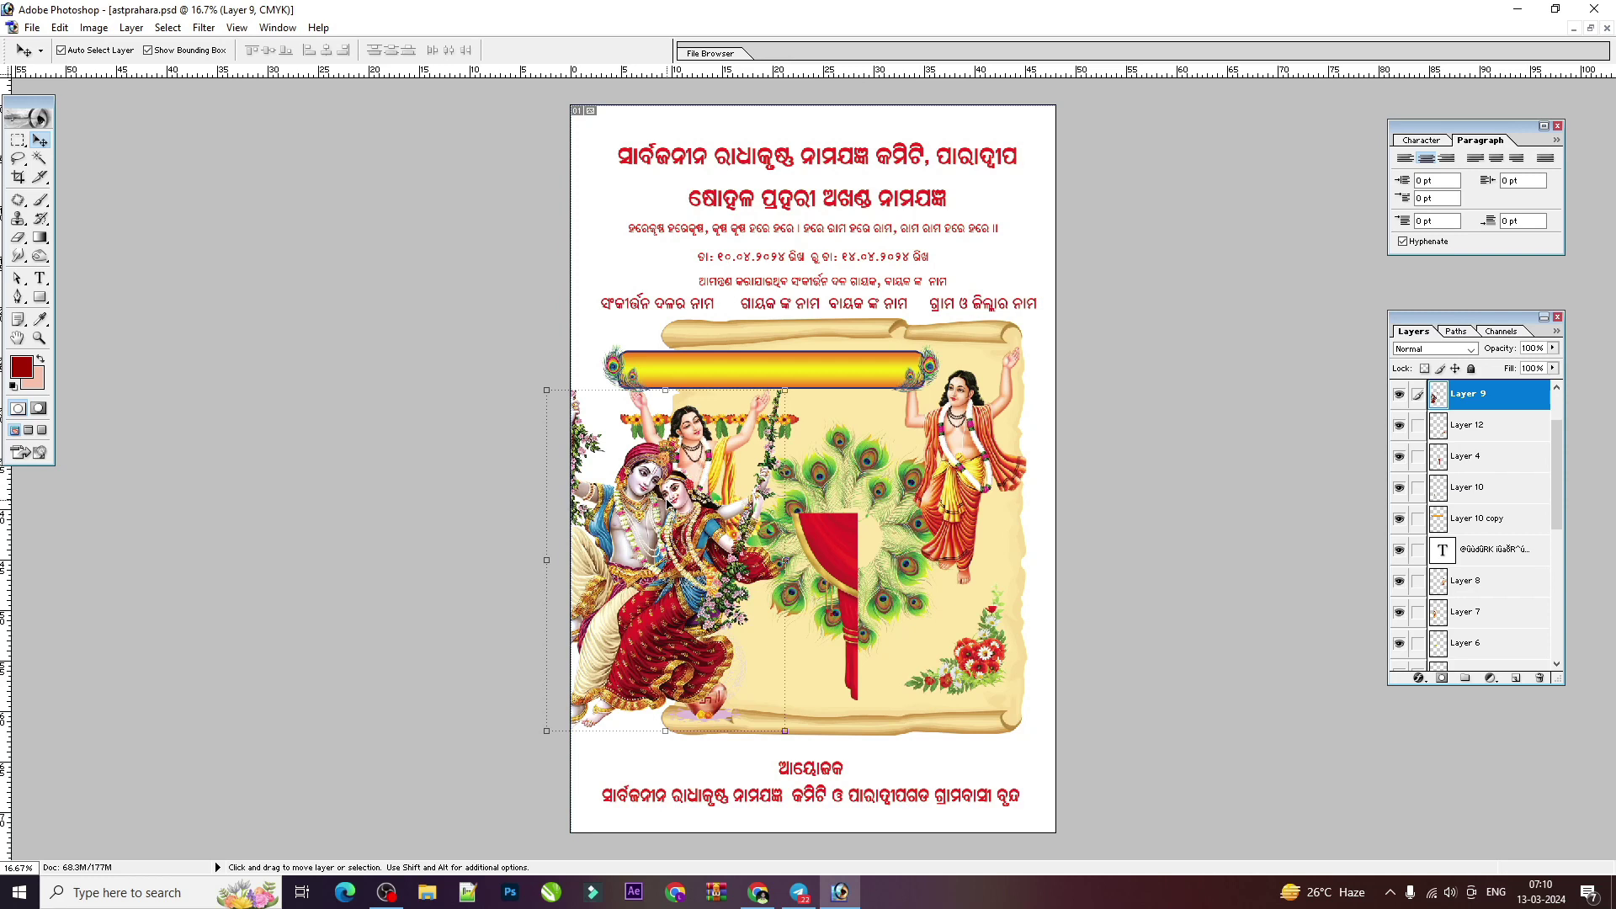
# Step: Nudge the Radha-Krishna image slightly right and begin a new 48 × 72 inch document
pyautogui.moveTo(661, 515); pyautogui.dragTo(686, 523)
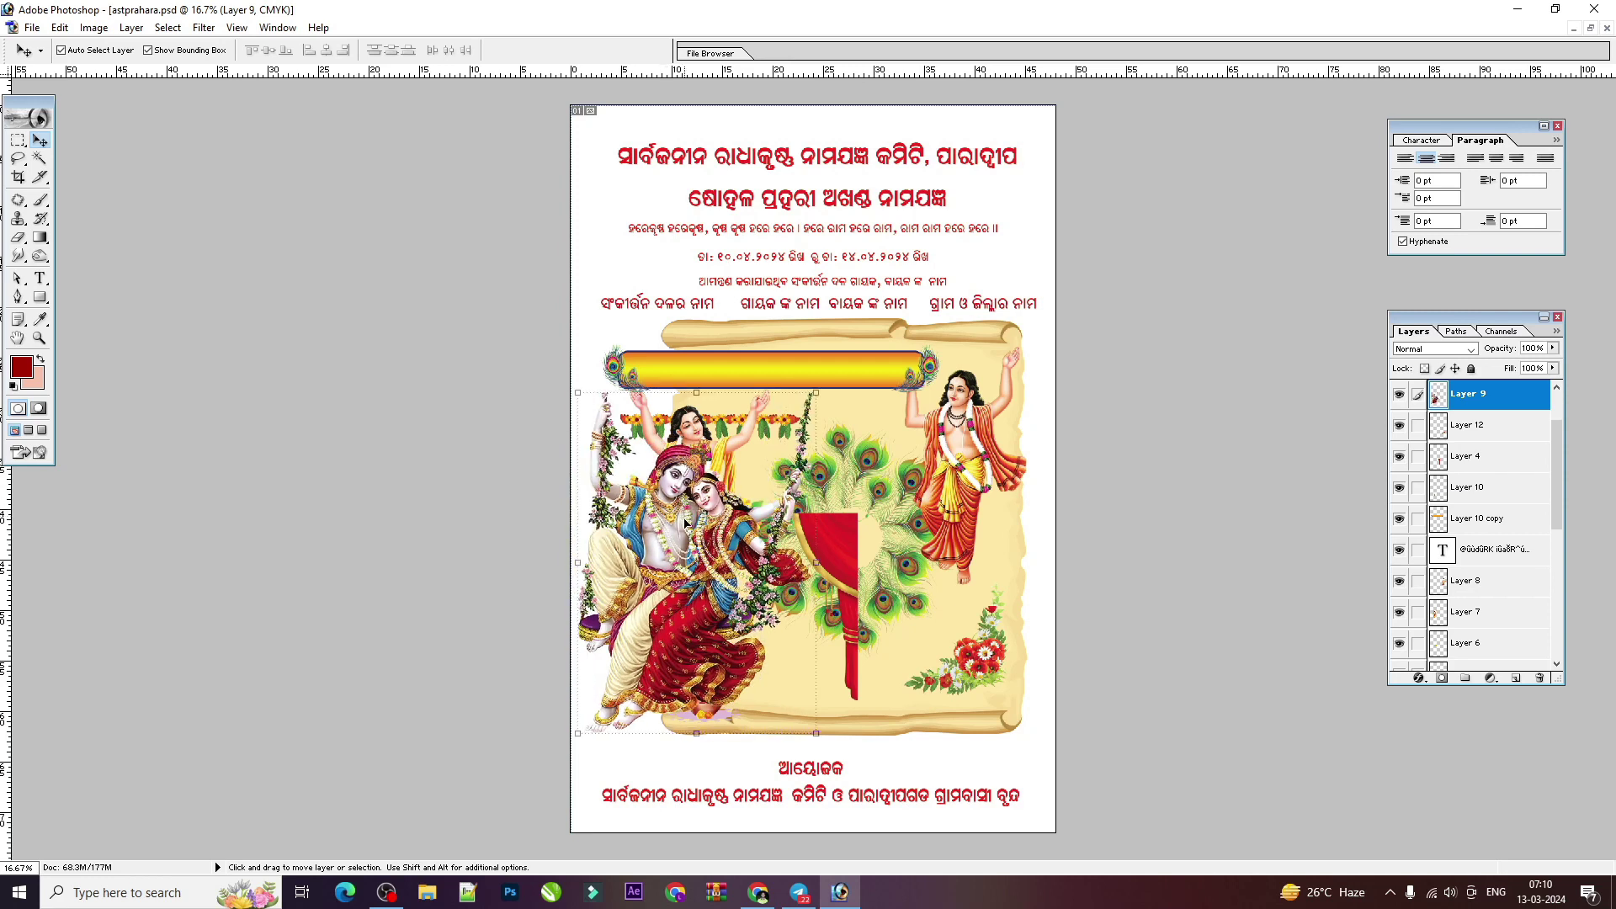
pyautogui.click(1590, 28)
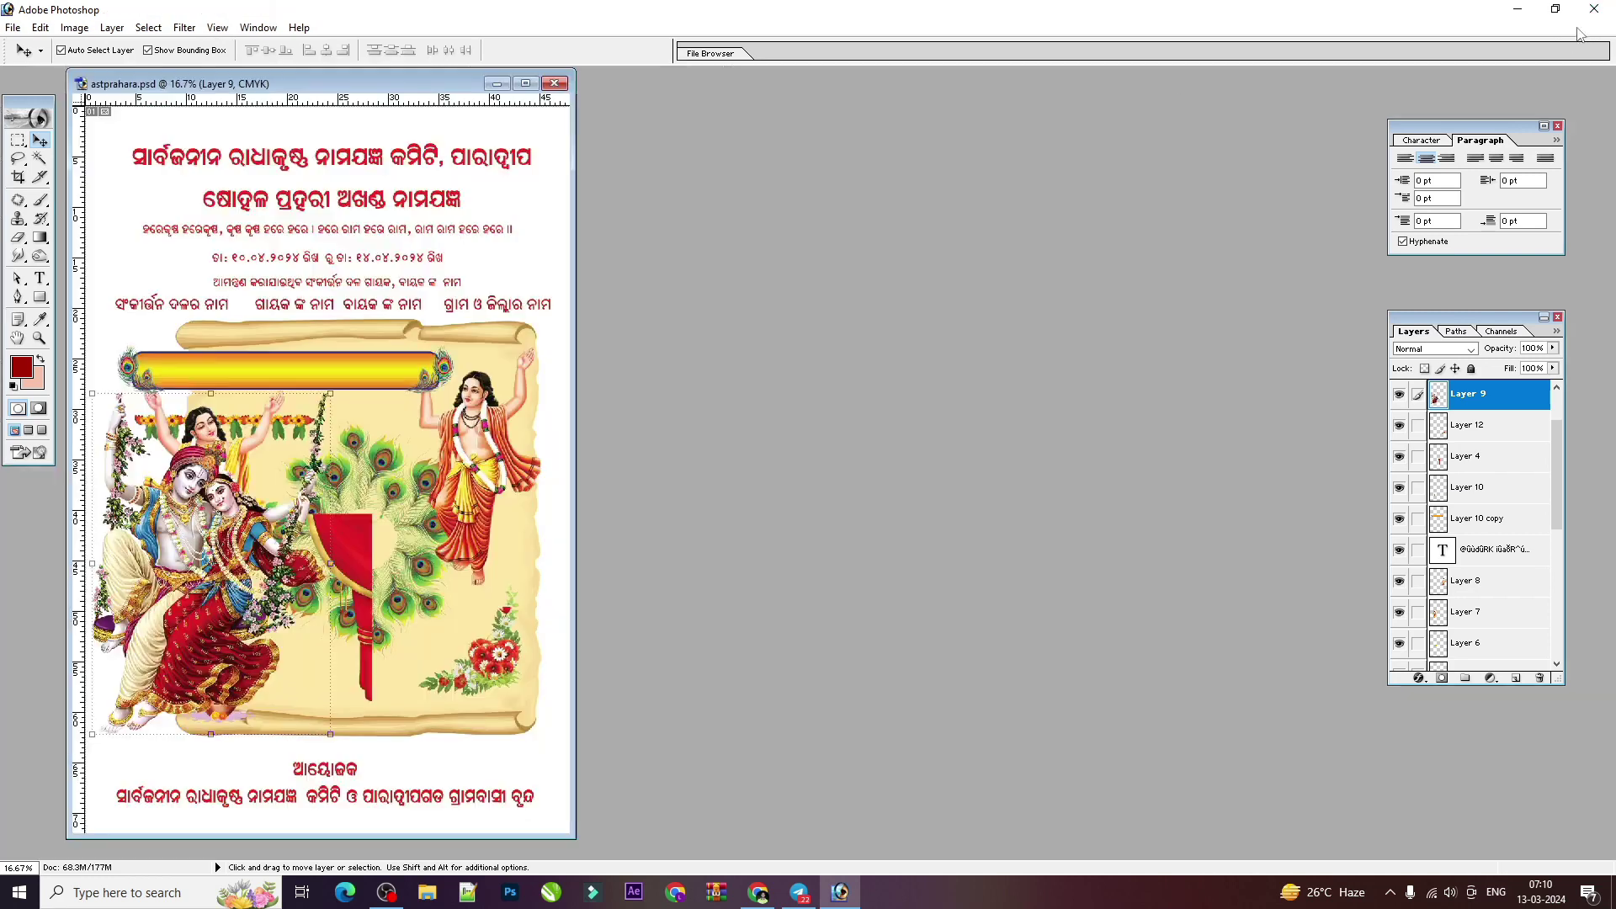
pyautogui.hotkey('ctrl', 'n')
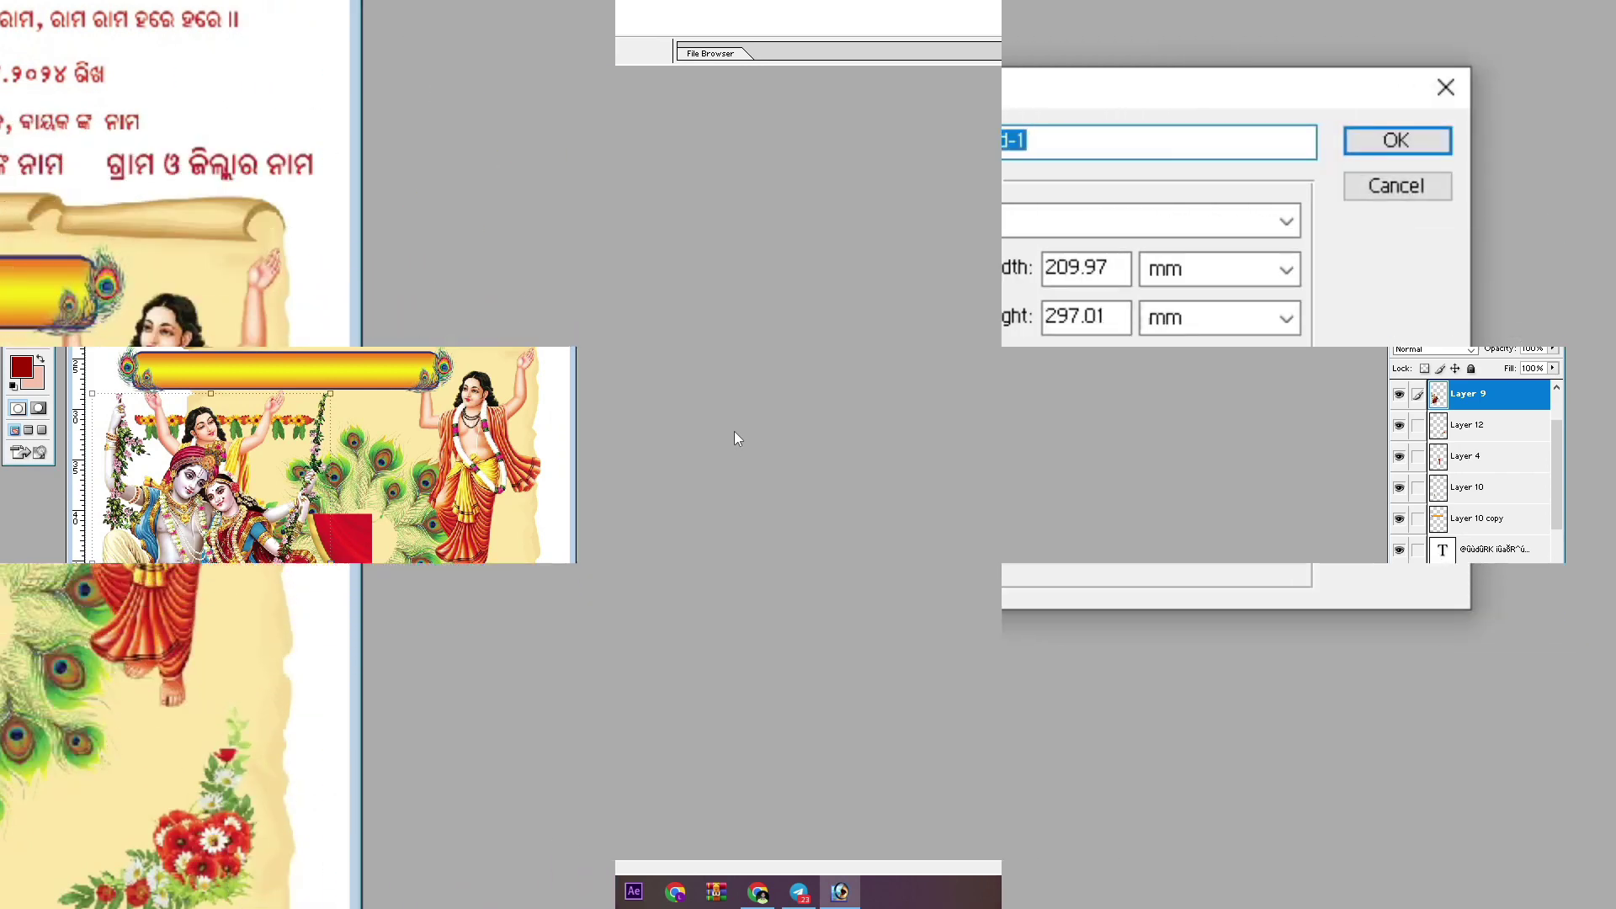
pyautogui.press('Tab')
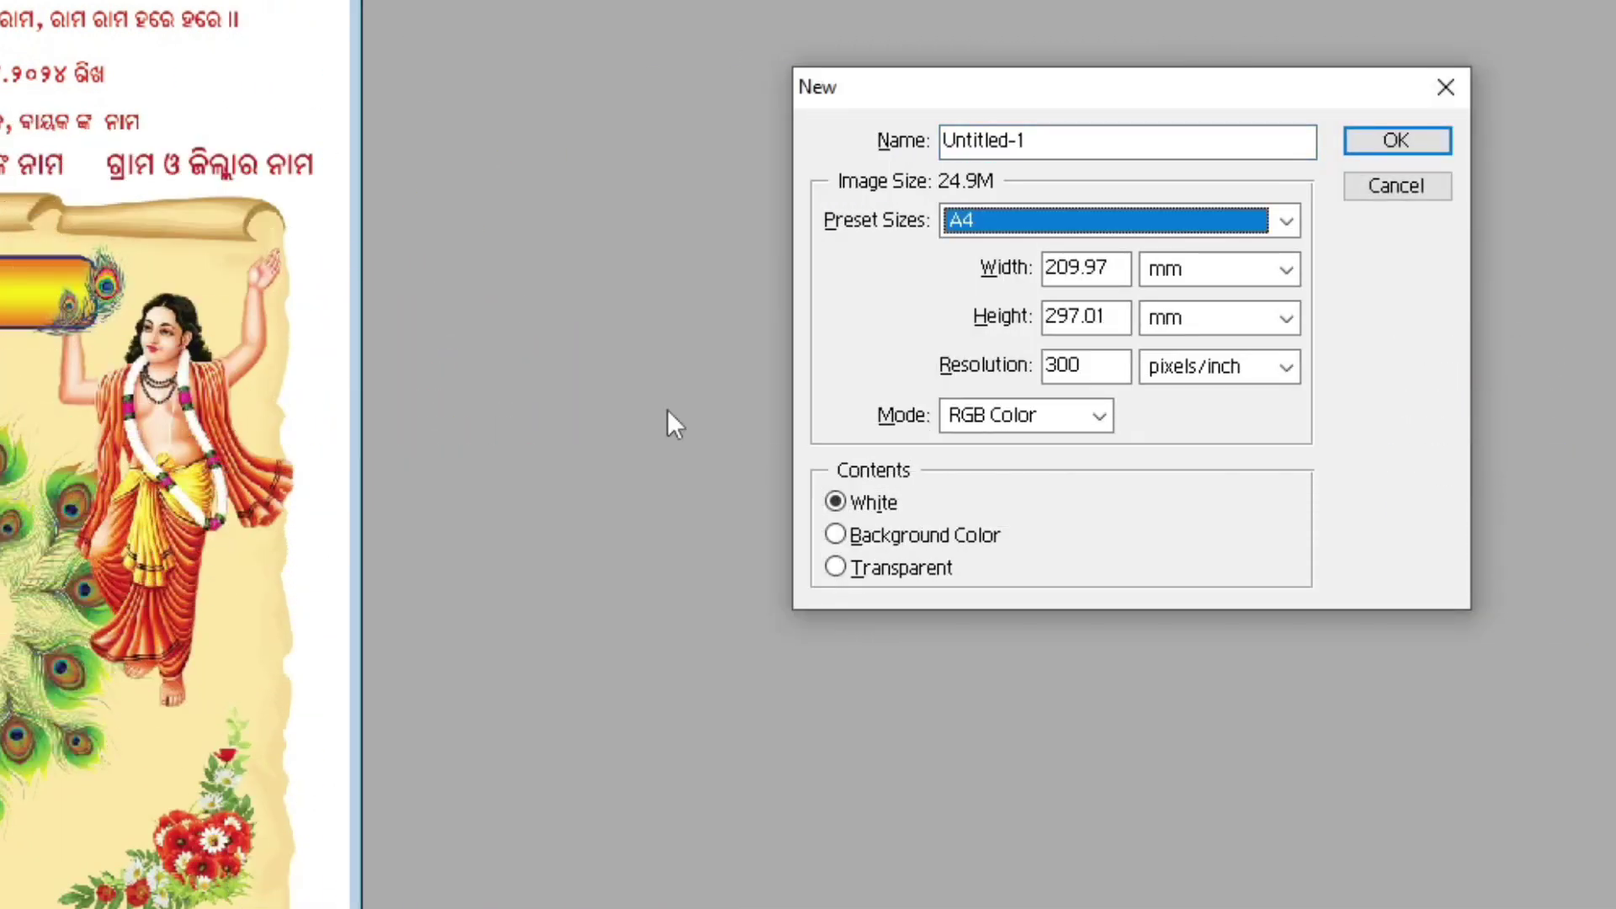
pyautogui.press('Tab')
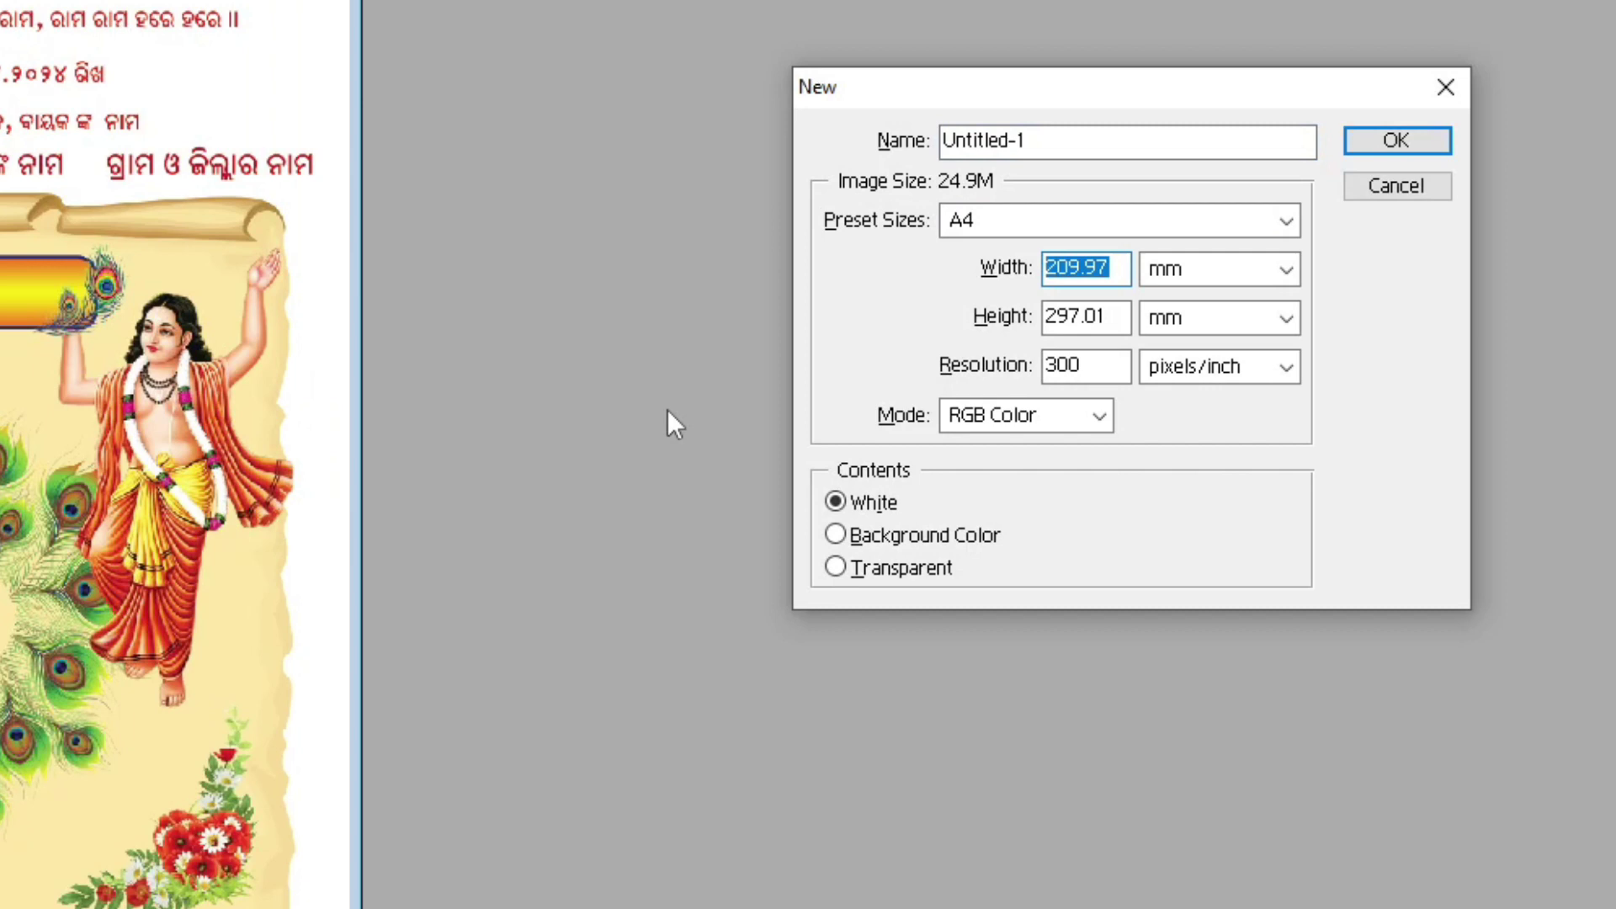
pyautogui.press('BackSpace')
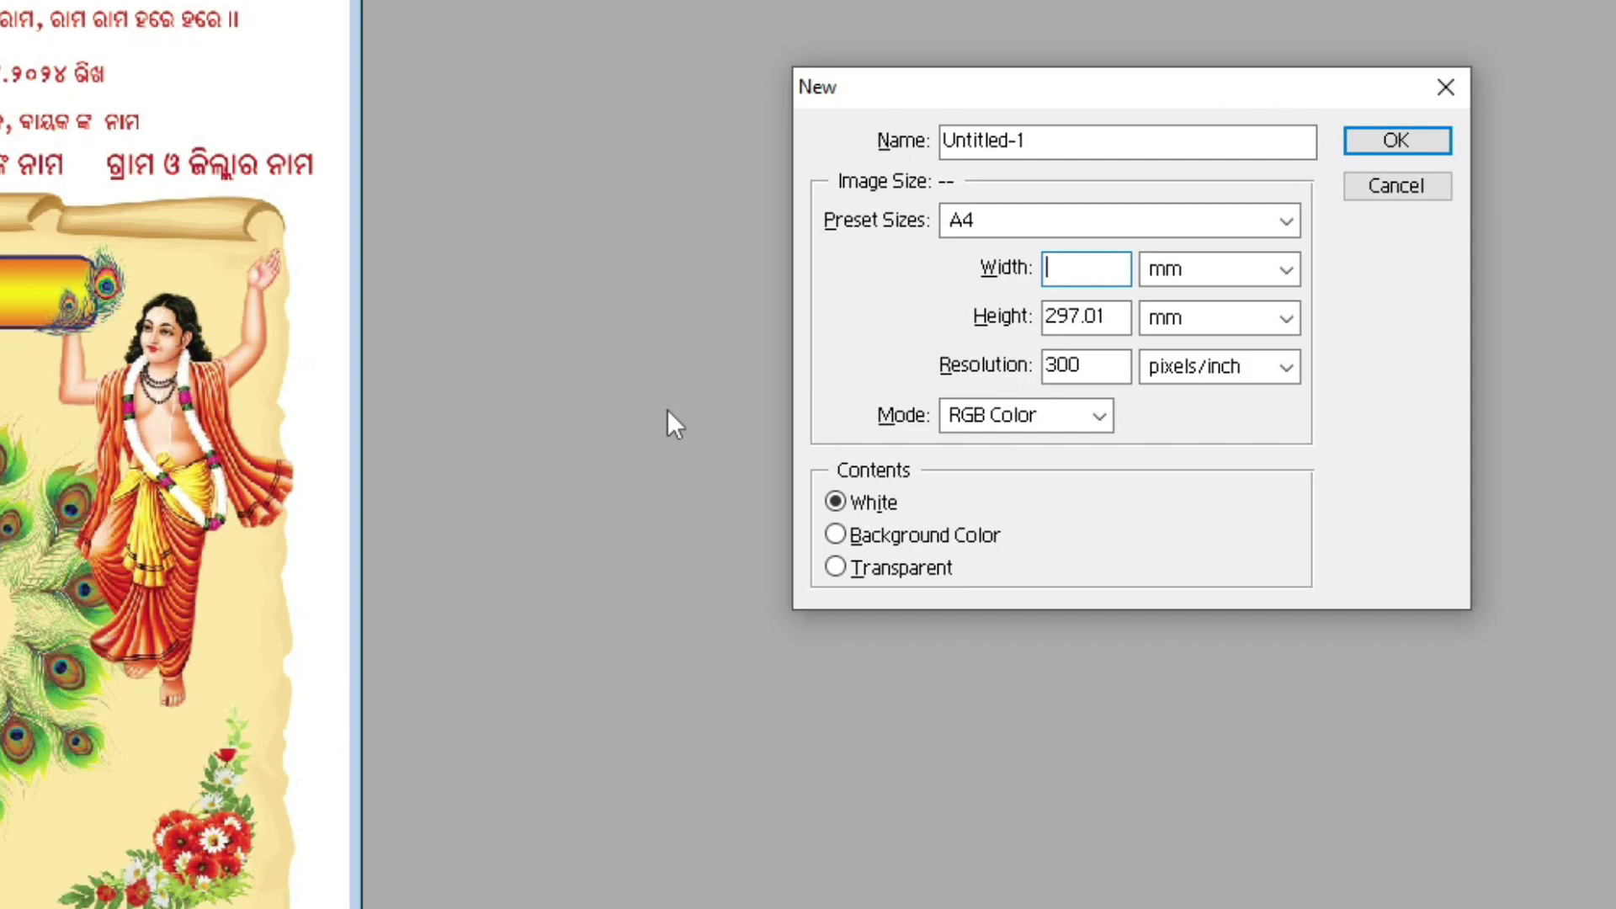
pyautogui.write('48')
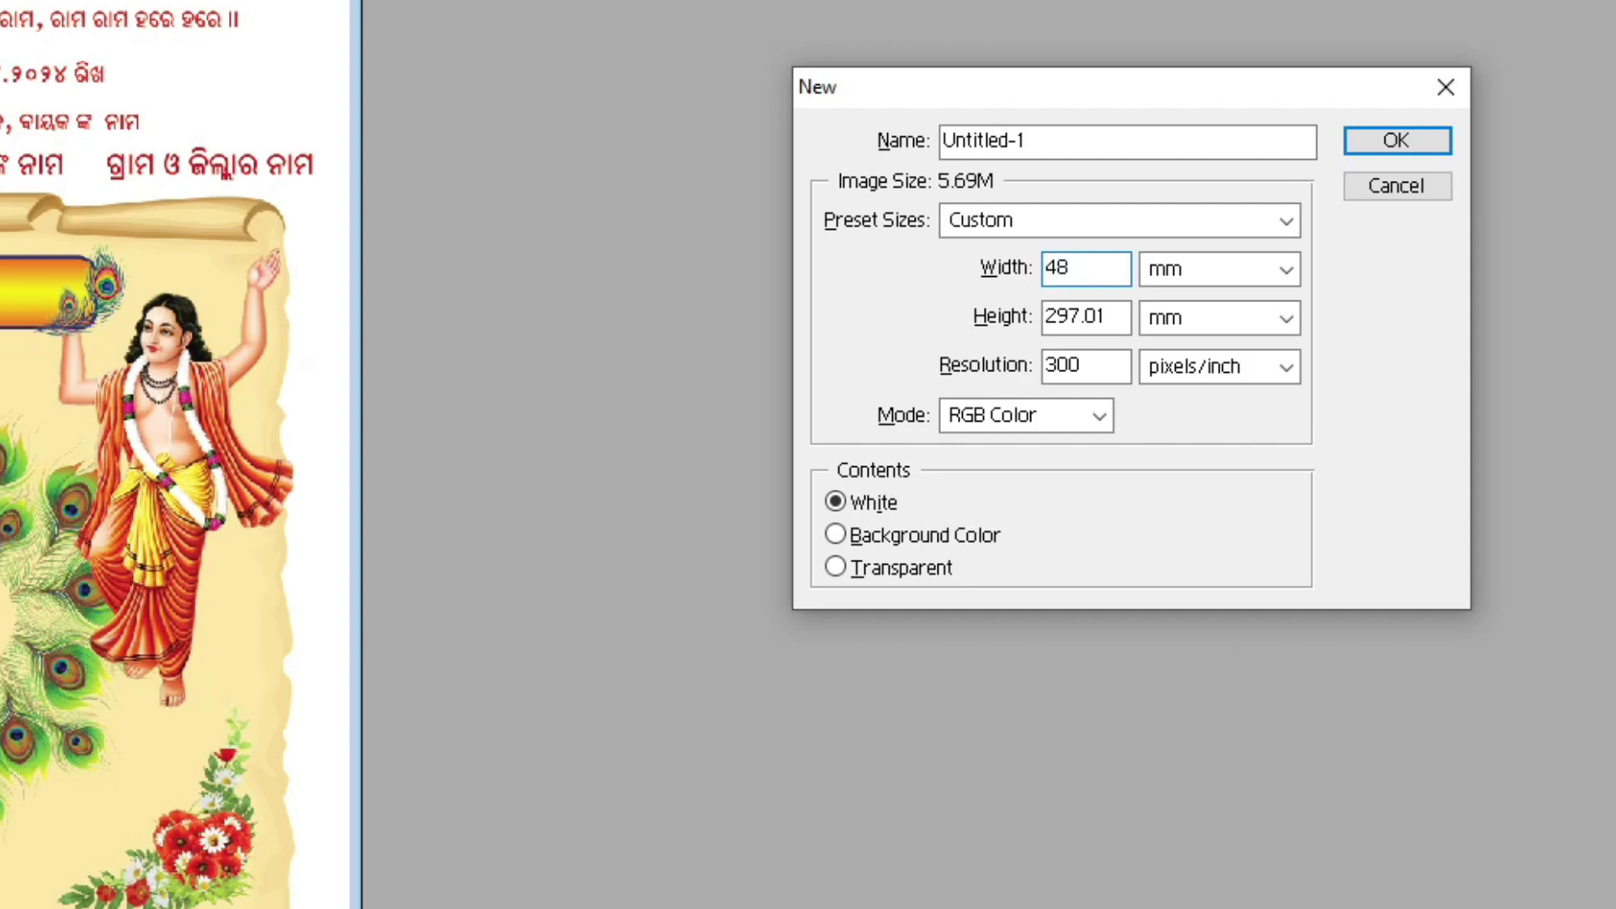
pyautogui.press('Tab')
pyautogui.press('Down')
pyautogui.press('Down')
pyautogui.press('Down')
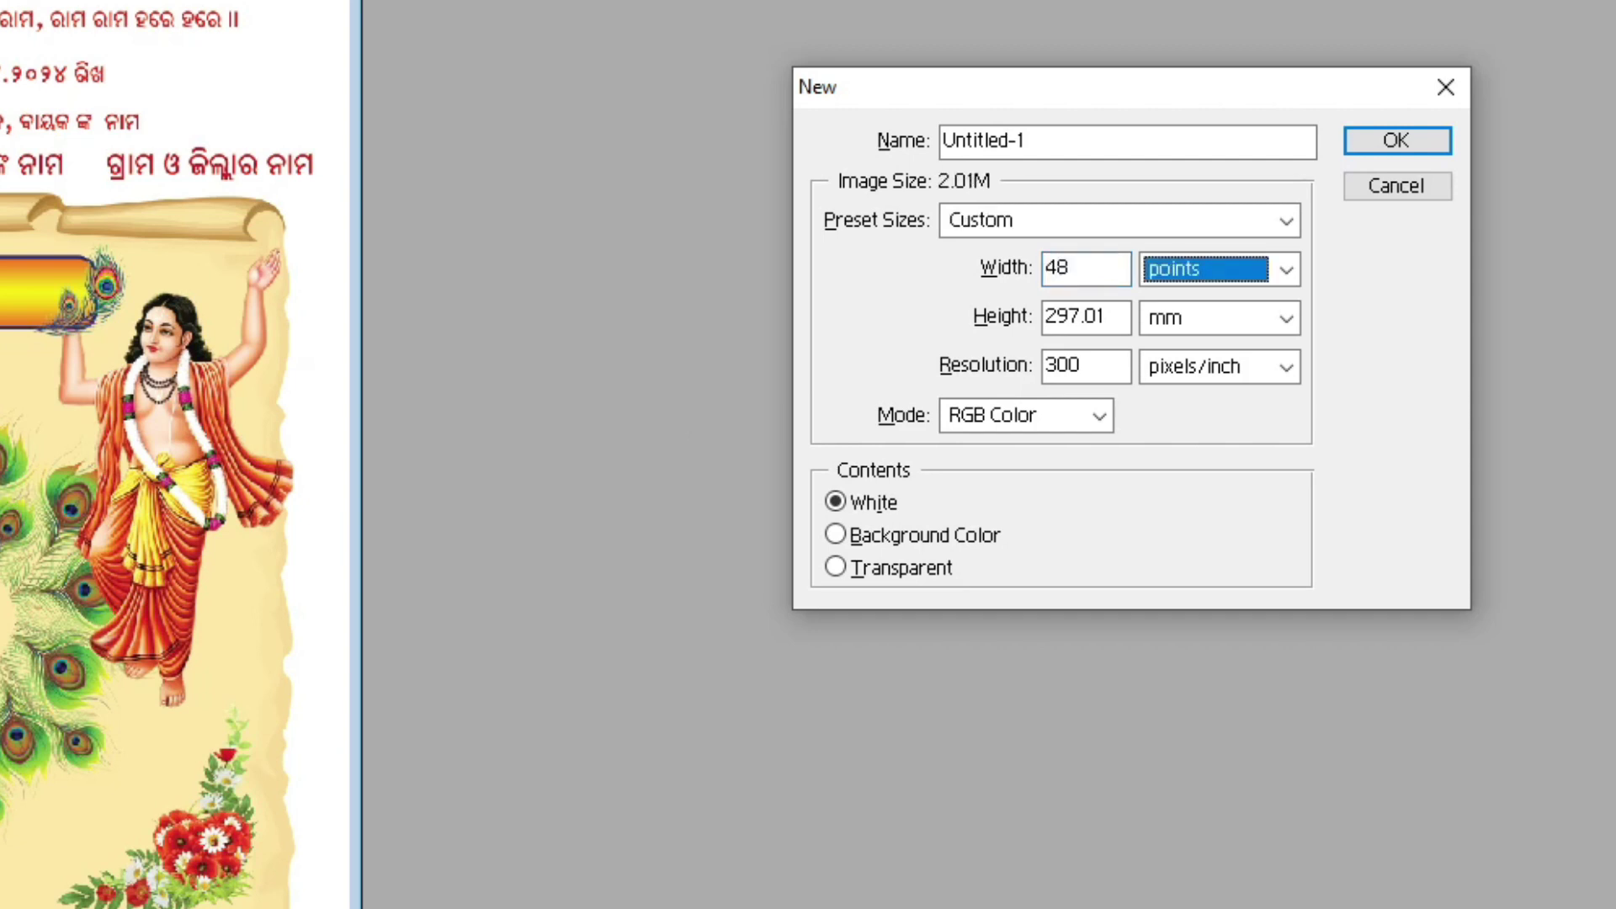
pyautogui.press('i')
pyautogui.press('Tab')
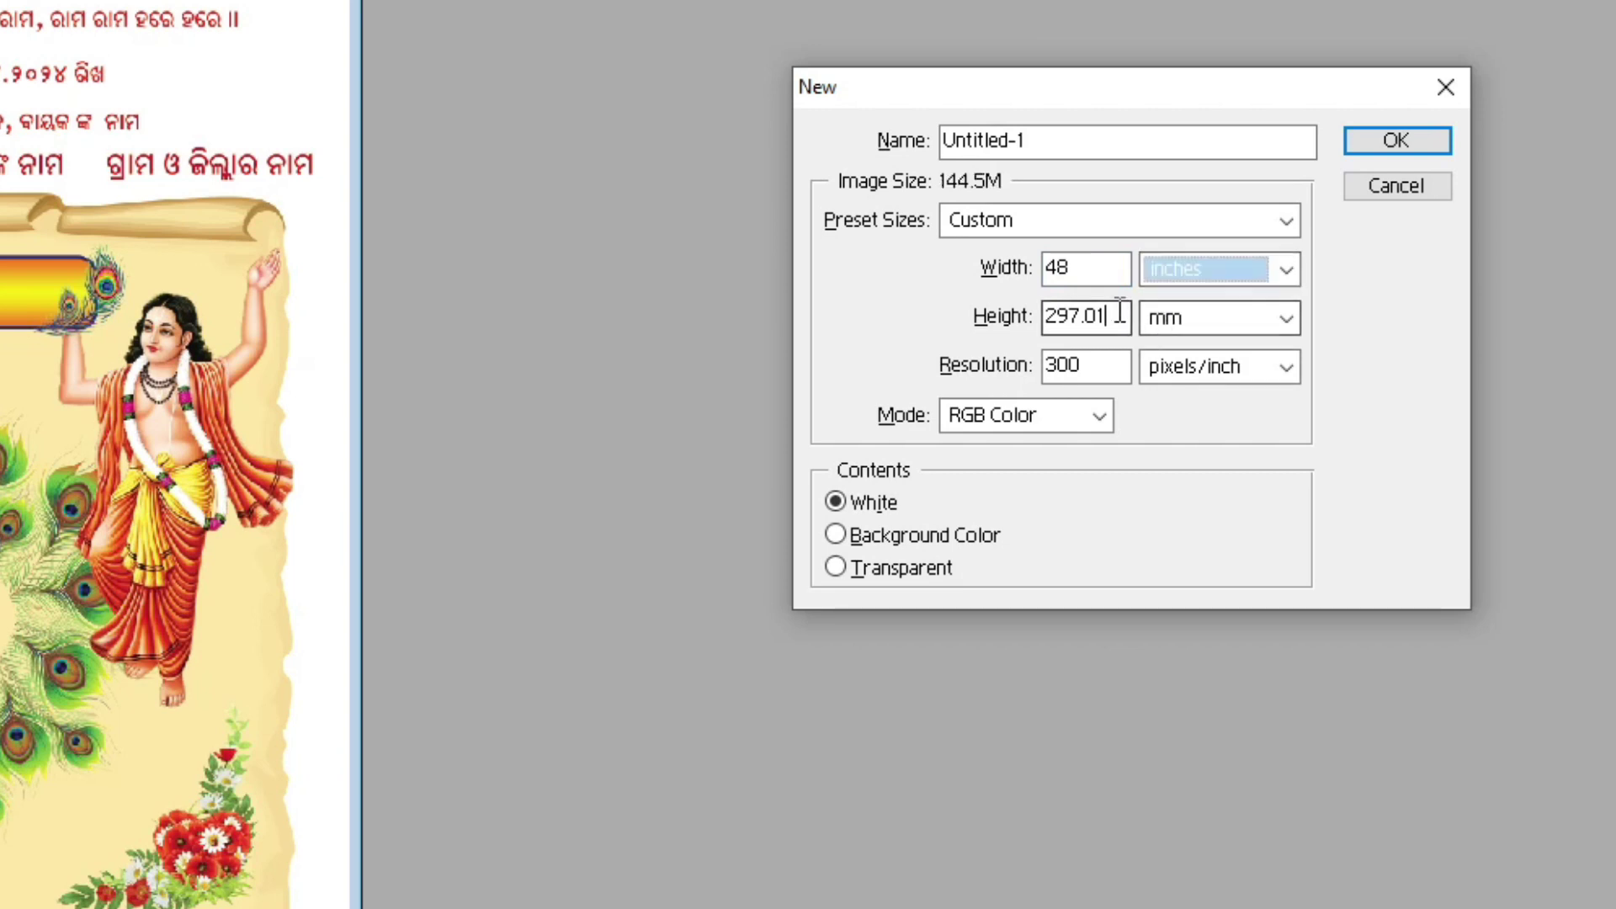
pyautogui.write('72')
pyautogui.press('Tab')
pyautogui.click(1237, 314)
pyautogui.click(1176, 367)
# Step: Set the new document to 72 ppi, CMYK Color, create it, and widen its window
pyautogui.click(1082, 365)
pyautogui.doubleClick(1082, 365)
pyautogui.press('BackSpace')
pyautogui.write('72')
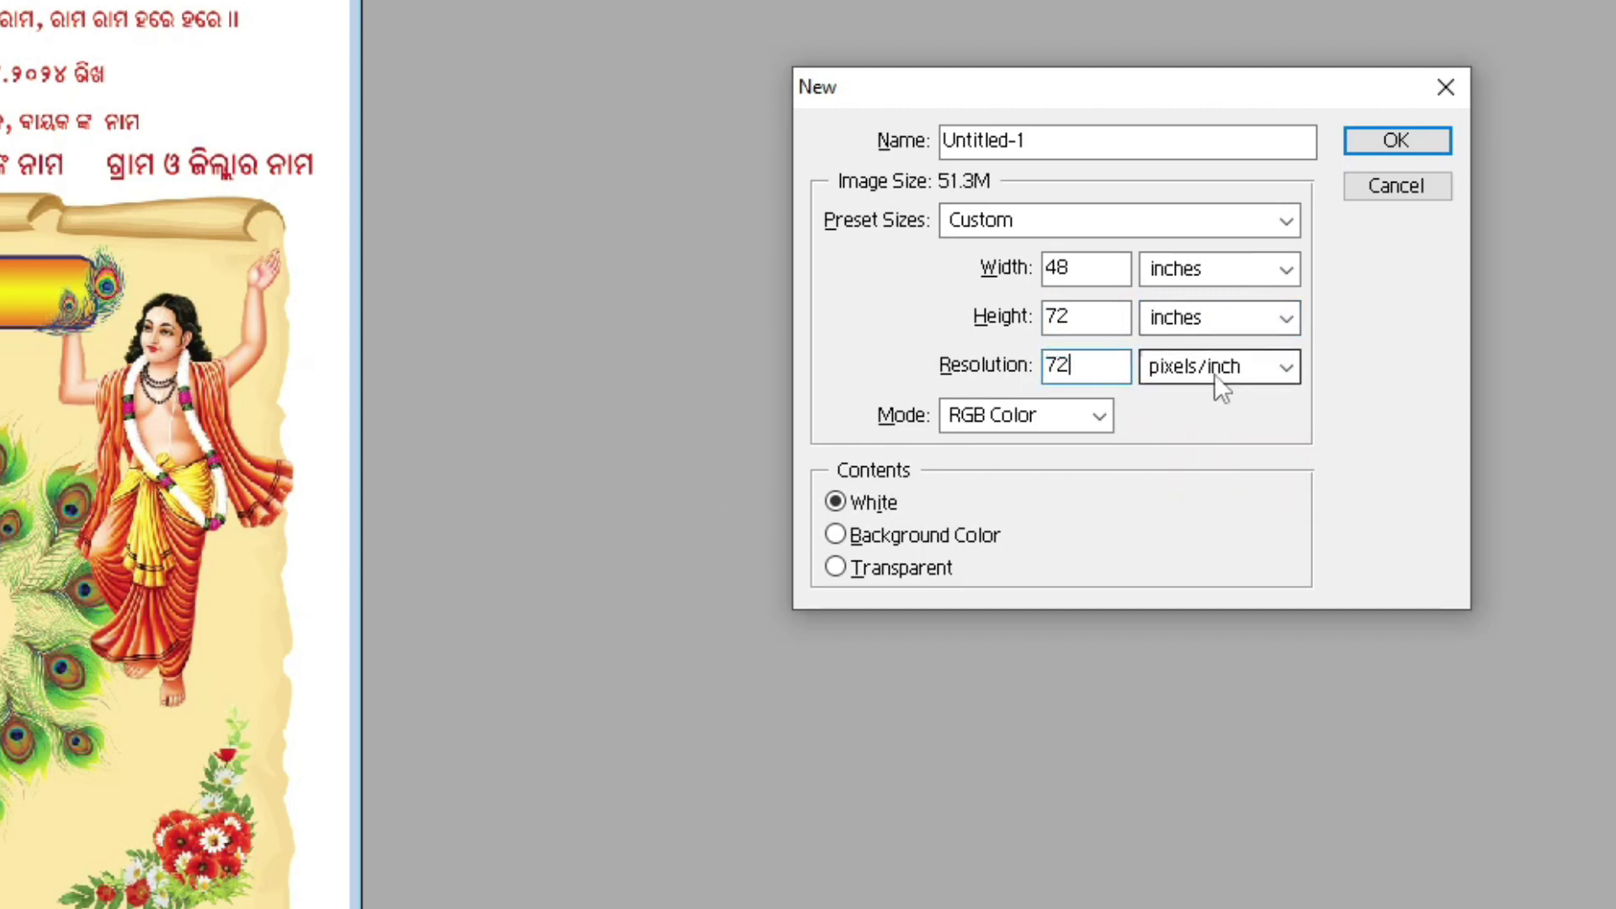
pyautogui.click(1050, 418)
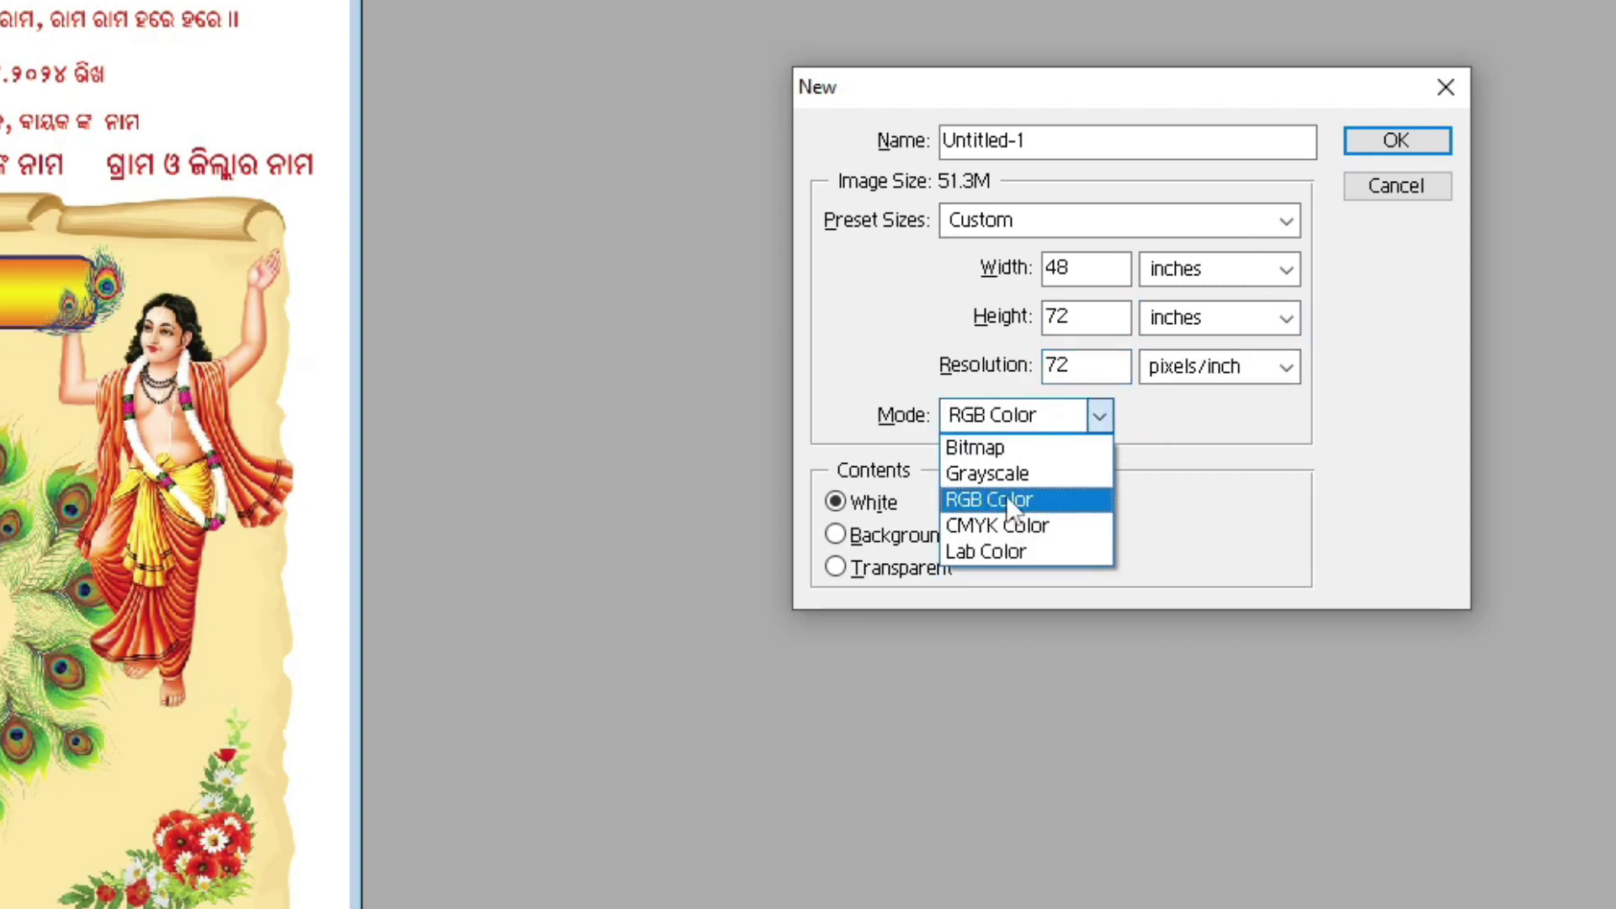
pyautogui.click(999, 527)
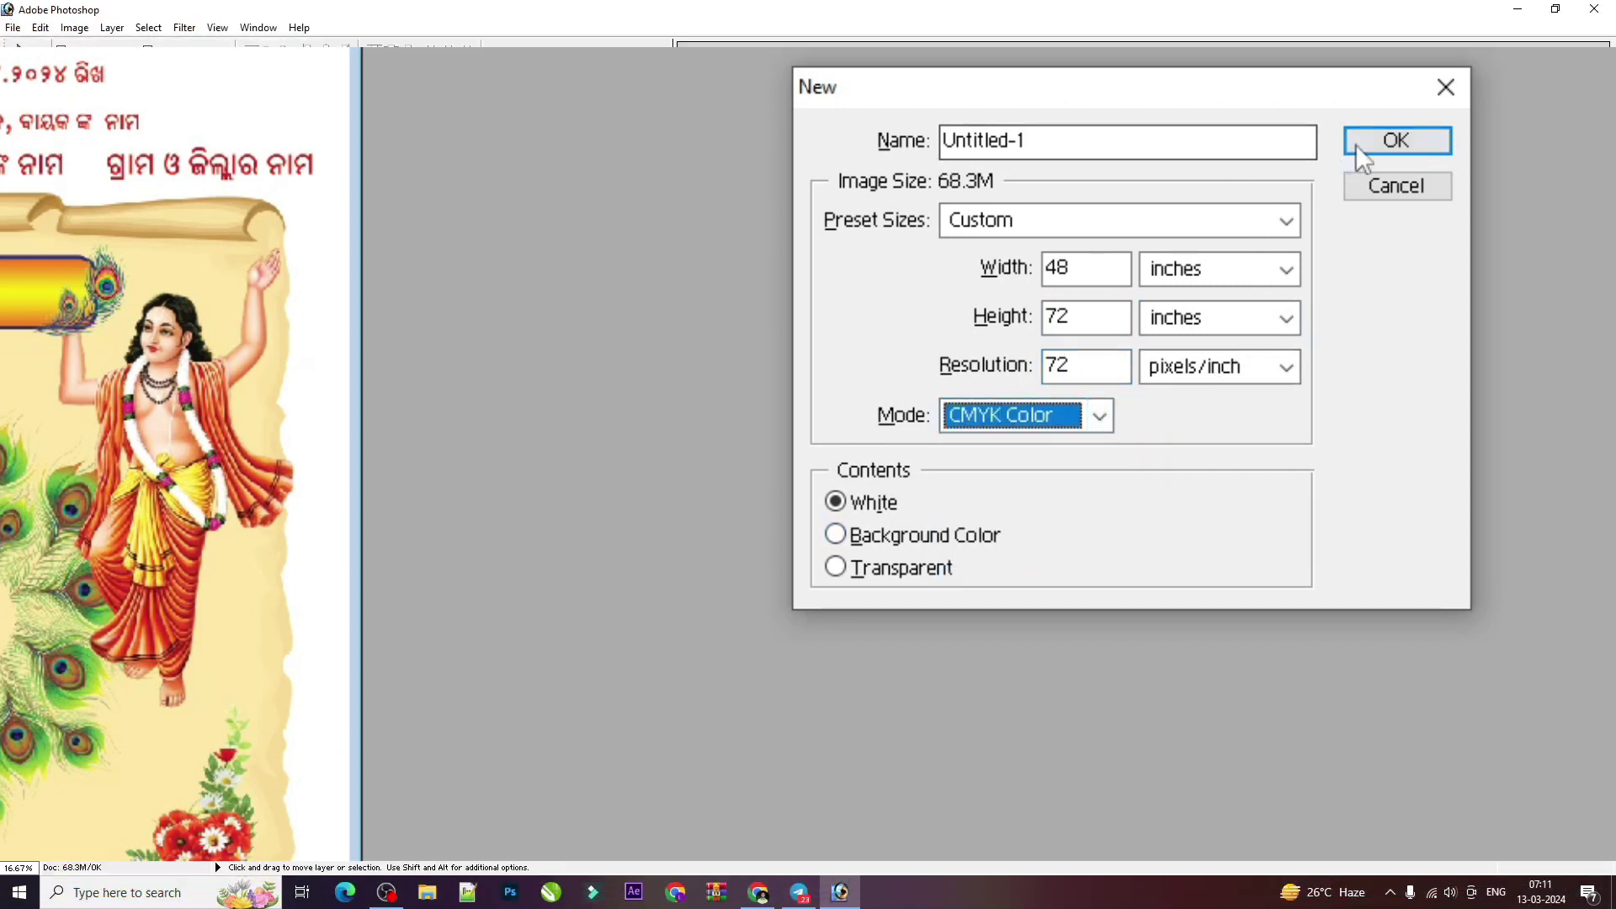
pyautogui.click(1356, 143)
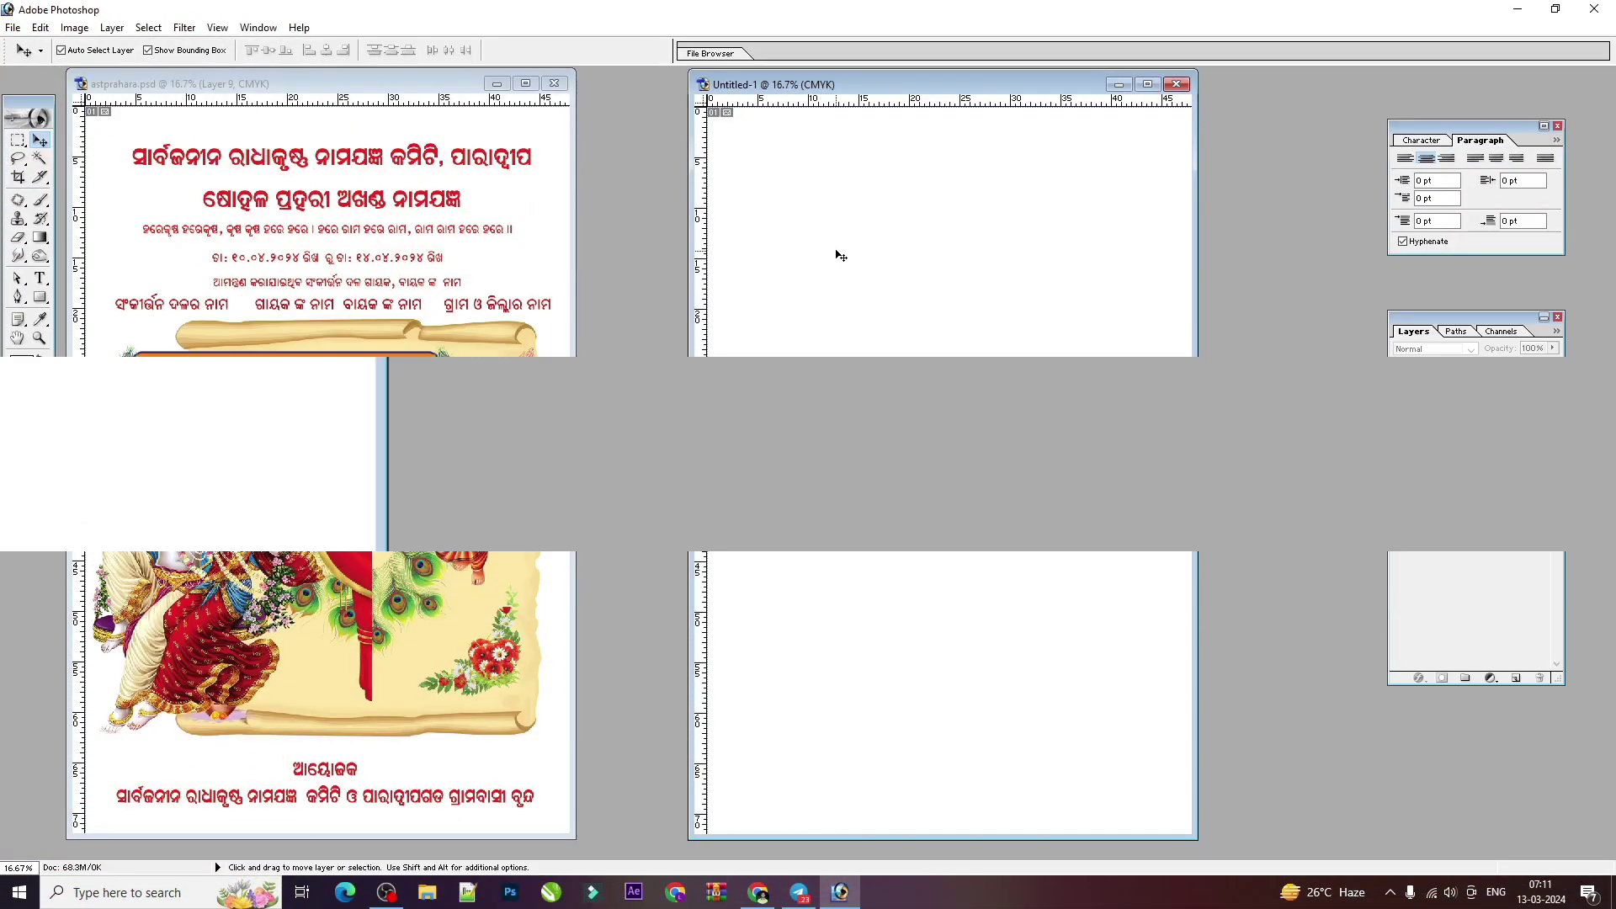
pyautogui.hotkey('ctrl', '-')
pyautogui.moveTo(688, 311); pyautogui.dragTo(599, 307)
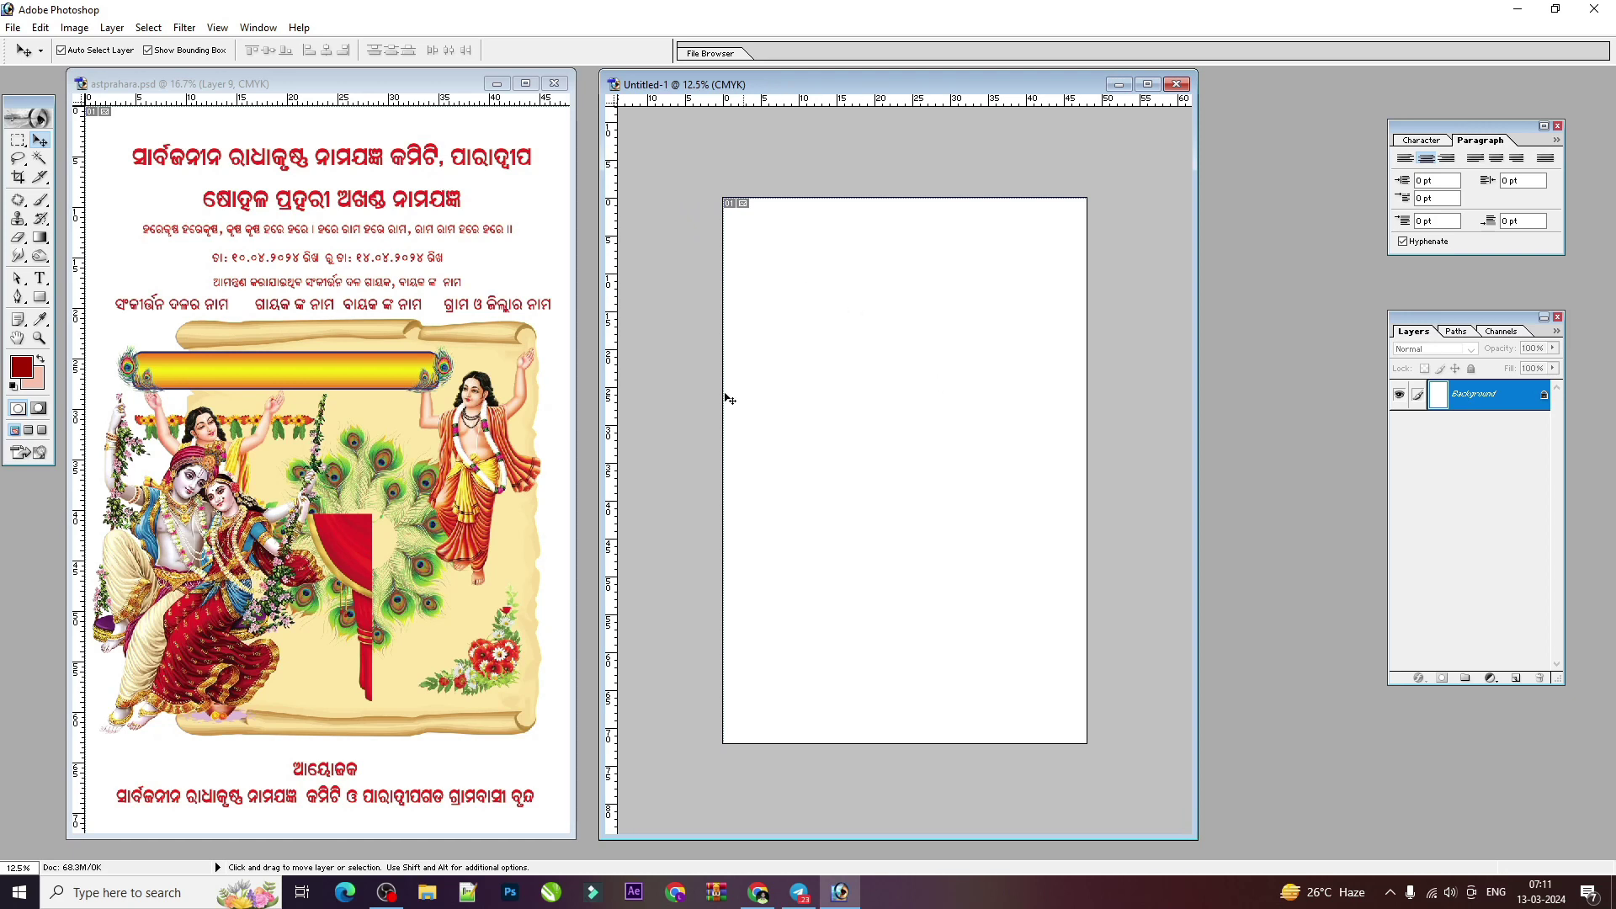
# Step: Bring background 123.jpg into the new document and close the source without saving
pyautogui.doubleClick(589, 405)
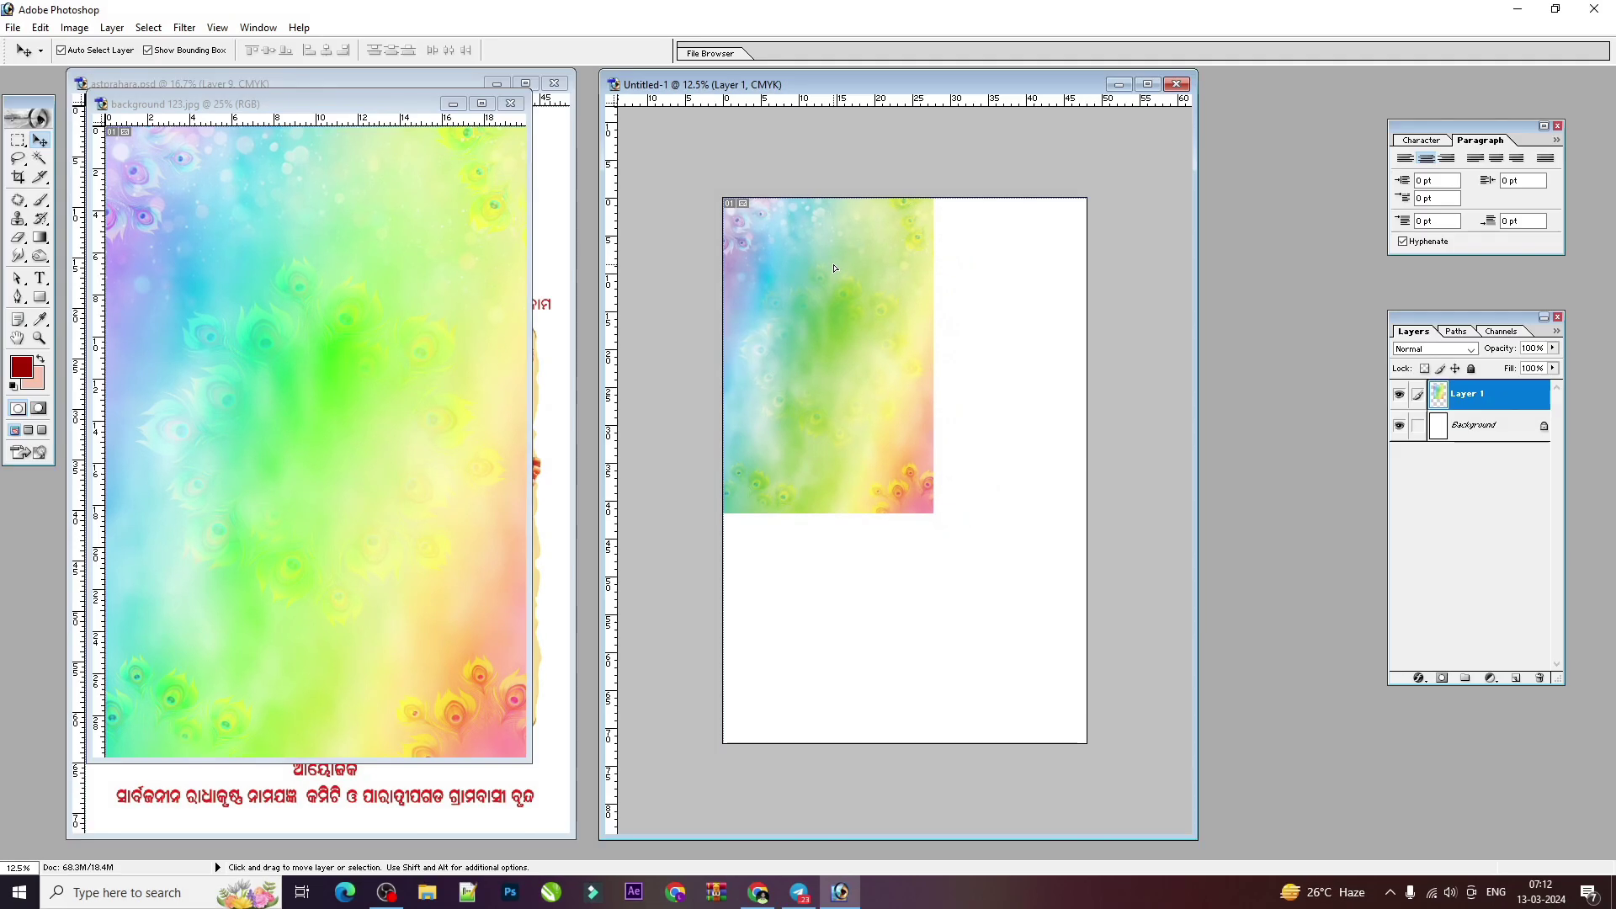
pyautogui.click(410, 147)
pyautogui.click(510, 104)
pyautogui.click(788, 331)
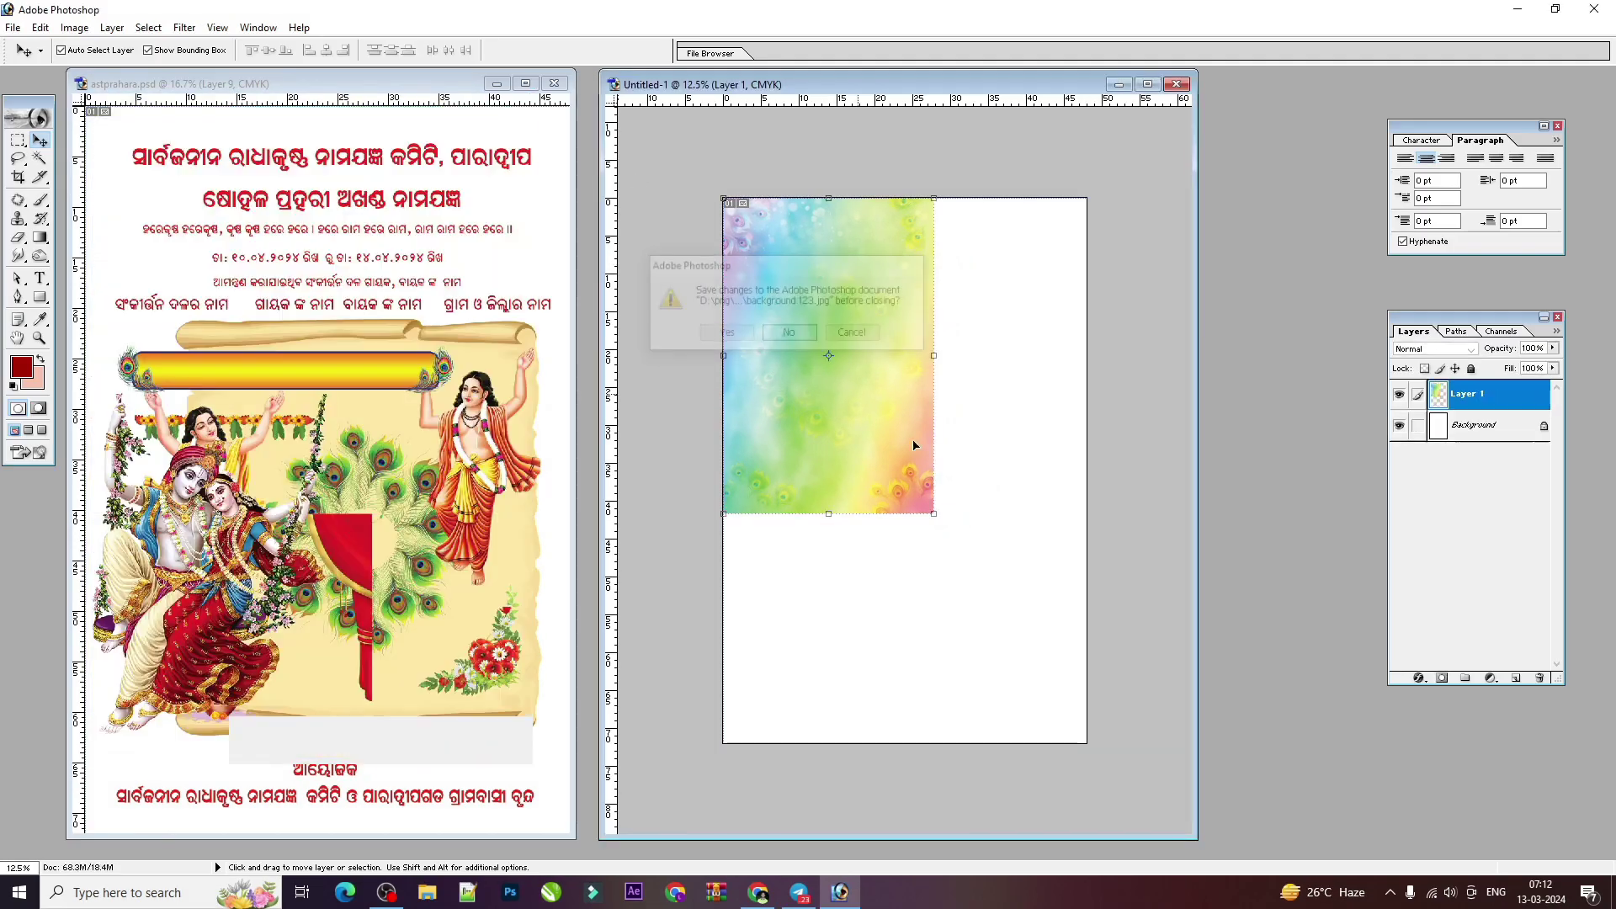
# Step: Scale the peacock-feather background so it covers the entire page
pyautogui.moveTo(933, 516); pyautogui.dragTo(1085, 748)
pyautogui.press('Return')
pyautogui.hotkey('ctrl', 't')
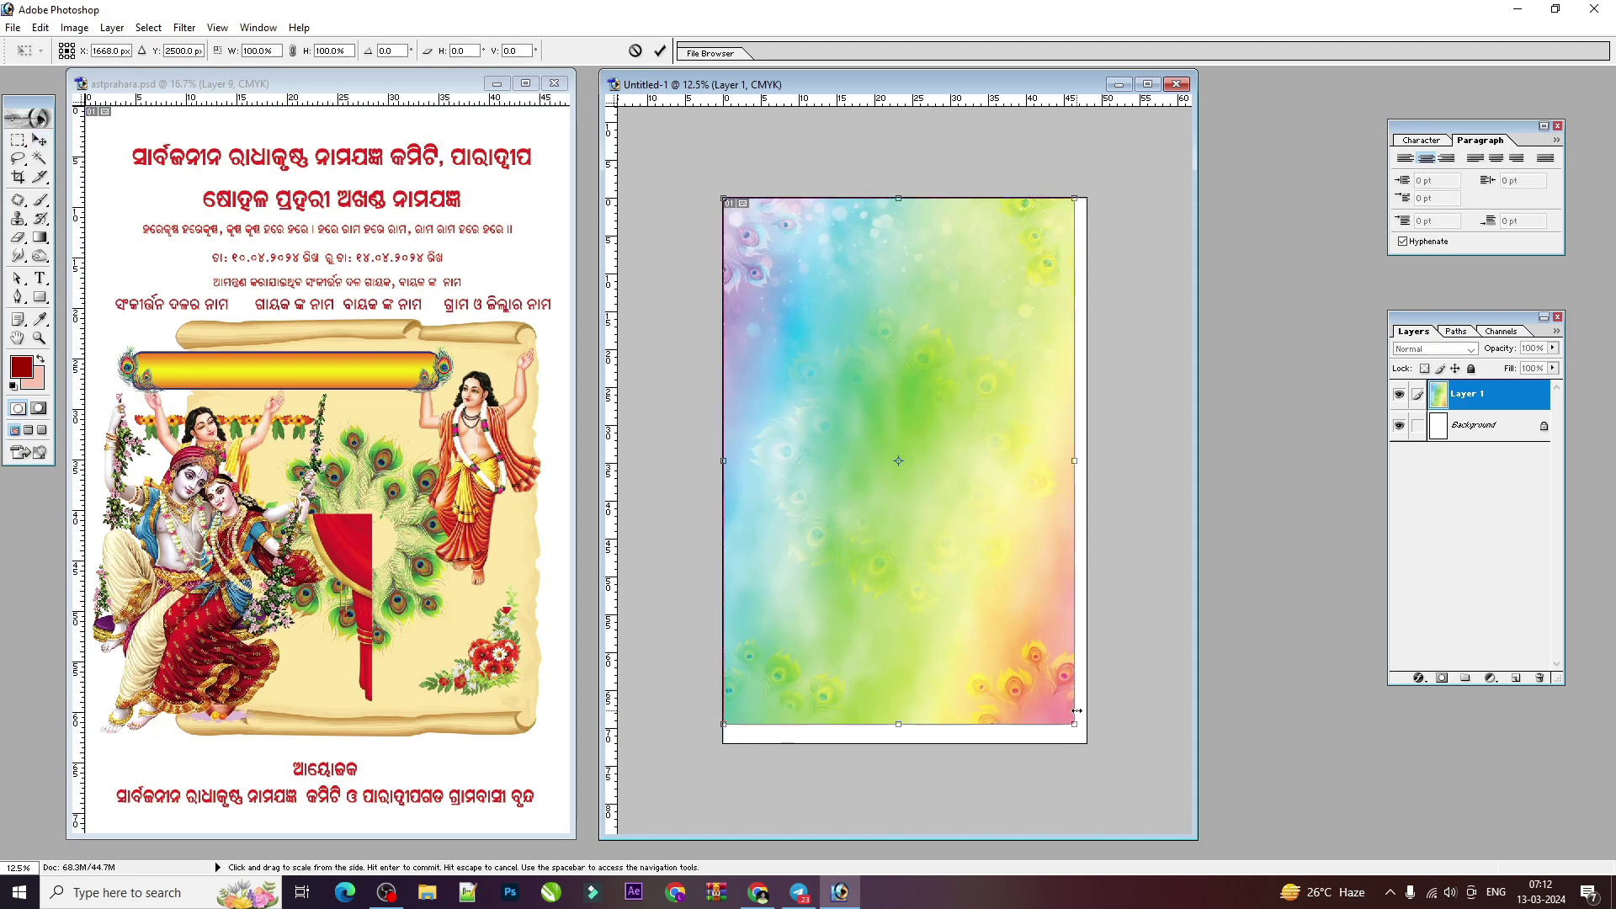
pyautogui.moveTo(1076, 721)
pyautogui.mouseDown()
pyautogui.moveTo(1085, 737)
pyautogui.moveTo(945, 505)
pyautogui.moveTo(951, 548)
pyautogui.moveTo(968, 473)
pyautogui.moveTo(1082, 696)
pyautogui.moveTo(1086, 743)
pyautogui.mouseUp()
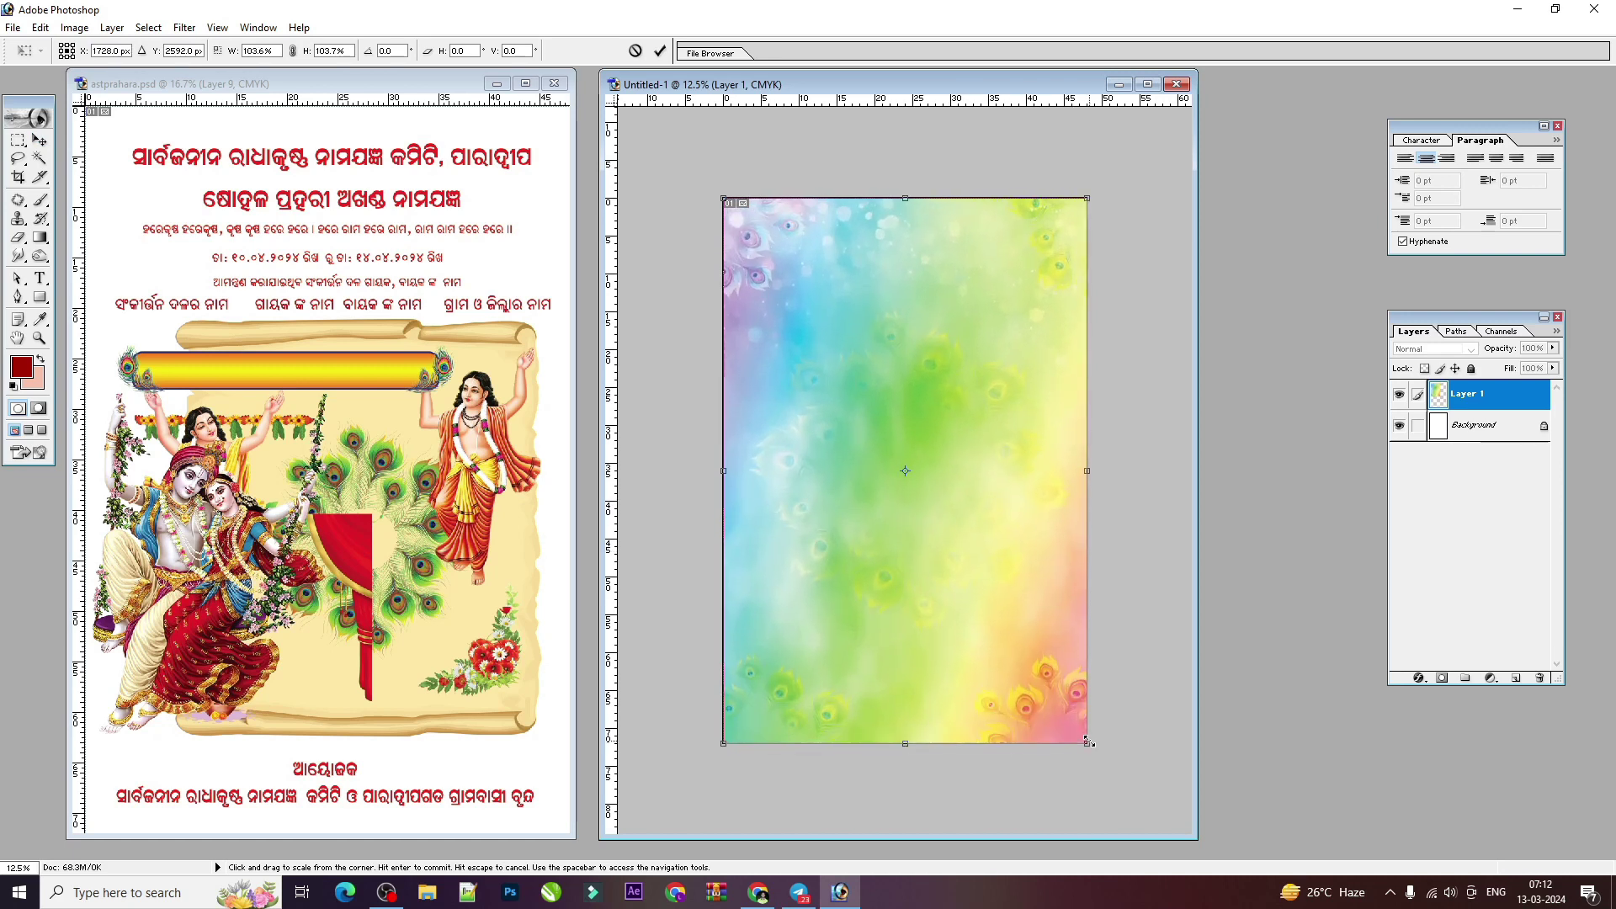
pyautogui.press('Return')
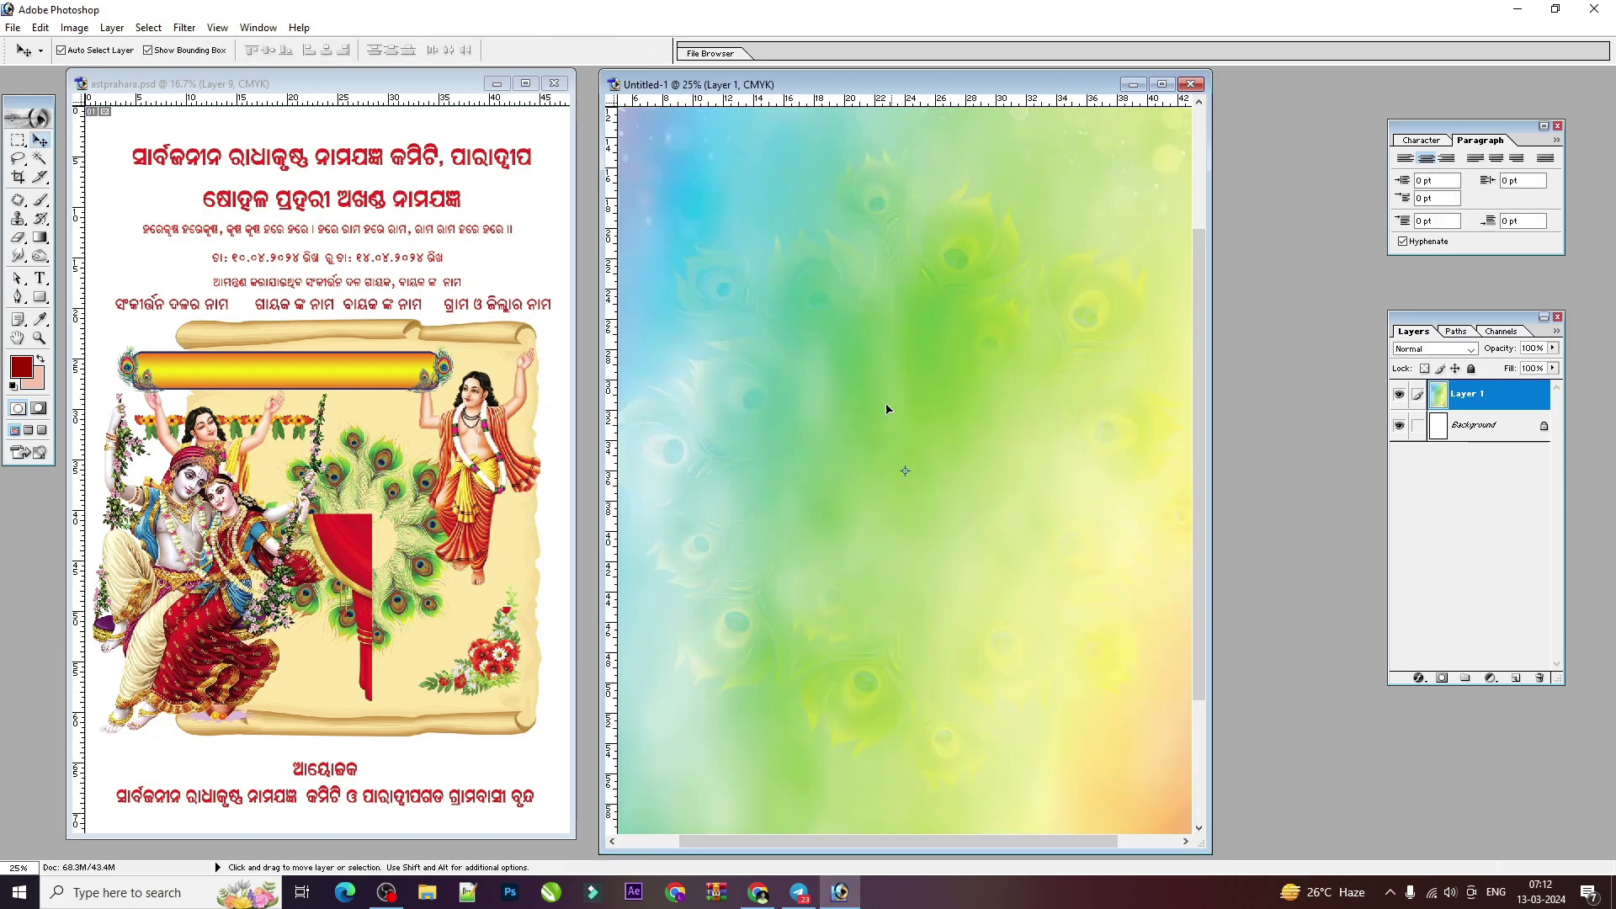
# Step: Darken the background's midtones with Levels, midtone 0.66
pyautogui.hotkey('ctrl', 'l')
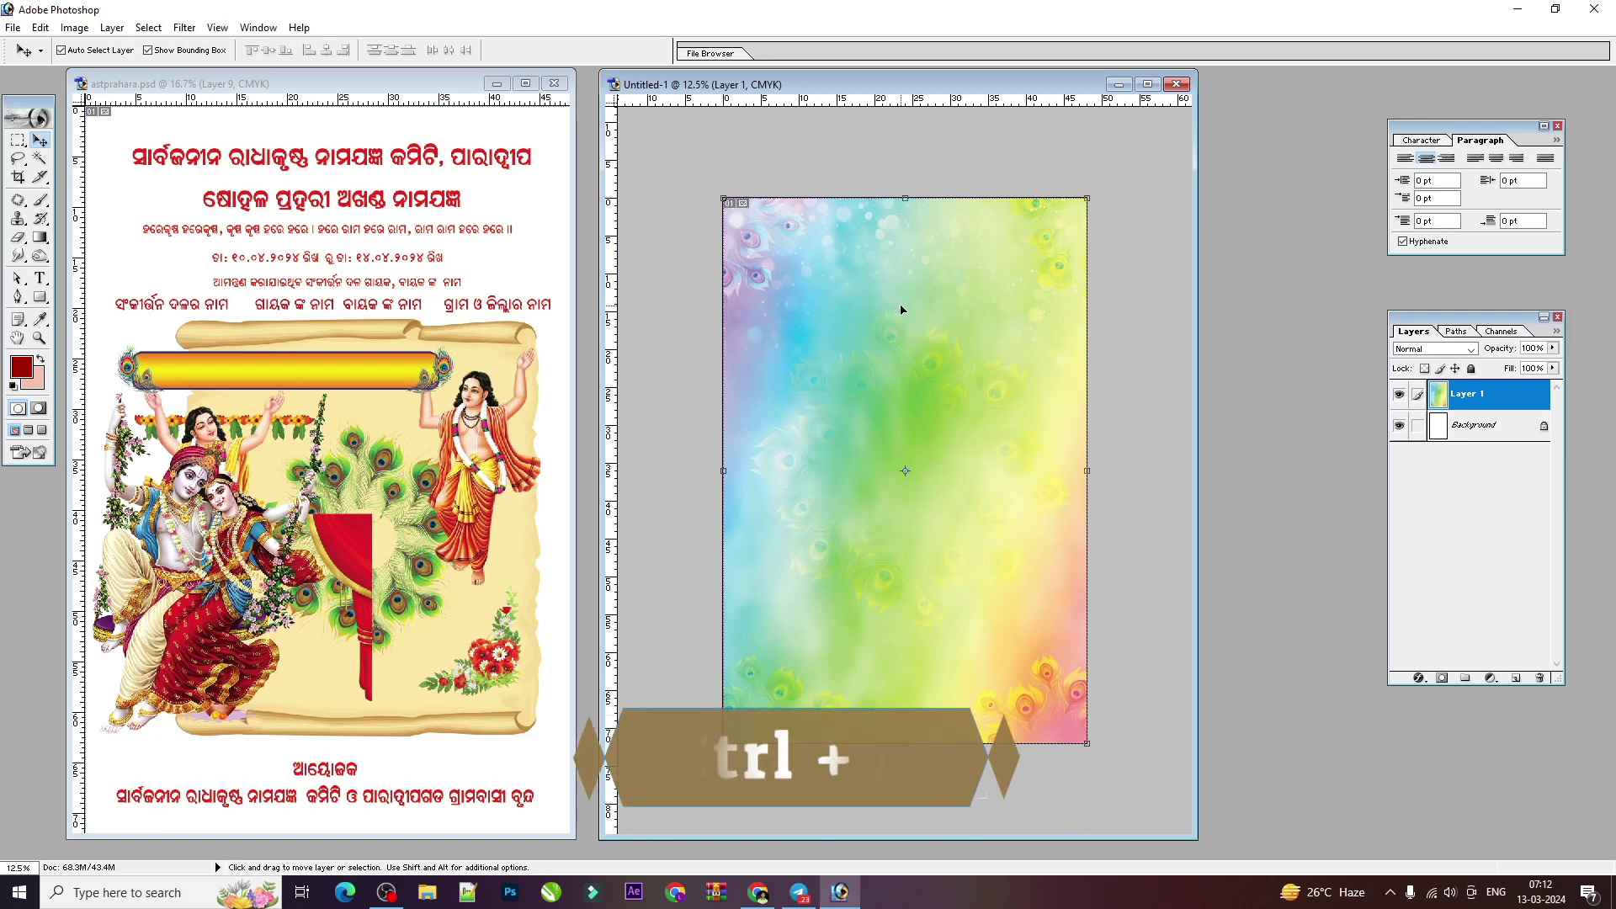
pyautogui.moveTo(1129, 447); pyautogui.dragTo(1212, 447)
pyautogui.press('Return')
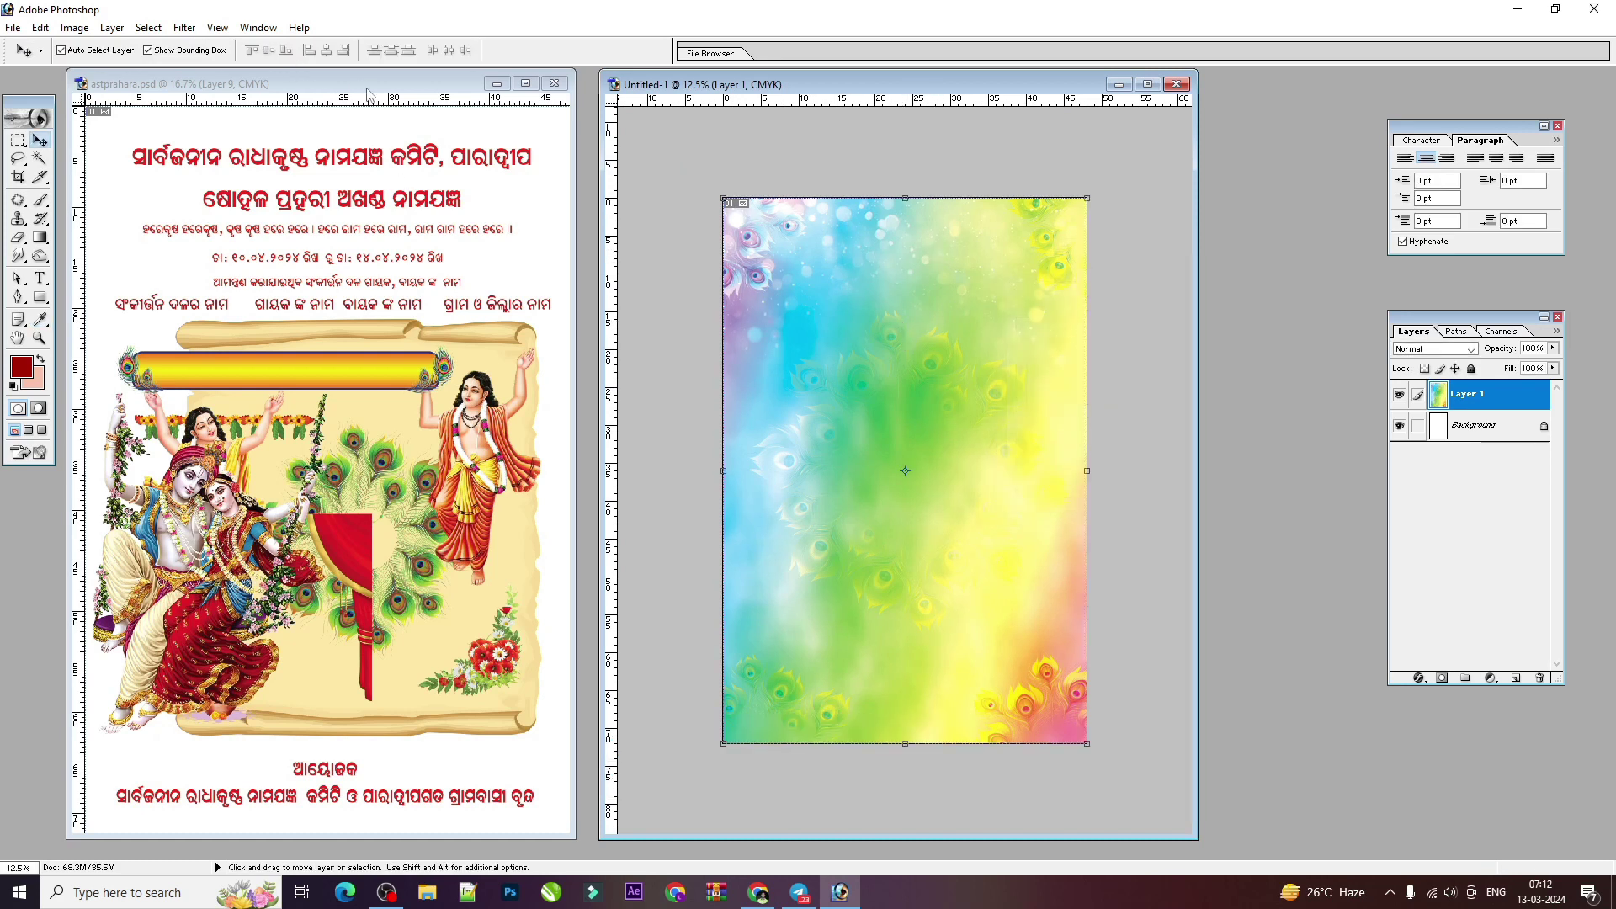
pyautogui.click(399, 156)
# Step: Copy the red Odia committee title into Untitled-1 and position it
pyautogui.moveTo(412, 158); pyautogui.dragTo(902, 322)
pyautogui.hotkey('ctrl', '+')
pyautogui.hotkey('ctrl', '+')
pyautogui.hotkey('ctrl', '-')
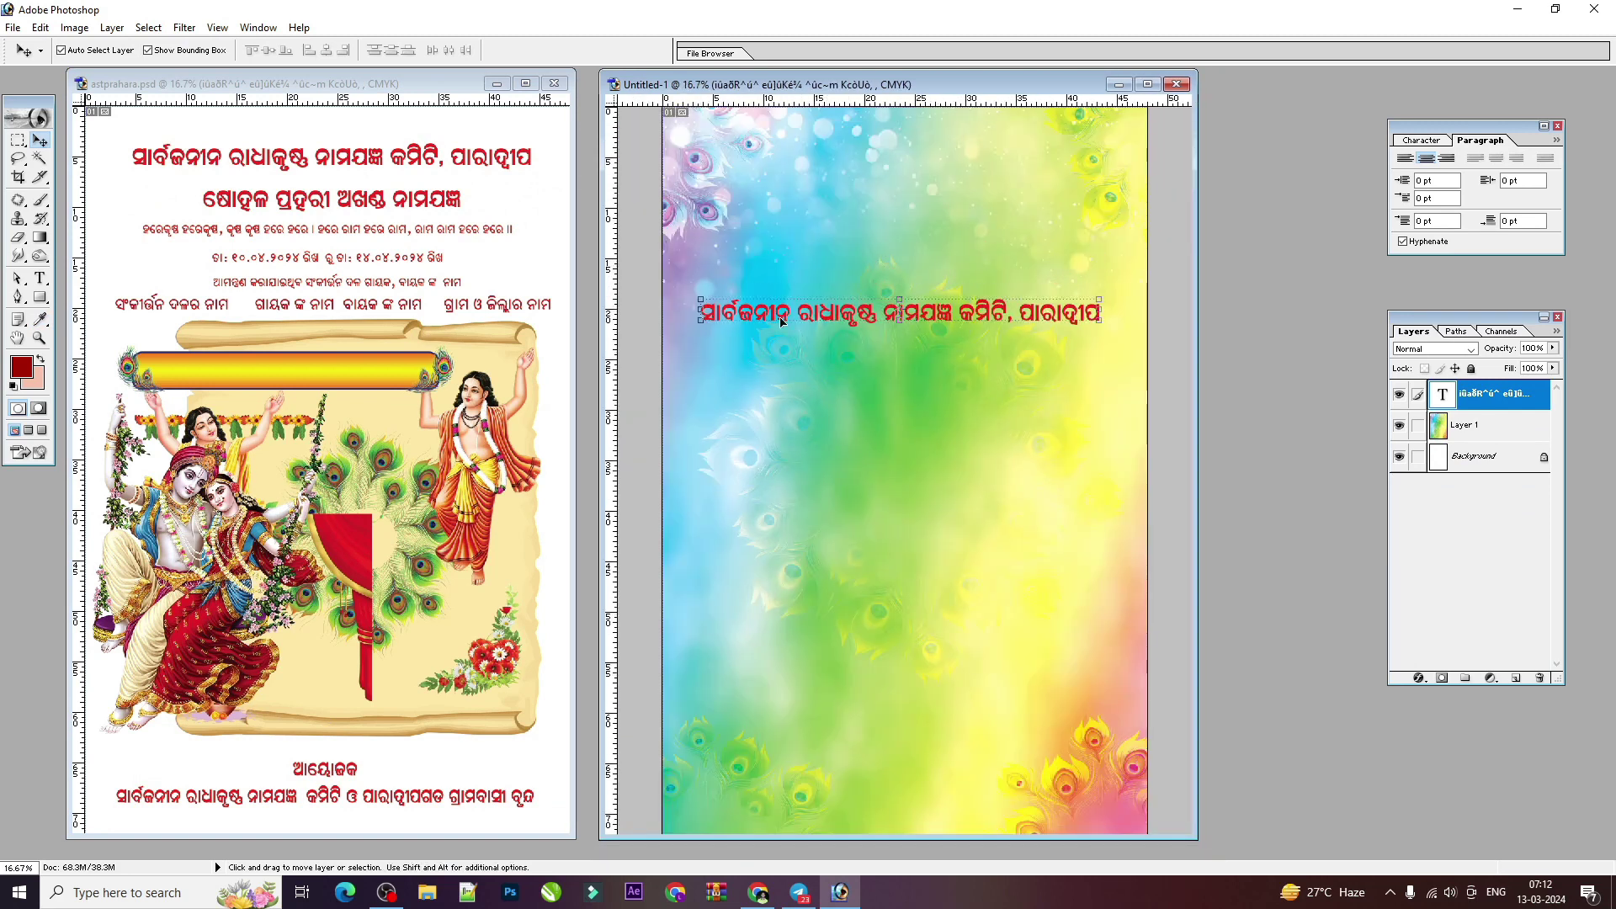
# Step: Try warping the title with the Type tool, triggering a faux-bold warning
pyautogui.click(39, 277)
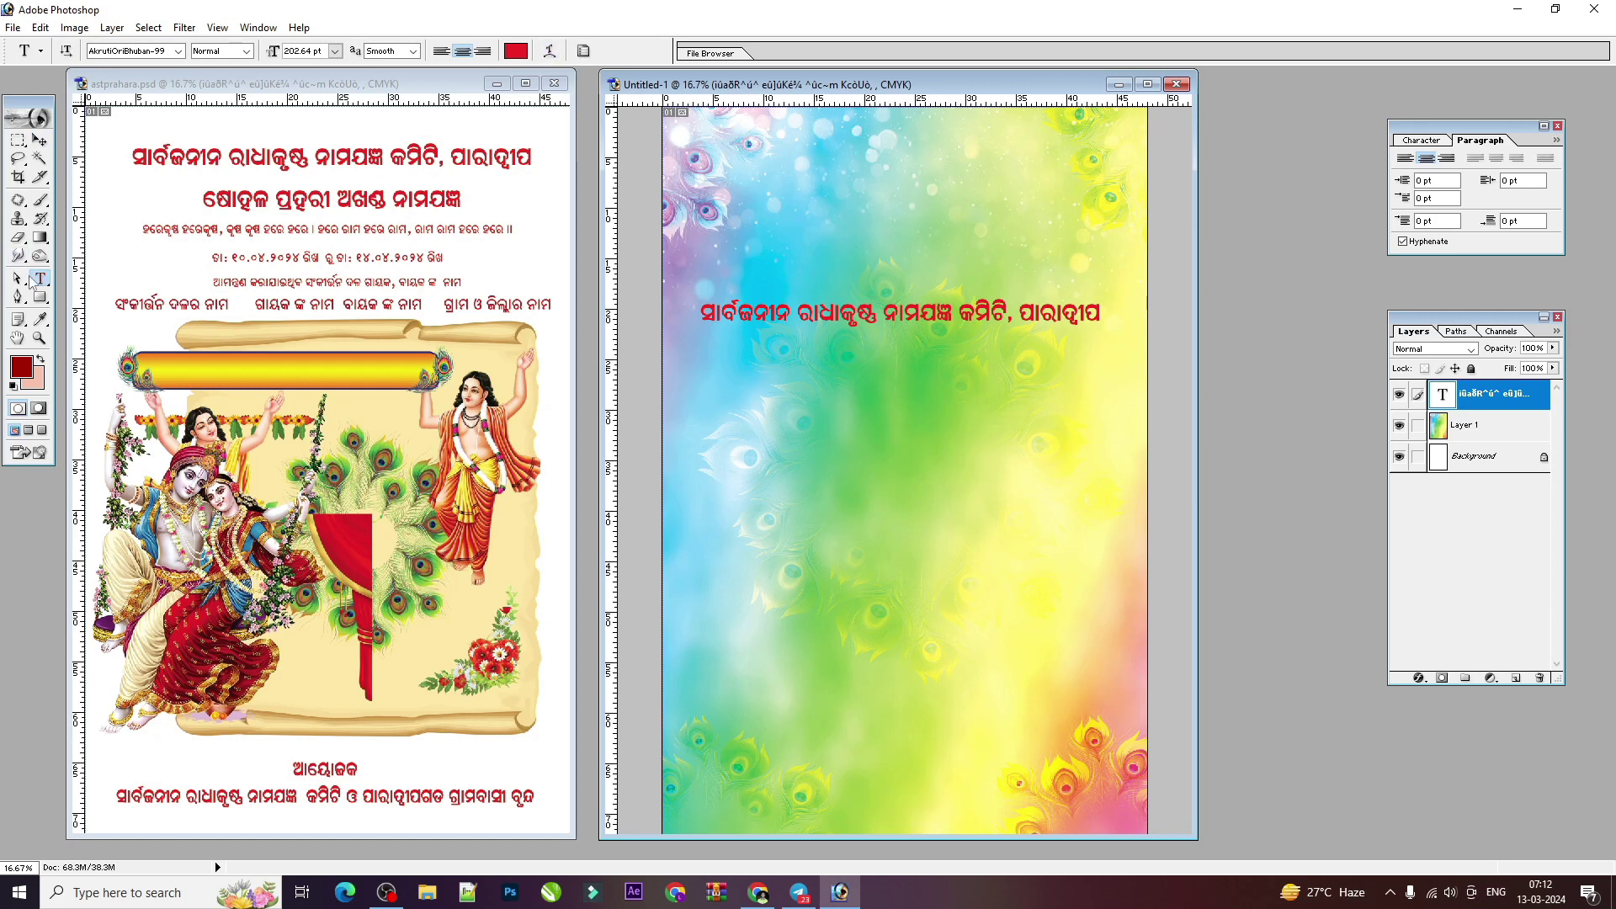
pyautogui.click(40, 279)
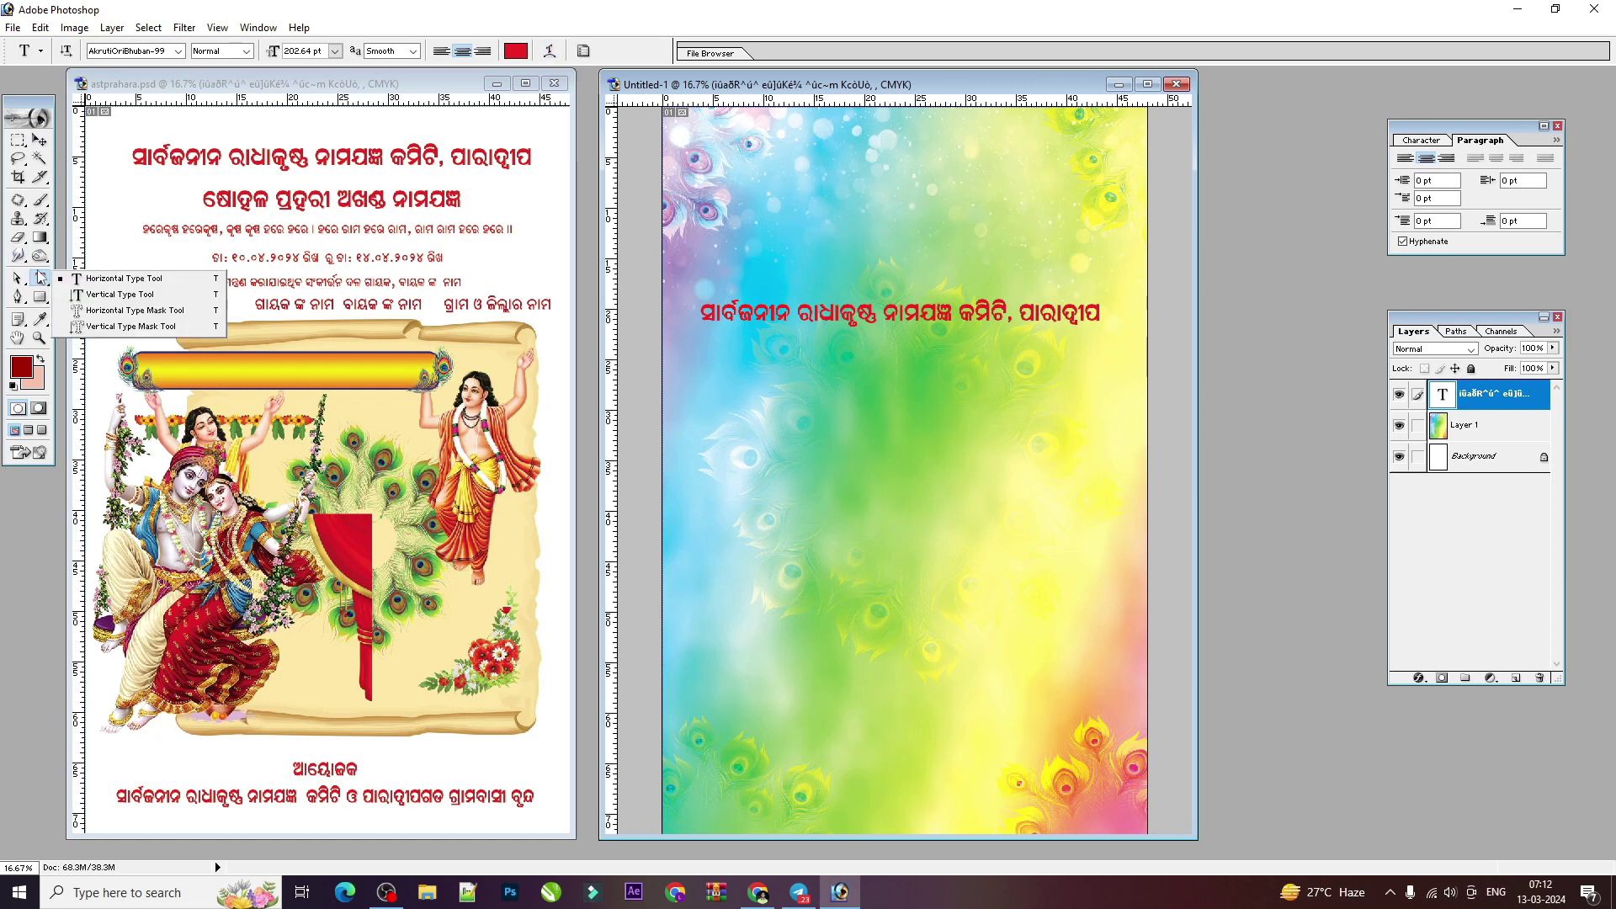
pyautogui.click(550, 51)
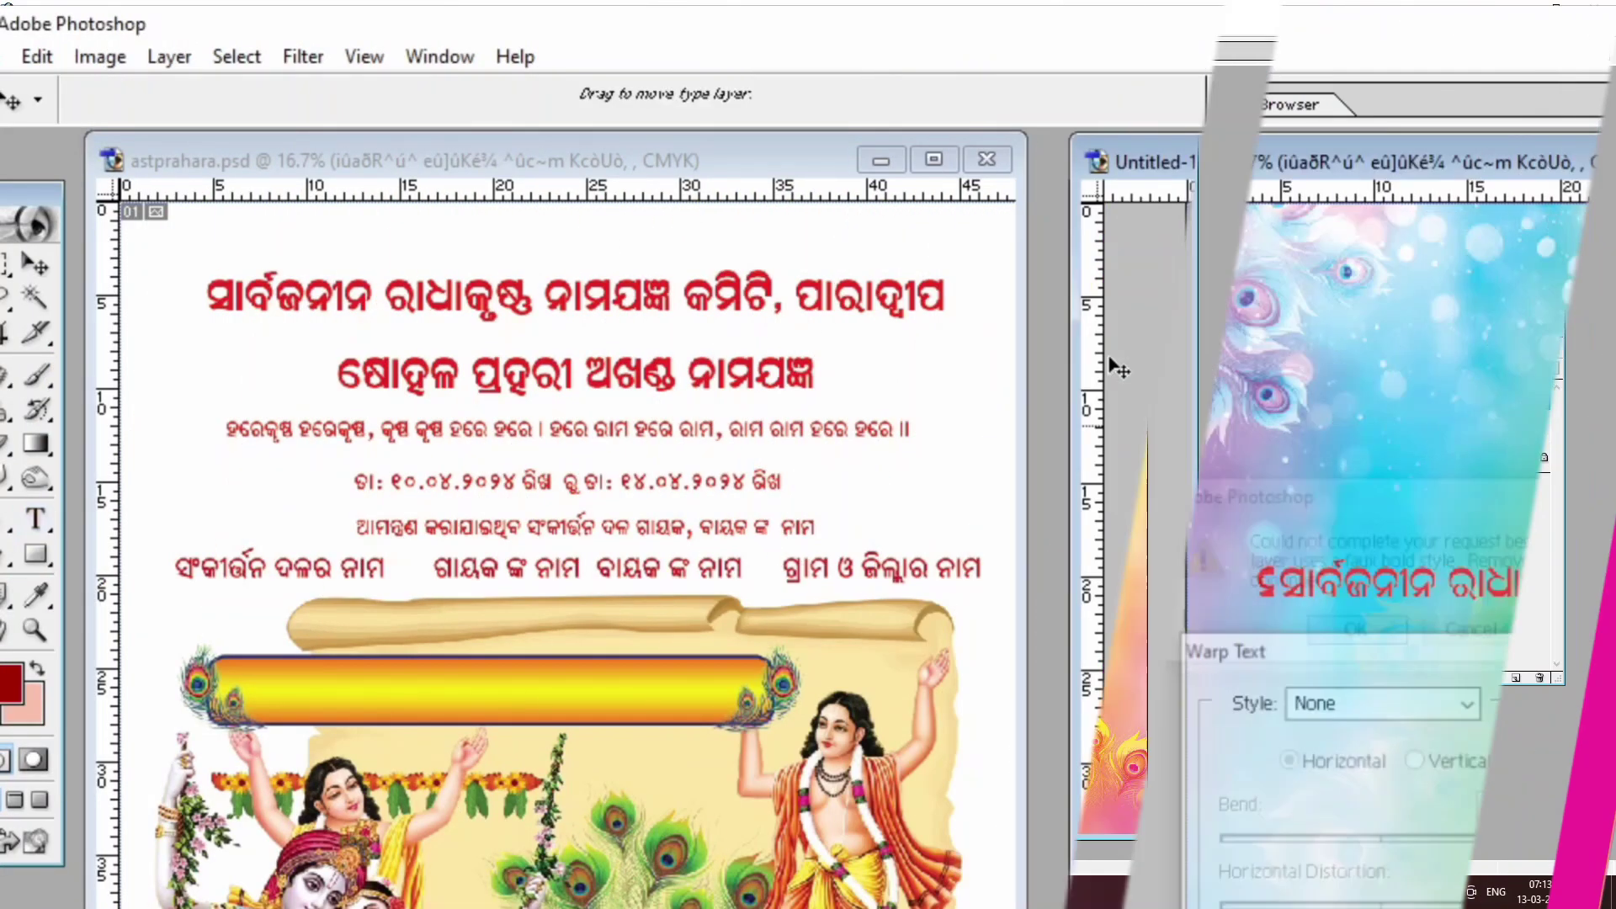
pyautogui.press('Escape')
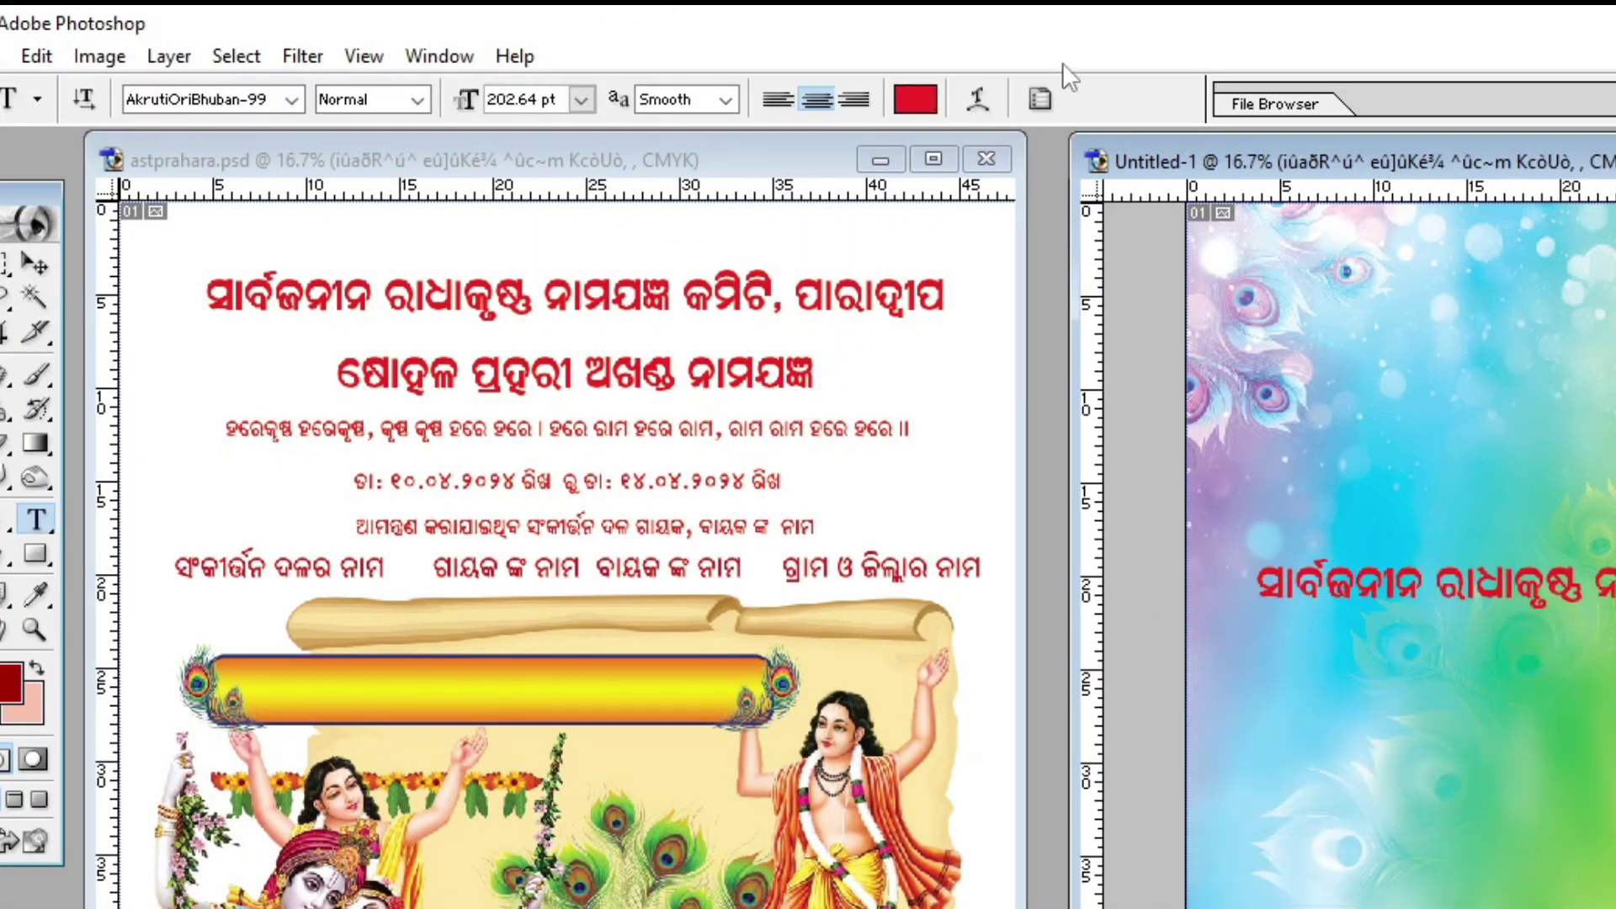
pyautogui.click(976, 99)
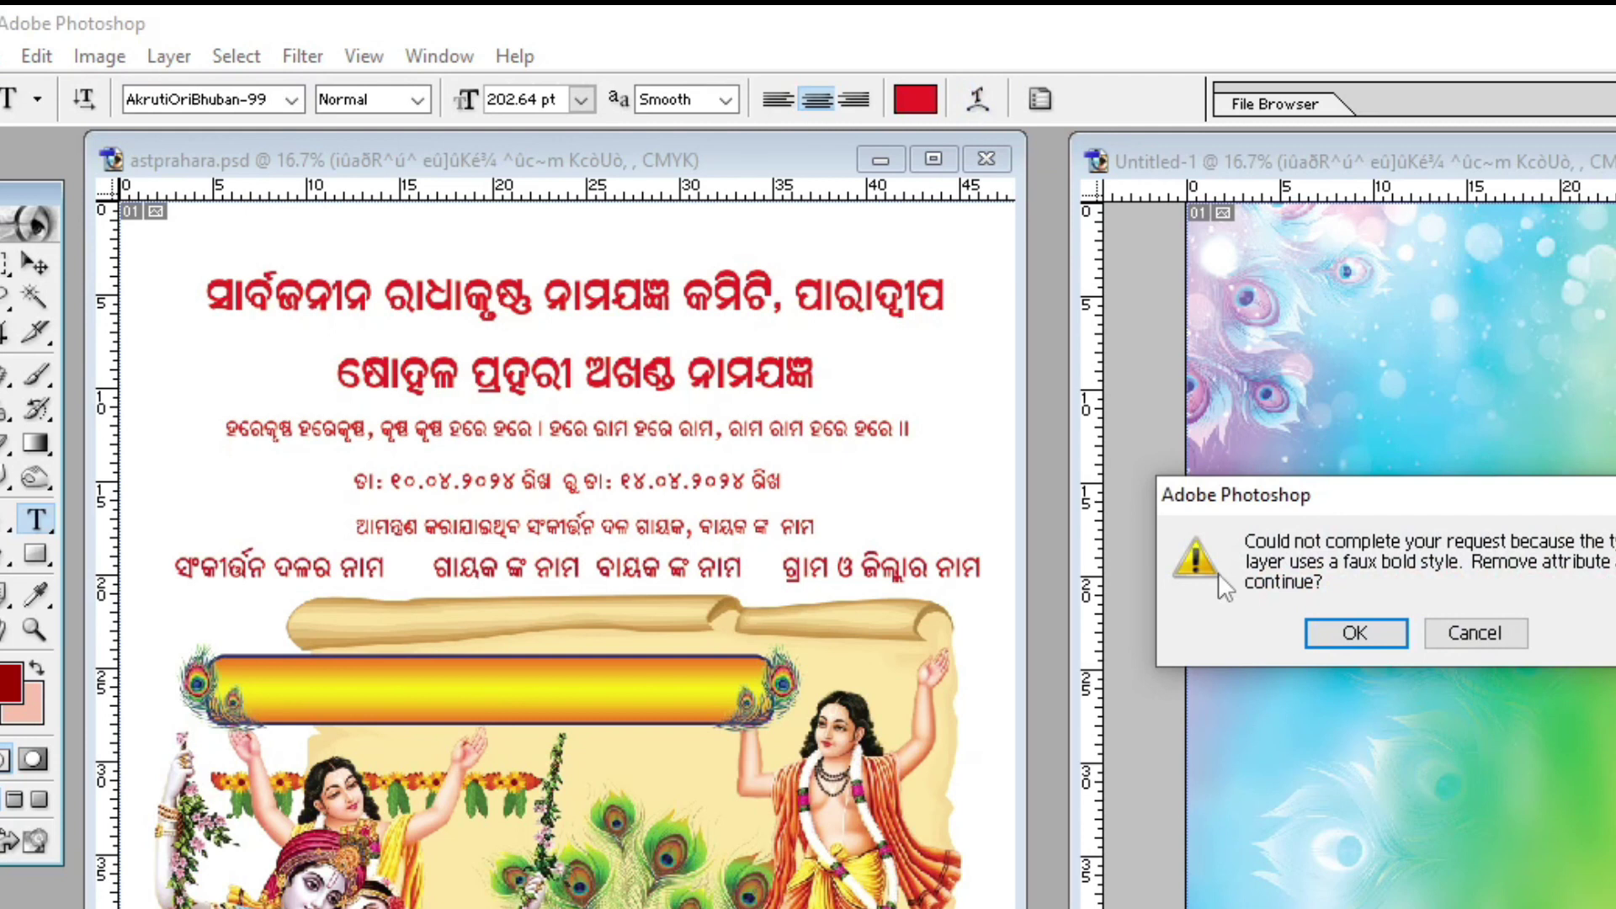
# Step: Dismiss the faux-bold warning and apply an Arc warp: bend +51, vertical distortion -6%
pyautogui.click(1354, 635)
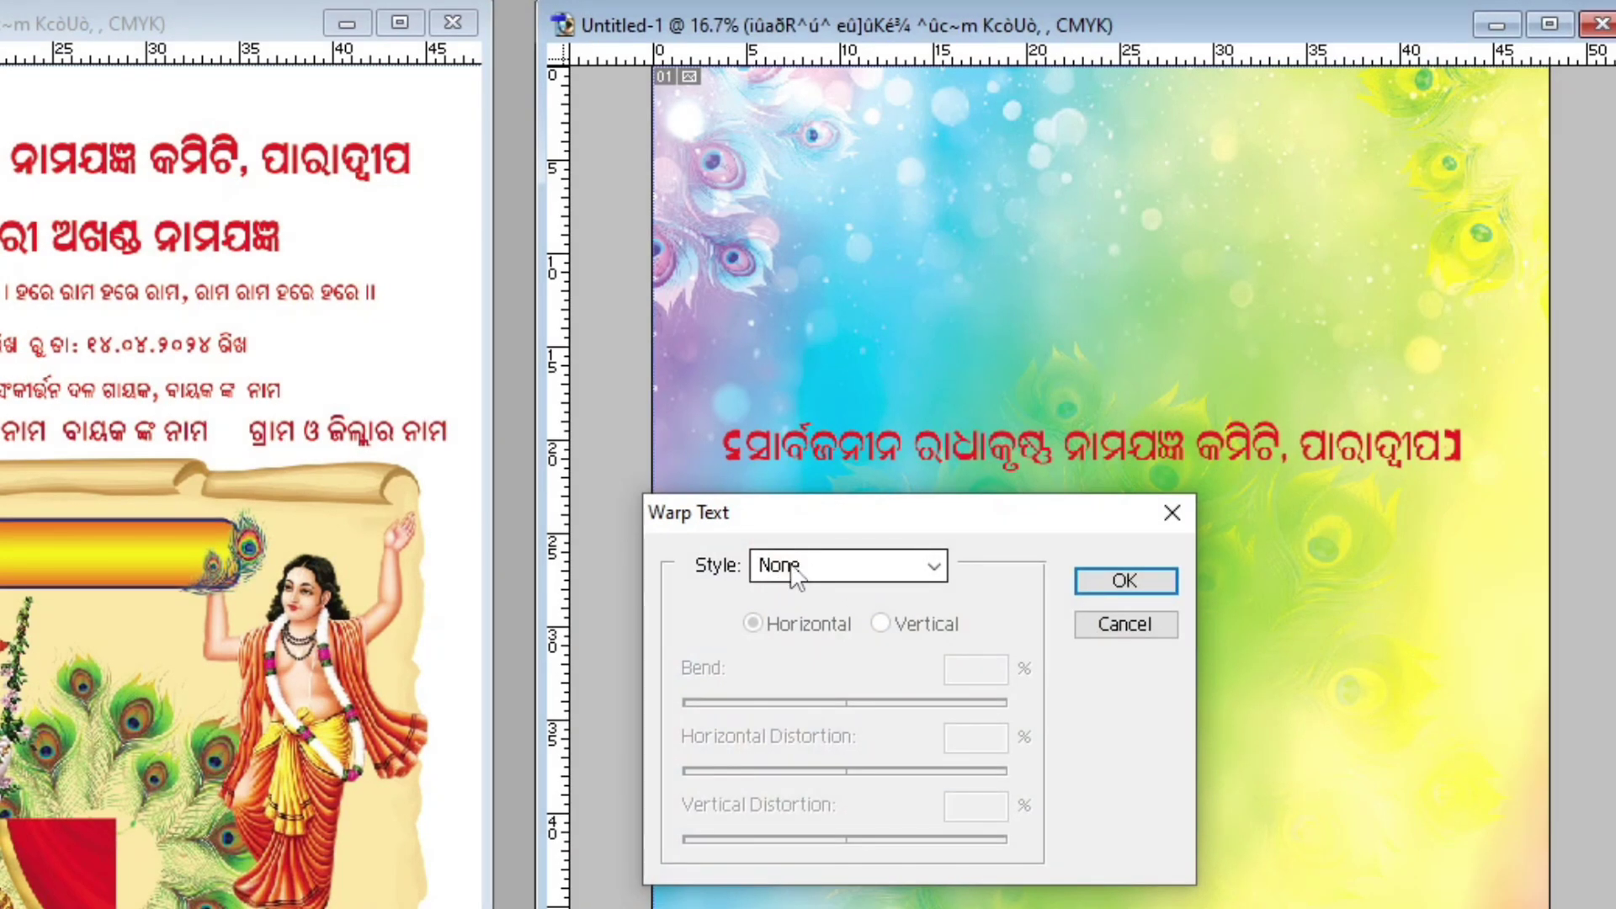
pyautogui.click(789, 563)
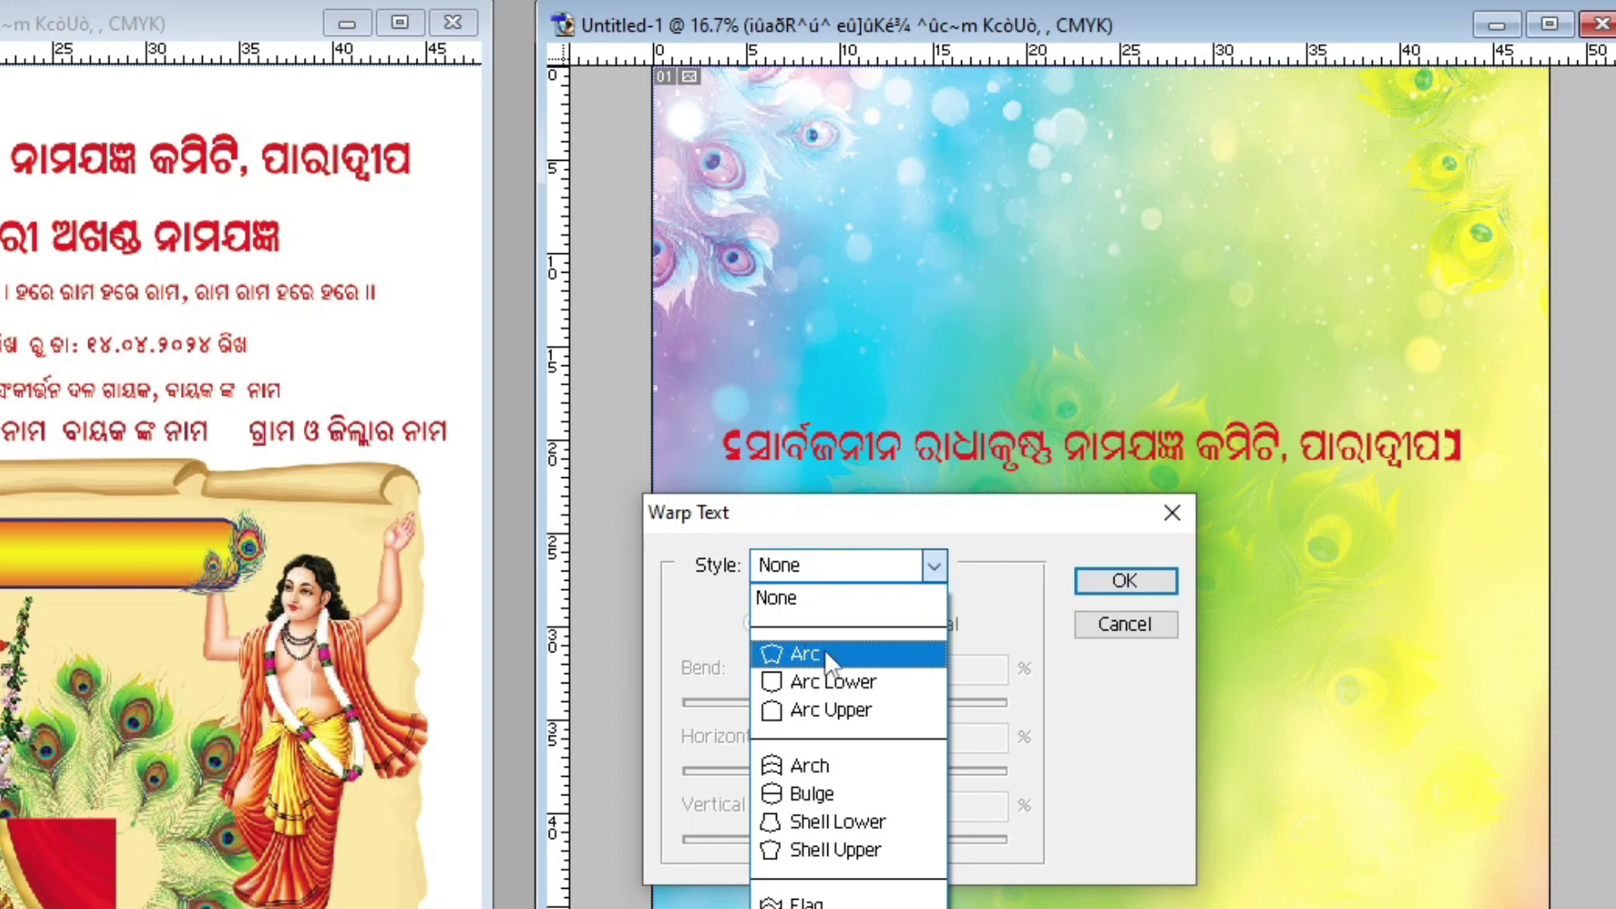
pyautogui.click(822, 653)
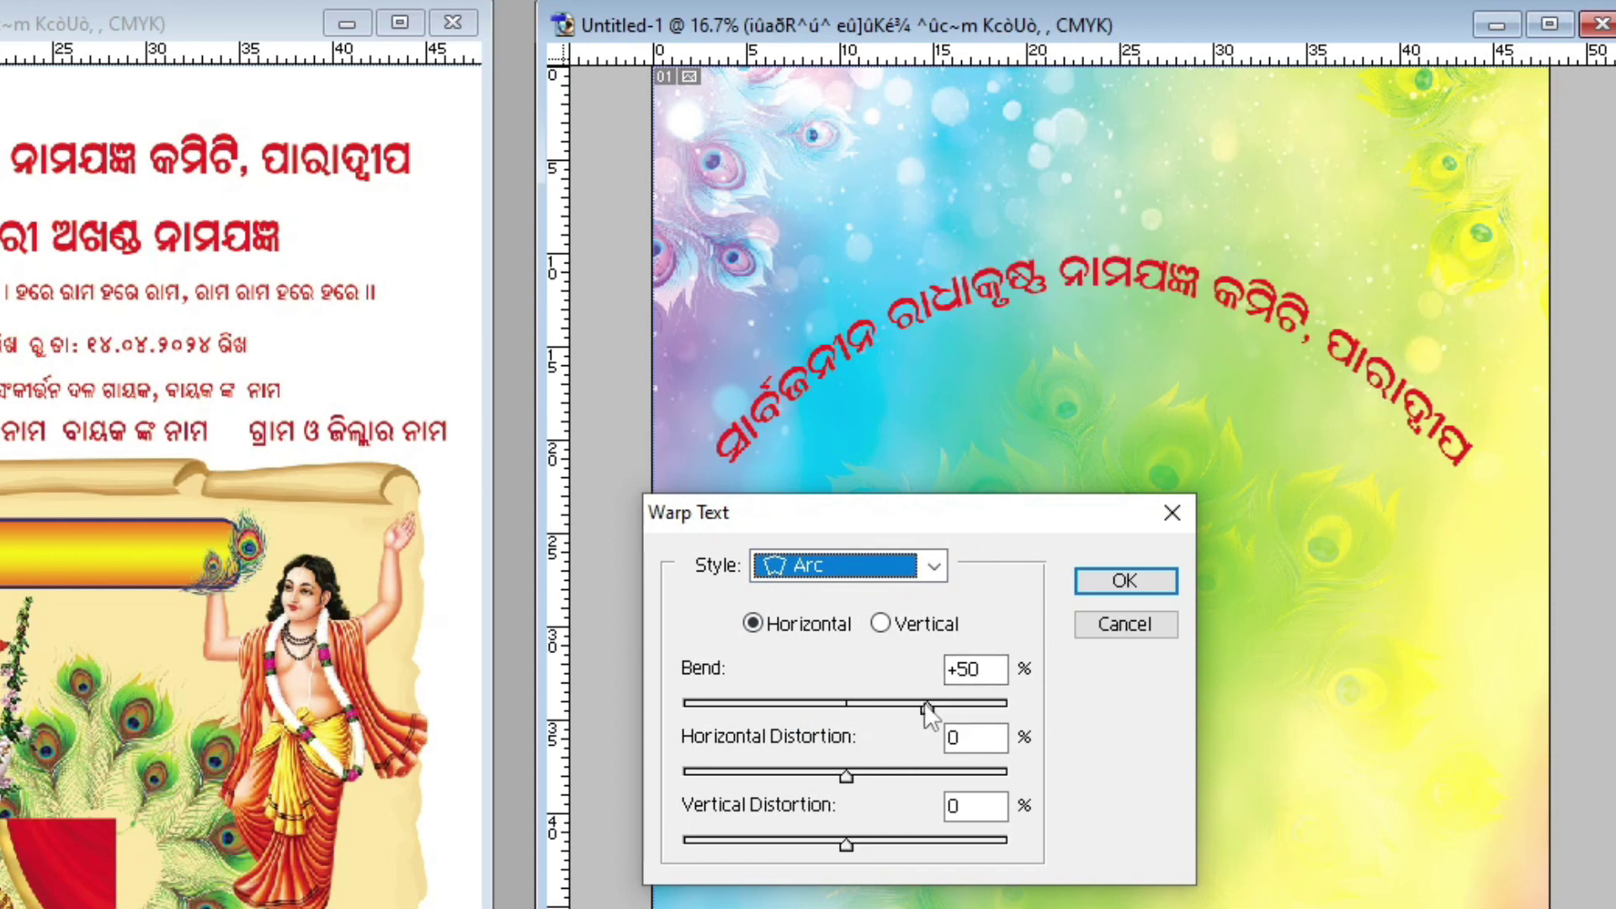
pyautogui.moveTo(925, 705); pyautogui.dragTo(928, 705)
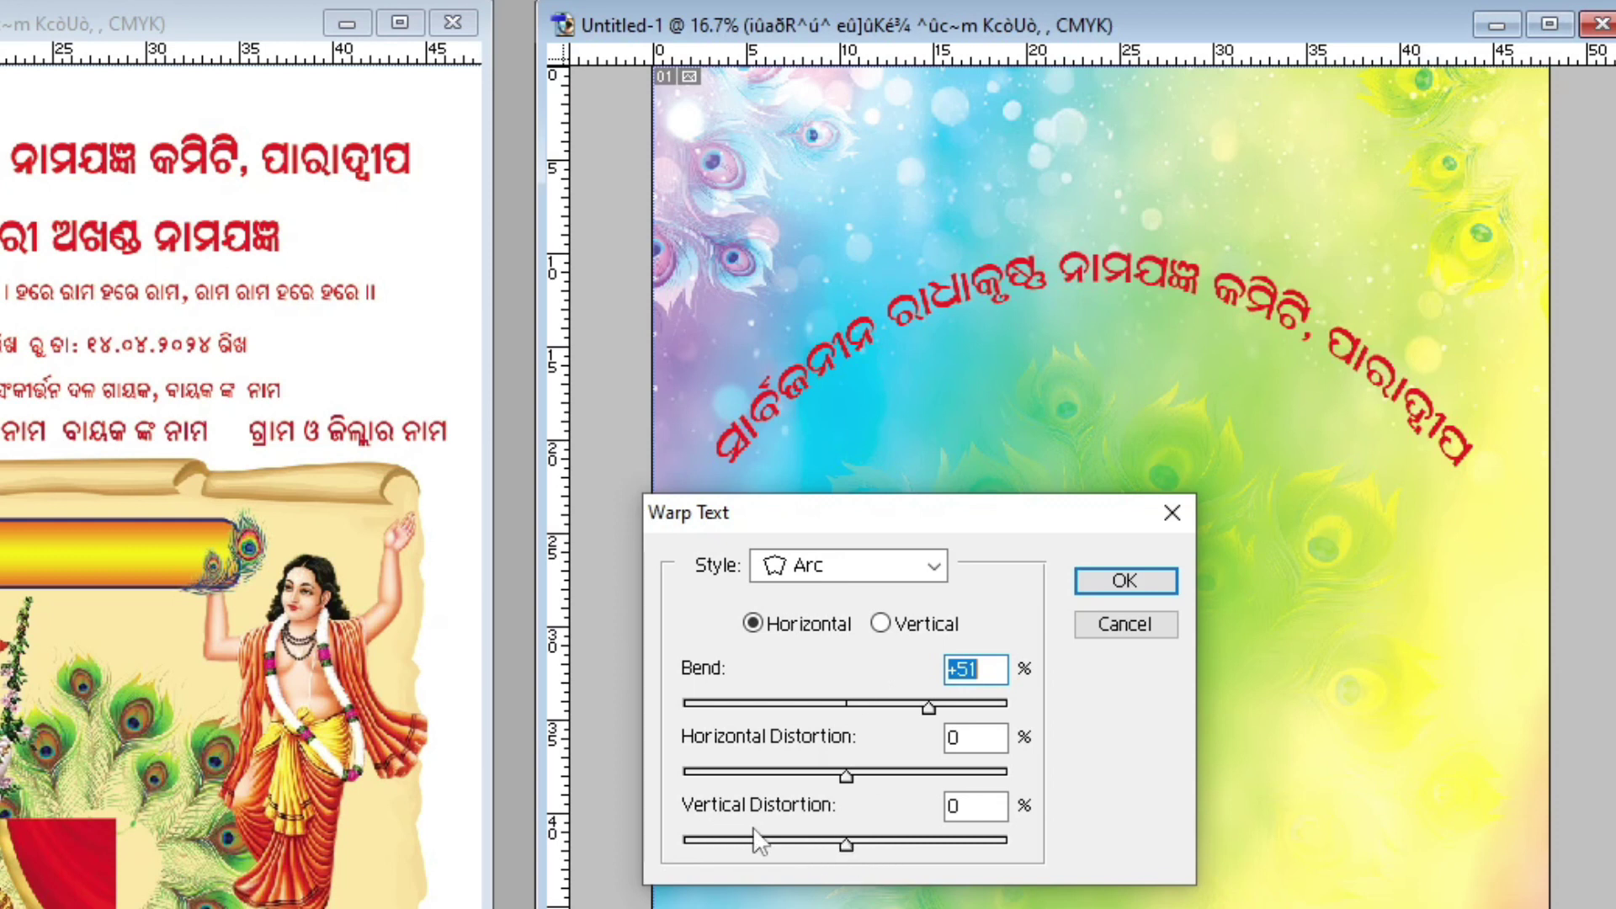
pyautogui.moveTo(846, 845); pyautogui.dragTo(843, 847)
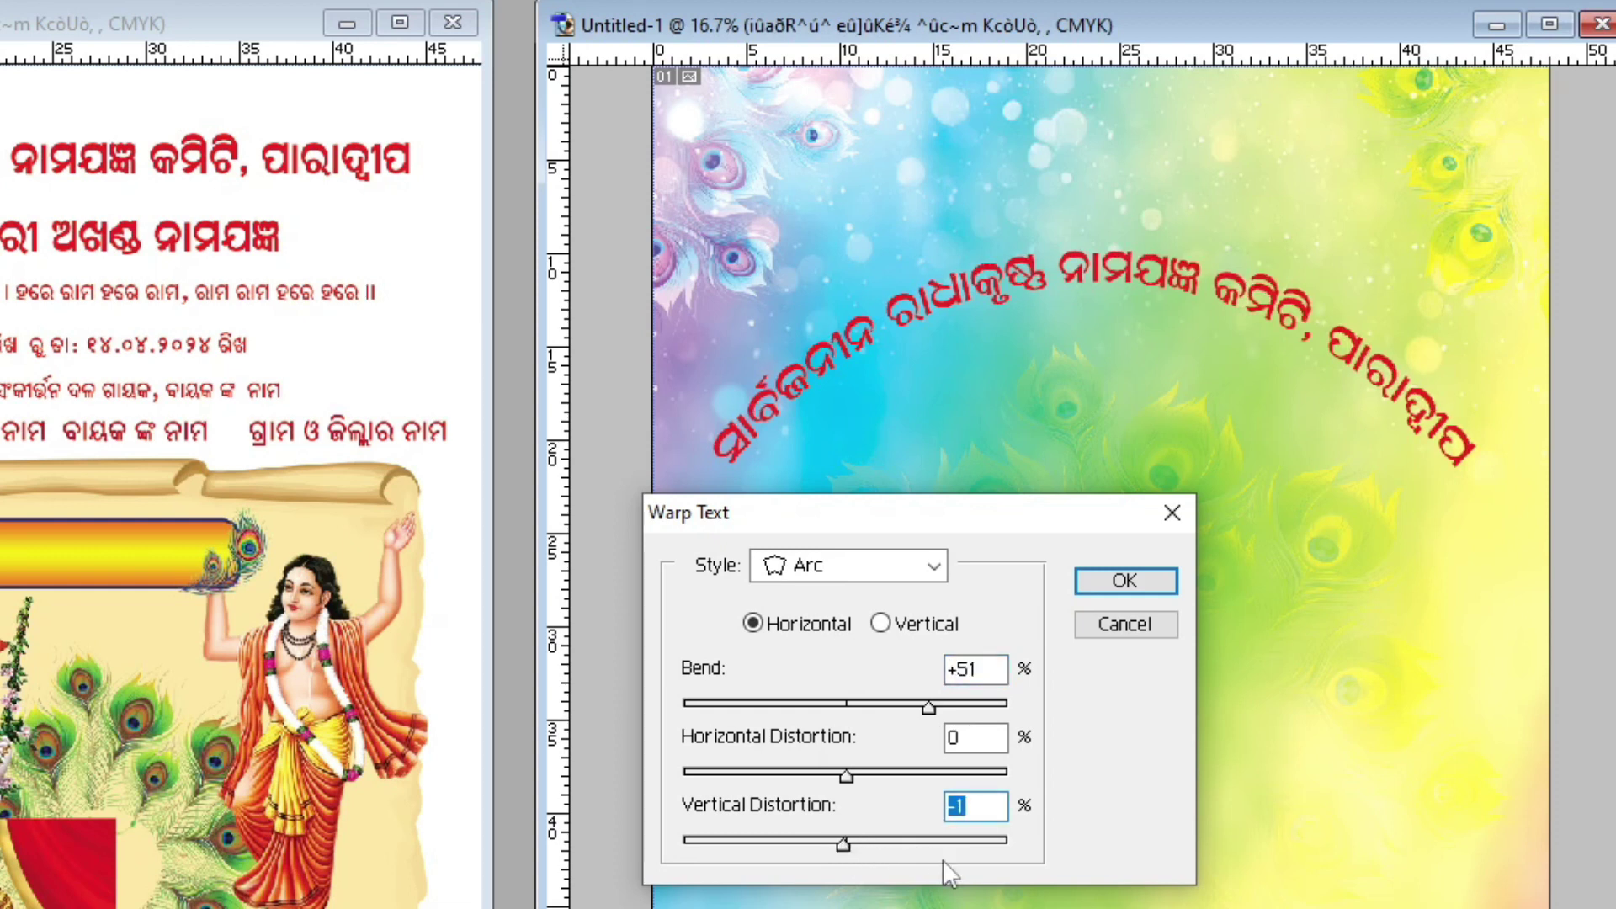
pyautogui.moveTo(843, 844); pyautogui.dragTo(846, 849)
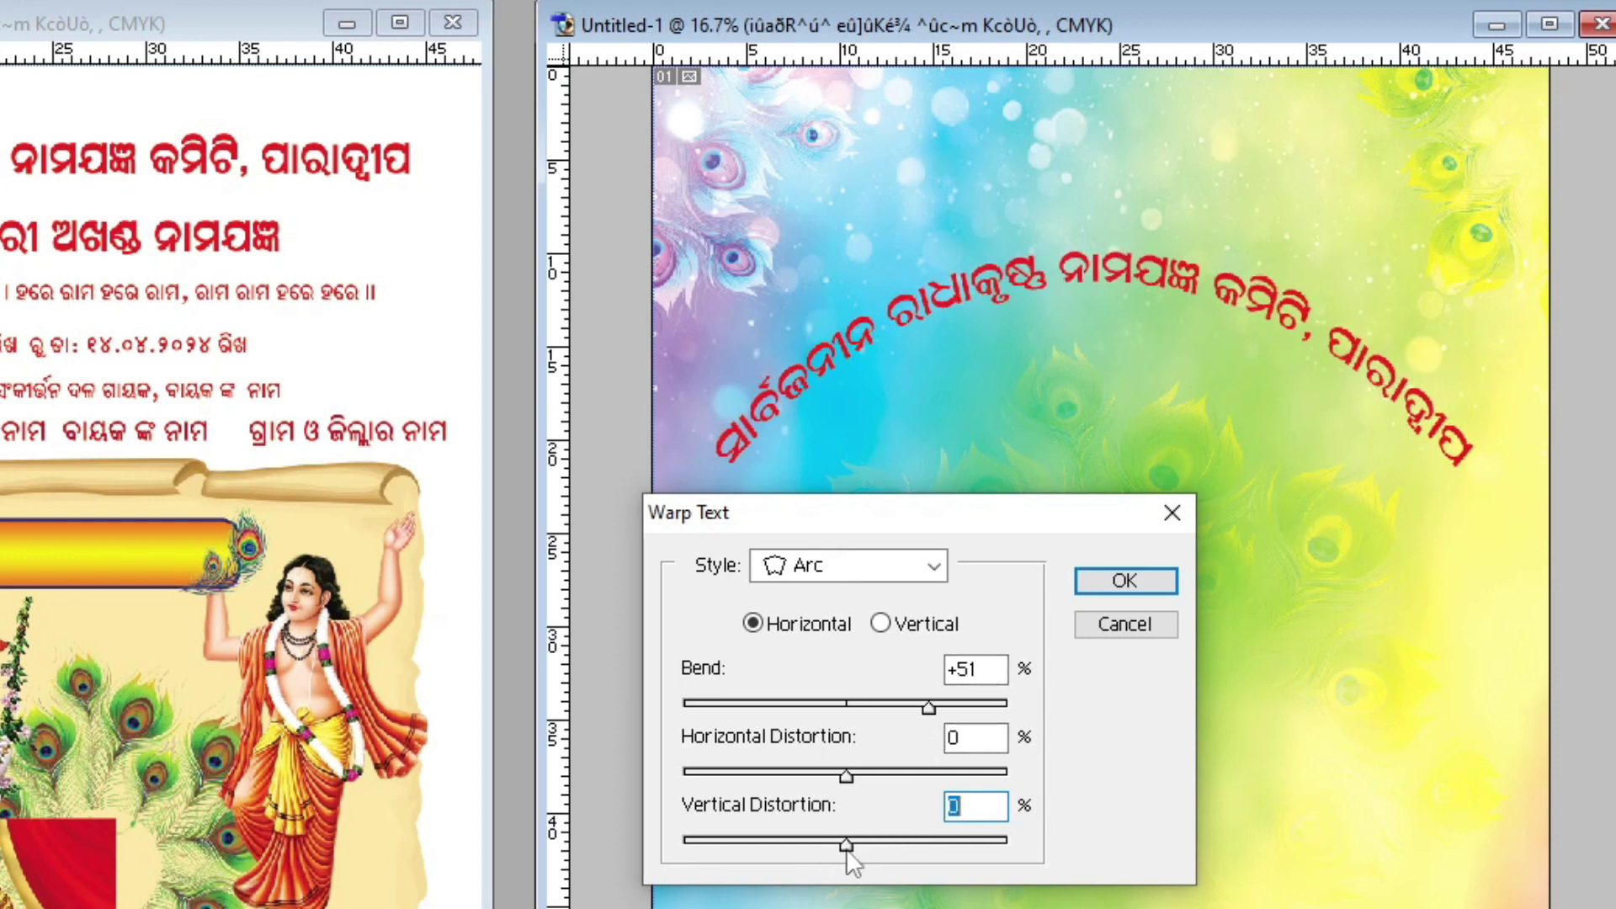
pyautogui.click(845, 849)
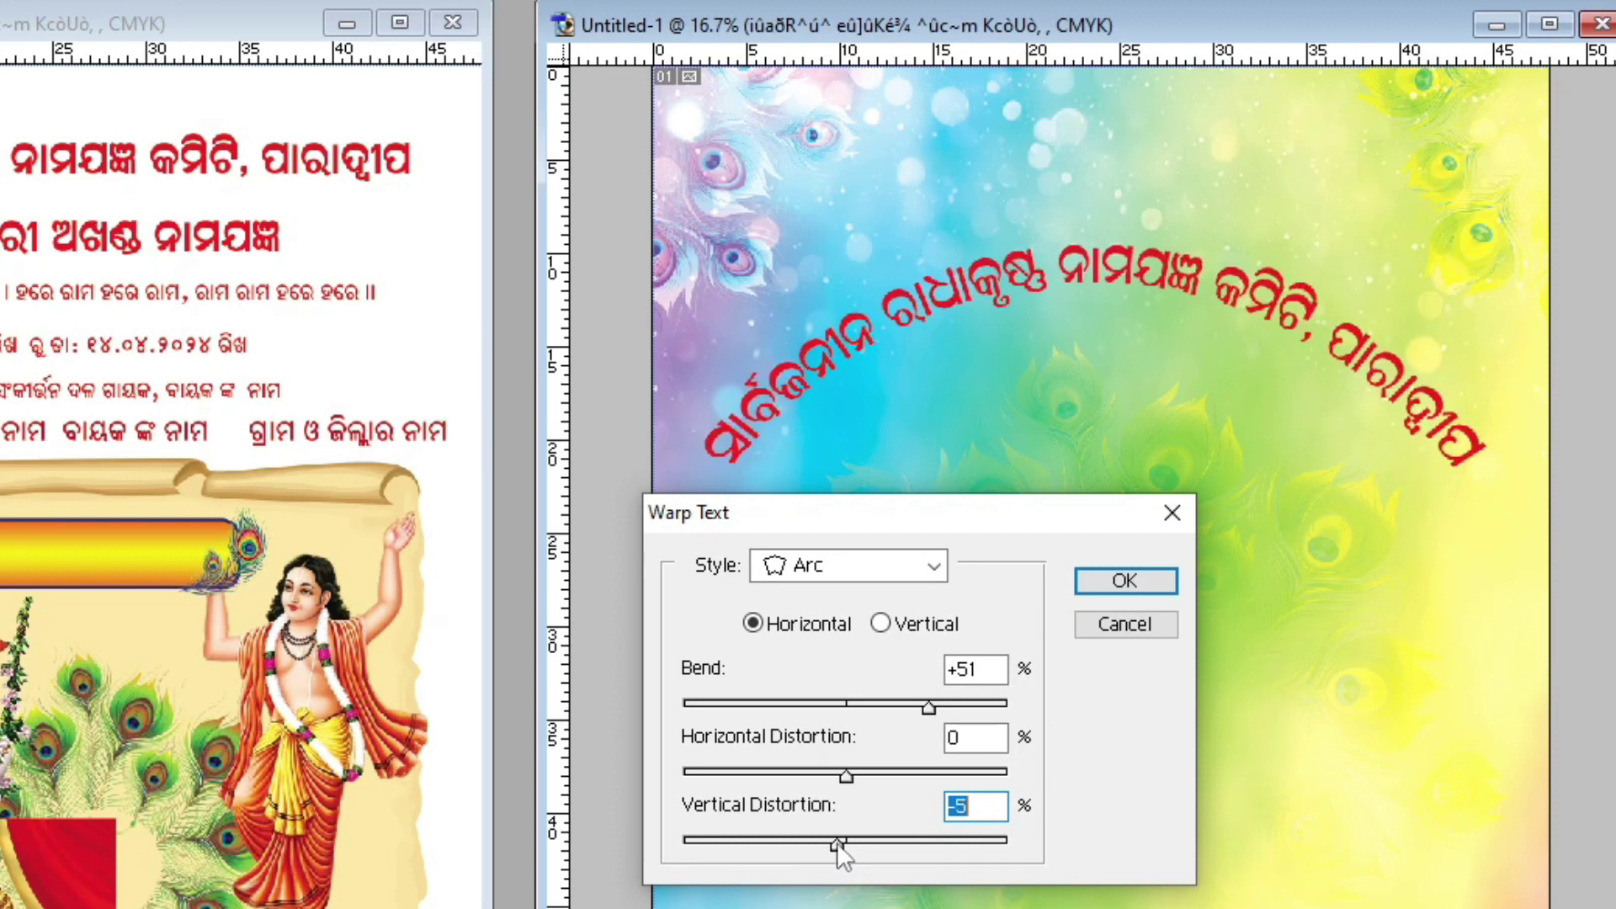
pyautogui.press('Return')
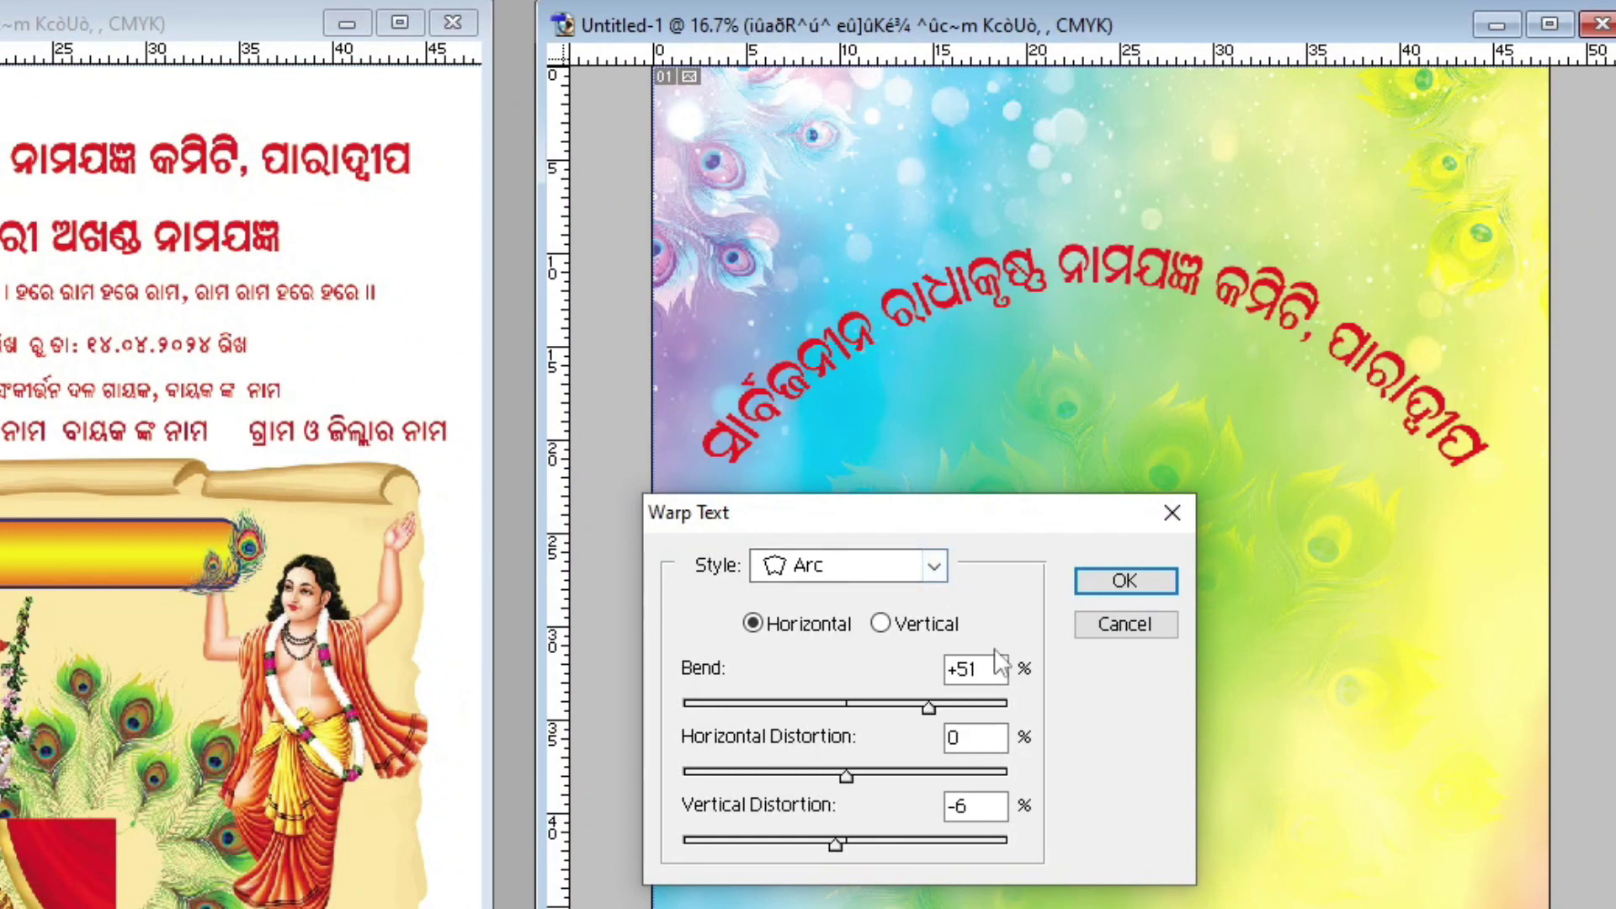
pyautogui.click(1109, 582)
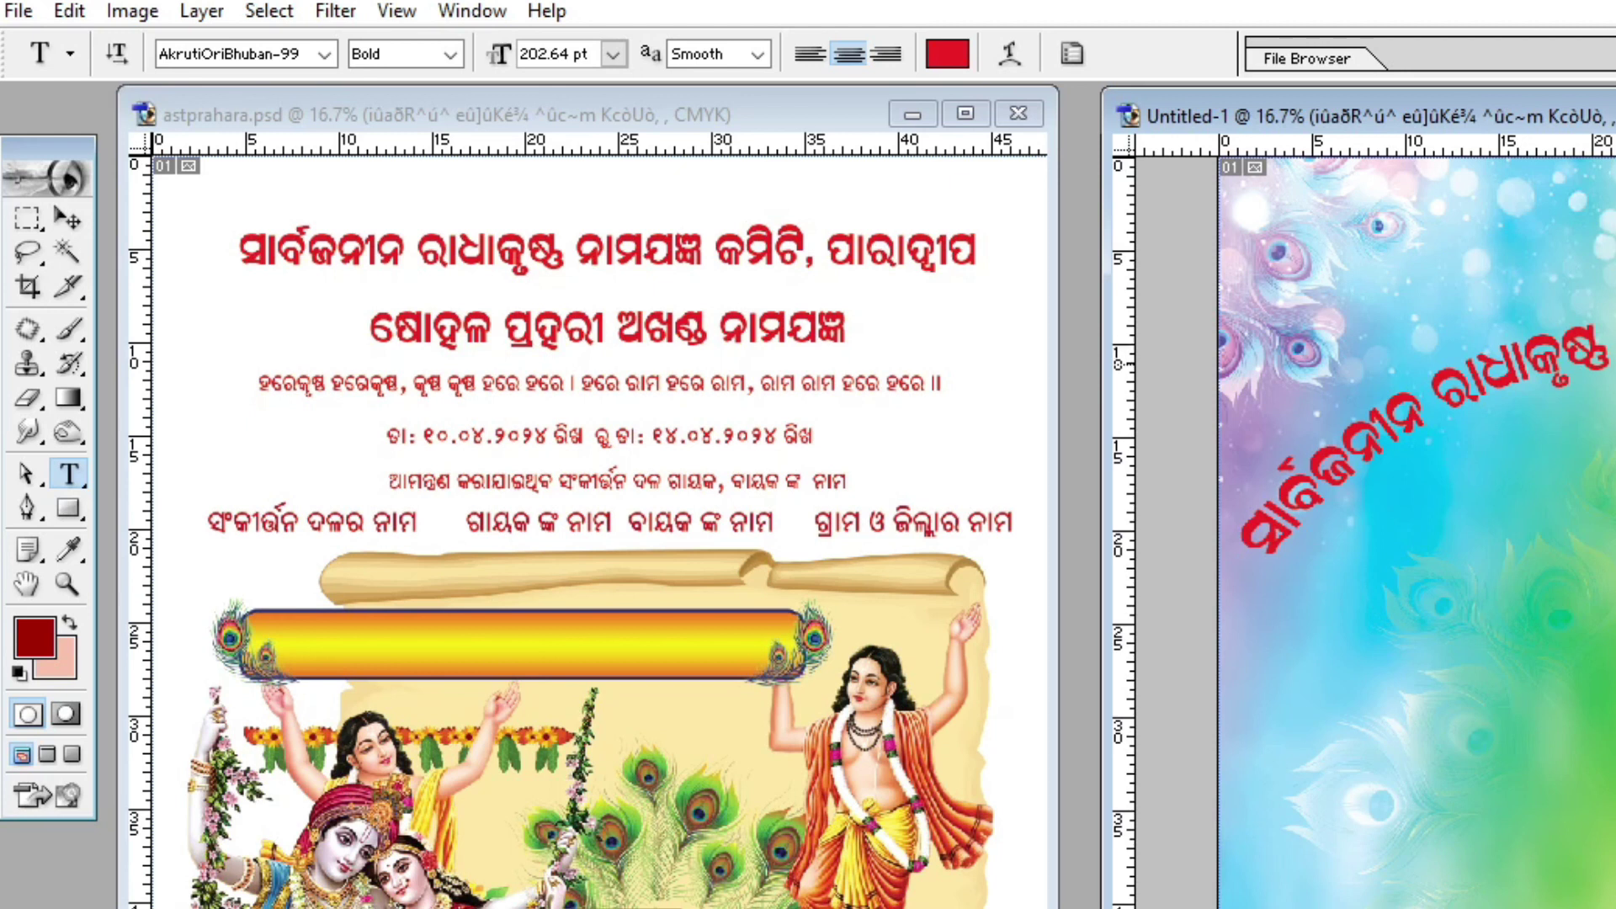
# Step: Narrow the arched title slightly and raise it toward the top
pyautogui.click(72, 210)
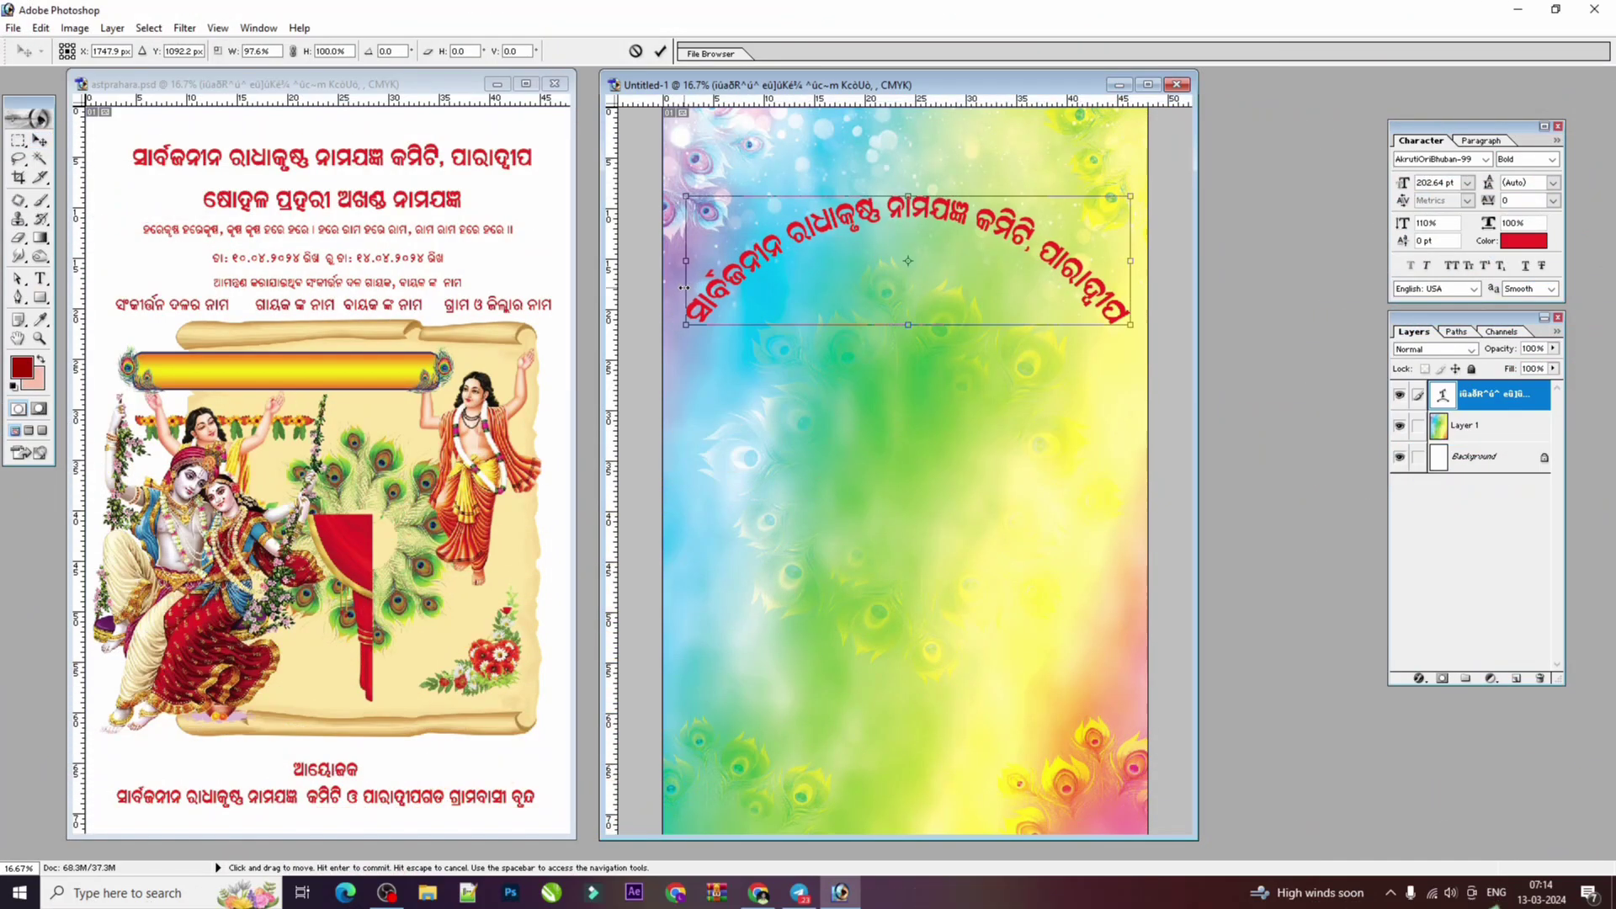
pyautogui.moveTo(684, 287); pyautogui.dragTo(709, 287)
pyautogui.moveTo(915, 261); pyautogui.dragTo(906, 199)
pyautogui.moveTo(1121, 266)
pyautogui.mouseDown()
pyautogui.moveTo(1120, 284)
pyautogui.moveTo(1108, 257)
pyautogui.mouseUp()
pyautogui.press('Return')
# Step: Select the whole canvas to centre the title horizontally
pyautogui.hotkey('ctrl', 'a')
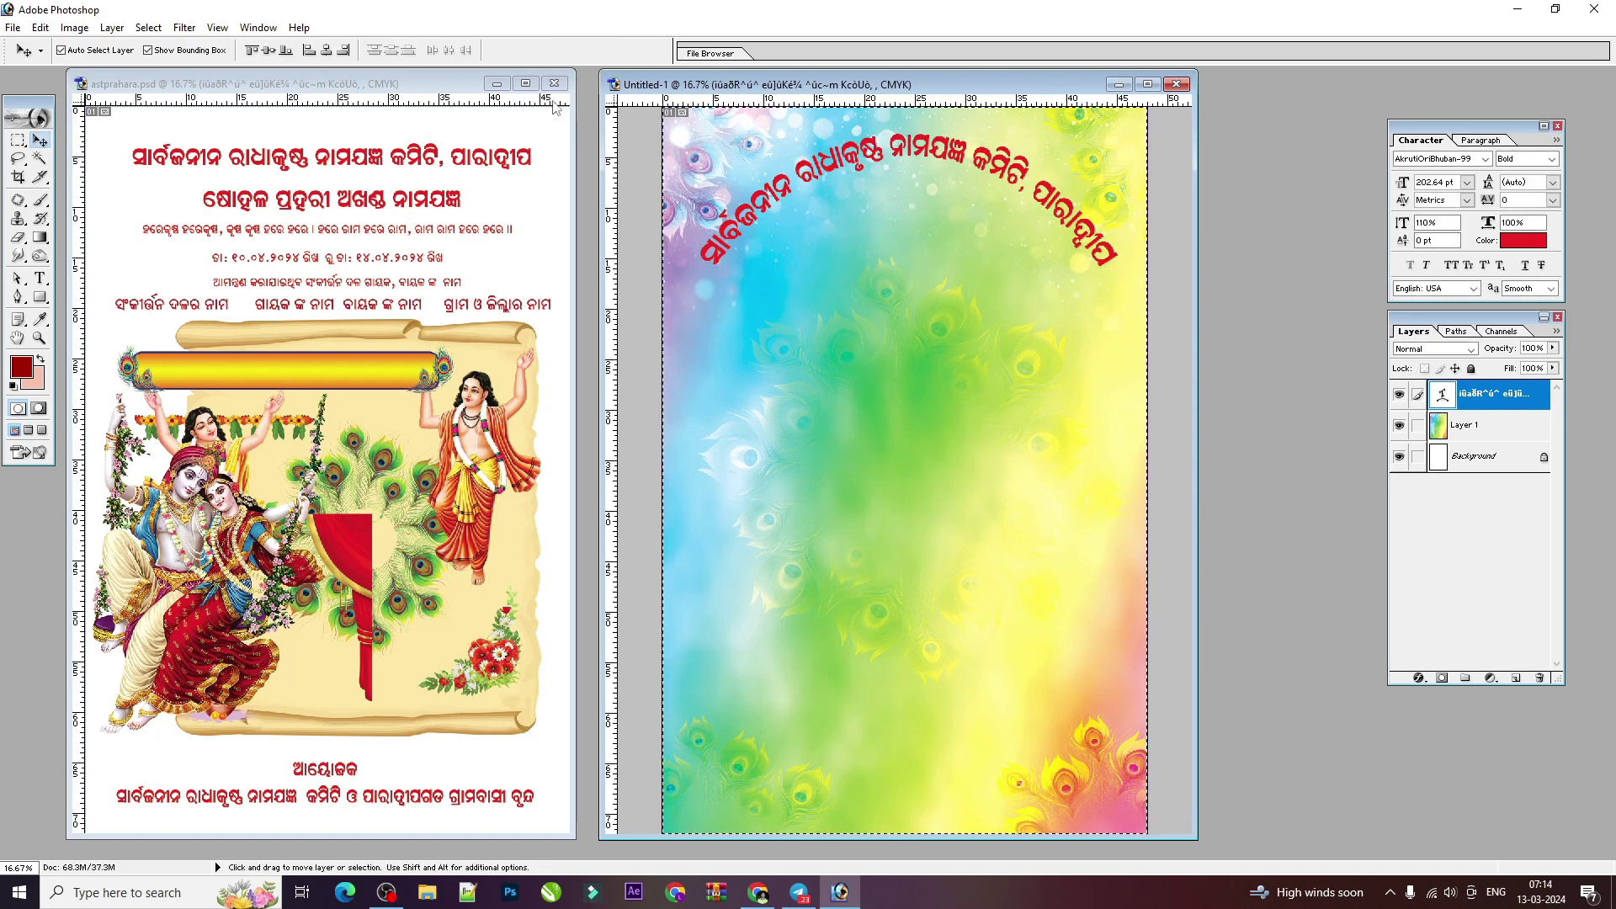
pyautogui.hotkey('ctrl', 'd')
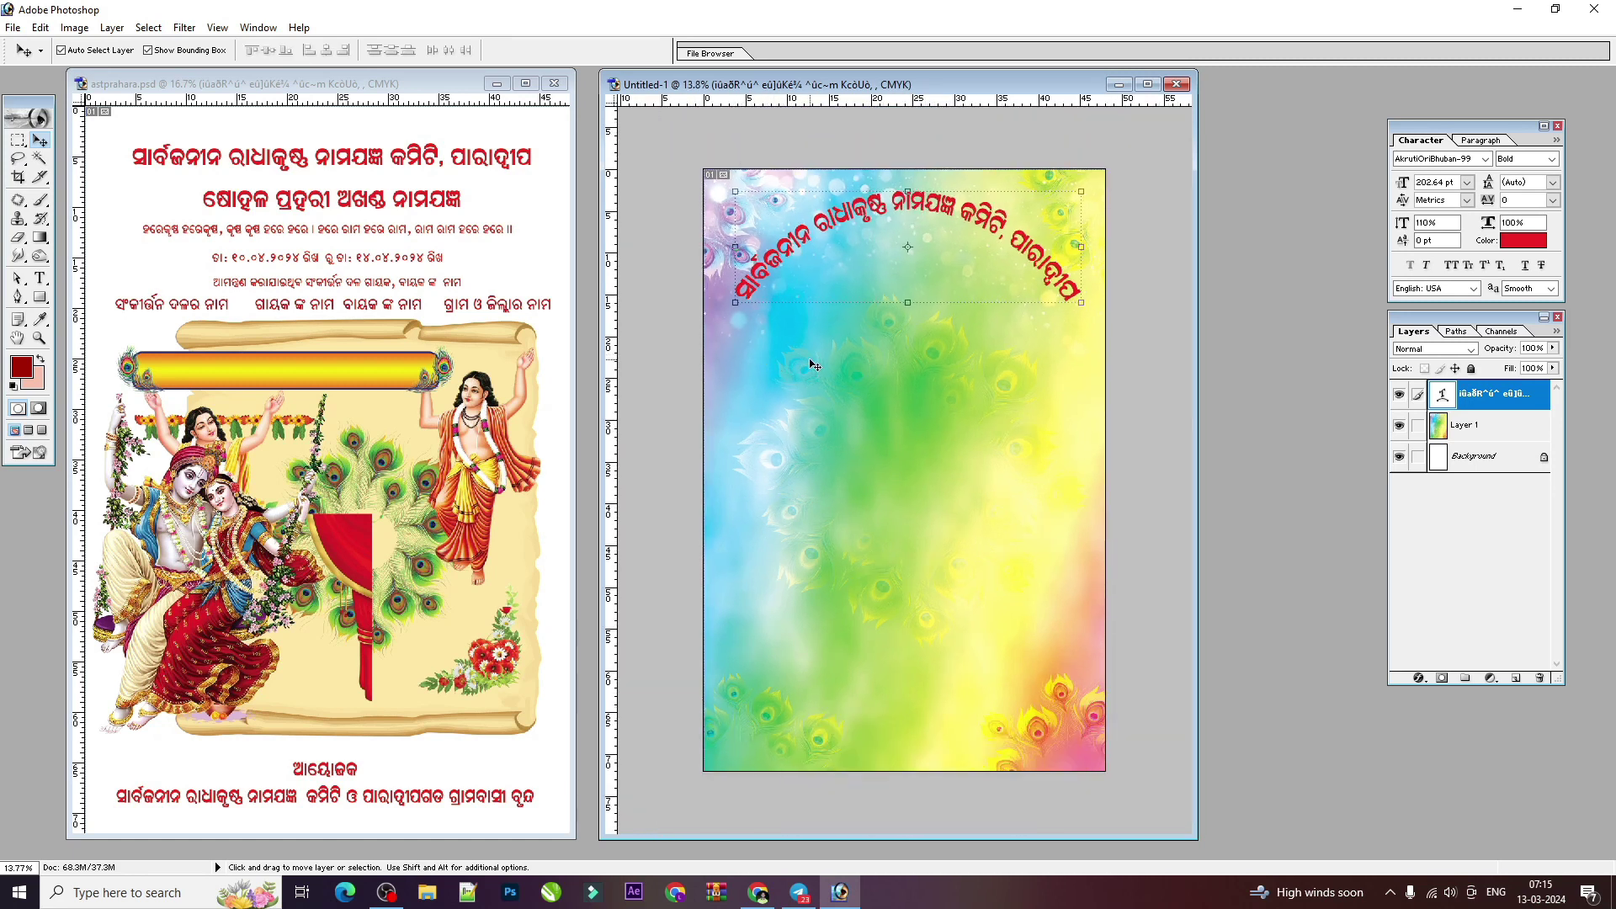
pyautogui.hotkey('ctrl', 'a')
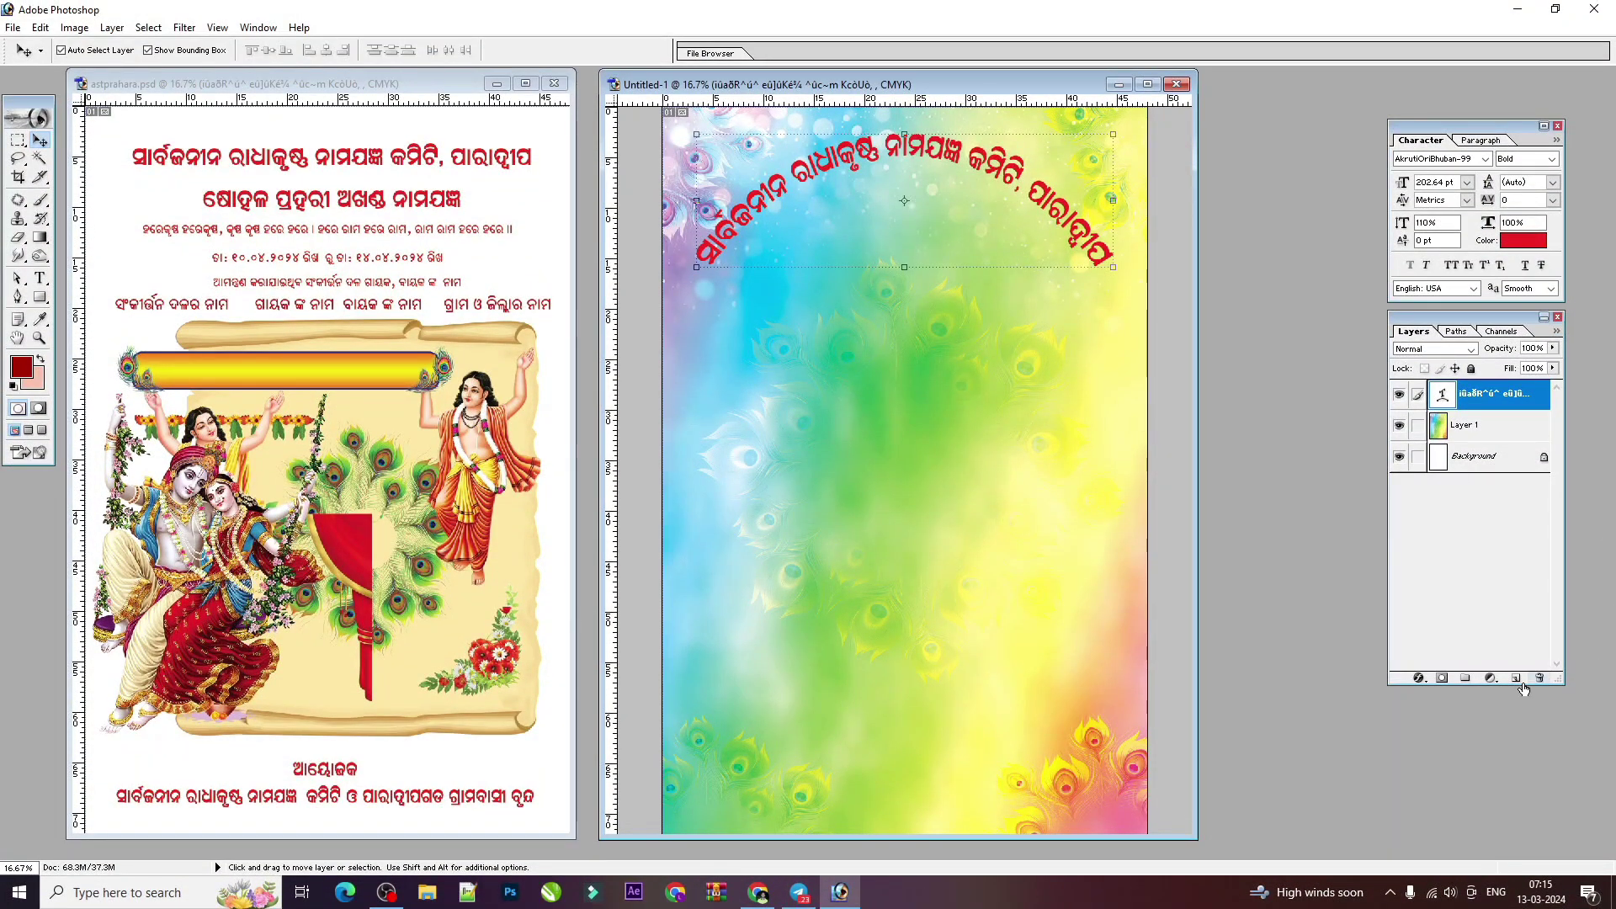
pyautogui.click(1418, 678)
# Step: Add a white (FFFFFF), 3 px outside Stroke effect to the arched title
pyautogui.click(1419, 679)
pyautogui.click(1418, 677)
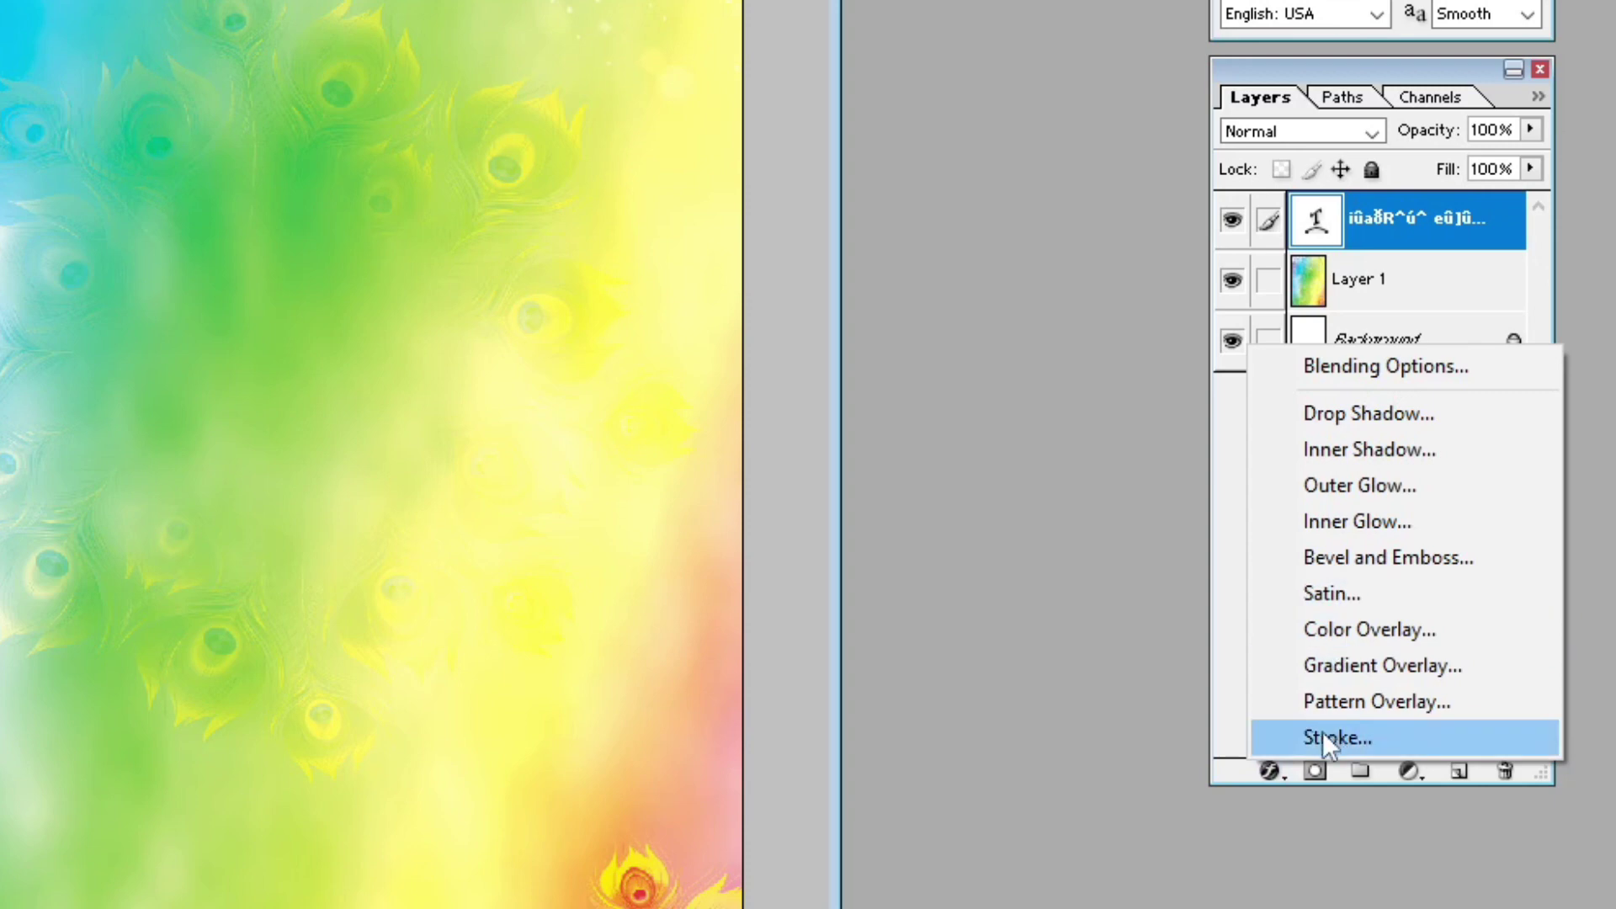
pyautogui.click(1323, 734)
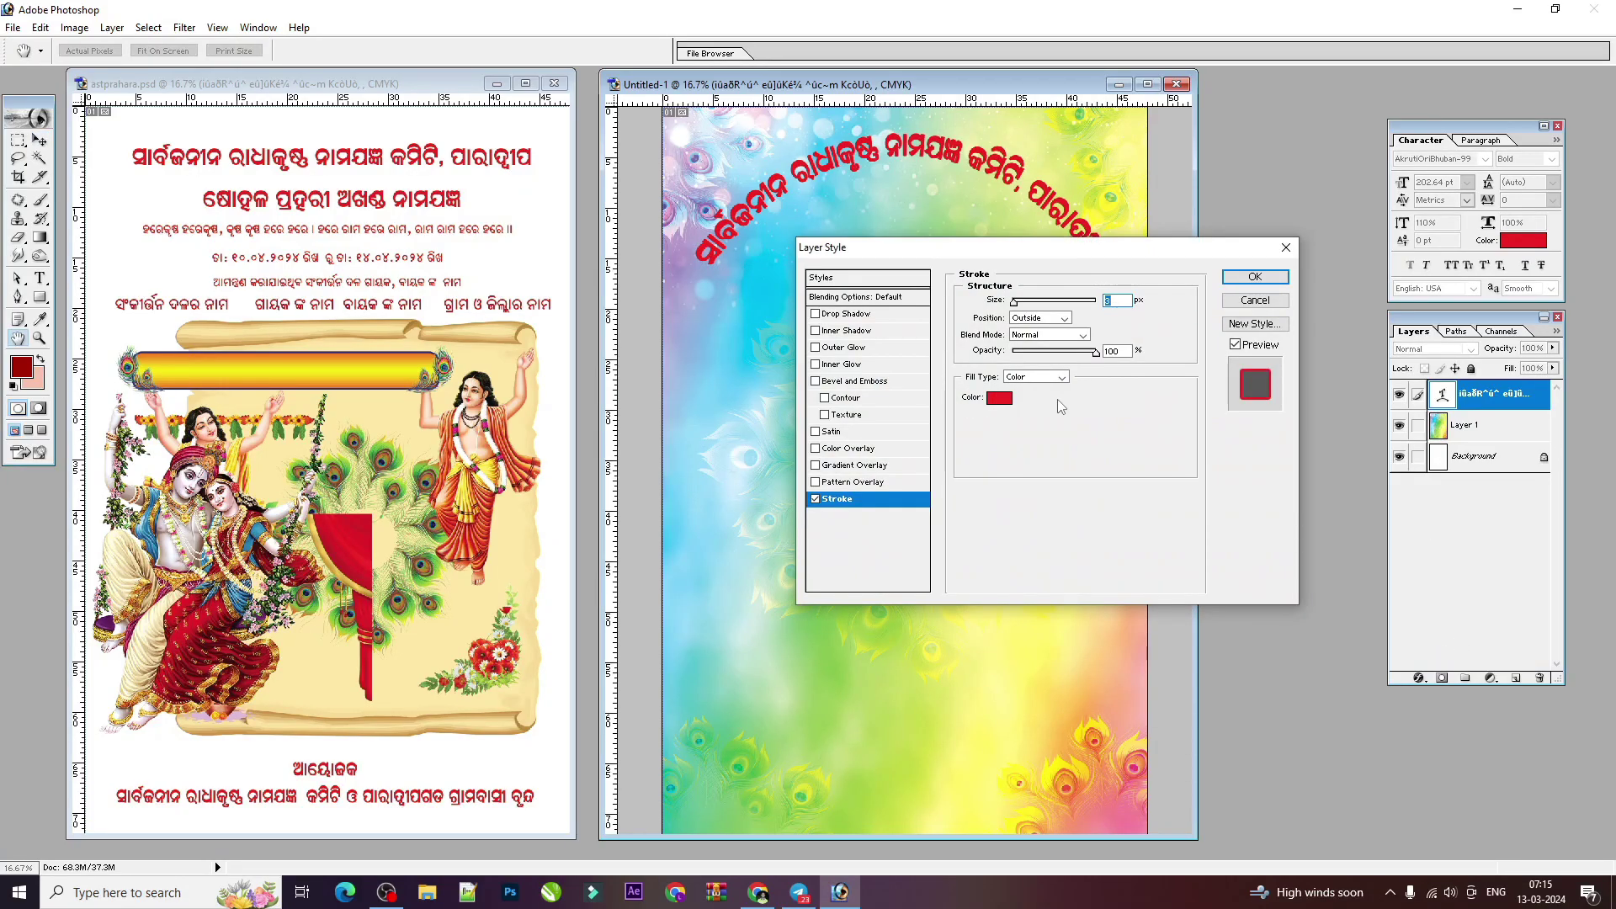
pyautogui.click(1005, 399)
pyautogui.click(1059, 334)
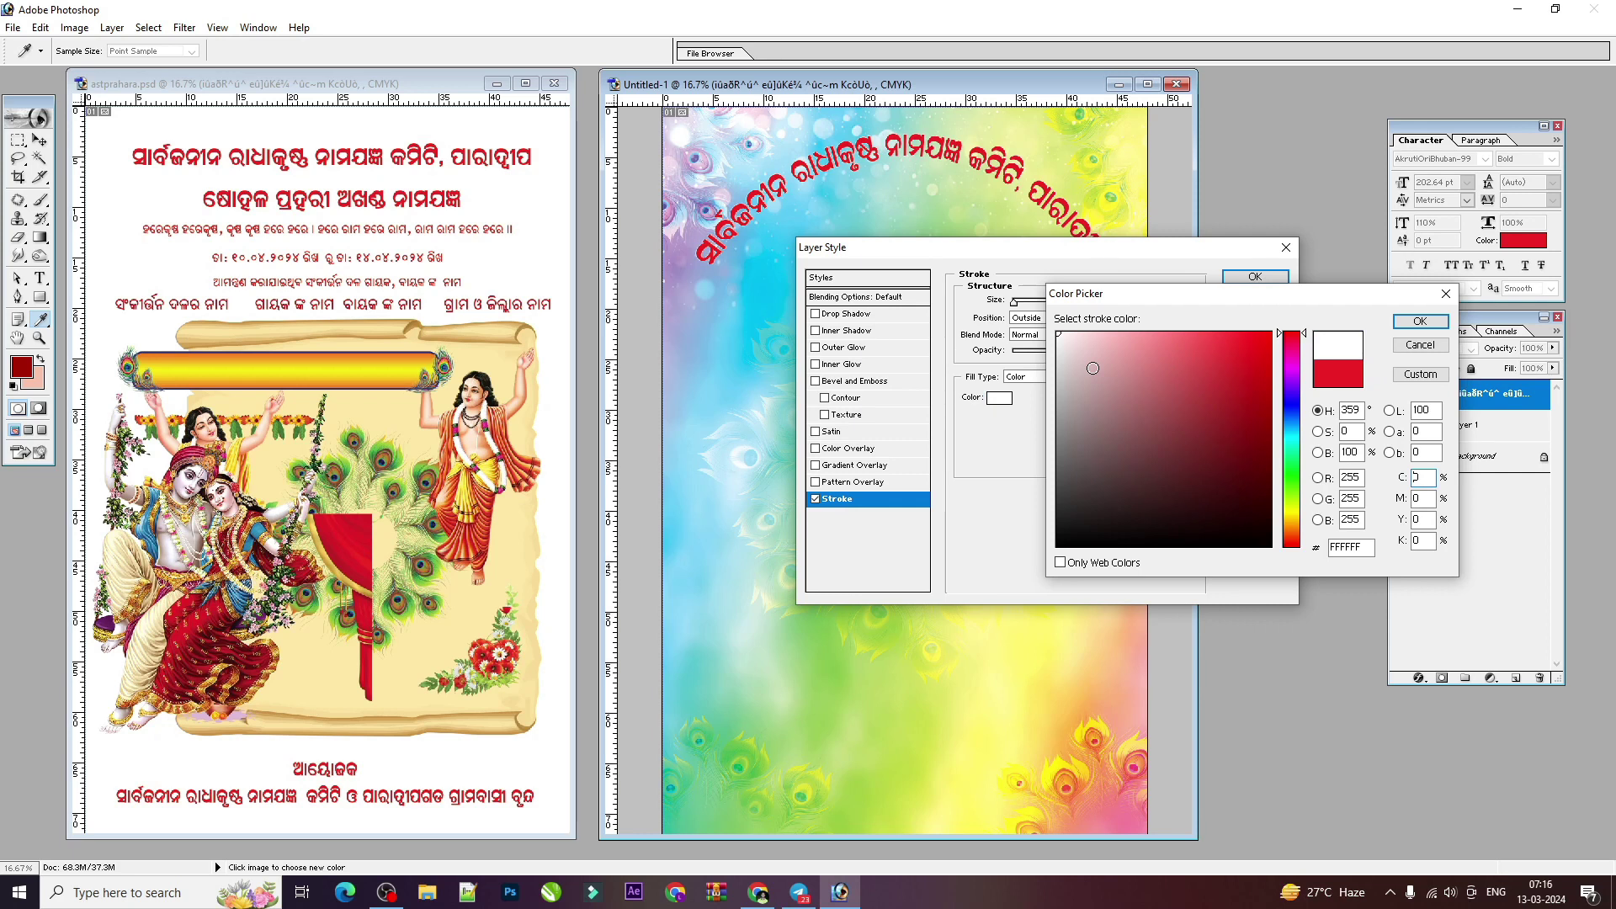
pyautogui.click(1431, 328)
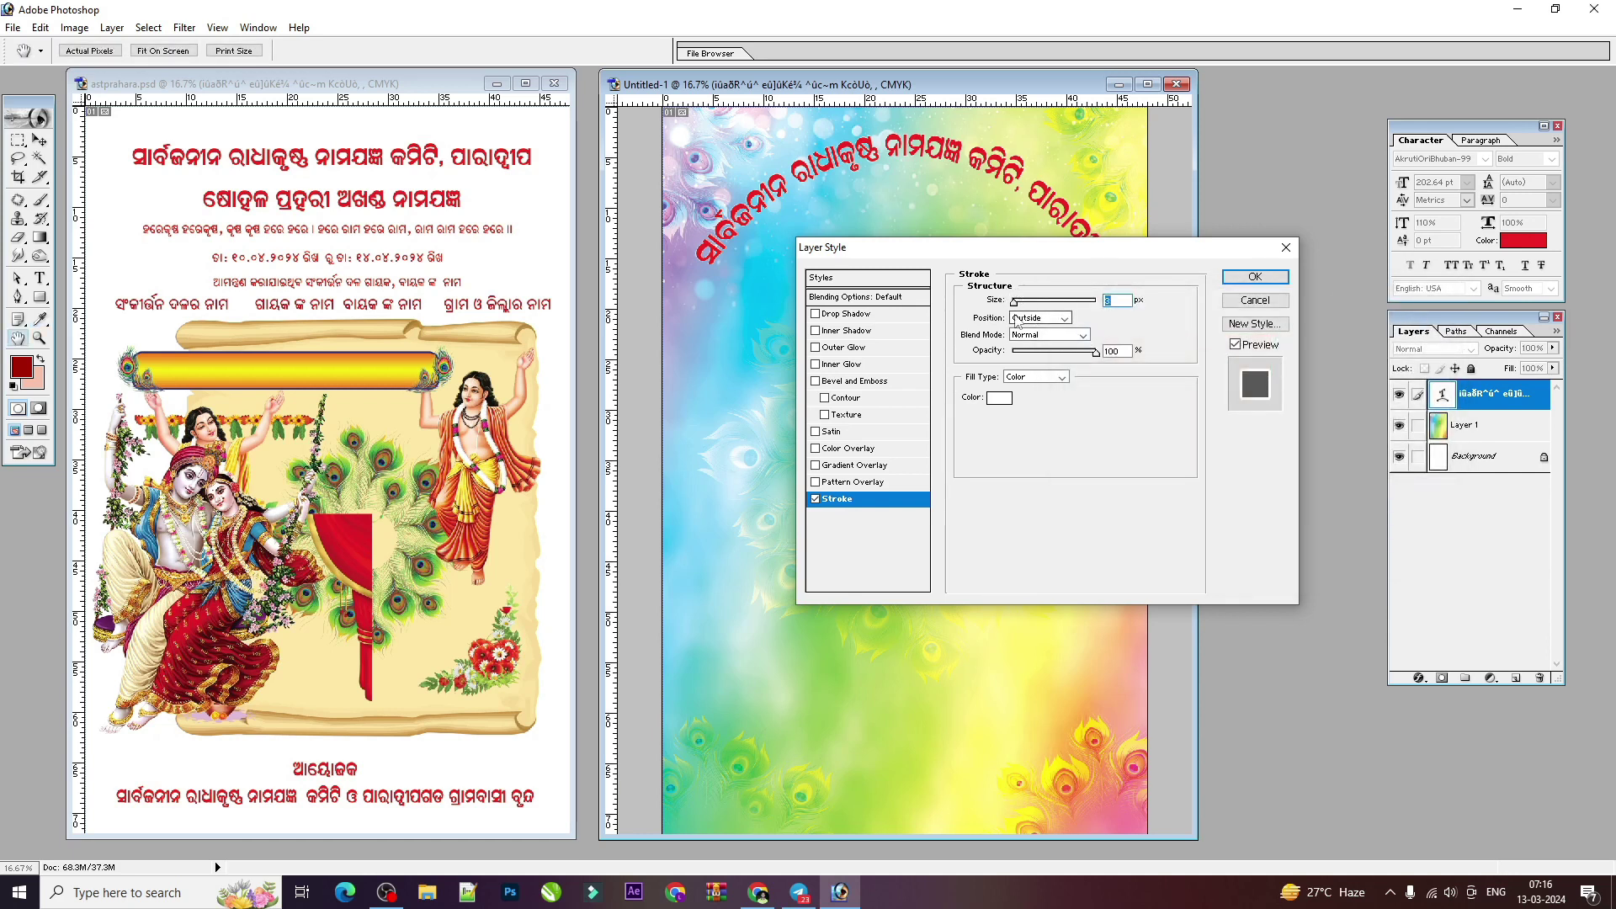
pyautogui.moveTo(1014, 301); pyautogui.dragTo(1018, 305)
pyautogui.hotkey('ctrl', '+')
pyautogui.moveTo(777, 174); pyautogui.dragTo(825, 278)
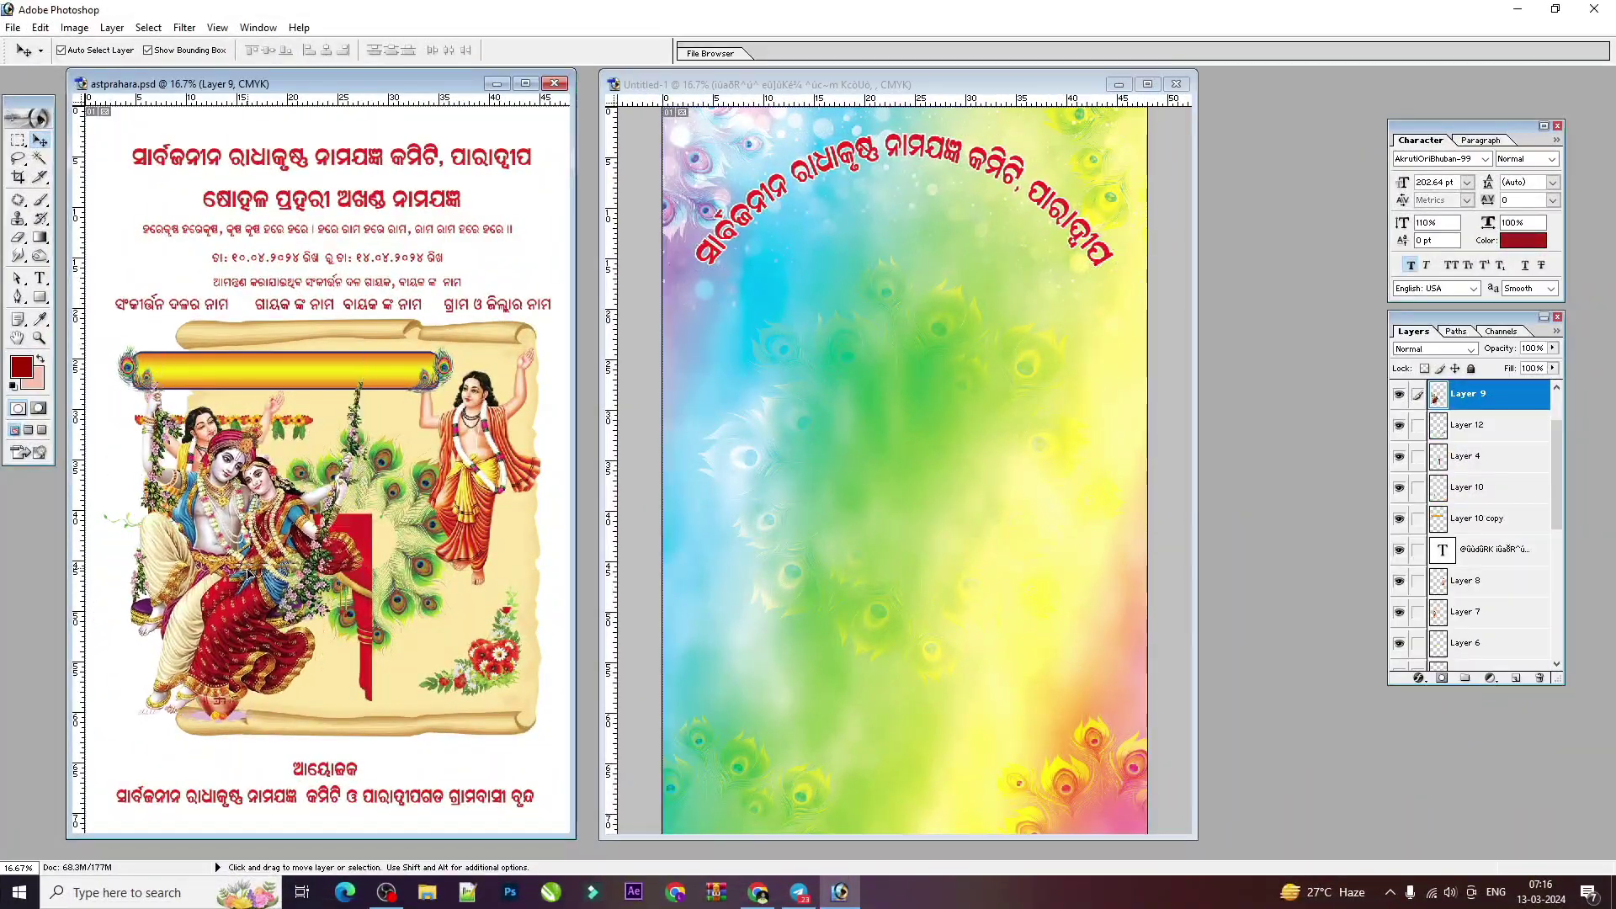
# Step: Copy the swing image into Untitled-1, scale it to about 55% under the title
pyautogui.moveTo(248, 575); pyautogui.dragTo(904, 344)
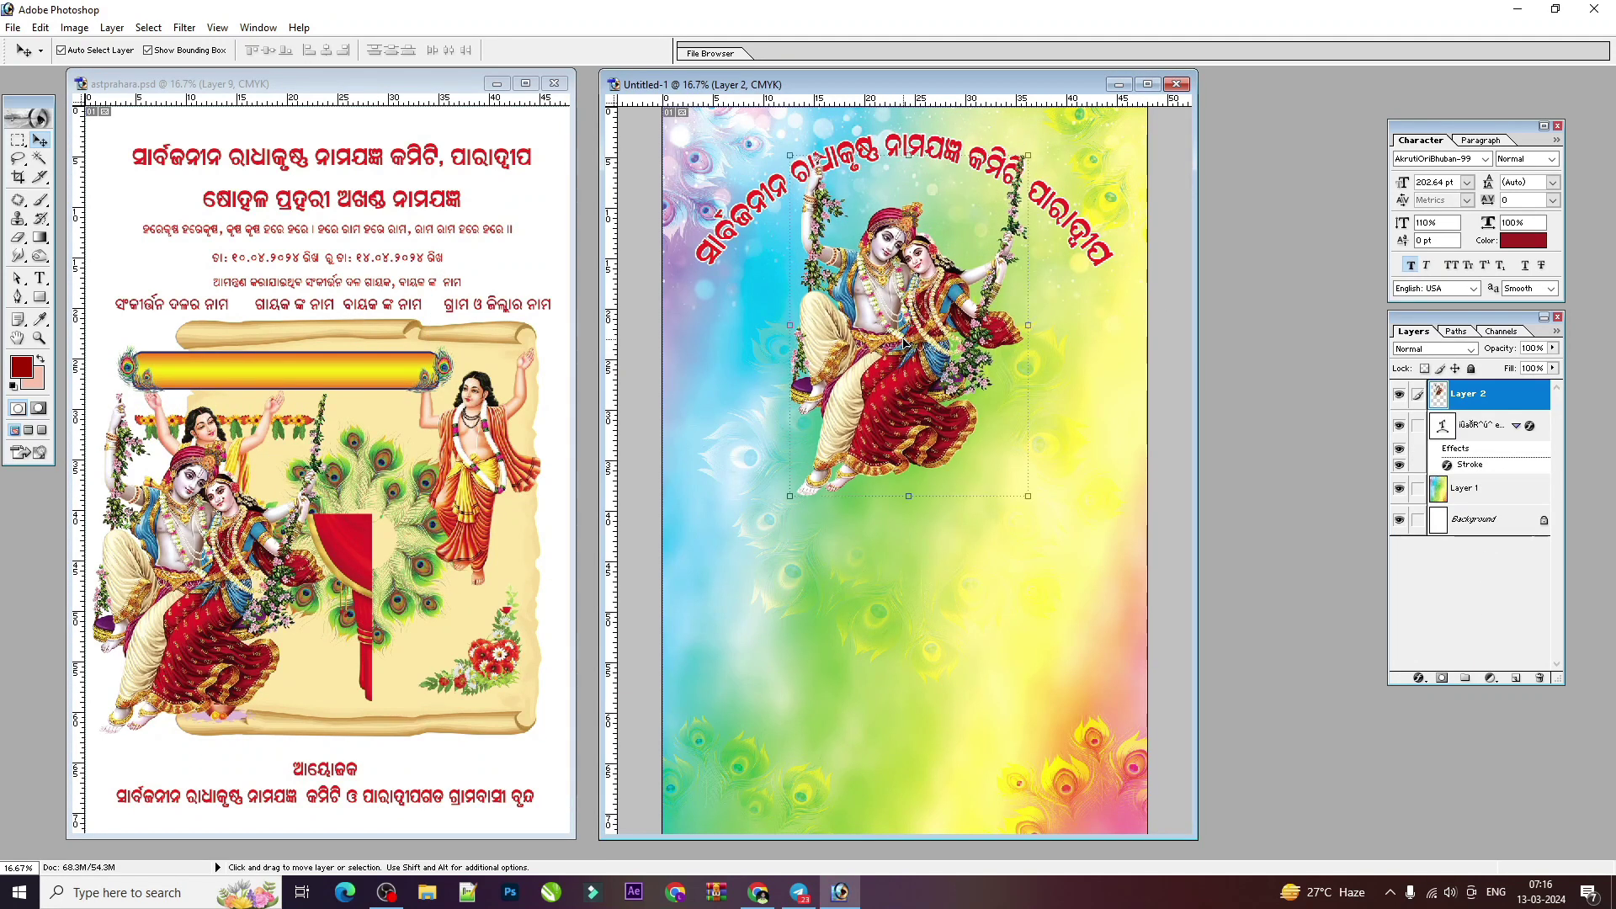
pyautogui.moveTo(1009, 505); pyautogui.dragTo(938, 349)
pyautogui.moveTo(873, 284); pyautogui.dragTo(918, 277)
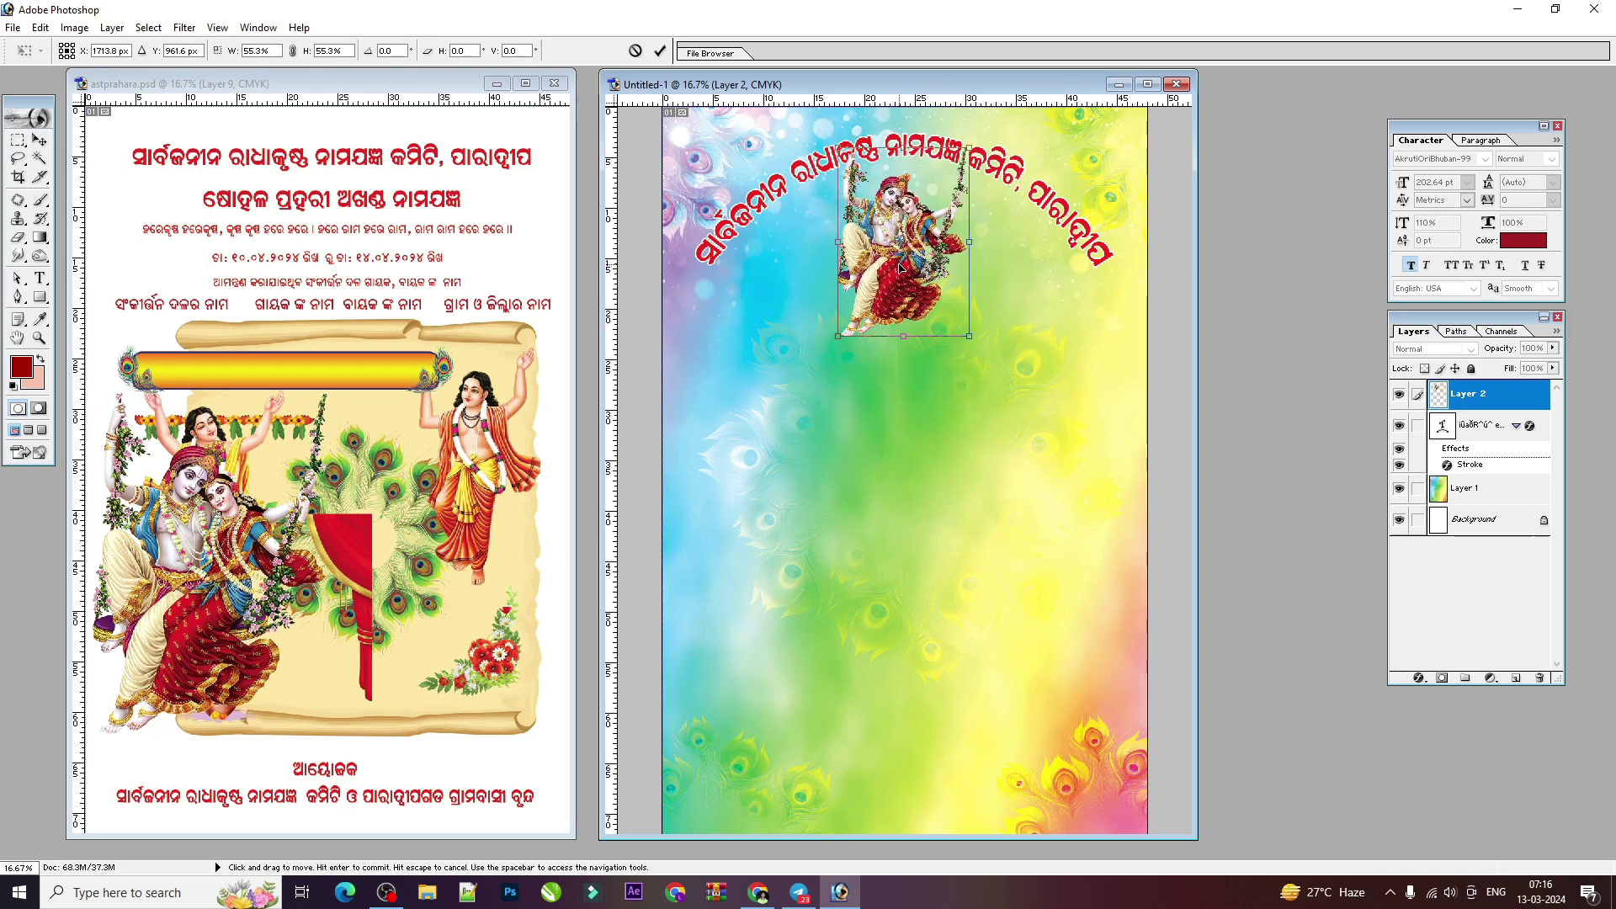
pyautogui.press('Return')
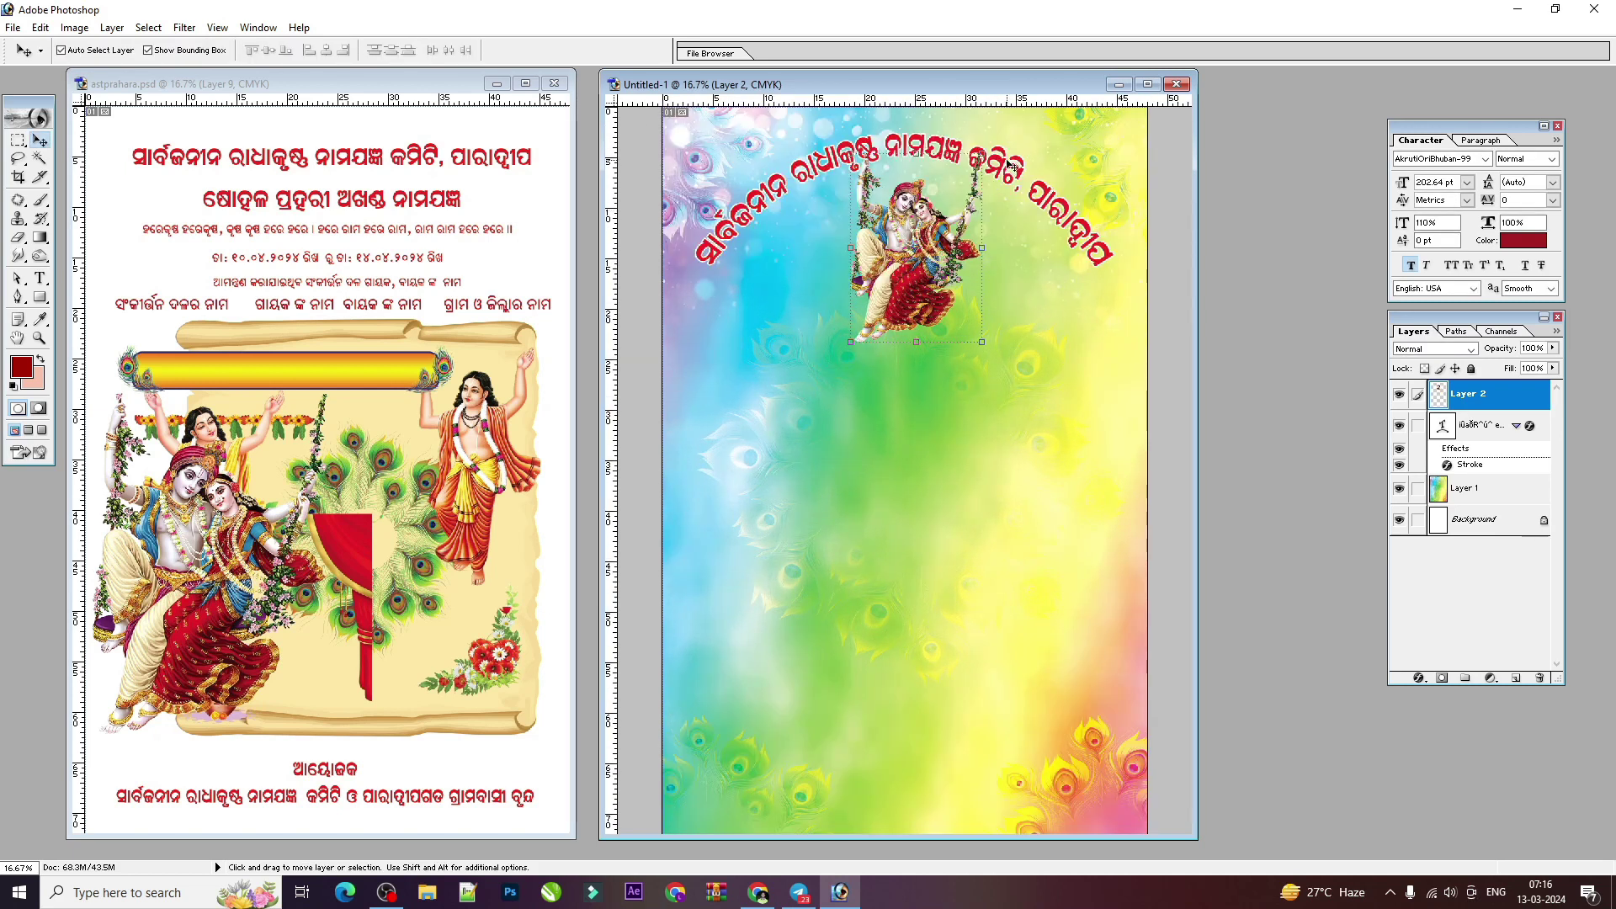
# Step: Fine-tune the title and swing image positions and send the swing image below the title
pyautogui.click(1010, 164)
pyautogui.hotkey('ctrl', '-')
pyautogui.hotkey('shift', 'Up')
pyautogui.hotkey('shift', 'Up')
pyautogui.hotkey('shift', 'Up')
pyautogui.hotkey('shift', 'Up')
pyautogui.hotkey('shift', 'Up')
pyautogui.hotkey('shift', 'Up')
pyautogui.hotkey('shift', 'Up')
pyautogui.hotkey('shift', 'Up')
pyautogui.hotkey('shift', 'Up')
pyautogui.hotkey('shift', 'Up')
pyautogui.hotkey('shift', 'Up')
pyautogui.hotkey('shift', 'Up')
pyautogui.hotkey('shift', 'Down')
pyautogui.hotkey('shift', 'Down')
pyautogui.hotkey('shift', 'Down')
pyautogui.hotkey('shift', 'Down')
pyautogui.hotkey('shift', 'Down')
pyautogui.hotkey('shift', 'Down')
pyautogui.hotkey('shift', 'Down')
pyautogui.hotkey('shift', 'Down')
pyautogui.hotkey('ctrl', '+')
pyautogui.scroll(3, 934, 303)
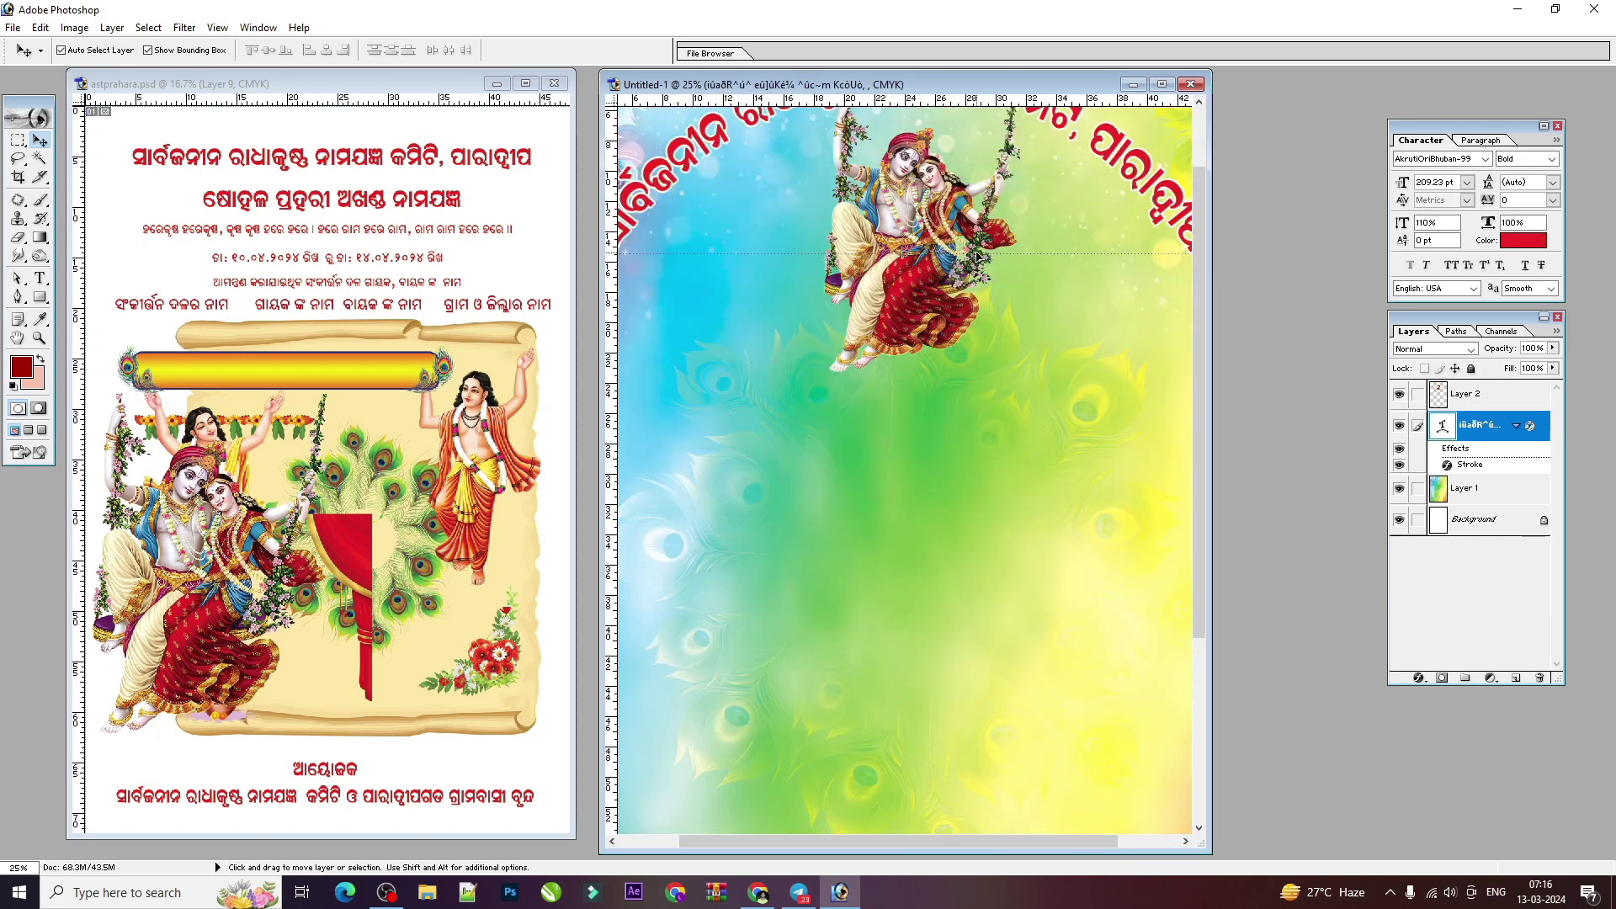
pyautogui.click(915, 345)
pyautogui.press('Left')
pyautogui.press('Left')
pyautogui.press('Left')
pyautogui.press('Left')
pyautogui.press('Left')
pyautogui.press('Left')
pyautogui.press('Left')
pyautogui.press('Left')
pyautogui.press('Left')
pyautogui.press('Left')
pyautogui.press('Left')
pyautogui.press('Left')
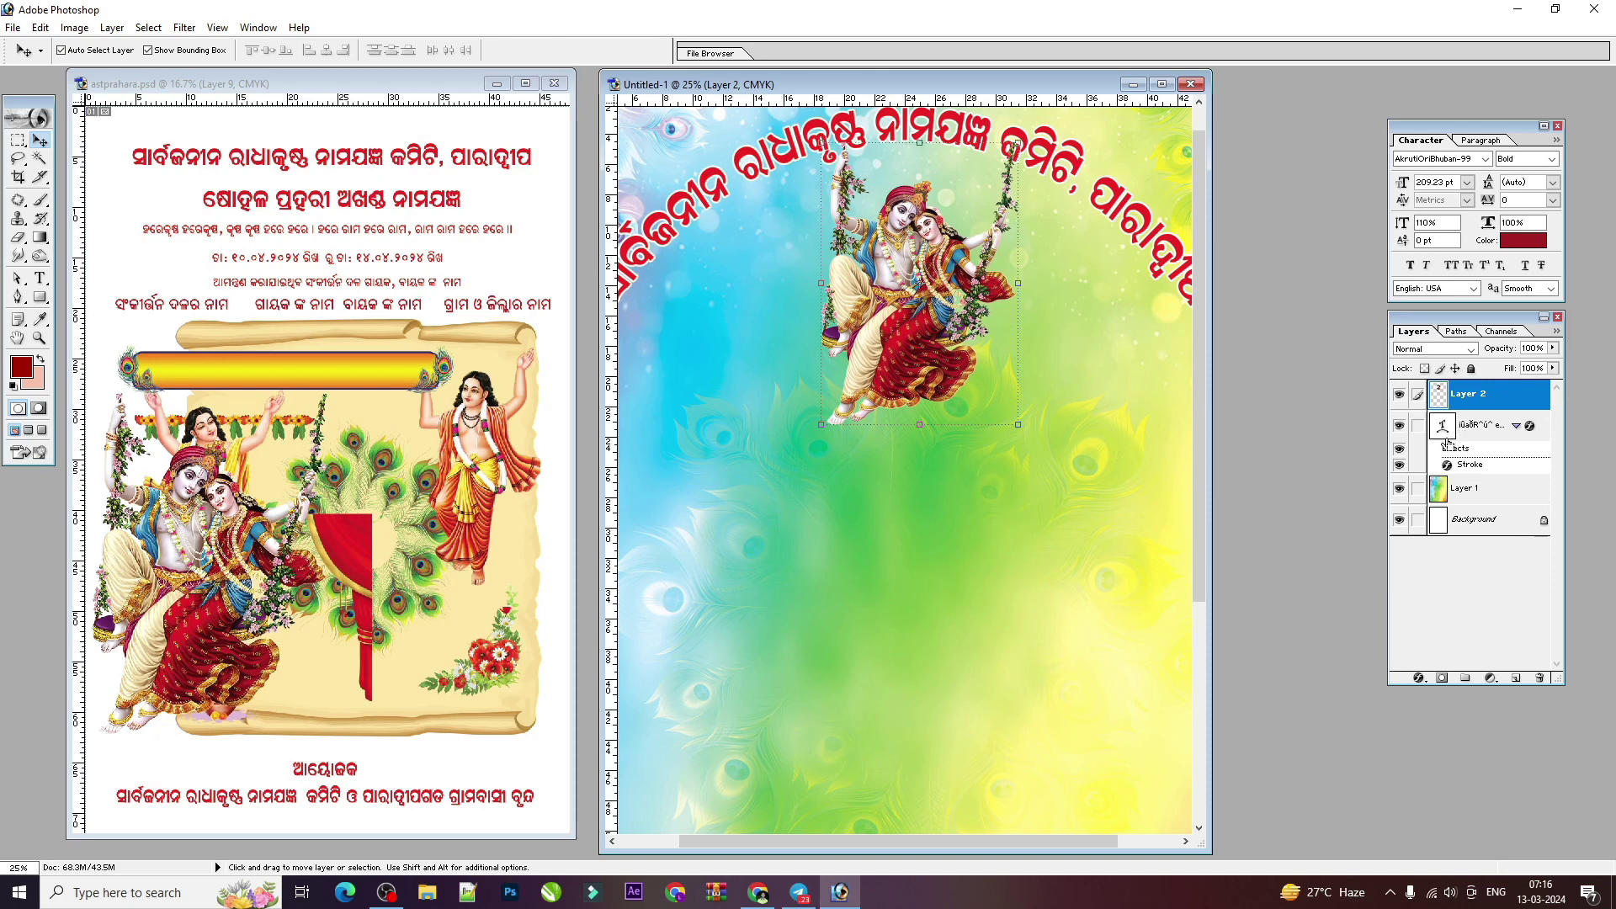
pyautogui.hotkey('ctrl', '[')
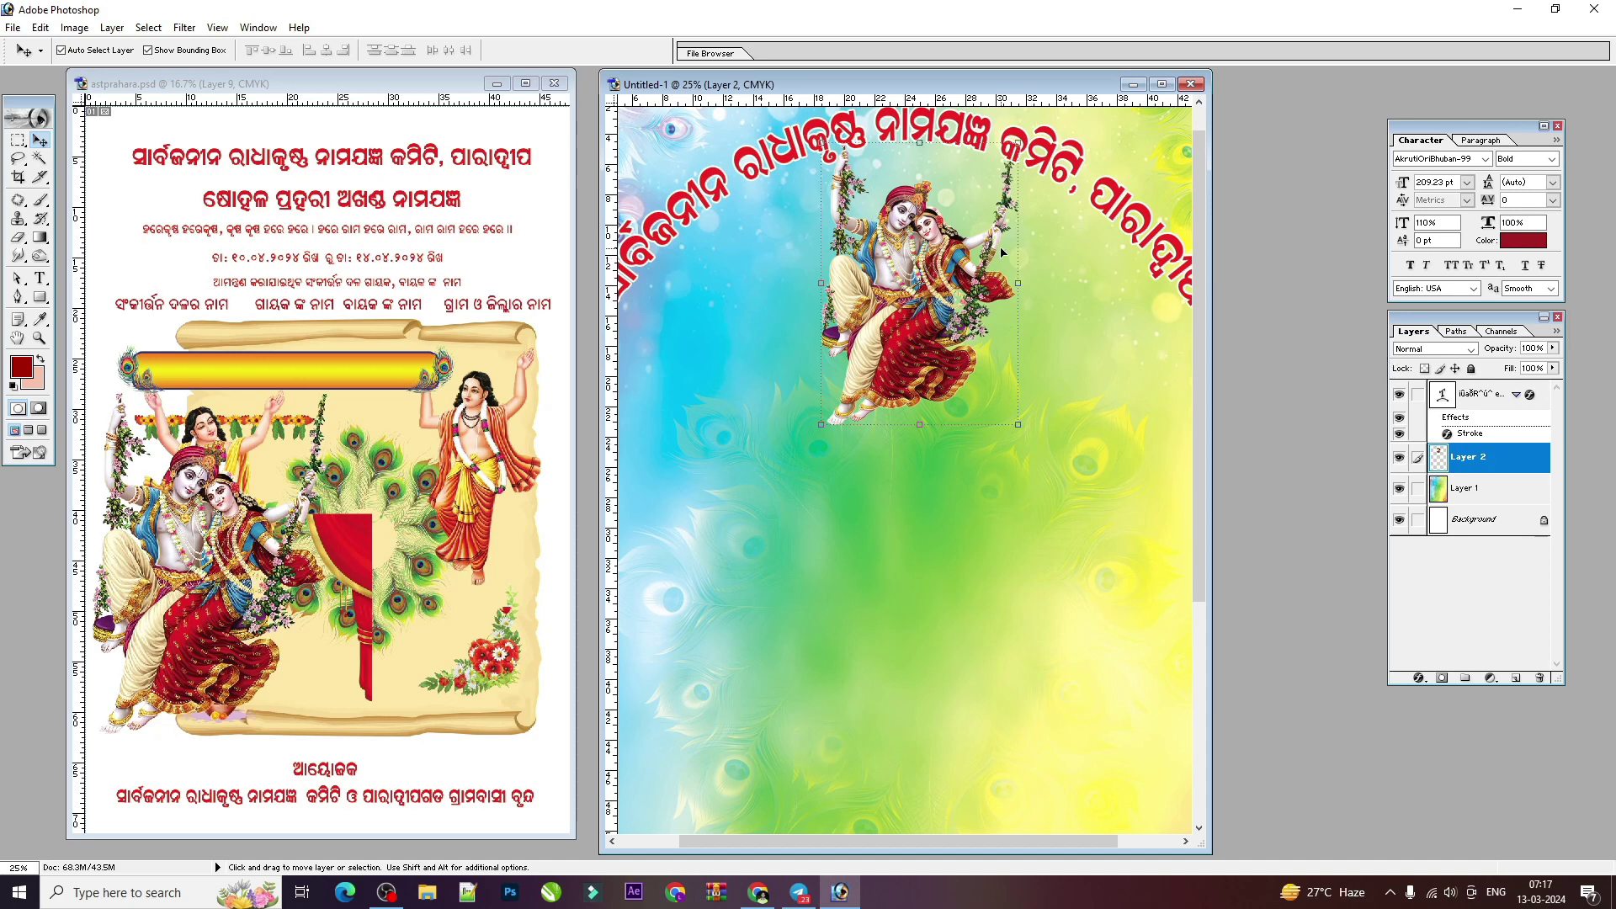
# Step: In the source flyer, move the standing figure up and select the second heading text
pyautogui.hotkey('ctrl', '-')
pyautogui.hotkey('ctrl', '+')
pyautogui.hotkey('ctrl', '0')
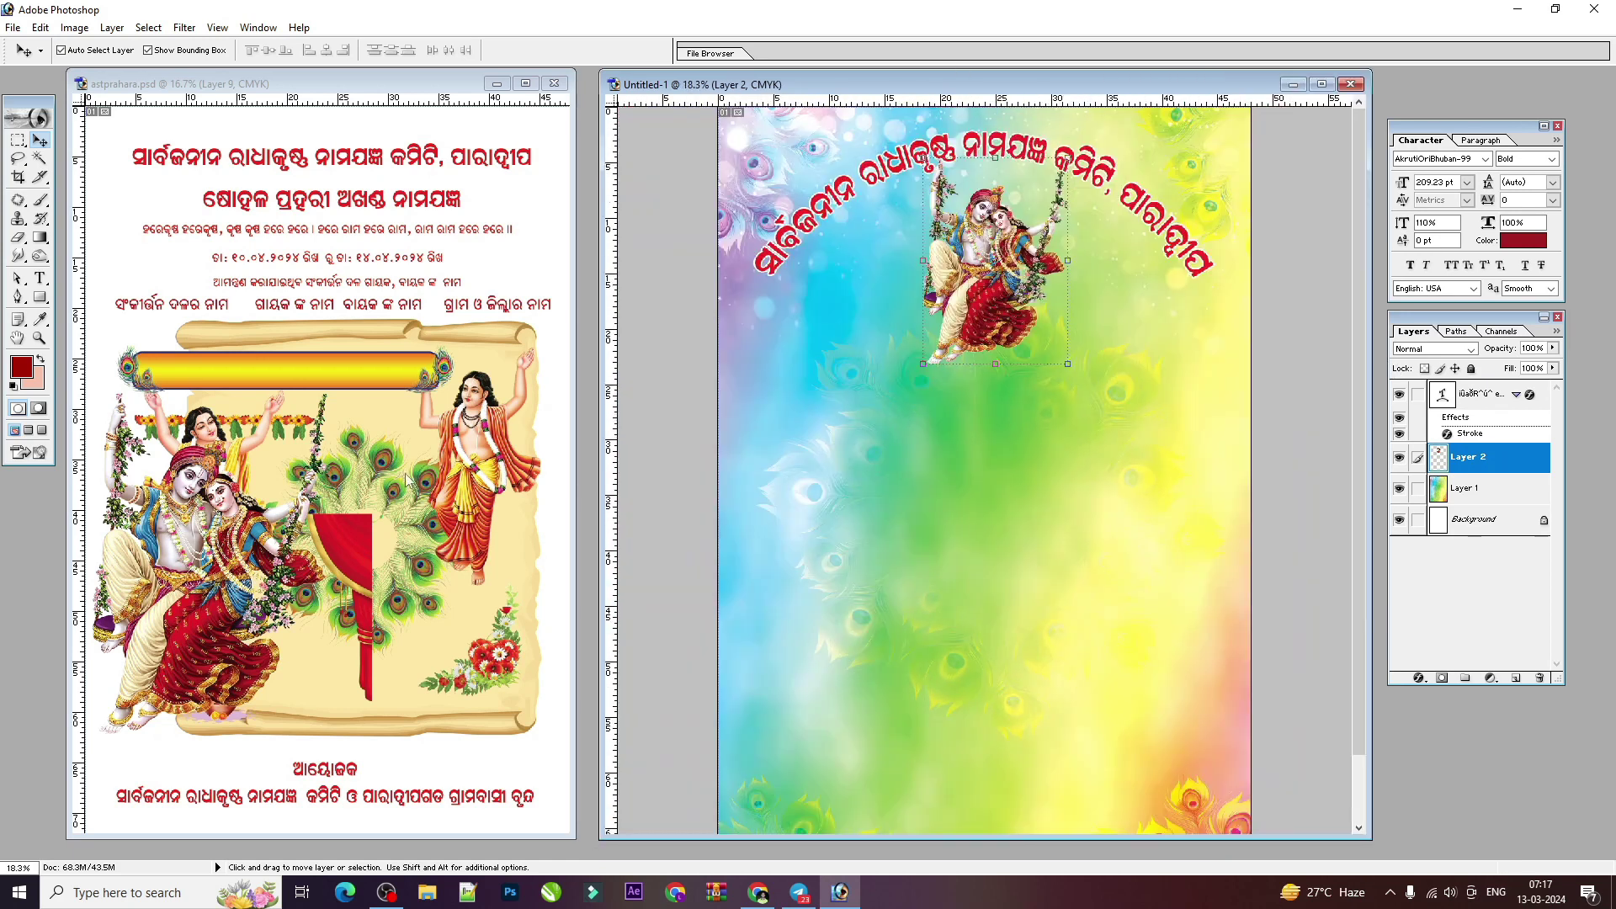
pyautogui.click(499, 436)
pyautogui.moveTo(499, 437); pyautogui.dragTo(468, 427)
pyautogui.click(371, 204)
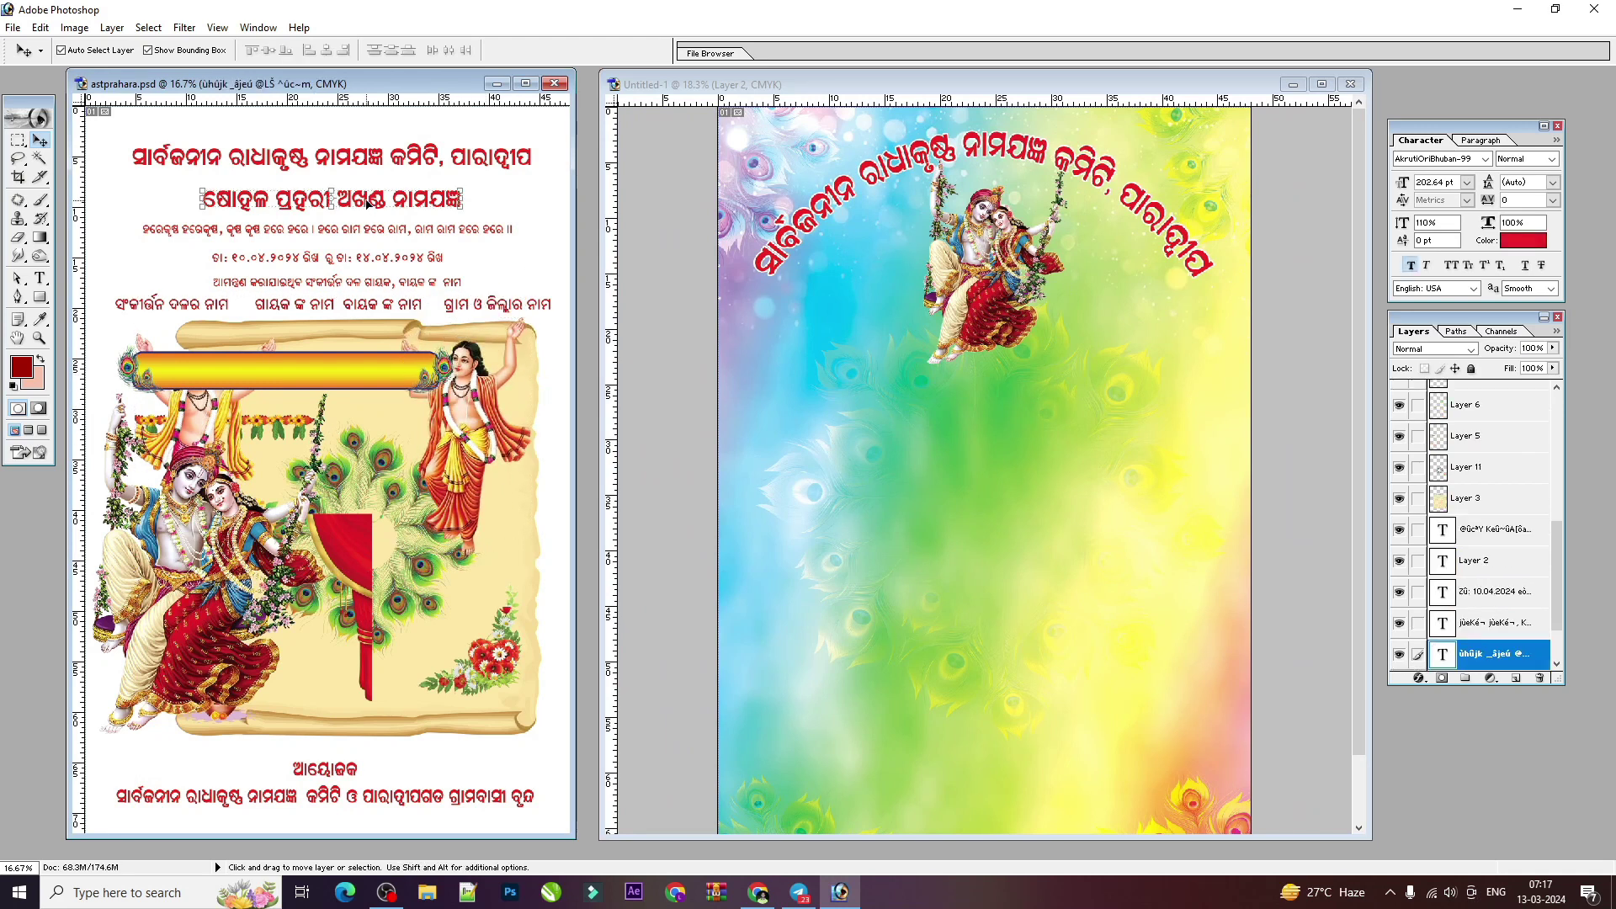
# Step: Copy the second Odia heading into Untitled-1 and stretch it wider
pyautogui.moveTo(371, 203); pyautogui.dragTo(997, 383)
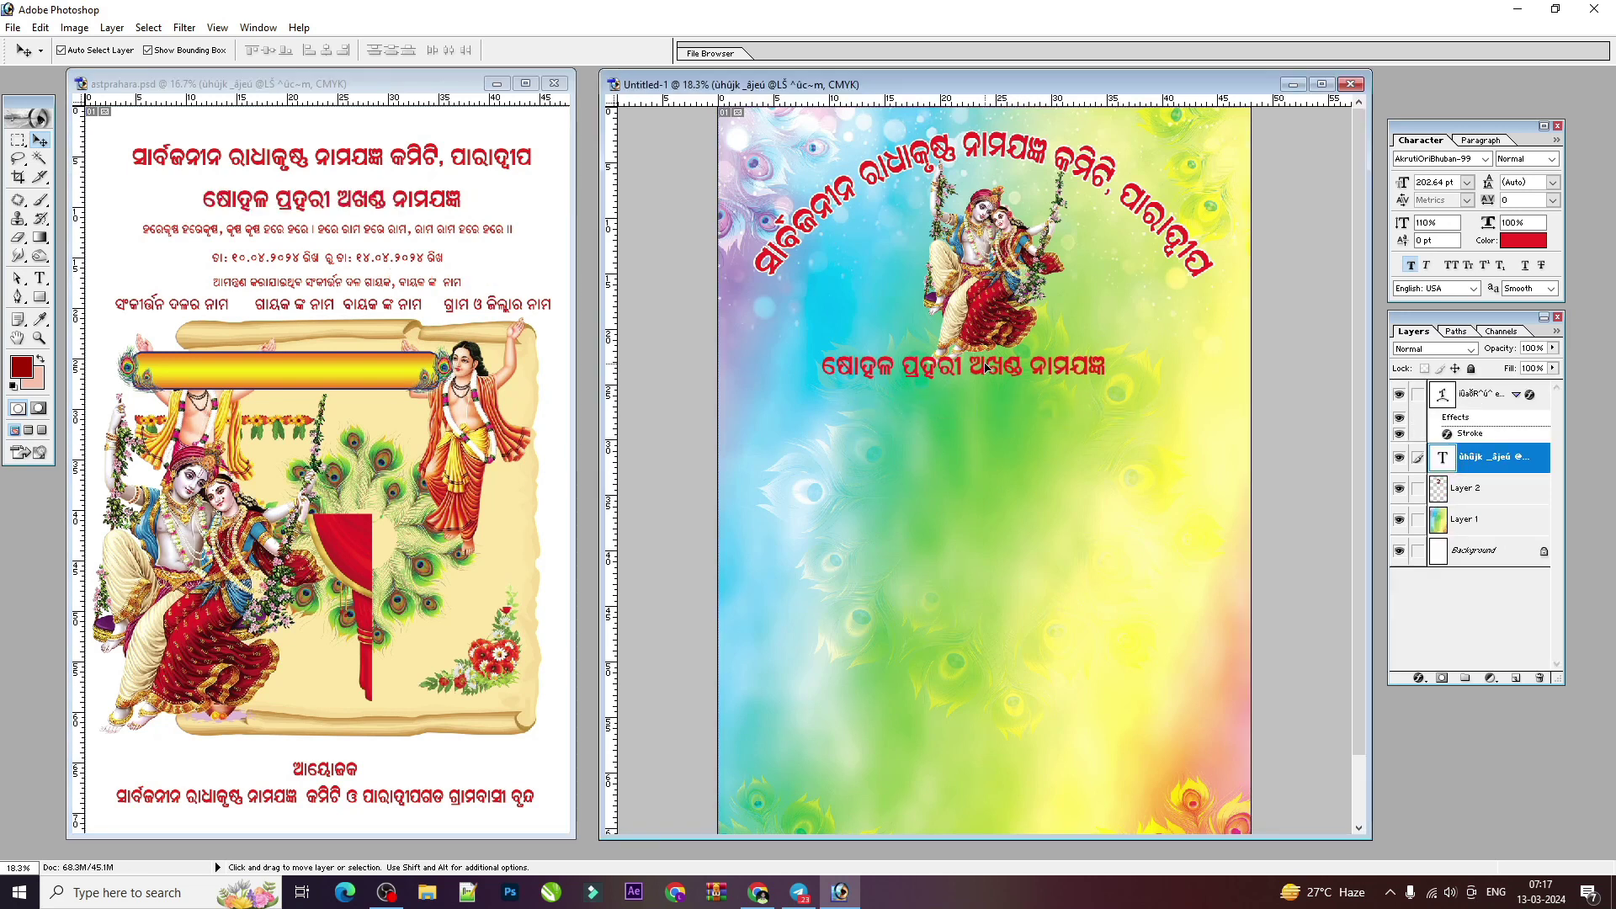
pyautogui.moveTo(1104, 372); pyautogui.dragTo(1146, 374)
pyautogui.press('Return')
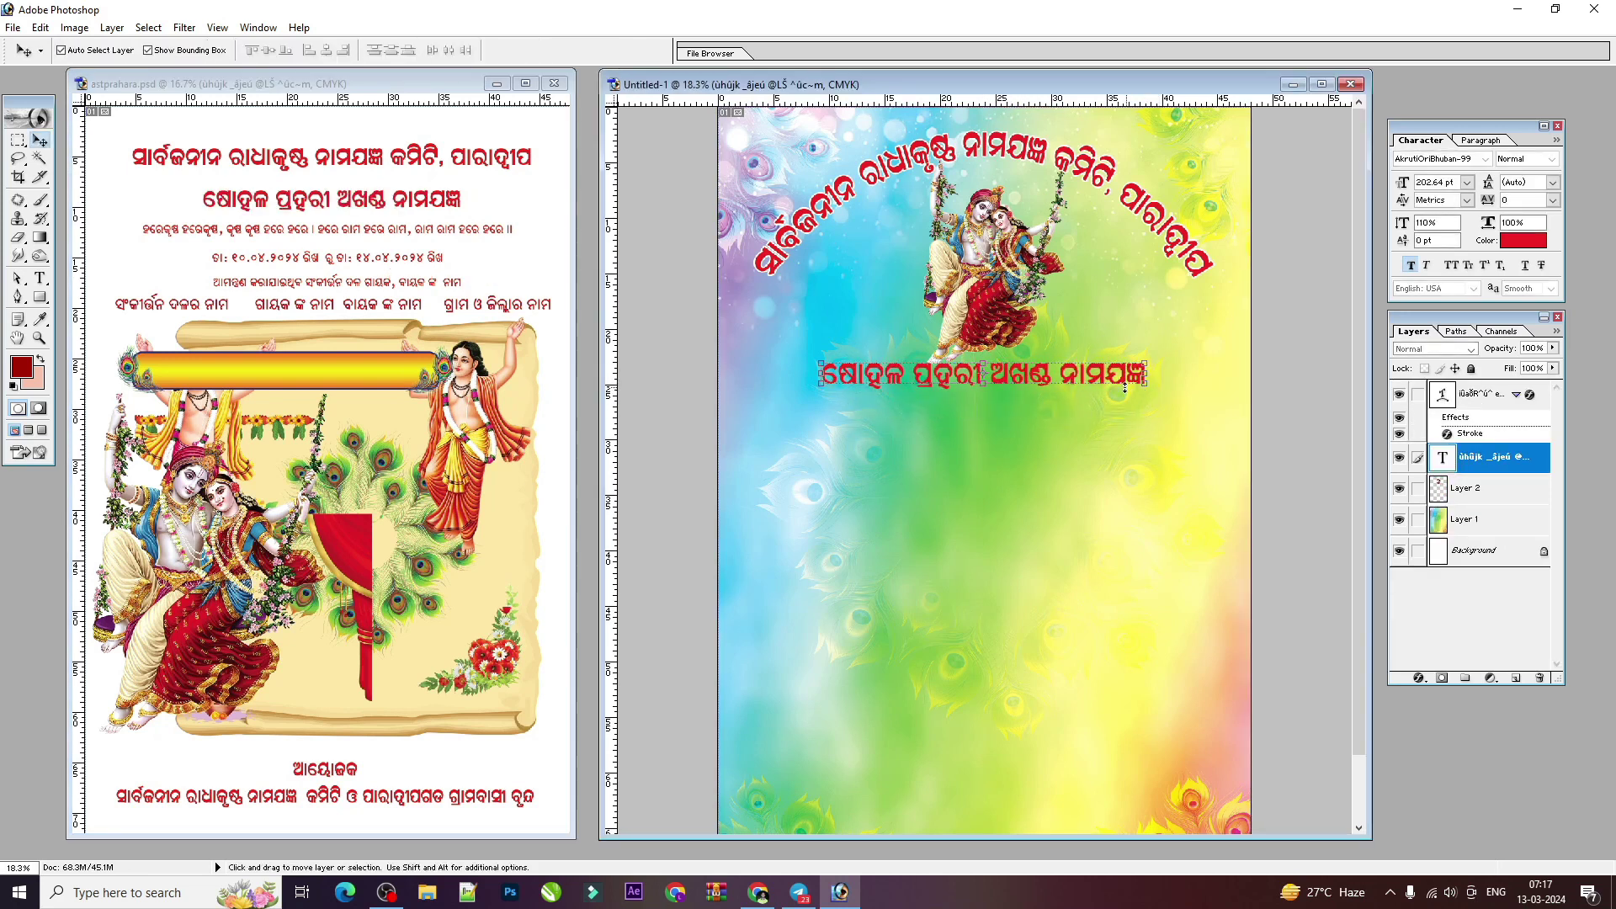
# Step: Copy the yellow peacock-feather banner into Untitled-1 beneath the deities
pyautogui.click(430, 359)
pyautogui.moveTo(392, 377); pyautogui.dragTo(937, 402)
pyautogui.moveTo(1064, 408); pyautogui.dragTo(1146, 379)
pyautogui.hotkey('ctrl', '+')
pyautogui.hotkey('ctrl', '+')
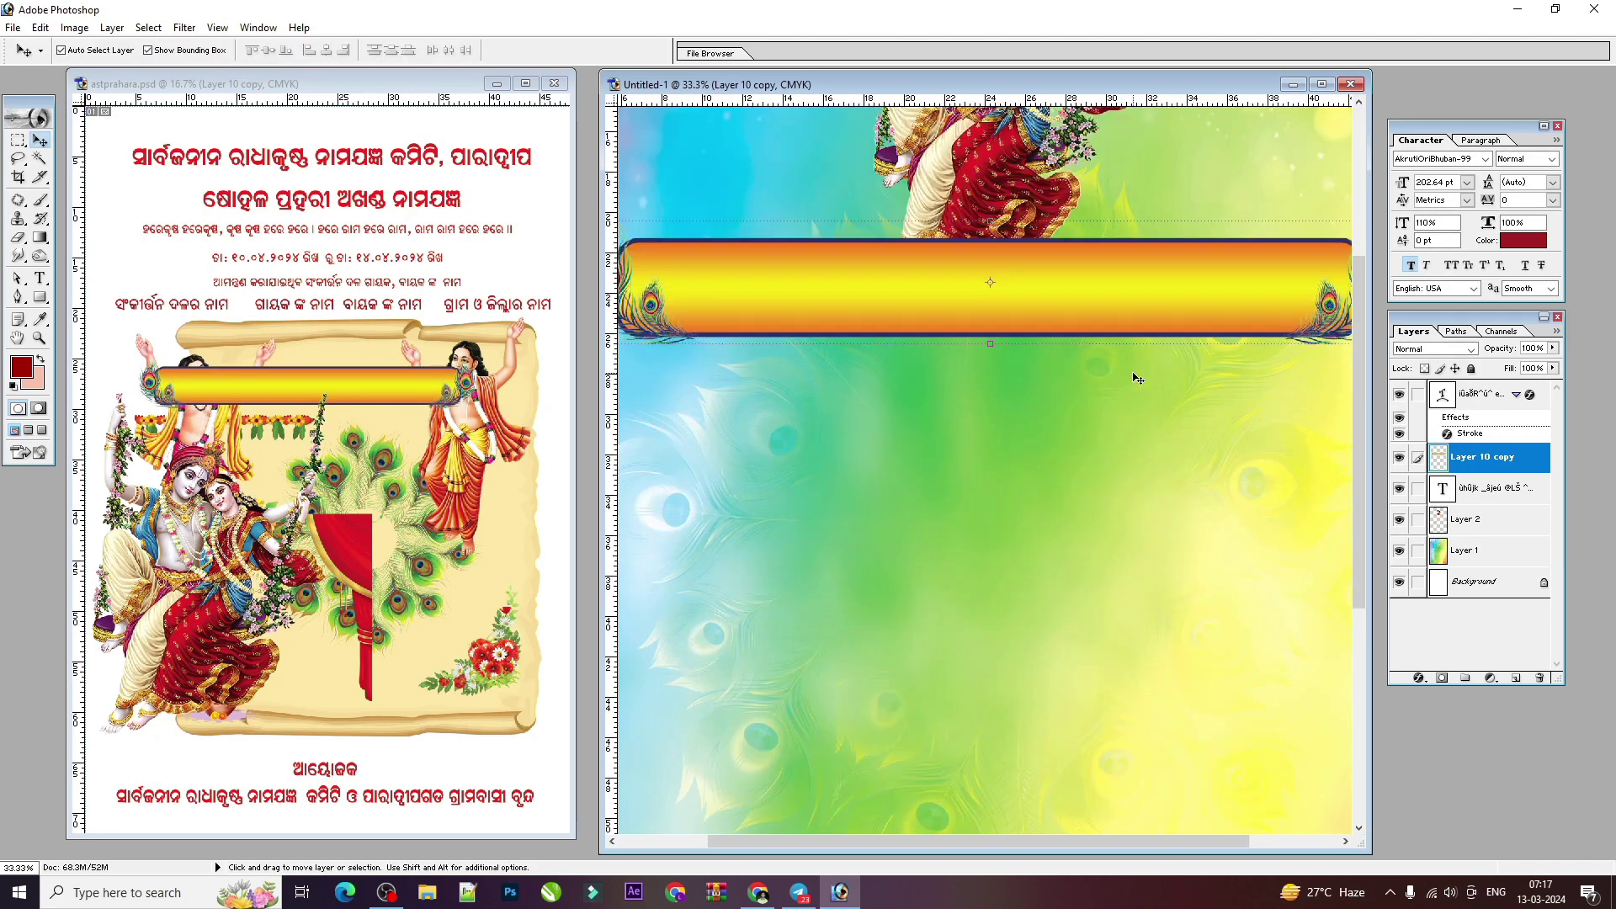
# Step: Bring the heading text above the banner and enlarge it across the banner
pyautogui.rightClick(1137, 305)
pyautogui.click(1184, 331)
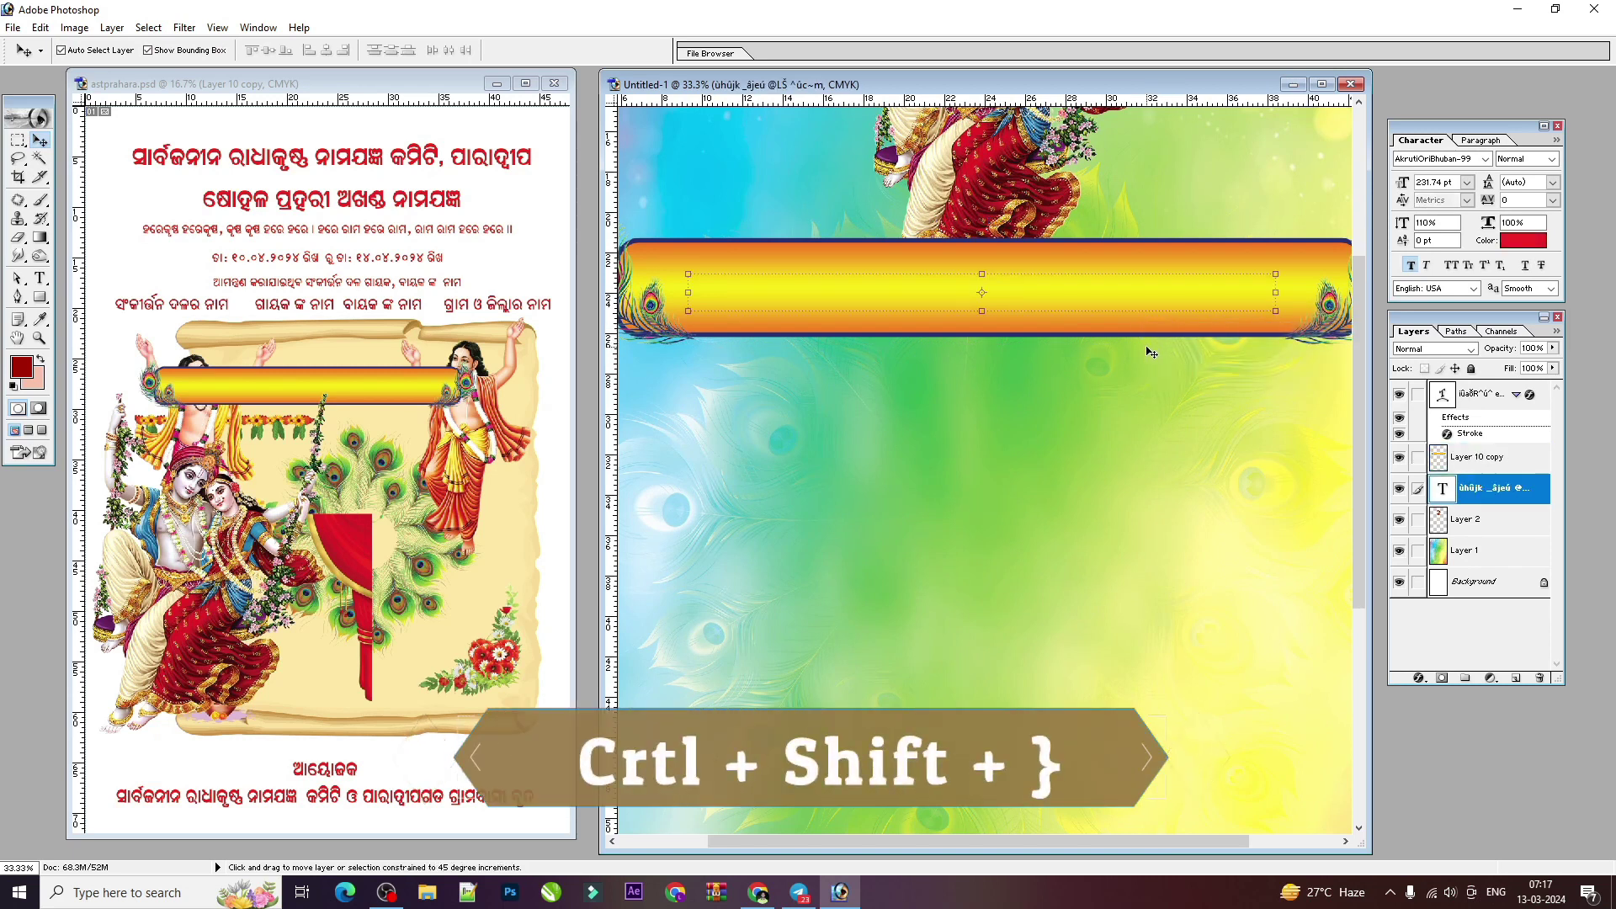
pyautogui.hotkey('ctrl', 'shift', ']')
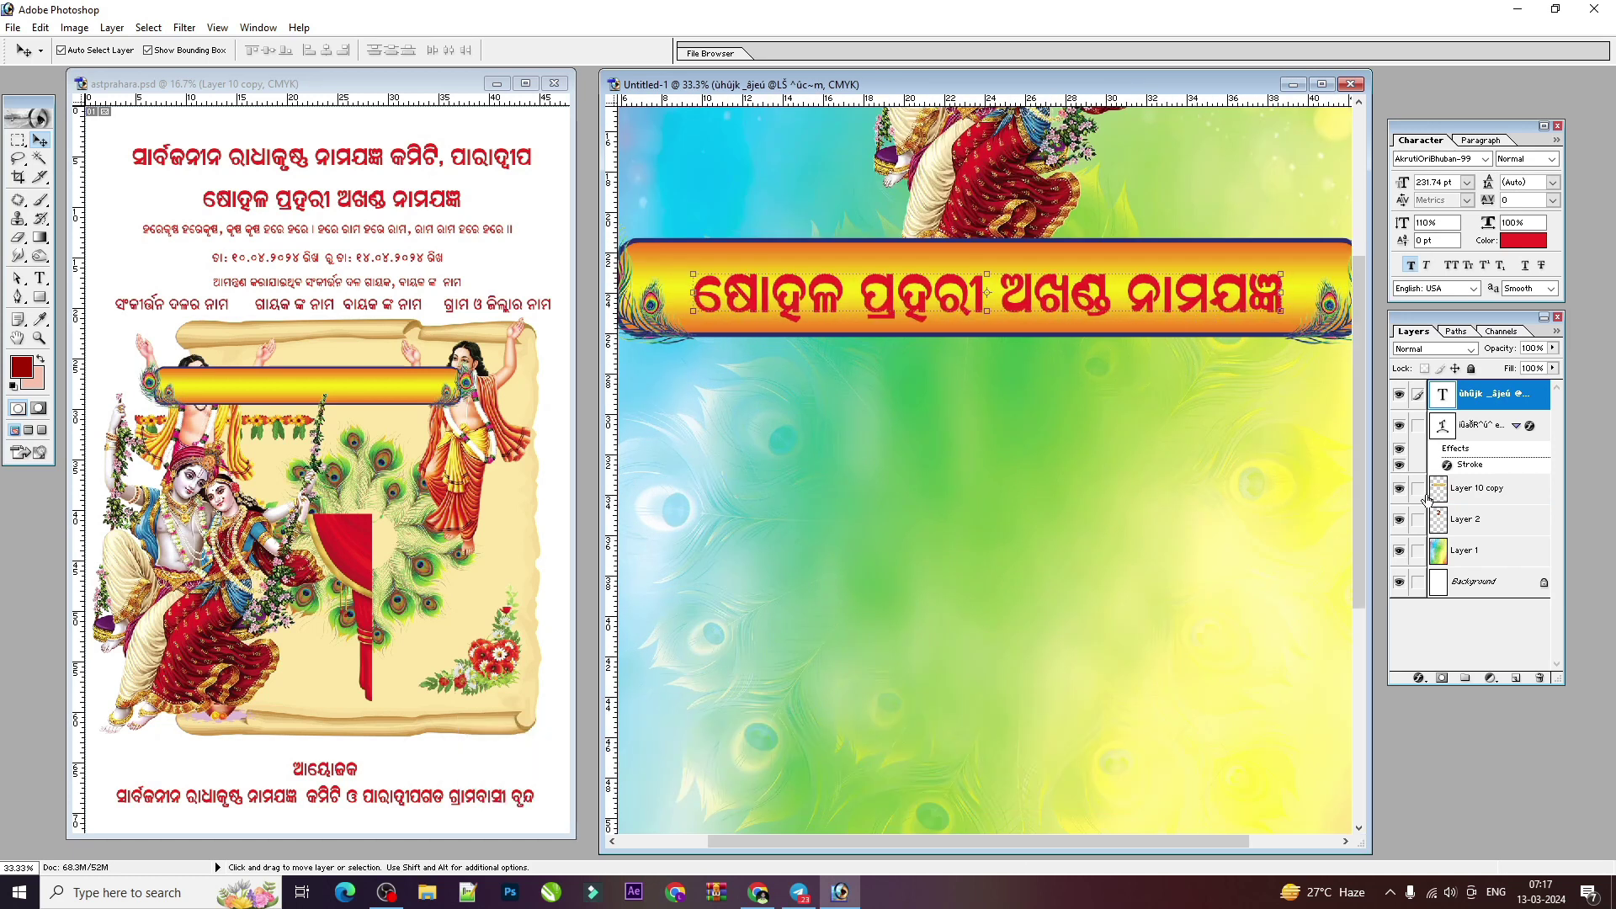
pyautogui.press('f')
pyautogui.moveTo(1102, 424); pyautogui.dragTo(1133, 433)
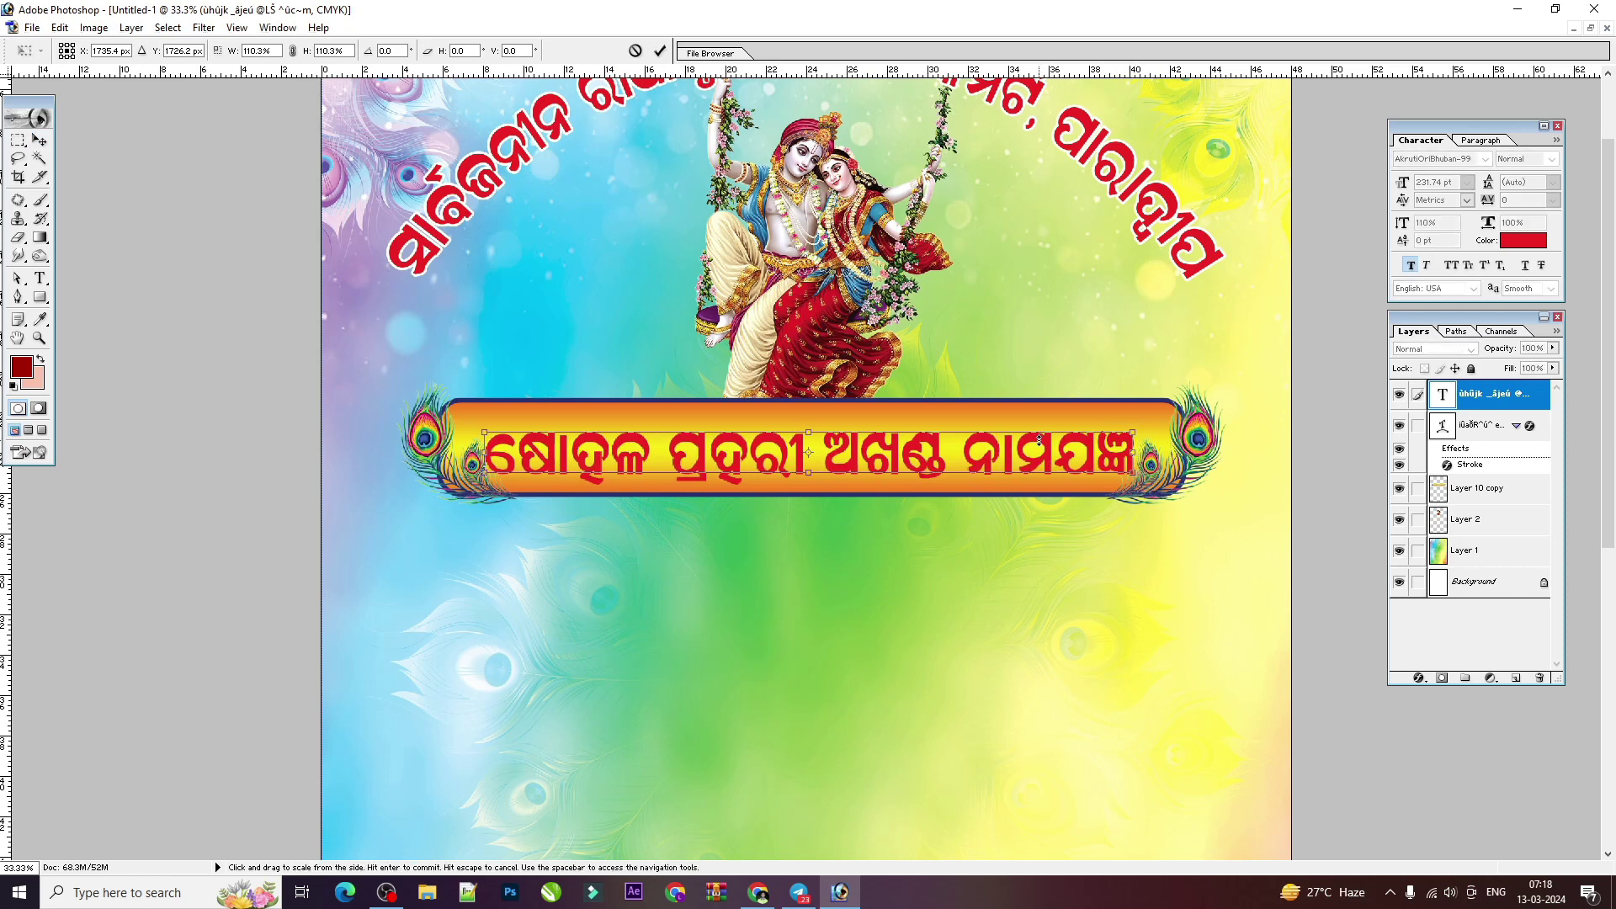
pyautogui.press('Return')
# Step: Shrink the banner's height slightly and reselect the heading text
pyautogui.rightClick(1073, 403)
pyautogui.click(1091, 410)
pyautogui.moveTo(1085, 375); pyautogui.dragTo(1091, 391)
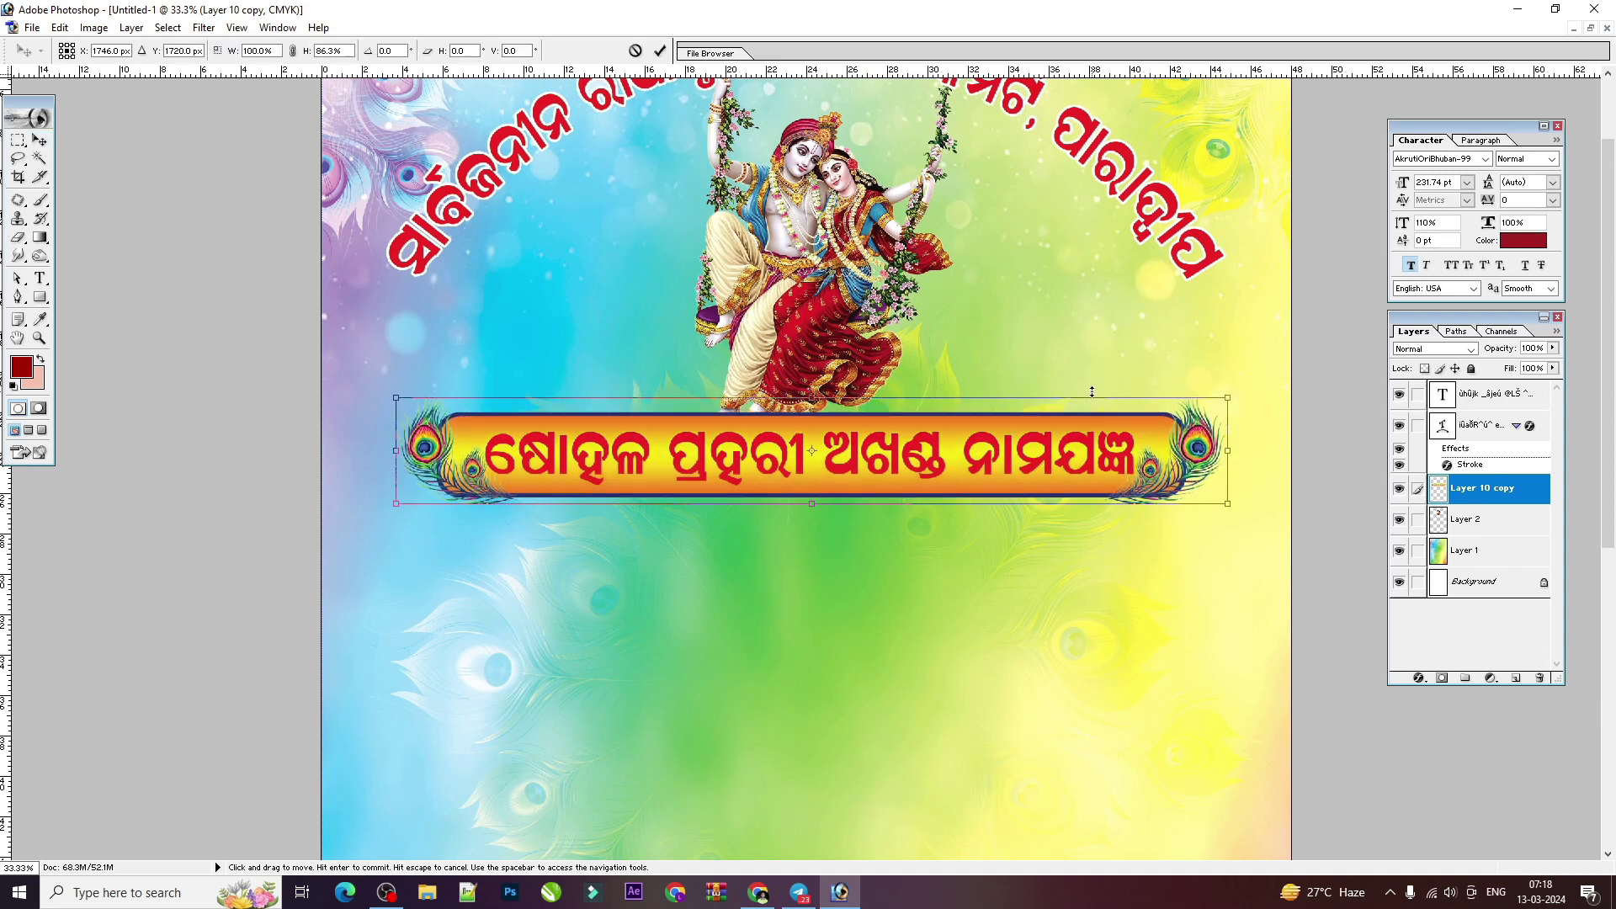
pyautogui.press('Return')
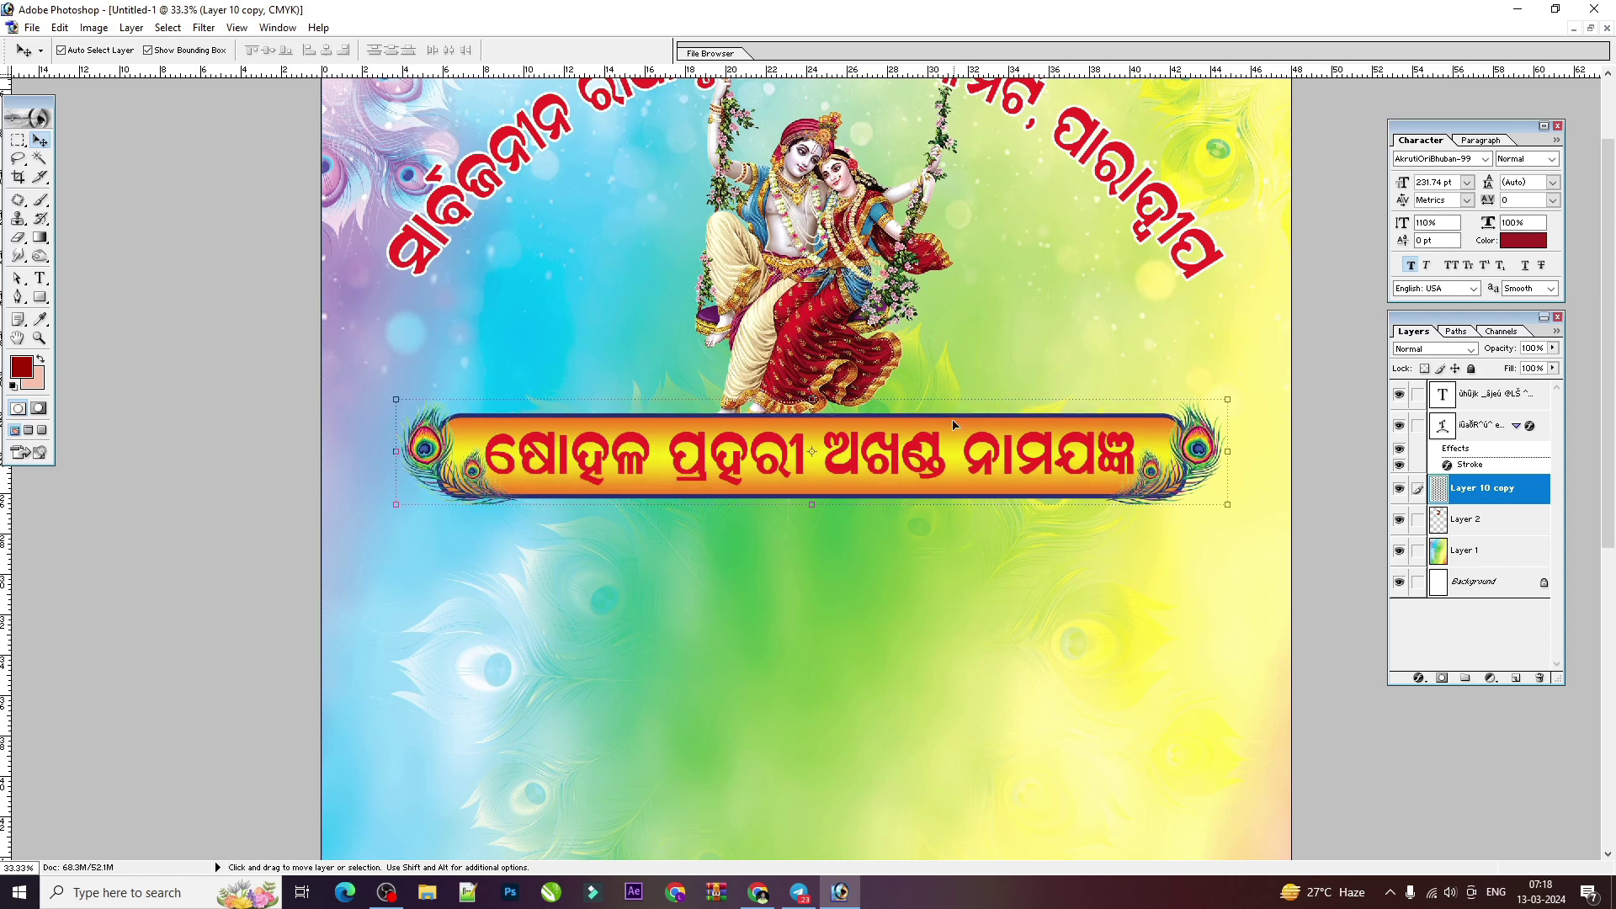
pyautogui.click(1093, 440)
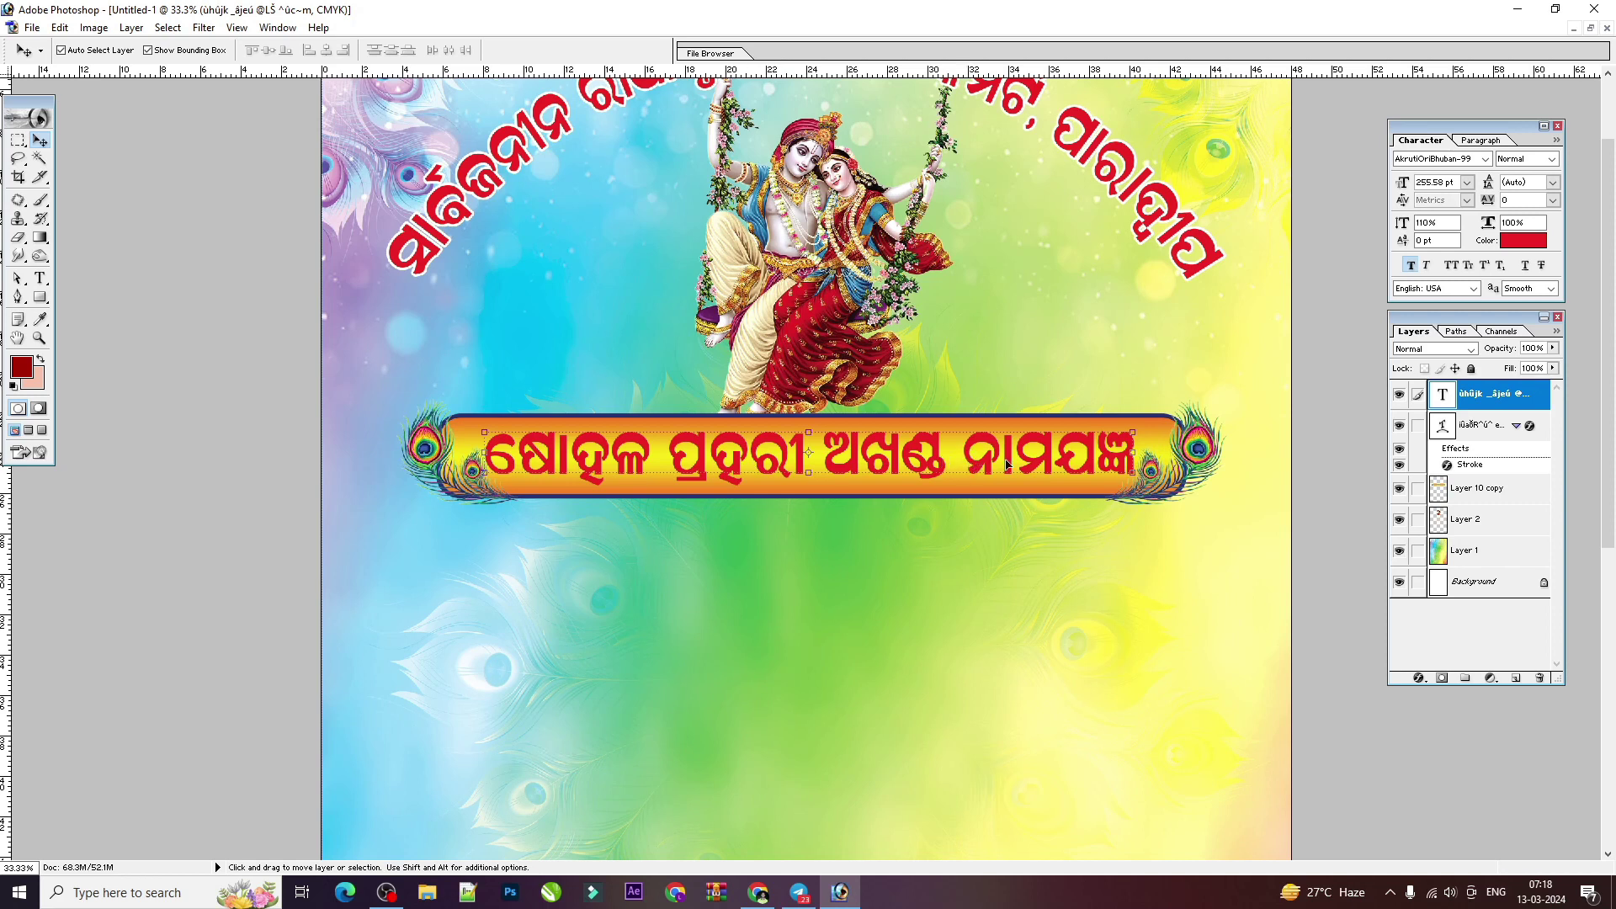
pyautogui.rightClick(1164, 436)
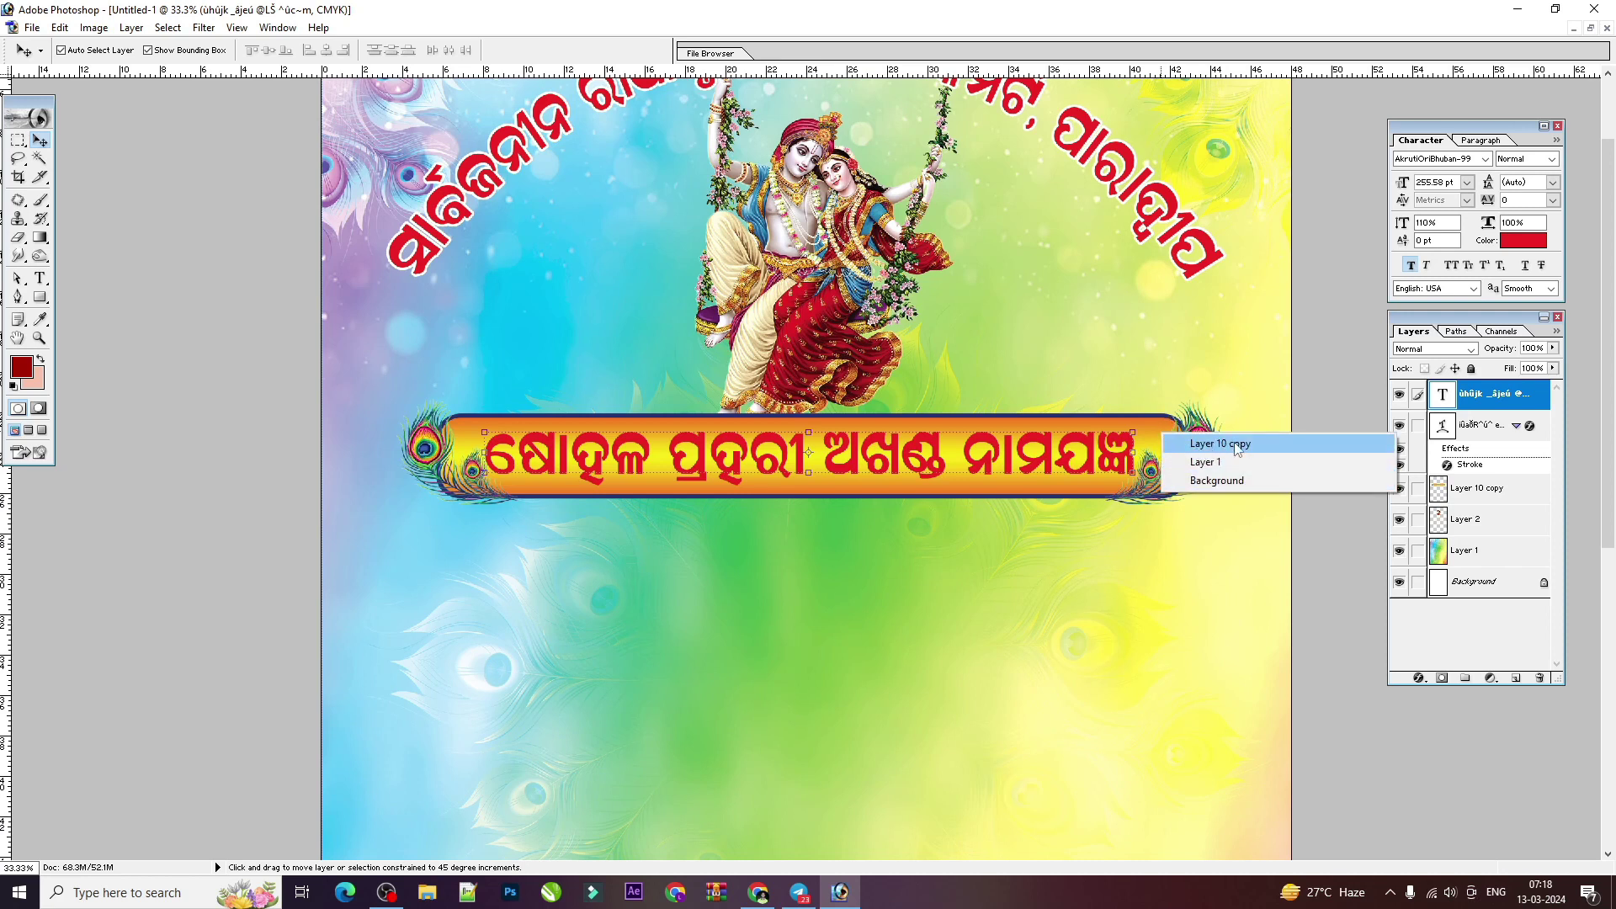
# Step: Rename the banner graphic layer to DSD
pyautogui.keyDown('shift'); pyautogui.click(1218, 444); pyautogui.keyUp('shift')
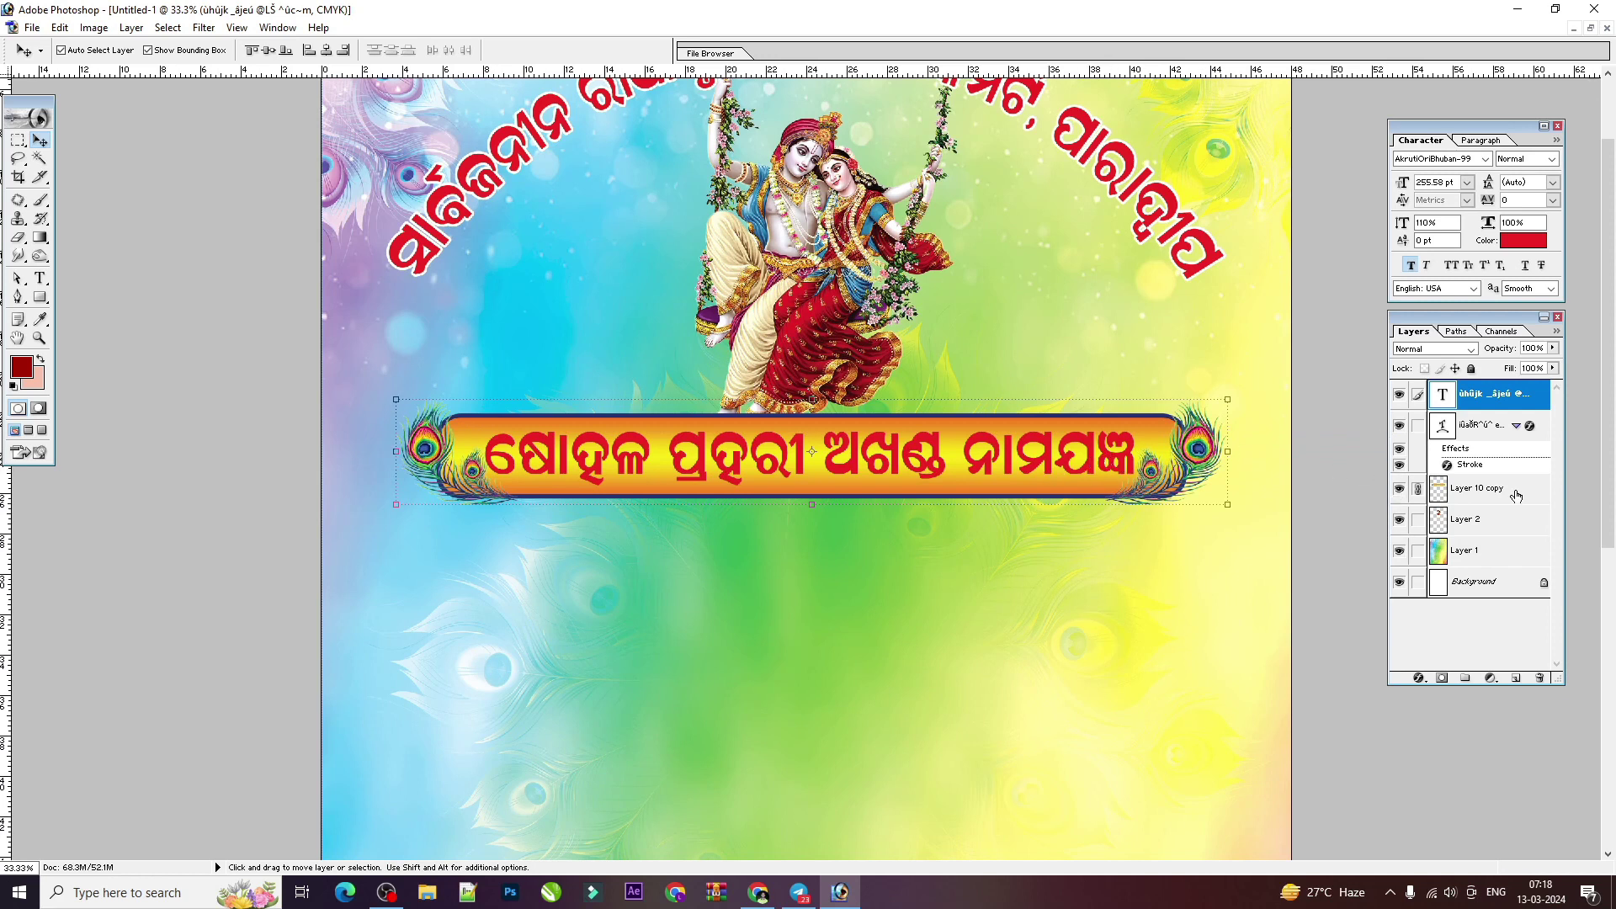
pyautogui.doubleClick(1460, 488)
pyautogui.write('DSD')
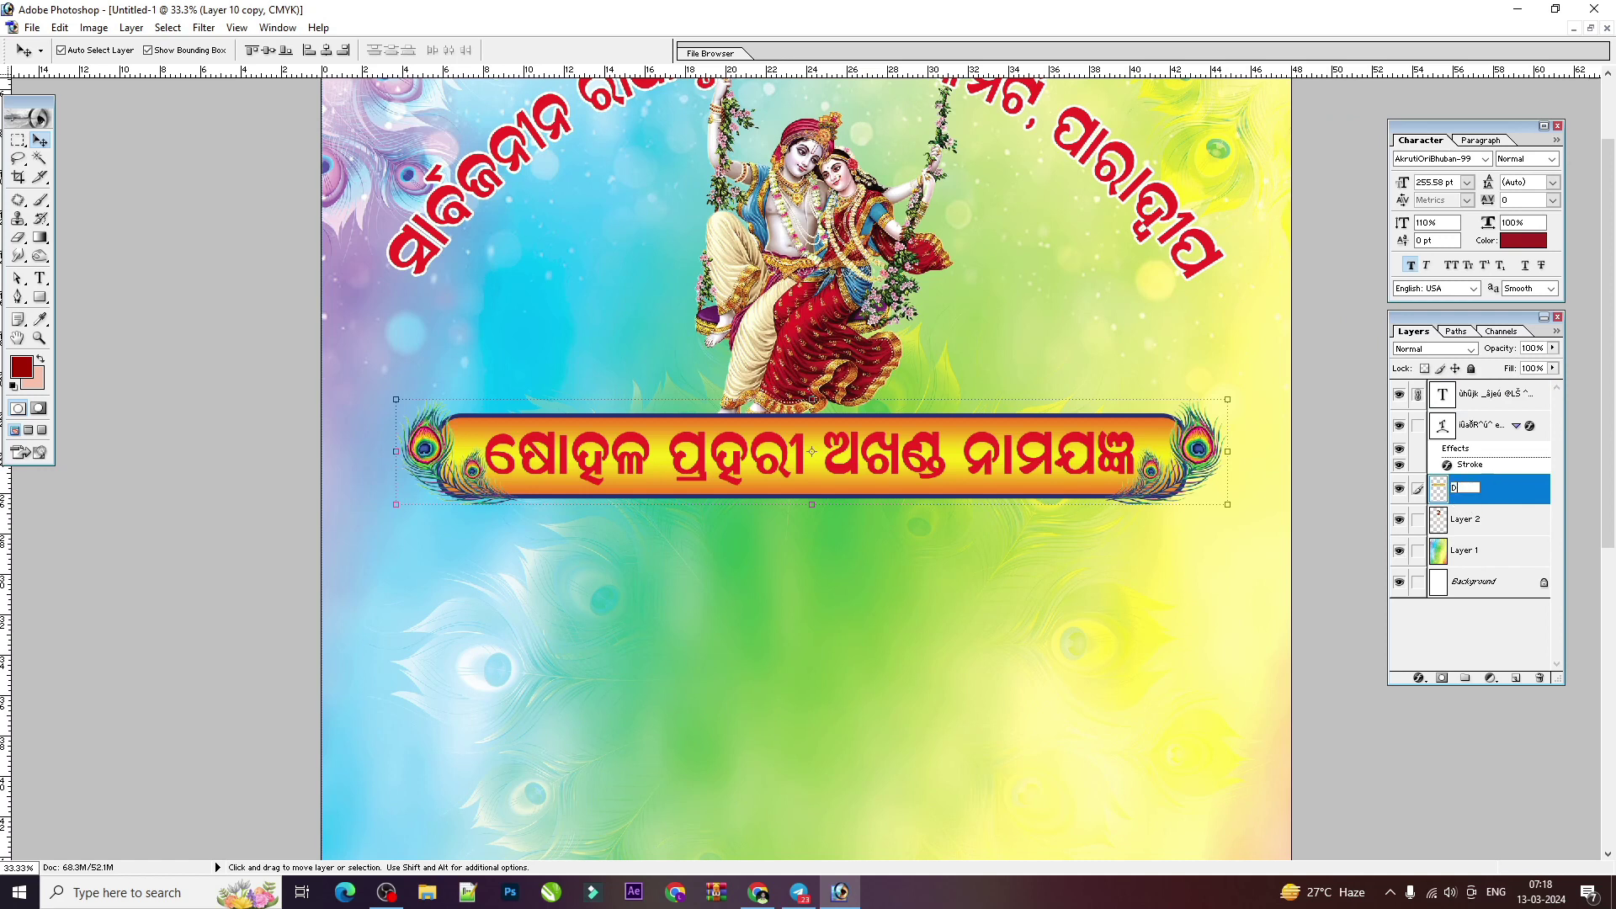
pyautogui.press('Return')
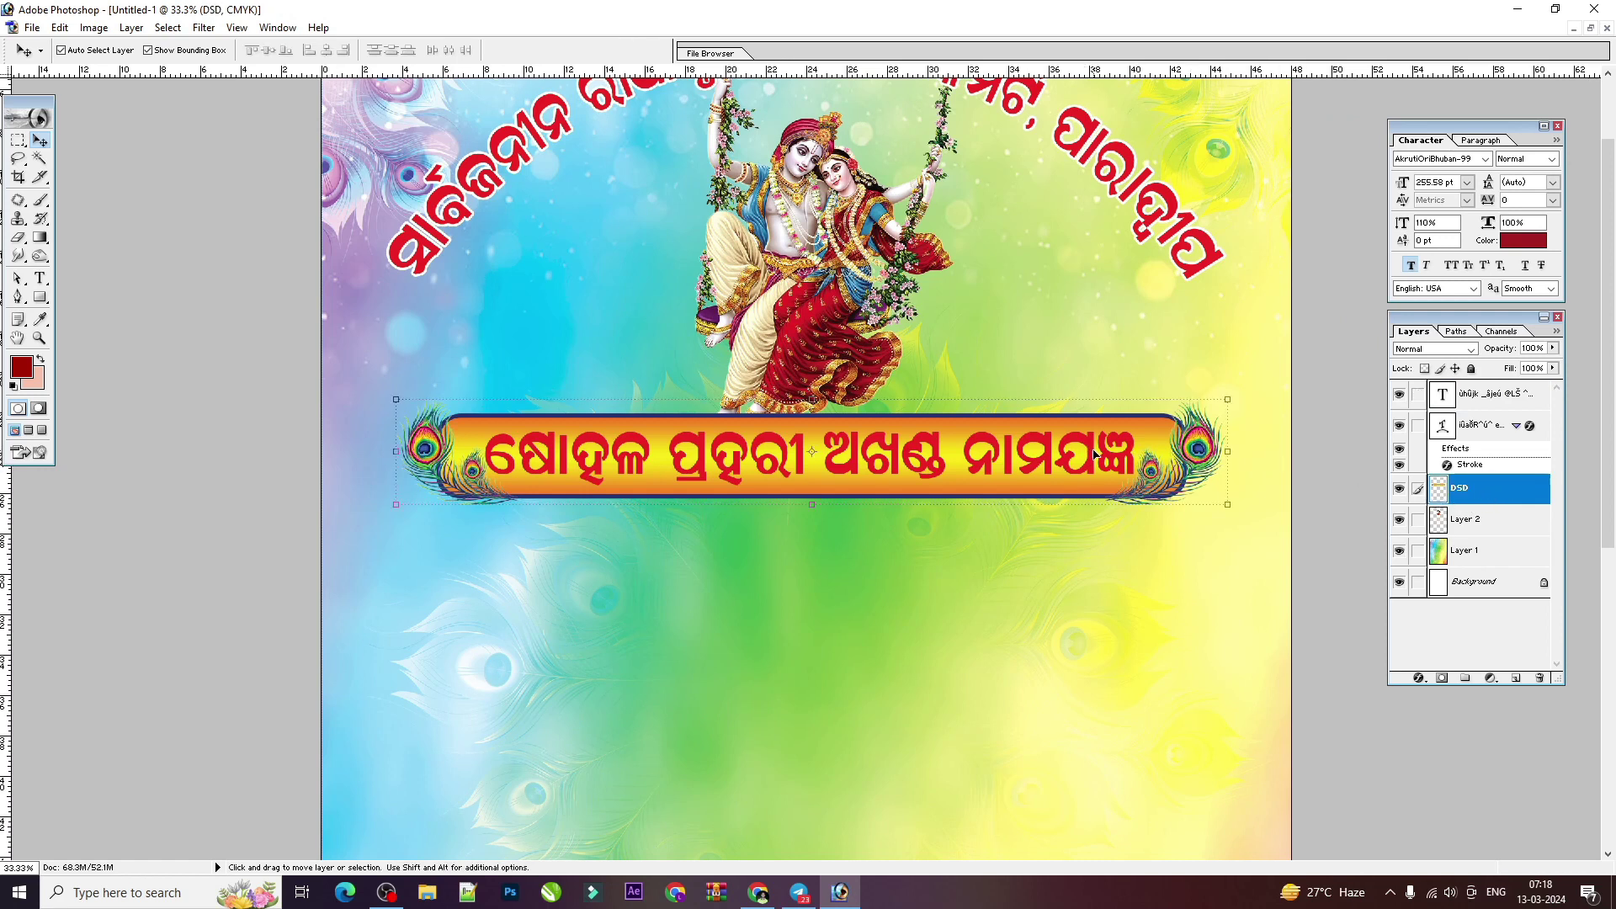
pyautogui.click(1145, 461)
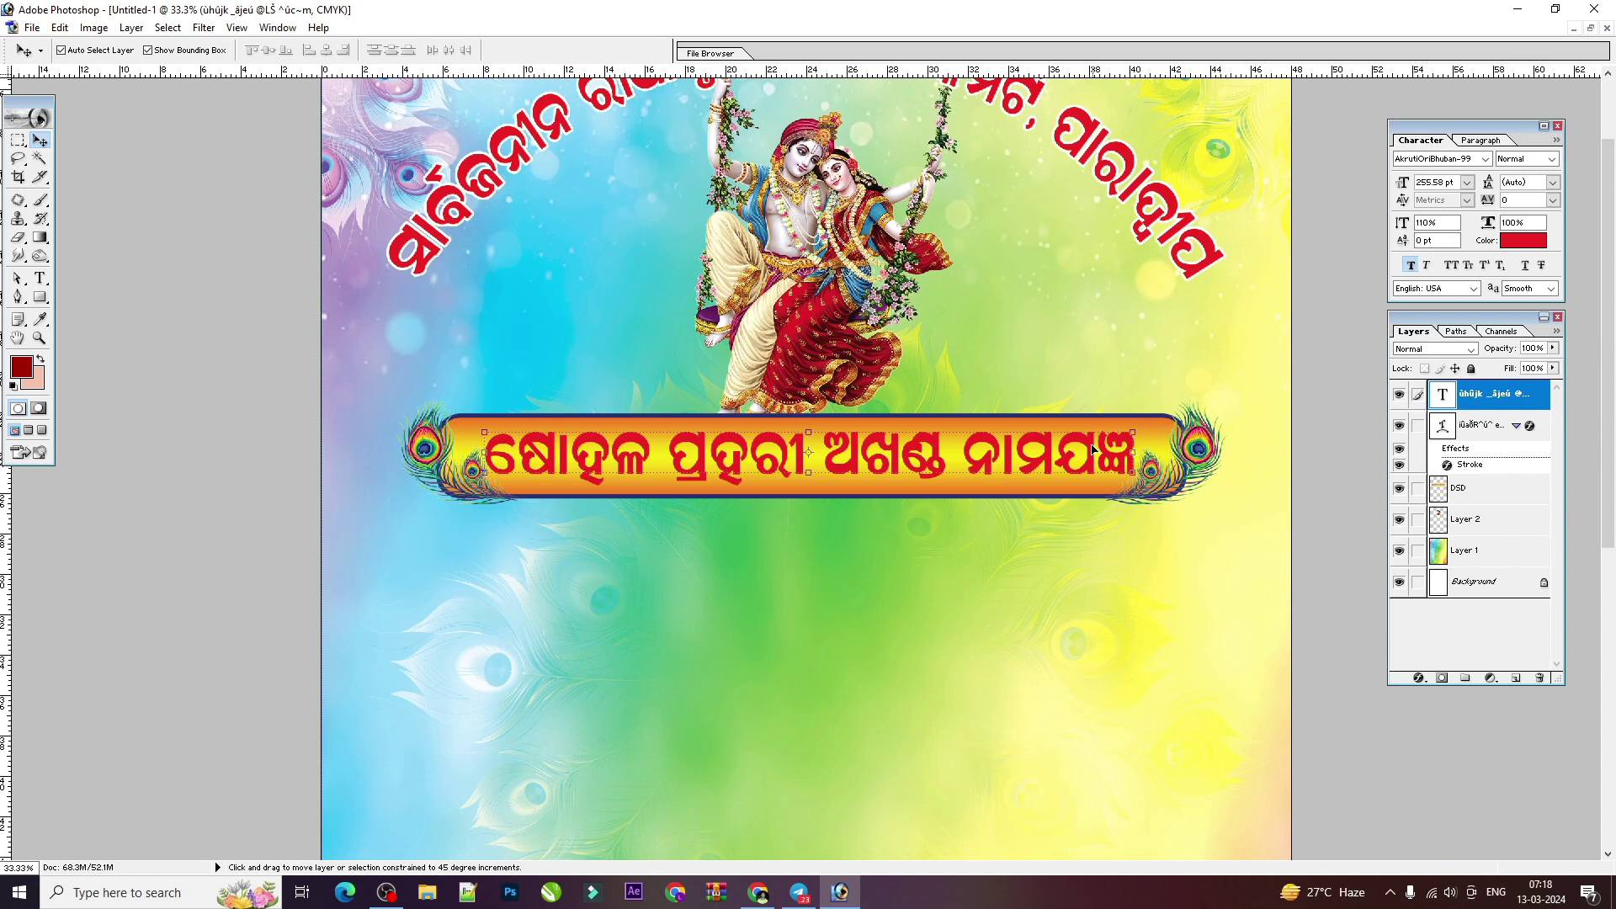
pyautogui.rightClick(1176, 444)
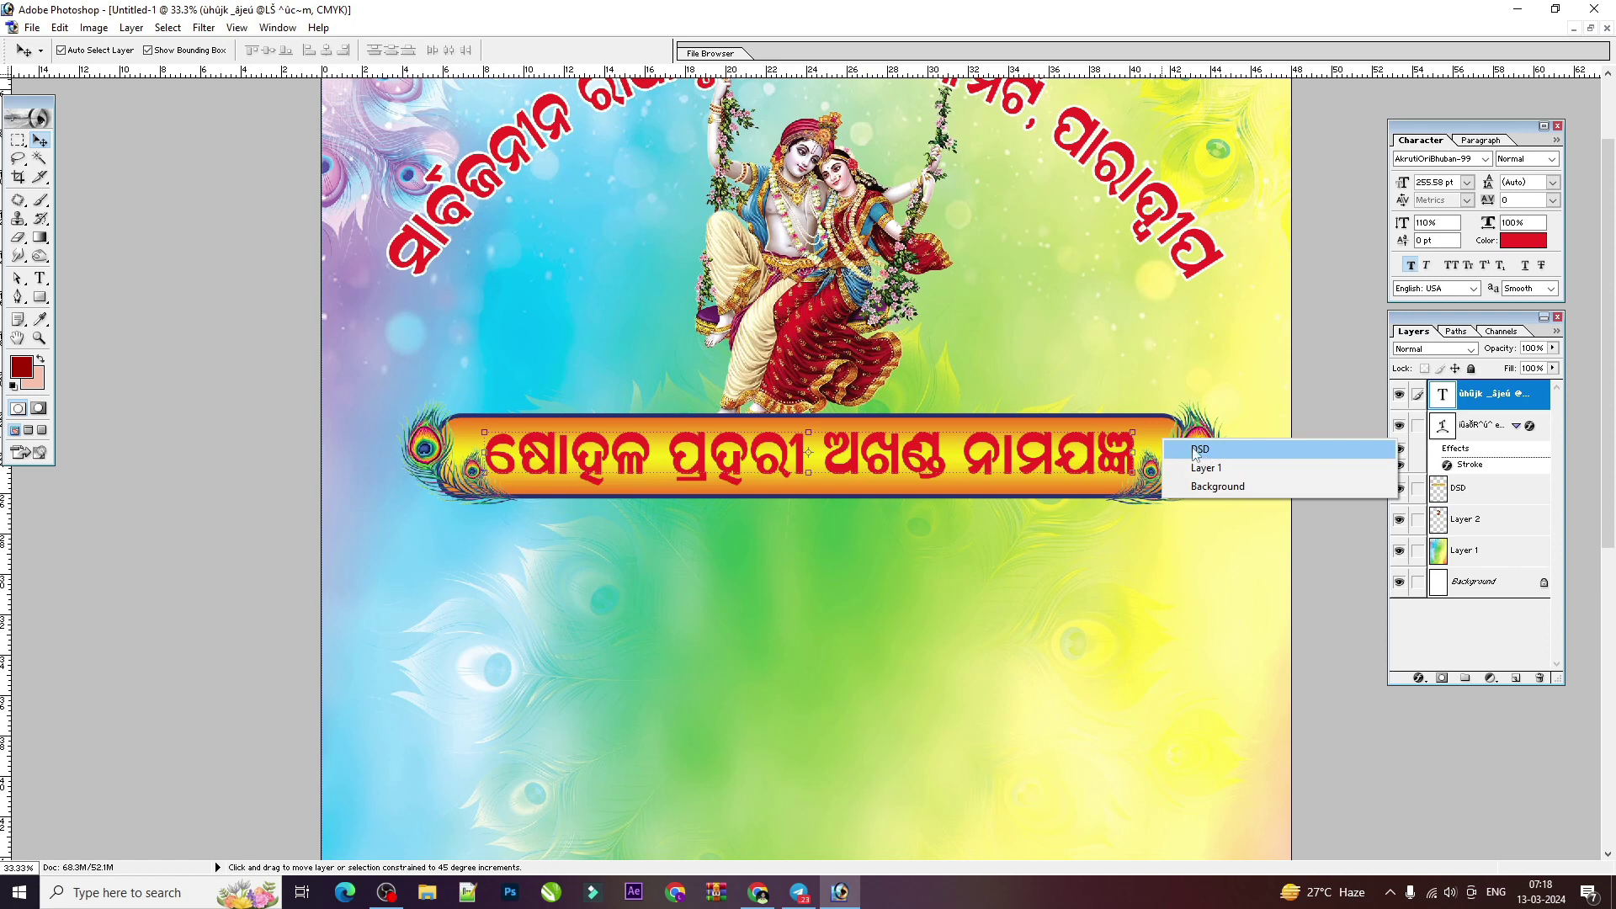
pyautogui.click(1134, 450)
pyautogui.keyDown('shift'); pyautogui.rightClick(1160, 442); pyautogui.keyUp('shift')
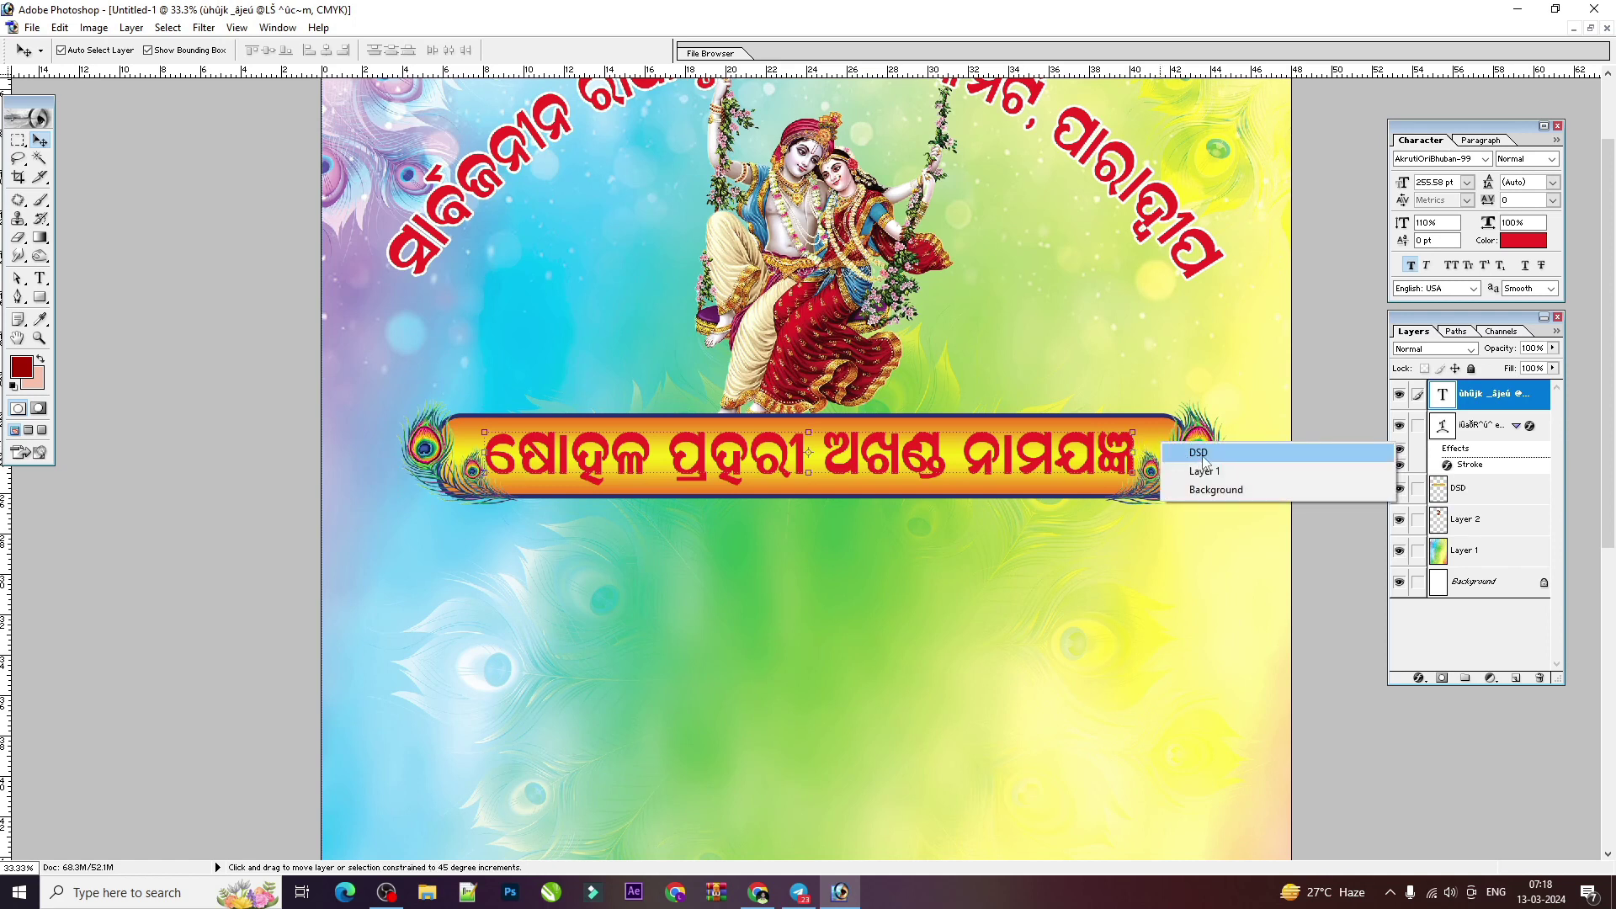
pyautogui.click(1155, 425)
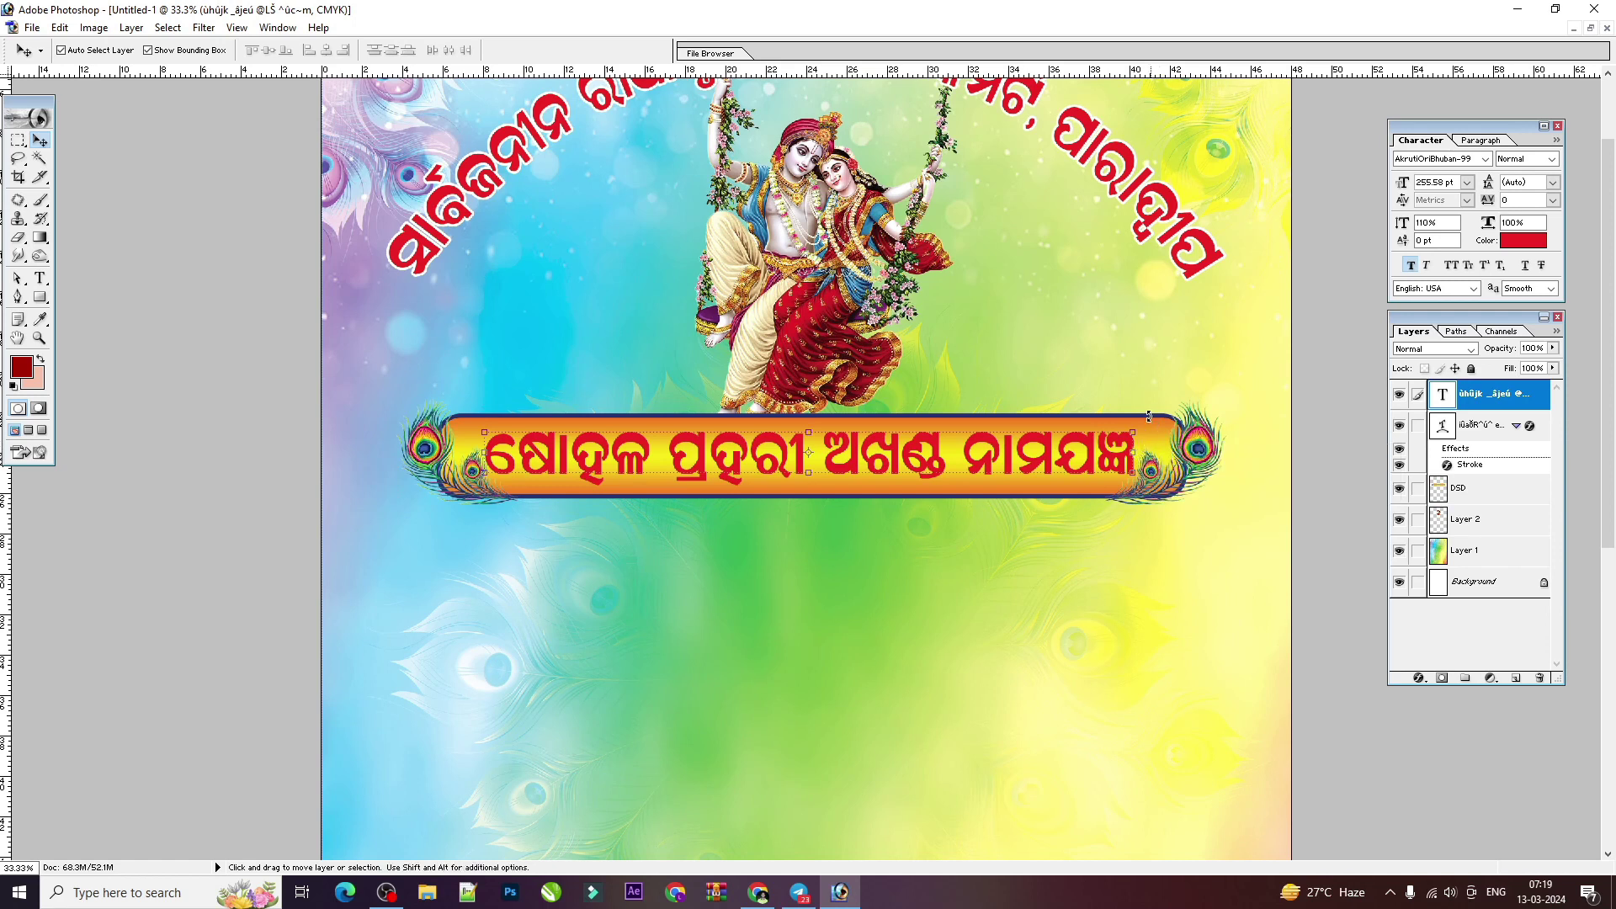
pyautogui.click(1459, 492)
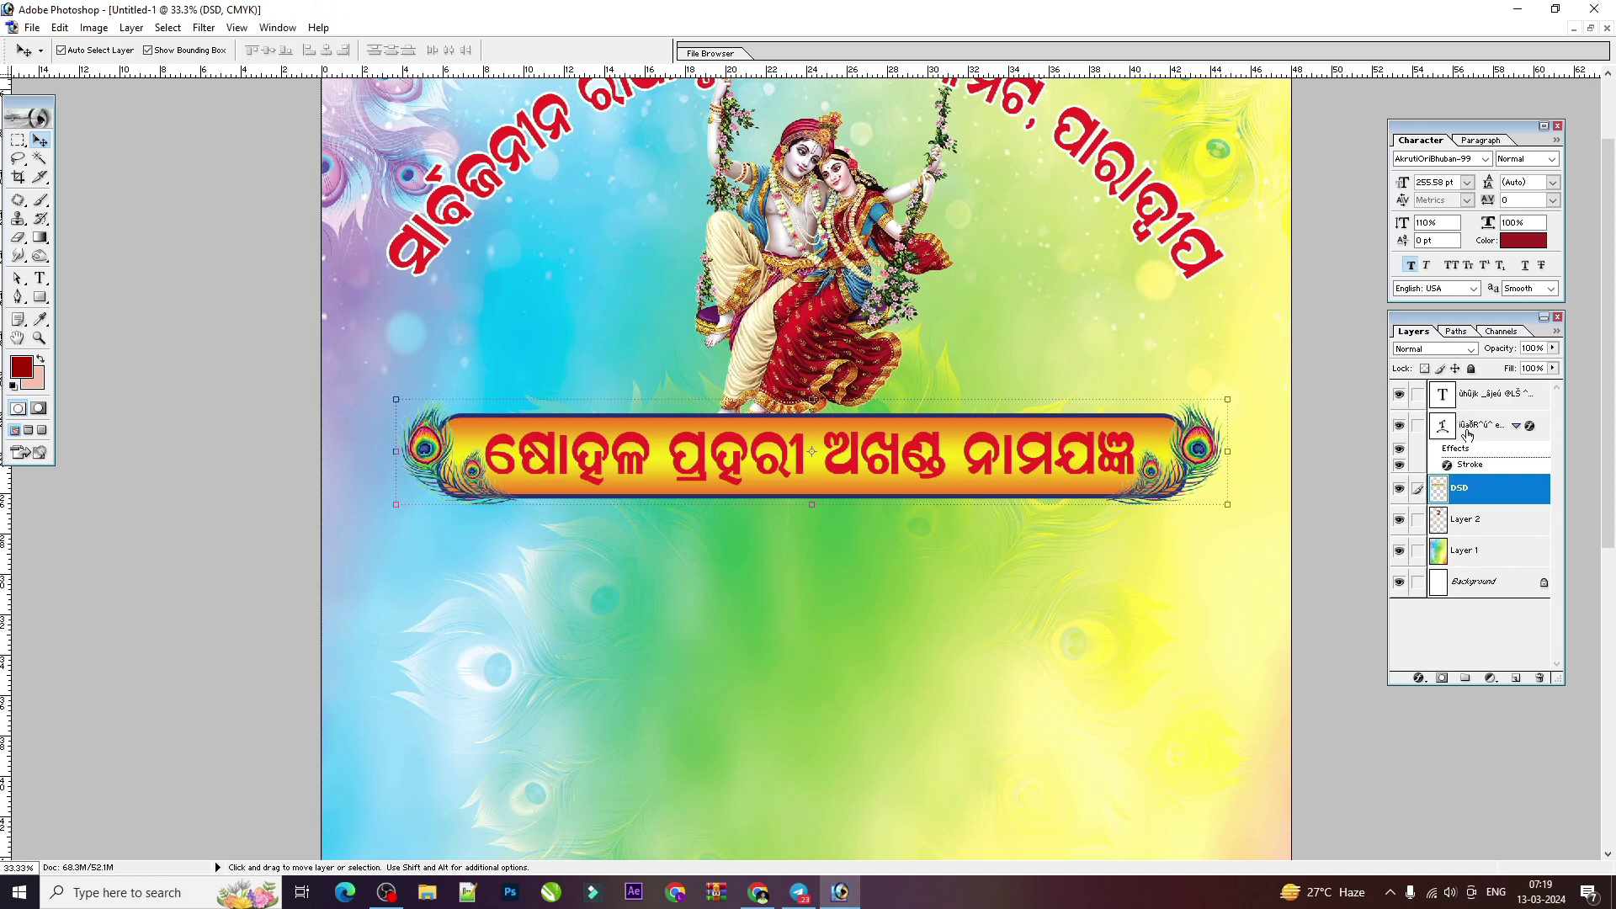
# Step: Rename the swing layer HXFHDH, link DSD to the heading, and nudge both right
pyautogui.click(1465, 527)
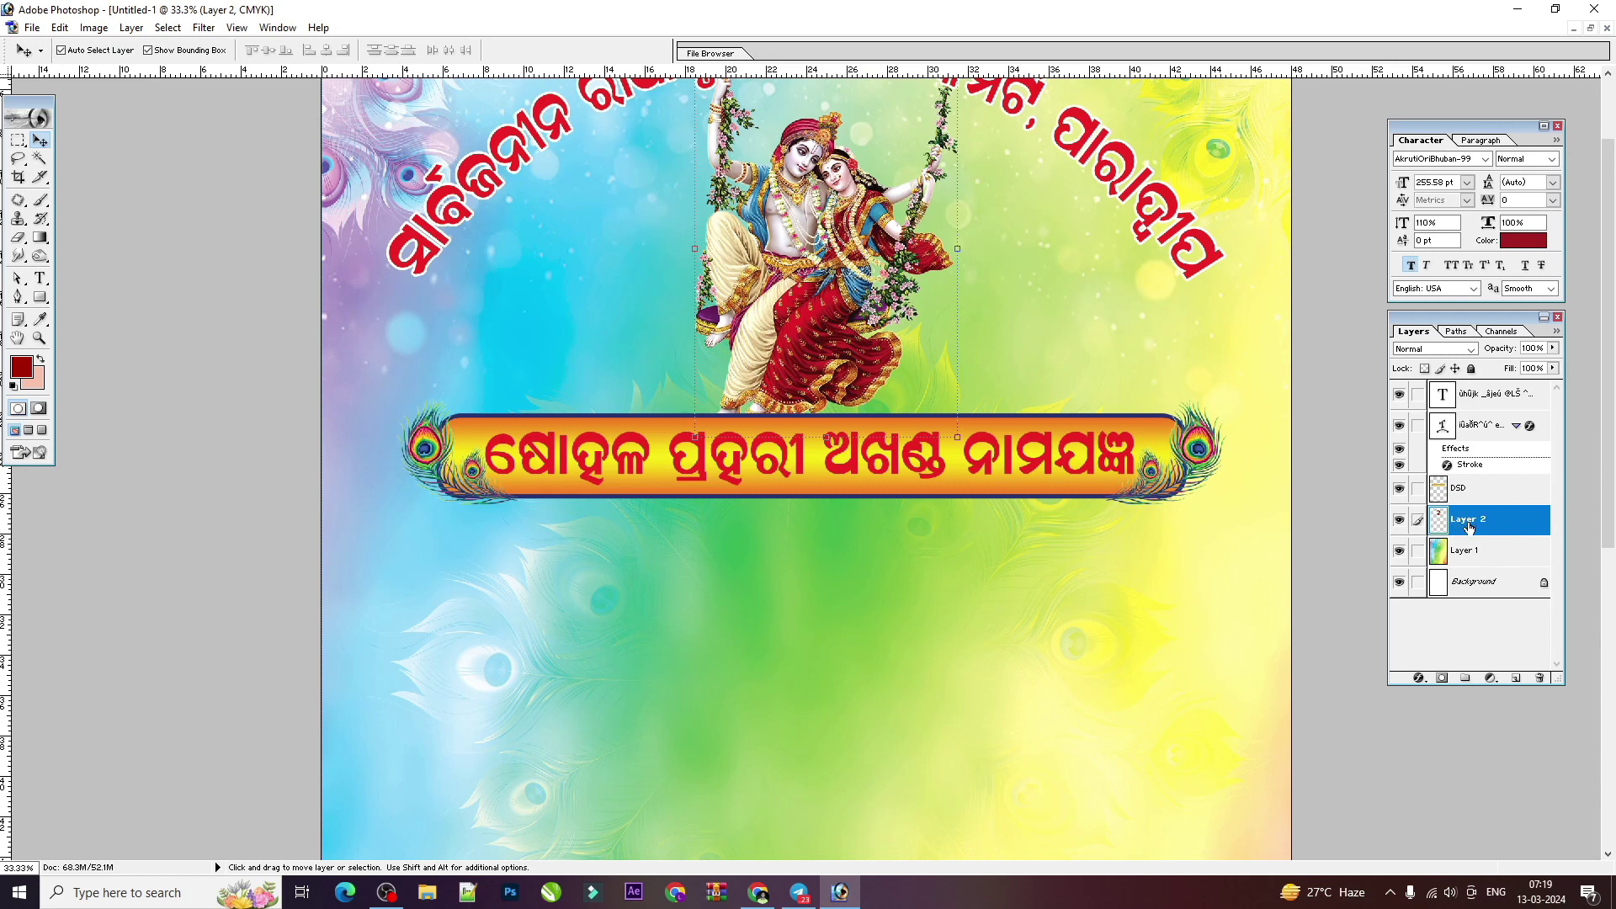
pyautogui.doubleClick(1468, 520)
pyautogui.write('HXFHDH')
pyautogui.click(1123, 441)
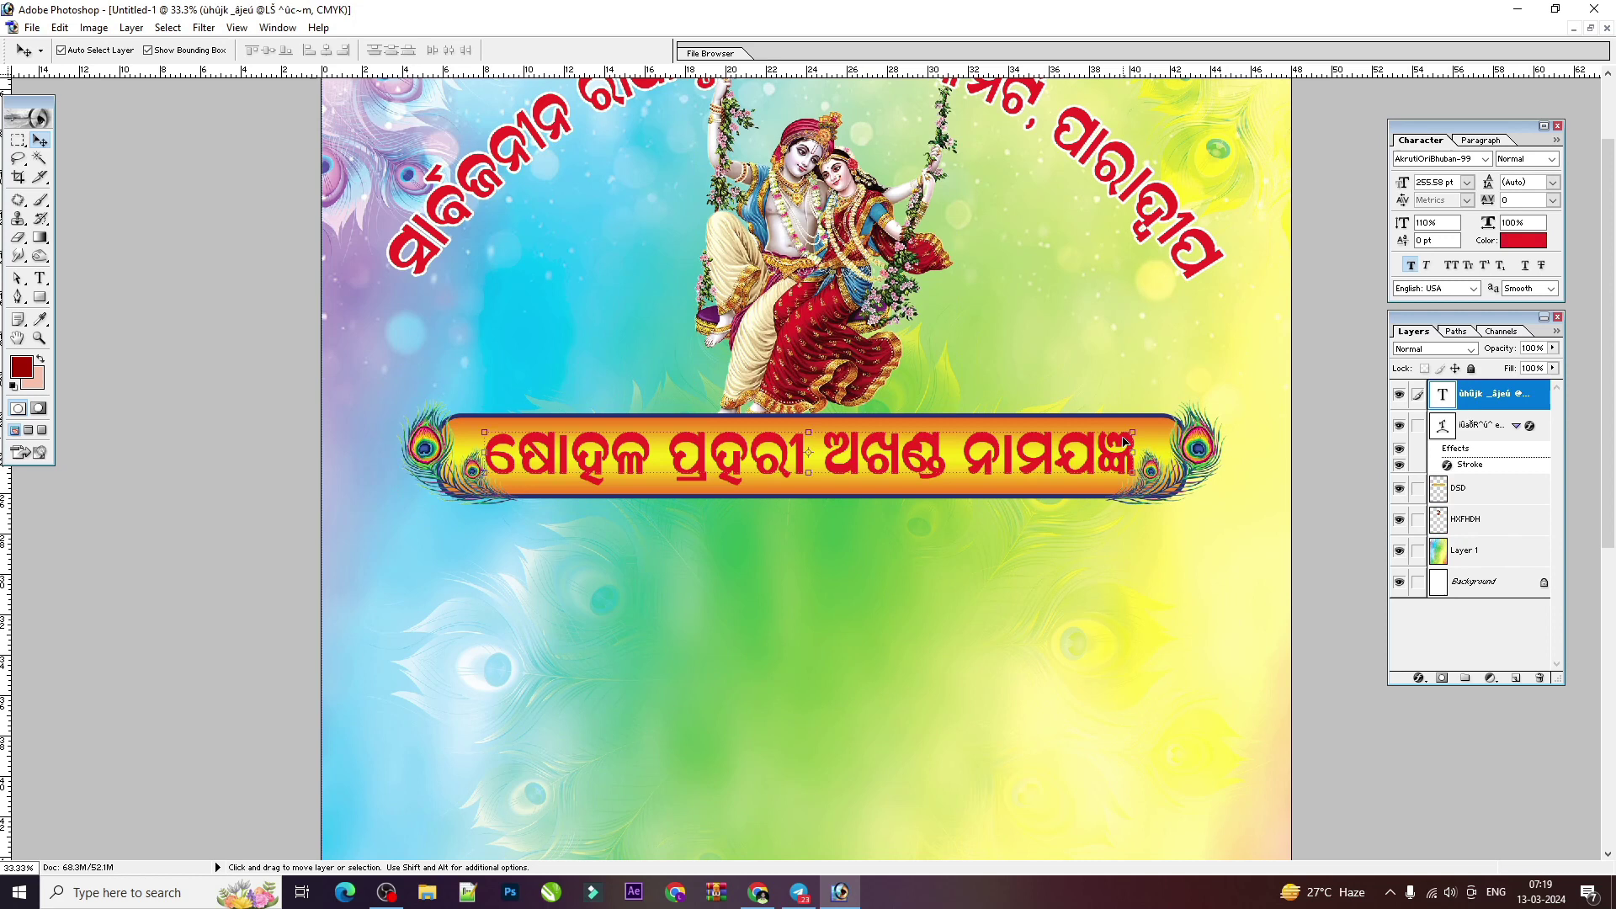
pyautogui.keyDown('shift'); pyautogui.click(1172, 455); pyautogui.keyUp('shift')
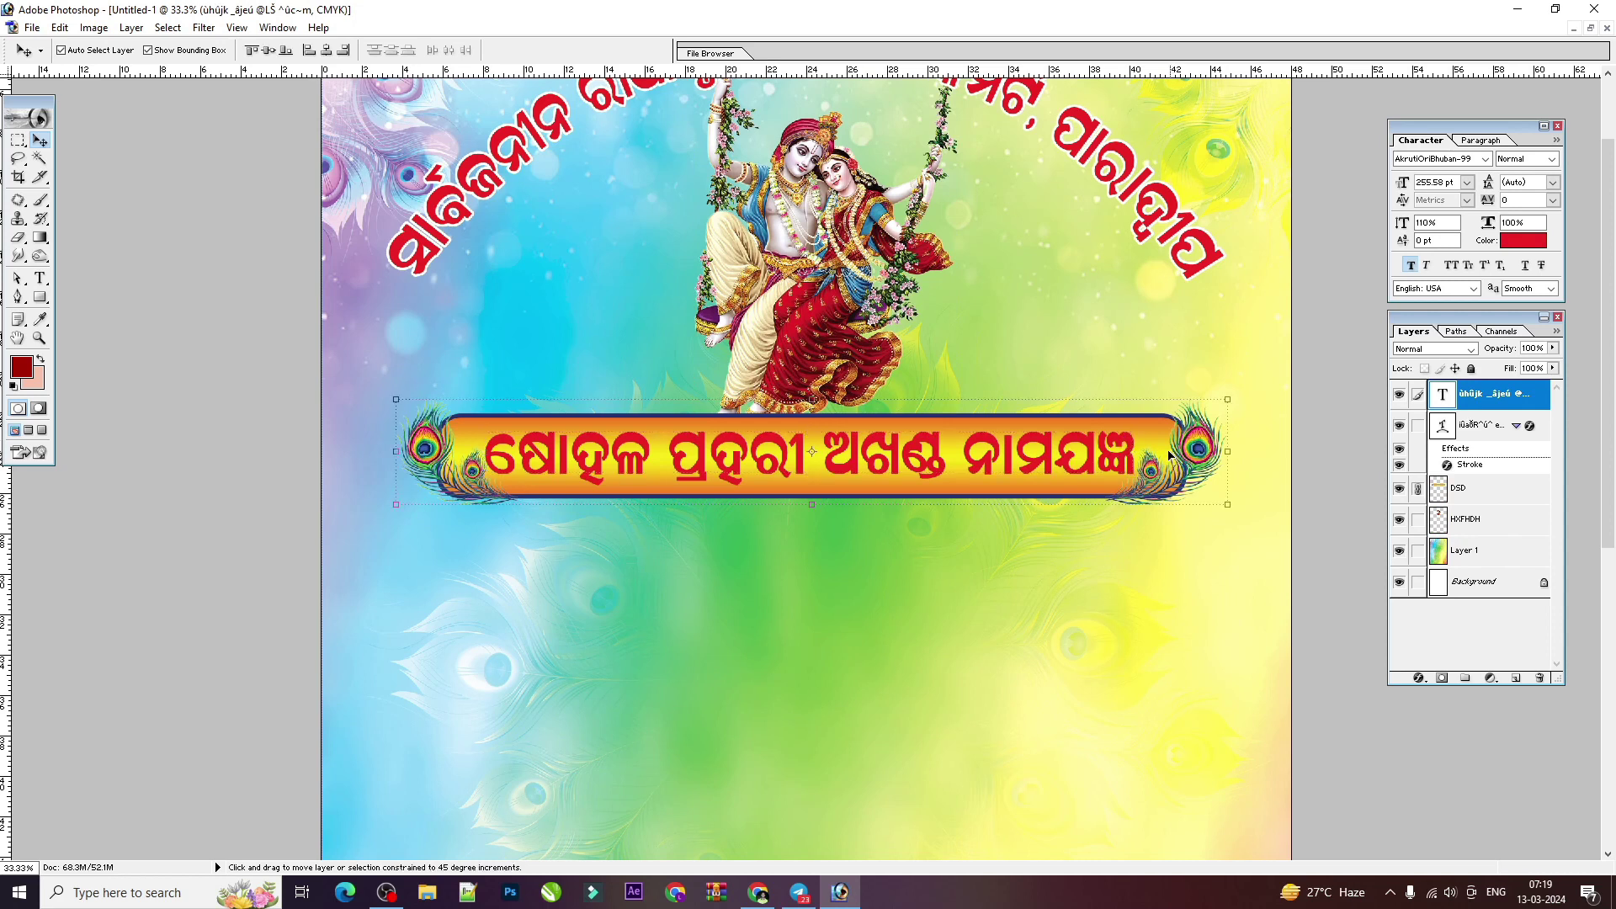
pyautogui.moveTo(1169, 454)
pyautogui.mouseDown()
pyautogui.moveTo(1211, 441)
pyautogui.moveTo(1160, 446)
pyautogui.mouseUp()
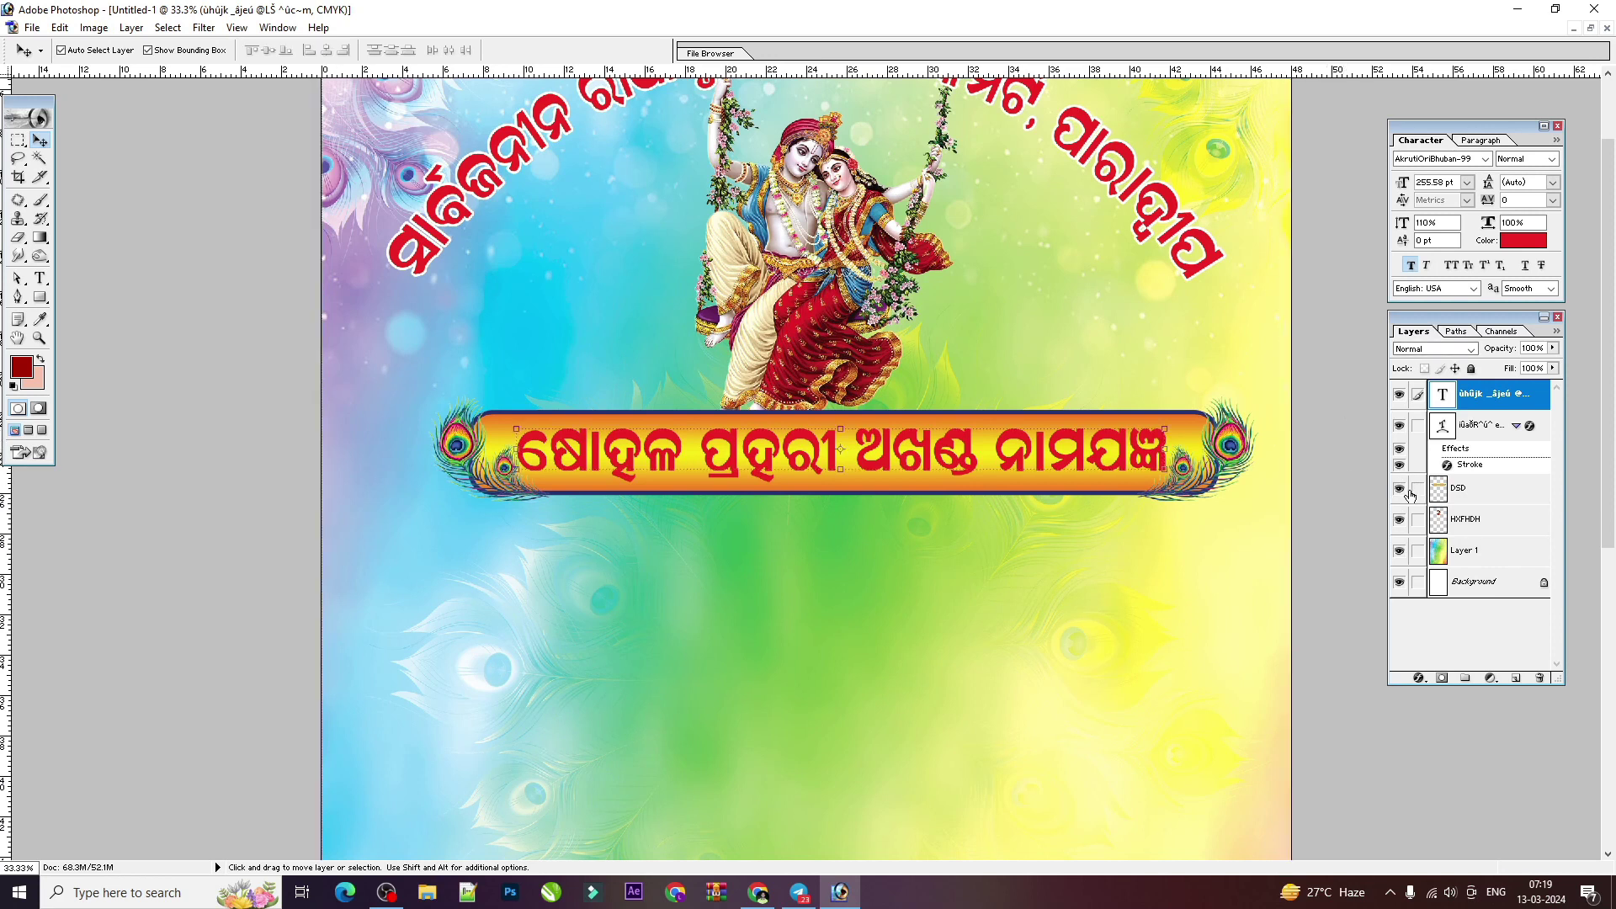
# Step: Link the yellow DSD banner to its heading text and centre the banner horizontally on the canvas
pyautogui.click(1404, 395)
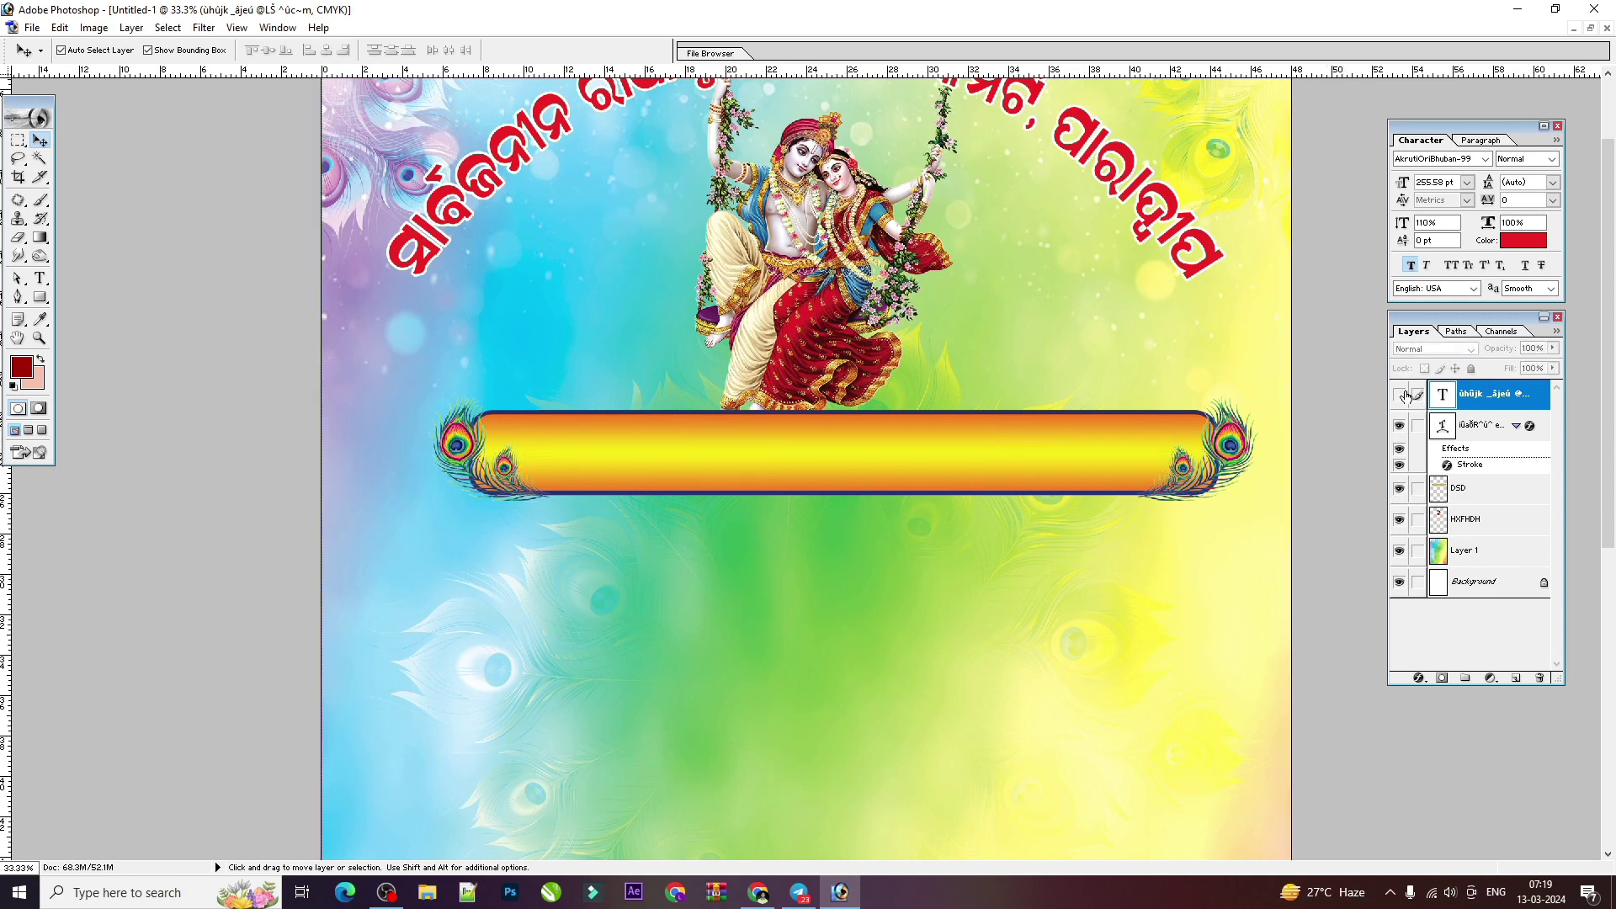
pyautogui.click(1398, 489)
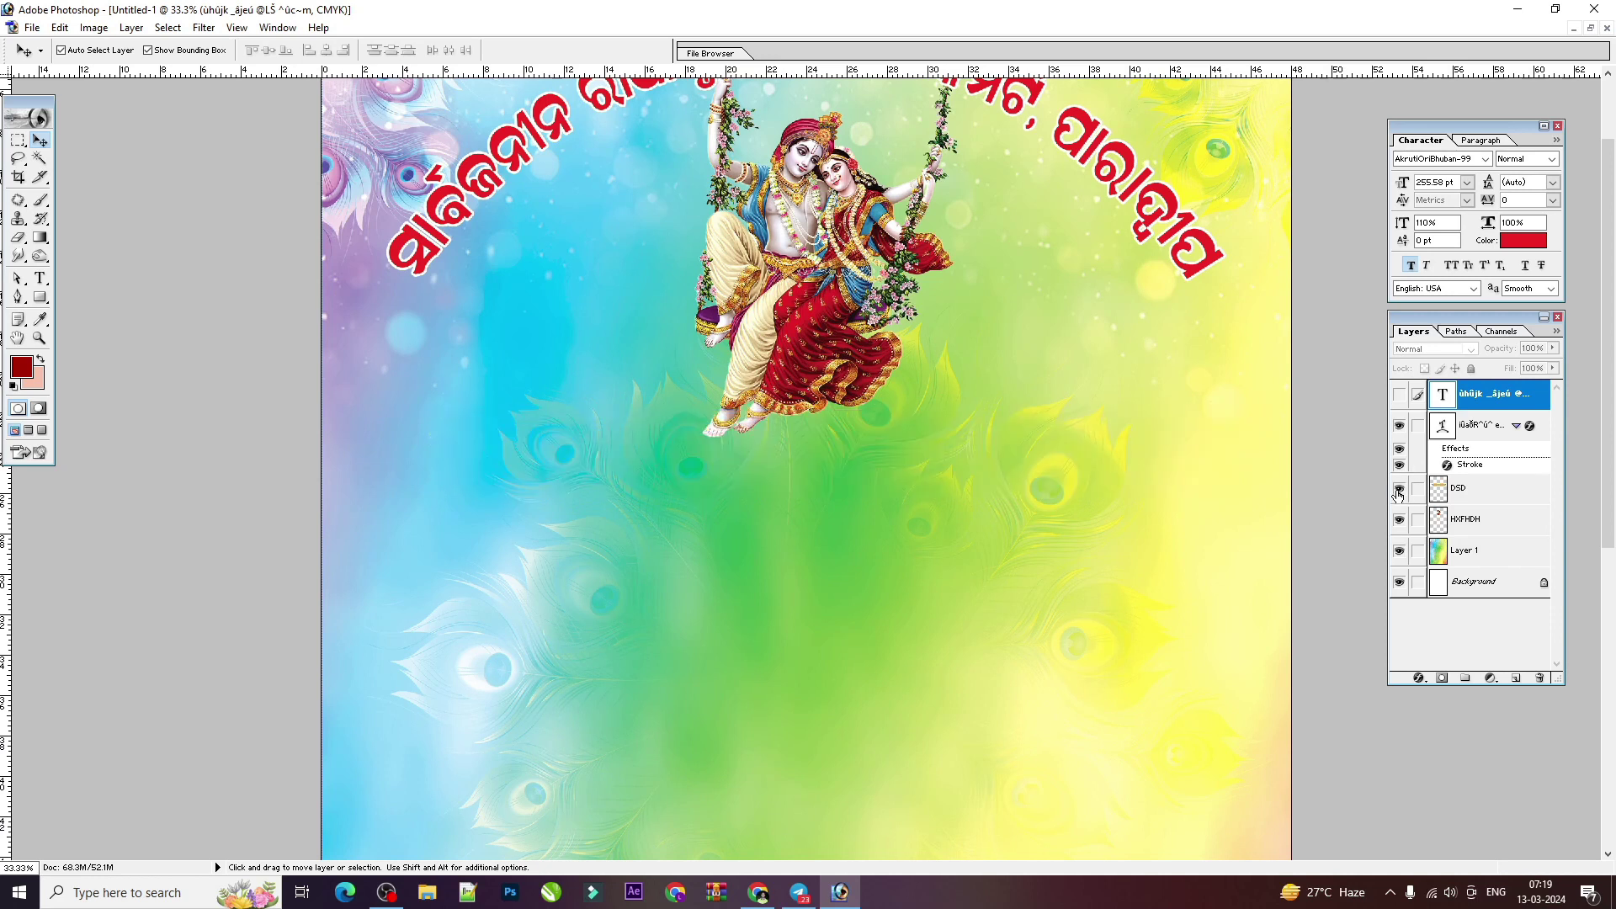
pyautogui.click(1399, 489)
pyautogui.click(1398, 394)
pyautogui.click(1417, 490)
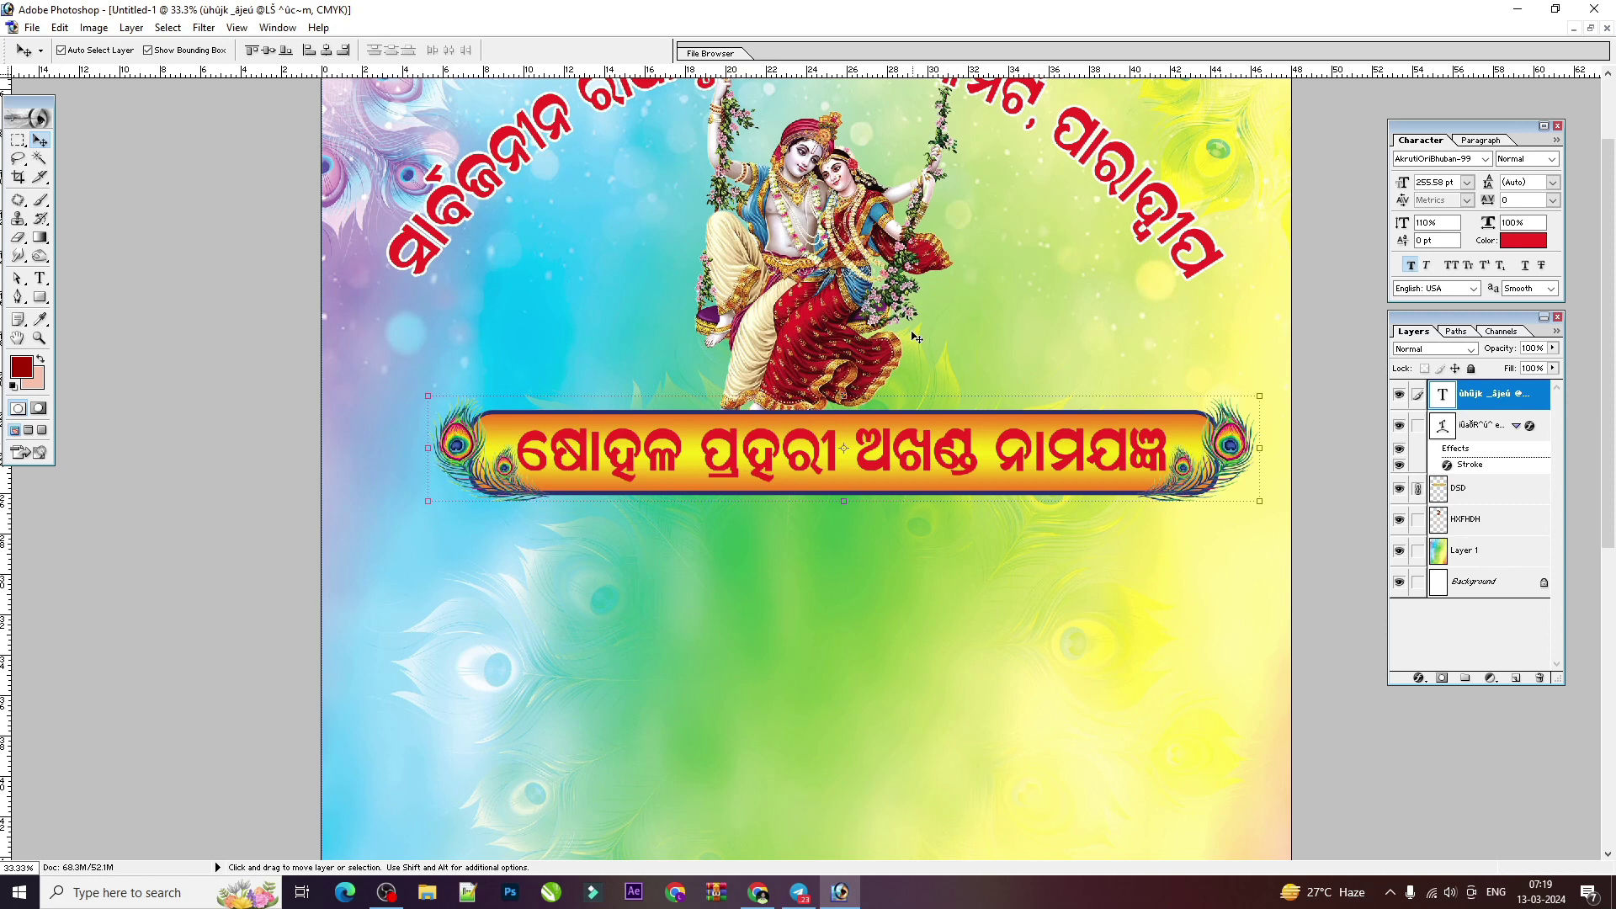
pyautogui.hotkey('ctrl', 'a')
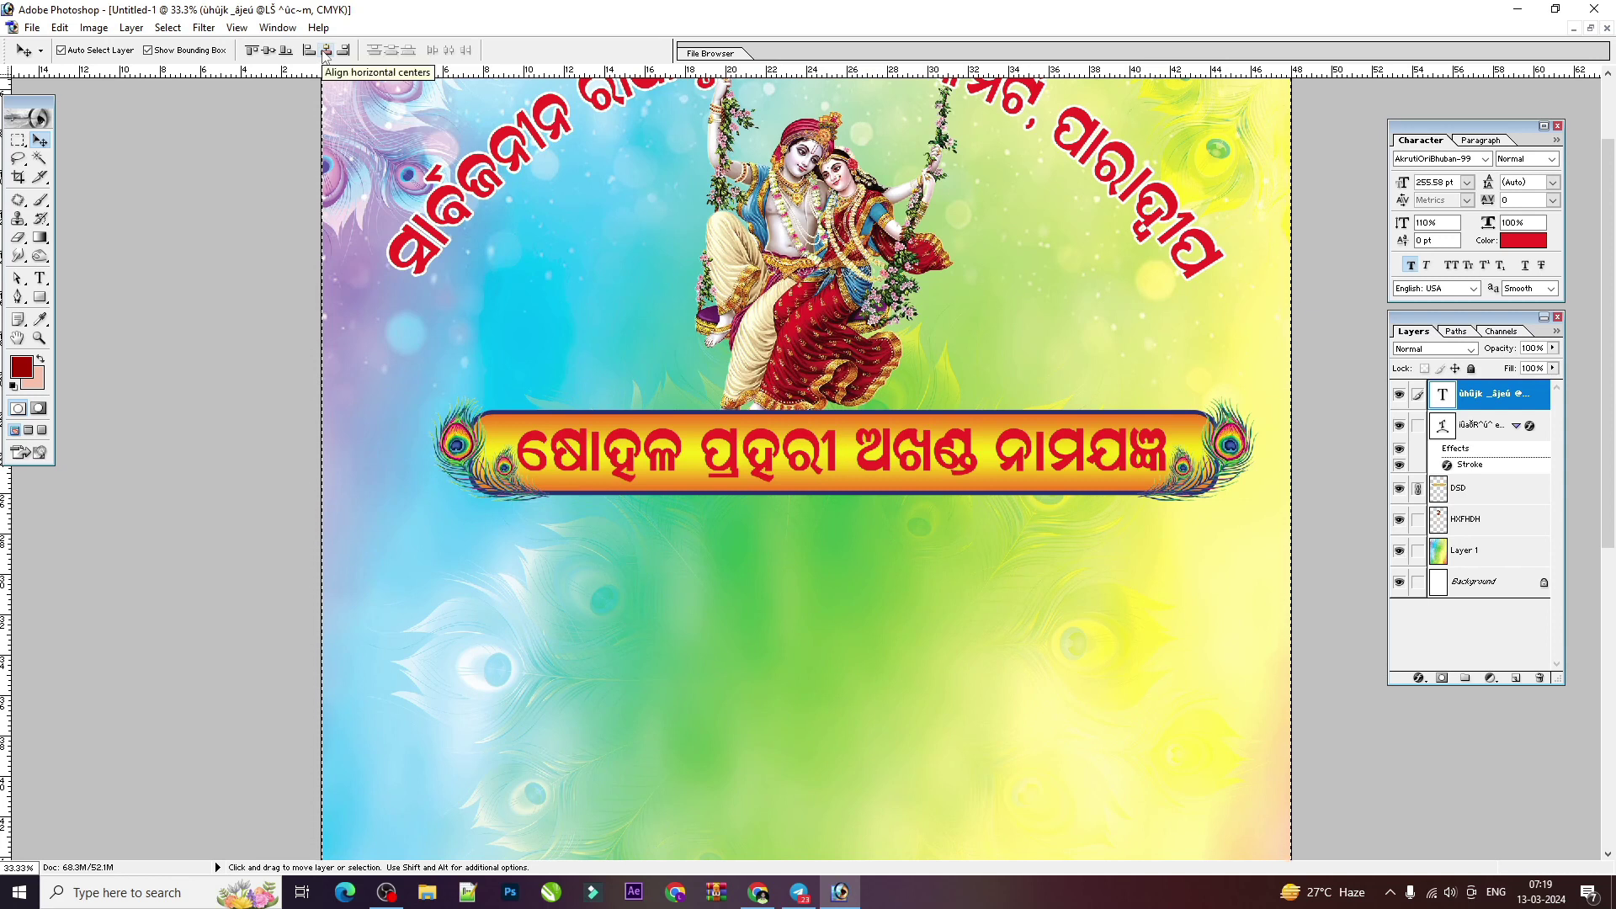
pyautogui.click(327, 51)
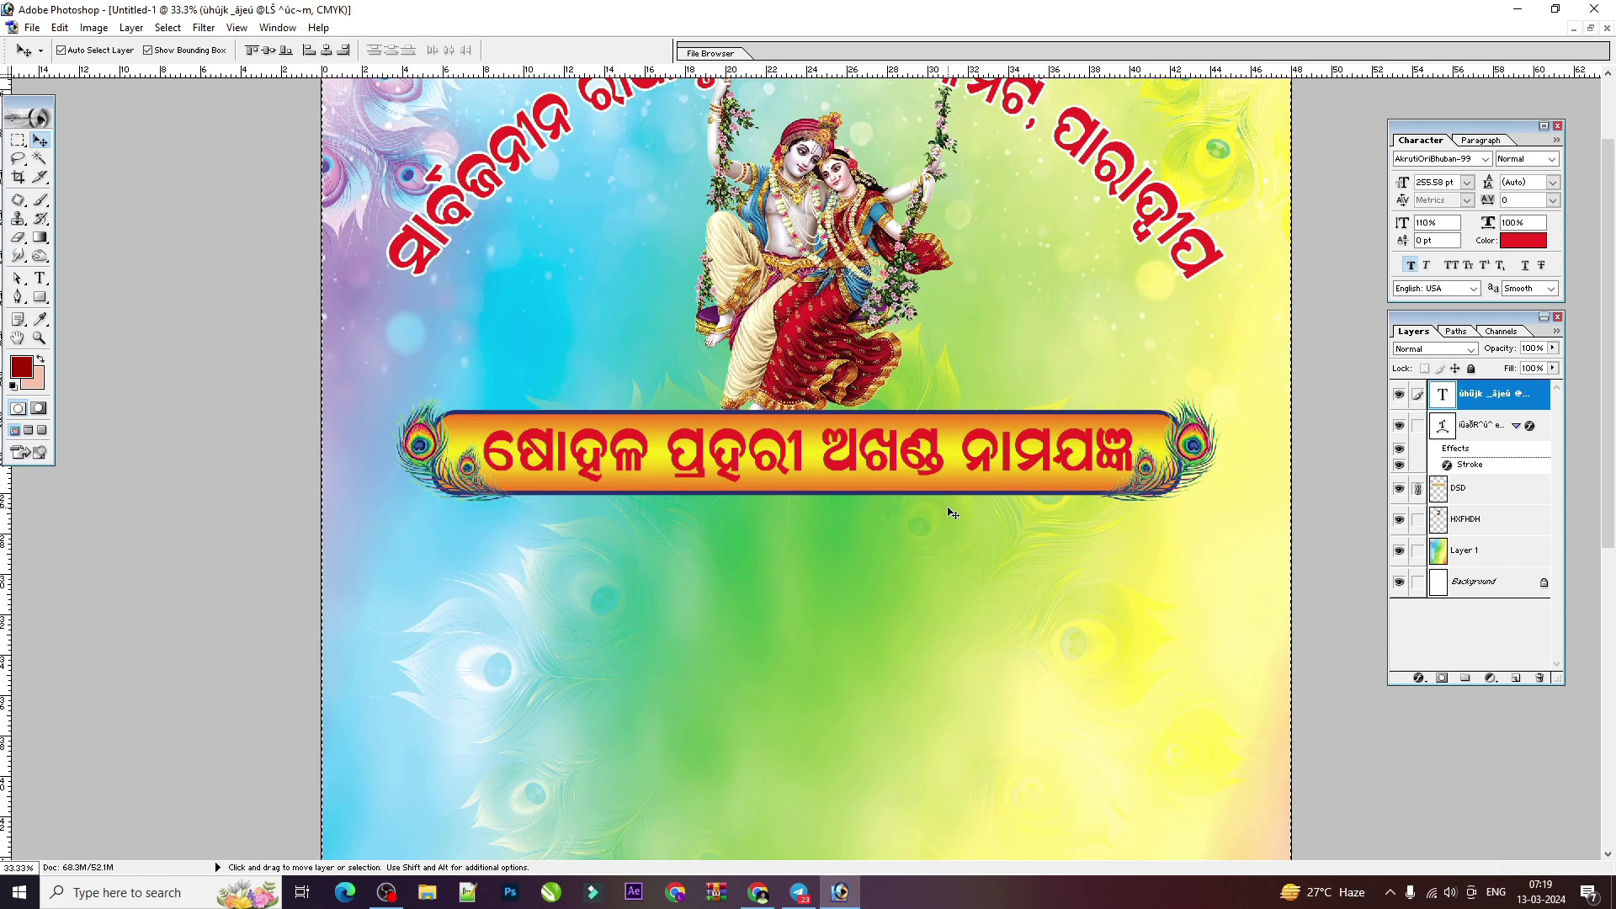
# Step: Shrink the Krishna swing image slightly
pyautogui.hotkey('ctrl', '-')
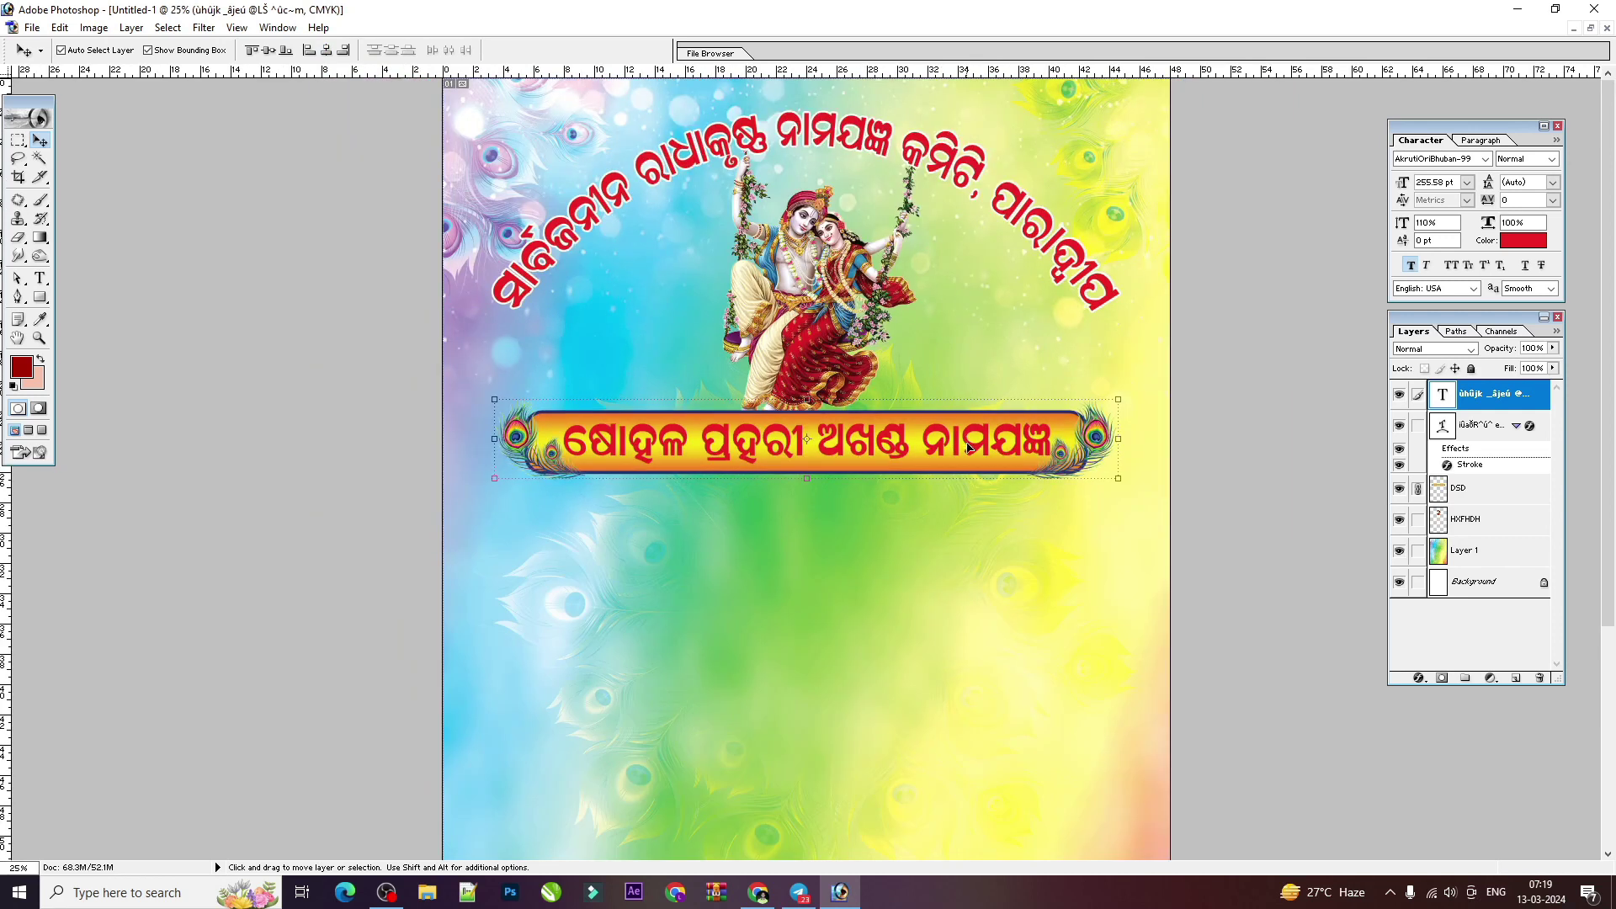
pyautogui.scroll(-3, 968, 452)
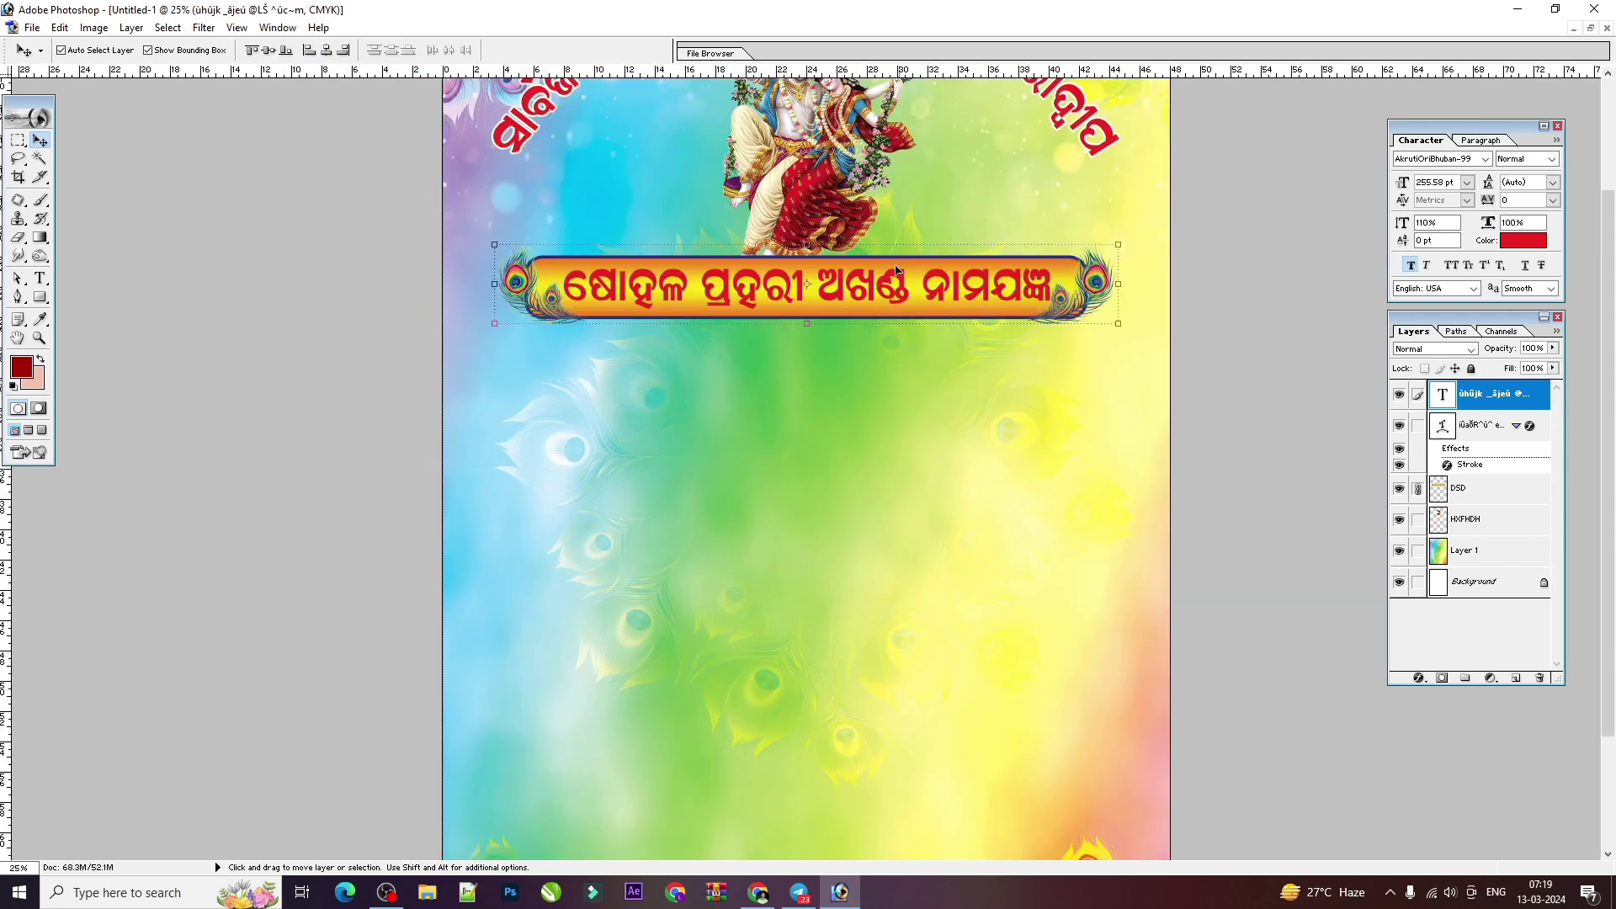
pyautogui.scroll(1, 844, 240)
pyautogui.scroll(1, 844, 240)
pyautogui.click(844, 244)
pyautogui.scroll(1, 858, 320)
pyautogui.moveTo(922, 406); pyautogui.dragTo(913, 385)
pyautogui.press('Return')
# Step: Centre the Krishna image horizontally, raise it a little, and tile both documents
pyautogui.hotkey('ctrl', 'a')
pyautogui.click(326, 50)
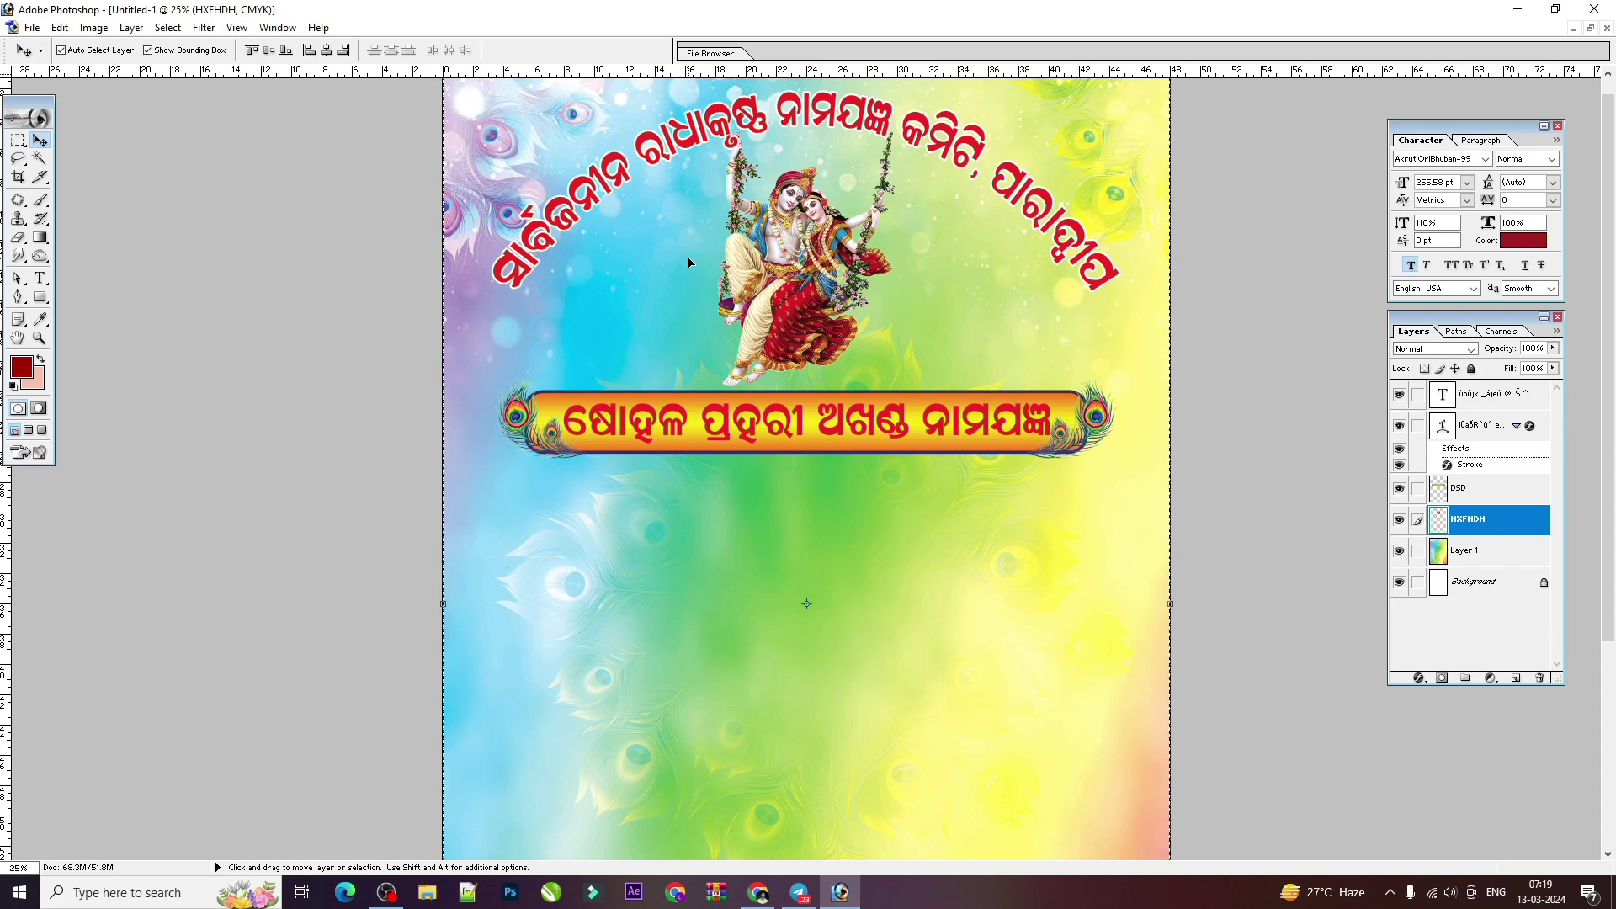
pyautogui.hotkey('ctrl', 'd')
pyautogui.moveTo(814, 210); pyautogui.dragTo(816, 199)
pyautogui.click(1590, 30)
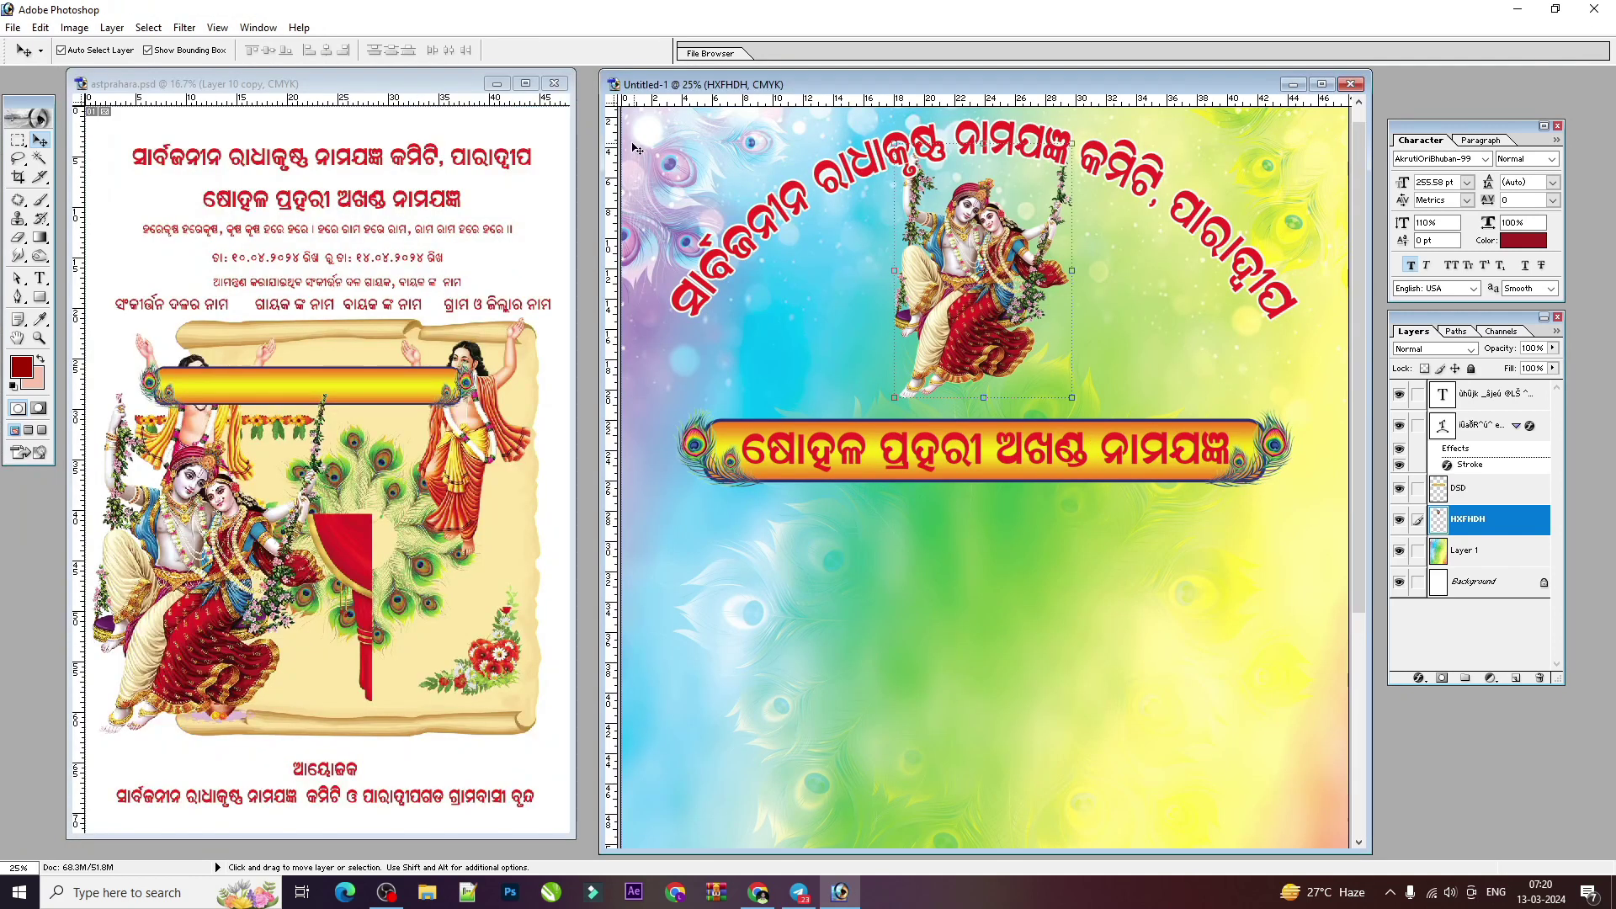
# Step: Copy the two devotee figures from astprahara.psd into the flyer and adjust their placement
pyautogui.click(450, 463)
pyautogui.click(471, 465)
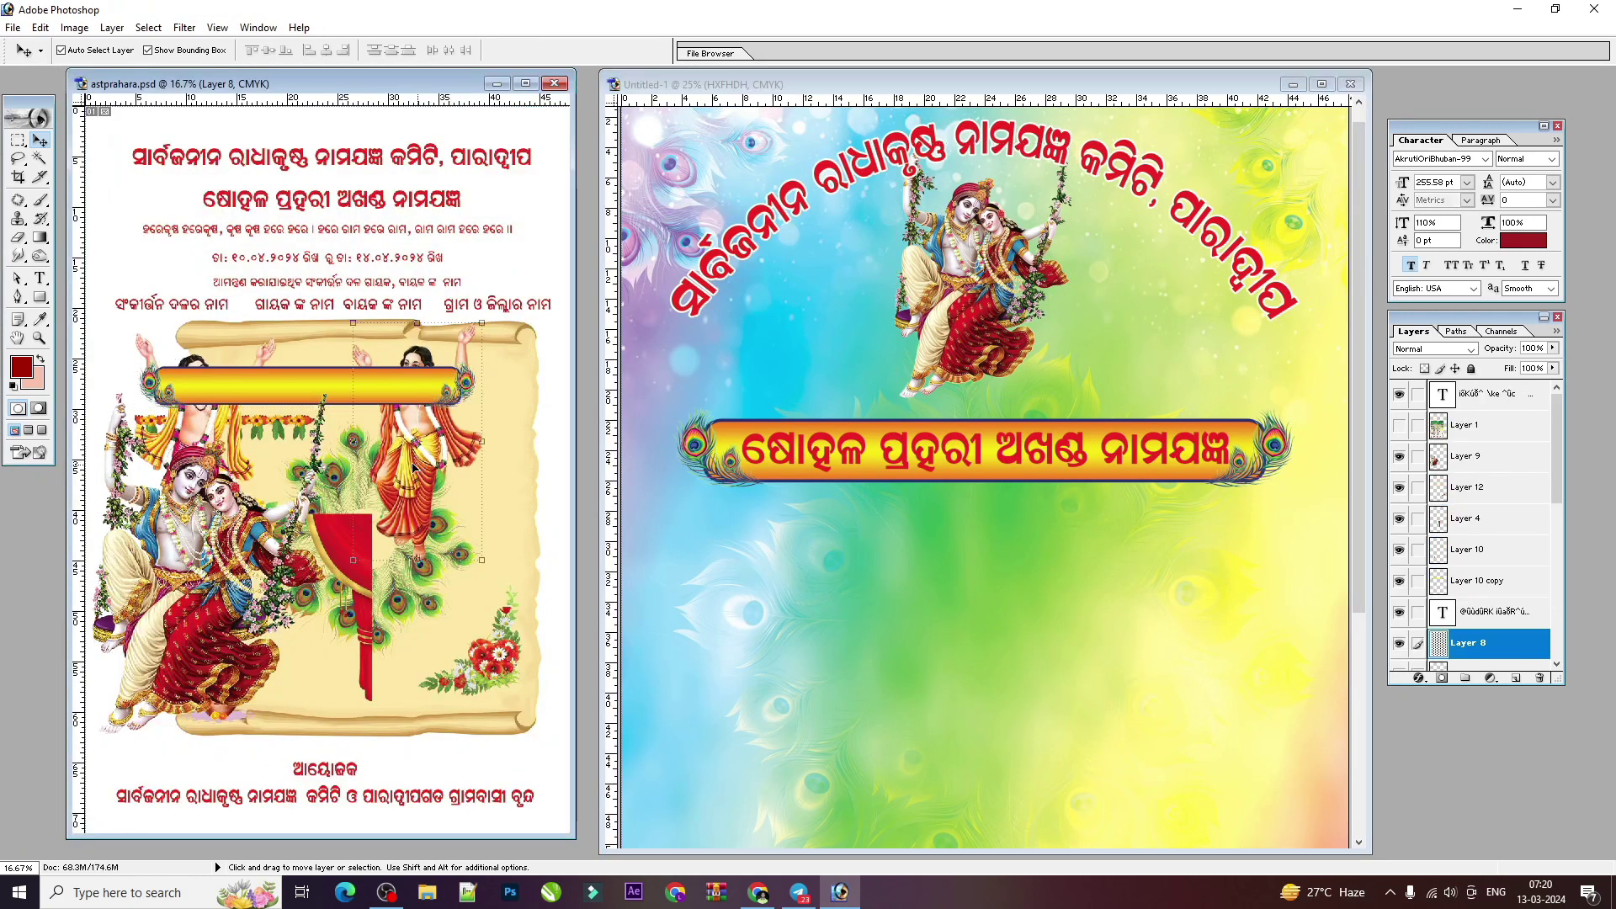
pyautogui.moveTo(198, 441); pyautogui.dragTo(1149, 312)
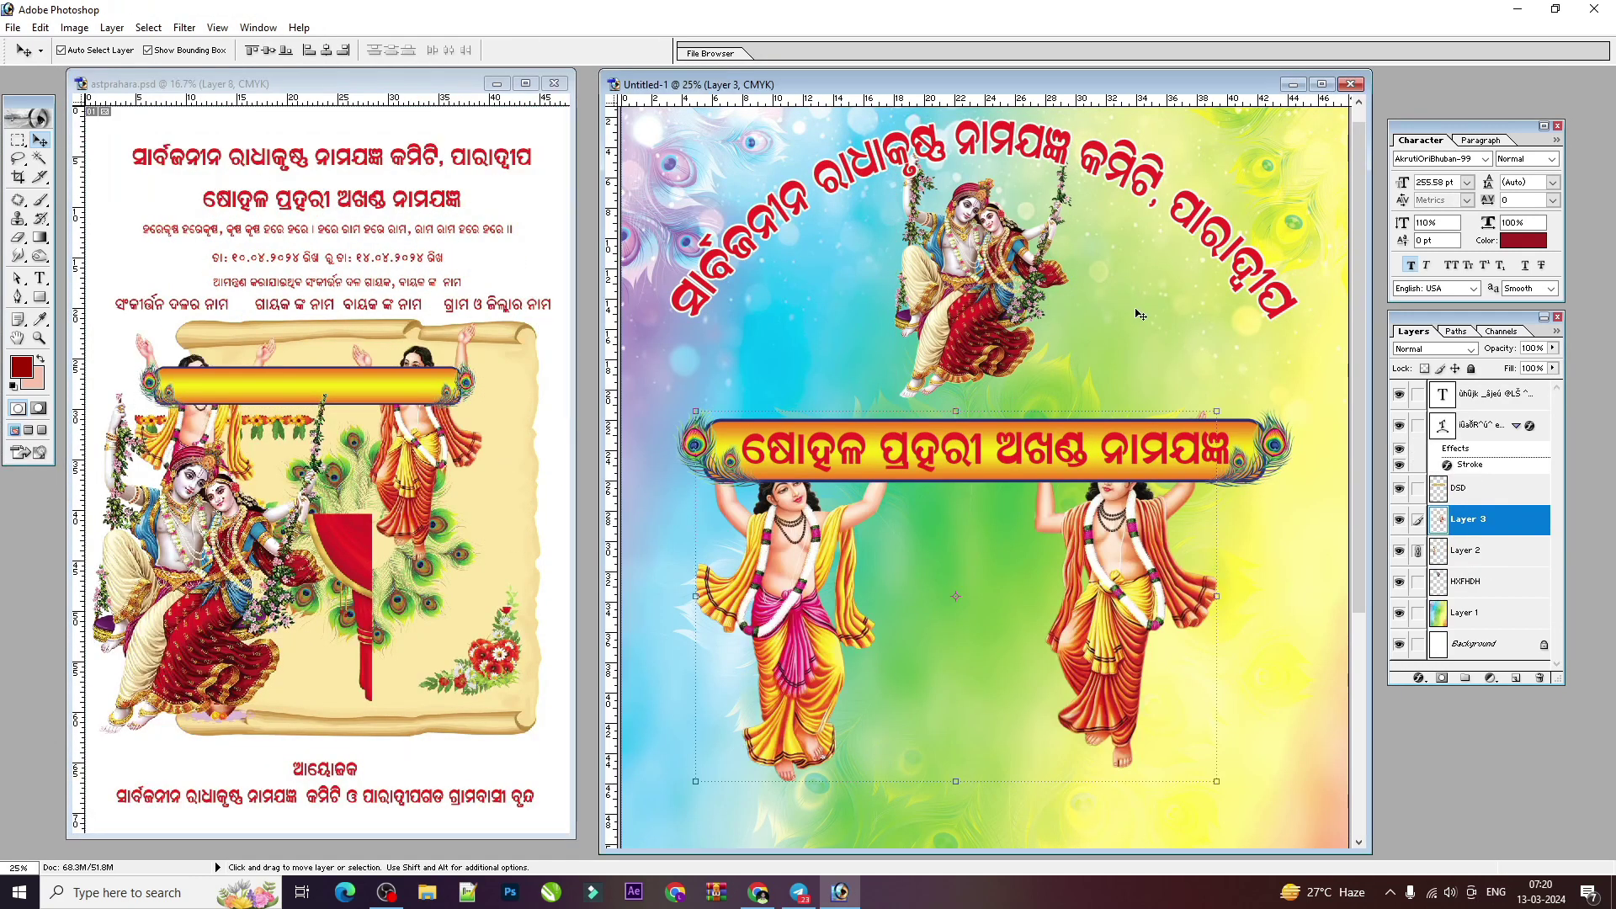
pyautogui.moveTo(1173, 627); pyautogui.dragTo(1174, 335)
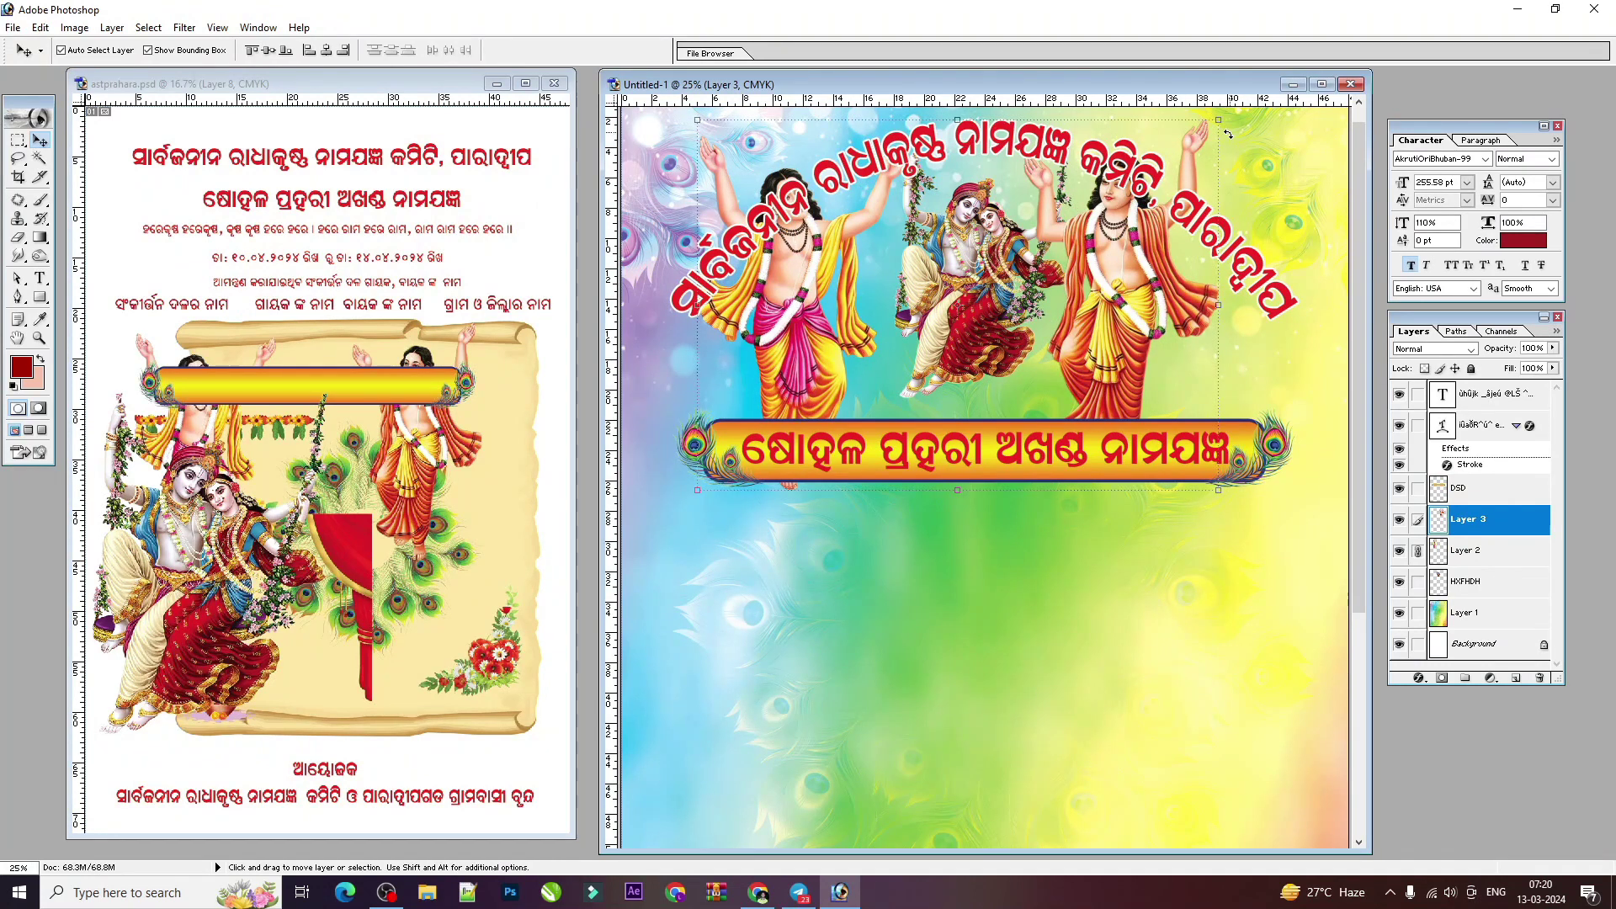
pyautogui.hotkey('ctrl', 'z')
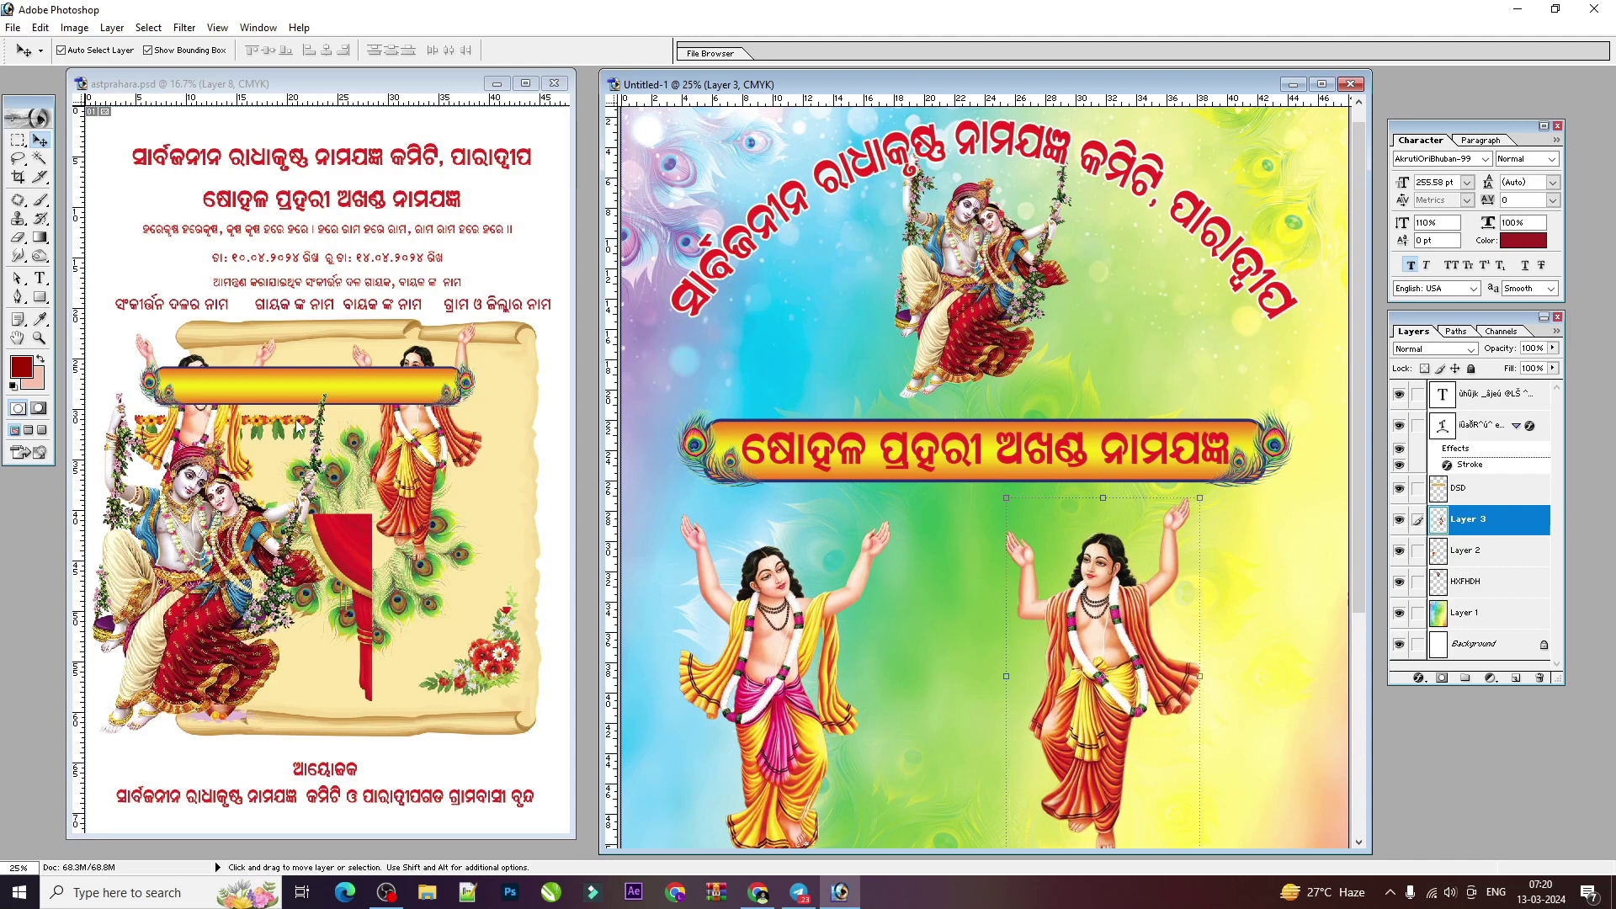
pyautogui.moveTo(1046, 786); pyautogui.dragTo(991, 786)
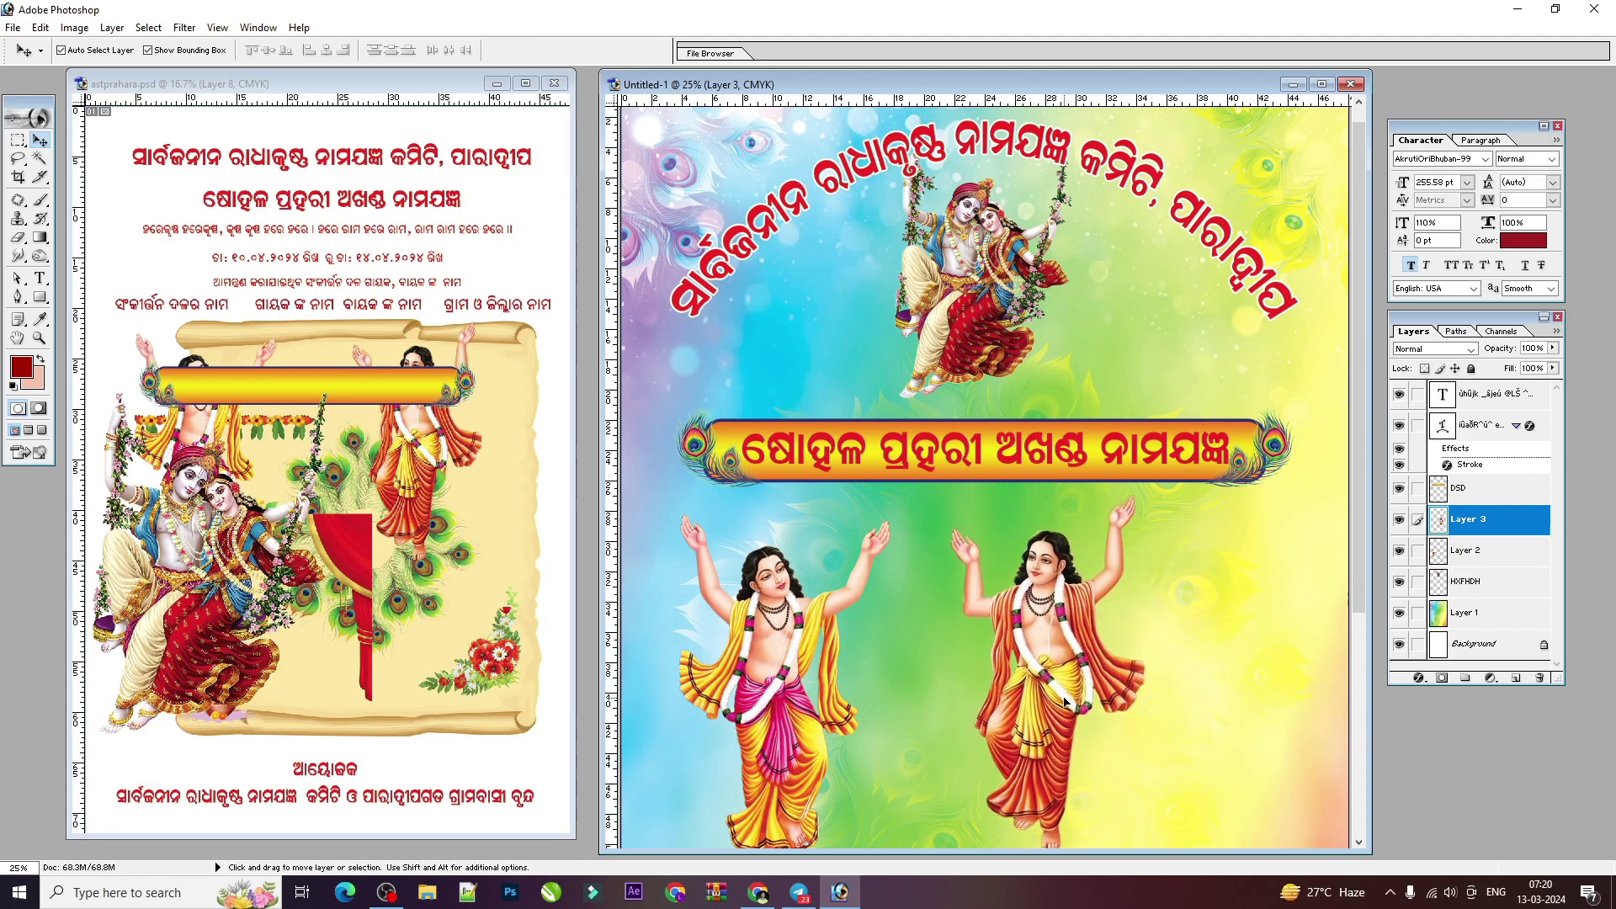
pyautogui.scroll(-3, 991, 785)
pyautogui.click(1321, 84)
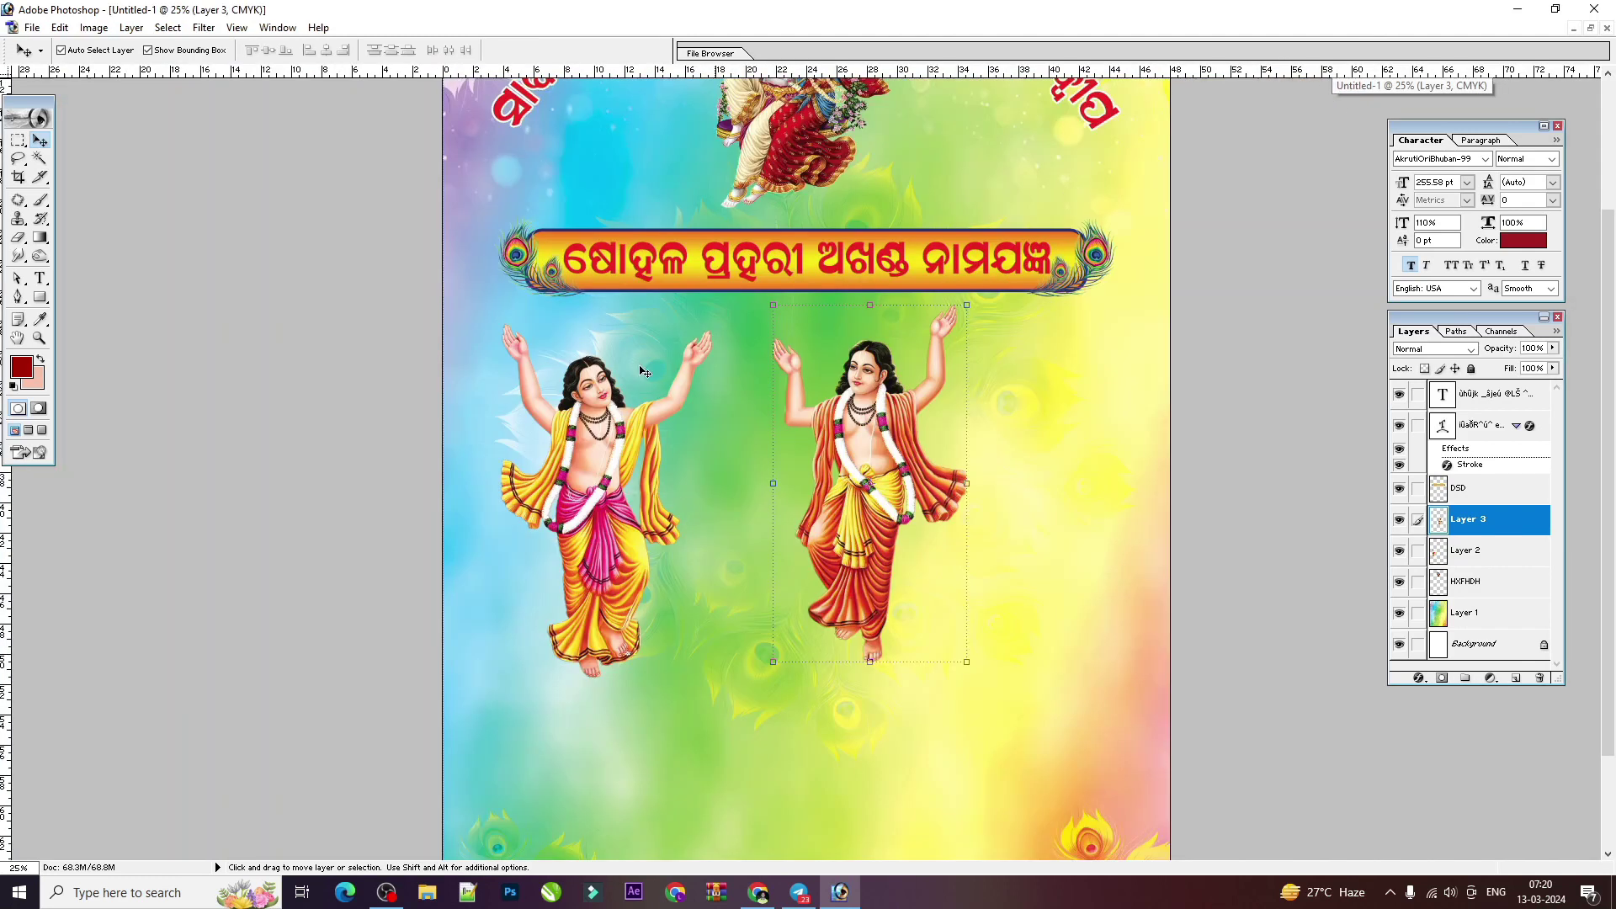
pyautogui.scroll(1, 593, 505)
# Step: Link the two devotee figures and scale them down to about 50%
pyautogui.click(1418, 550)
pyautogui.moveTo(760, 440); pyautogui.dragTo(816, 446)
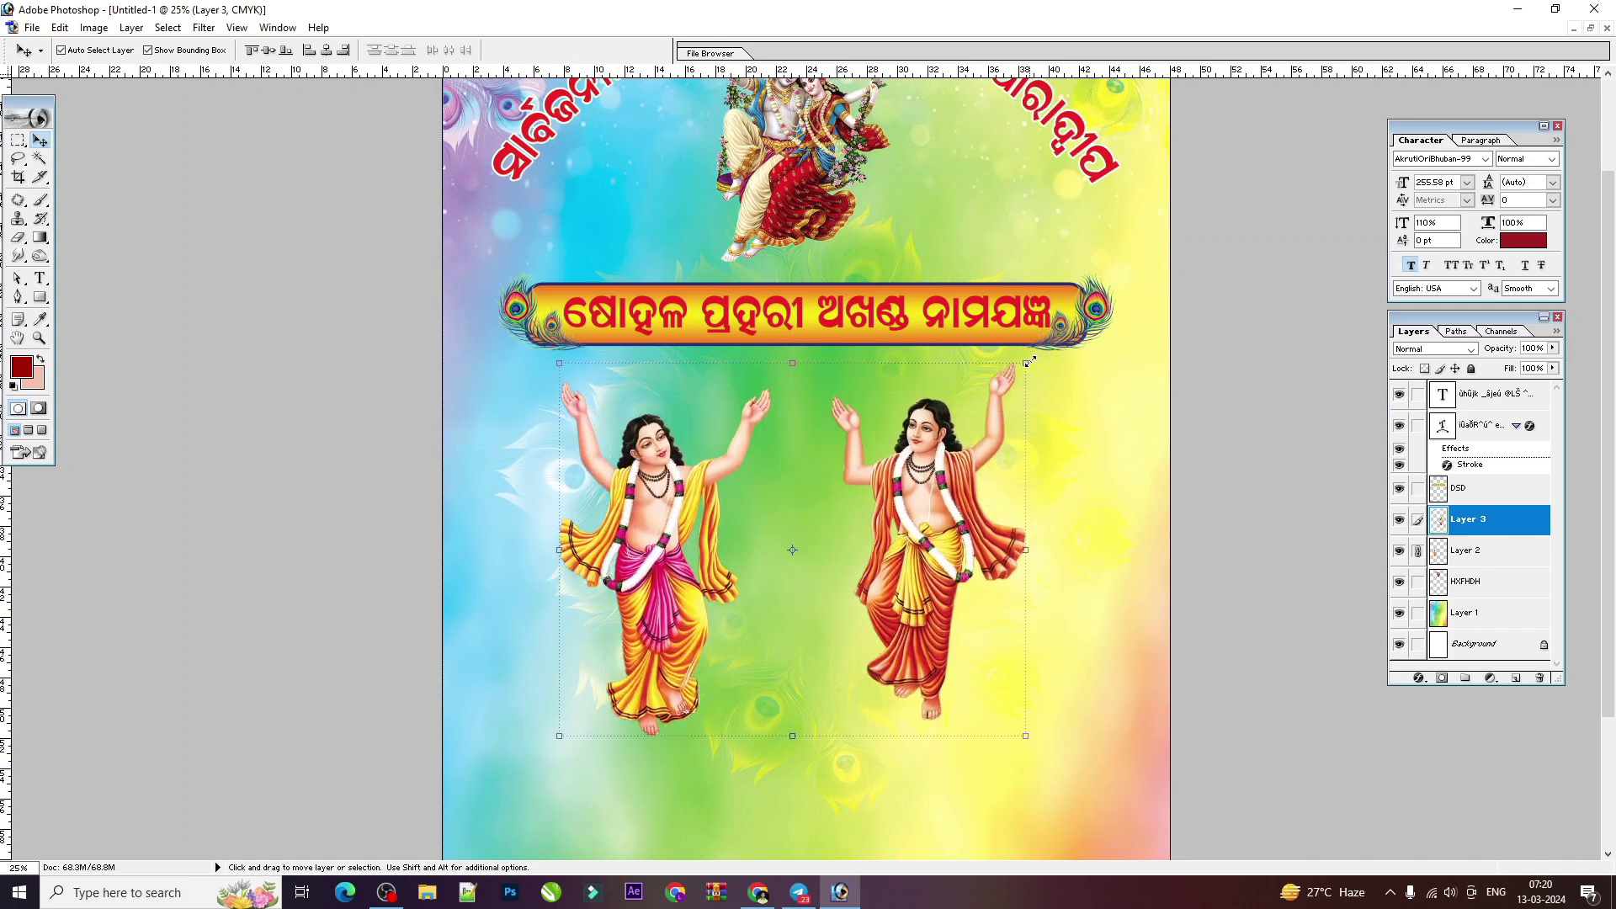
pyautogui.moveTo(1028, 360); pyautogui.dragTo(931, 438)
pyautogui.moveTo(978, 488); pyautogui.dragTo(1027, 536)
pyautogui.scroll(2, 1028, 536)
pyautogui.moveTo(883, 579); pyautogui.dragTo(830, 225)
pyautogui.moveTo(884, 164); pyautogui.dragTo(839, 170)
pyautogui.press('Up')
pyautogui.press('Up')
pyautogui.press('Up')
pyautogui.press('Up')
pyautogui.press('Up')
pyautogui.press('Up')
pyautogui.press('Up')
pyautogui.press('Up')
pyautogui.press('Up')
pyautogui.press('Up')
pyautogui.press('Up')
pyautogui.press('Up')
pyautogui.press('Left')
pyautogui.press('Left')
pyautogui.press('Left')
pyautogui.press('Left')
pyautogui.press('Left')
pyautogui.press('Left')
pyautogui.press('Left')
pyautogui.press('Left')
pyautogui.press('Left')
pyautogui.press('Left')
pyautogui.press('Left')
pyautogui.press('Left')
pyautogui.moveTo(802, 221); pyautogui.dragTo(796, 222)
pyautogui.press('Return')
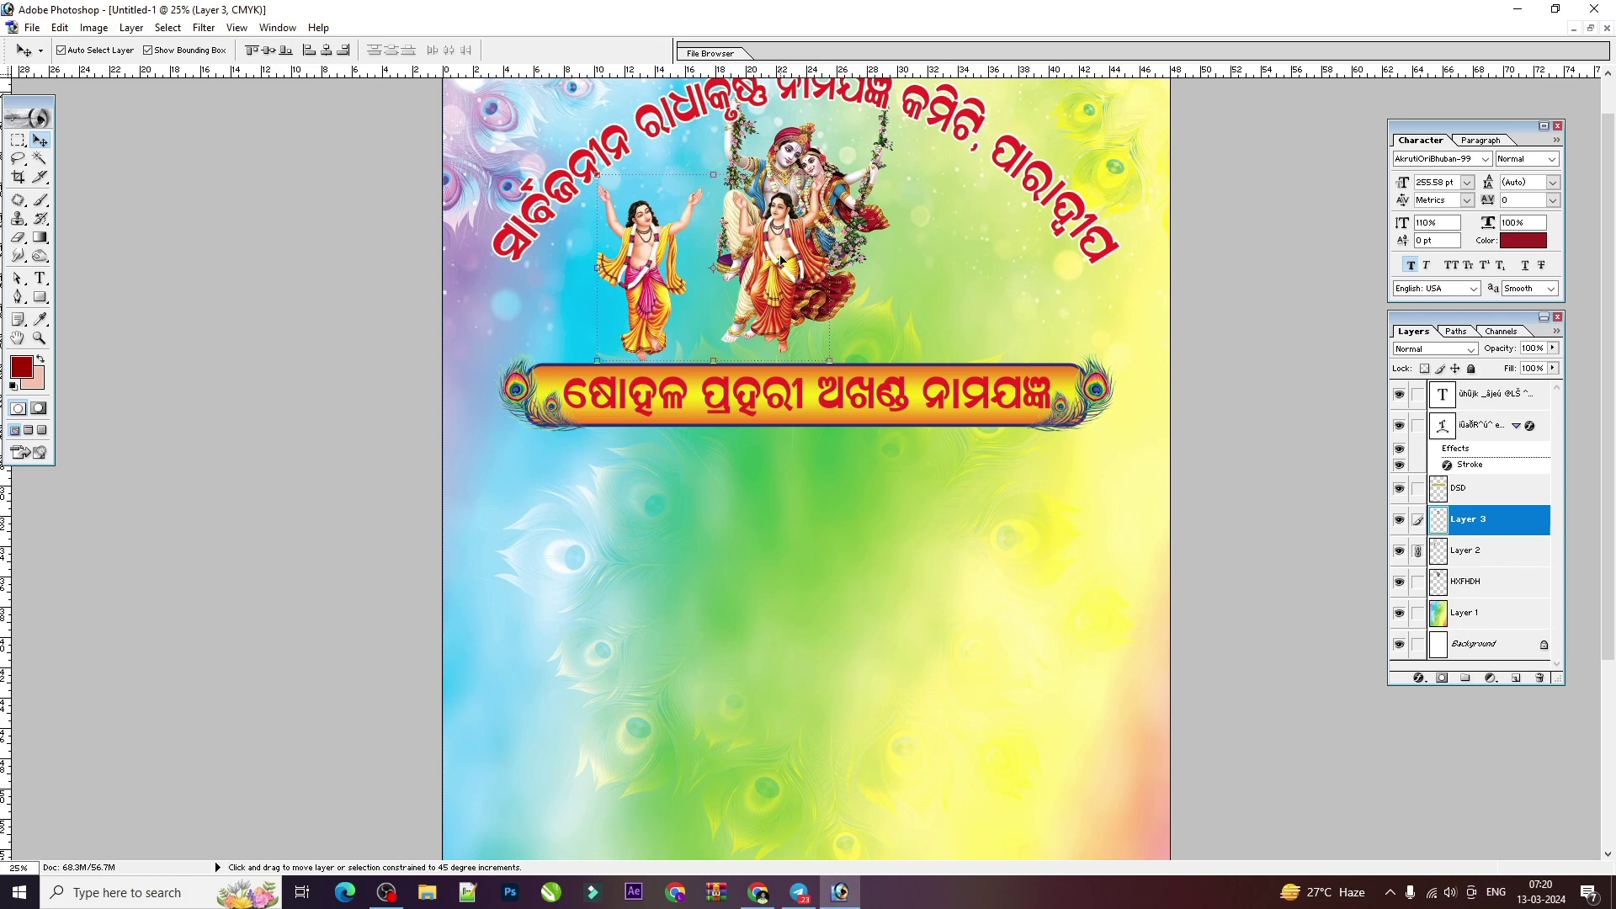
# Step: Align the figures' tops, lower them slightly, and carry one to the swing's right
pyautogui.click(1418, 550)
pyautogui.keyDown('shift'); pyautogui.click(645, 235); pyautogui.keyUp('shift')
pyautogui.click(253, 51)
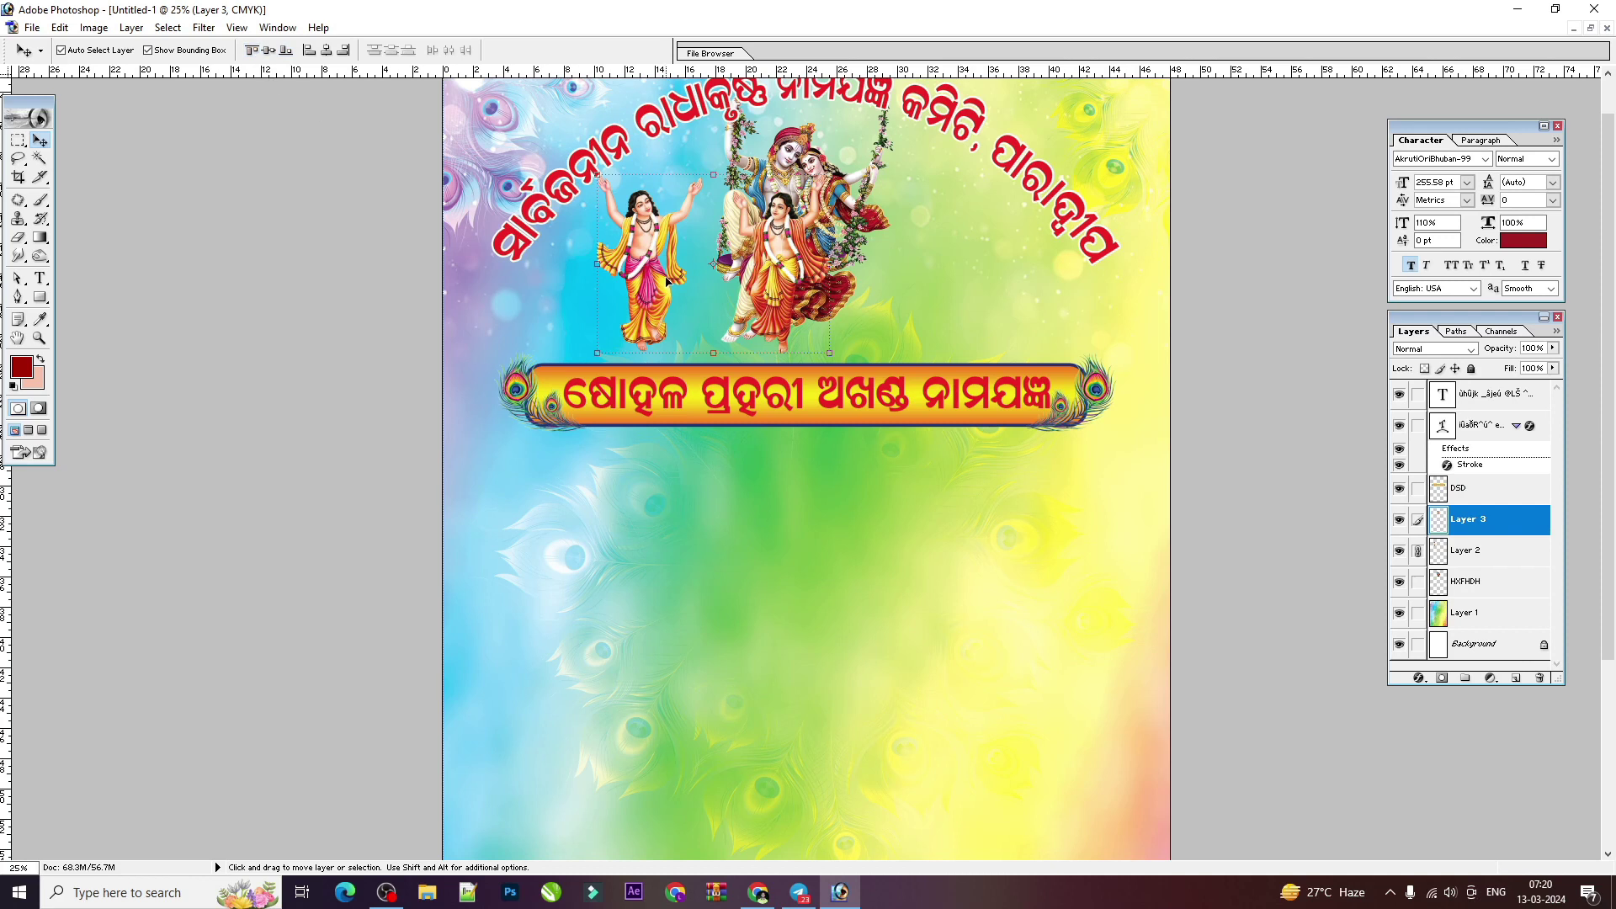
pyautogui.moveTo(651, 257); pyautogui.dragTo(651, 263)
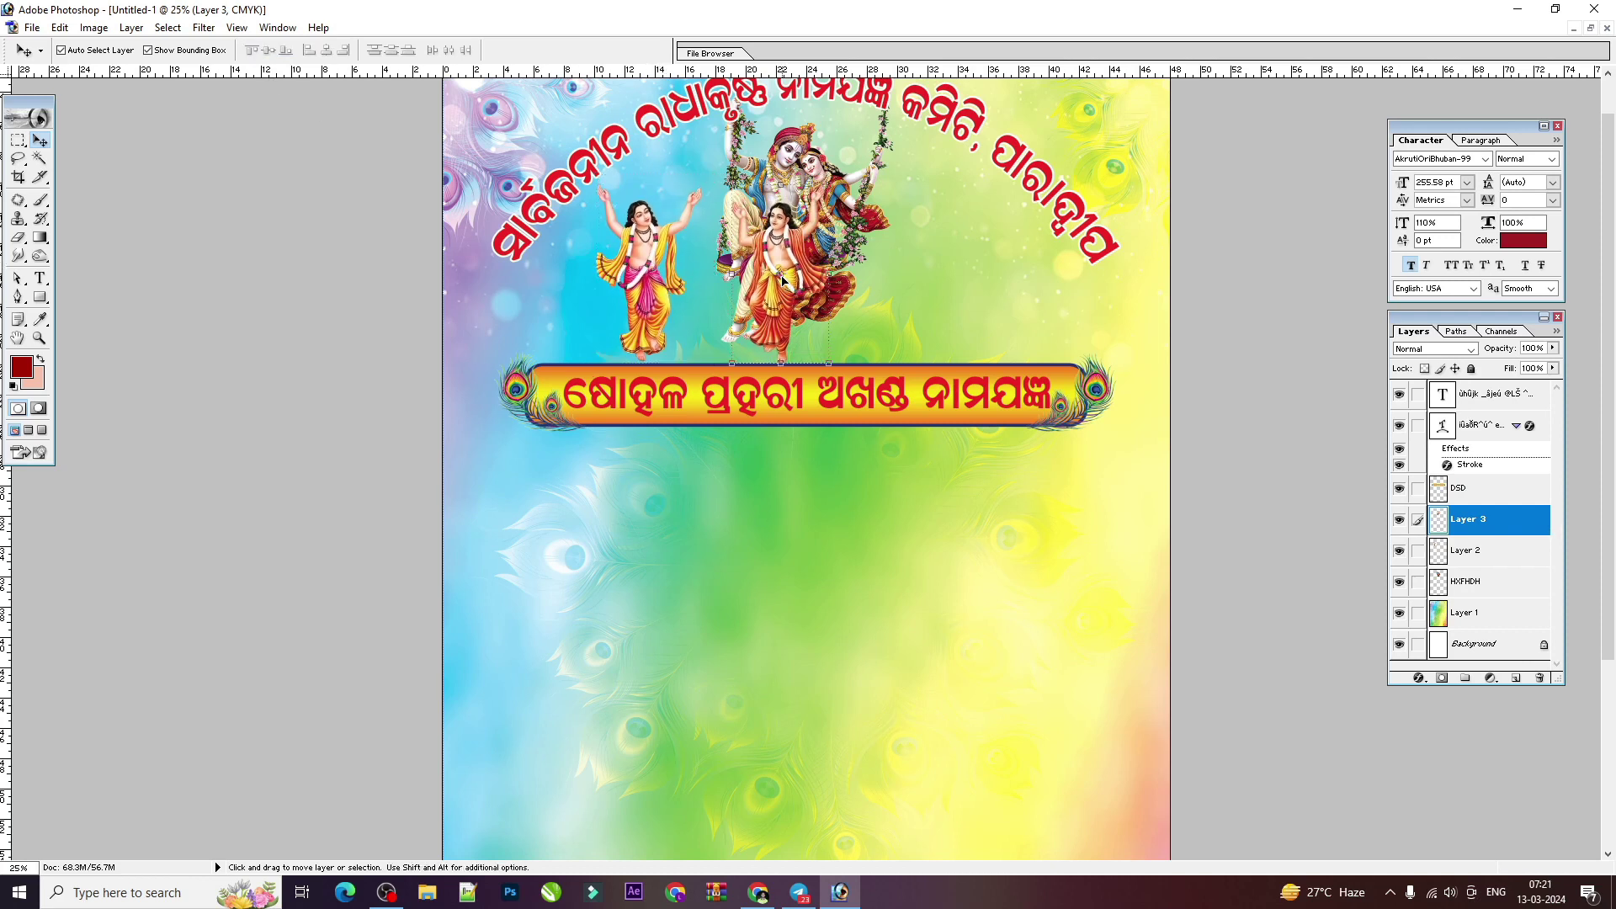
pyautogui.moveTo(781, 275); pyautogui.dragTo(965, 269)
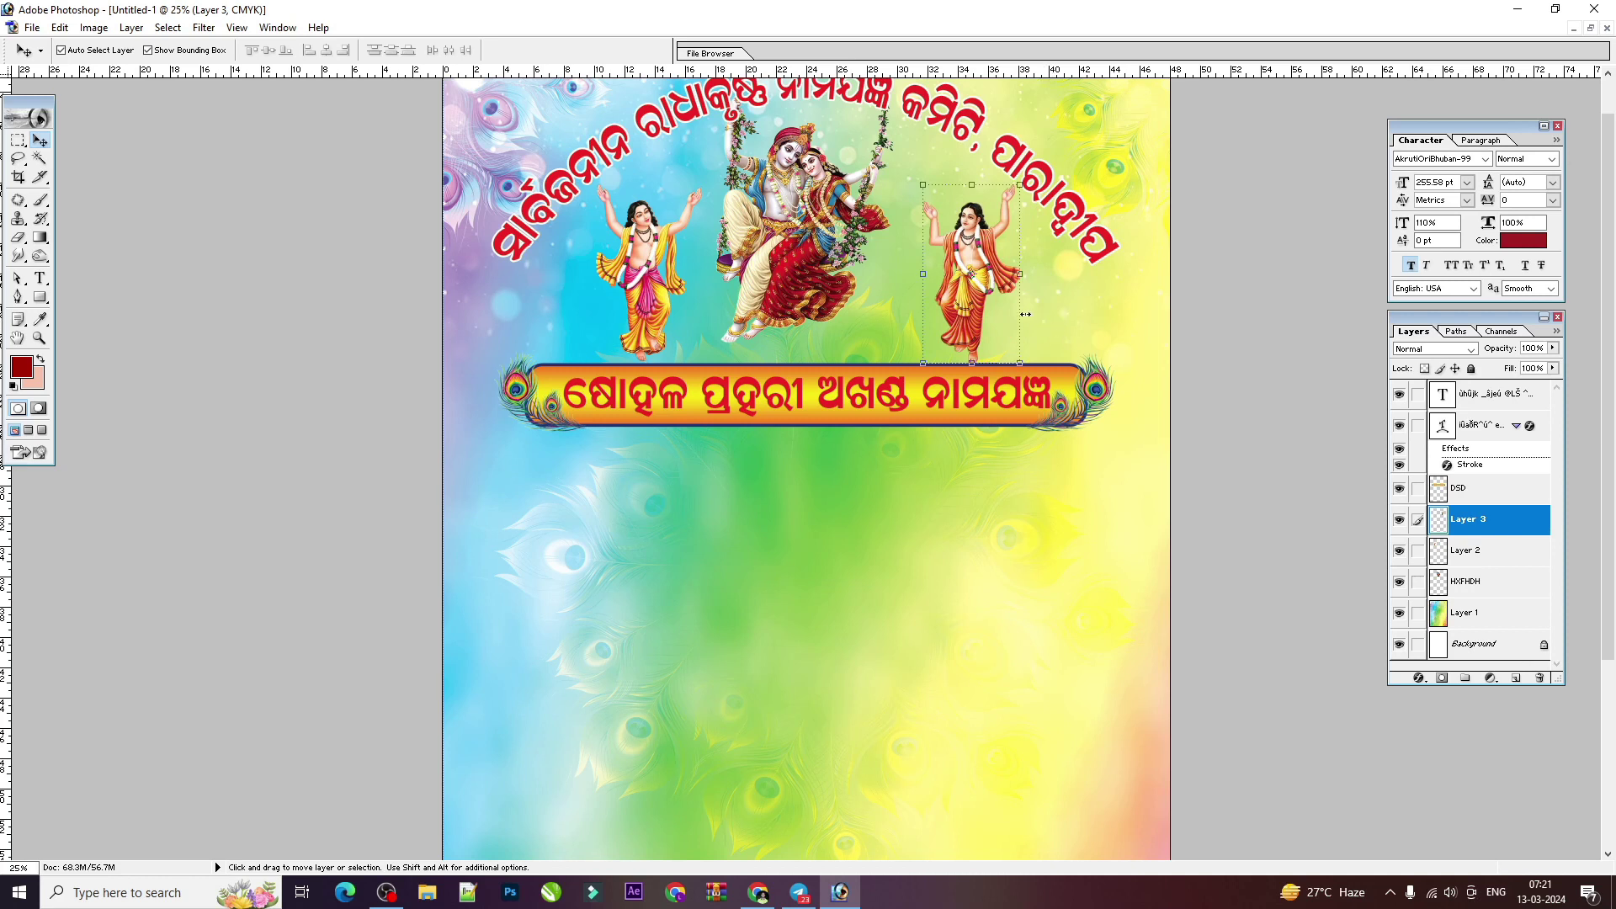
# Step: Check the left figure, right figure and gradient background layers, then tile both flyer windows
pyautogui.click(632, 276)
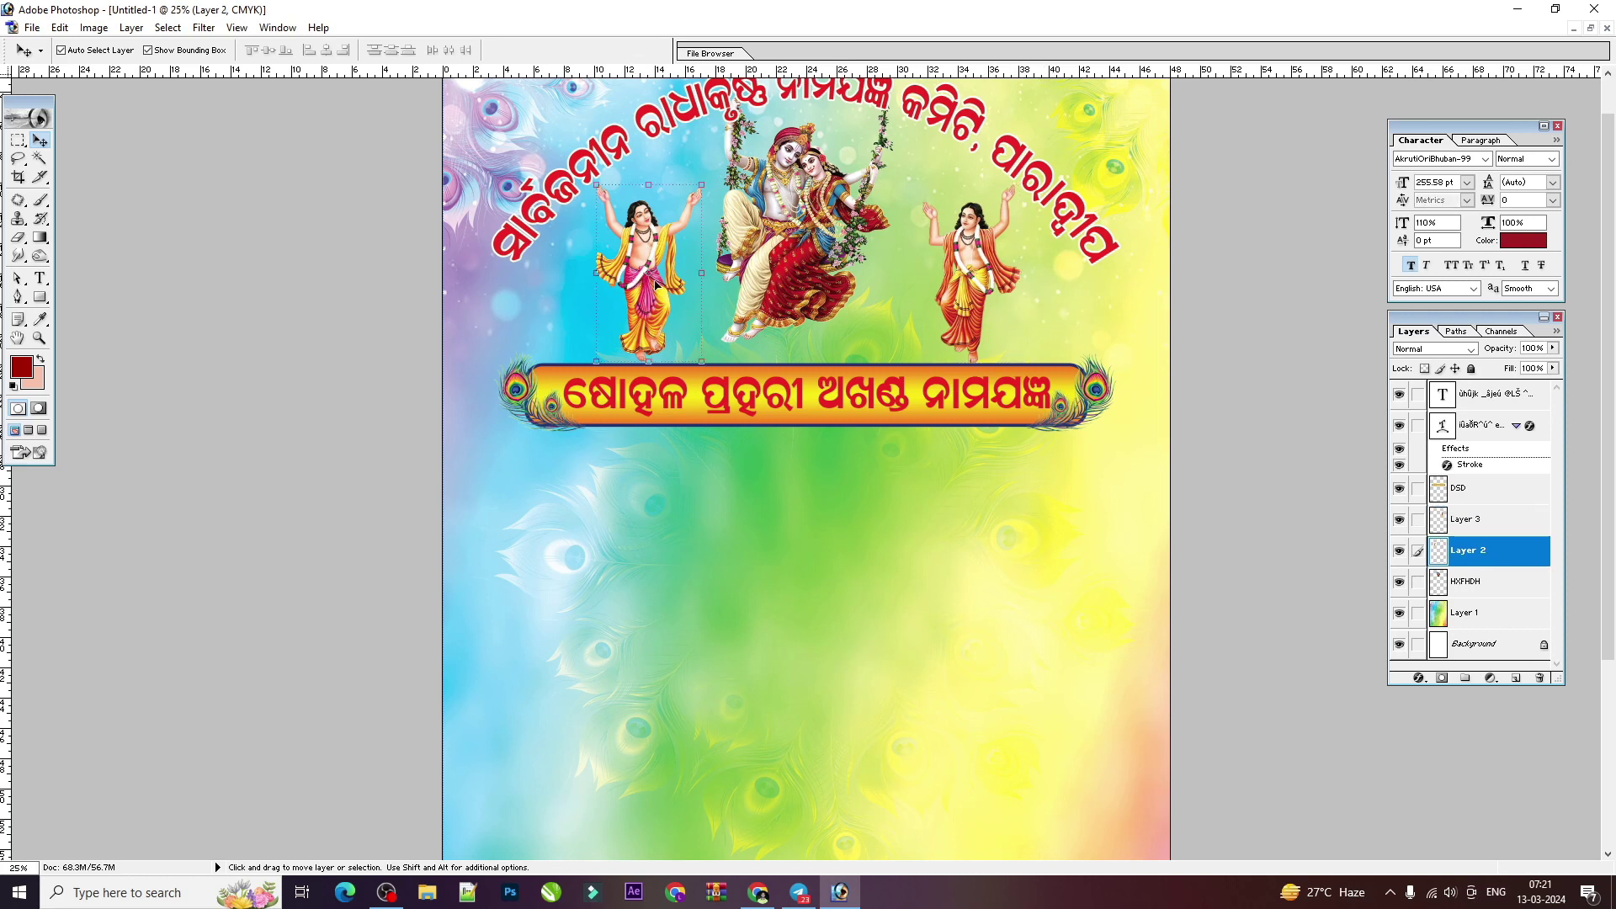
pyautogui.click(948, 290)
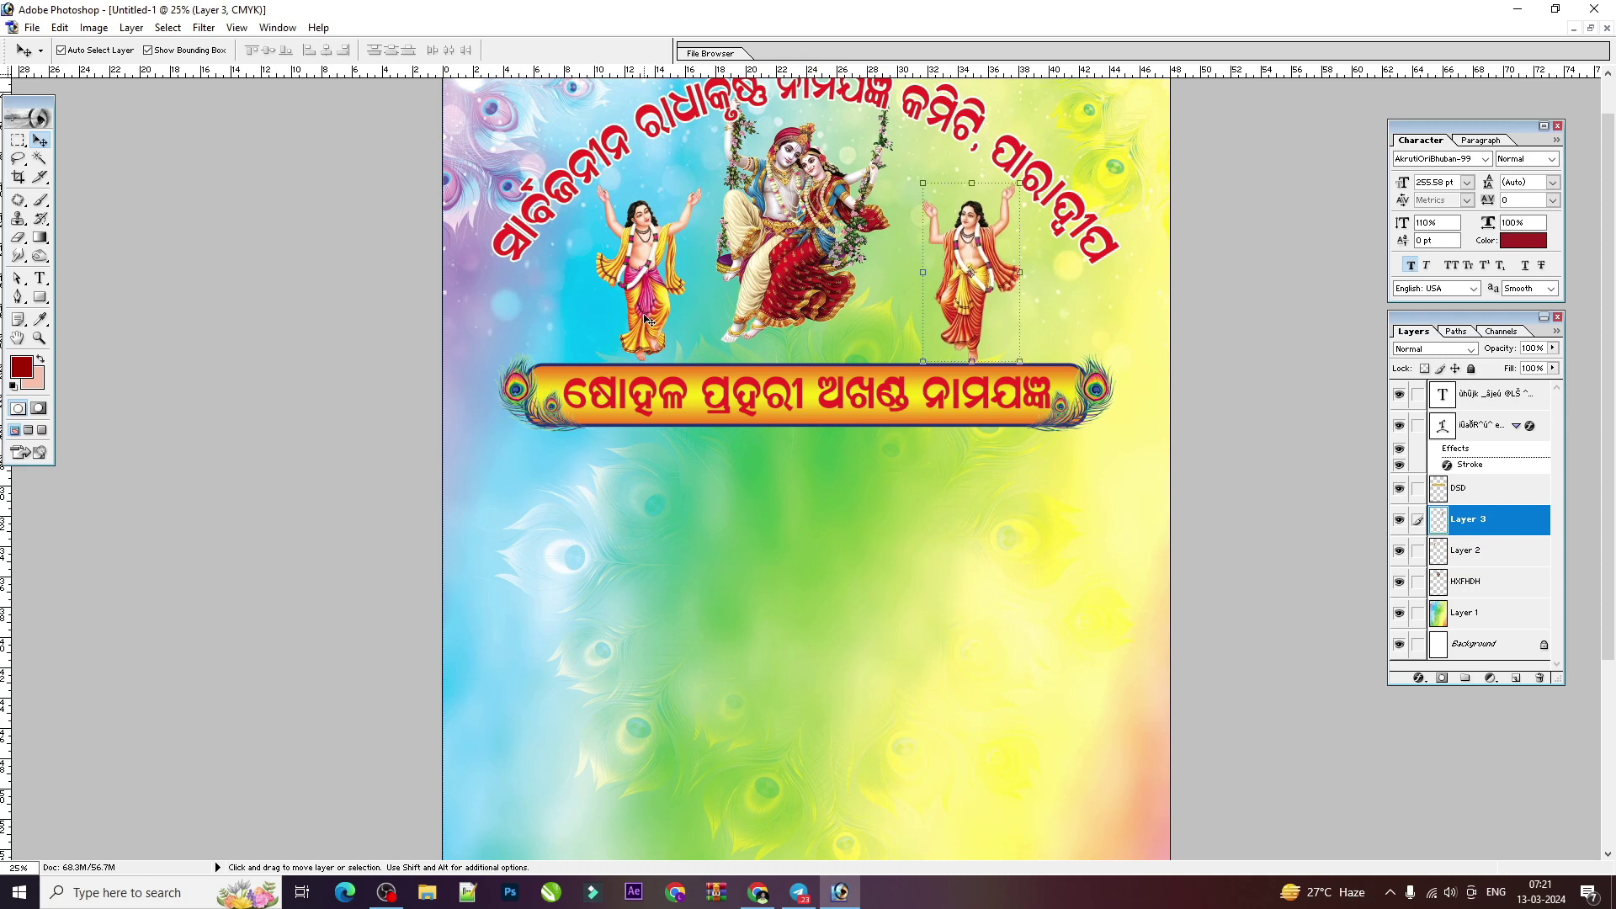
pyautogui.click(1028, 526)
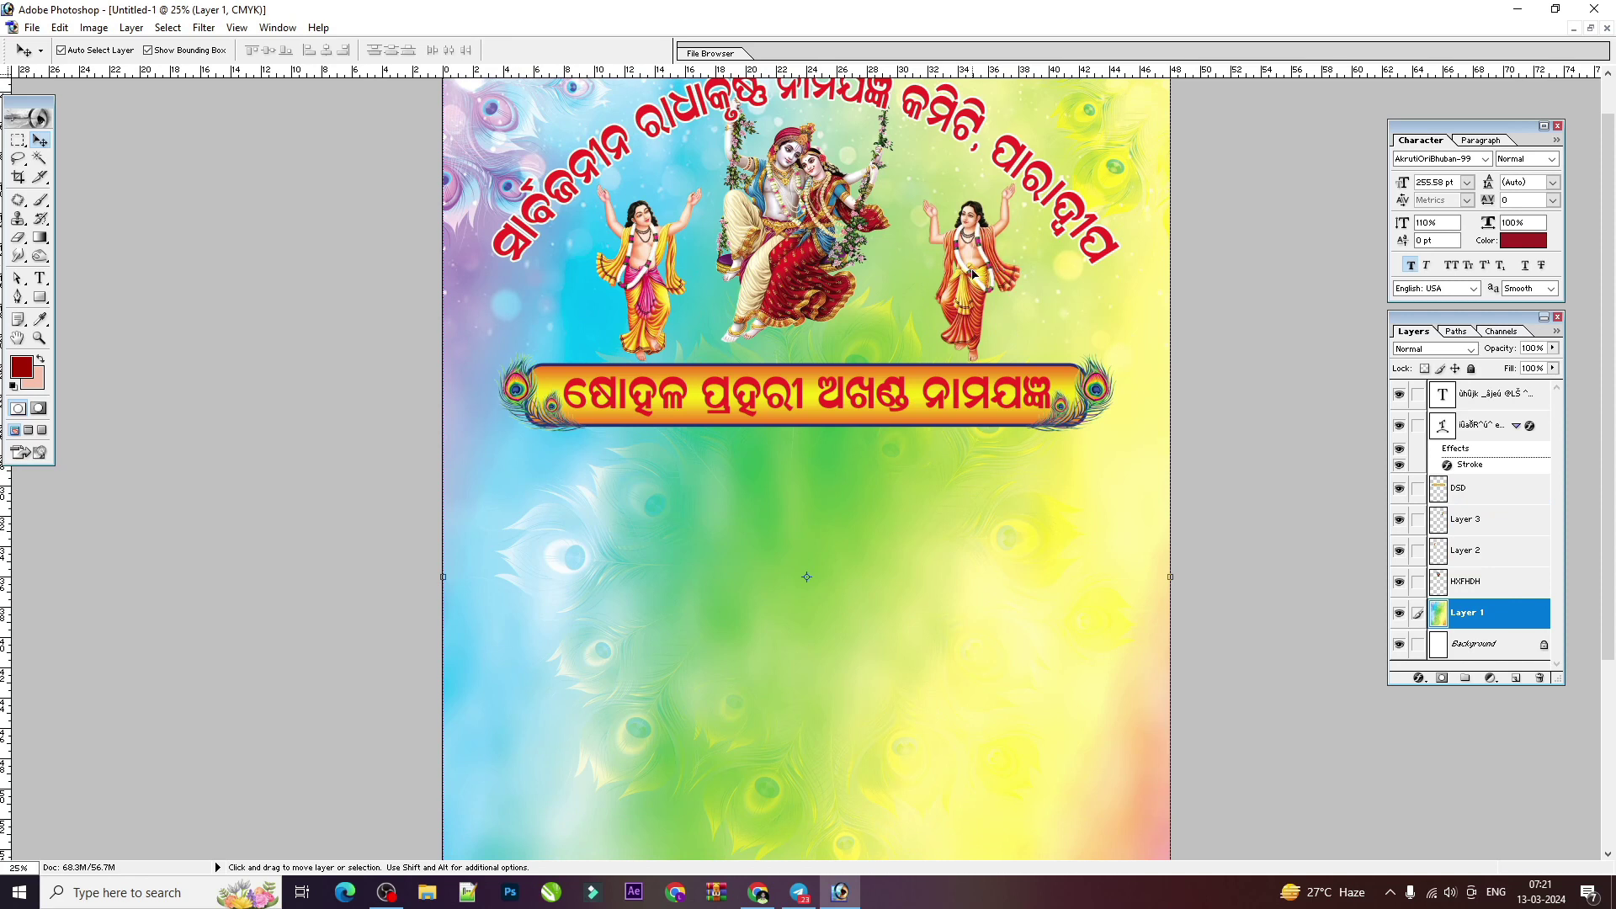
pyautogui.scroll(-2, 722, 490)
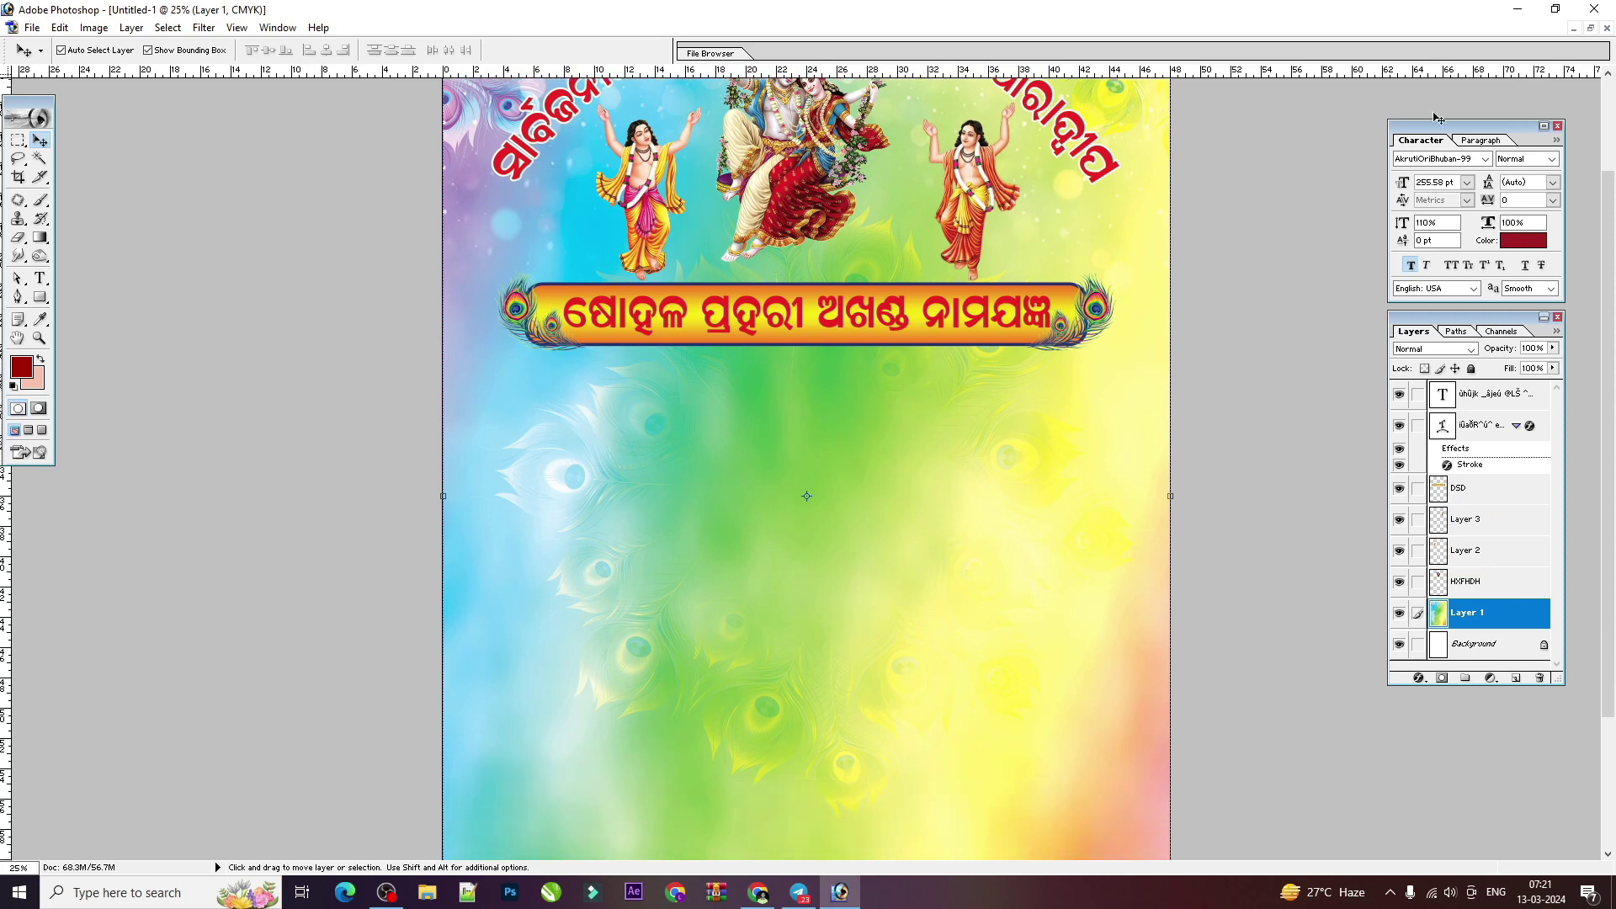
pyautogui.click(1589, 30)
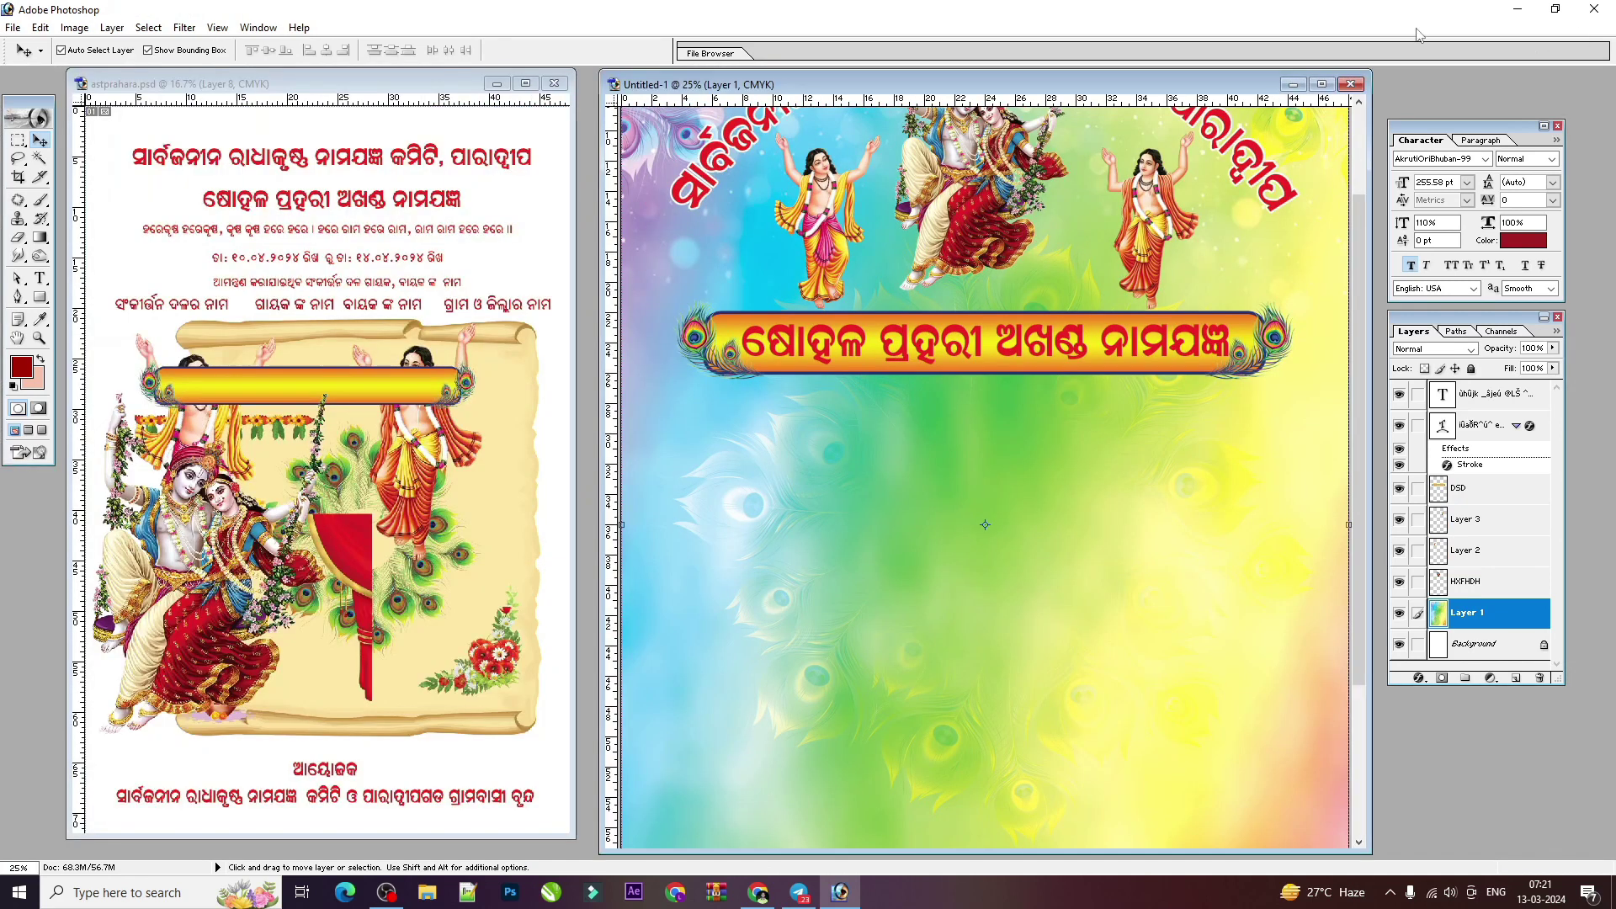
# Step: Copy the red mantra line into the flyer, place it at the top, and shrink it
pyautogui.click(400, 236)
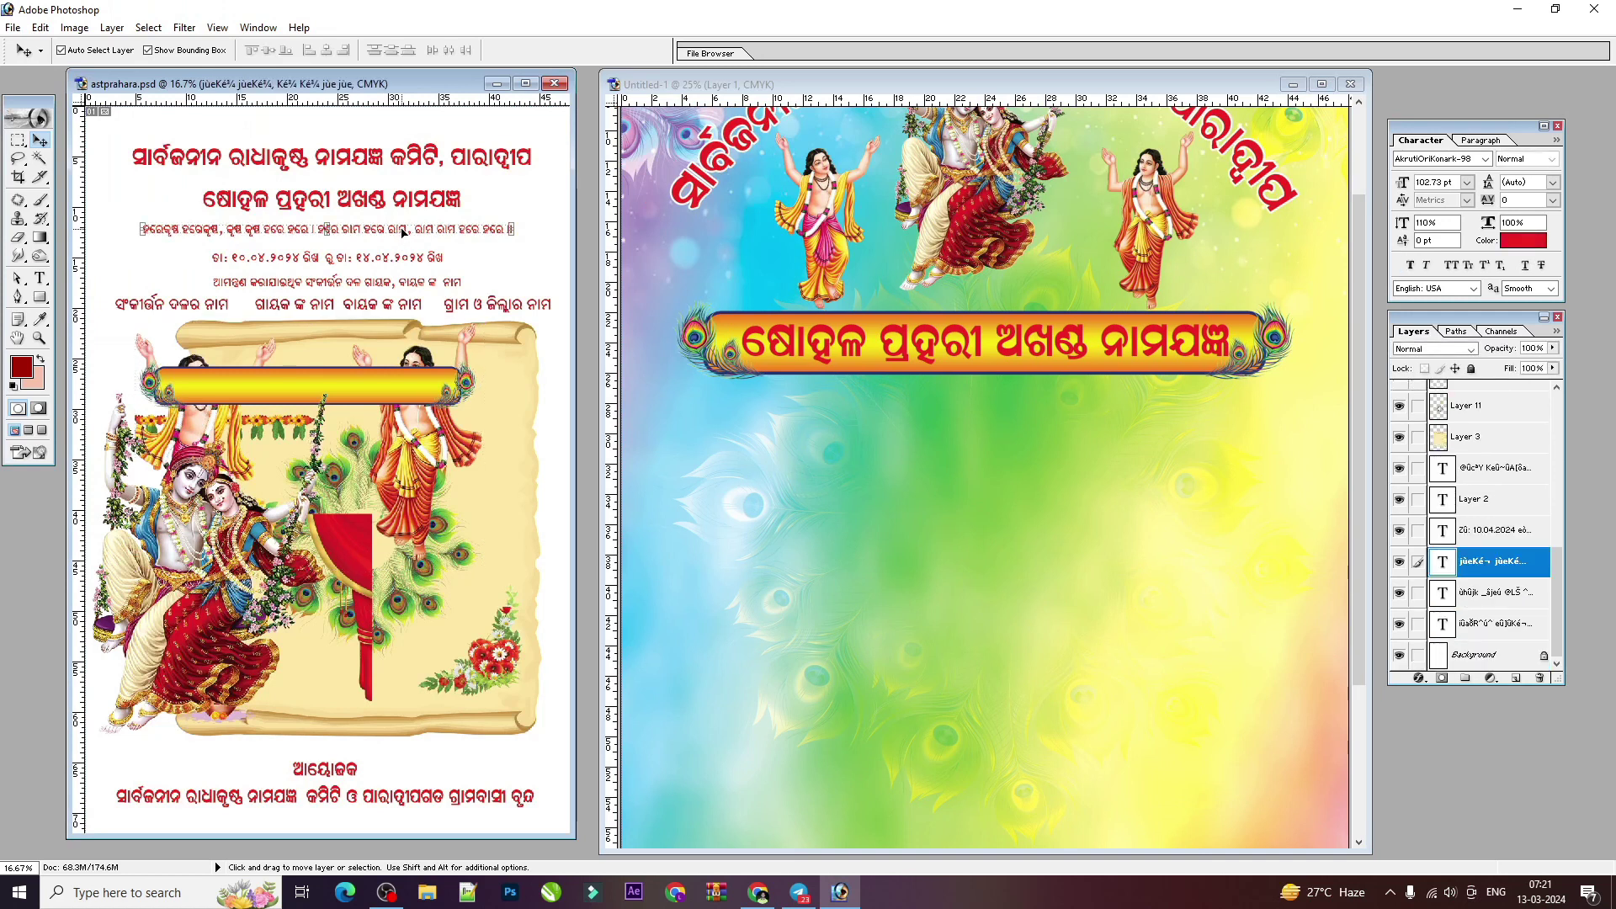
pyautogui.moveTo(405, 236); pyautogui.dragTo(1095, 427)
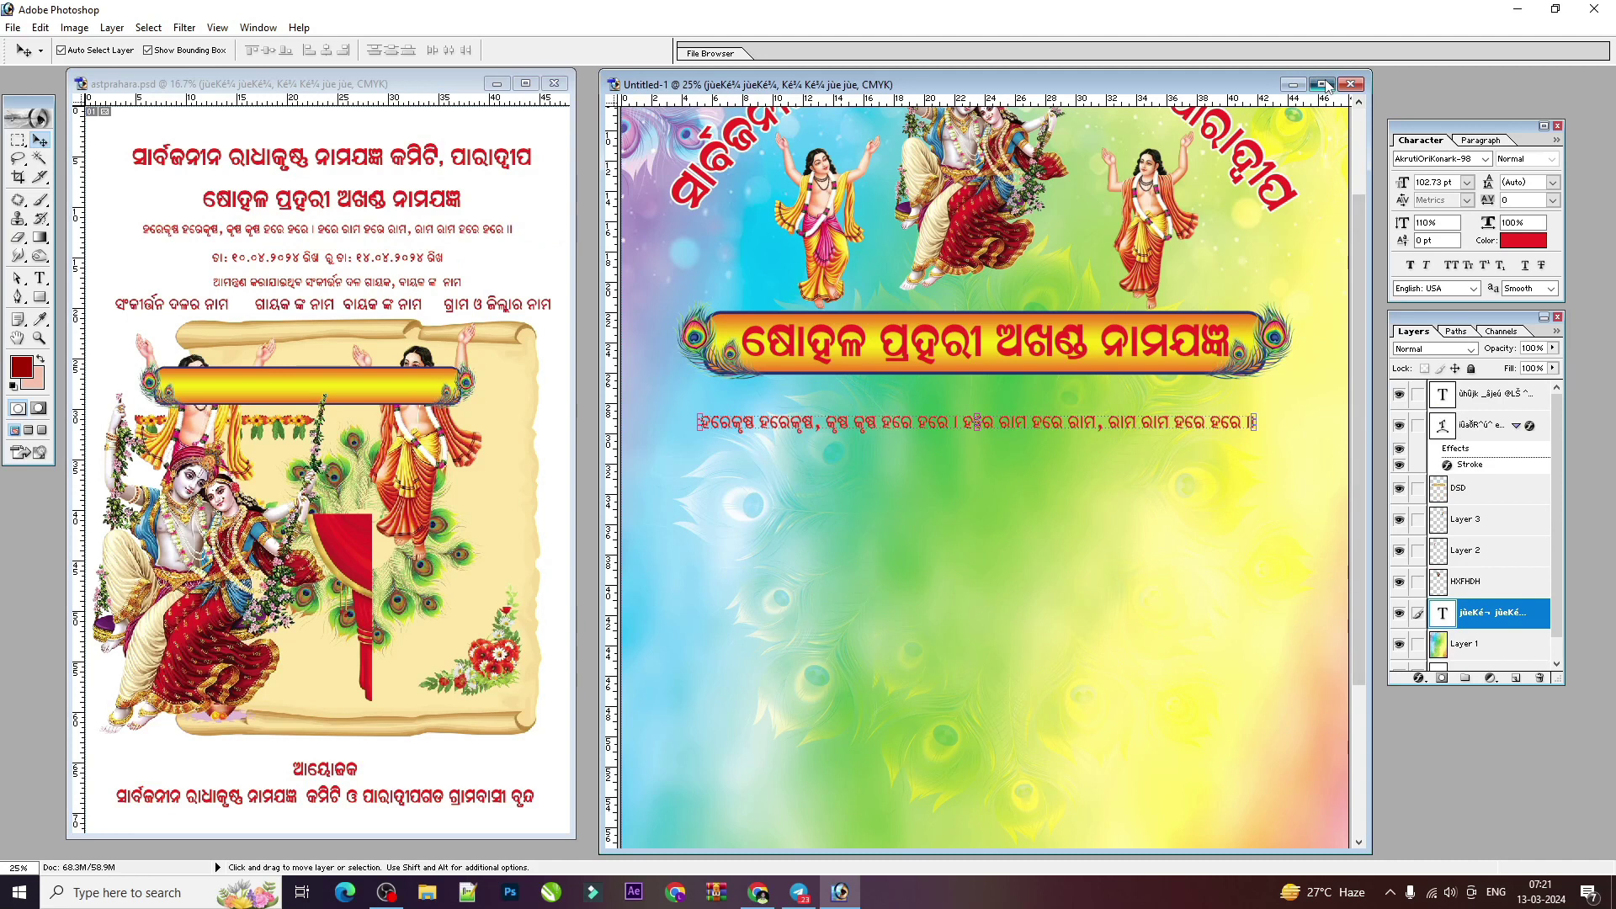
pyautogui.click(1321, 85)
pyautogui.hotkey('ctrl', '+')
pyautogui.hotkey('ctrl', '-')
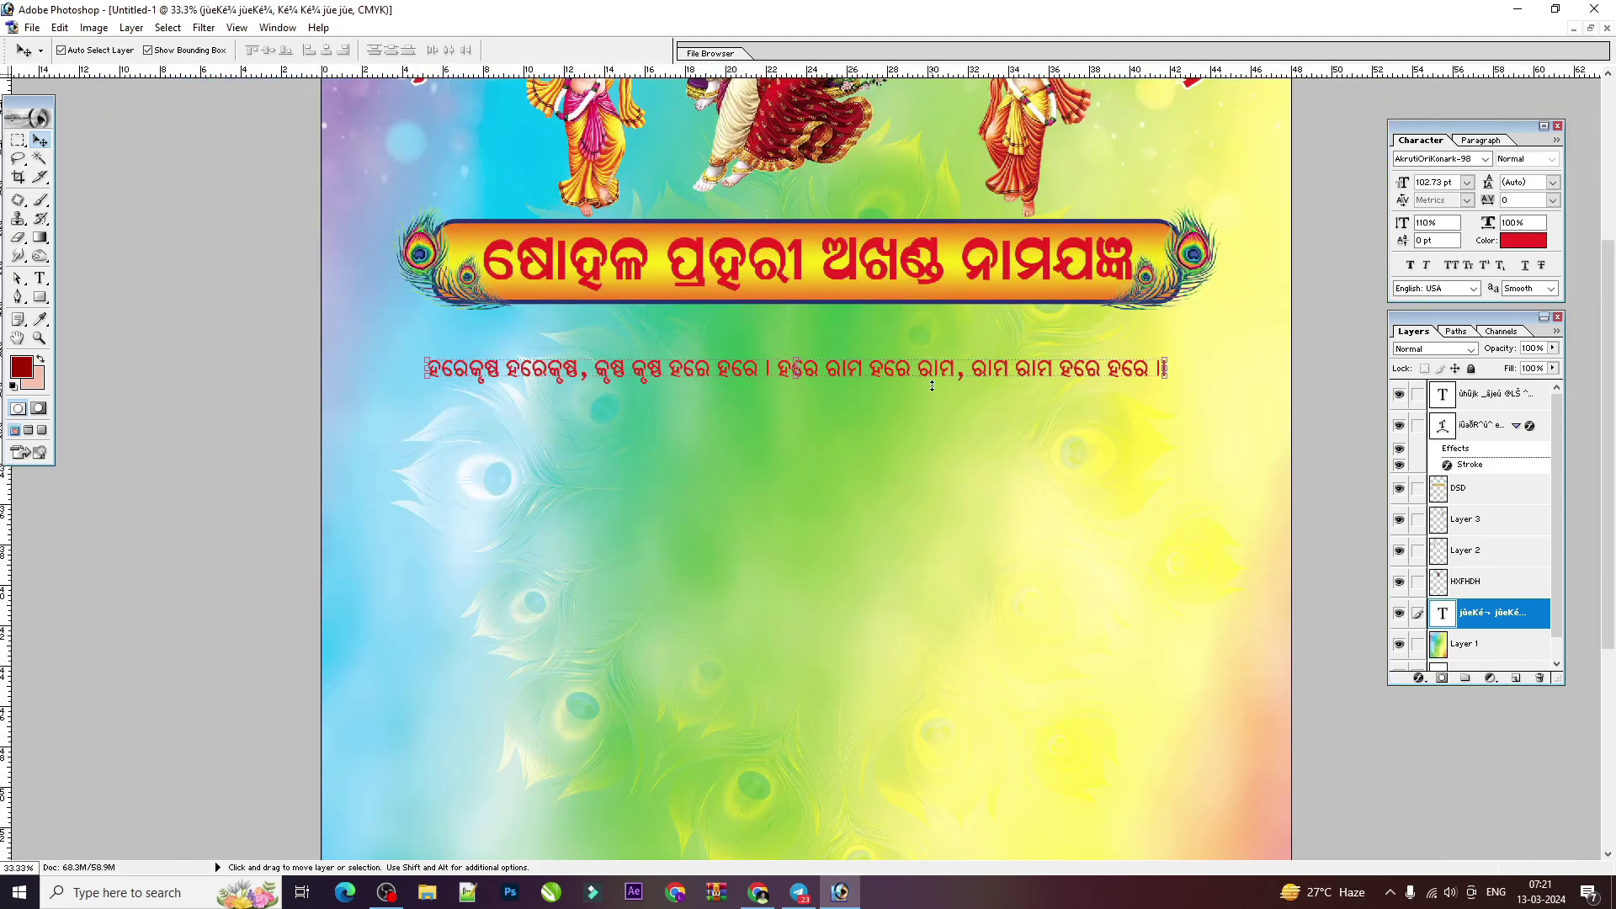
pyautogui.scroll(6, 932, 385)
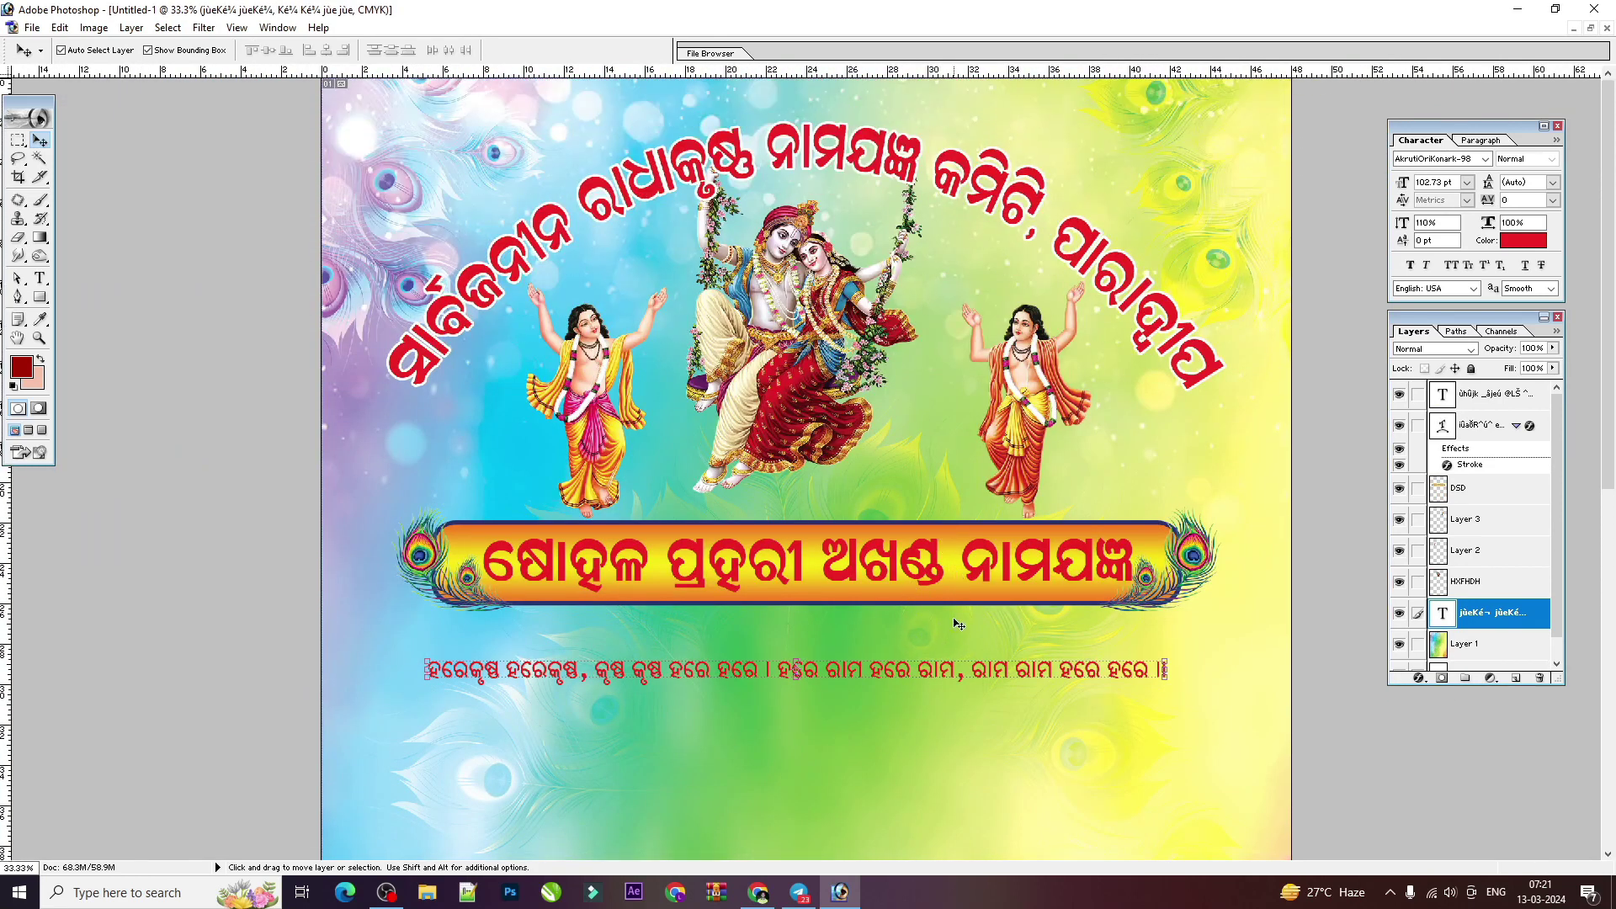
pyautogui.moveTo(924, 660); pyautogui.dragTo(914, 101)
pyautogui.moveTo(1162, 115); pyautogui.dragTo(1105, 110)
pyautogui.press('Return')
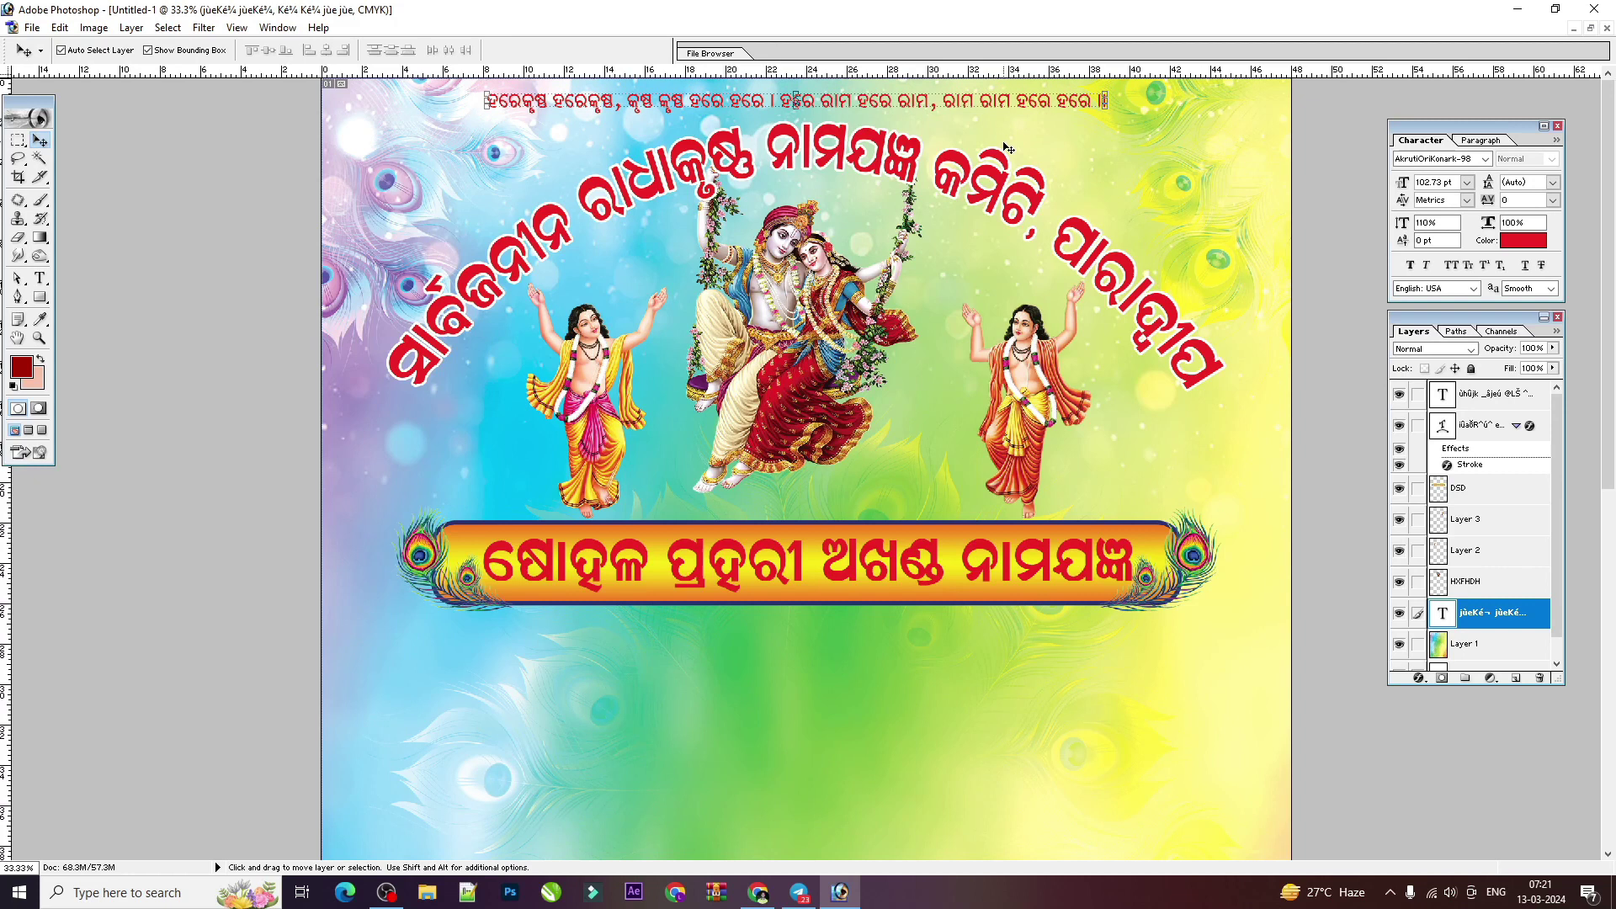
pyautogui.moveTo(1006, 101); pyautogui.dragTo(1006, 108)
# Step: Lower the arched title and the swing image slightly
pyautogui.click(995, 202)
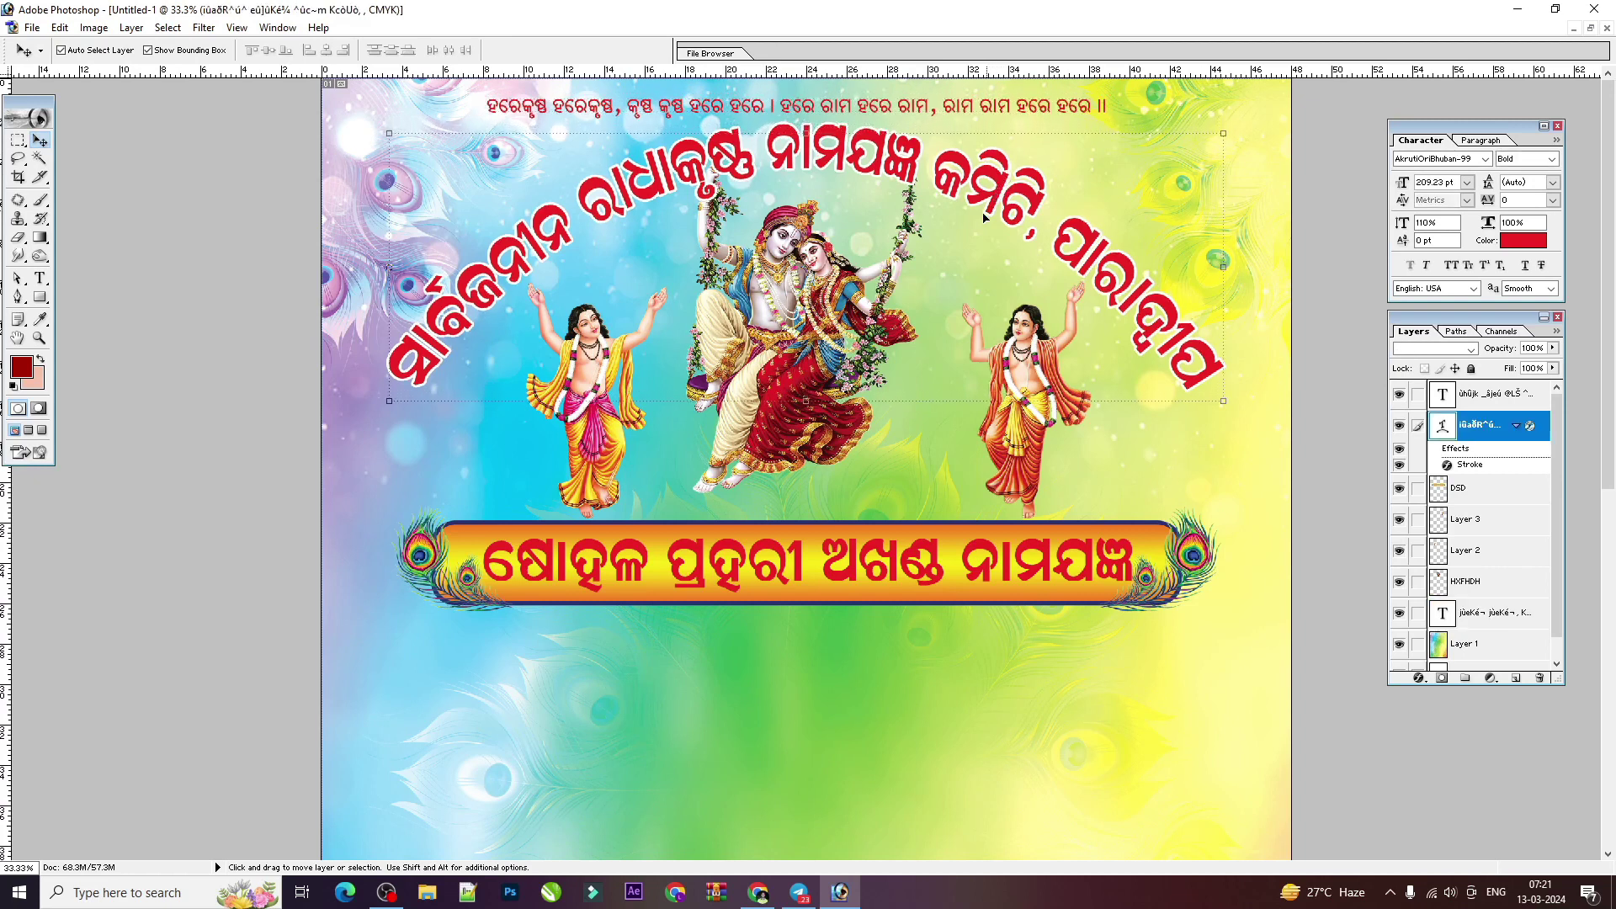
pyautogui.hotkey('shift', 'Down')
pyautogui.hotkey('shift', 'Down')
pyautogui.hotkey('shift', 'Down')
pyautogui.hotkey('shift', 'Down')
pyautogui.hotkey('shift', 'Down')
pyautogui.hotkey('shift', 'Up')
pyautogui.hotkey('shift', 'Up')
pyautogui.hotkey('shift', 'Up')
pyautogui.hotkey('shift', 'Up')
pyautogui.hotkey('shift', 'Up')
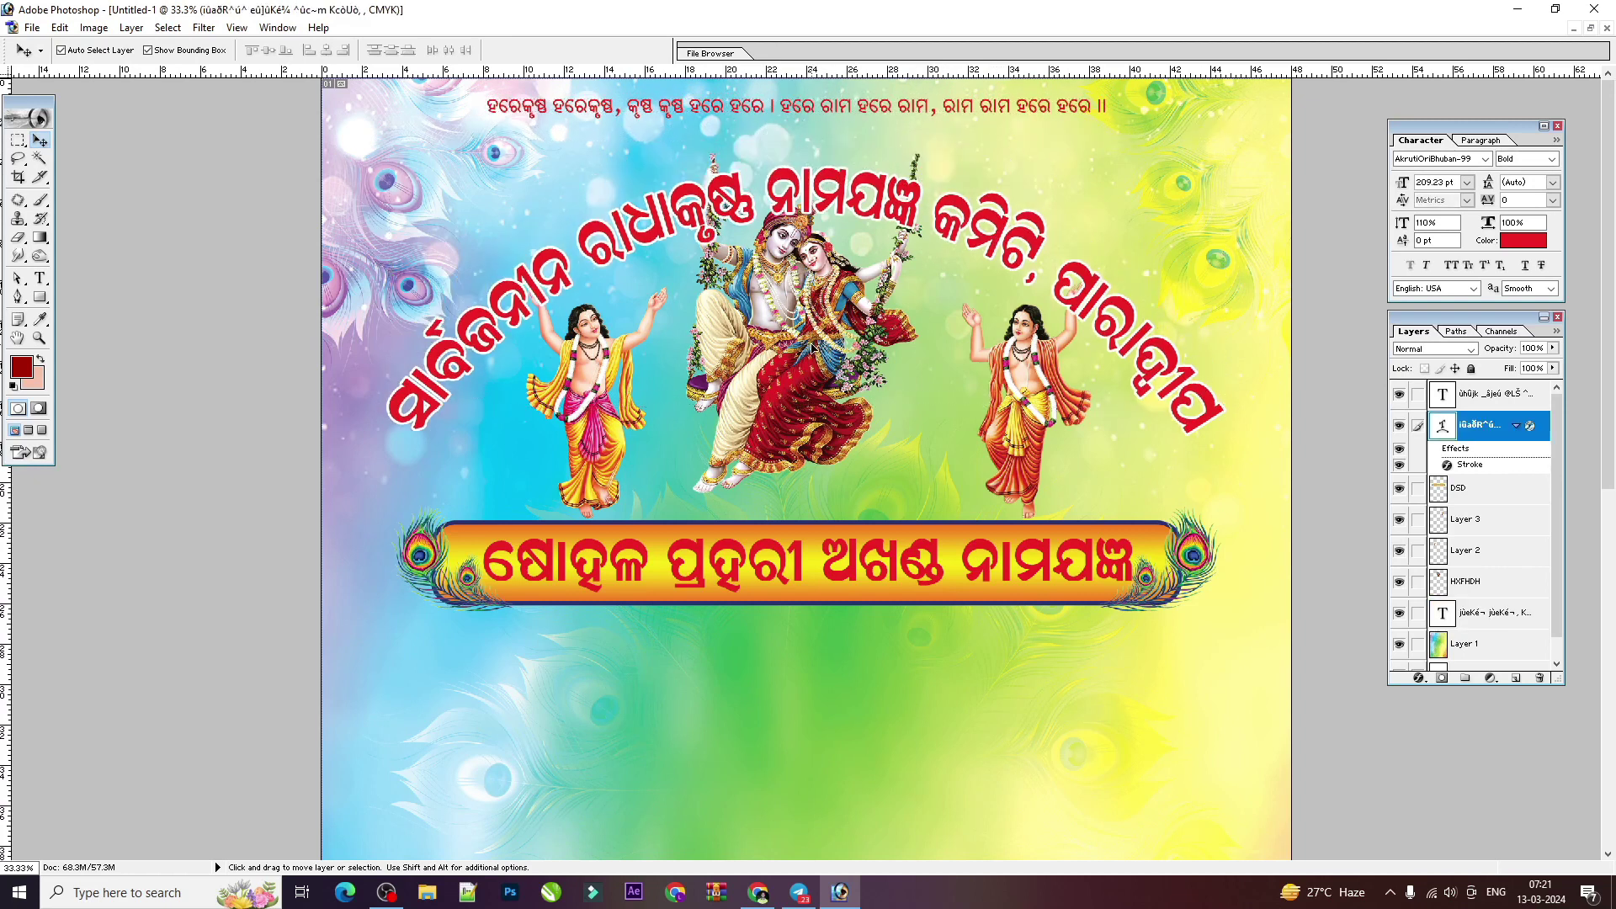
pyautogui.hotkey('shift', 'Down')
pyautogui.hotkey('shift', 'Down')
pyautogui.hotkey('shift', 'Down')
pyautogui.hotkey('shift', 'Down')
pyautogui.hotkey('shift', 'Down')
pyautogui.hotkey('shift', 'Down')
pyautogui.moveTo(808, 312); pyautogui.dragTo(810, 318)
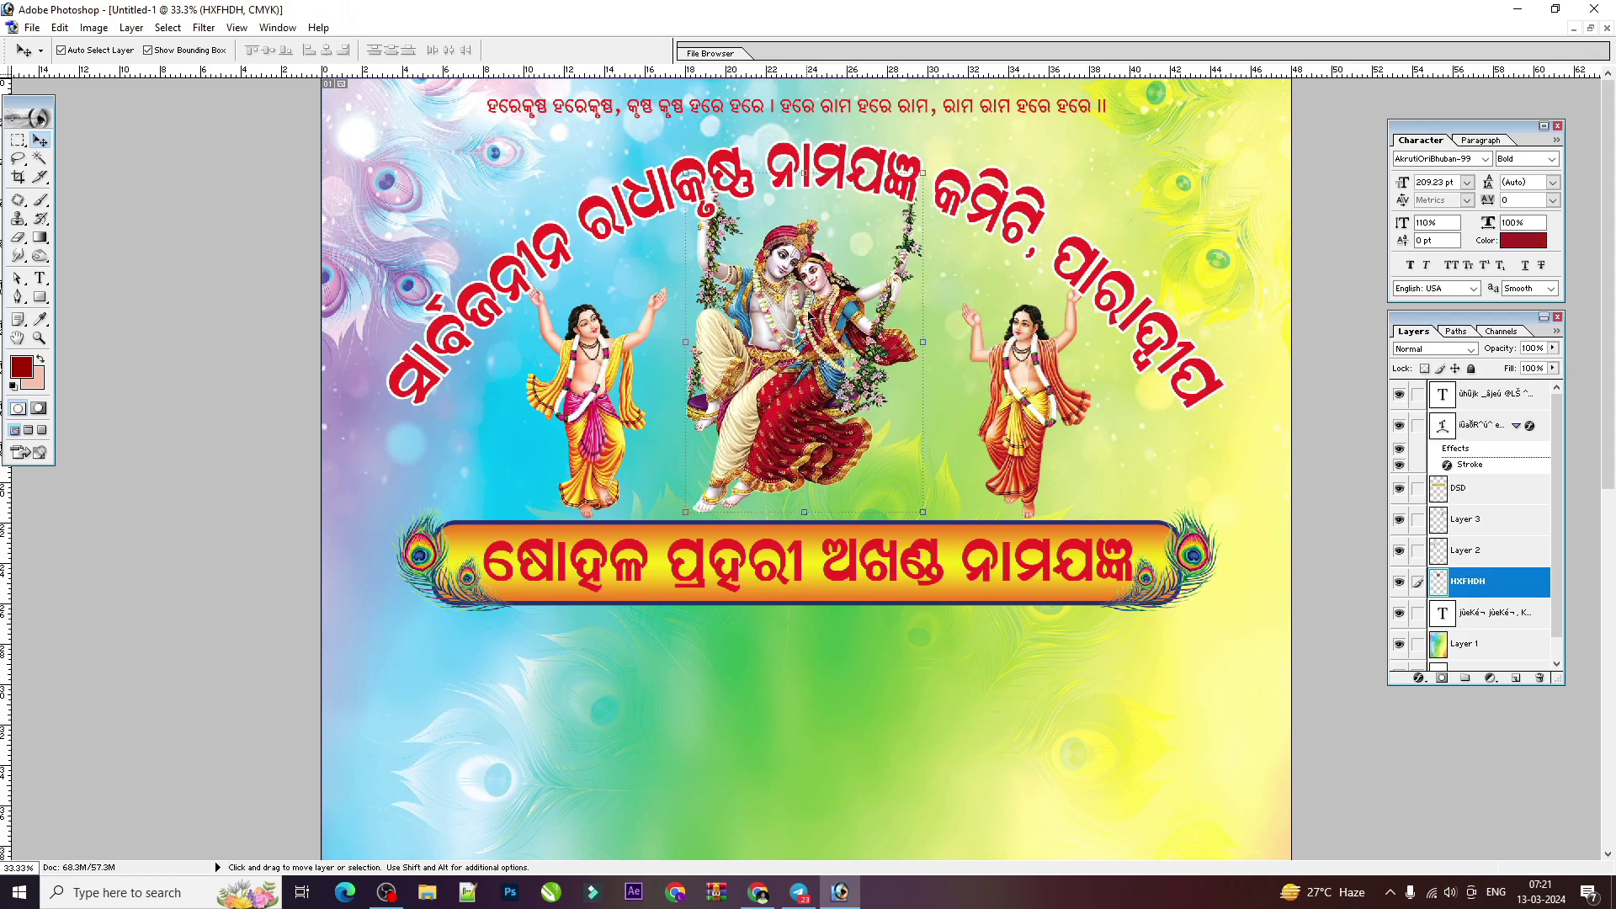
pyautogui.click(879, 110)
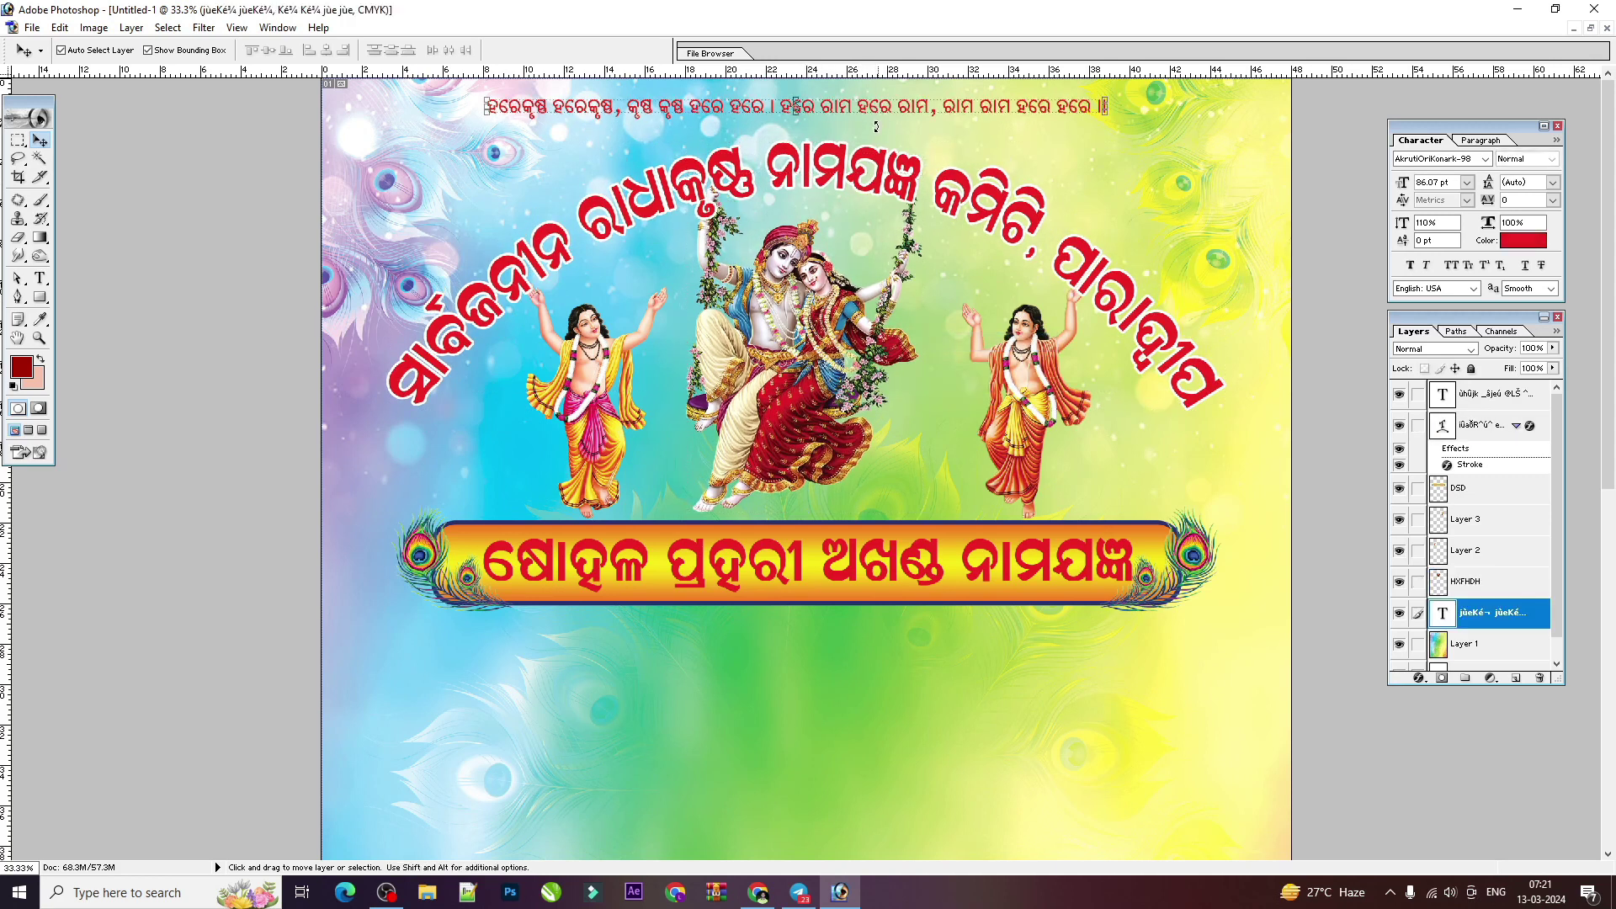
# Step: Lower the mantra line slightly and set its text colour to dark blue 091E9F
pyautogui.moveTo(795, 106); pyautogui.dragTo(795, 118)
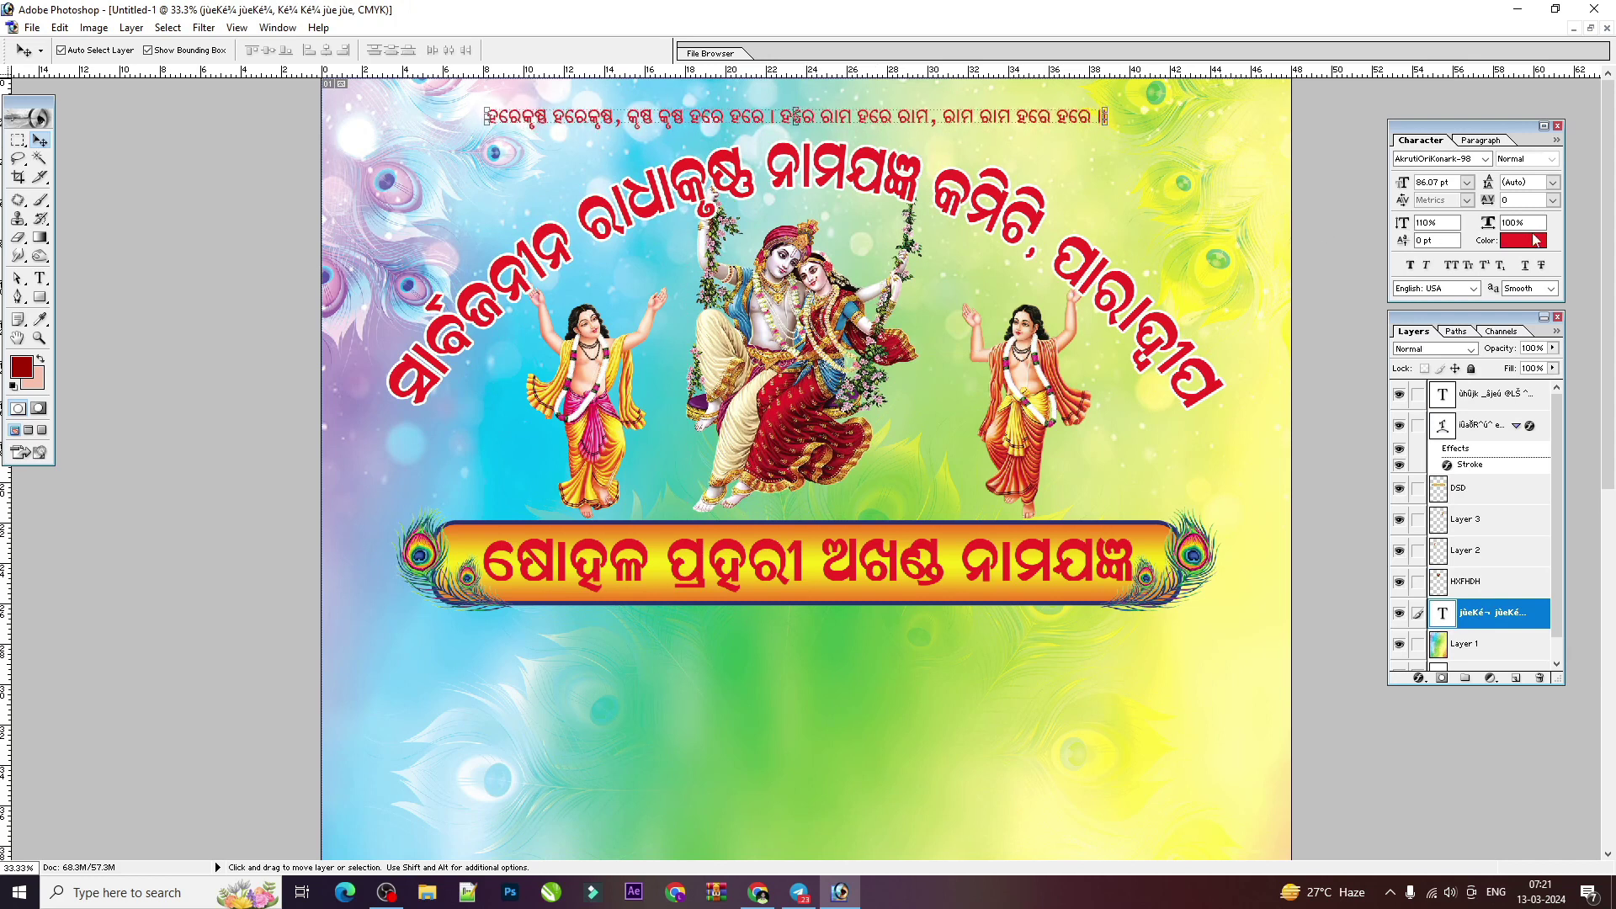
pyautogui.click(1523, 241)
pyautogui.click(1288, 411)
pyautogui.click(1262, 412)
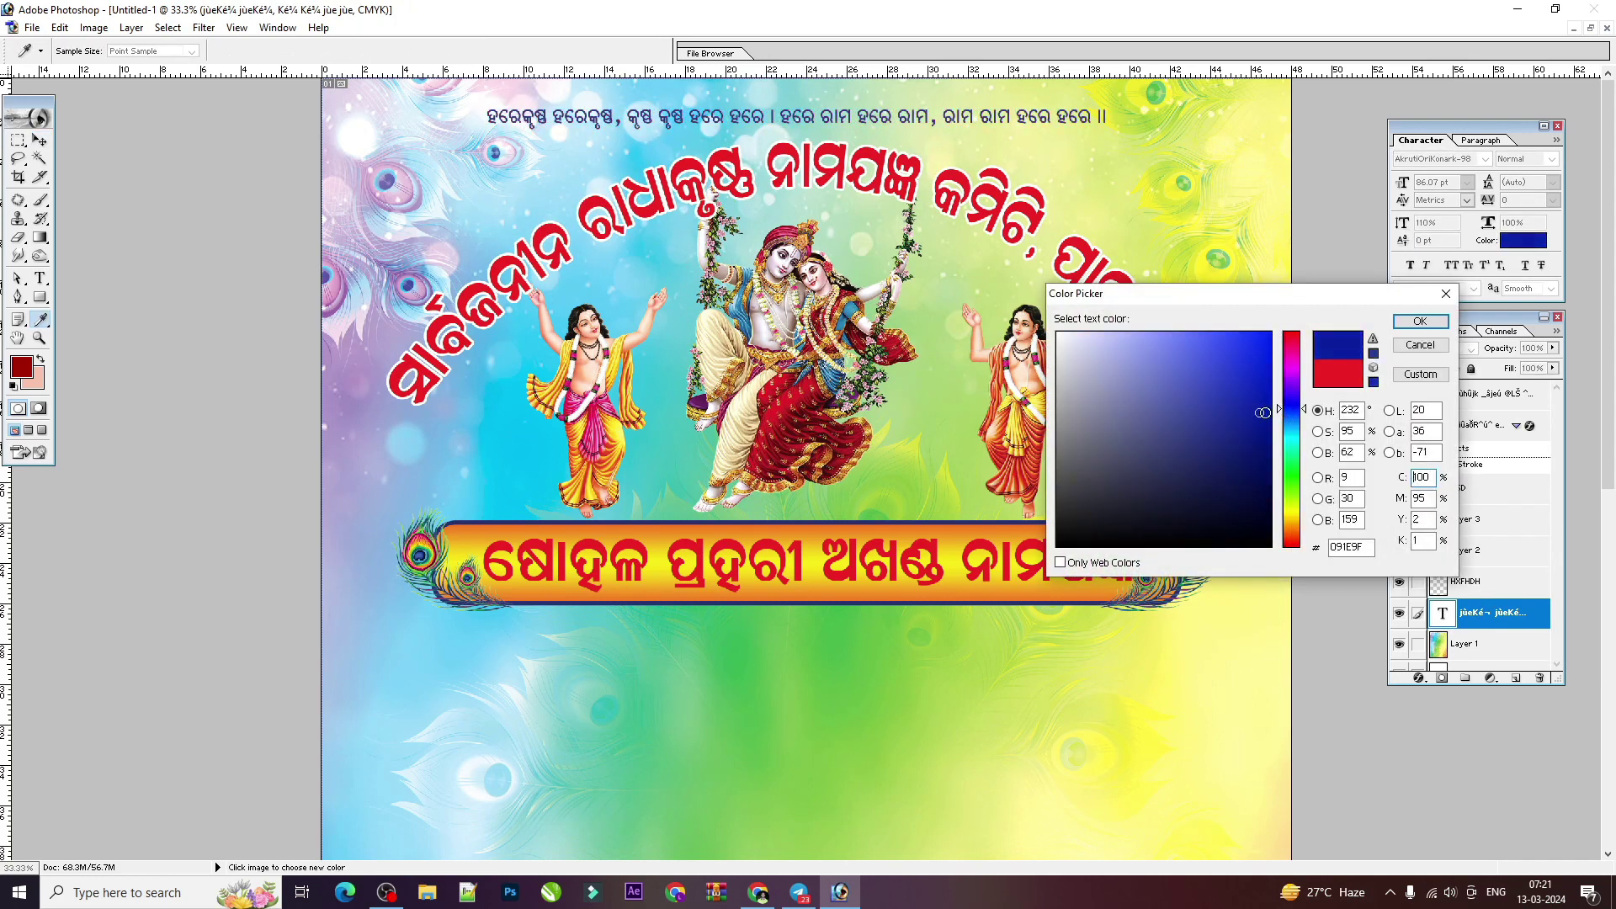
pyautogui.press('Return')
# Step: Add a white outside Stroke effect to the mantra line
pyautogui.click(1421, 679)
pyautogui.click(1426, 661)
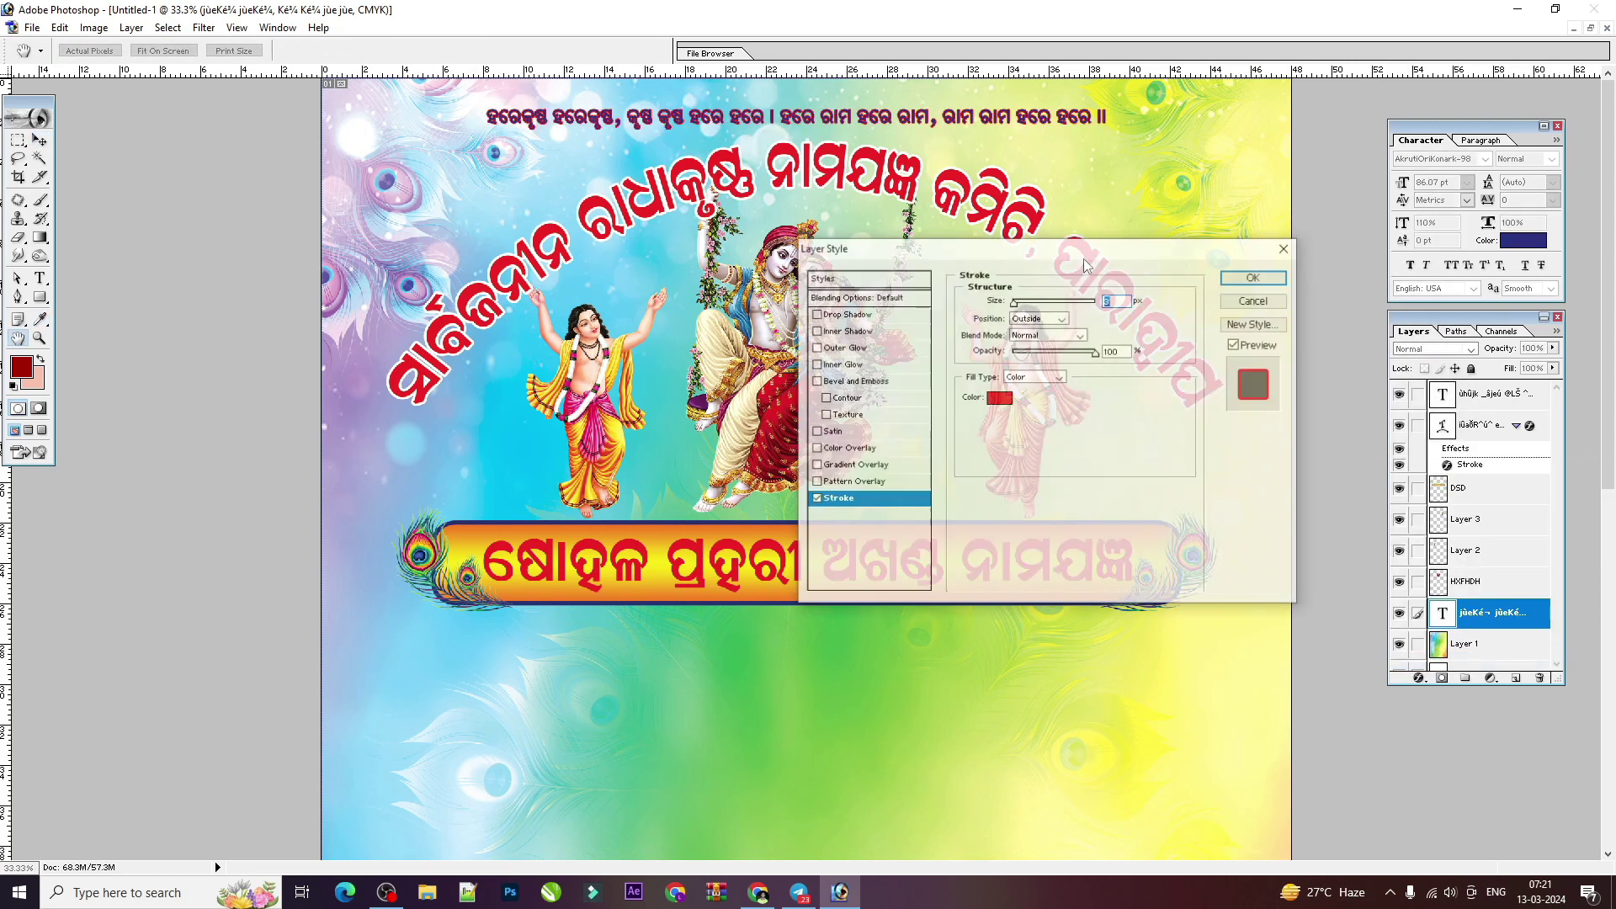
pyautogui.click(999, 399)
pyautogui.press('Return')
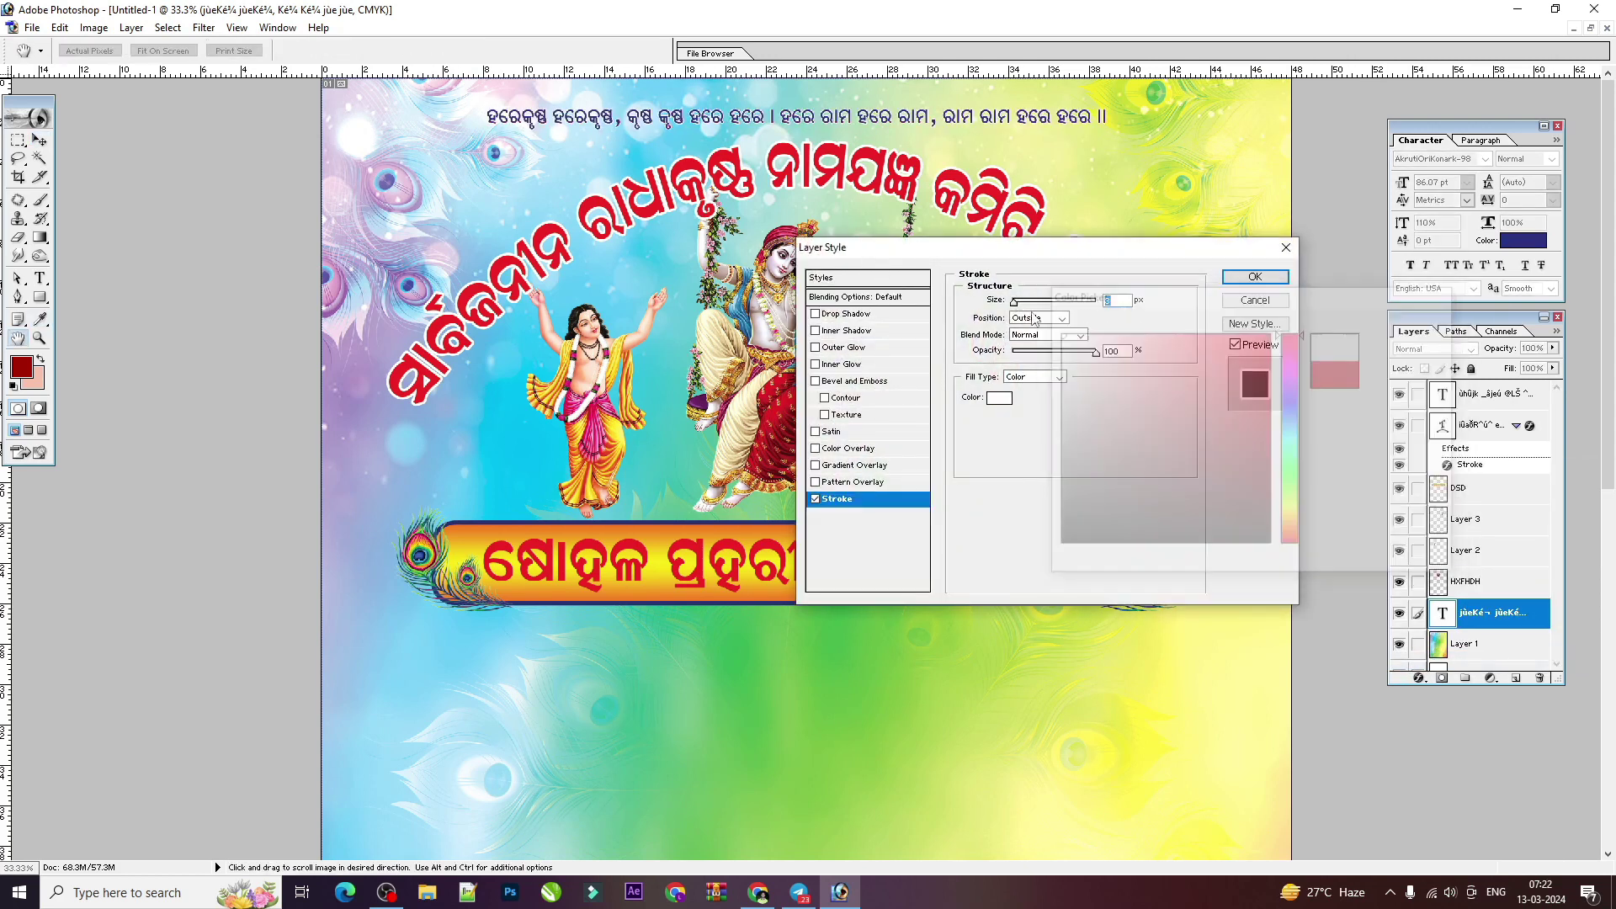
pyautogui.press('Return')
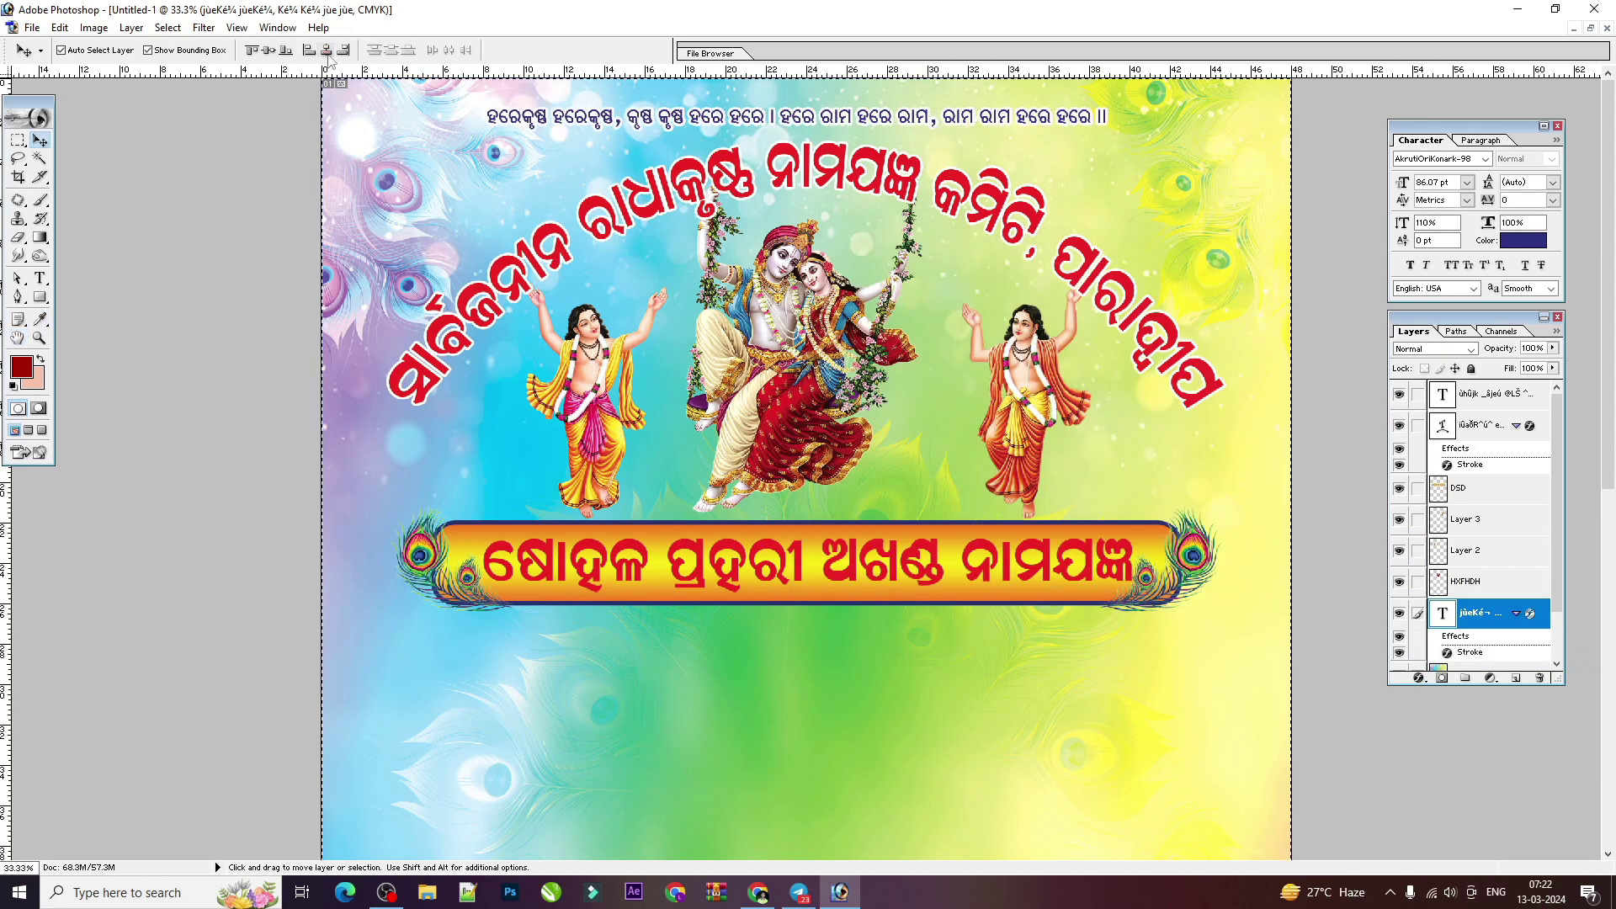
# Step: Nudge the mantra line right and down, then zoom out to view the whole flyer
pyautogui.hotkey('shift', 'Right')
pyautogui.hotkey('shift', 'Right')
pyautogui.hotkey('shift', 'Right')
pyautogui.hotkey('shift', 'Right')
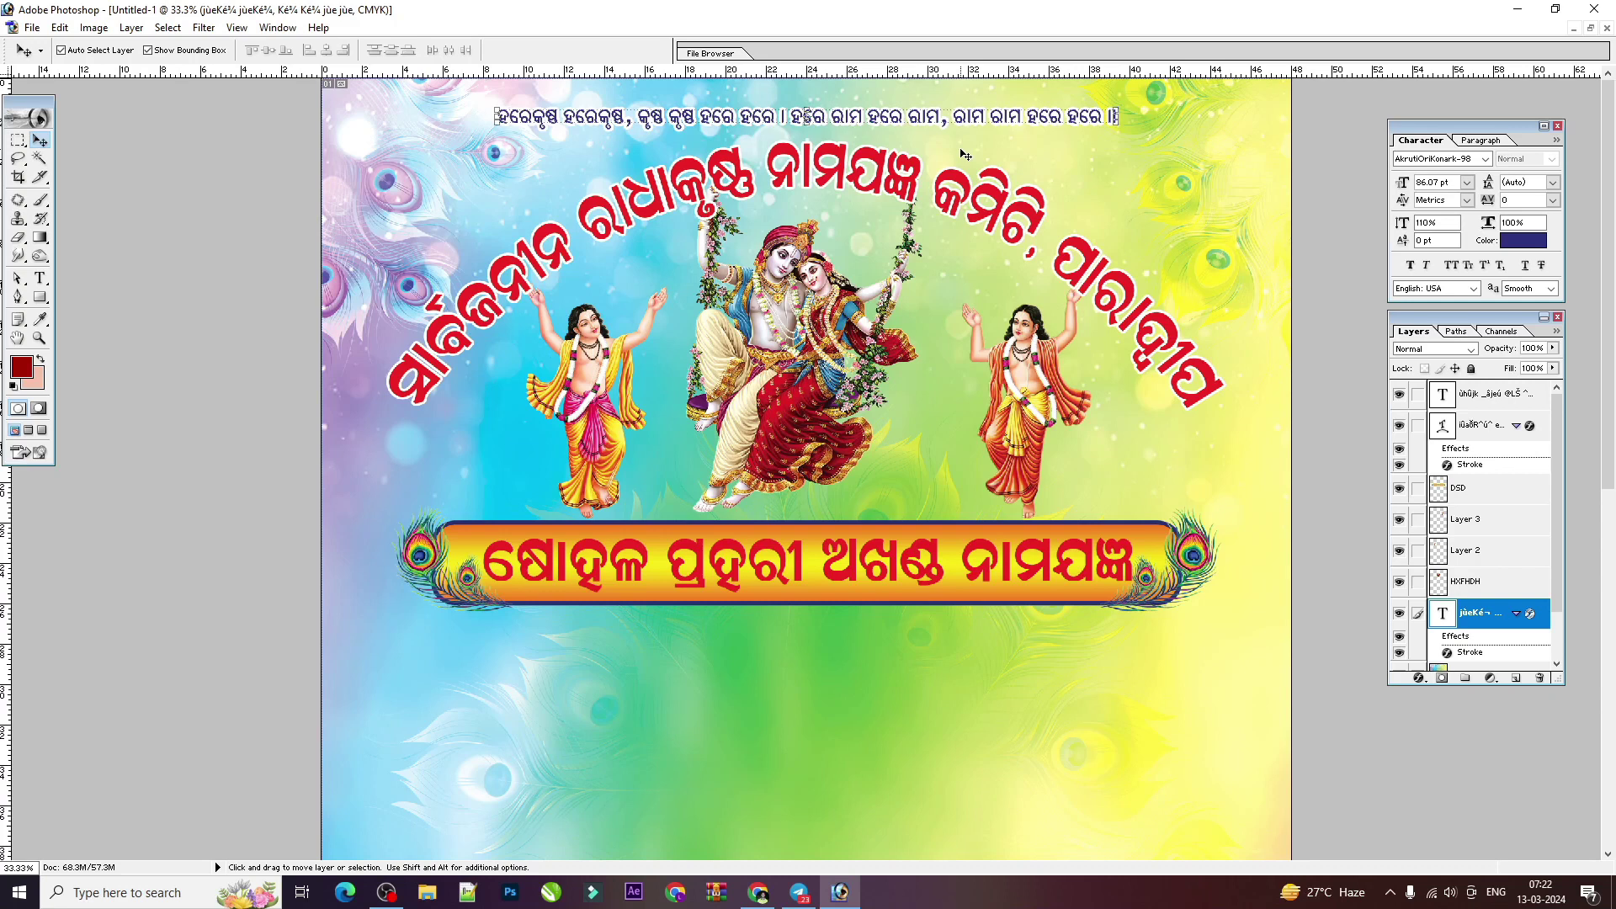
pyautogui.hotkey('shift', 'Down')
pyautogui.hotkey('shift', 'Down')
pyautogui.hotkey('shift', 'Down')
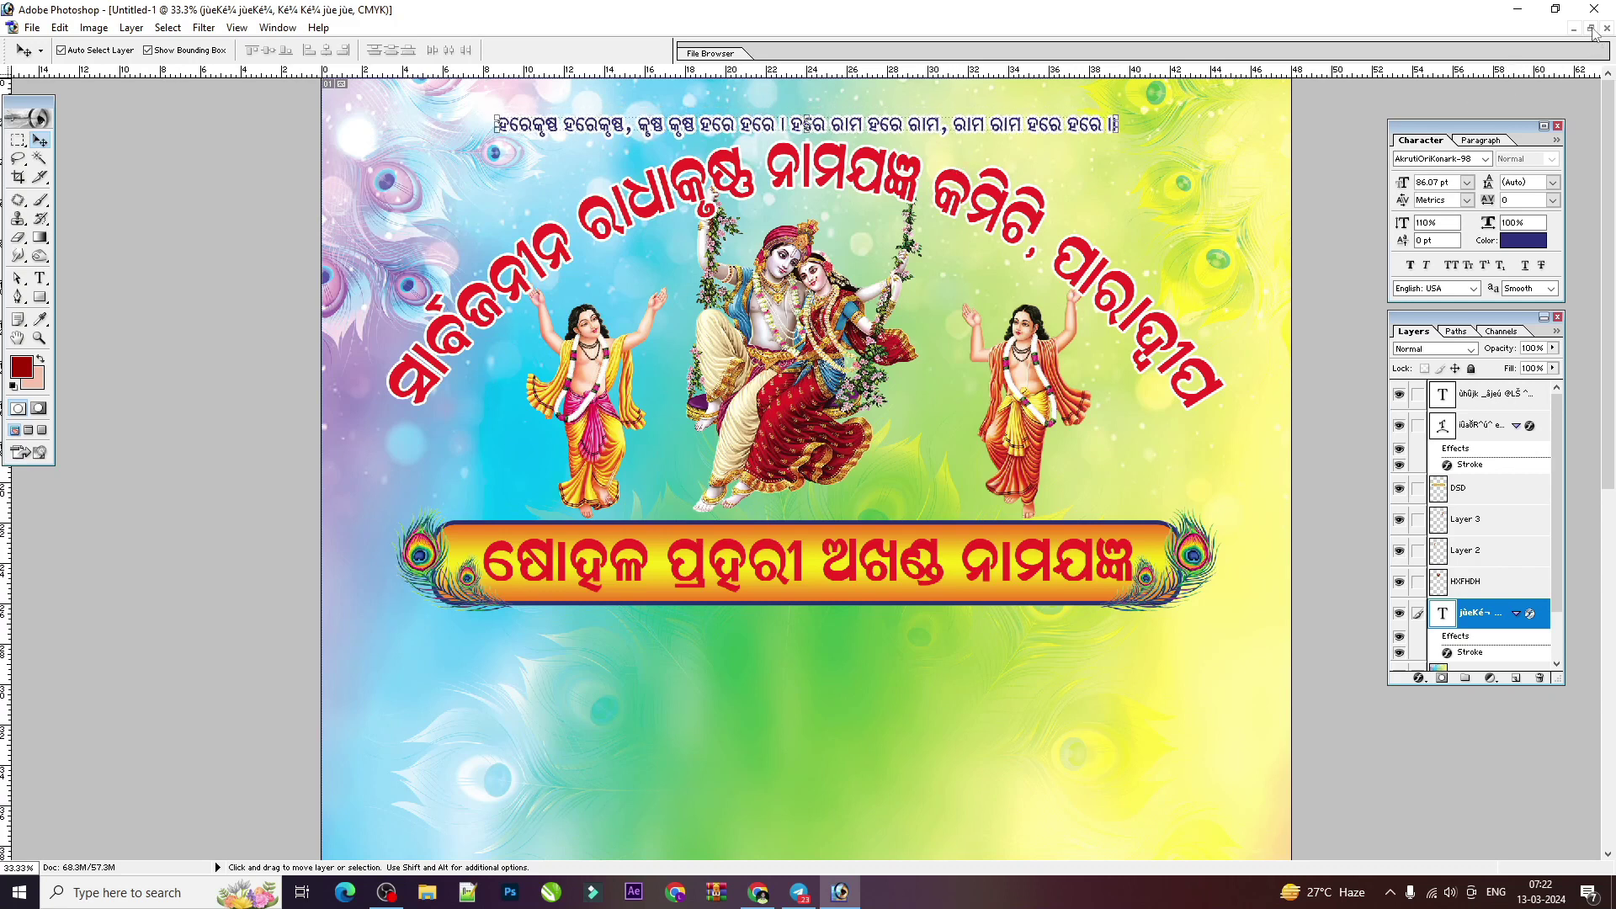
pyautogui.hotkey('ctrl', '-')
pyautogui.rightClick(1038, 221)
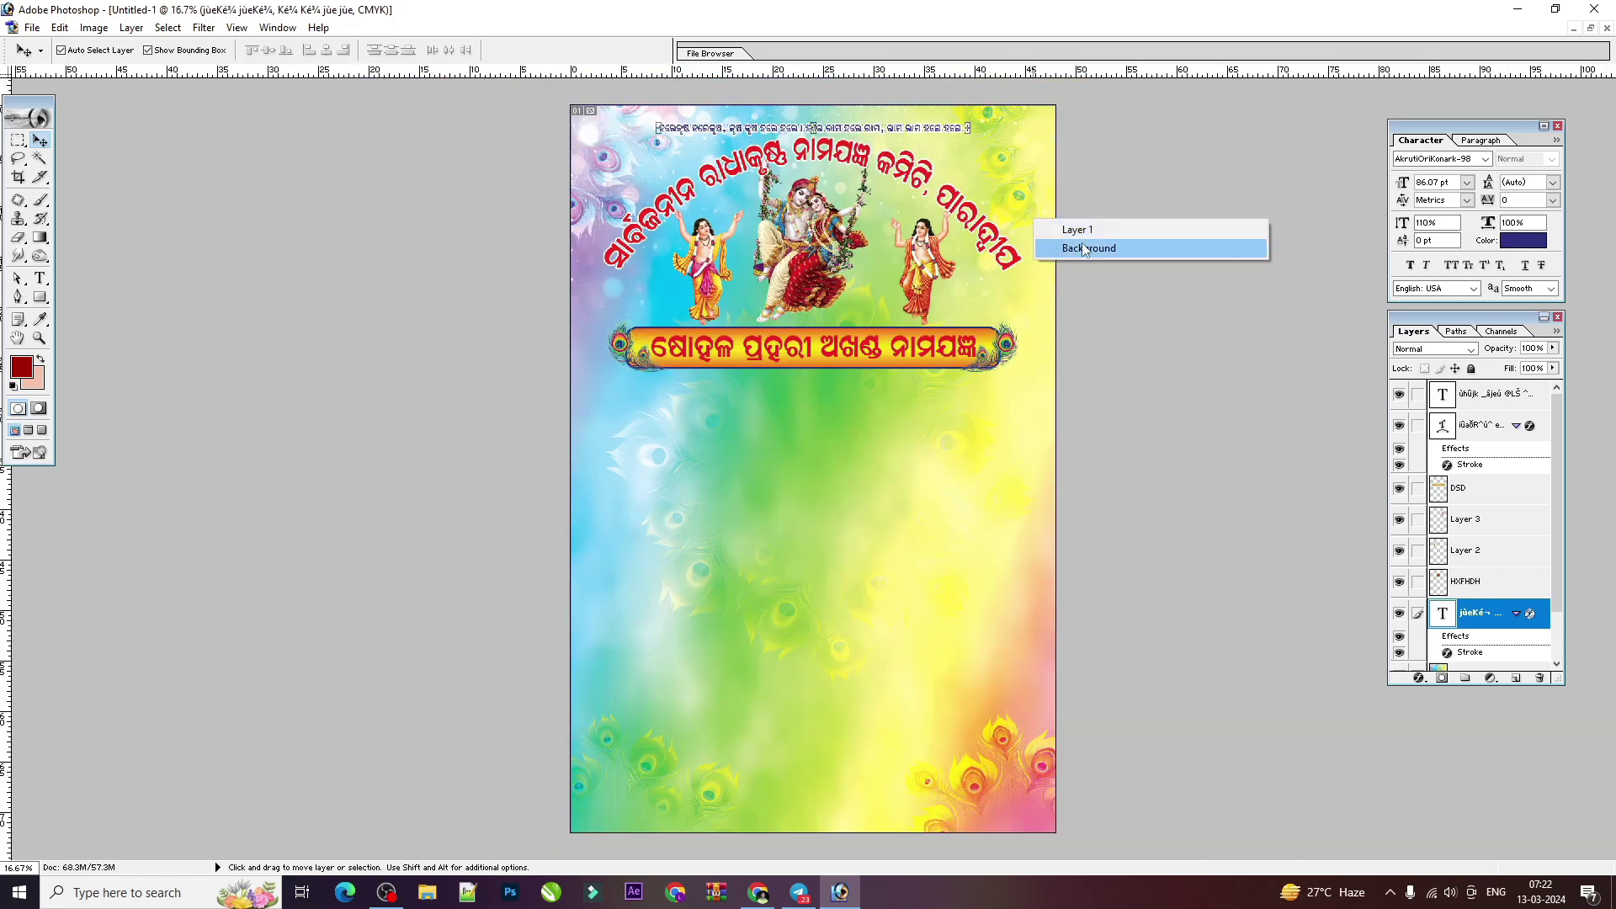
pyautogui.click(1086, 247)
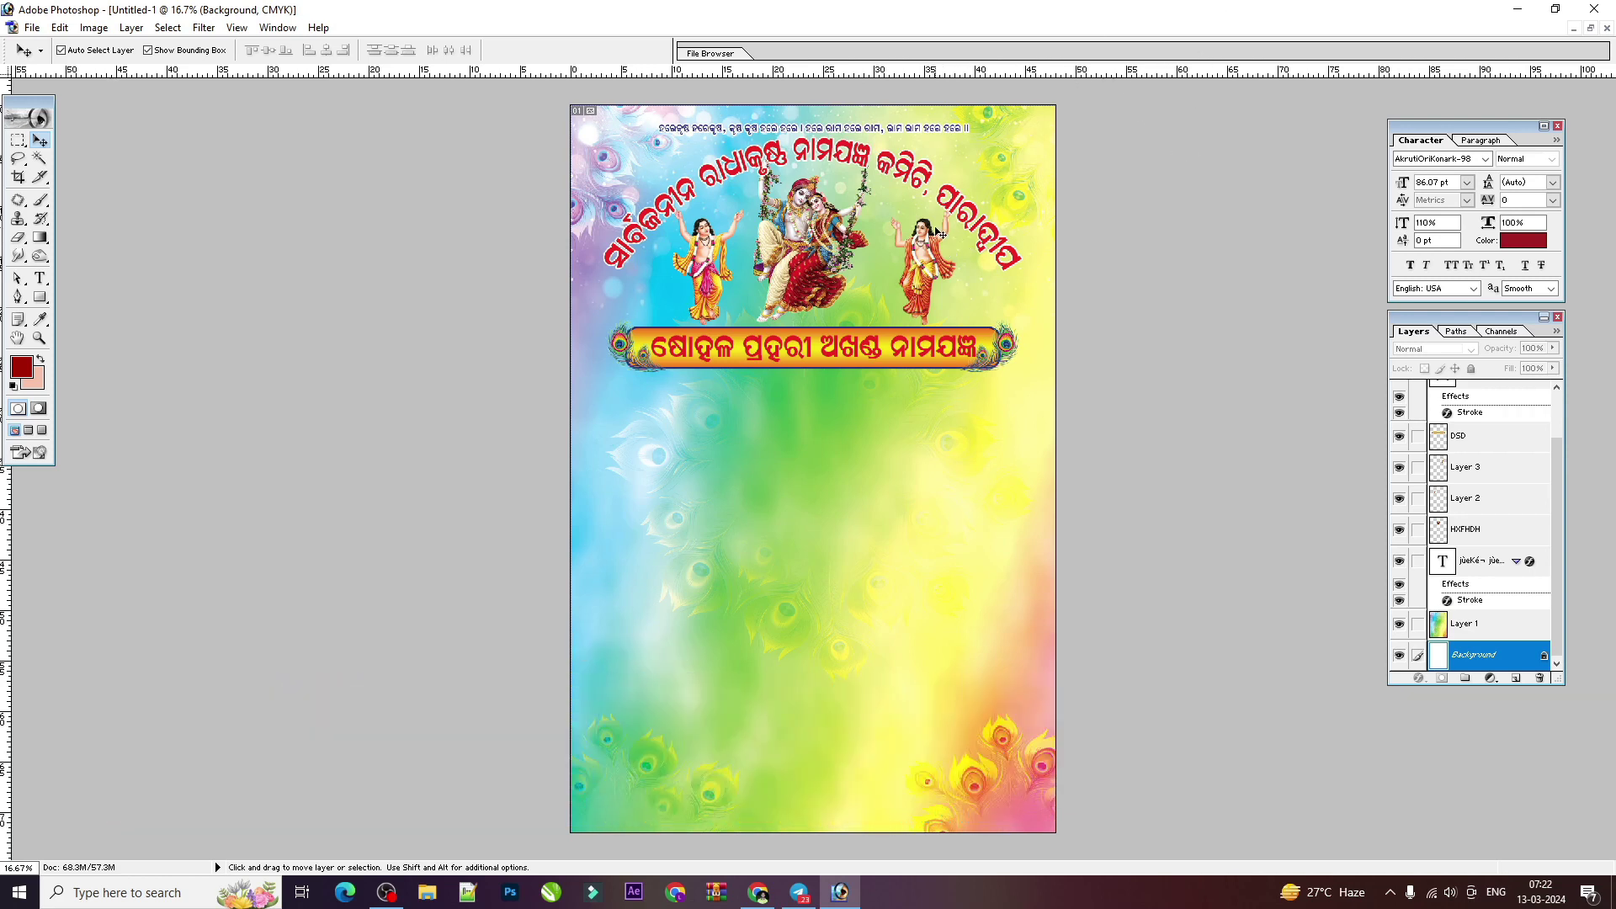
pyautogui.hotkey('ctrl', '+')
pyautogui.hotkey('ctrl', '+')
pyautogui.scroll(5, 968, 270)
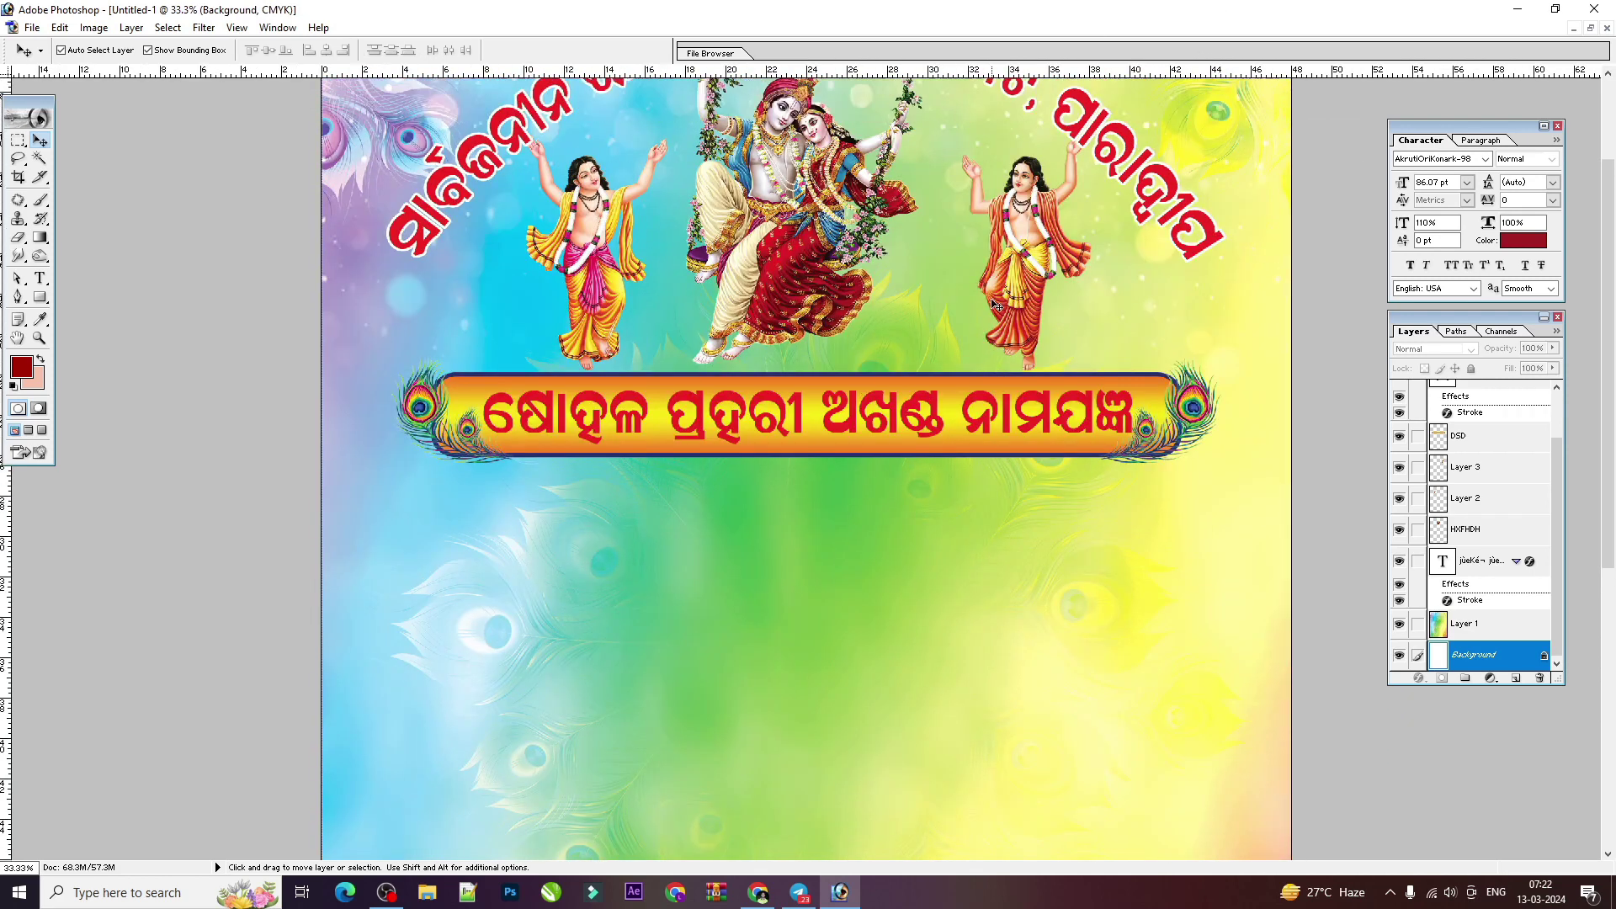
pyautogui.scroll(2, 996, 304)
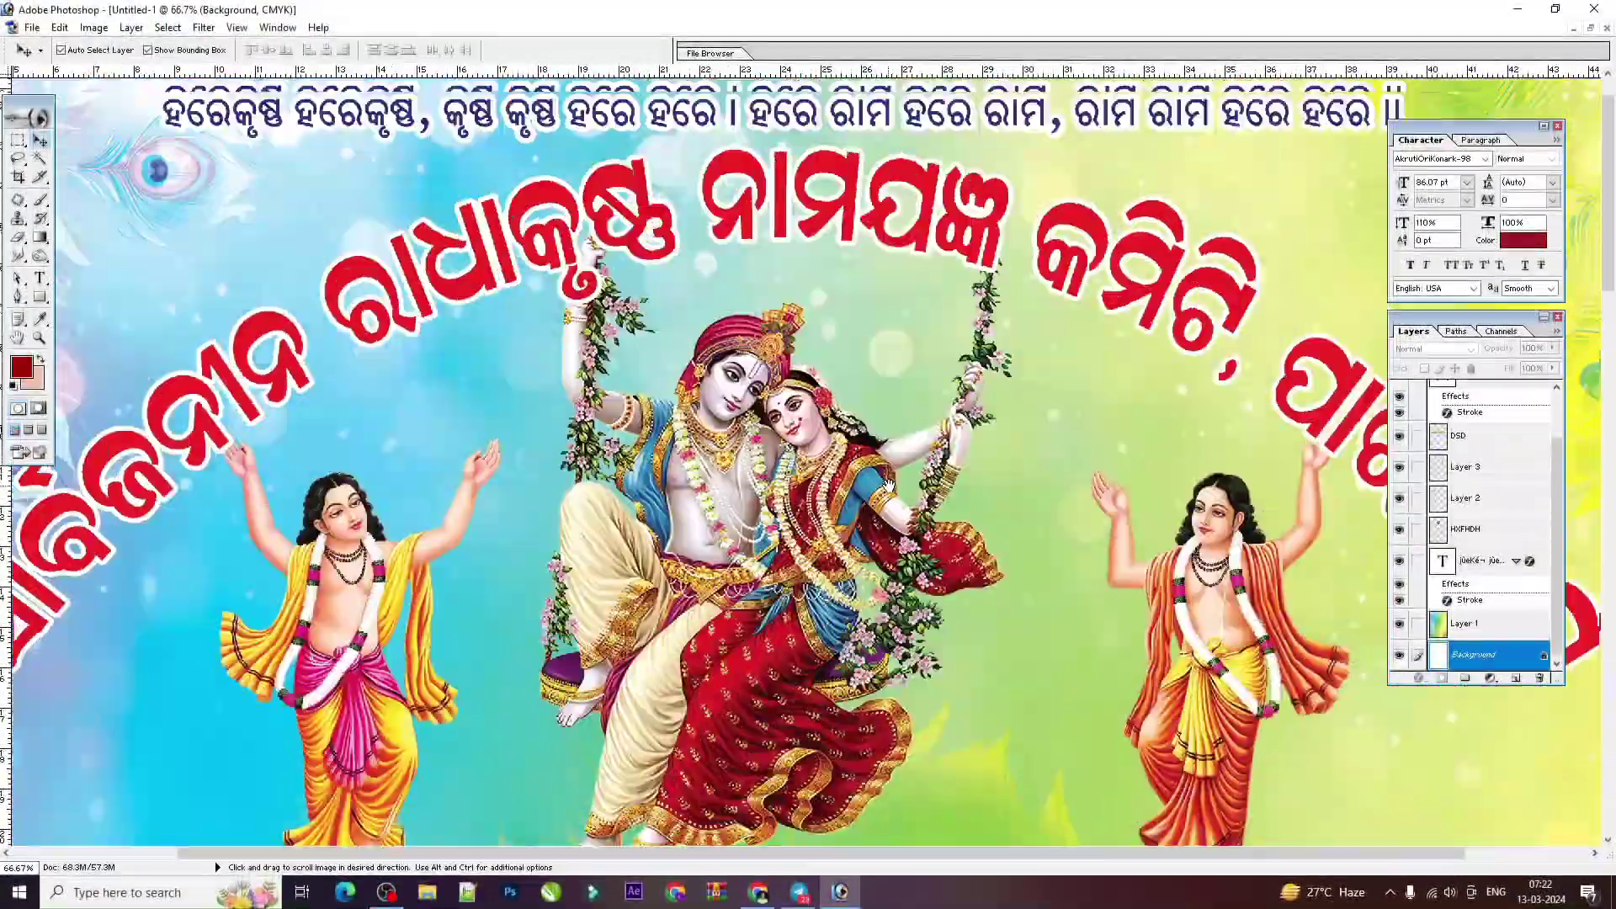
pyautogui.scroll(1, 892, 293)
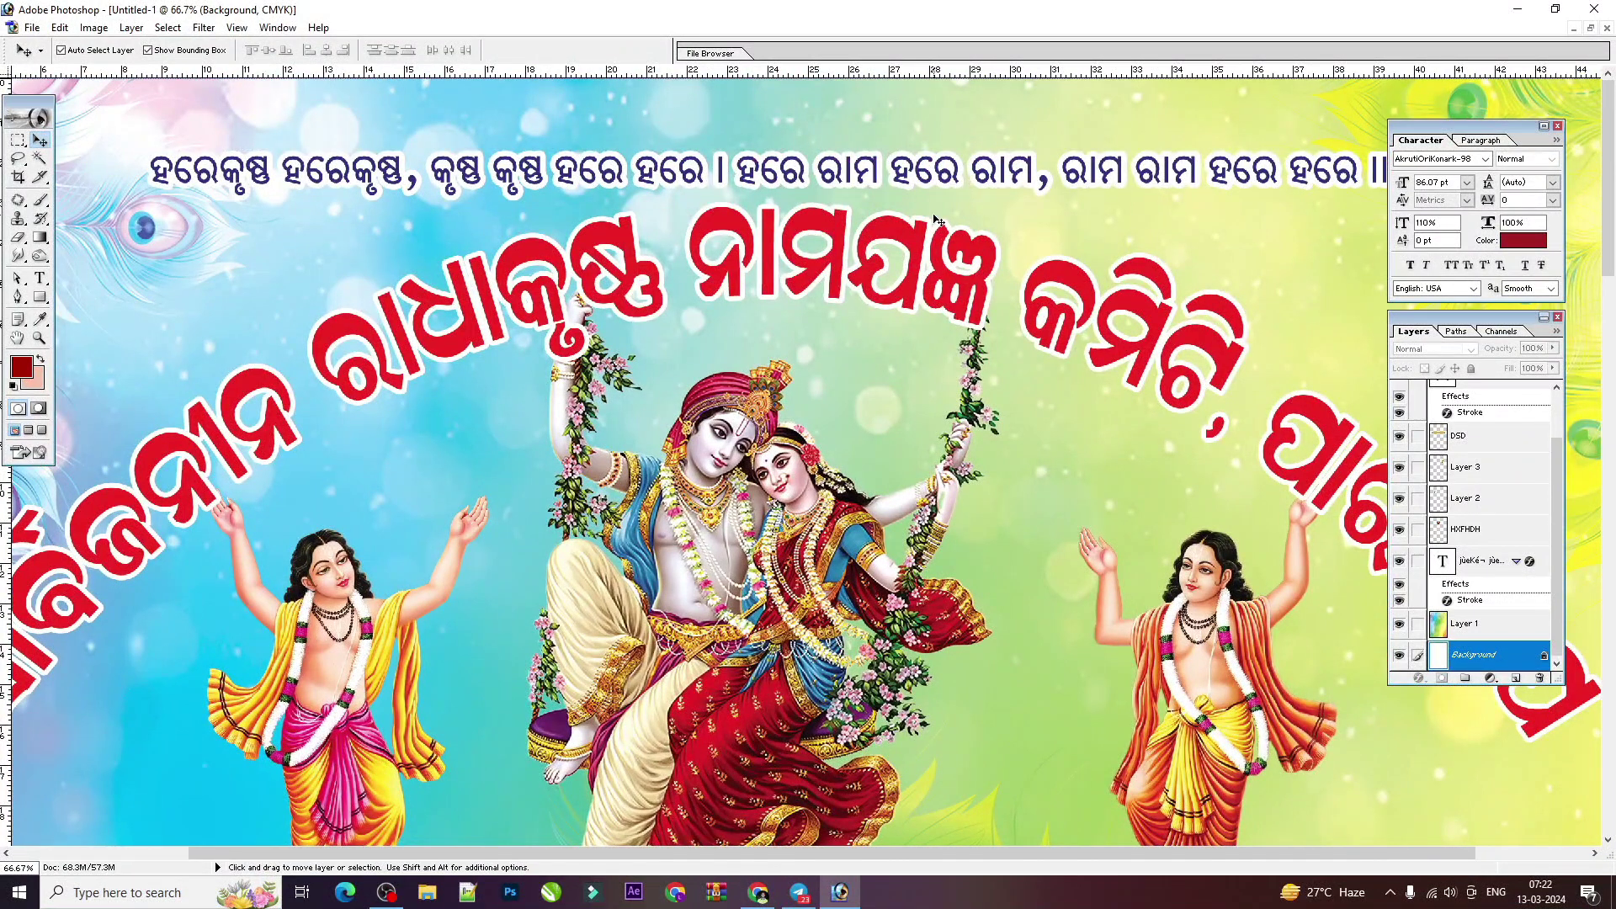
pyautogui.click(1197, 449)
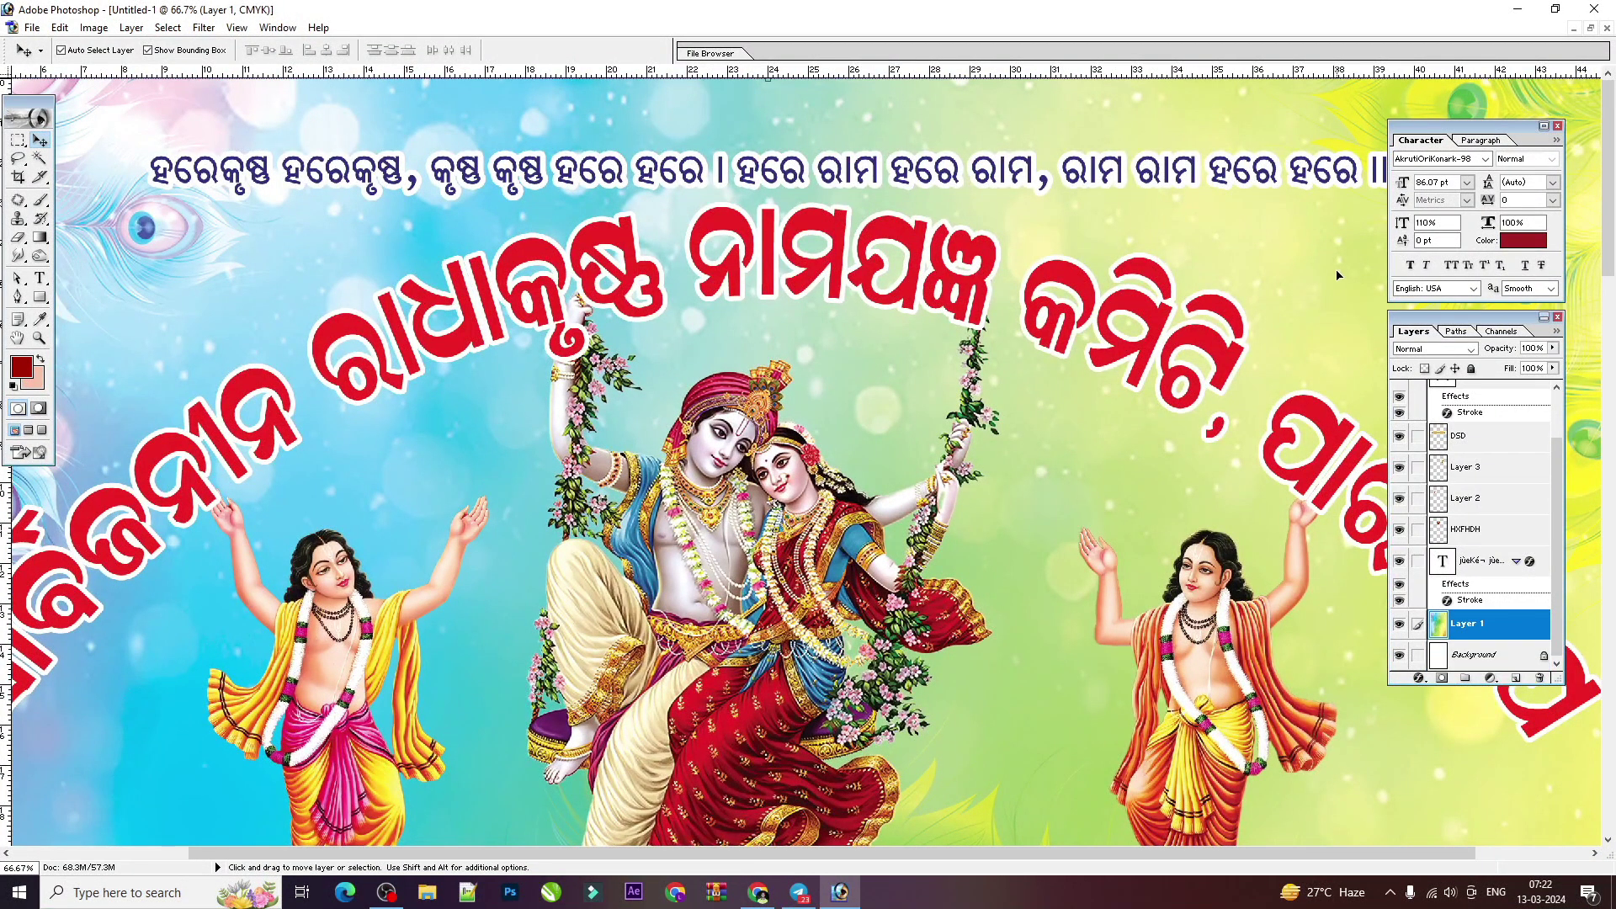
pyautogui.click(1181, 178)
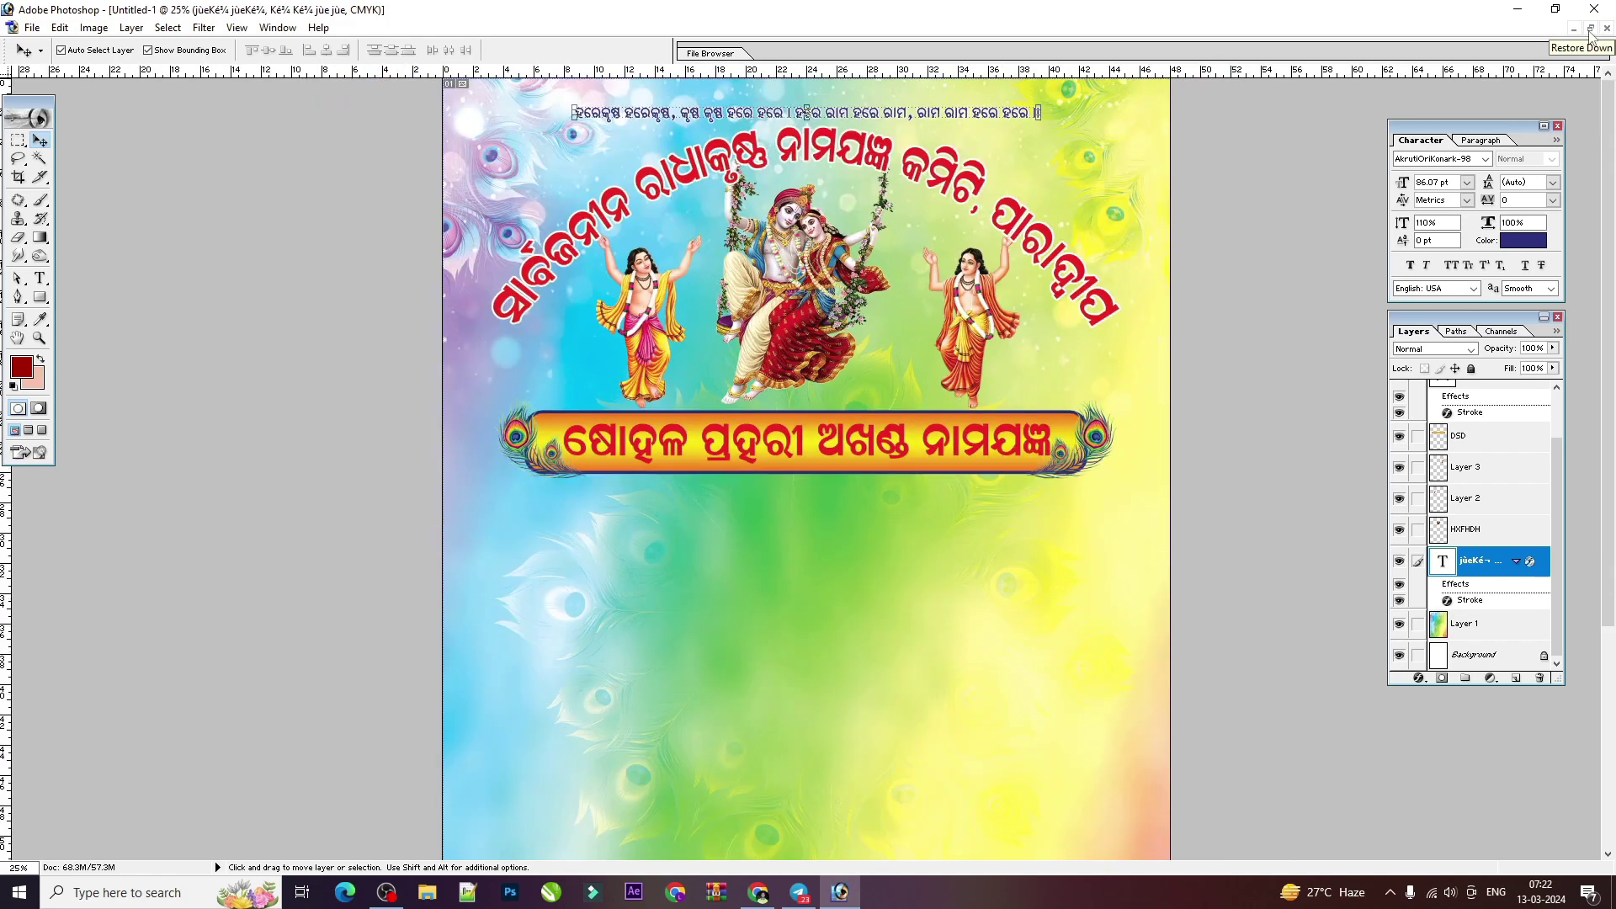
pyautogui.click(1590, 29)
# Step: Copy the date line from astprahara.psd into the flyer
pyautogui.click(339, 409)
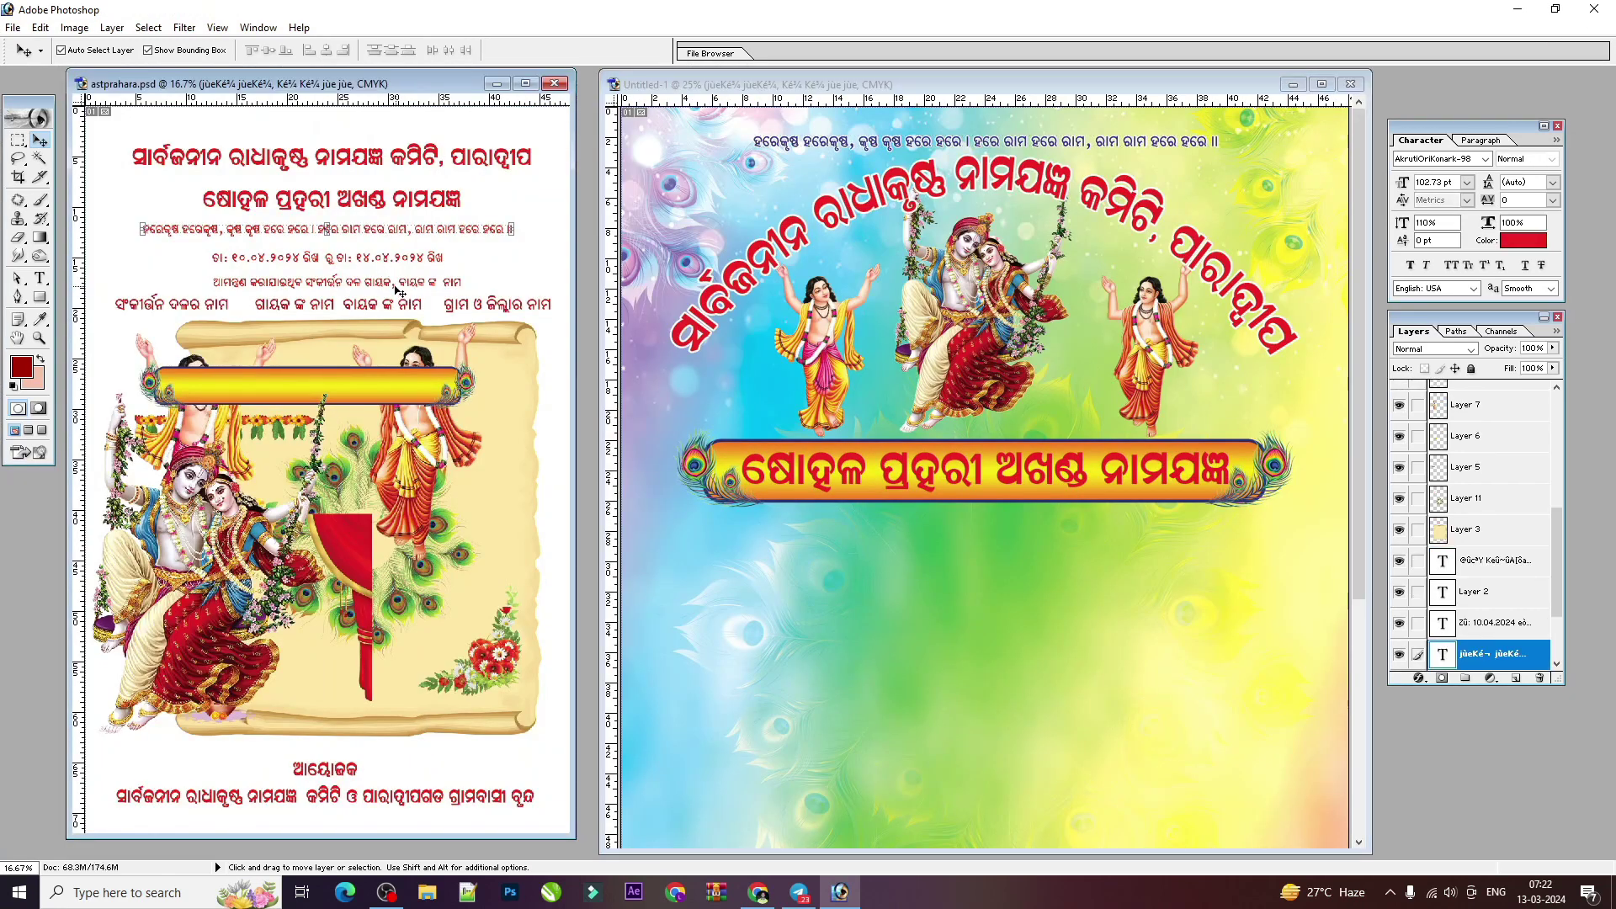
pyautogui.click(397, 283)
pyautogui.rightClick(397, 260)
pyautogui.click(437, 264)
pyautogui.moveTo(419, 264); pyautogui.dragTo(412, 271)
pyautogui.rightClick(411, 282)
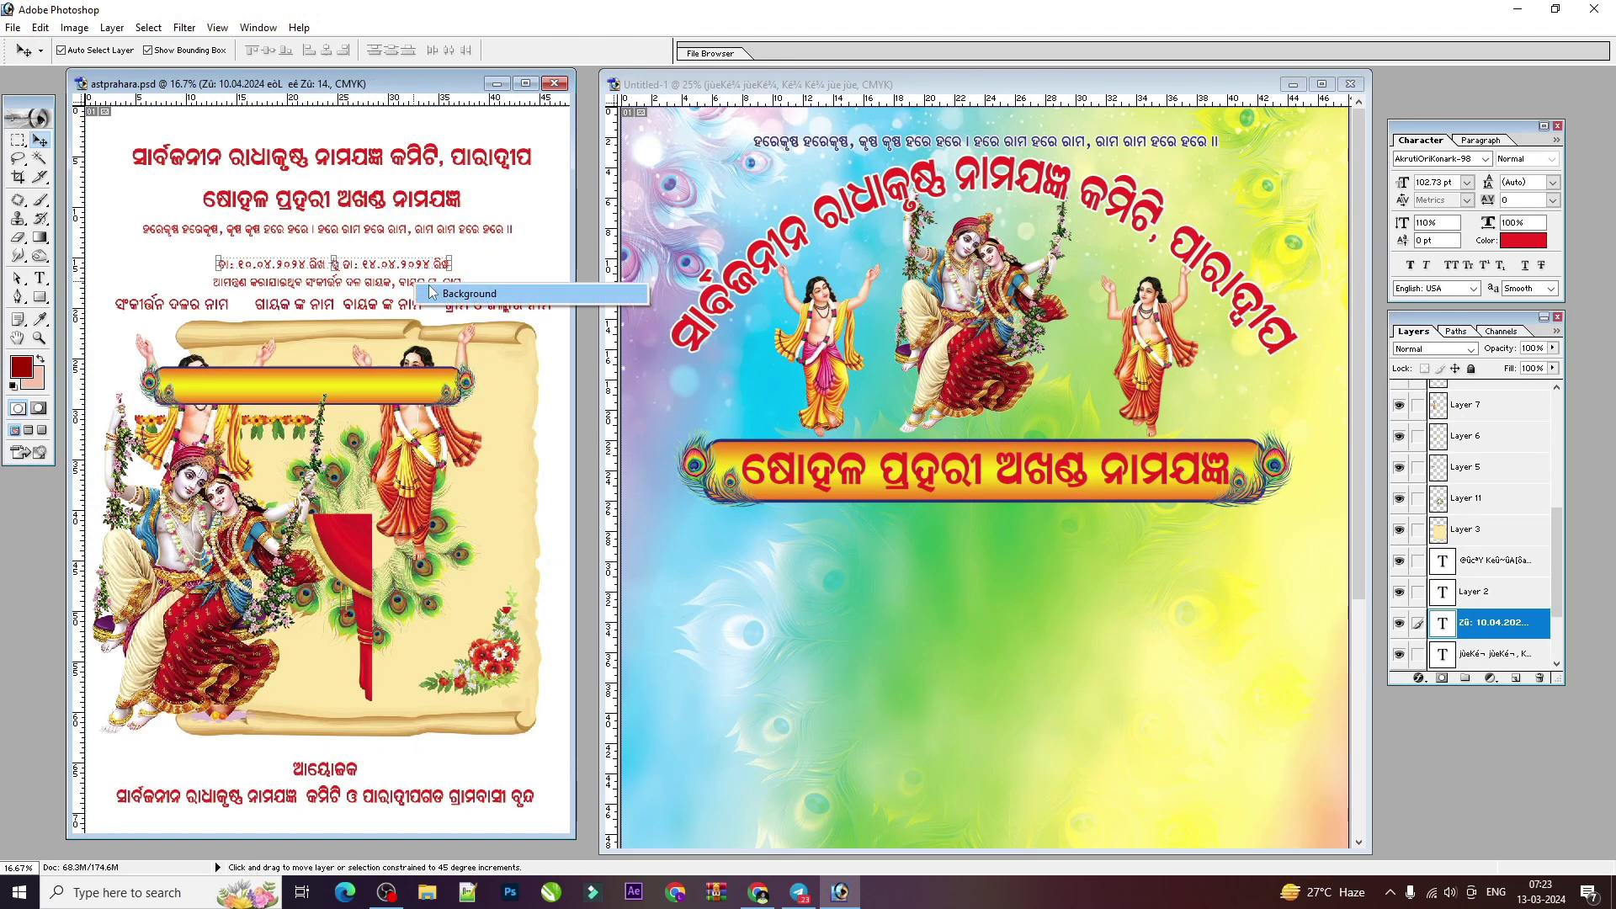
pyautogui.click(385, 268)
pyautogui.moveTo(384, 268); pyautogui.dragTo(1115, 549)
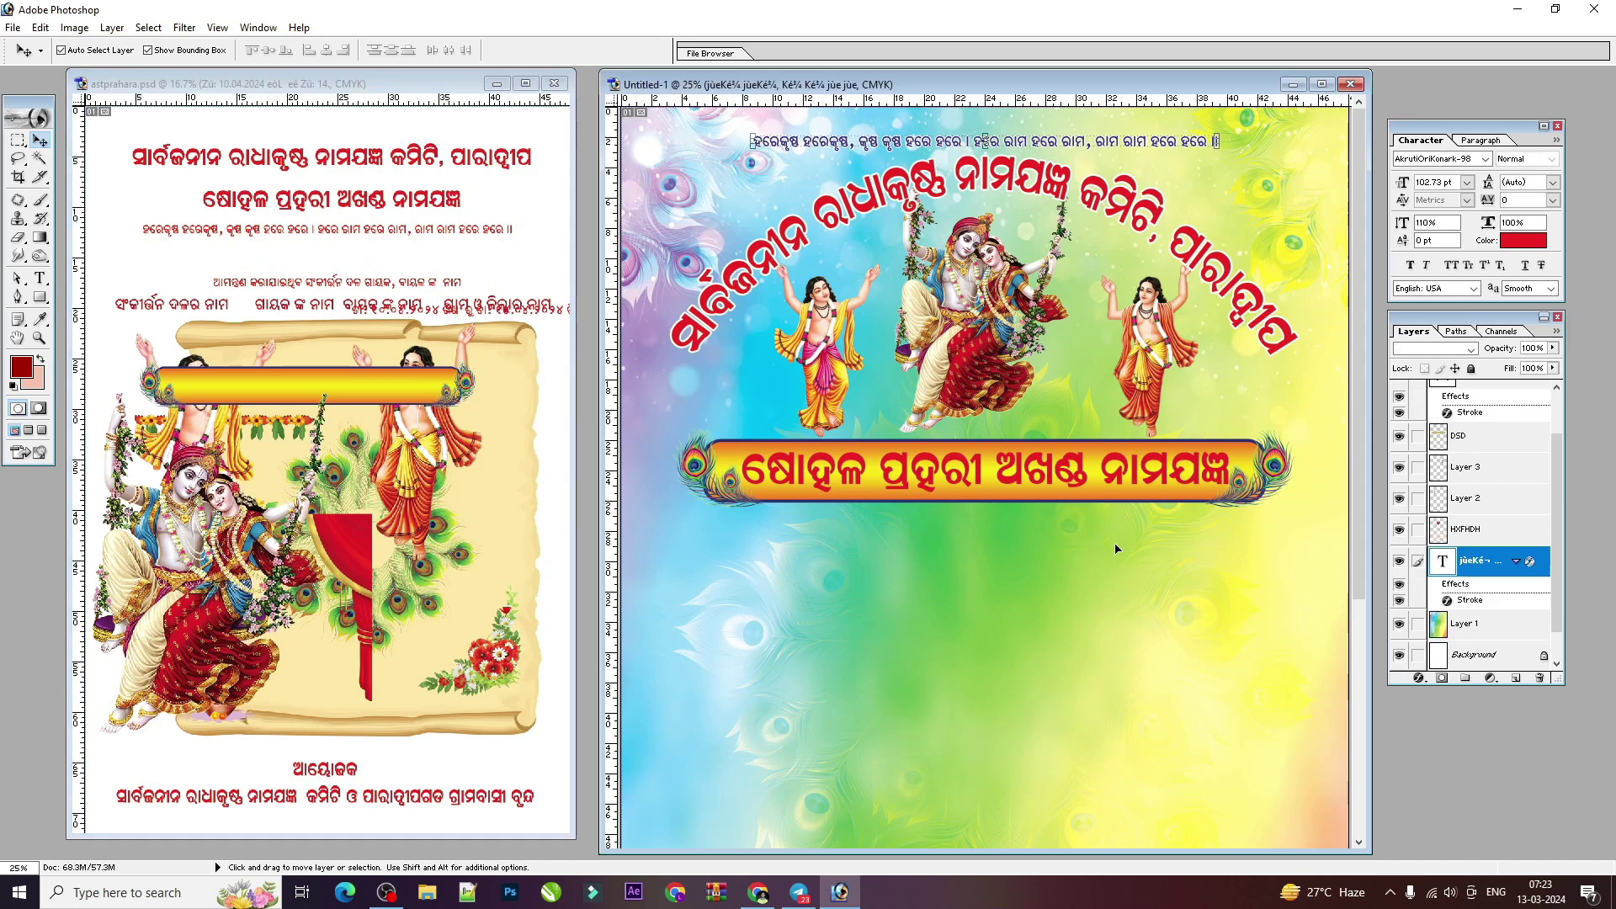
# Step: Copy the invitation line and the parchment scroll (Layer 3) into the flyer
pyautogui.rightClick(335, 280)
pyautogui.click(337, 294)
pyautogui.moveTo(322, 292); pyautogui.dragTo(937, 595)
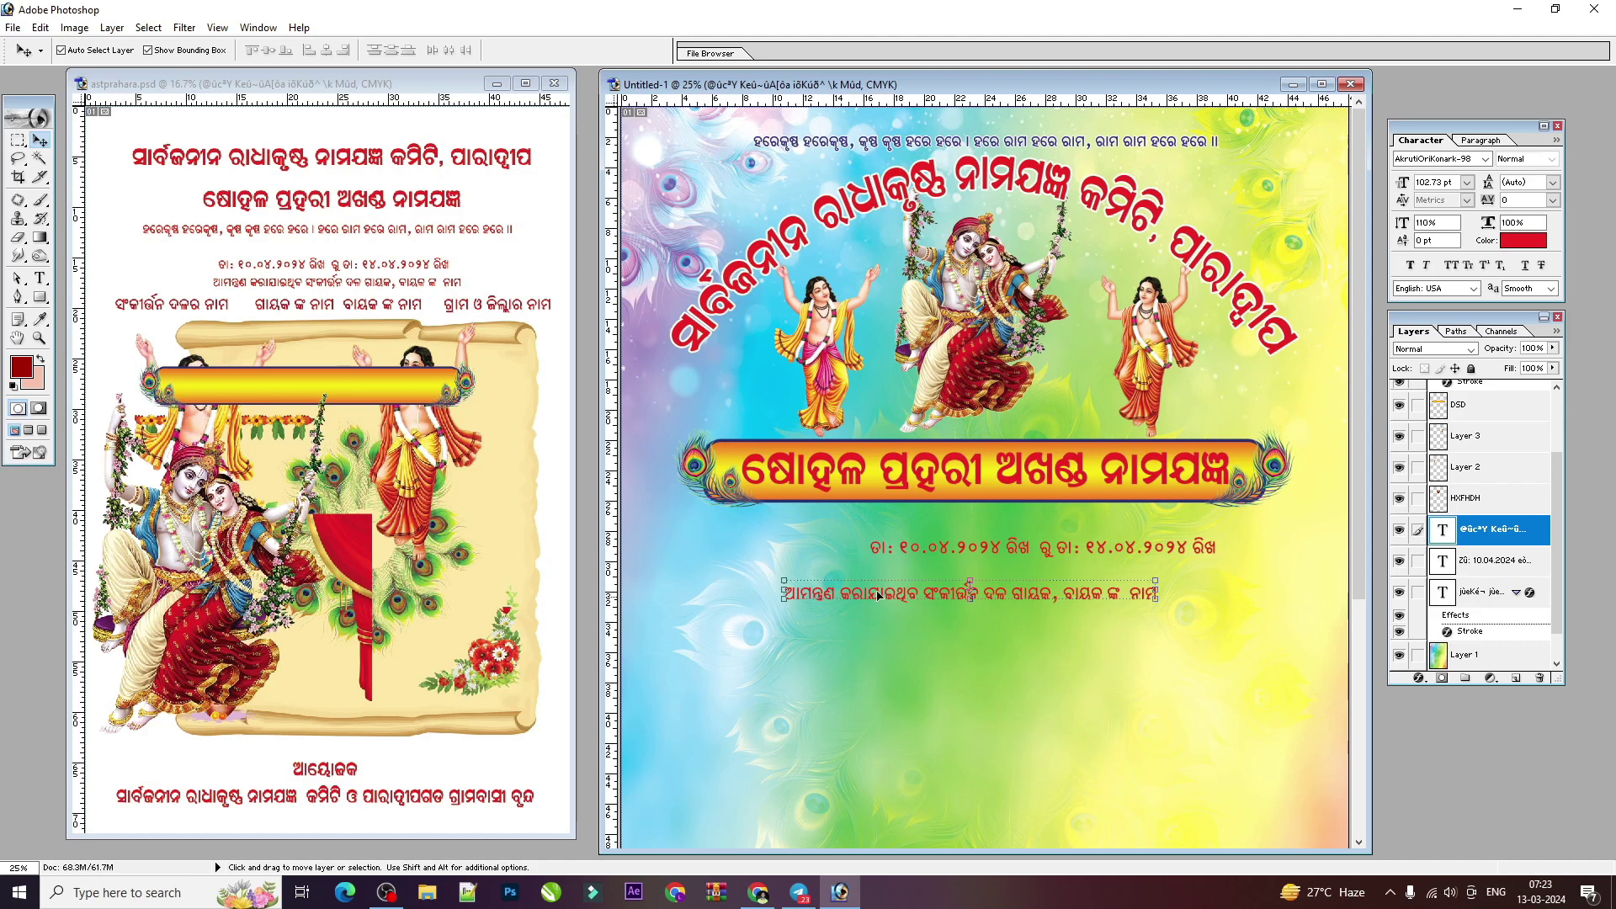
pyautogui.click(331, 315)
pyautogui.rightClick(386, 321)
pyautogui.click(403, 326)
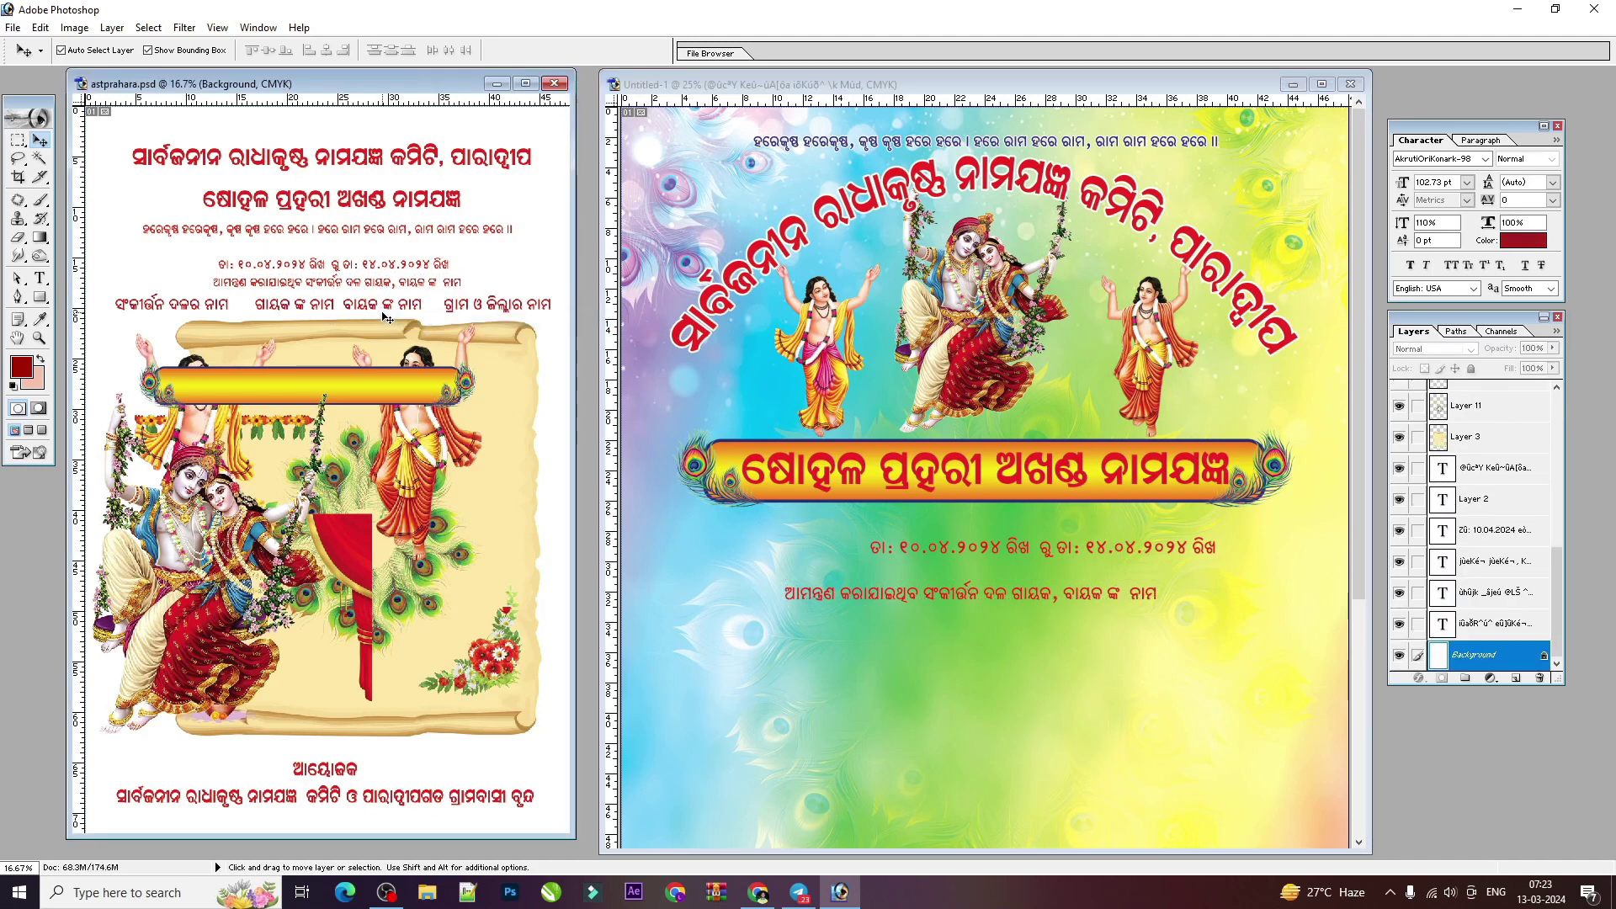
pyautogui.moveTo(493, 385); pyautogui.dragTo(1154, 669)
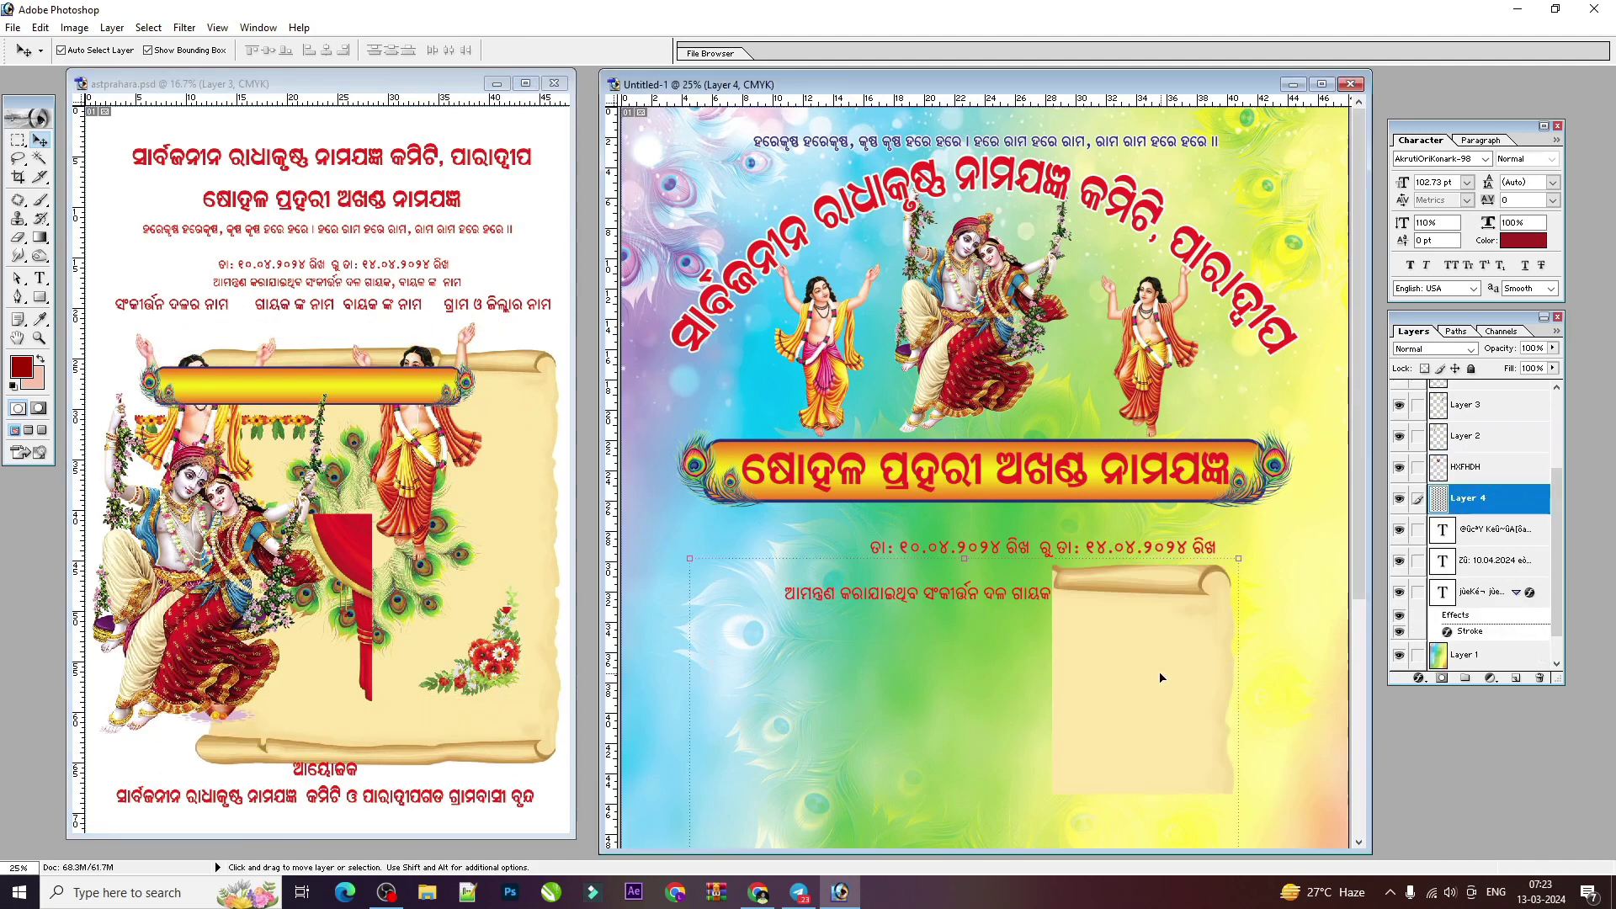
# Step: Order the parchment scroll below the text but above the background, and move it lower
pyautogui.click(1321, 84)
pyautogui.hotkey('ctrl', '+')
pyautogui.scroll(-3, 927, 509)
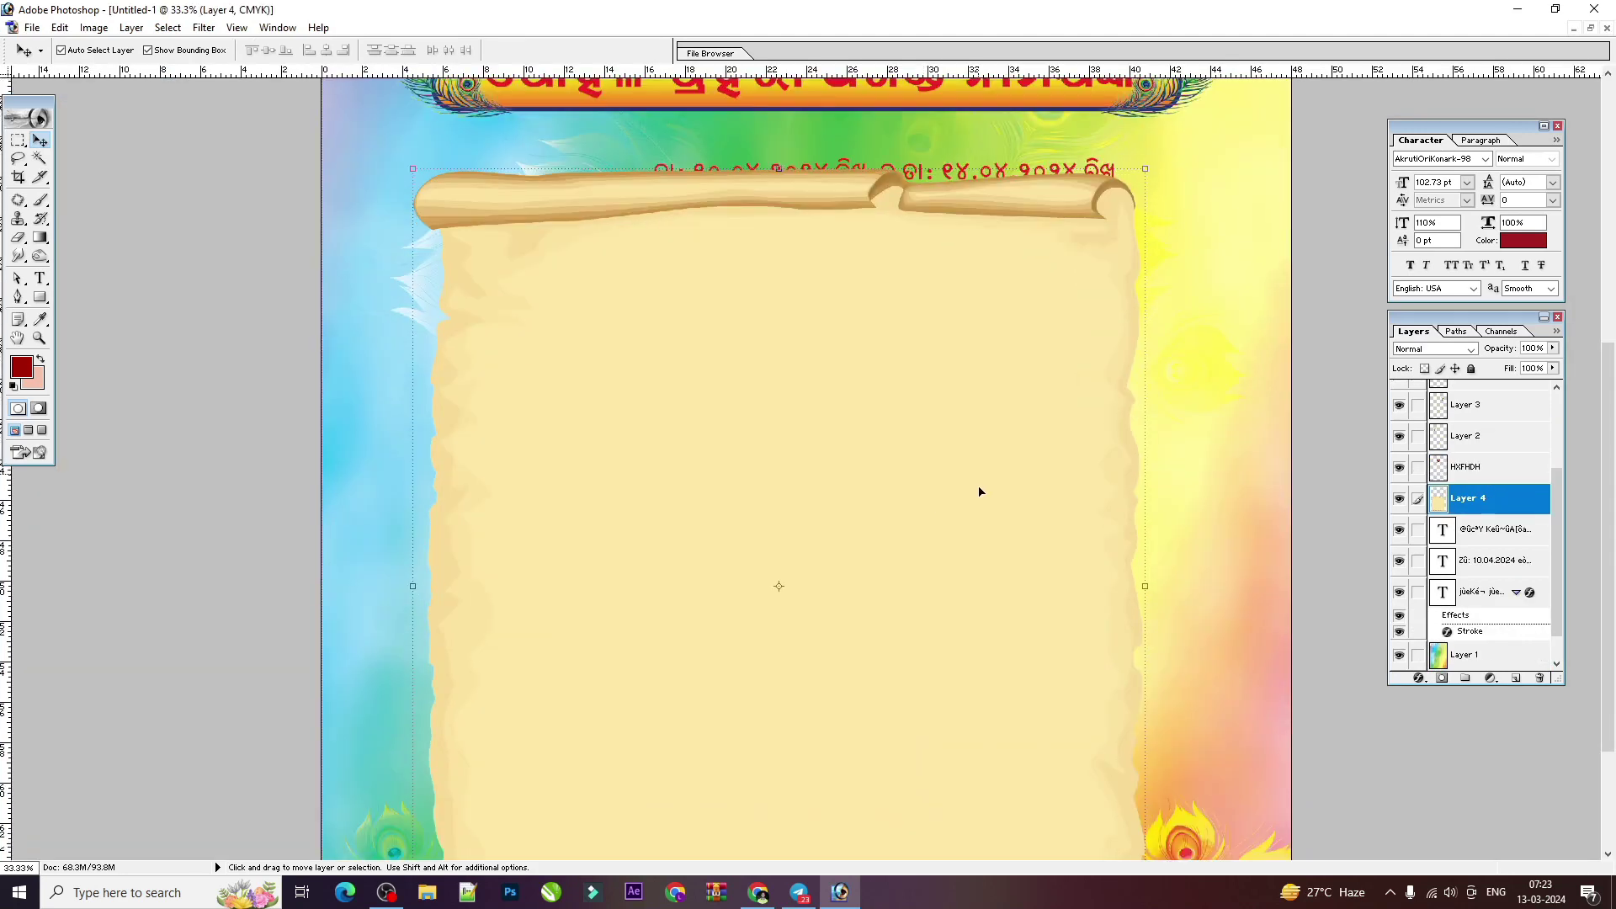
pyautogui.hotkey('ctrl', '[')
pyautogui.hotkey('ctrl', '[')
pyautogui.hotkey('ctrl', '[')
pyautogui.hotkey('ctrl', '[')
pyautogui.hotkey('ctrl', ']')
pyautogui.hotkey('ctrl', '+')
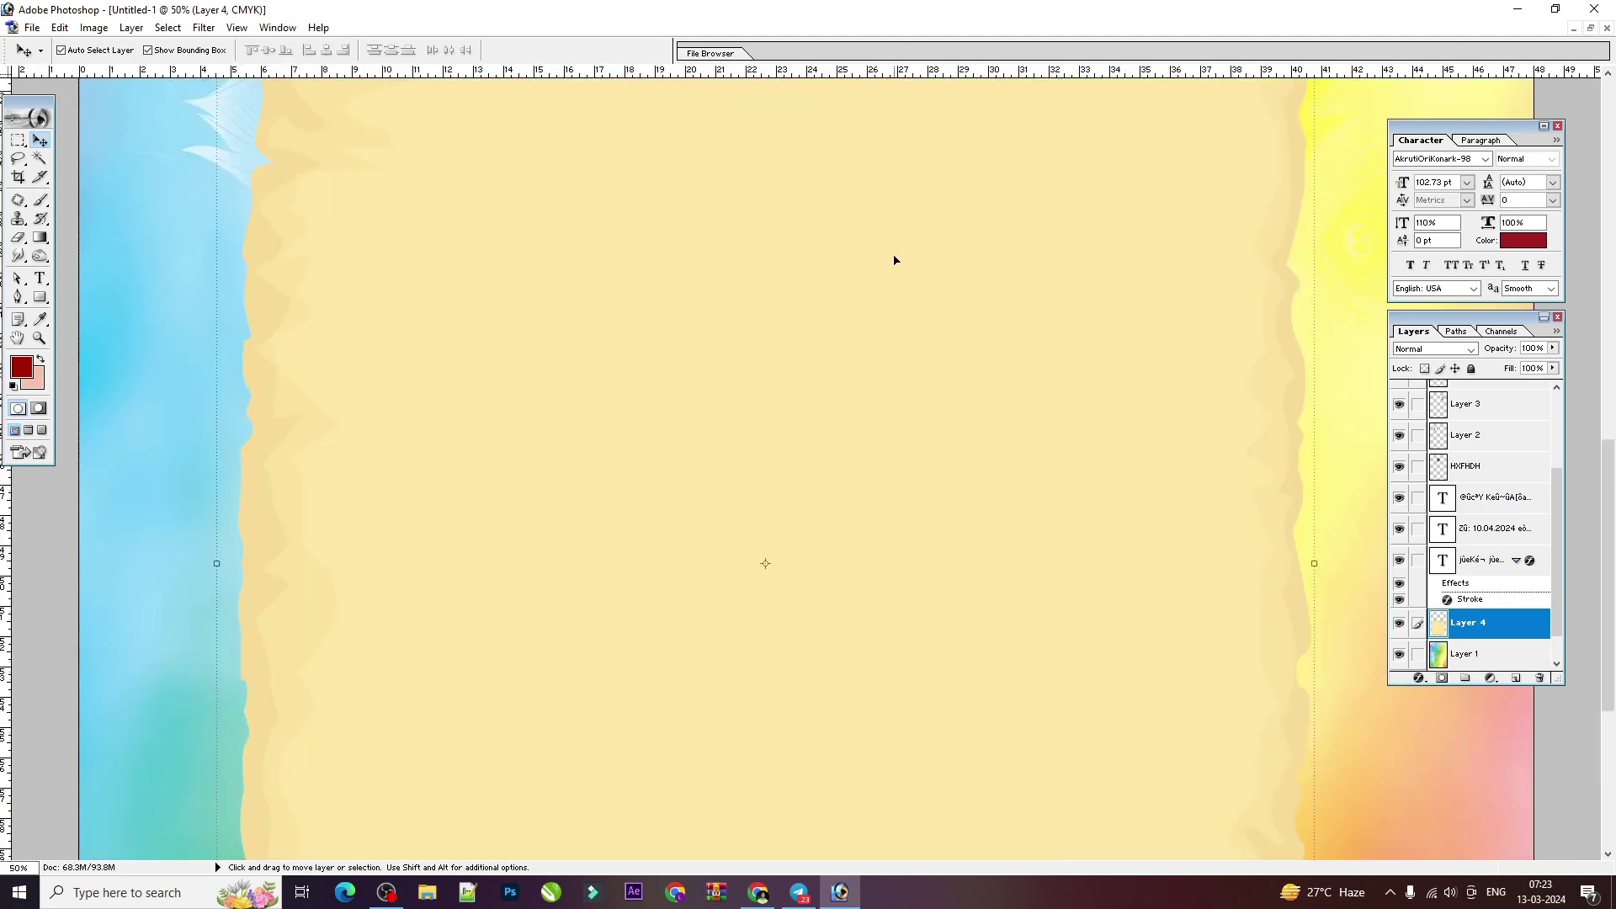
pyautogui.hotkey('ctrl', '-')
pyautogui.hotkey('ctrl', '-')
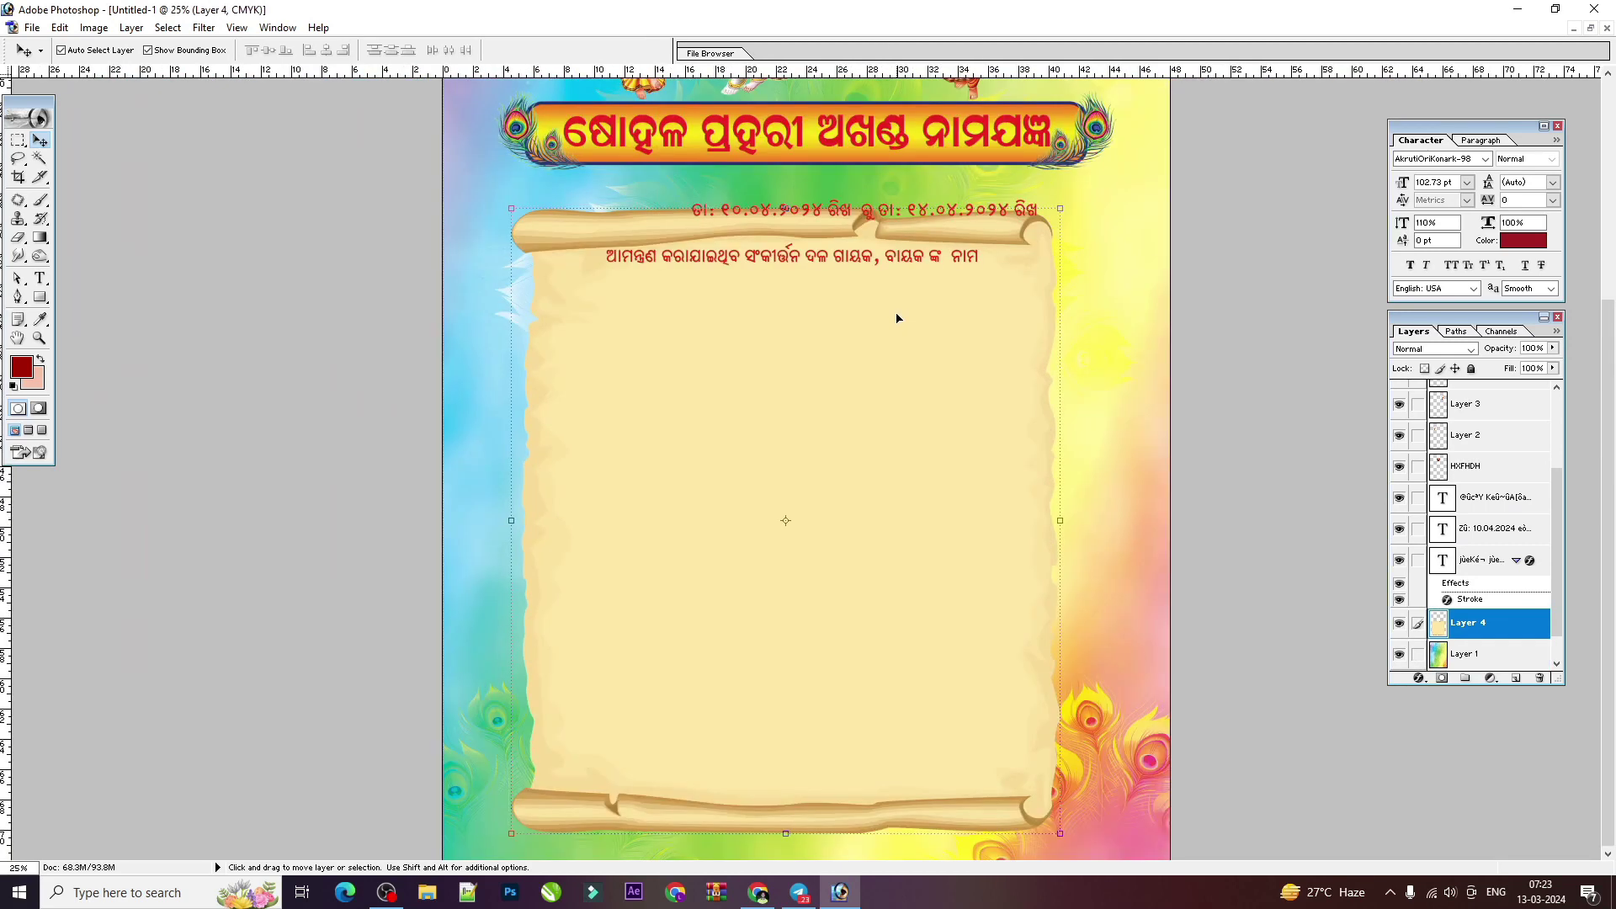
pyautogui.moveTo(922, 337); pyautogui.dragTo(931, 372)
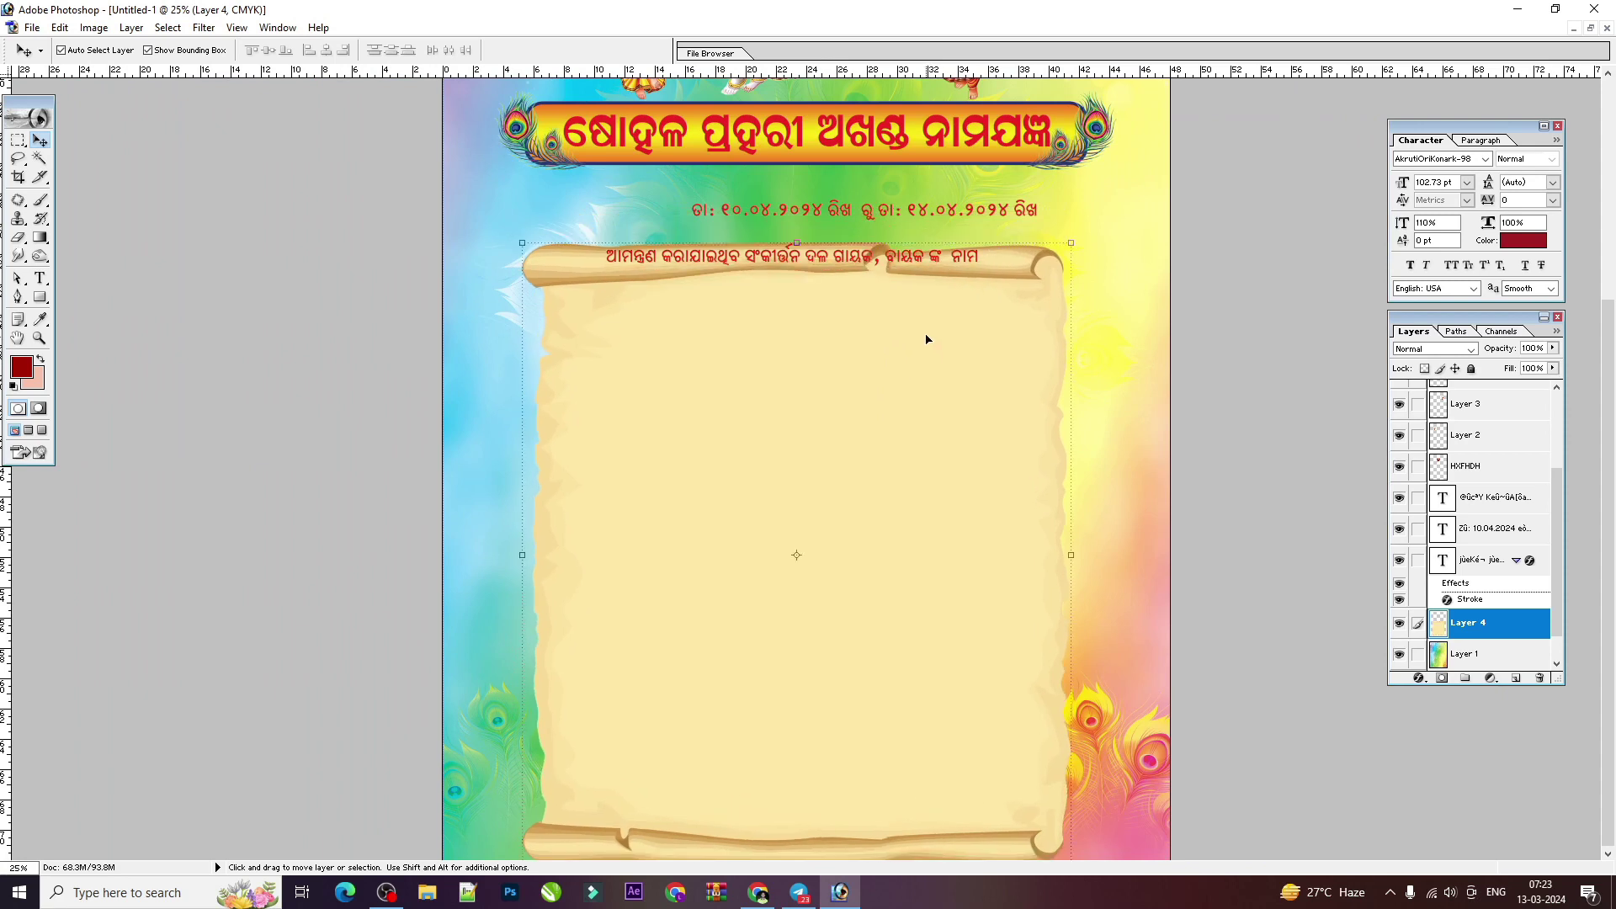
# Step: Move the date line up just under the title banner
pyautogui.hotkey('ctrl', '+')
pyautogui.click(925, 331)
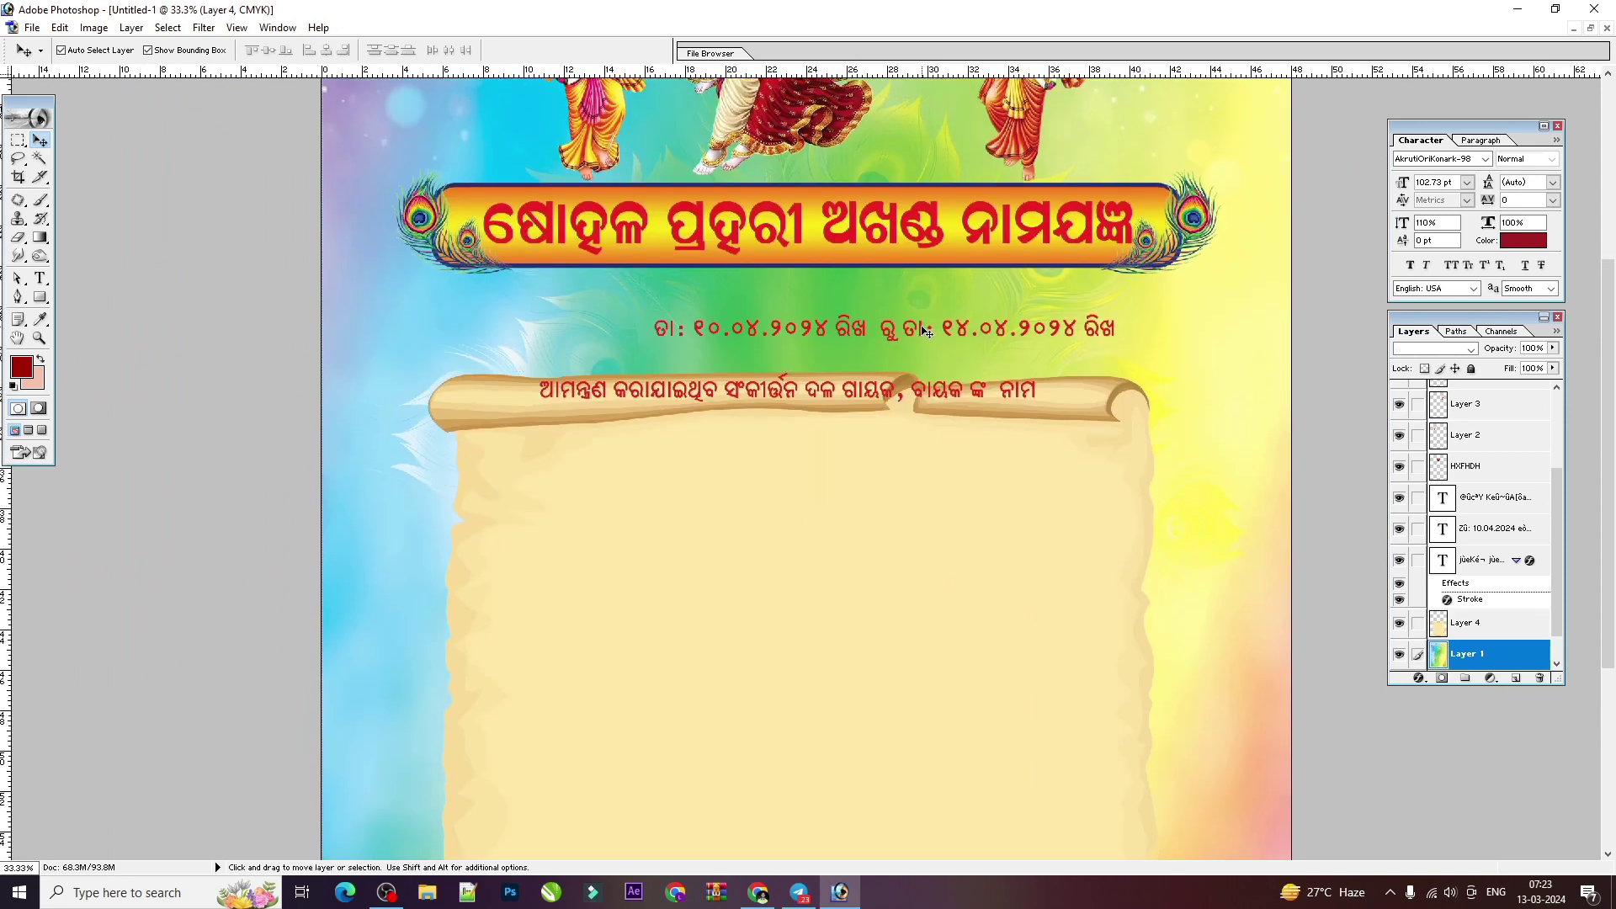
pyautogui.click(922, 331)
pyautogui.moveTo(1091, 315); pyautogui.dragTo(1013, 282)
pyautogui.hotkey('ctrl', '+')
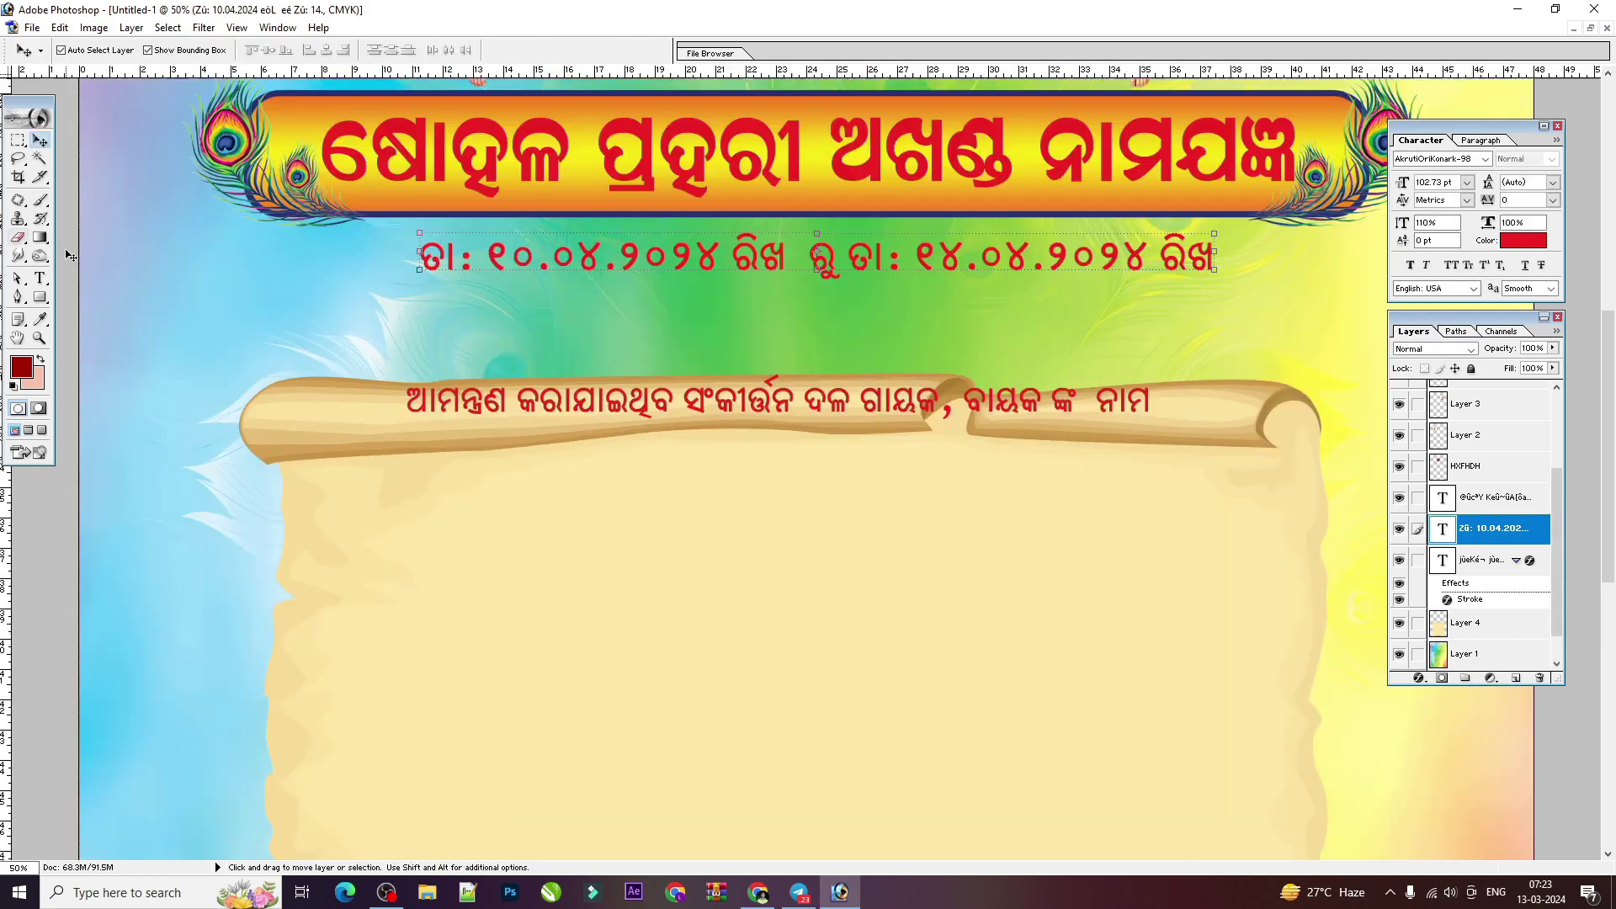
pyautogui.click(43, 278)
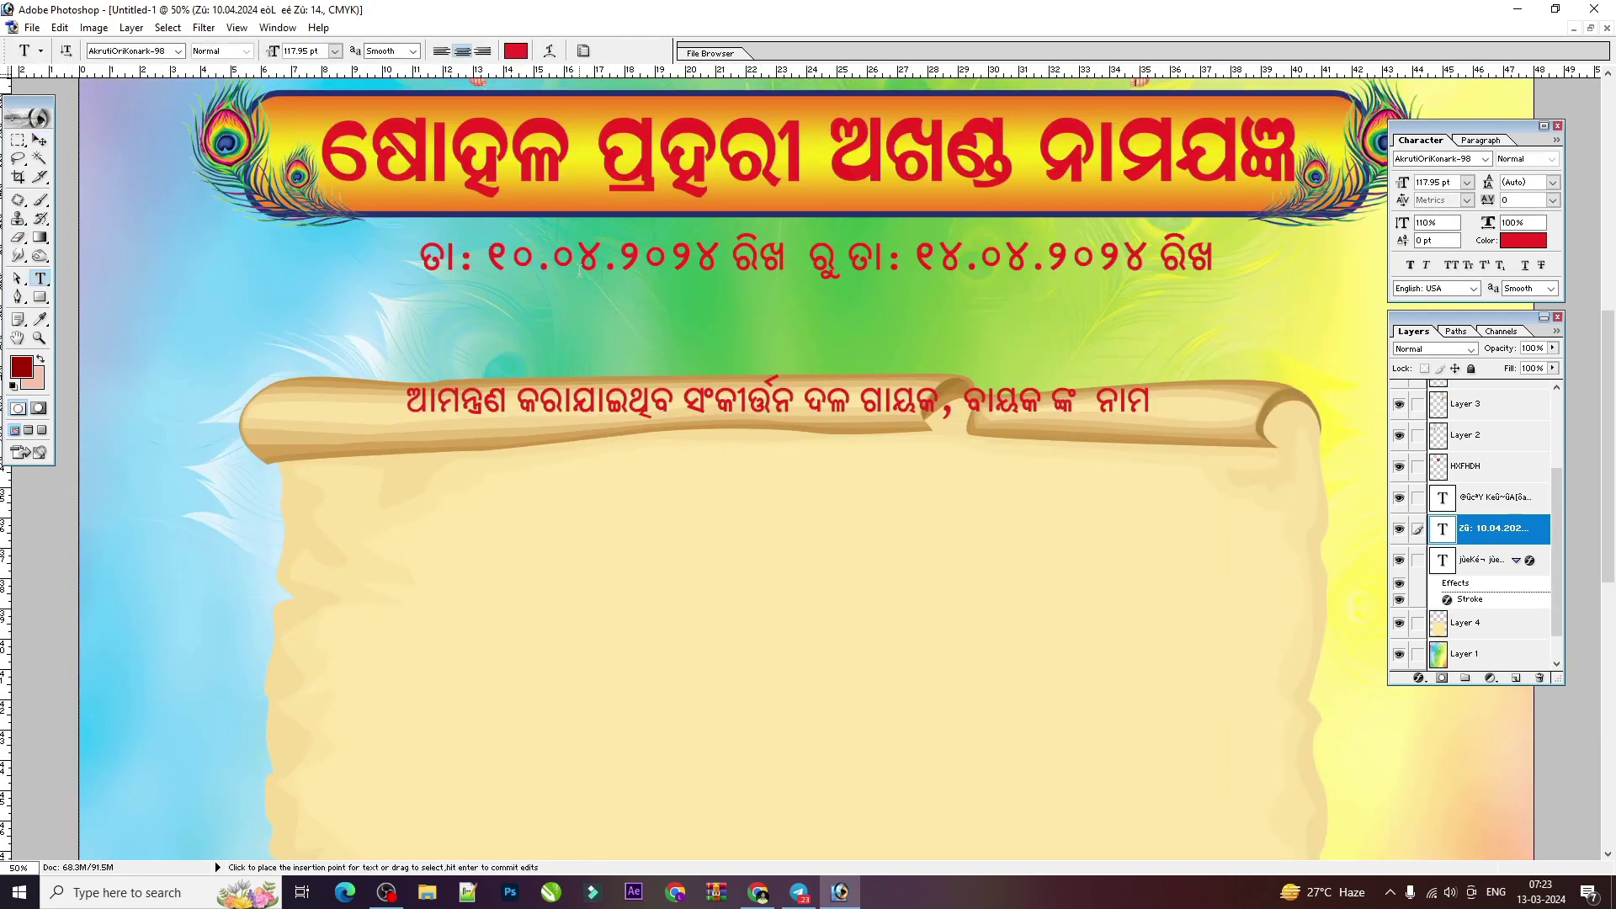
# Step: Edit the date line to insert 'ଠା' before 'ରୁ' and end it with 'ପର୍ଯ୍ୟନ୍ତ ।'
pyautogui.click(801, 262)
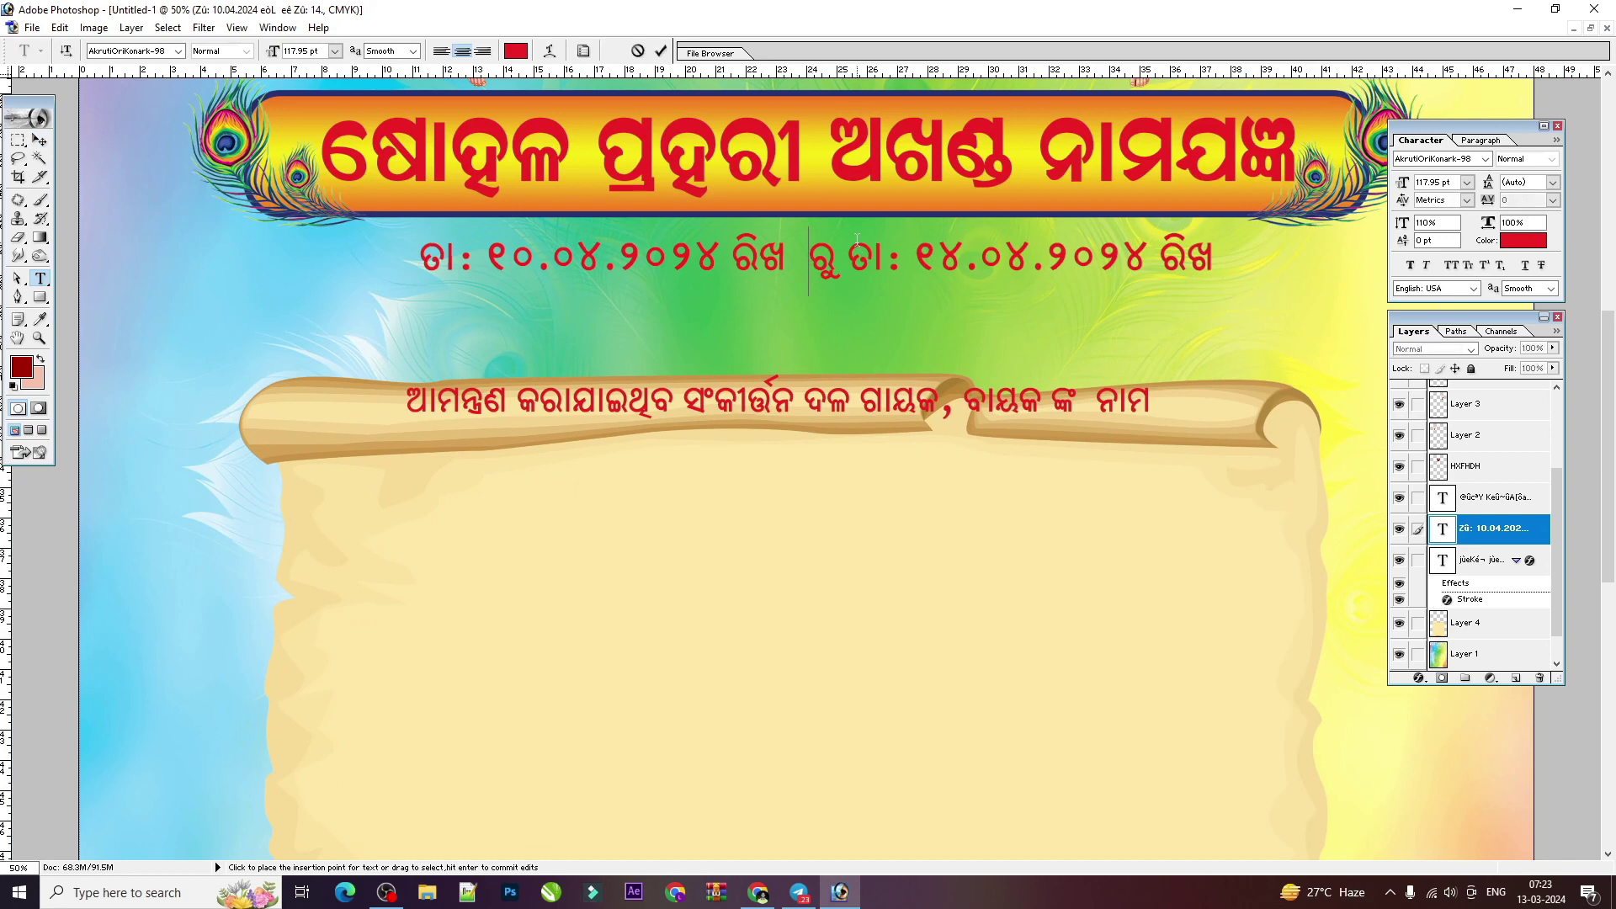
pyautogui.press('Left')
pyautogui.write('ଠା')
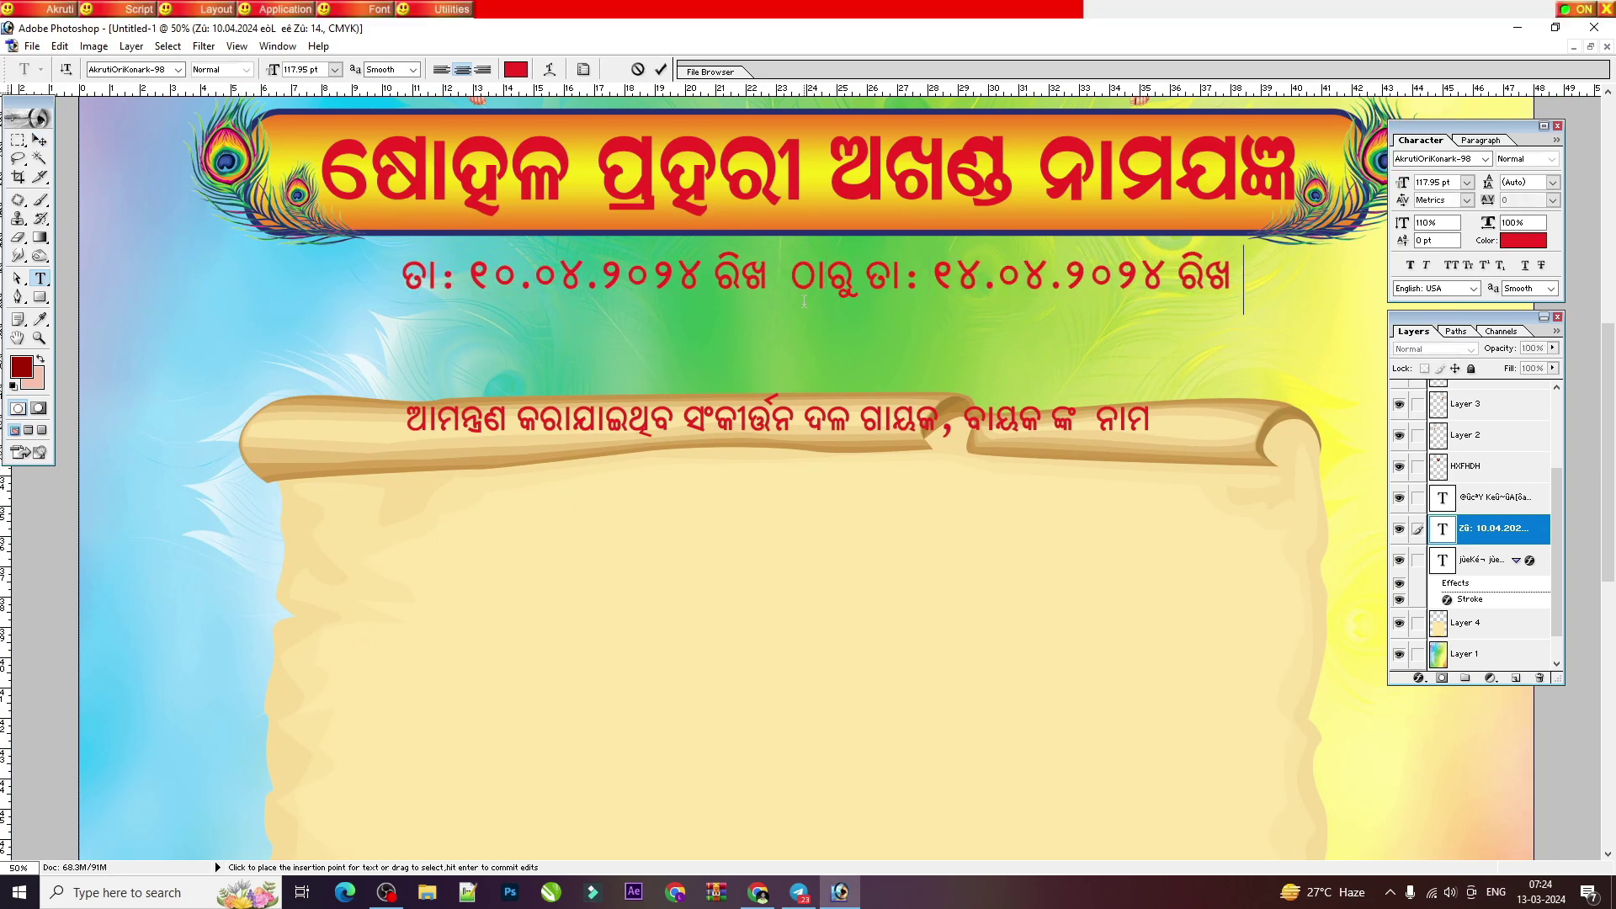
pyautogui.press('End')
pyautogui.write('ପର୍ଯ୍ୟନ୍ତ ।')
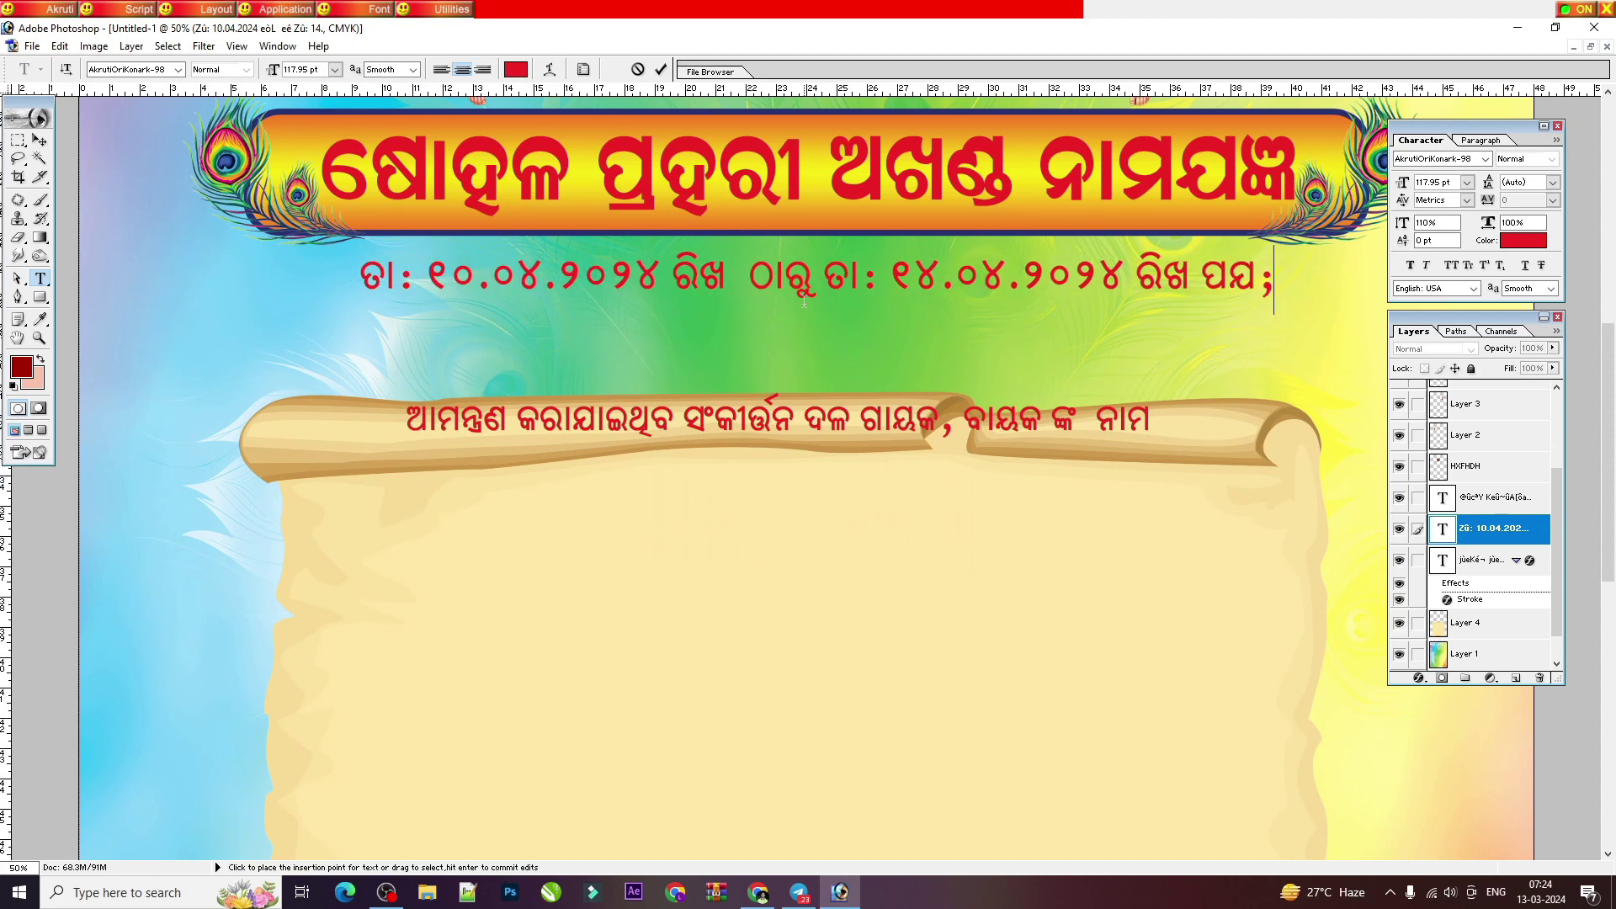
pyautogui.hotkey('ctrl', 'Return')
pyautogui.press('v')
# Step: Colour the date line a deep saturated purple
pyautogui.scroll(1, 1229, 298)
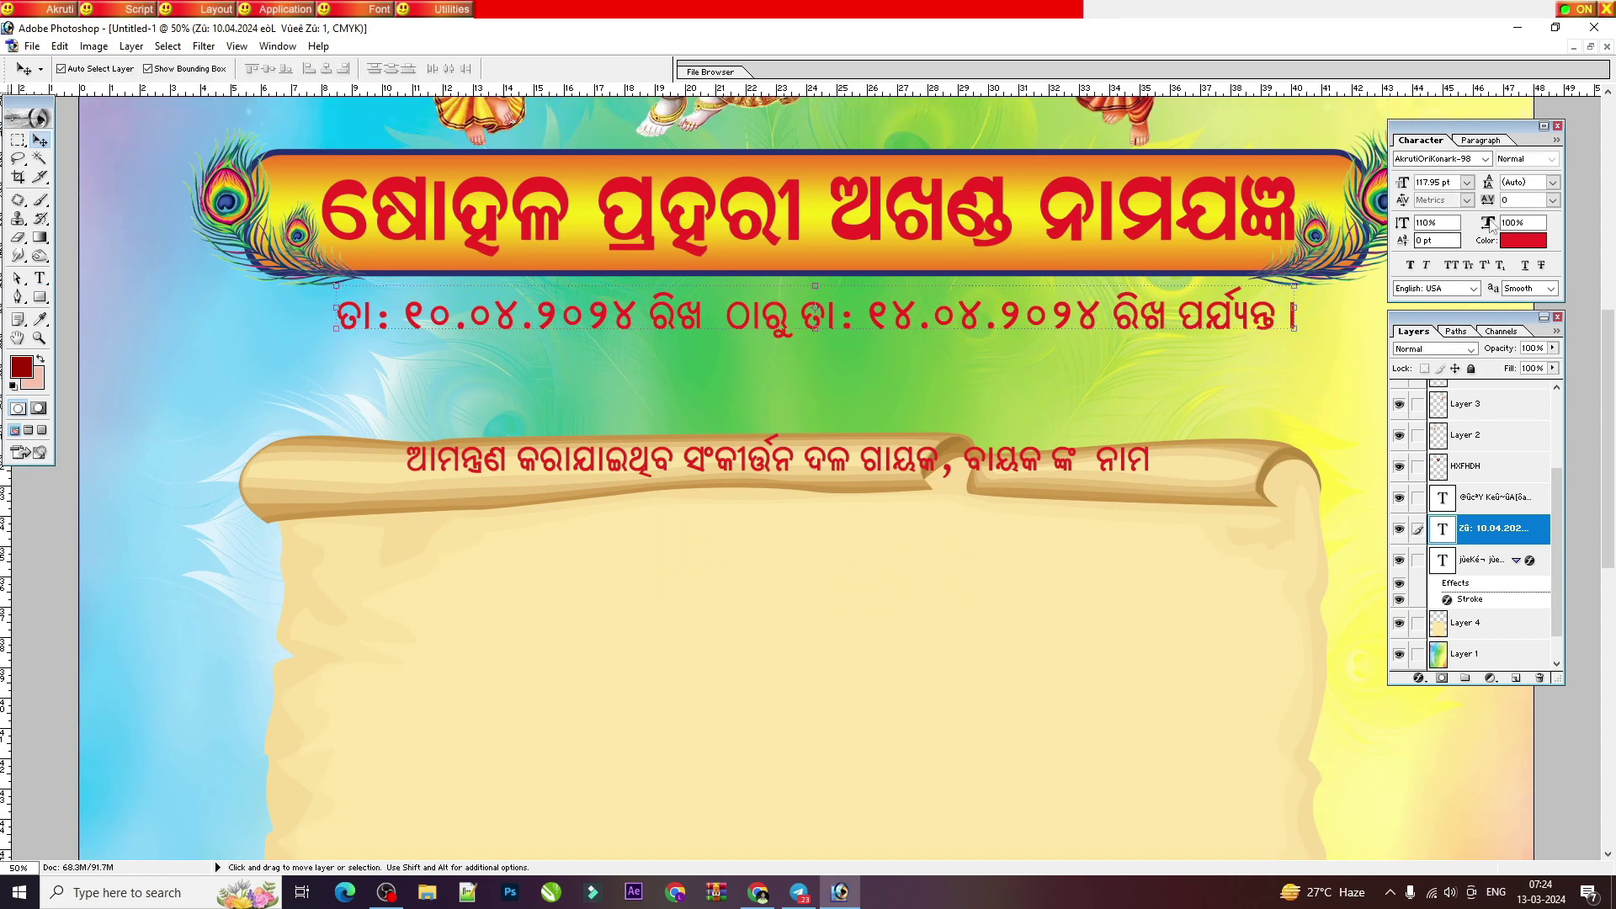
pyautogui.click(1536, 242)
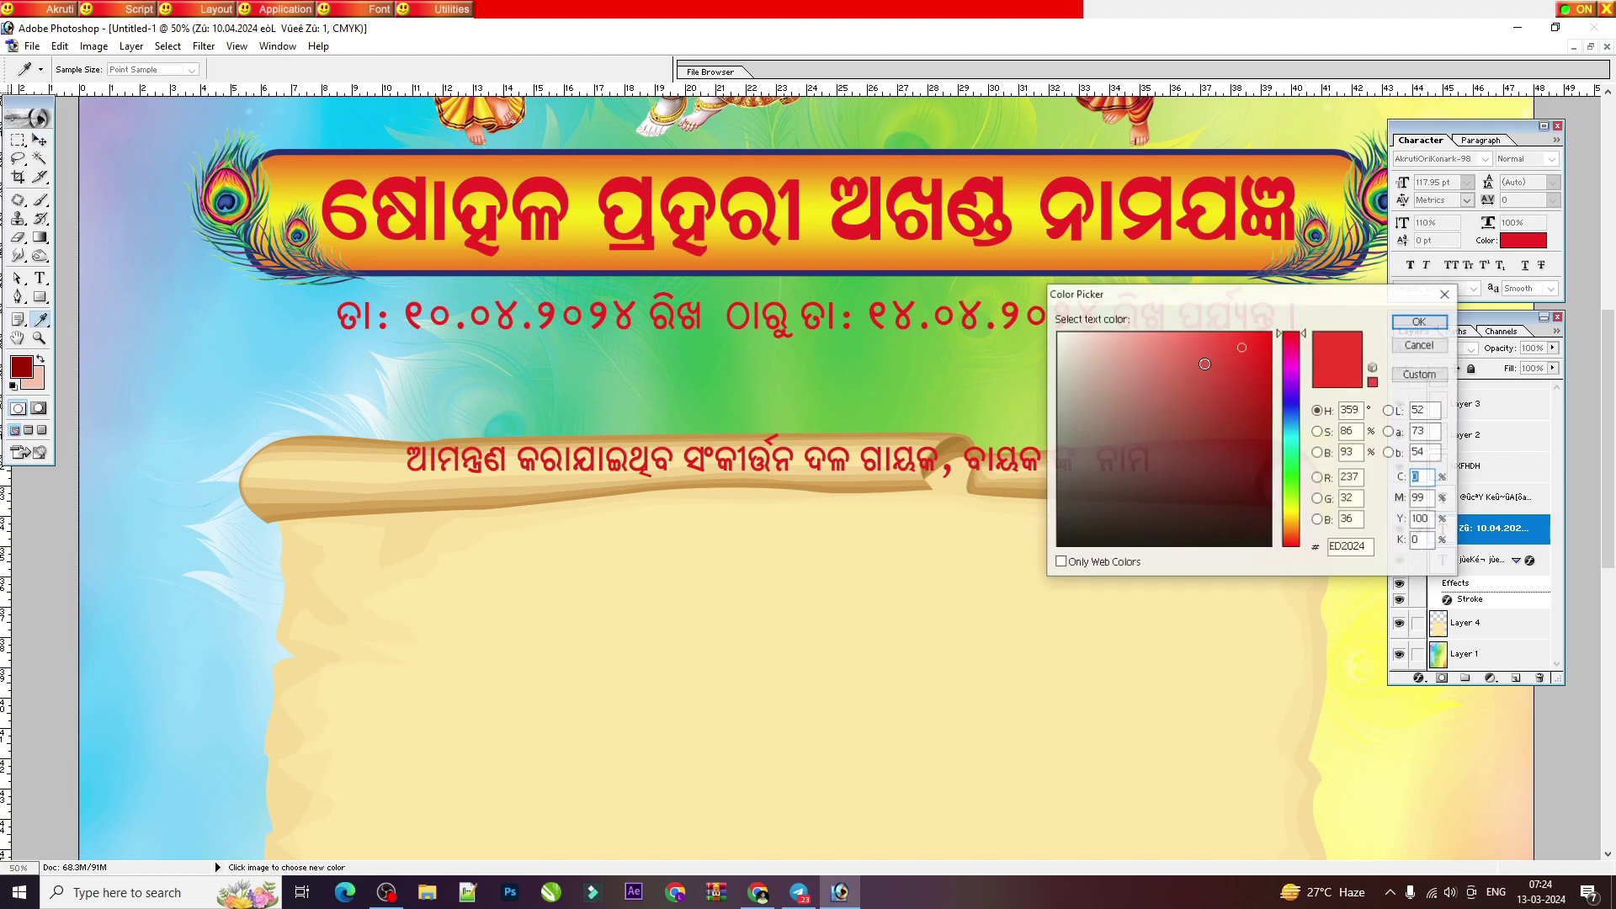
pyautogui.click(1297, 386)
pyautogui.moveTo(1297, 386); pyautogui.dragTo(1297, 371)
pyautogui.moveTo(1268, 408); pyautogui.dragTo(1279, 408)
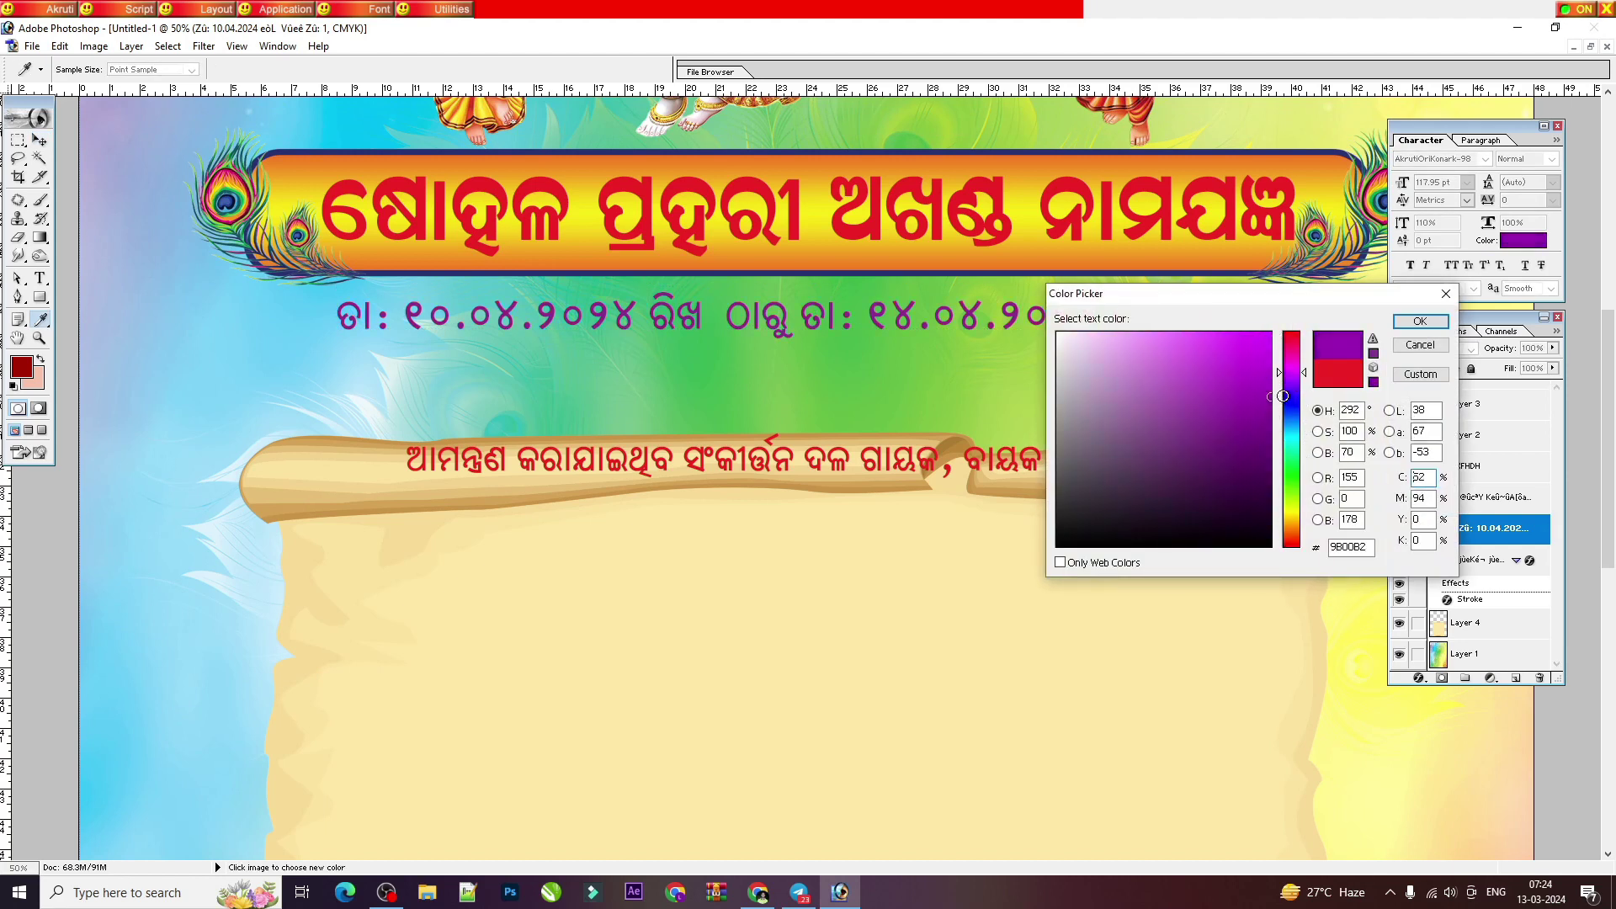
pyautogui.press('Return')
# Step: Add a Stroke outline to the date line and move the invitation line up beneath it
pyautogui.click(1419, 677)
pyautogui.click(1425, 664)
pyautogui.press('Return')
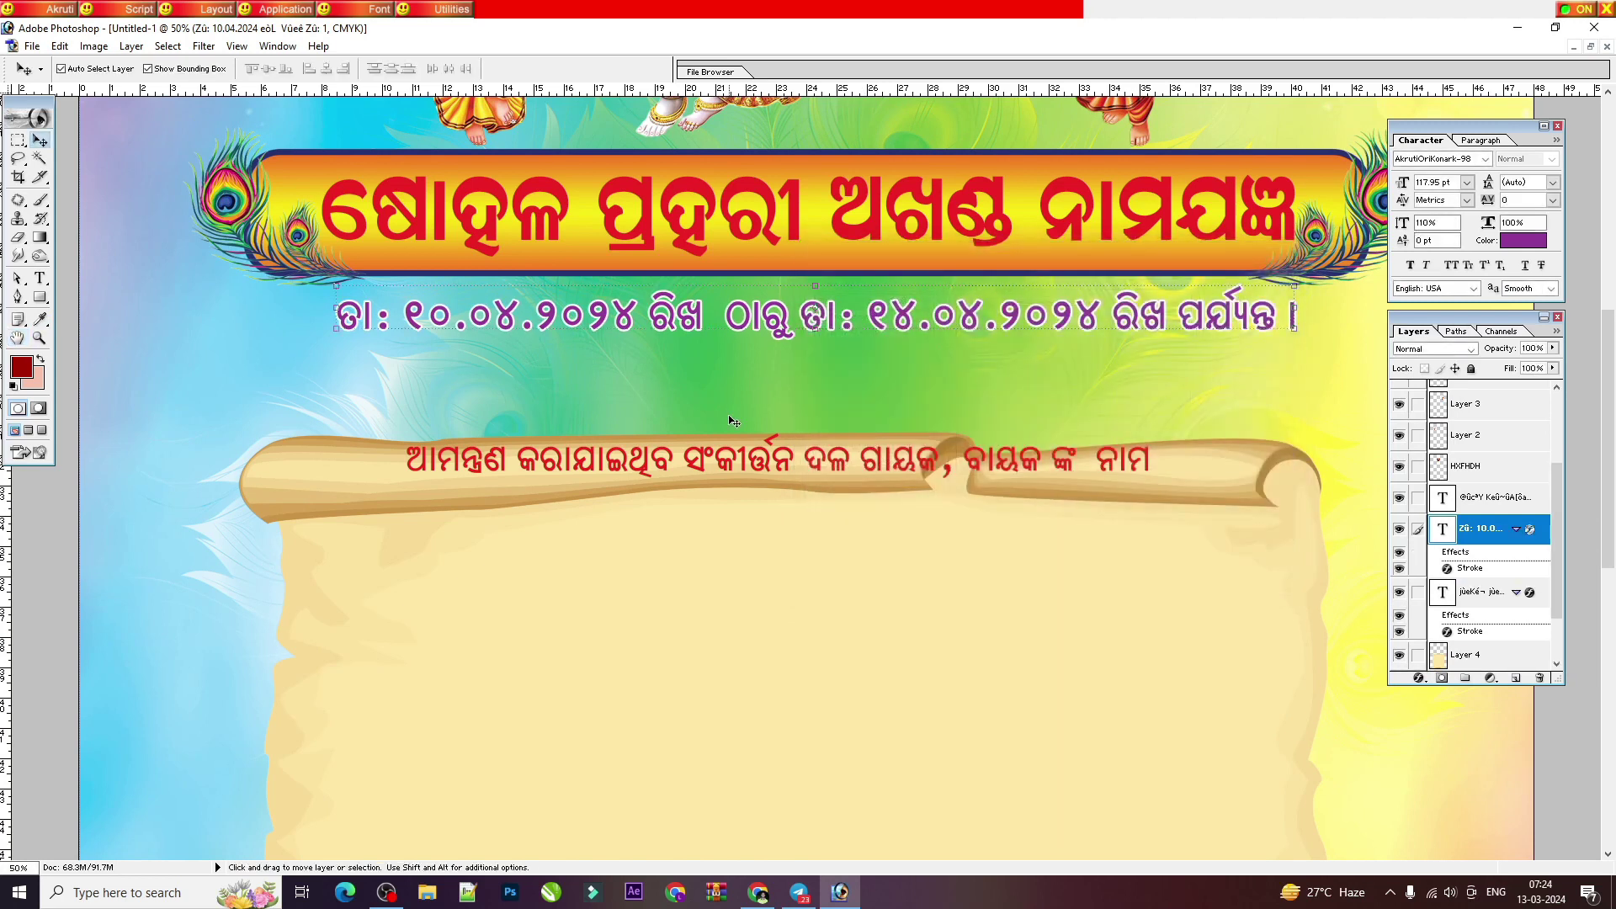
pyautogui.hotkey('ctrl', '-')
pyautogui.moveTo(872, 475); pyautogui.dragTo(871, 410)
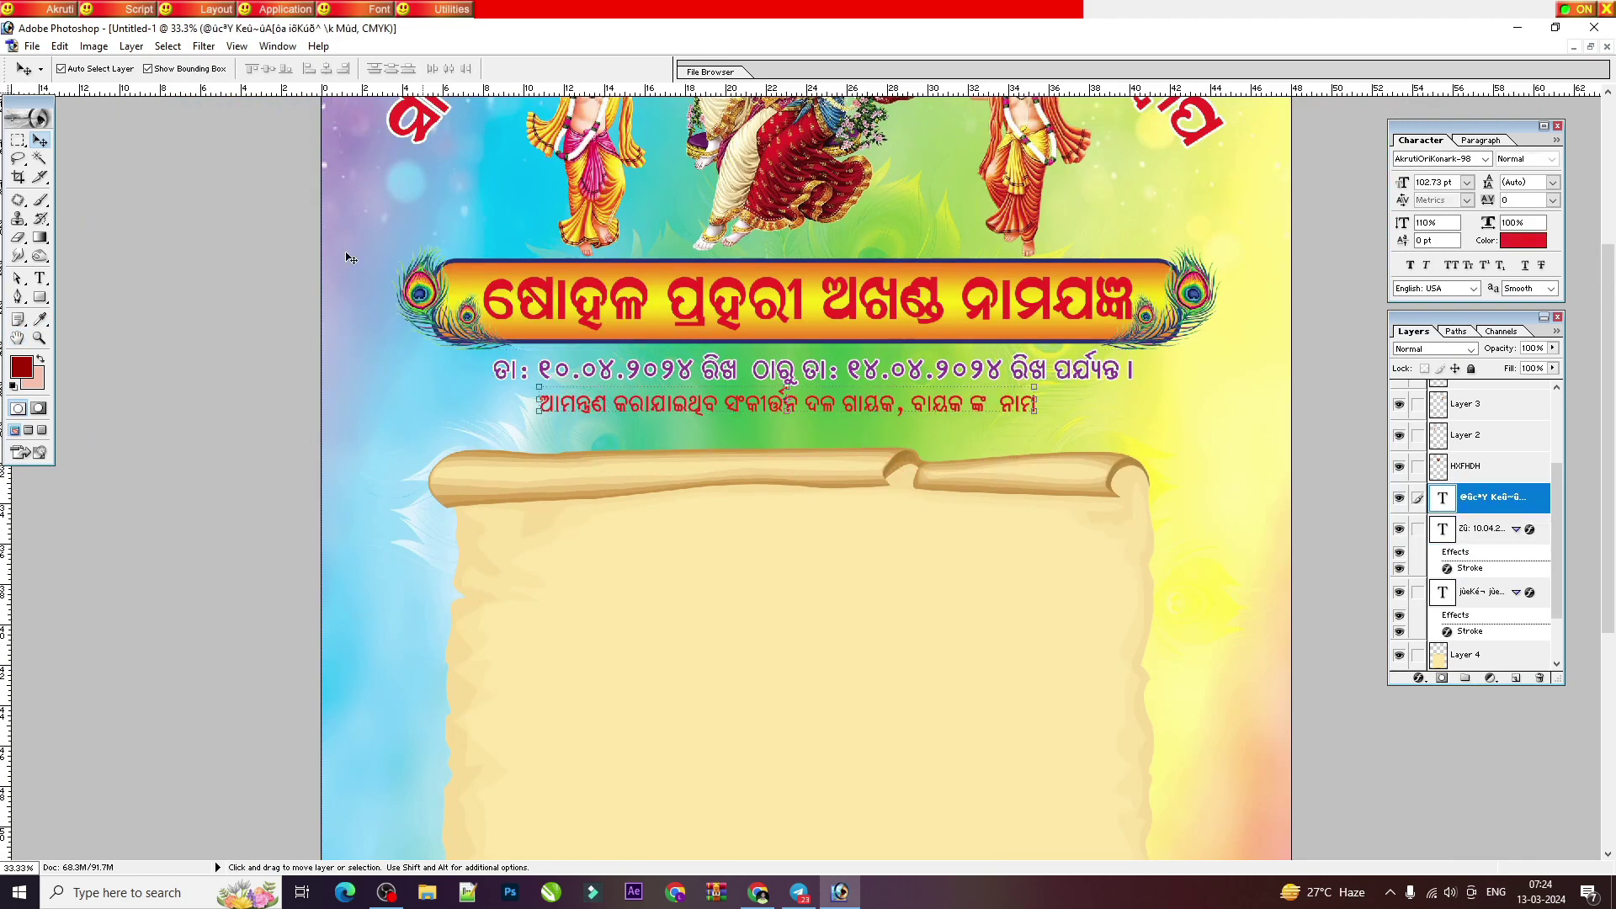
# Step: Set the whole invitation line's font to AkrutiOriBhuban-99
pyautogui.click(39, 278)
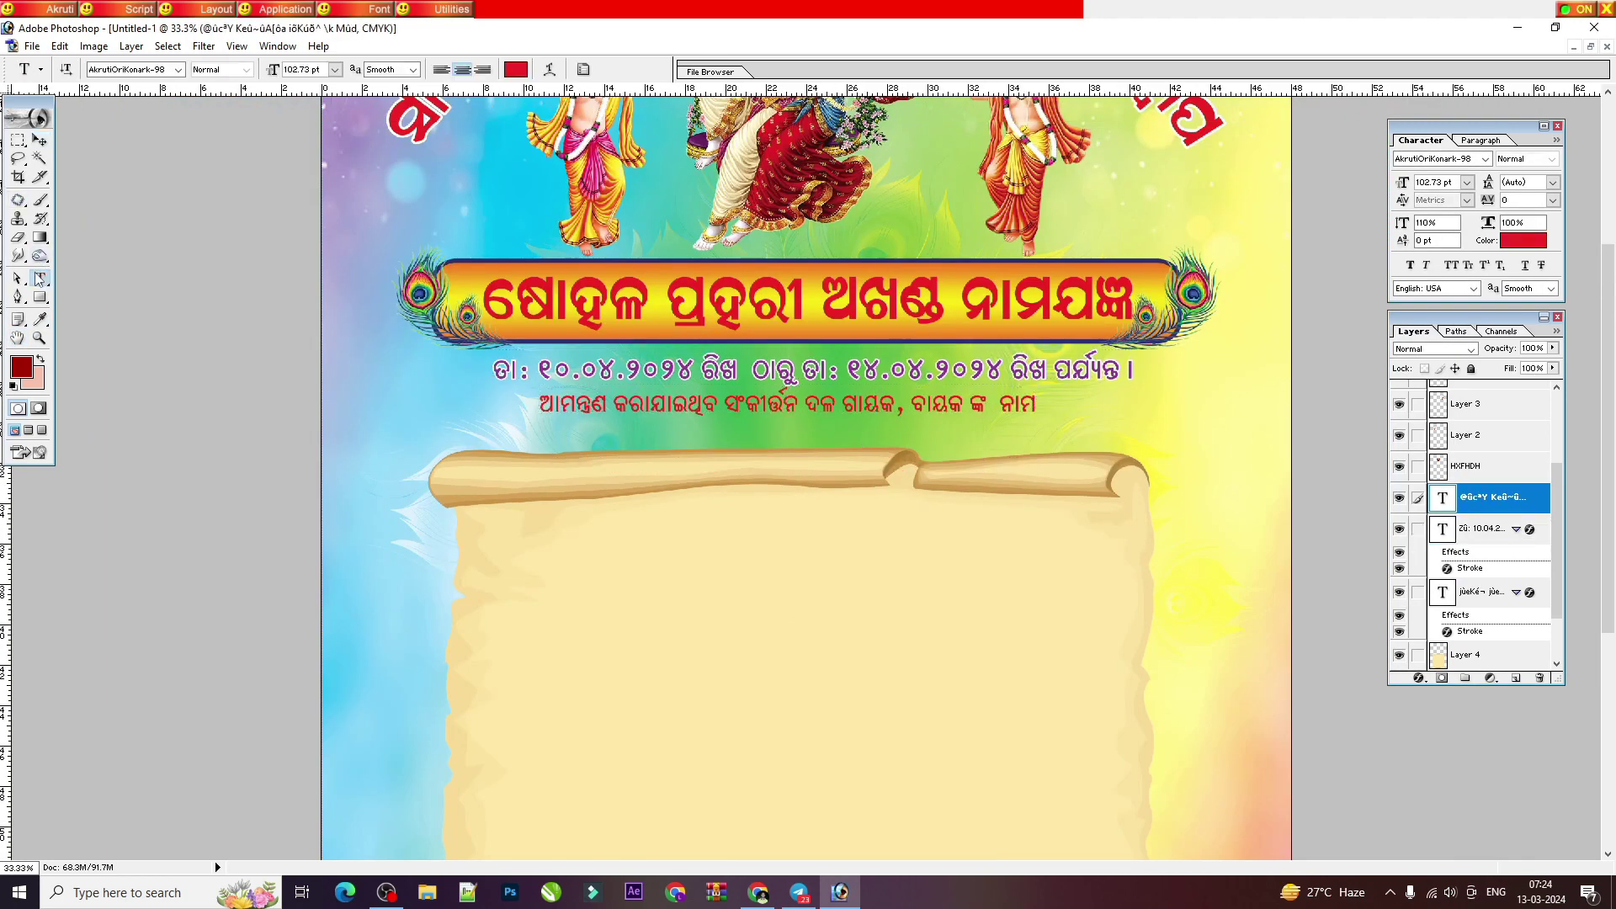
pyautogui.tripleClick(798, 405)
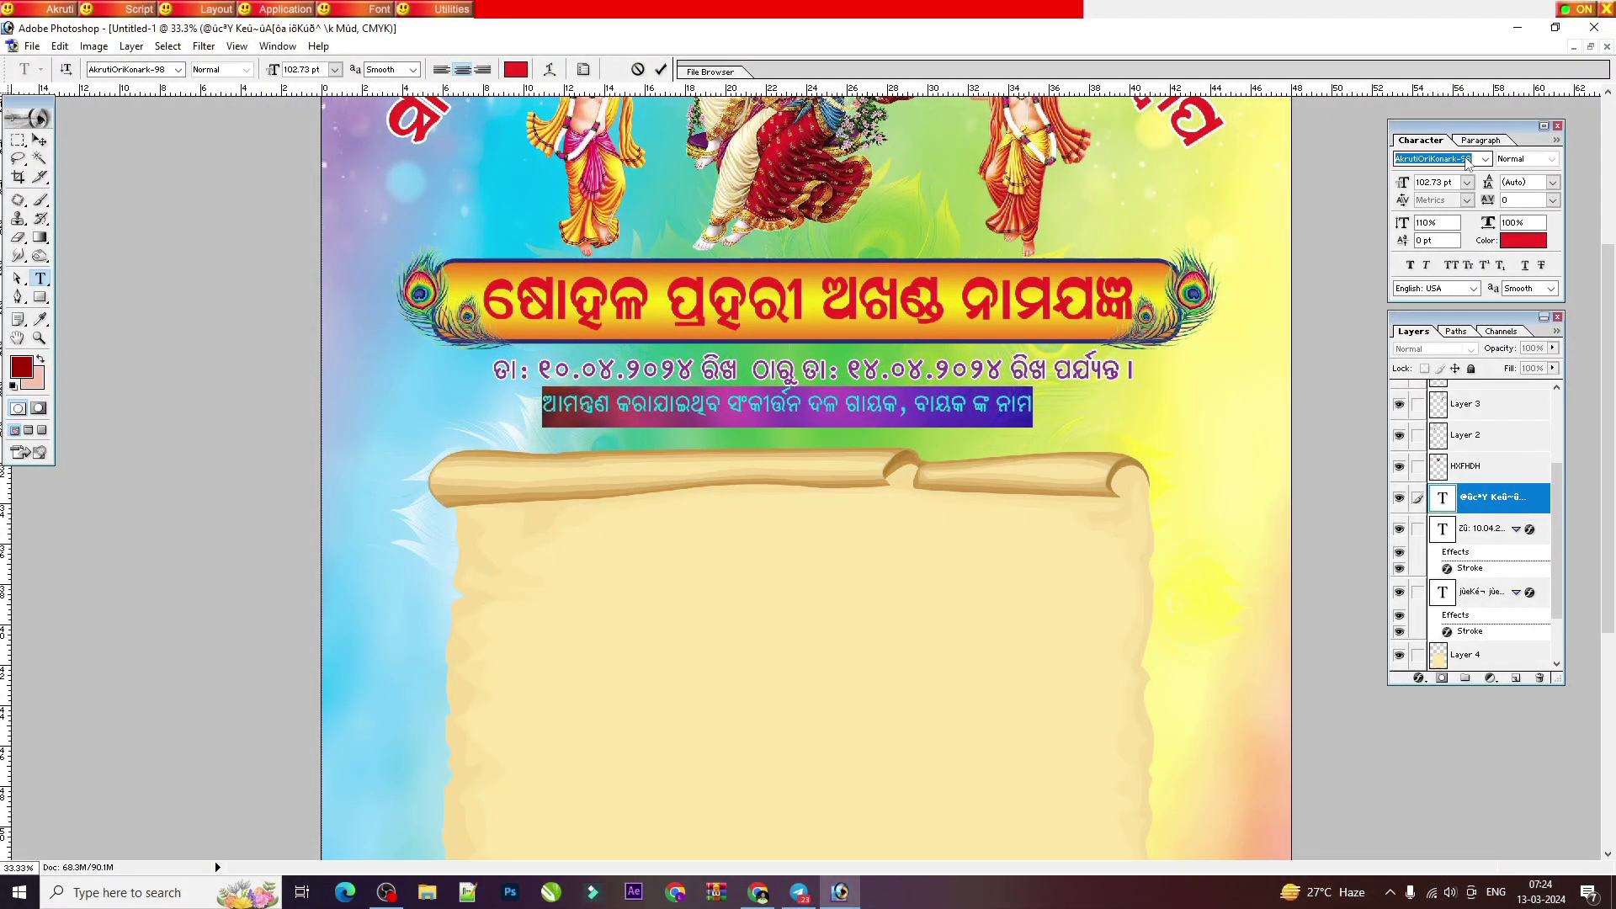
pyautogui.click(1485, 158)
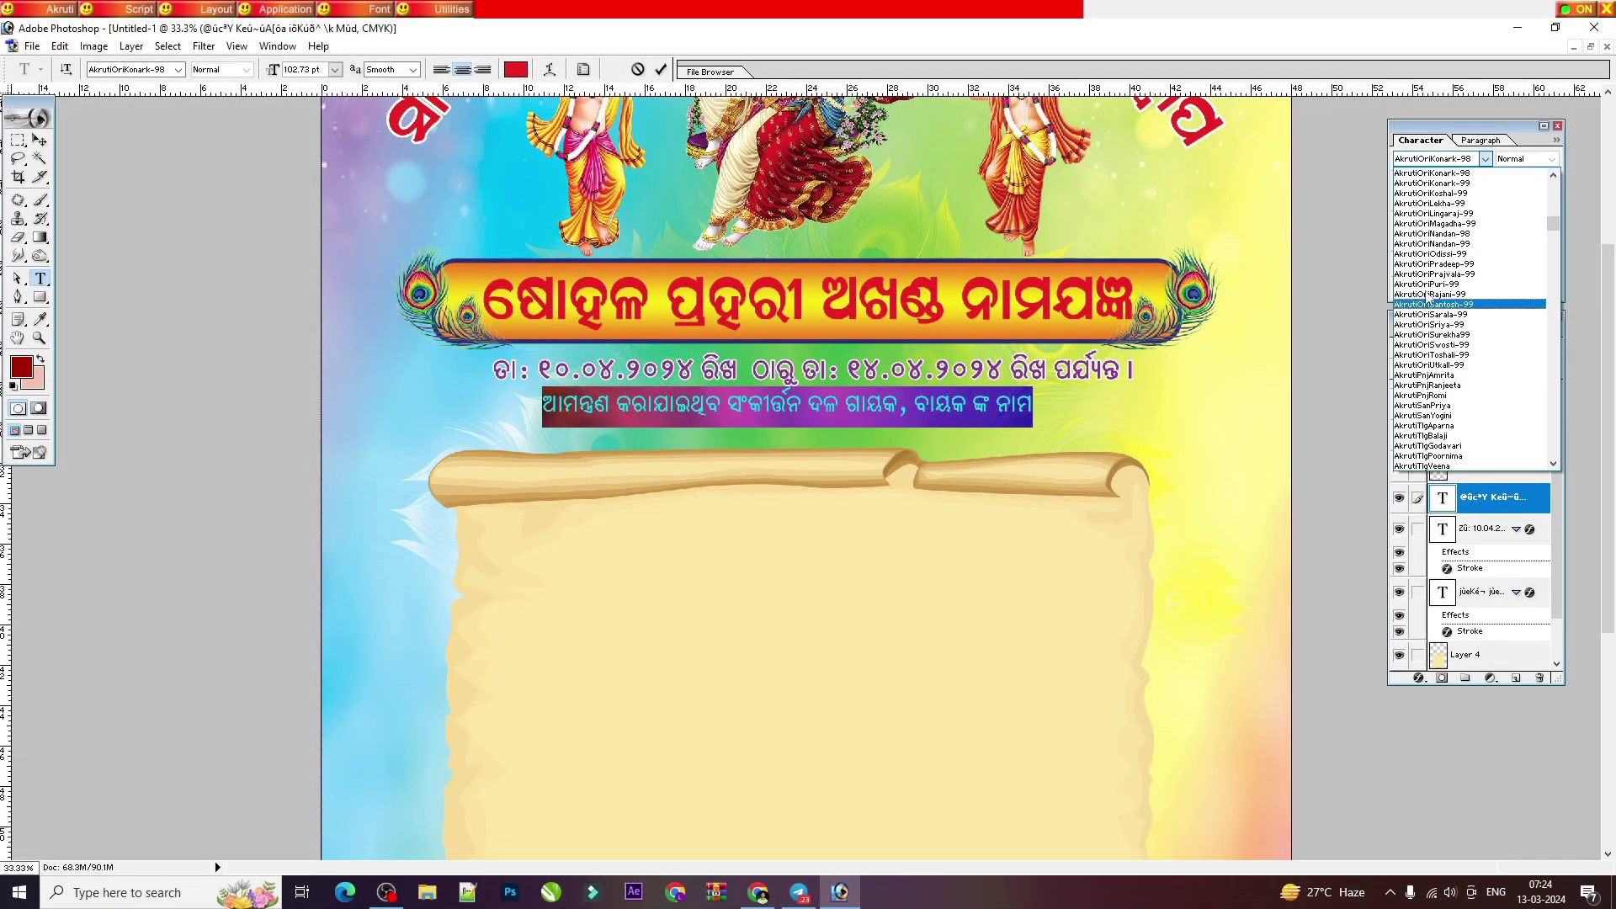
pyautogui.scroll(3, 1451, 295)
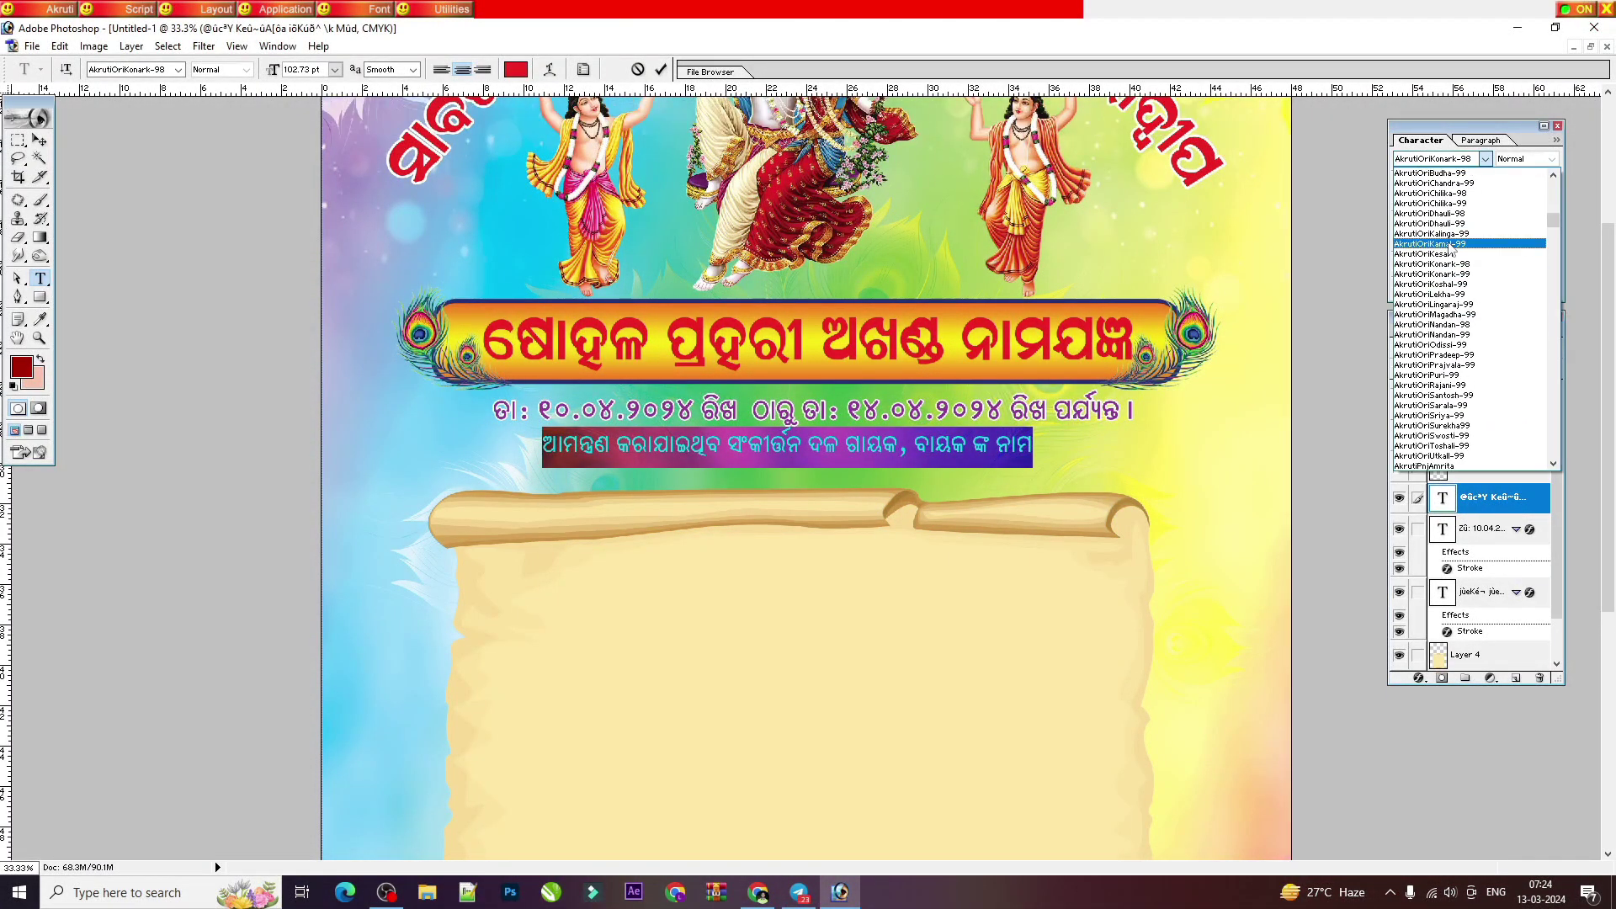
pyautogui.click(1453, 173)
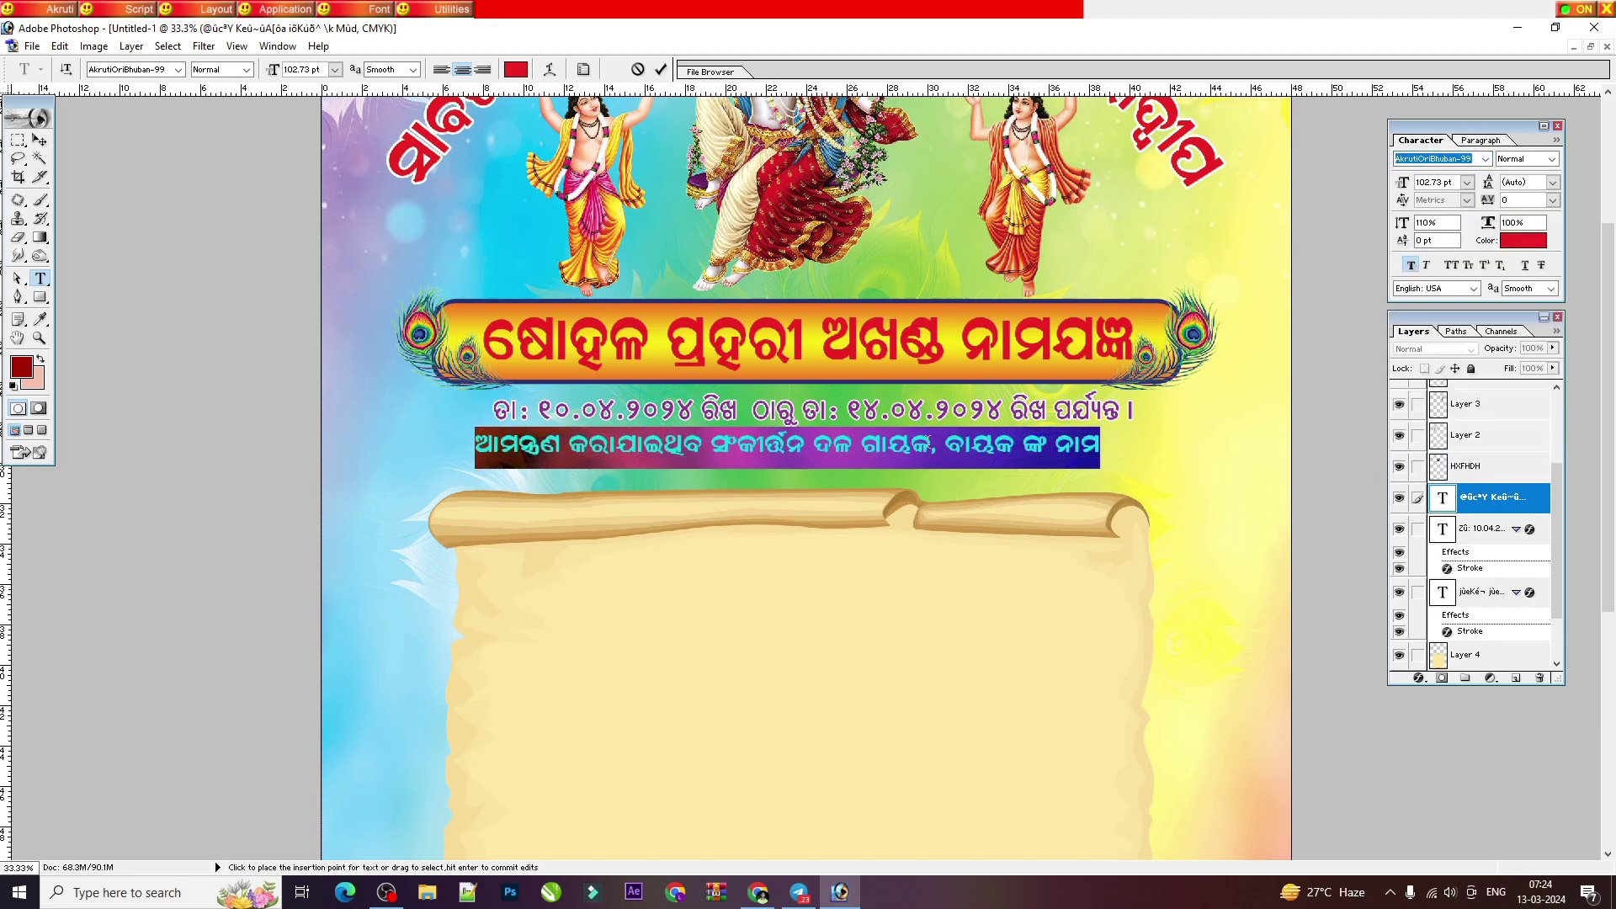
pyautogui.hotkey('ctrl', 'Return')
pyautogui.click(40, 139)
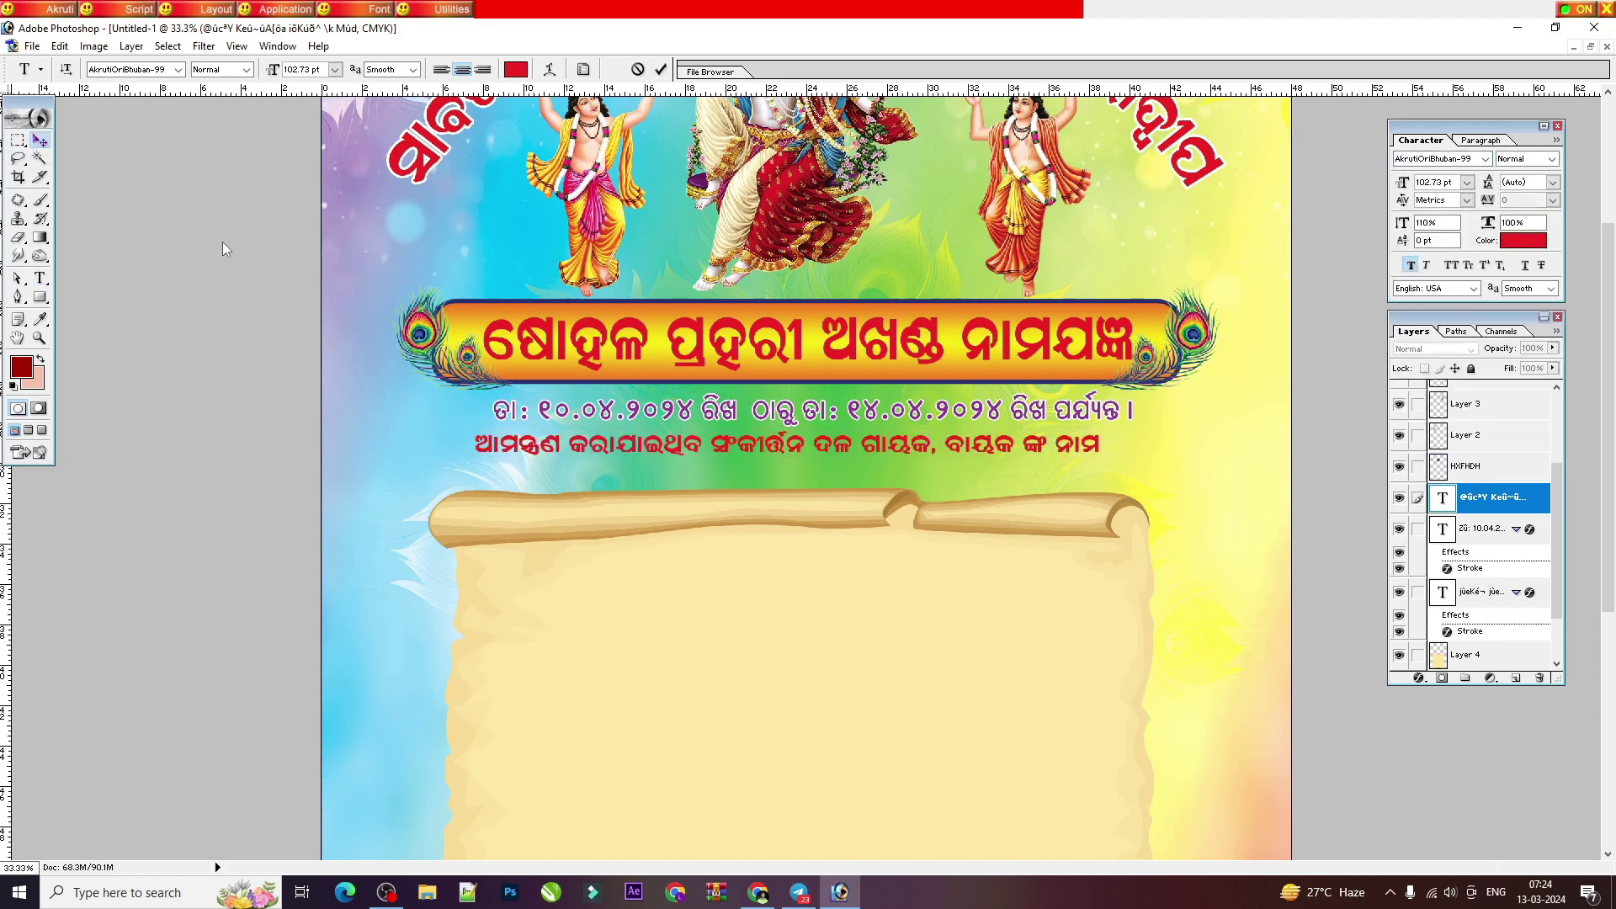
# Step: Stretch the invitation line slightly taller with Free Transform
pyautogui.hotkey('ctrl', 't')
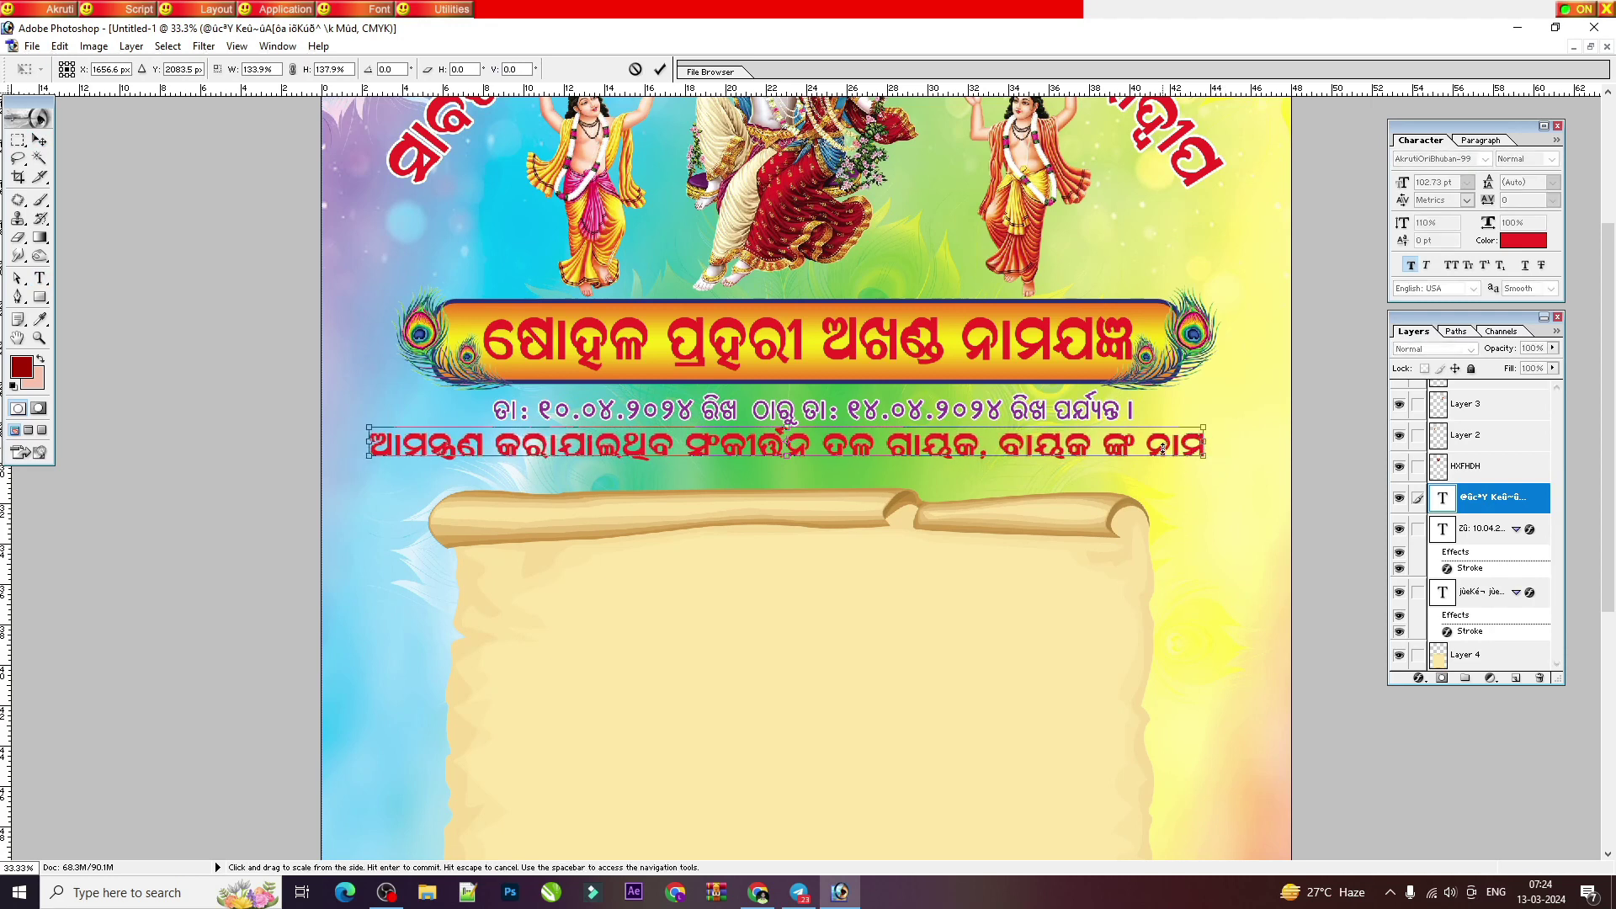
pyautogui.moveTo(1162, 449); pyautogui.dragTo(1162, 455)
pyautogui.press('Return')
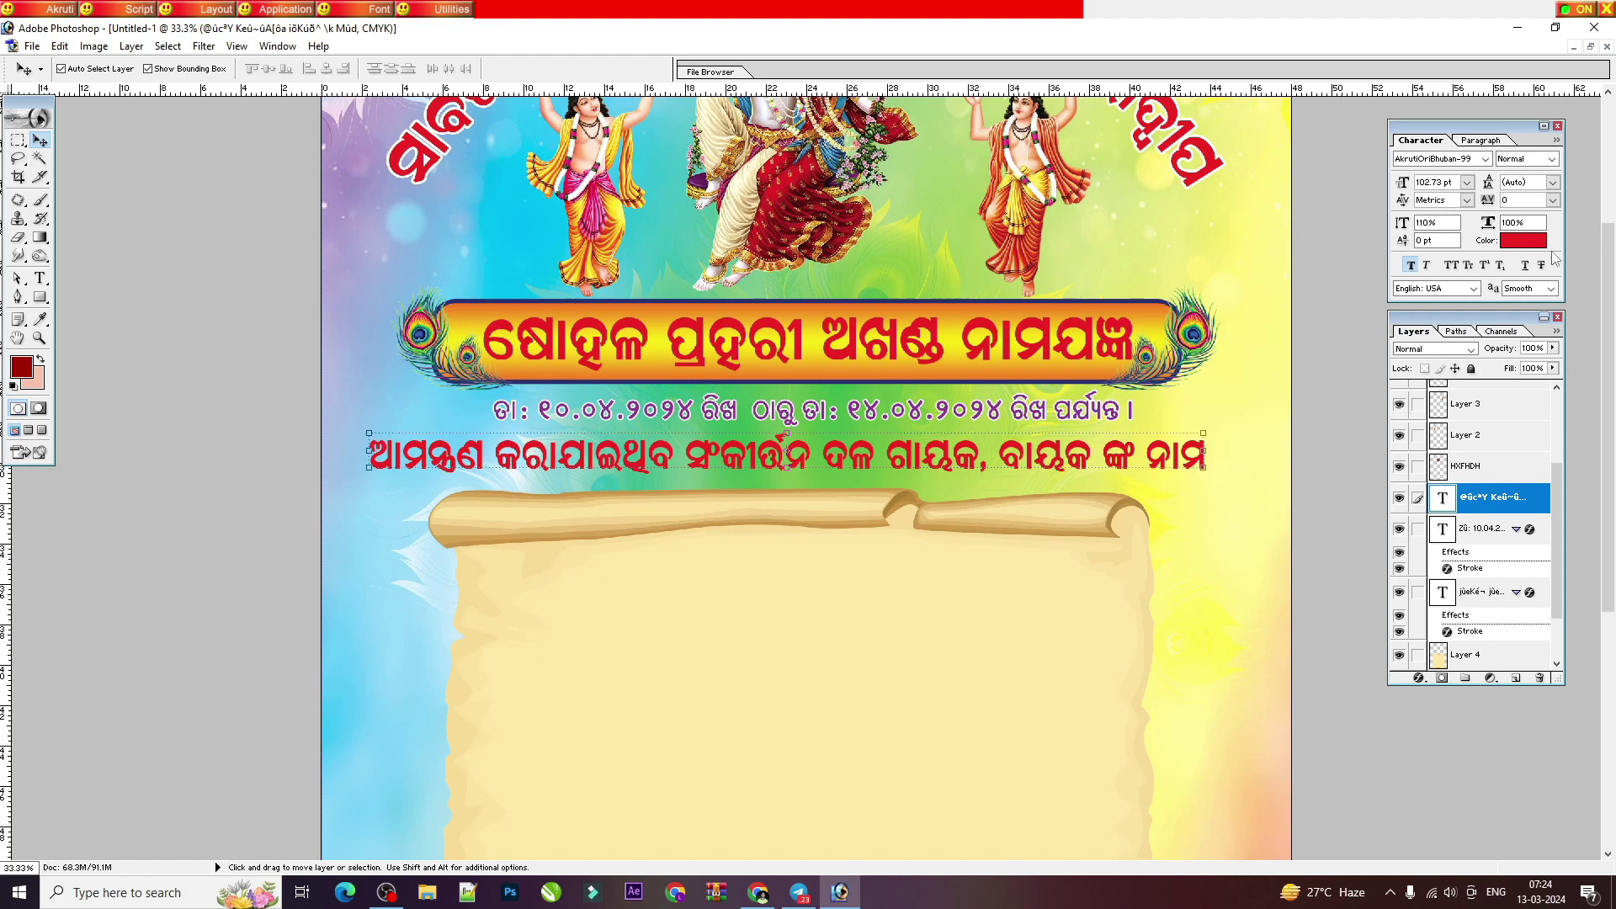
# Step: Colour the invitation line red and copy the Stroke effect onto it
pyautogui.click(1523, 241)
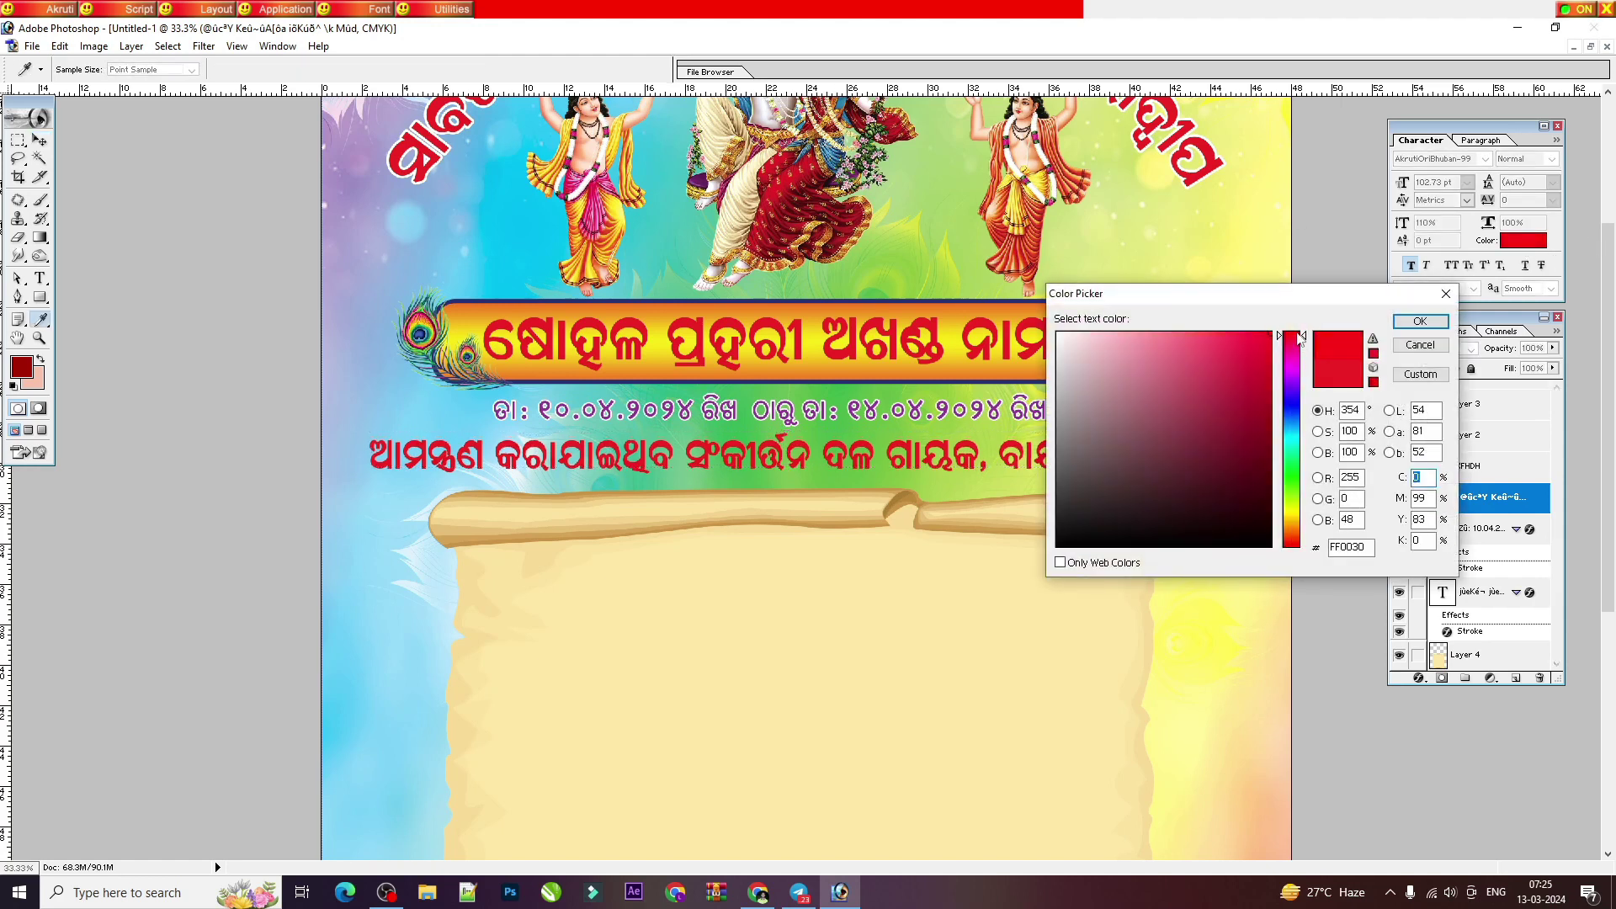
pyautogui.click(1420, 321)
pyautogui.moveTo(1430, 678); pyautogui.dragTo(1481, 498)
pyautogui.press('Return')
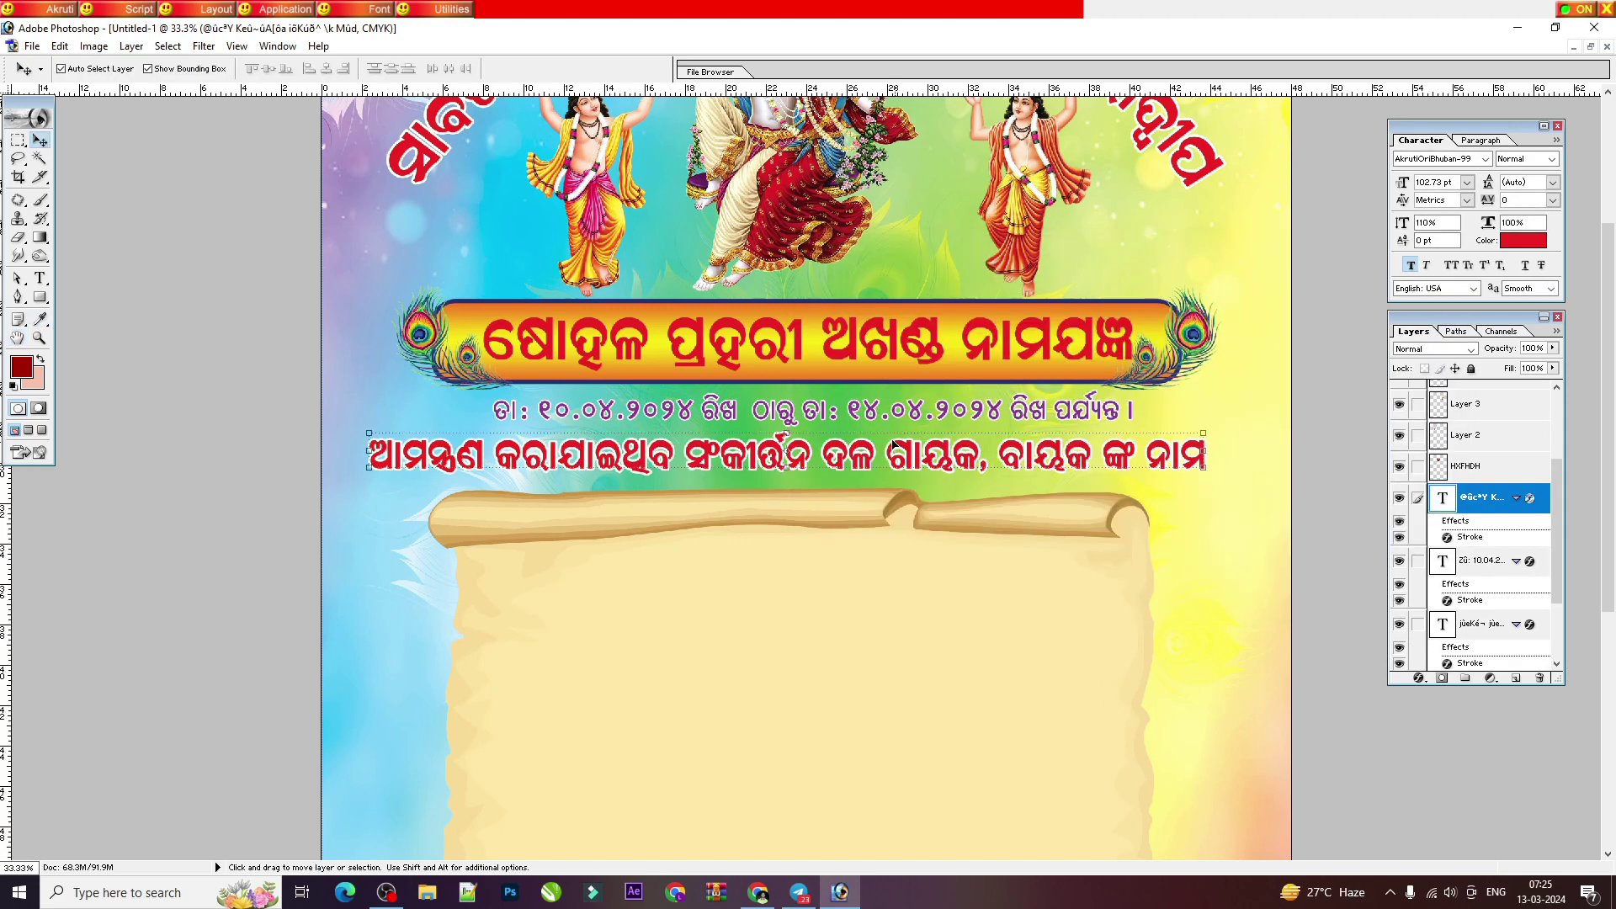
pyautogui.click(870, 326)
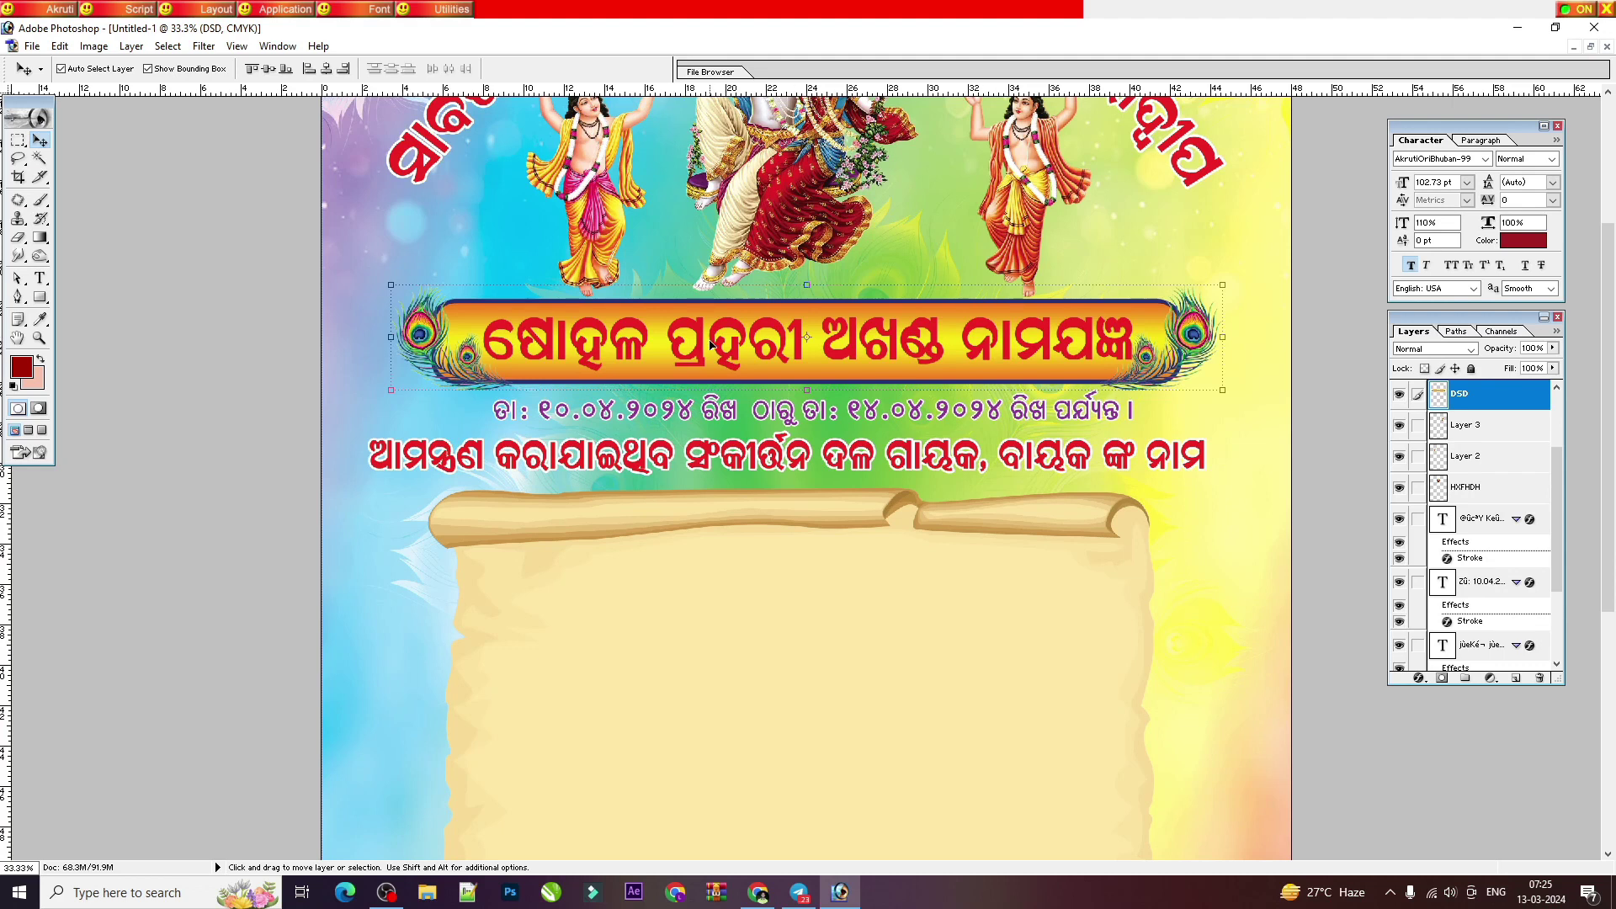
# Step: Select the banner heading text and change its colour to blue
pyautogui.click(934, 346)
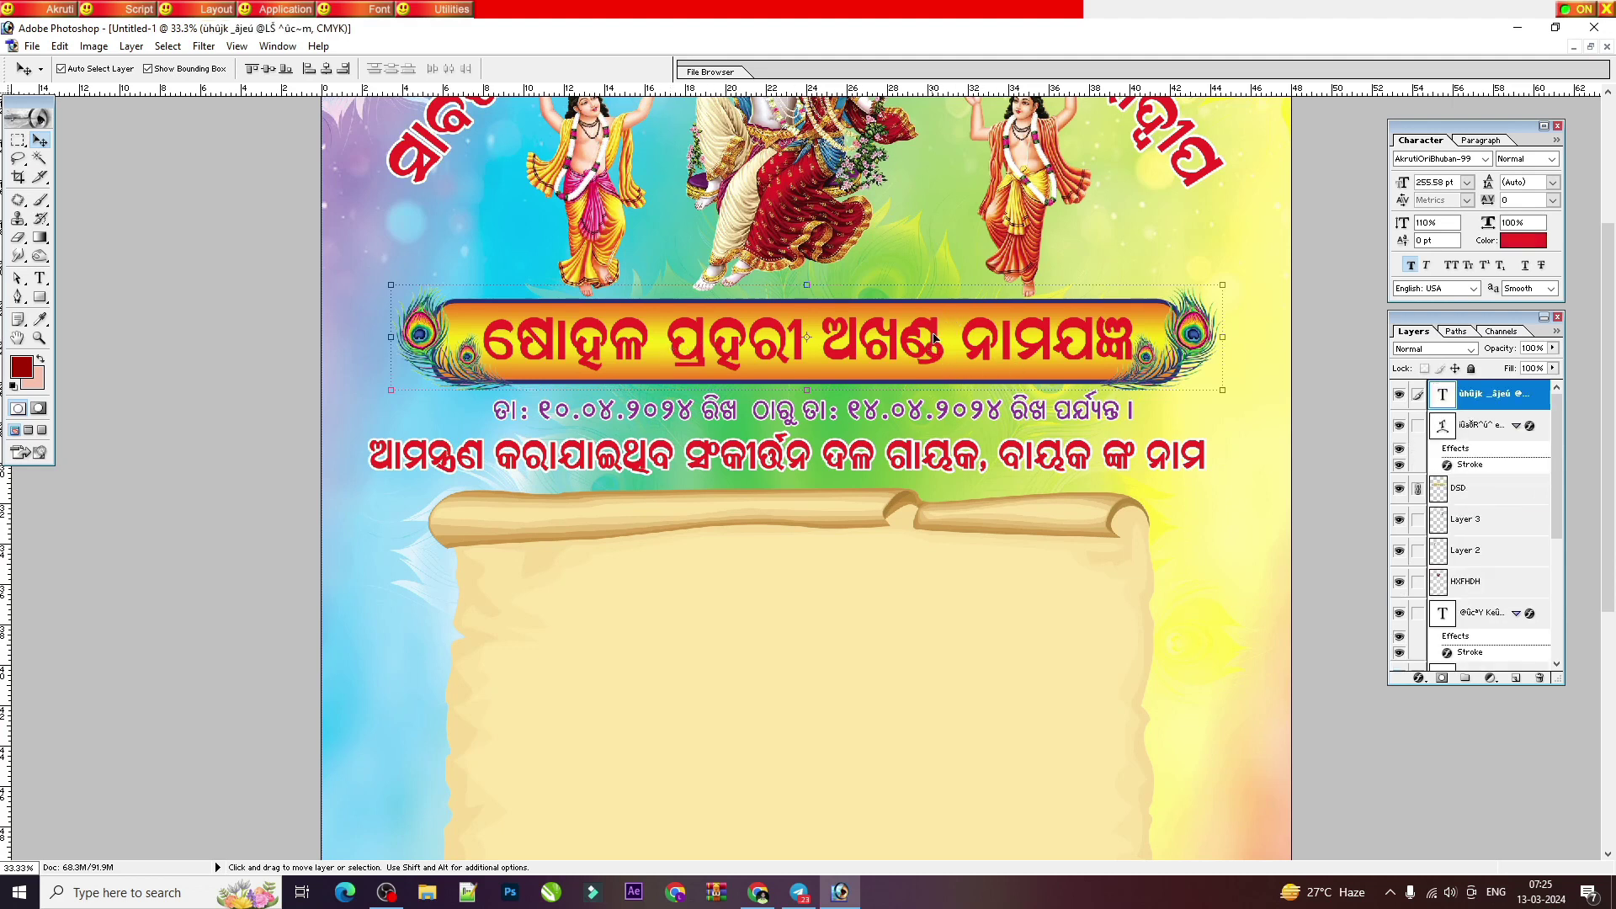
pyautogui.rightClick(932, 330)
pyautogui.click(976, 340)
pyautogui.click(1522, 241)
pyautogui.click(1260, 392)
pyautogui.press('Return')
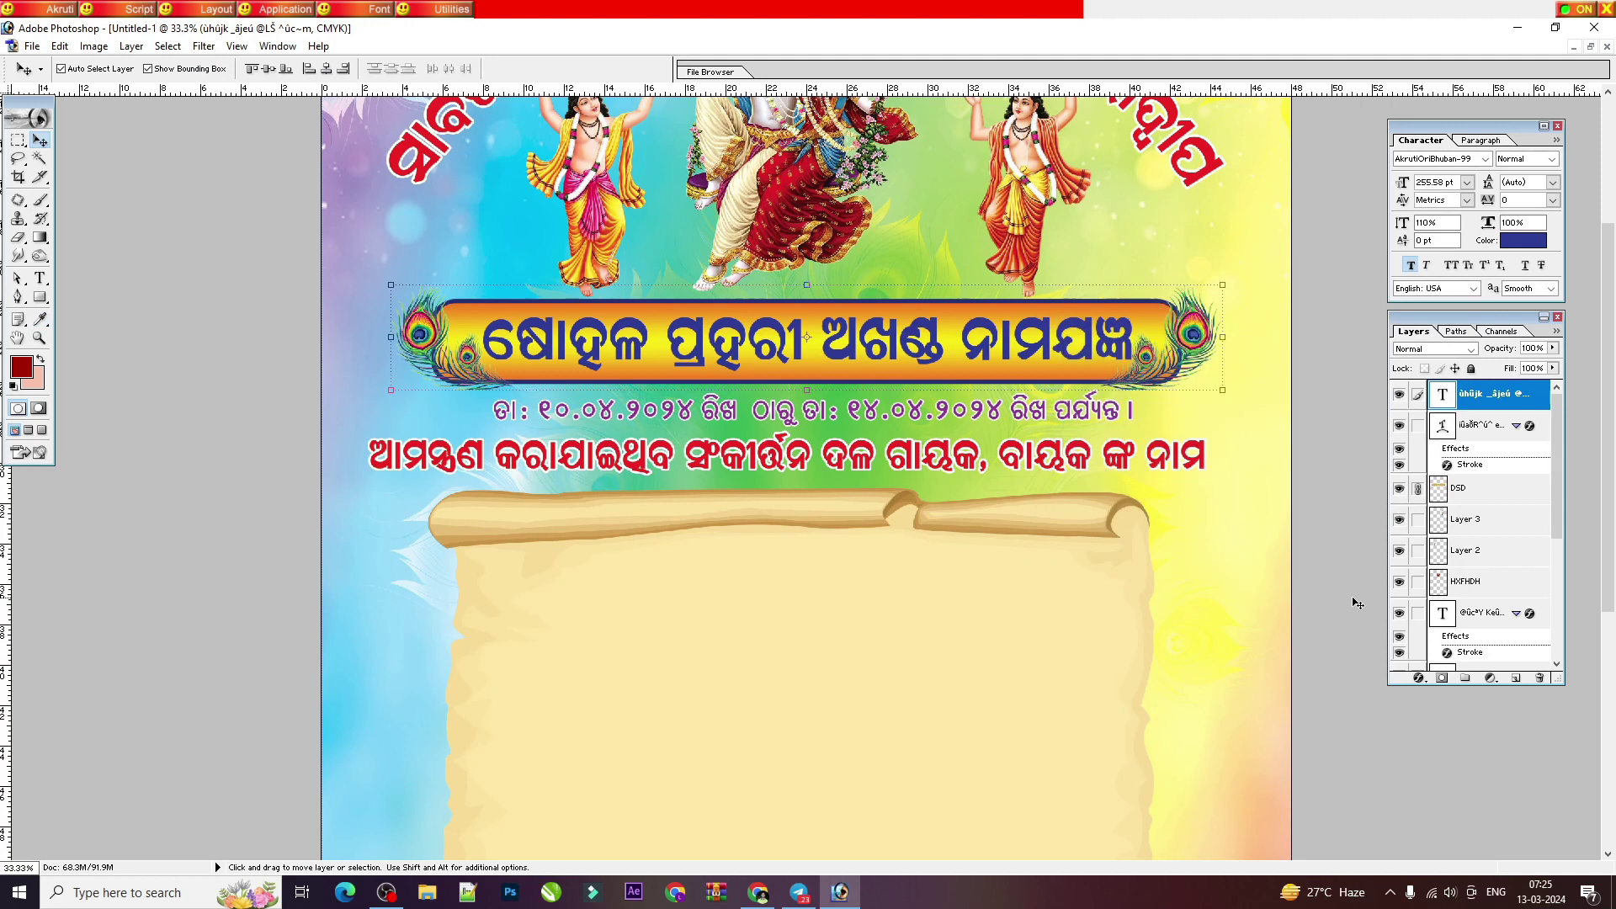
# Step: Add a Stroke layer style to the heading and pick white as its colour
pyautogui.click(1419, 677)
pyautogui.click(1447, 705)
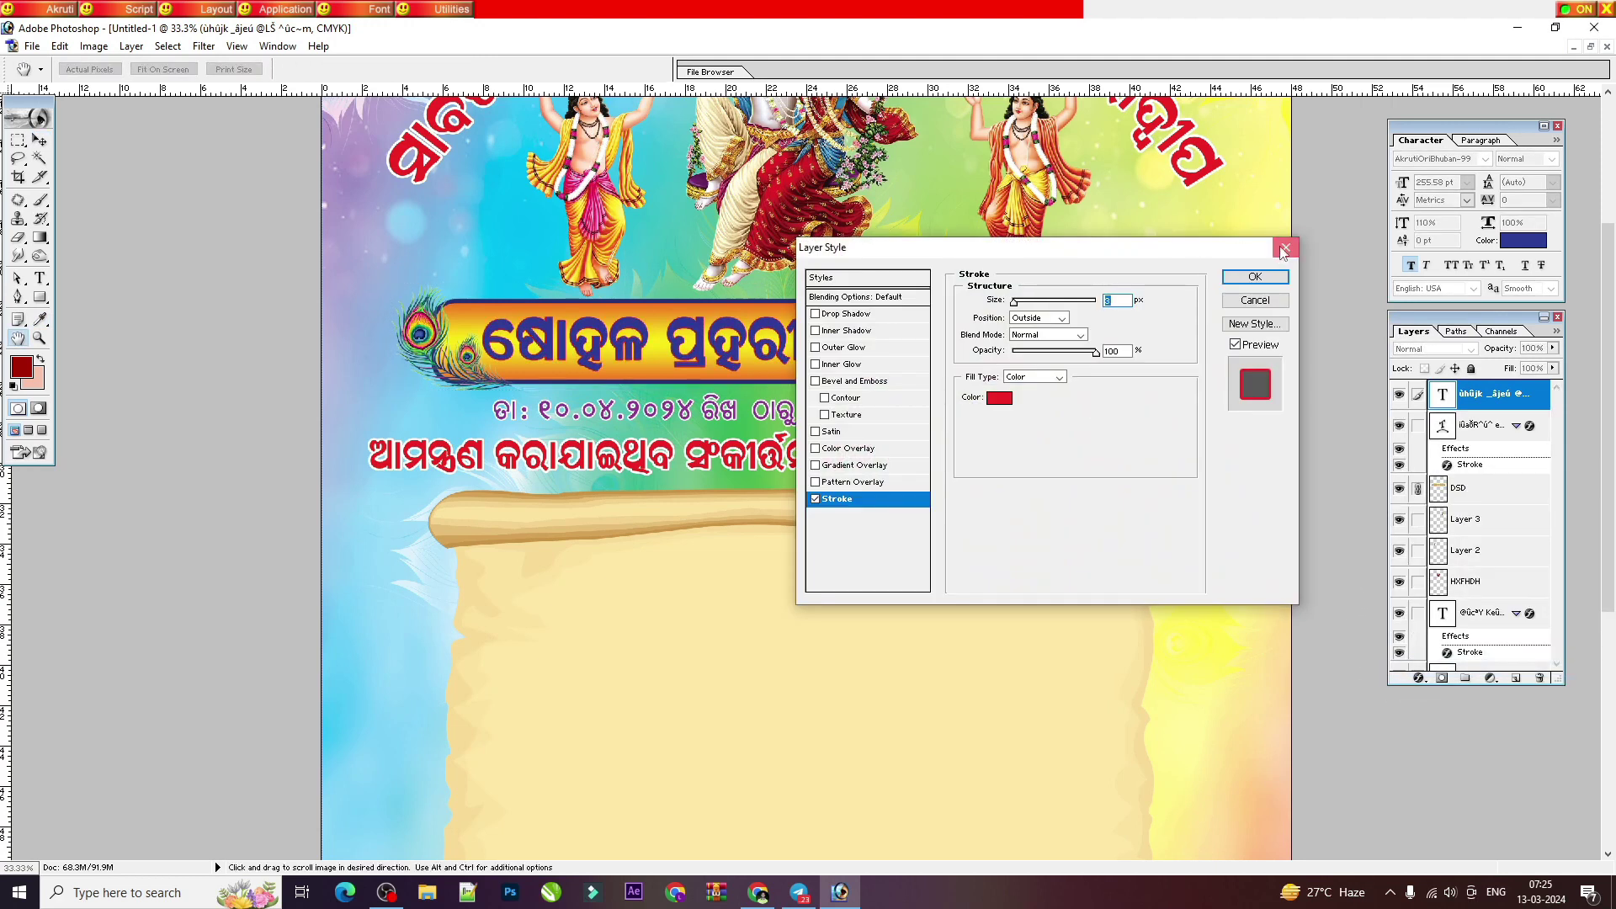
pyautogui.click(1283, 249)
pyautogui.click(1419, 679)
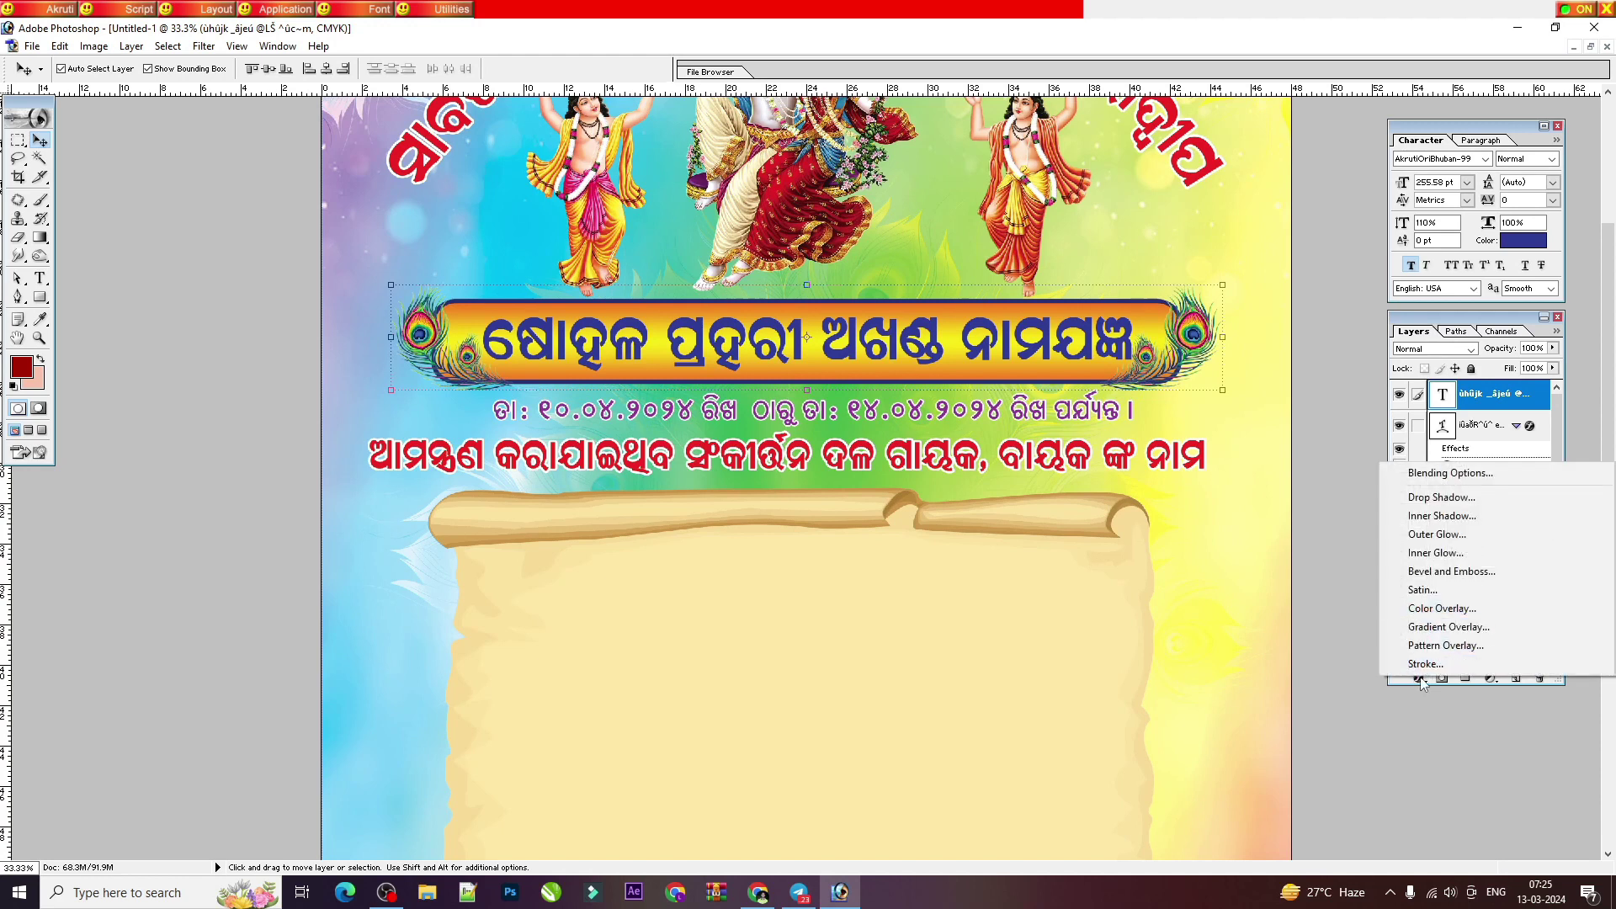
pyautogui.click(1419, 678)
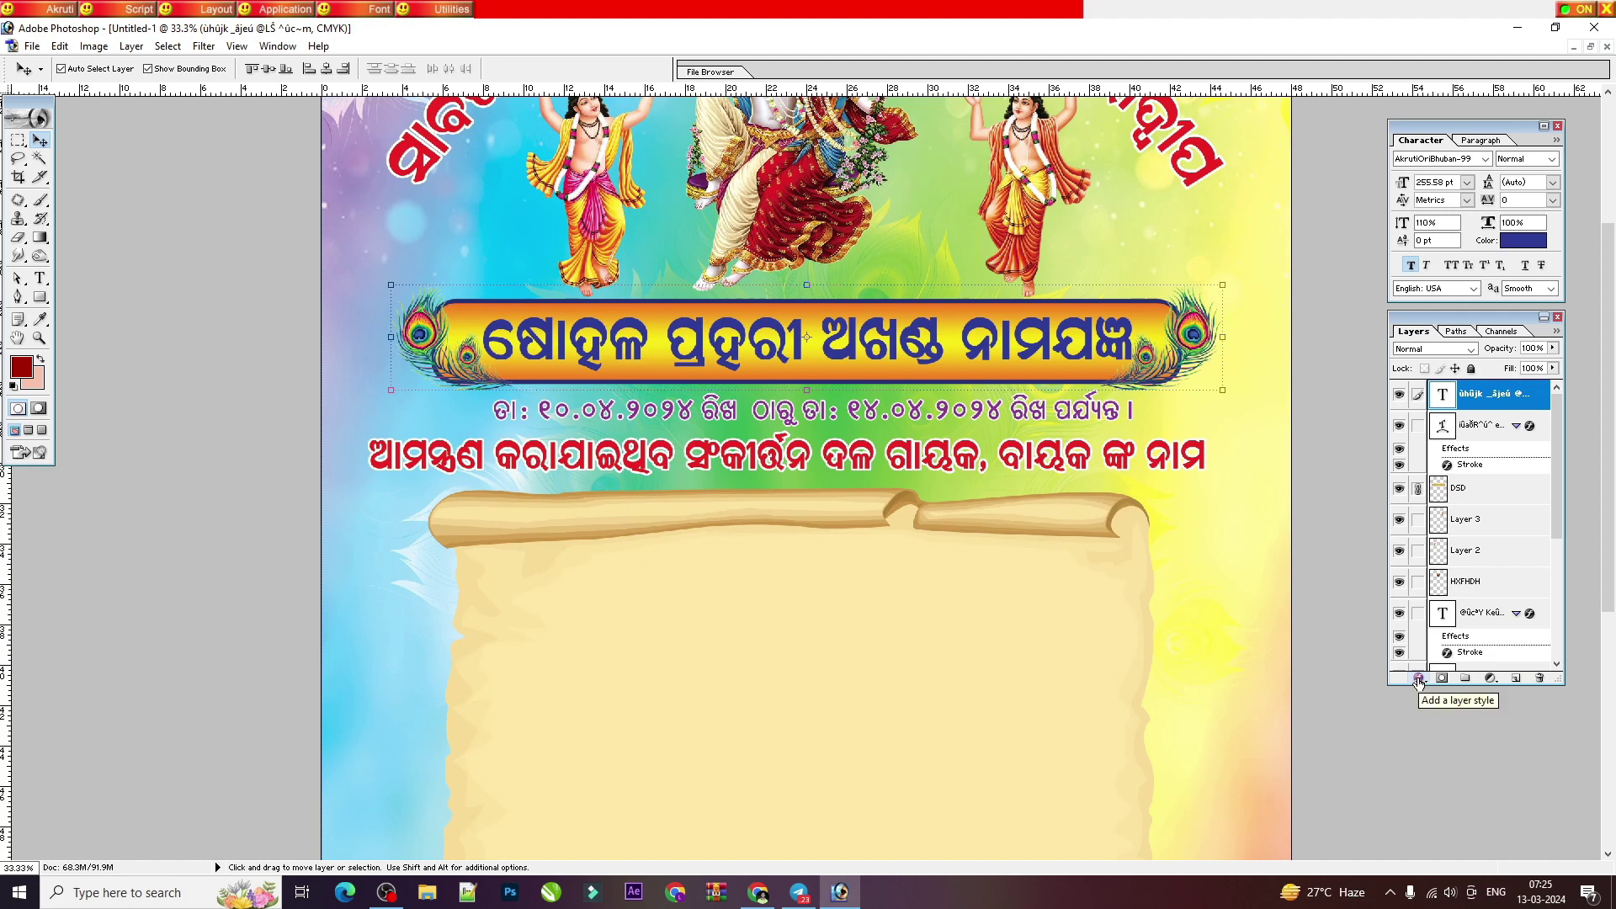
pyautogui.click(1419, 679)
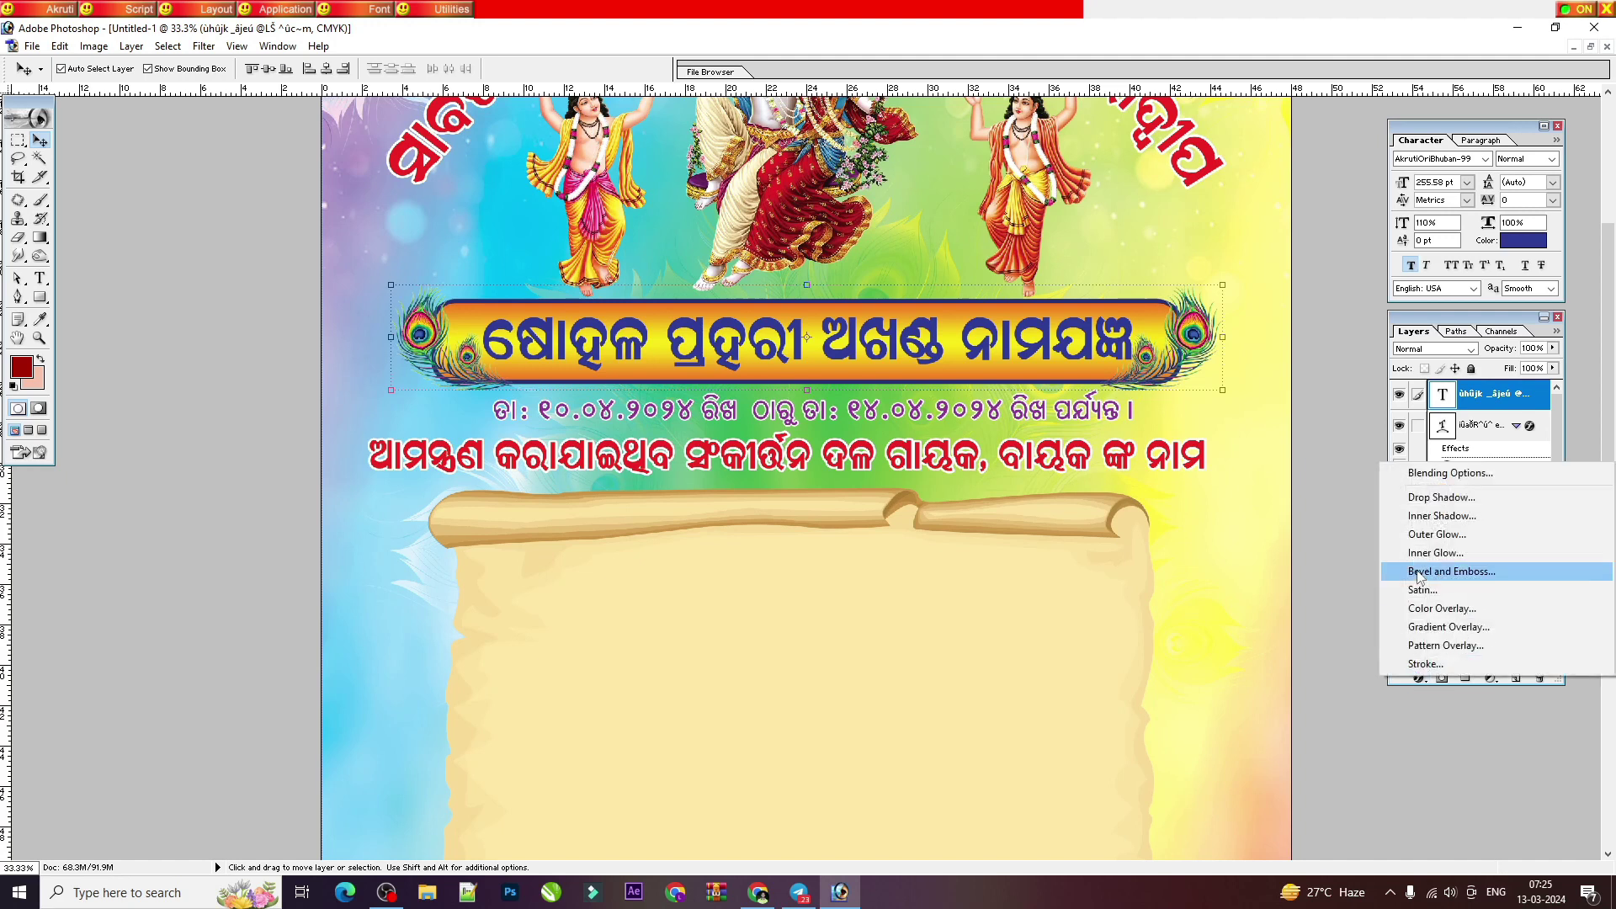
pyautogui.click(1423, 664)
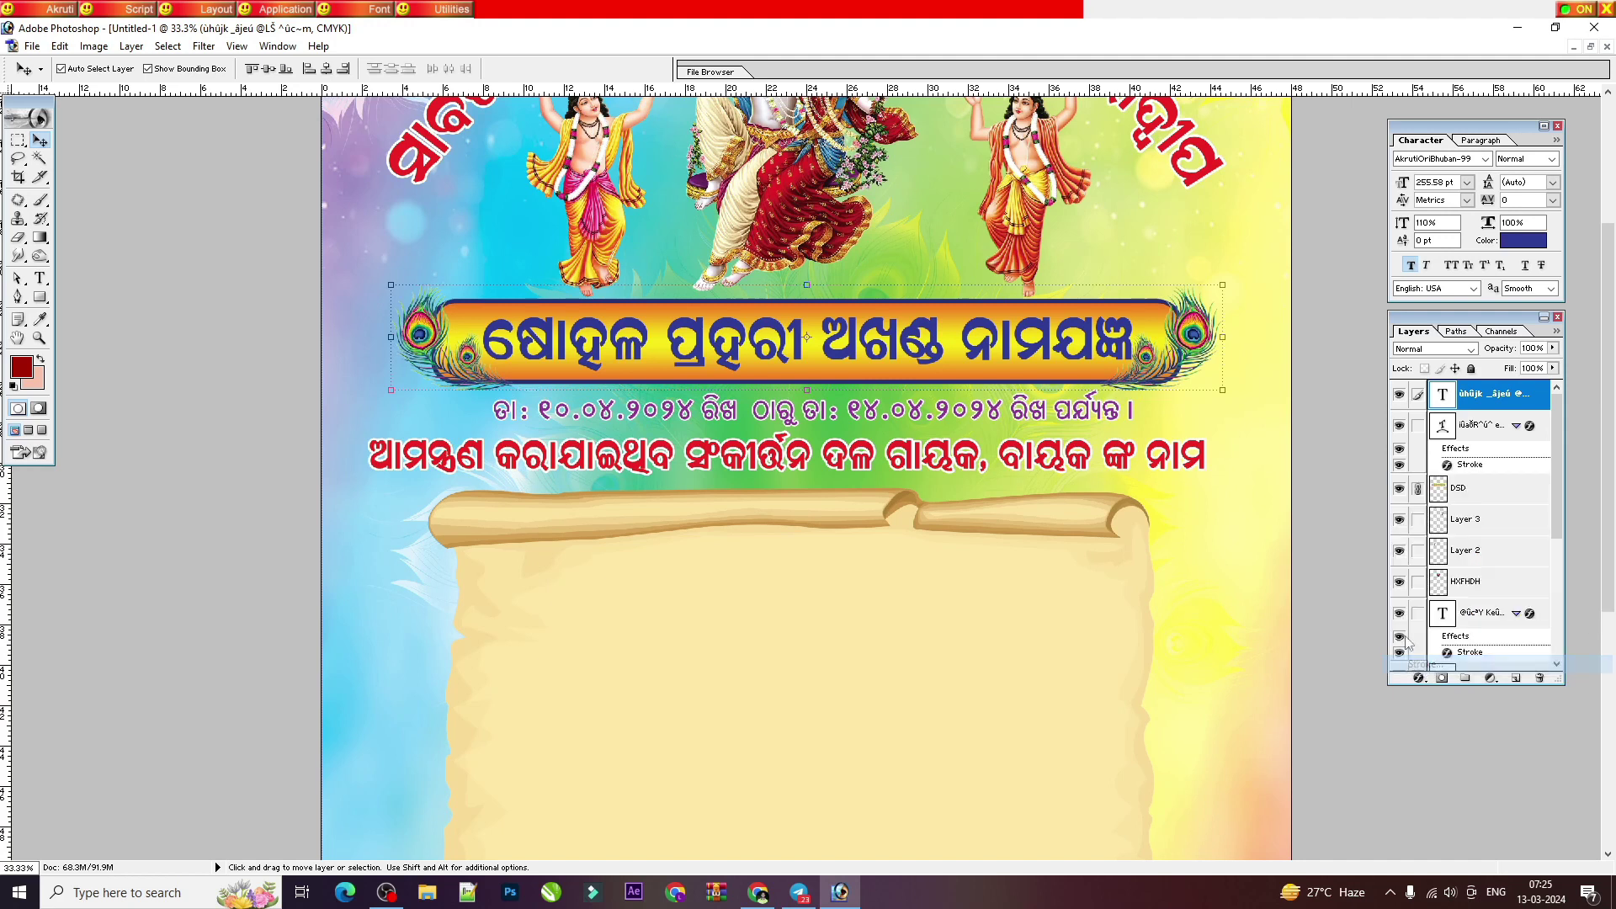
pyautogui.click(1001, 397)
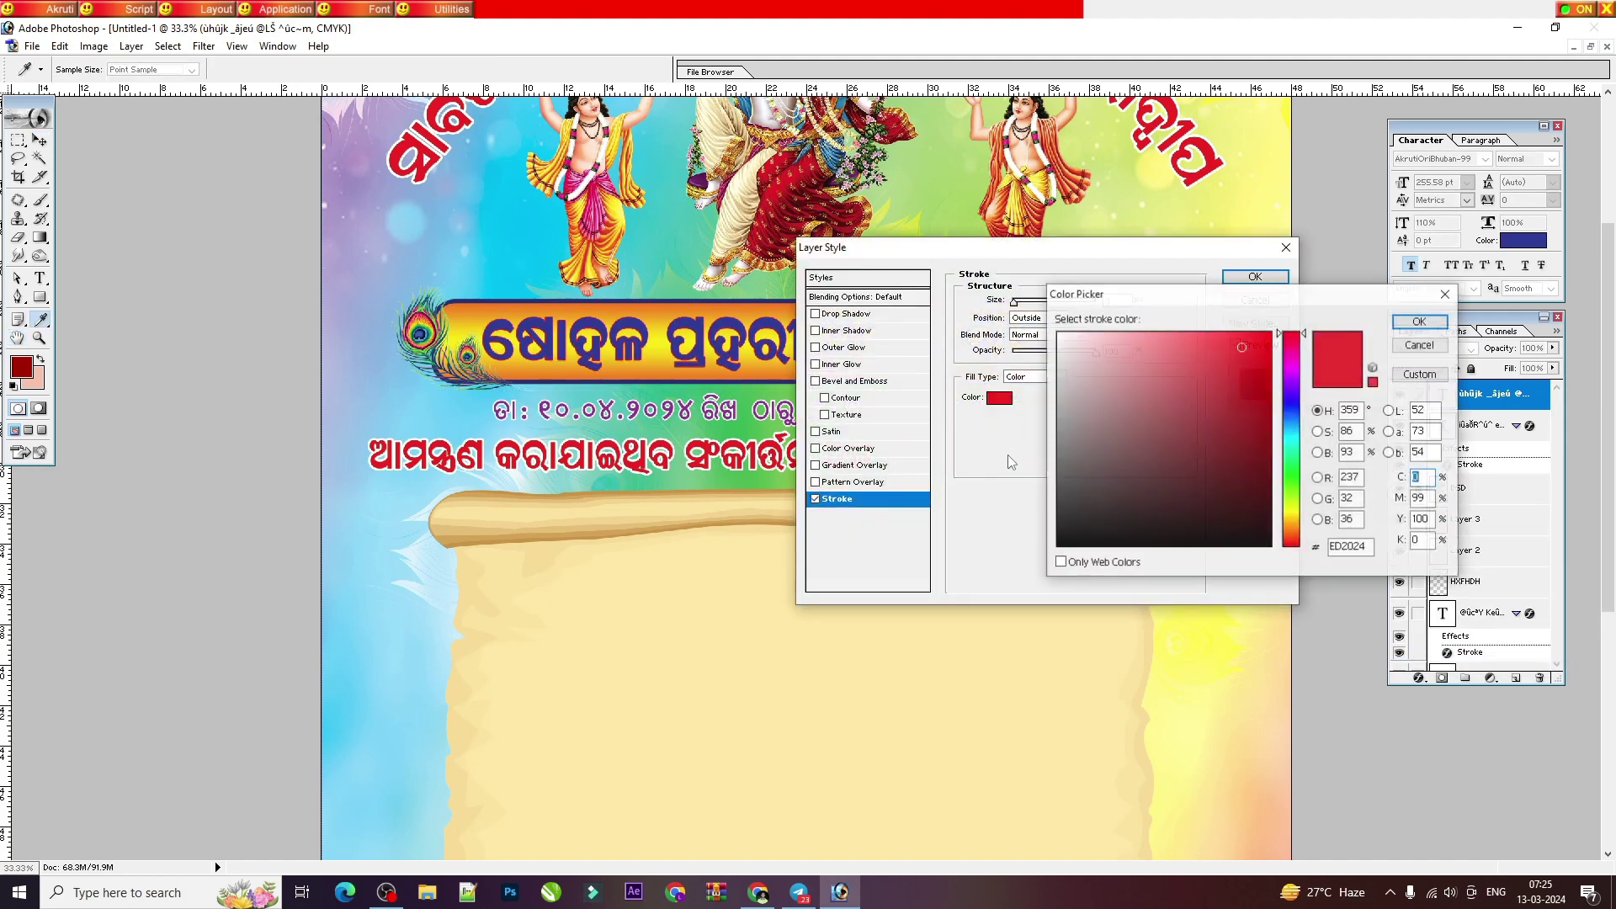
pyautogui.click(1058, 301)
pyautogui.press('Return')
# Step: Confirm the white stroke colour, thicken the stroke to 10 px, and apply it
pyautogui.click(998, 397)
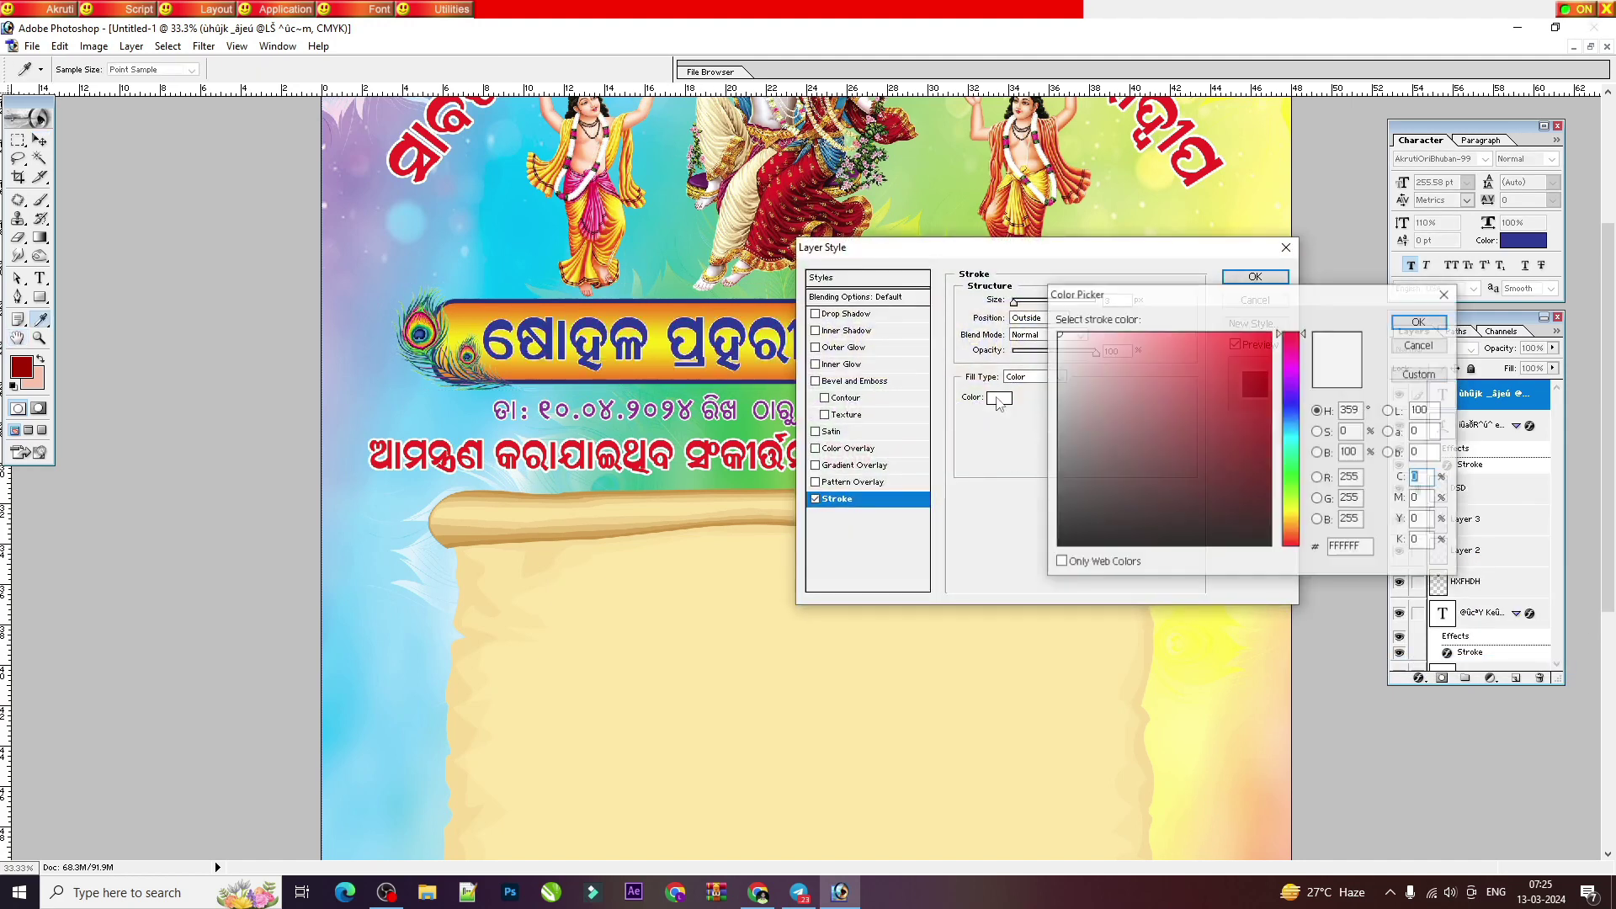
pyautogui.click(1058, 334)
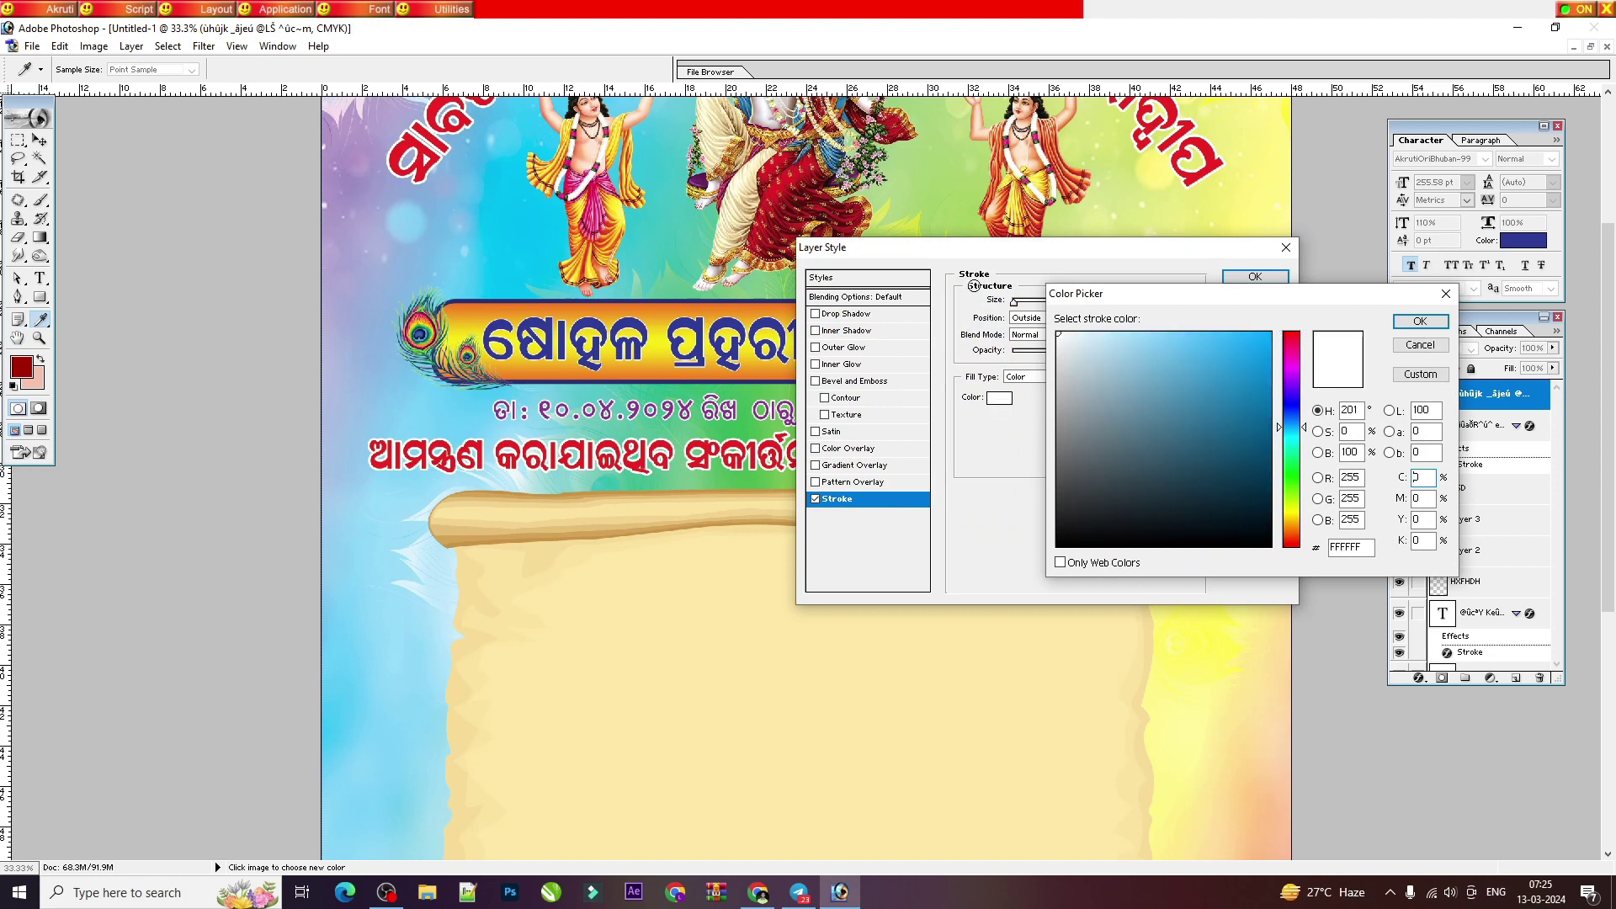
pyautogui.press('Return')
pyautogui.moveTo(1016, 305); pyautogui.dragTo(1022, 305)
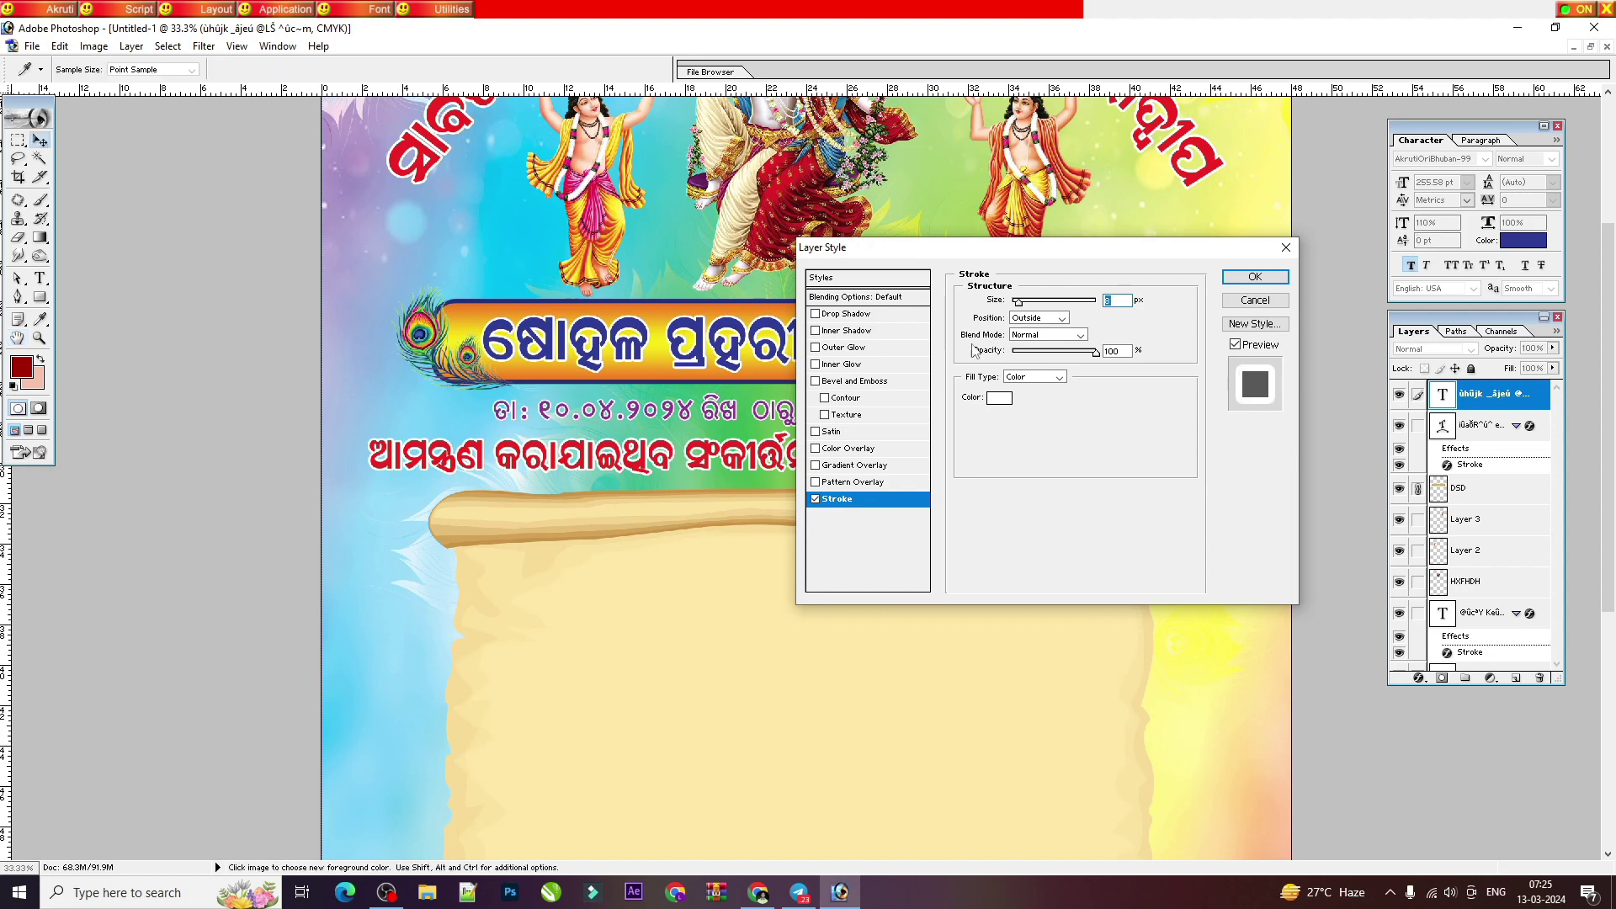
pyautogui.press('Return')
pyautogui.hotkey('ctrl', '-')
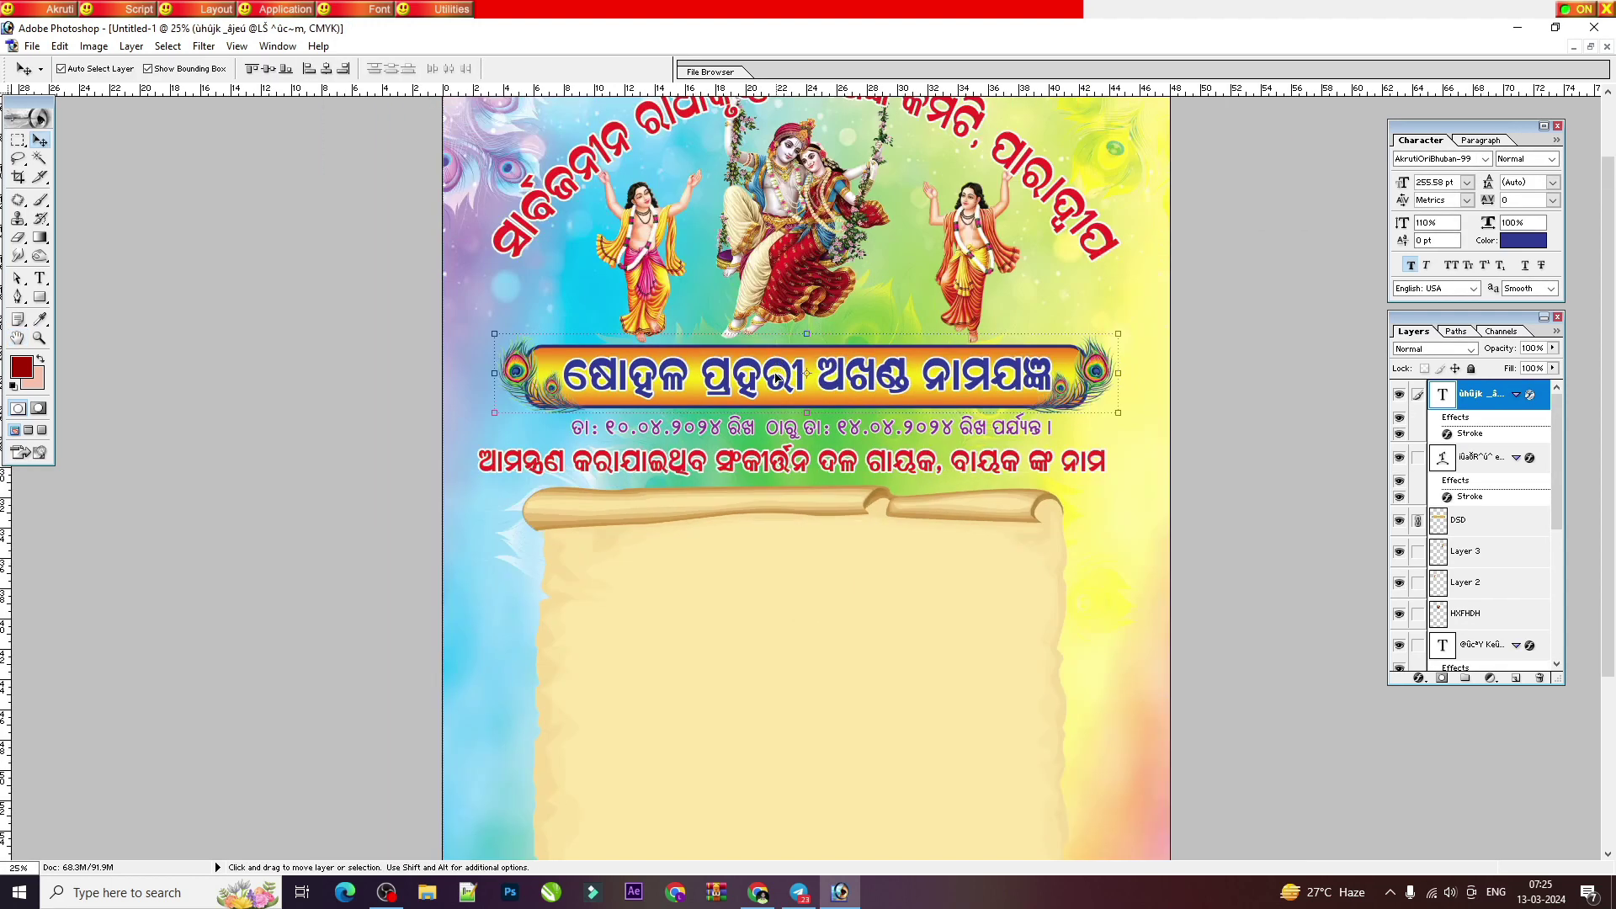
# Step: Resize the parchment panel (Layer 4), making it wider and stretching it further
pyautogui.scroll(-5, 776, 379)
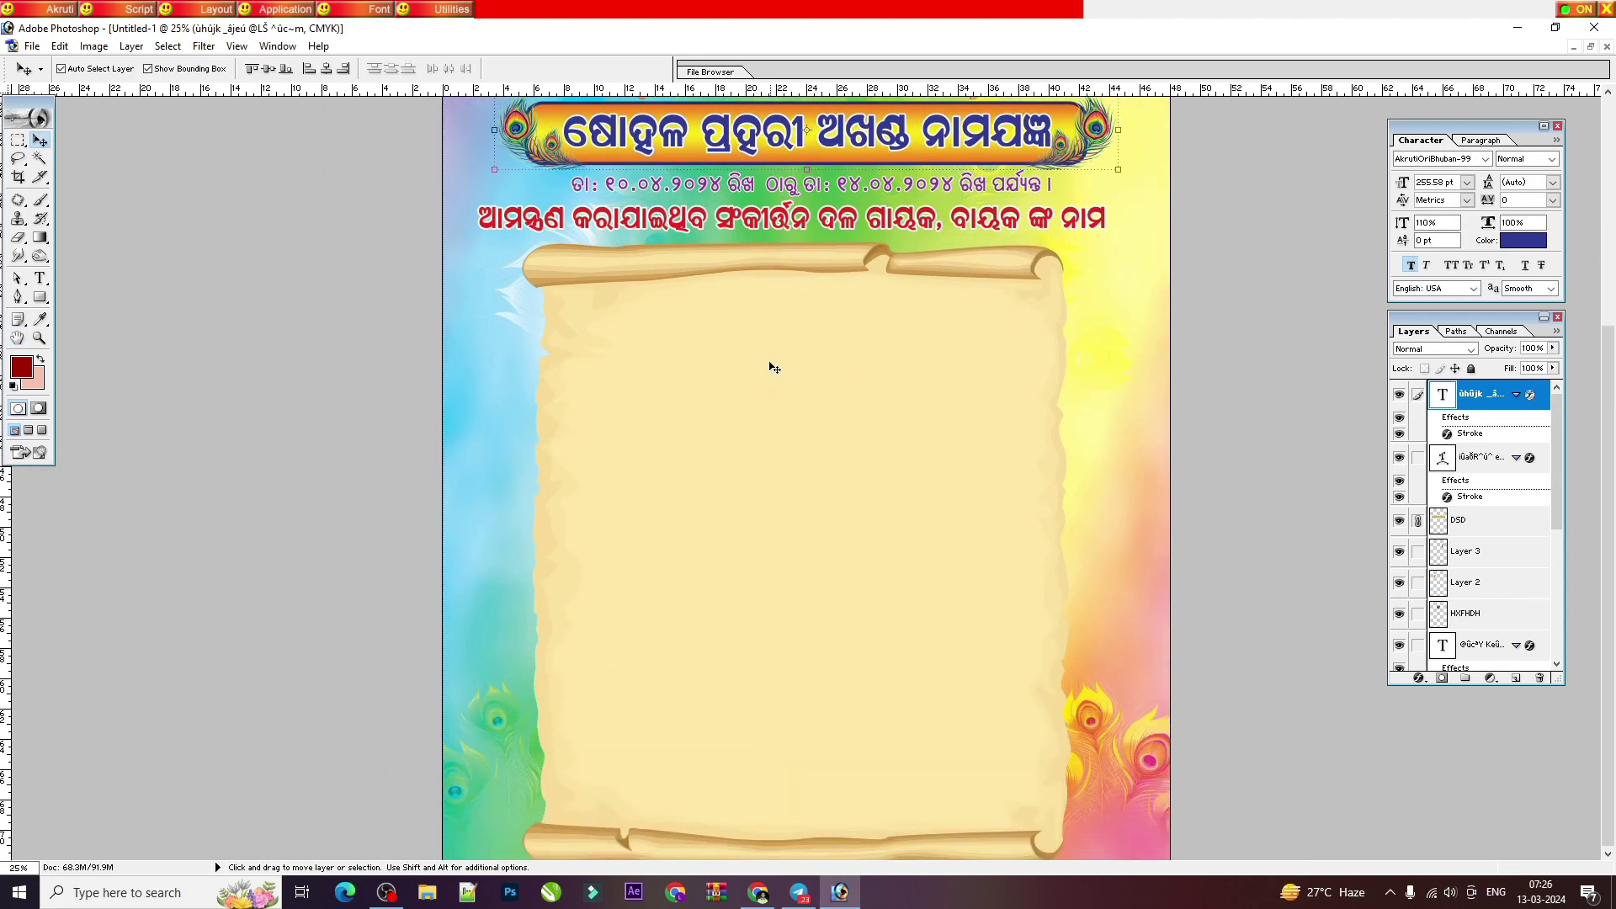
pyautogui.click(766, 333)
pyautogui.hotkey('ctrl', '-')
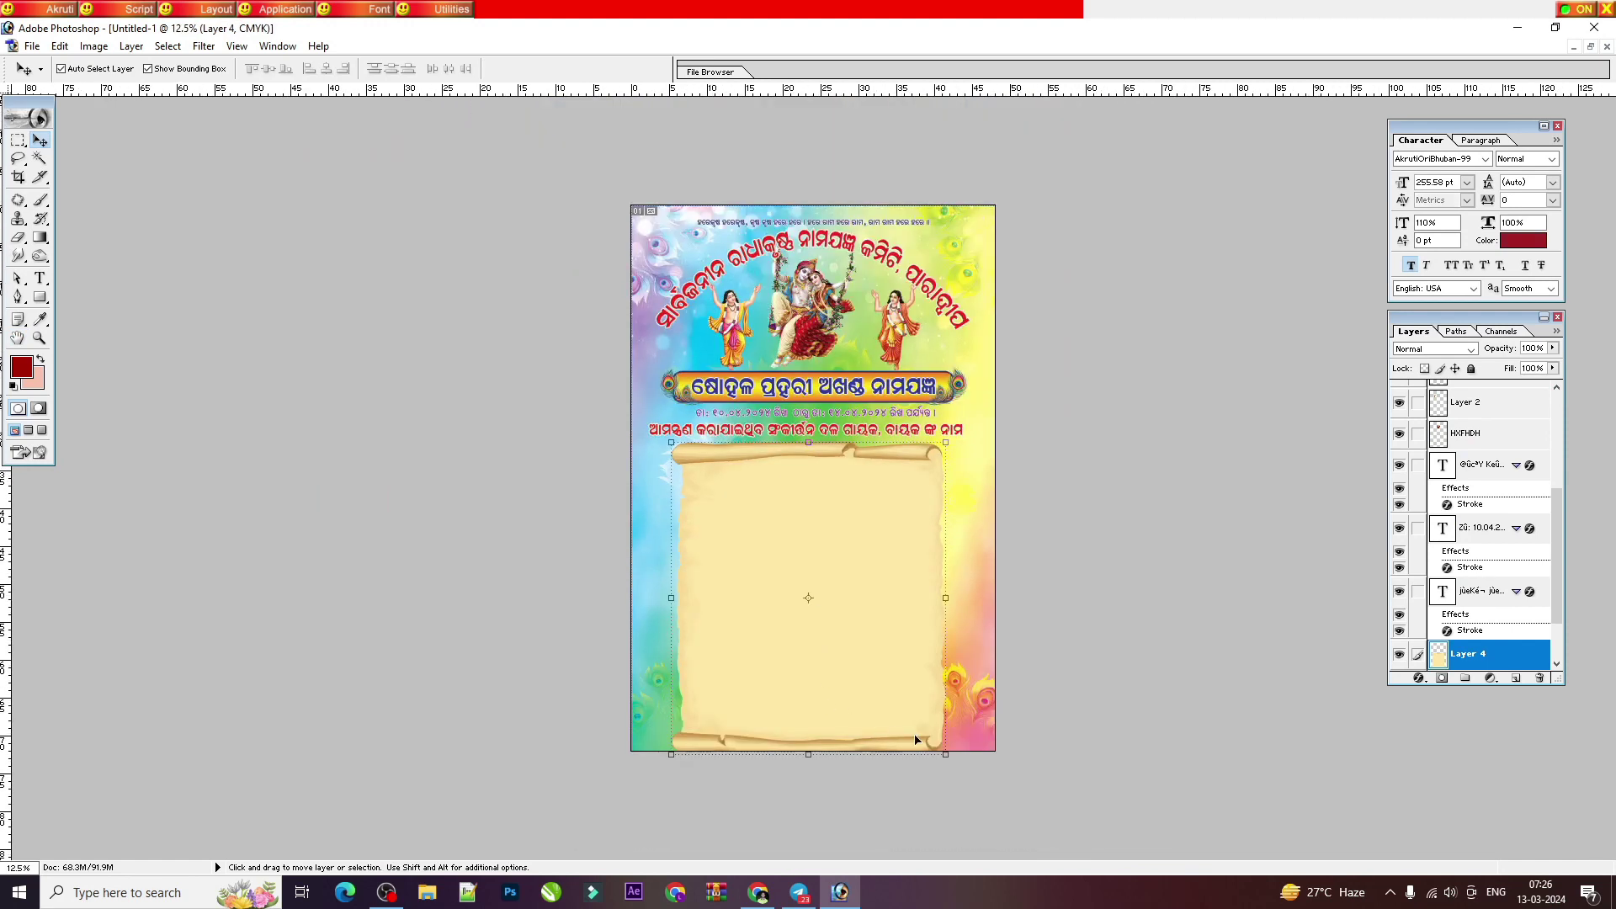
pyautogui.moveTo(945, 756); pyautogui.dragTo(980, 702)
pyautogui.press('Return')
pyautogui.hotkey('ctrl', '+')
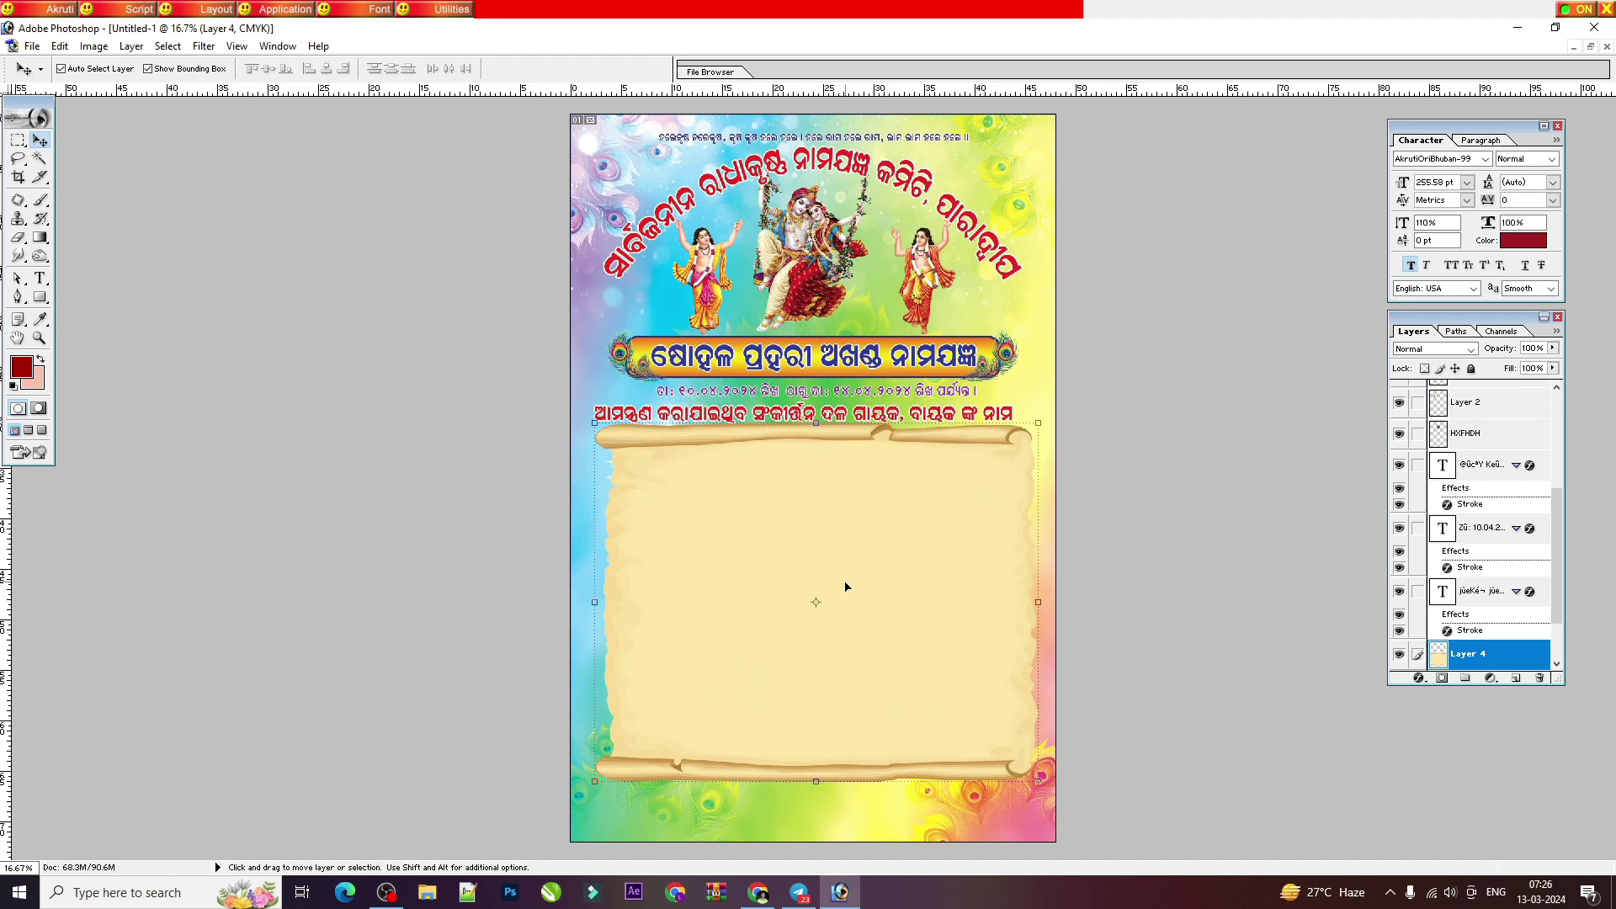
pyautogui.scroll(1, 845, 587)
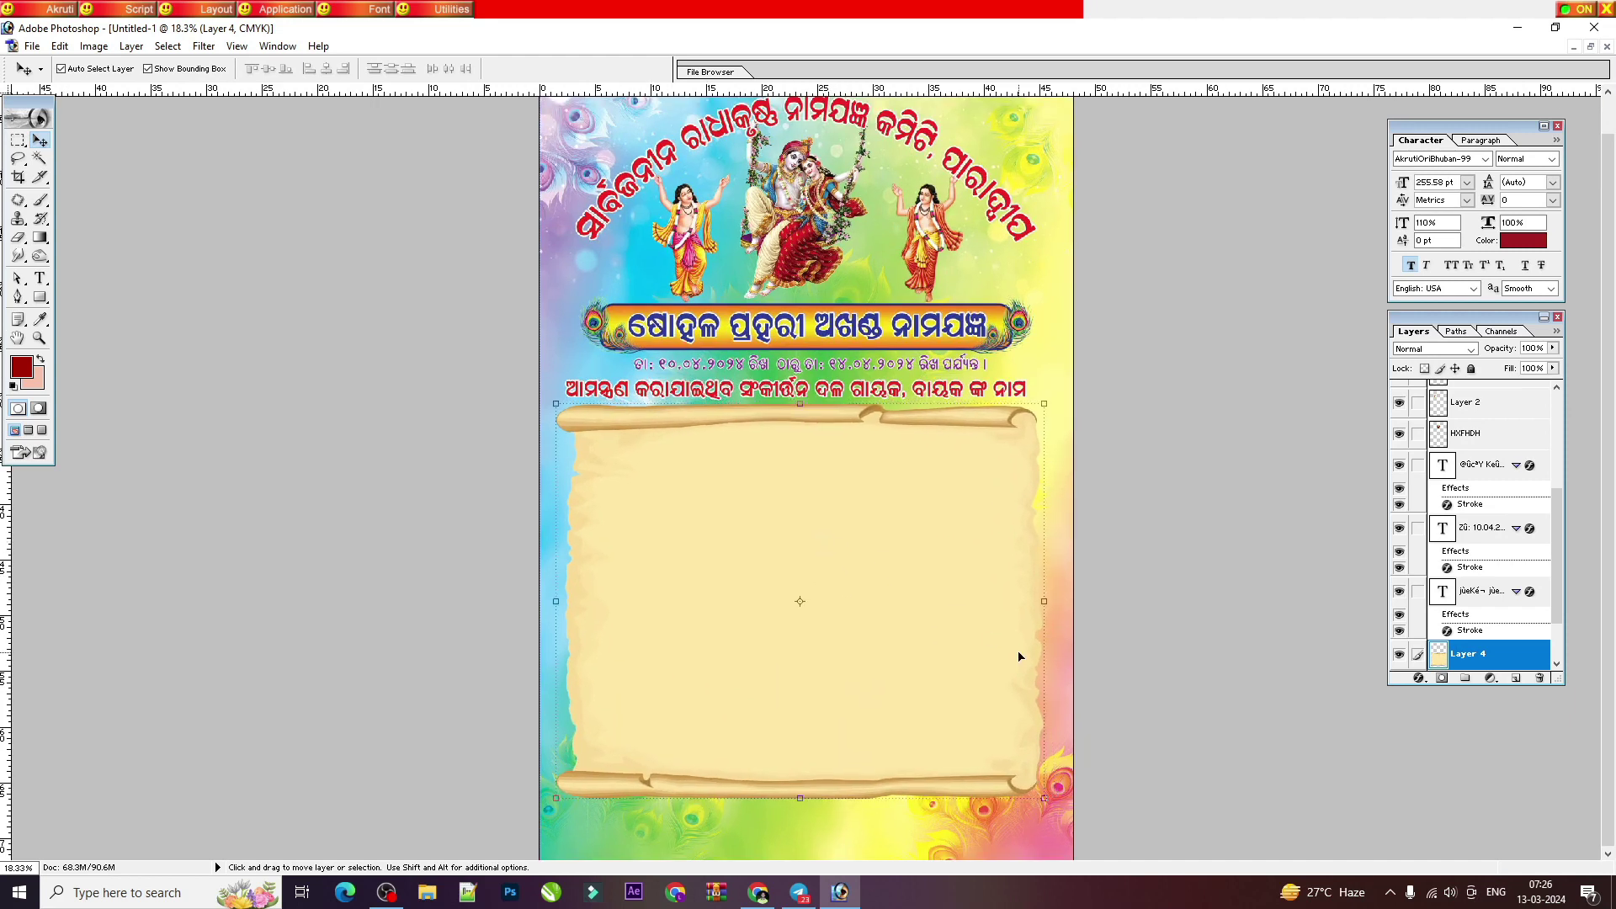
pyautogui.hotkey('ctrl', '+')
pyautogui.moveTo(1234, 758); pyautogui.dragTo(1264, 791)
pyautogui.press('Return')
# Step: Nudge the parchment left and centre it horizontally on the canvas
pyautogui.hotkey('ctrl', '-')
pyautogui.hotkey('shift', 'Left')
pyautogui.hotkey('shift', 'Left')
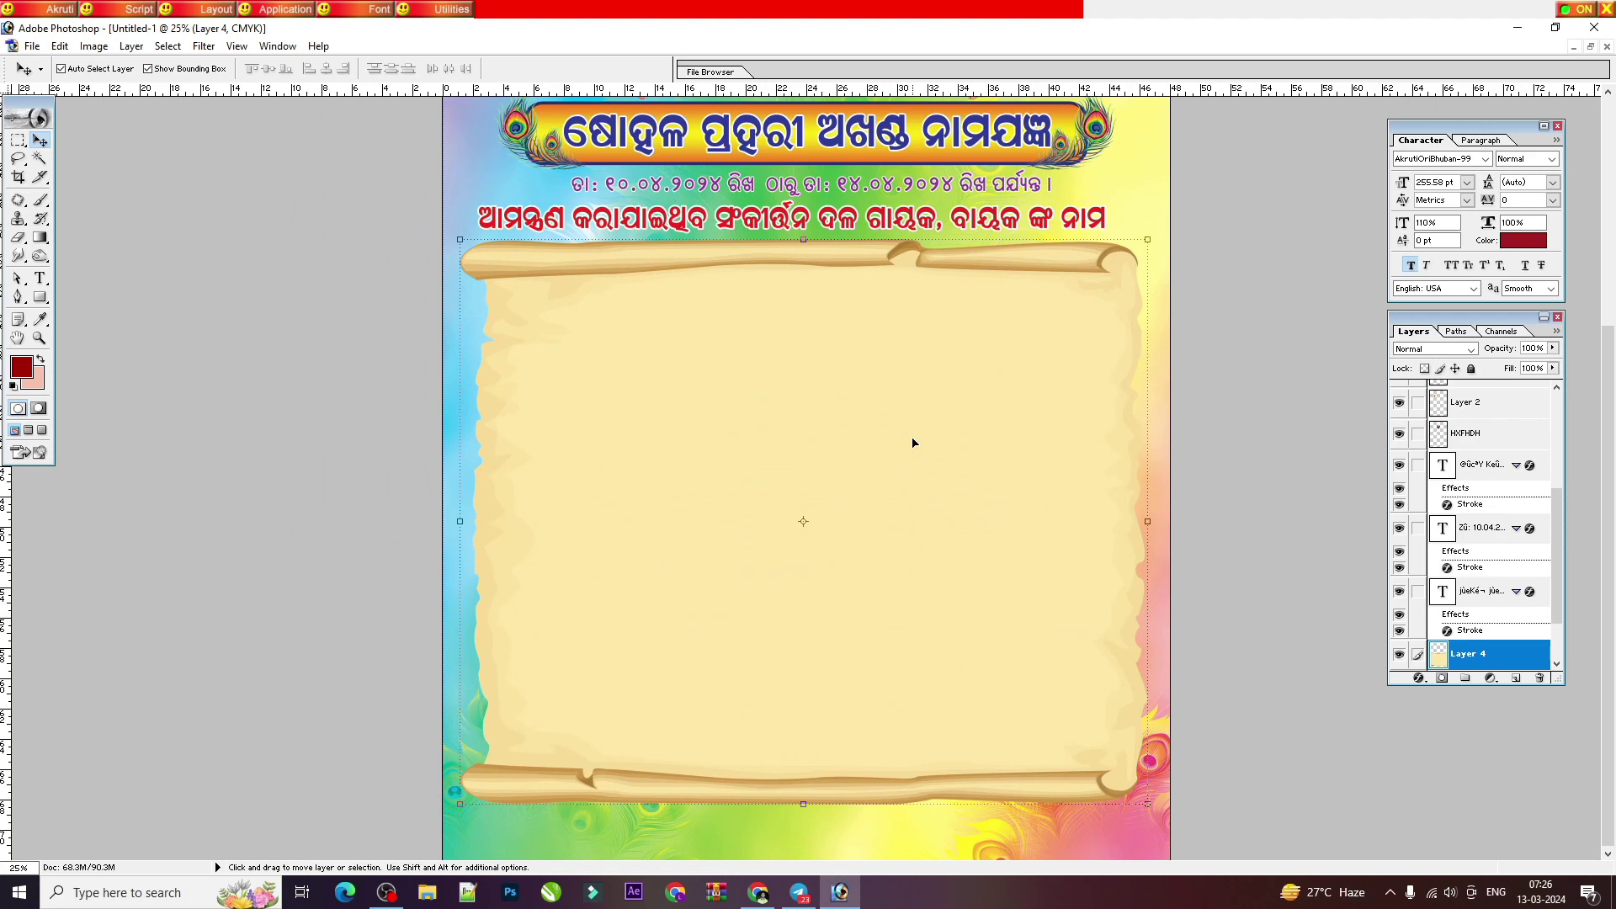
pyautogui.hotkey('ctrl', 'a')
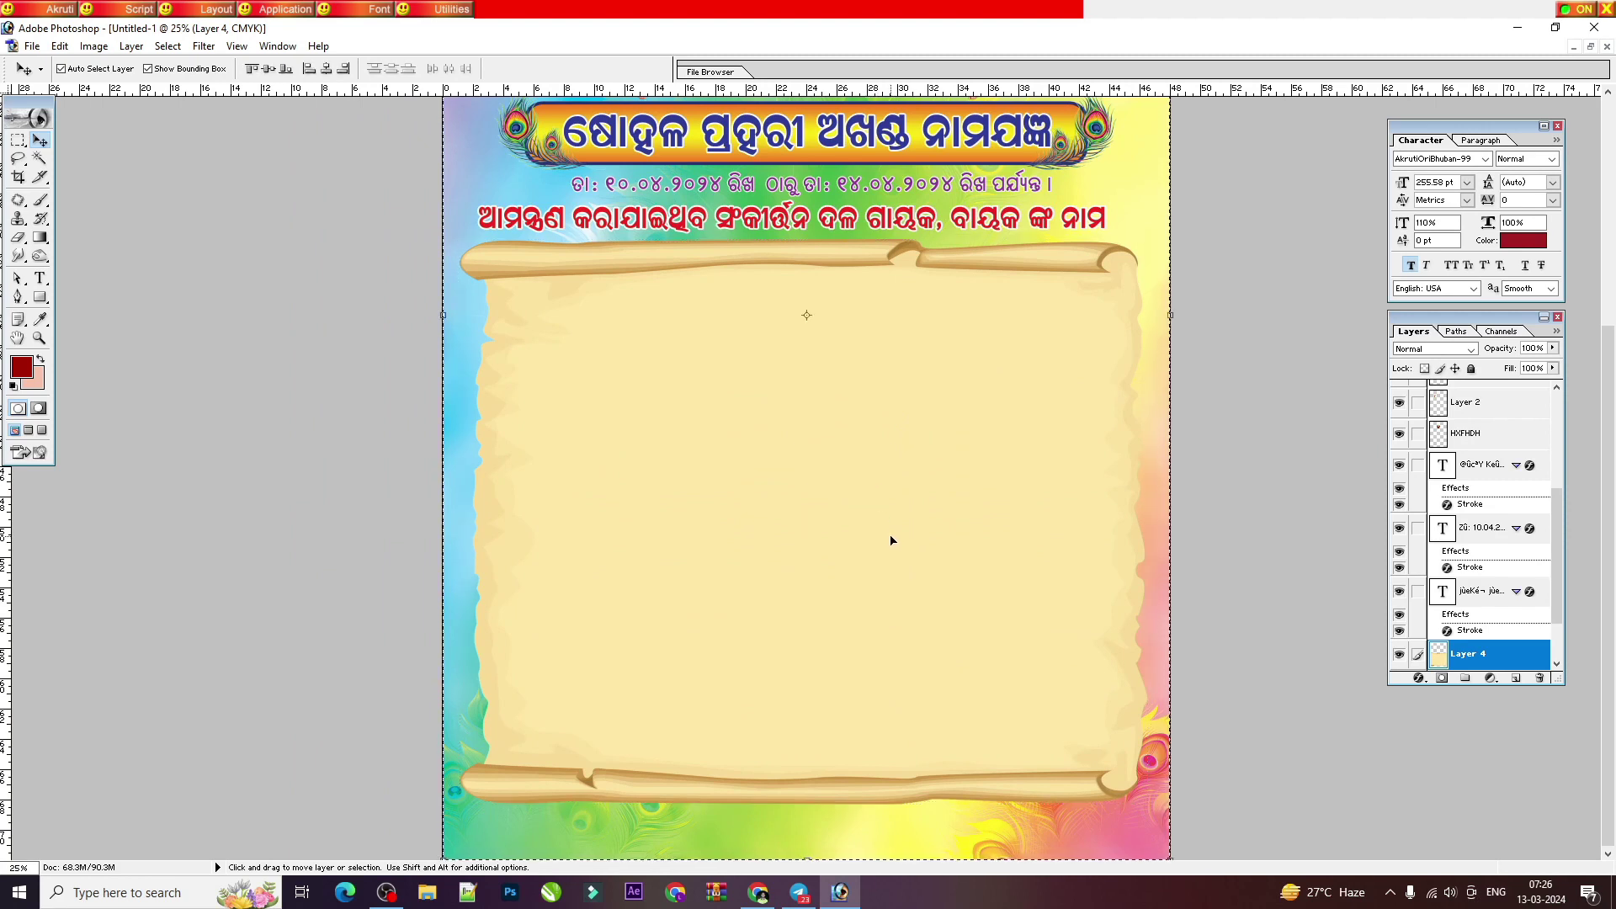
pyautogui.click(325, 68)
pyautogui.hotkey('ctrl', 'd')
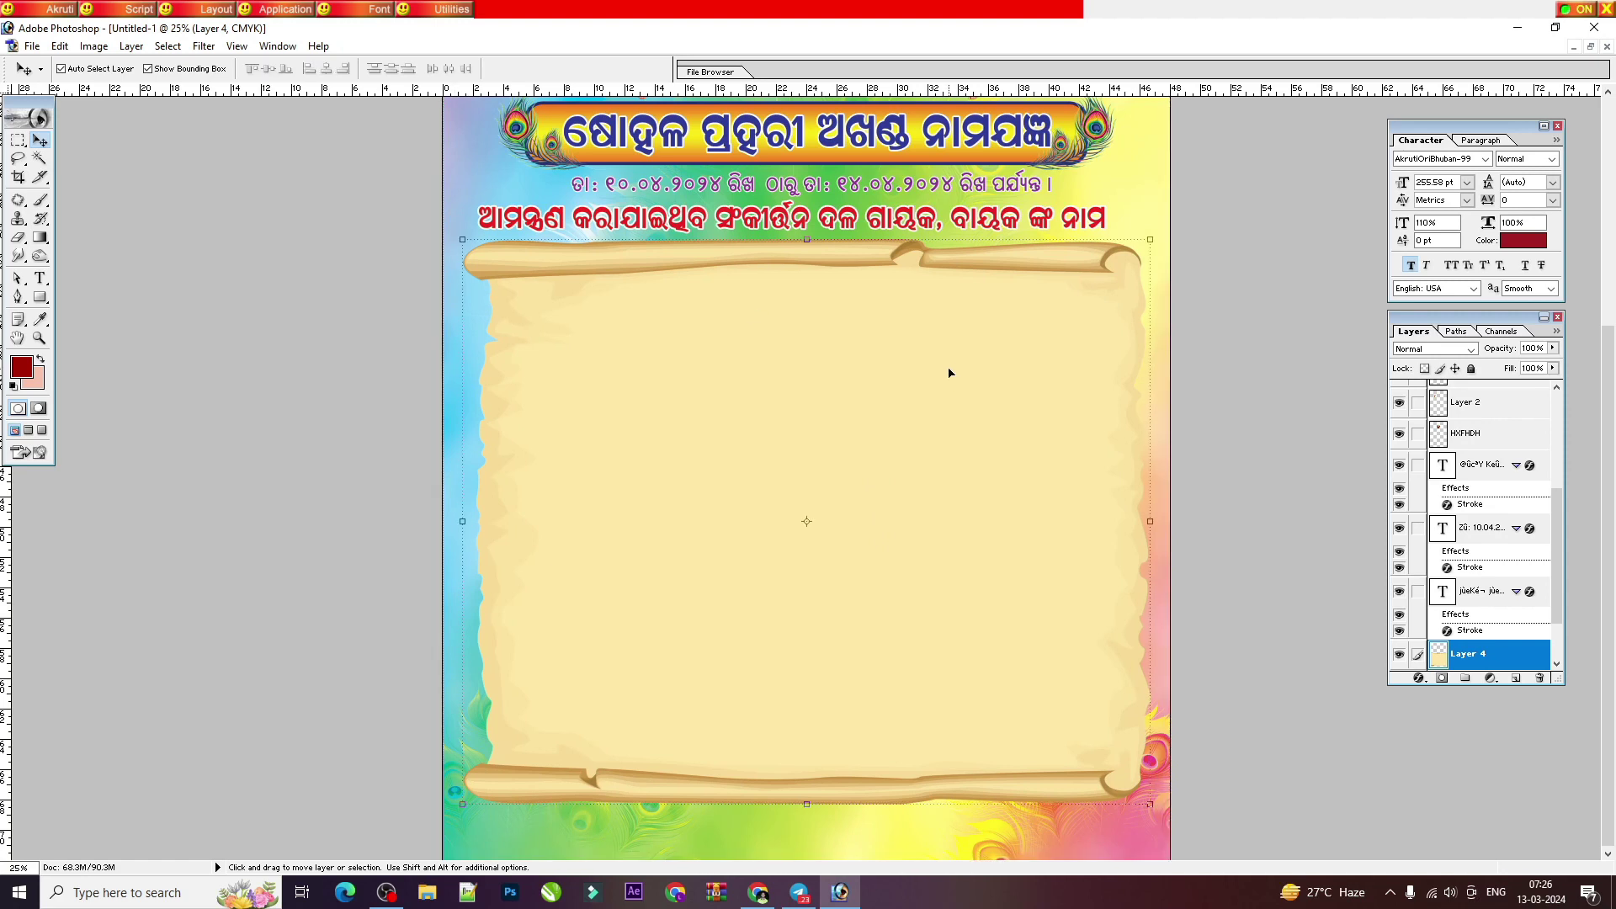
# Step: Brighten the parchment with Levels by lowering the white input and shifting the midtones
pyautogui.hotkey('ctrl', 'l')
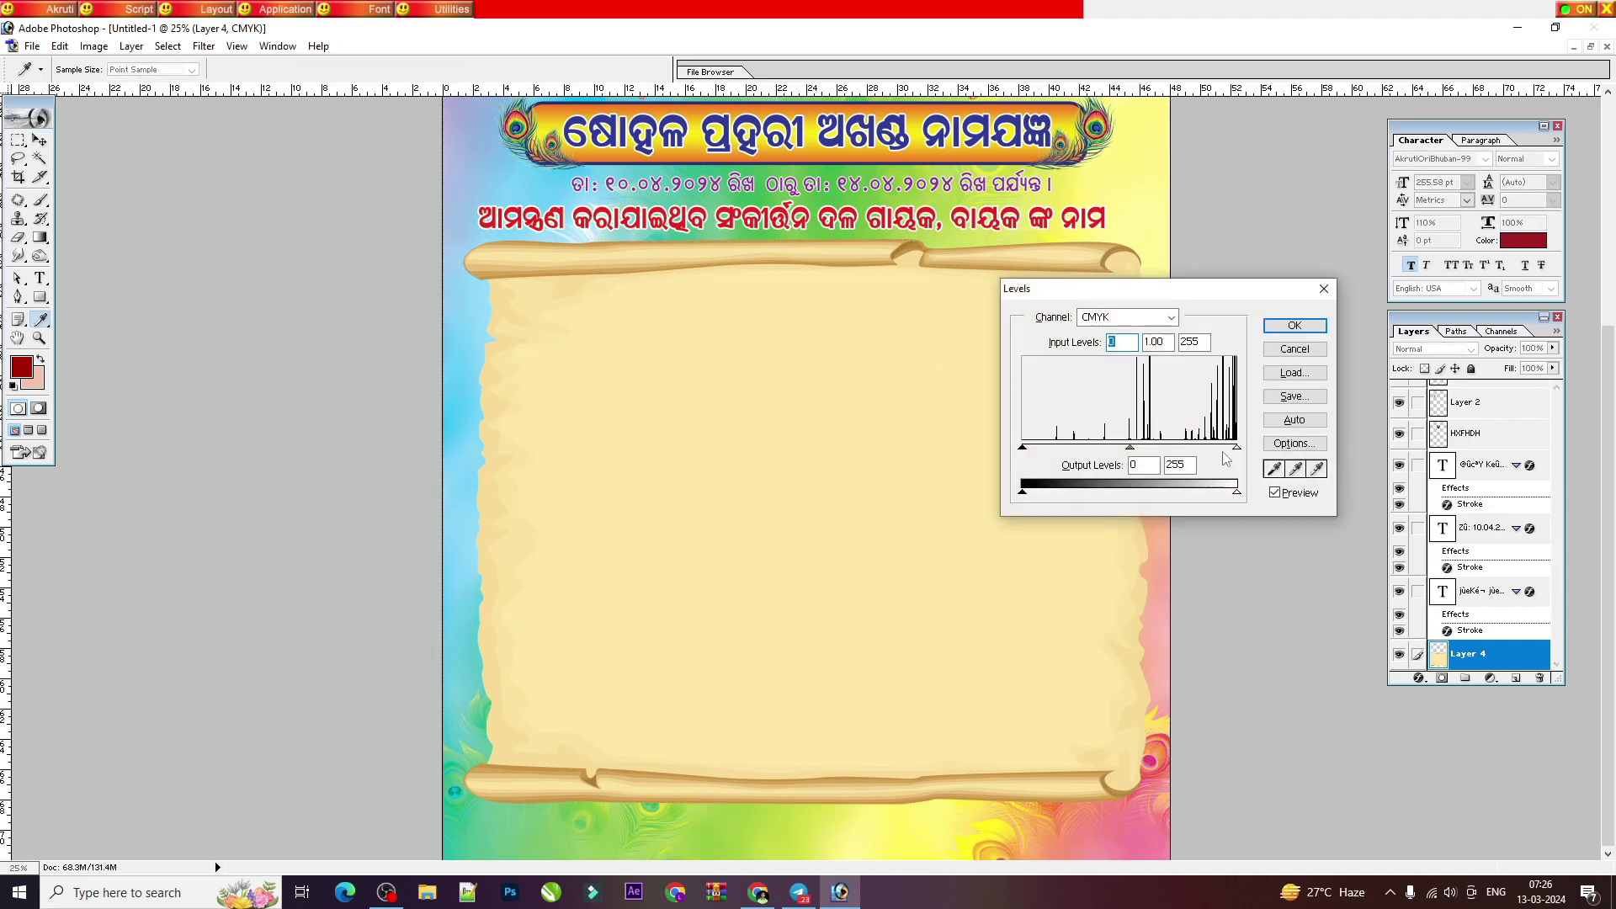
pyautogui.moveTo(1215, 455); pyautogui.dragTo(1217, 451)
pyautogui.moveTo(1122, 449); pyautogui.dragTo(1133, 449)
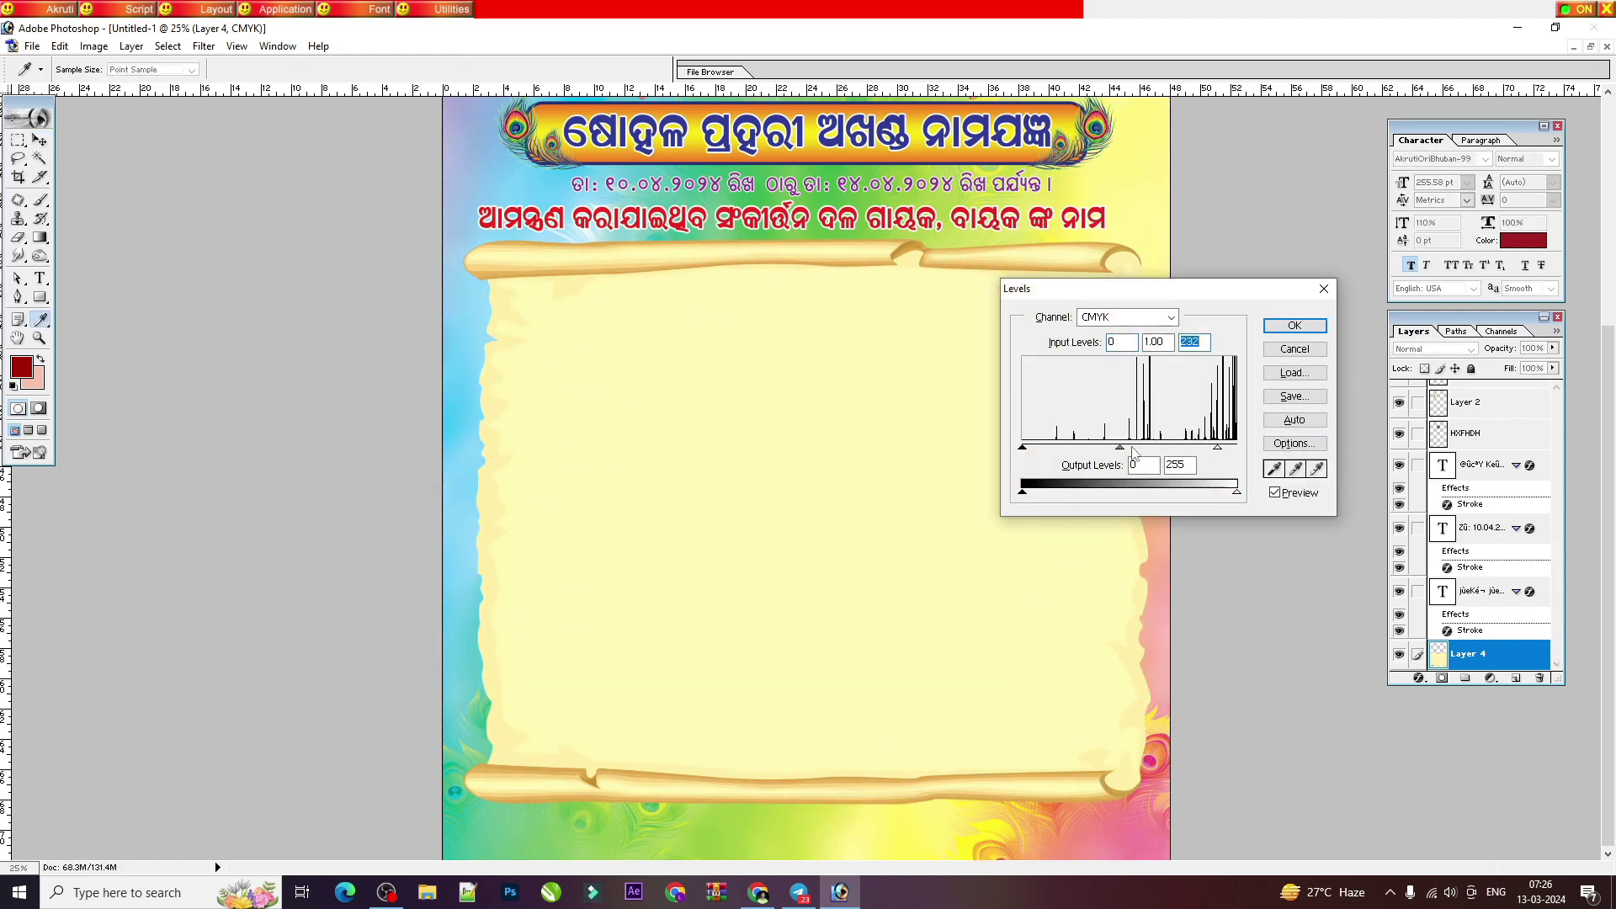
pyautogui.press('Return')
# Step: Tile the windows so astprahara.psd shows beside the new flyer
pyautogui.press('v')
pyautogui.scroll(2, 815, 502)
pyautogui.scroll(-2, 808, 562)
pyautogui.click(1590, 46)
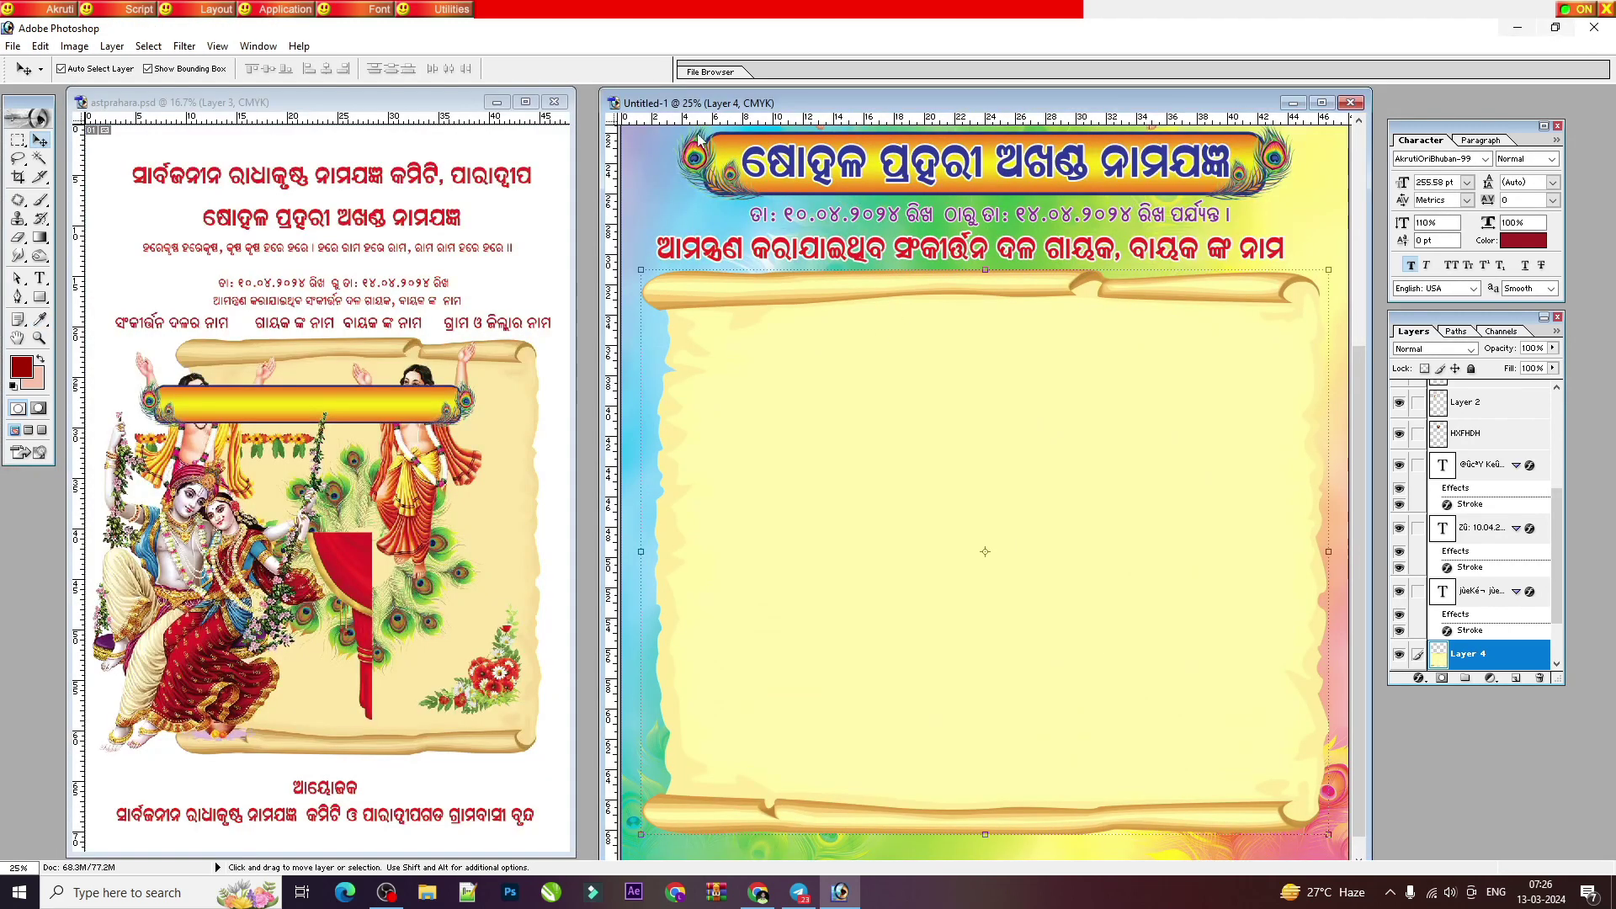
# Step: Copy the reference's column-heading row into the new flyer, nudge it down, and draw a rounded bar over it
pyautogui.click(414, 323)
pyautogui.moveTo(405, 324); pyautogui.dragTo(1069, 340)
pyautogui.hotkey('ctrl', '+')
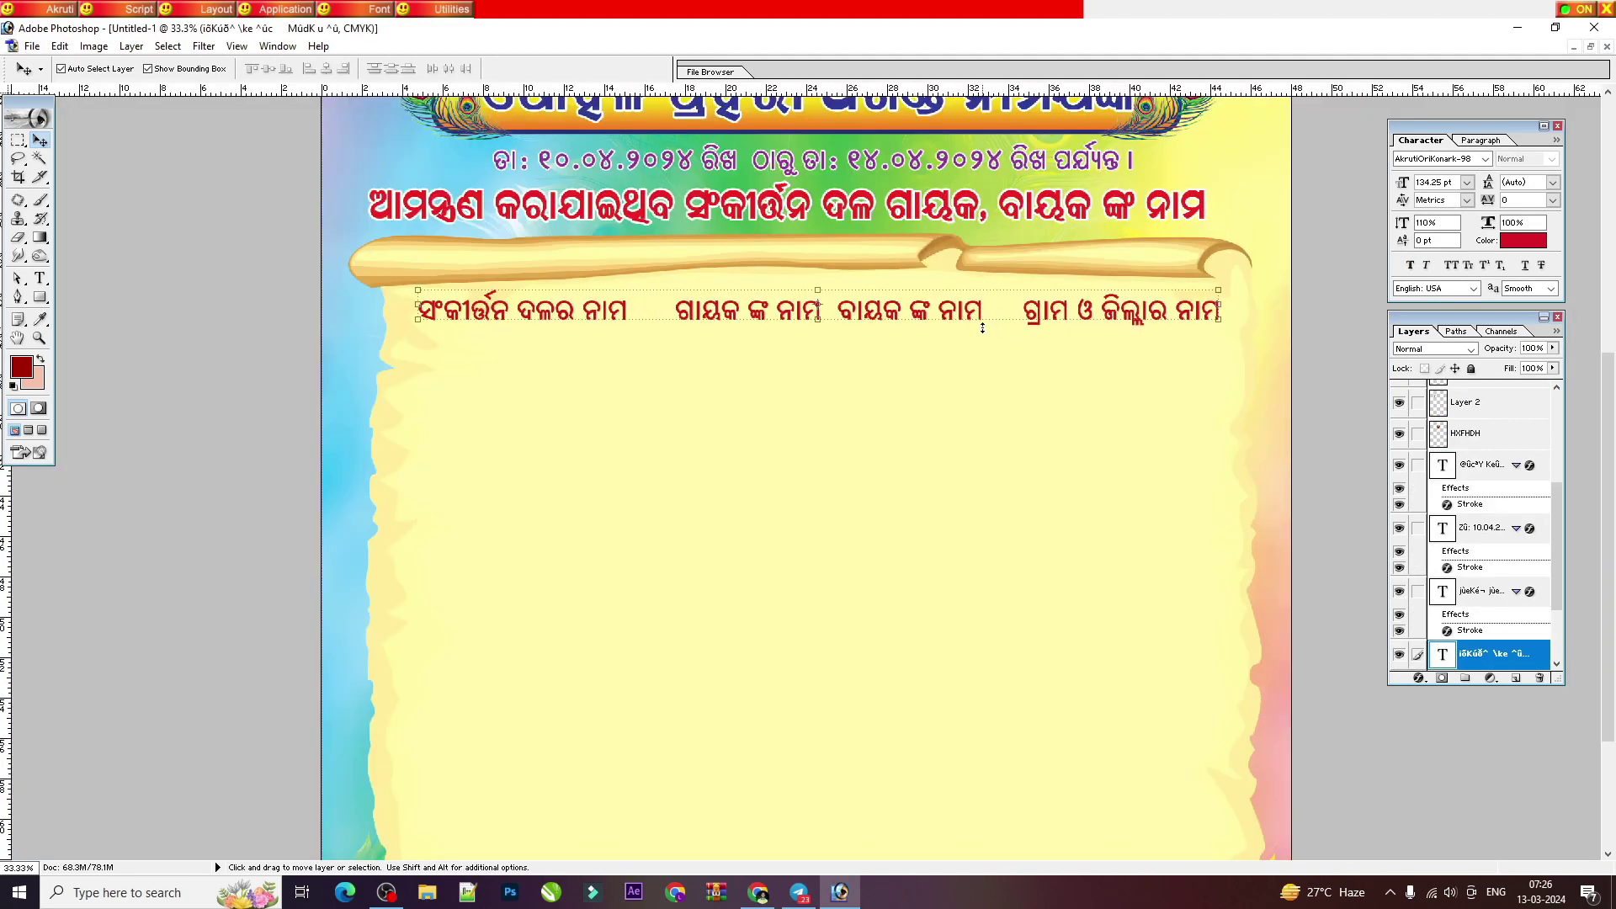
pyautogui.hotkey('shift', 'Down')
pyautogui.hotkey('shift', 'Down')
pyautogui.hotkey('shift', 'Down')
pyautogui.hotkey('shift', 'Down')
pyautogui.hotkey('shift', 'Down')
pyautogui.hotkey('shift', 'Down')
pyautogui.hotkey('shift', 'Down')
pyautogui.hotkey('shift', 'Down')
pyautogui.hotkey('shift', 'Down')
pyautogui.hotkey('shift', 'Down')
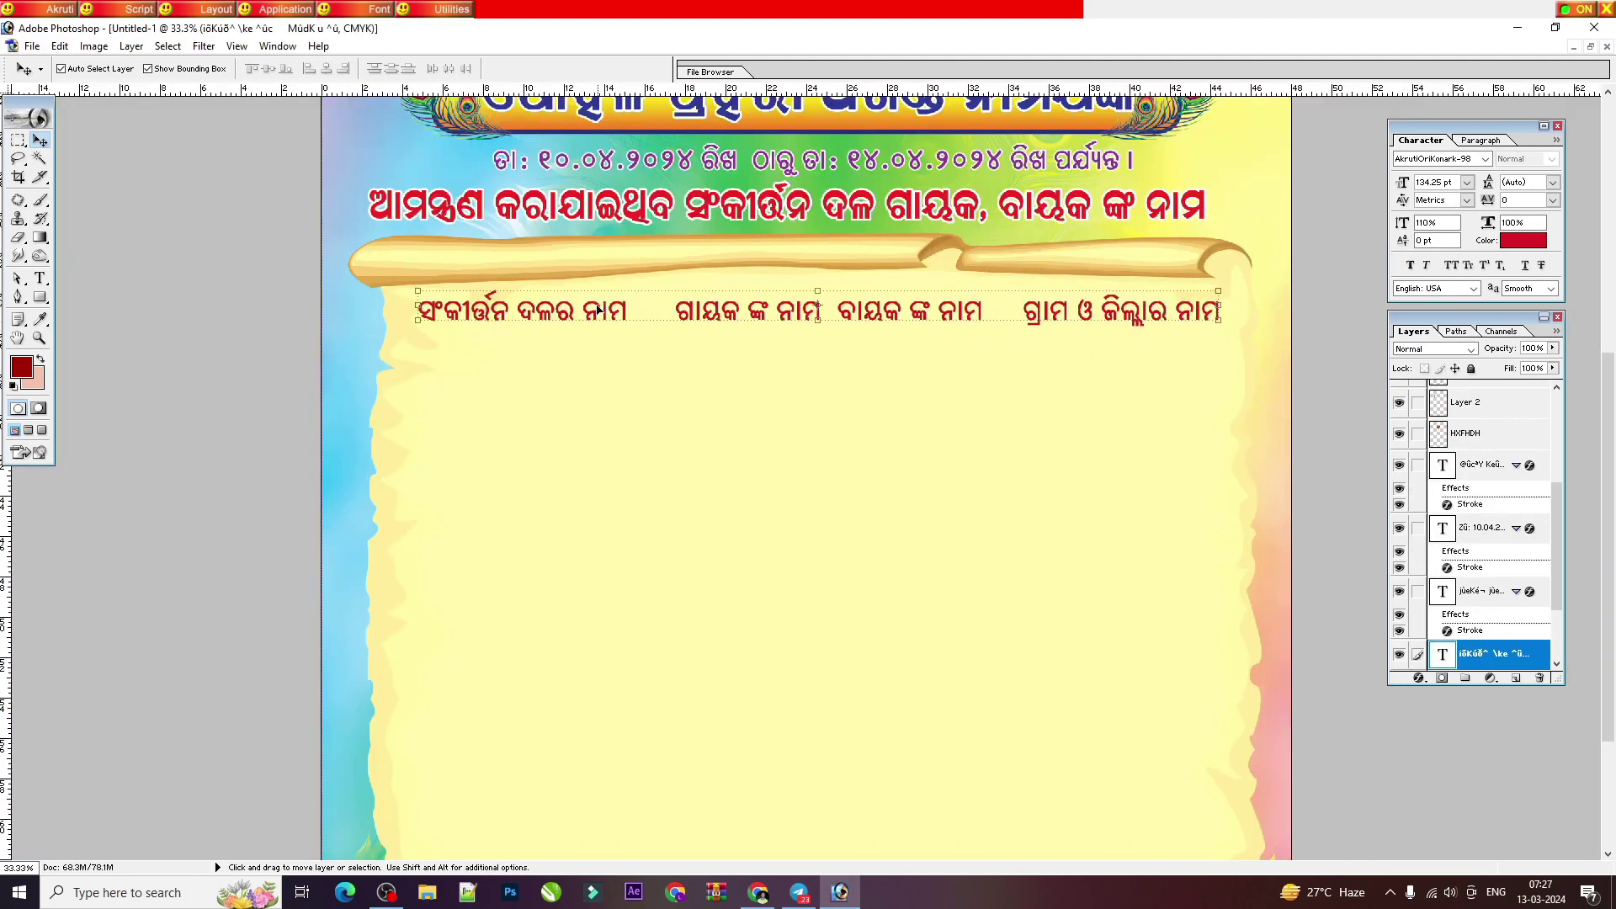
pyautogui.moveTo(40, 296); pyautogui.dragTo(93, 317)
pyautogui.moveTo(394, 297); pyautogui.dragTo(1231, 343)
# Step: Confirm the rounded bar's dark maroon #920509 fill colour
pyautogui.click(44, 299)
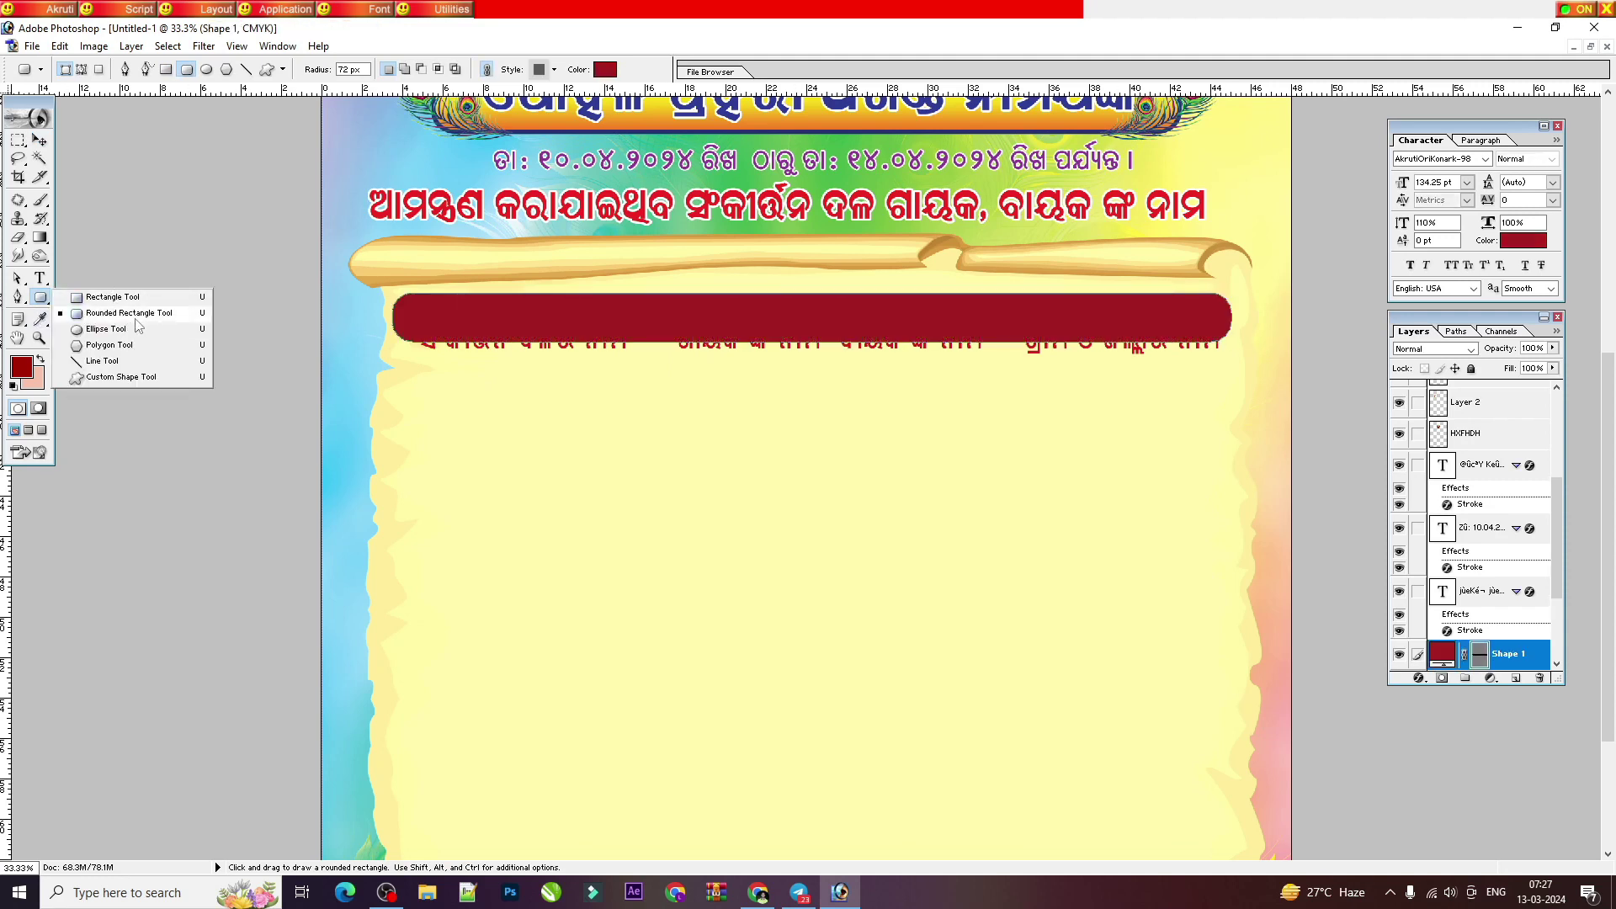
pyautogui.click(40, 140)
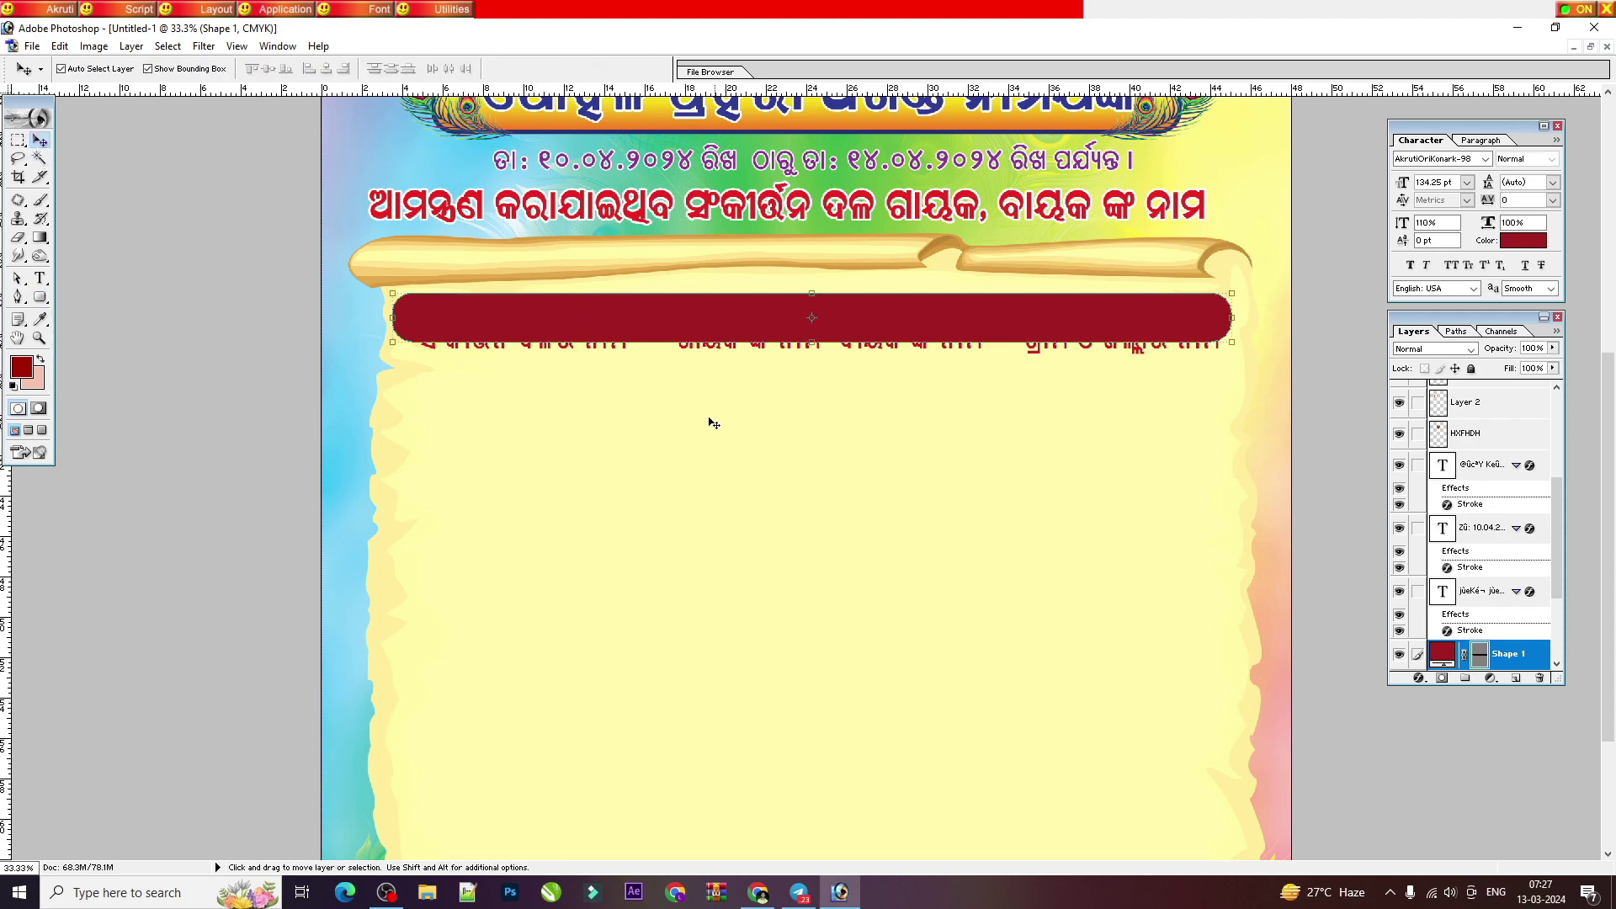
pyautogui.doubleClick(1439, 654)
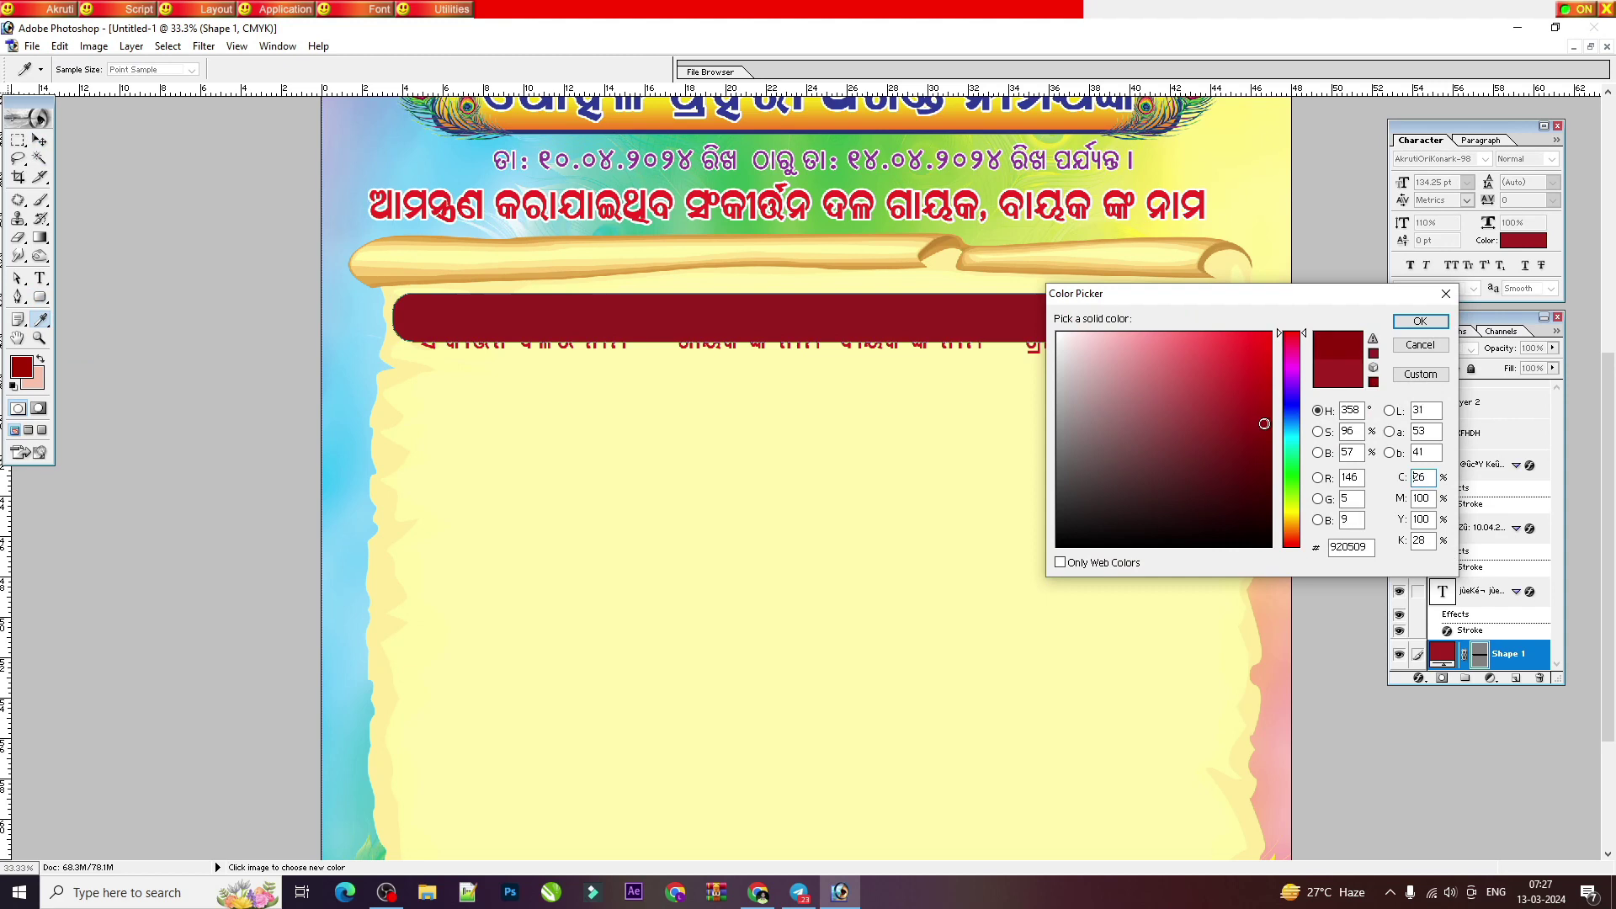
pyautogui.click(1419, 320)
# Step: Select the column-heading text layer from the layers stacked under the bar
pyautogui.rightClick(1055, 346)
pyautogui.click(1041, 350)
pyautogui.rightClick(1038, 345)
pyautogui.click(1062, 355)
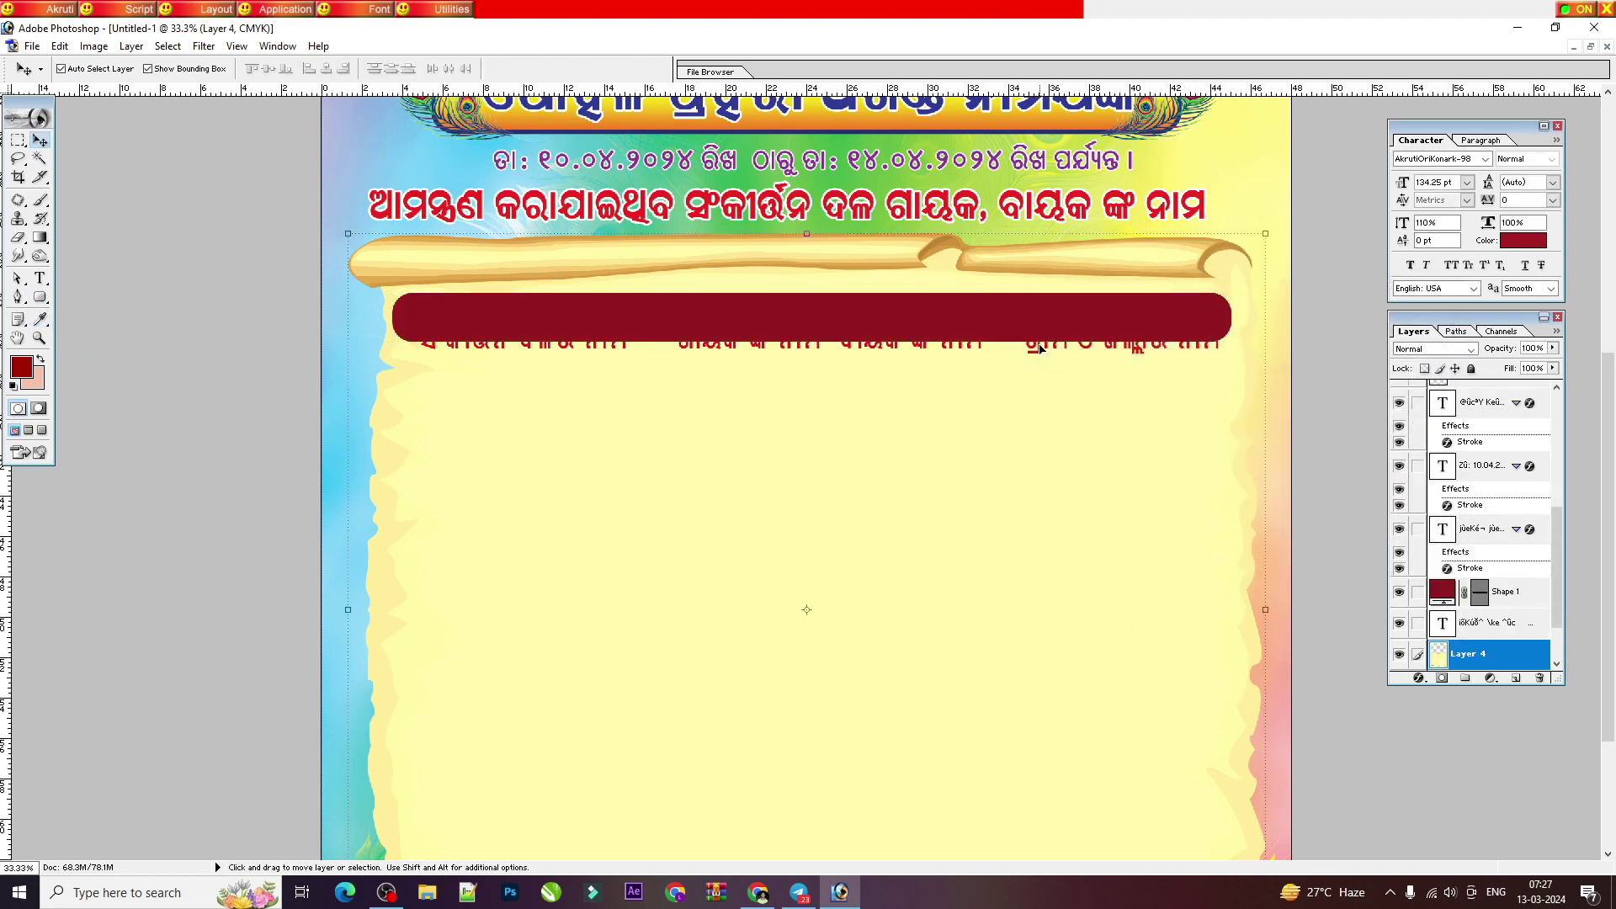
pyautogui.click(1039, 348)
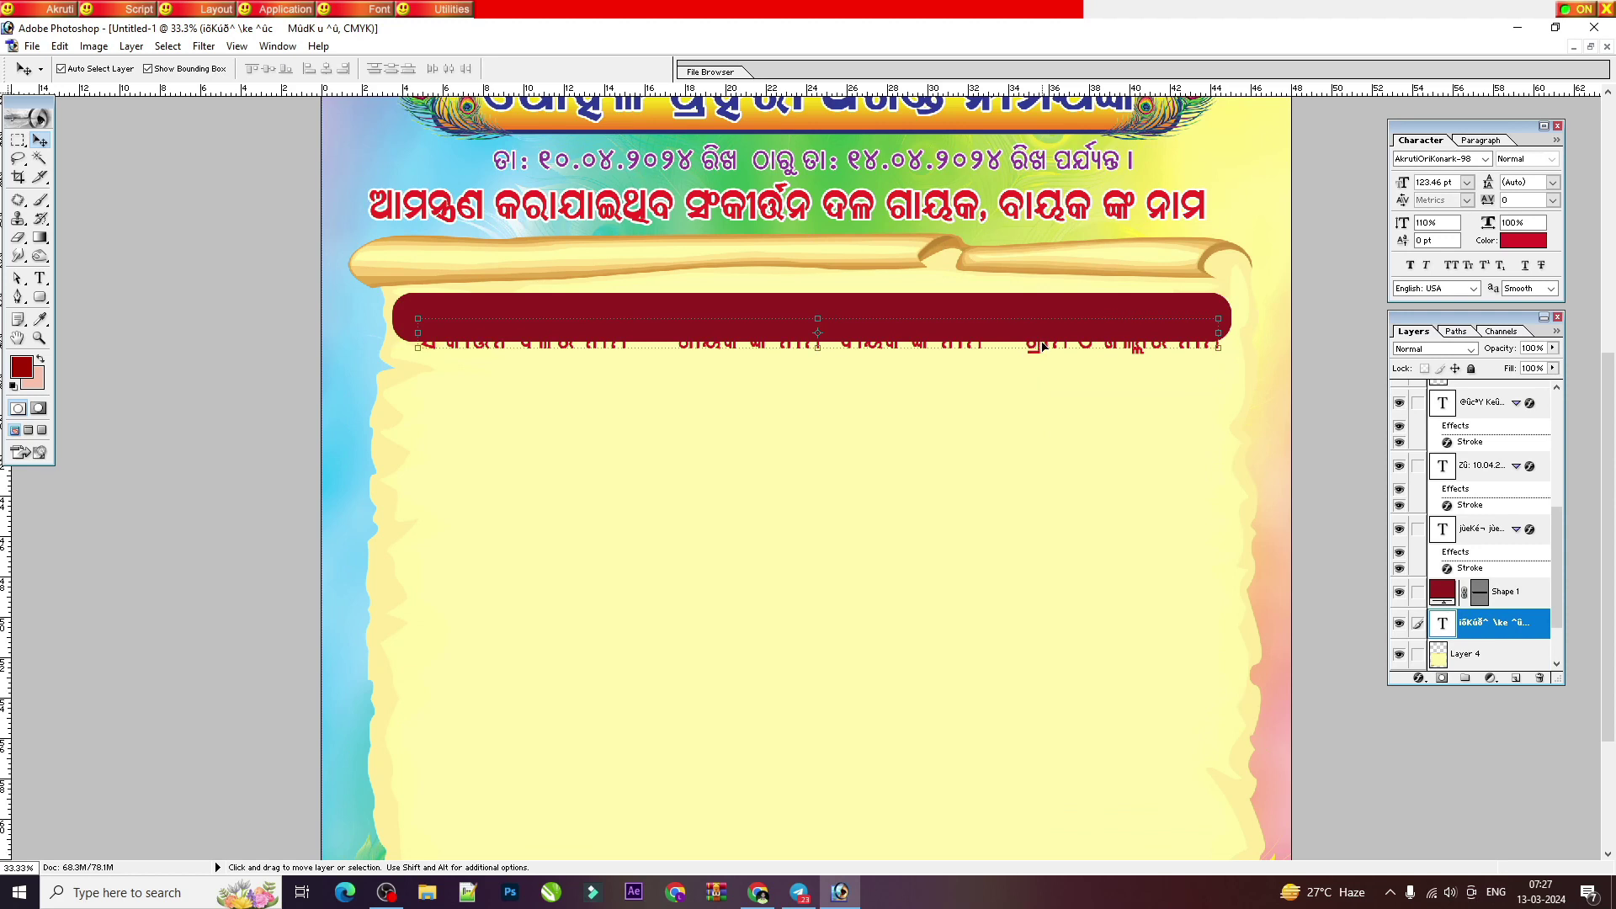
# Step: Move the heading text above the maroon bar and colour it white
pyautogui.hotkey('ctrl', ']')
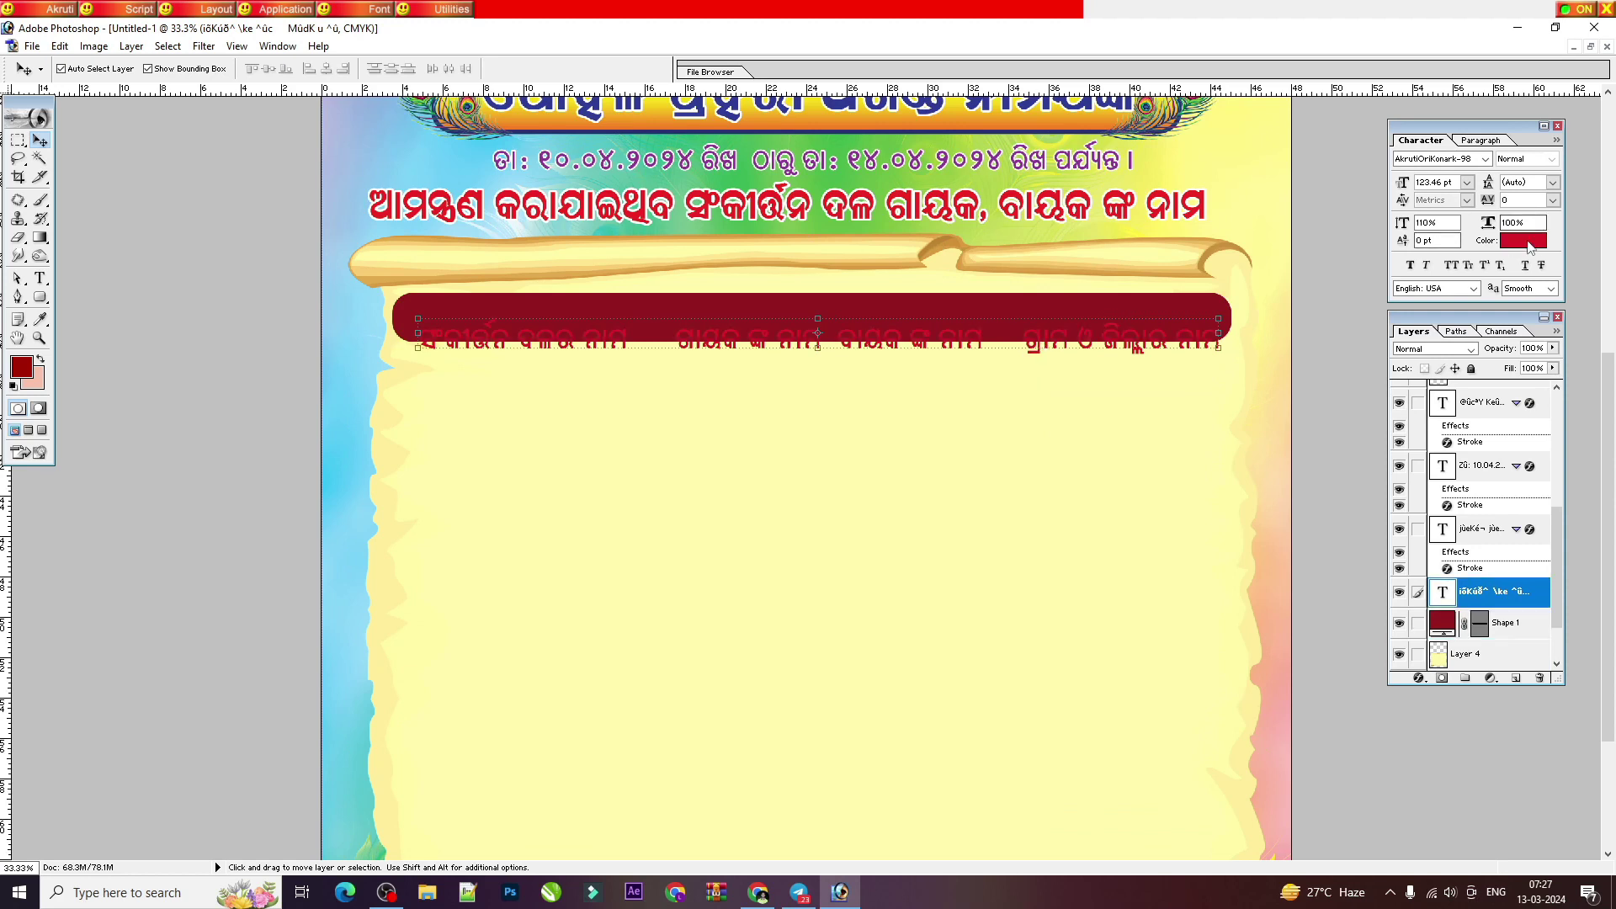
pyautogui.click(1523, 240)
pyautogui.moveTo(1100, 361); pyautogui.dragTo(1048, 336)
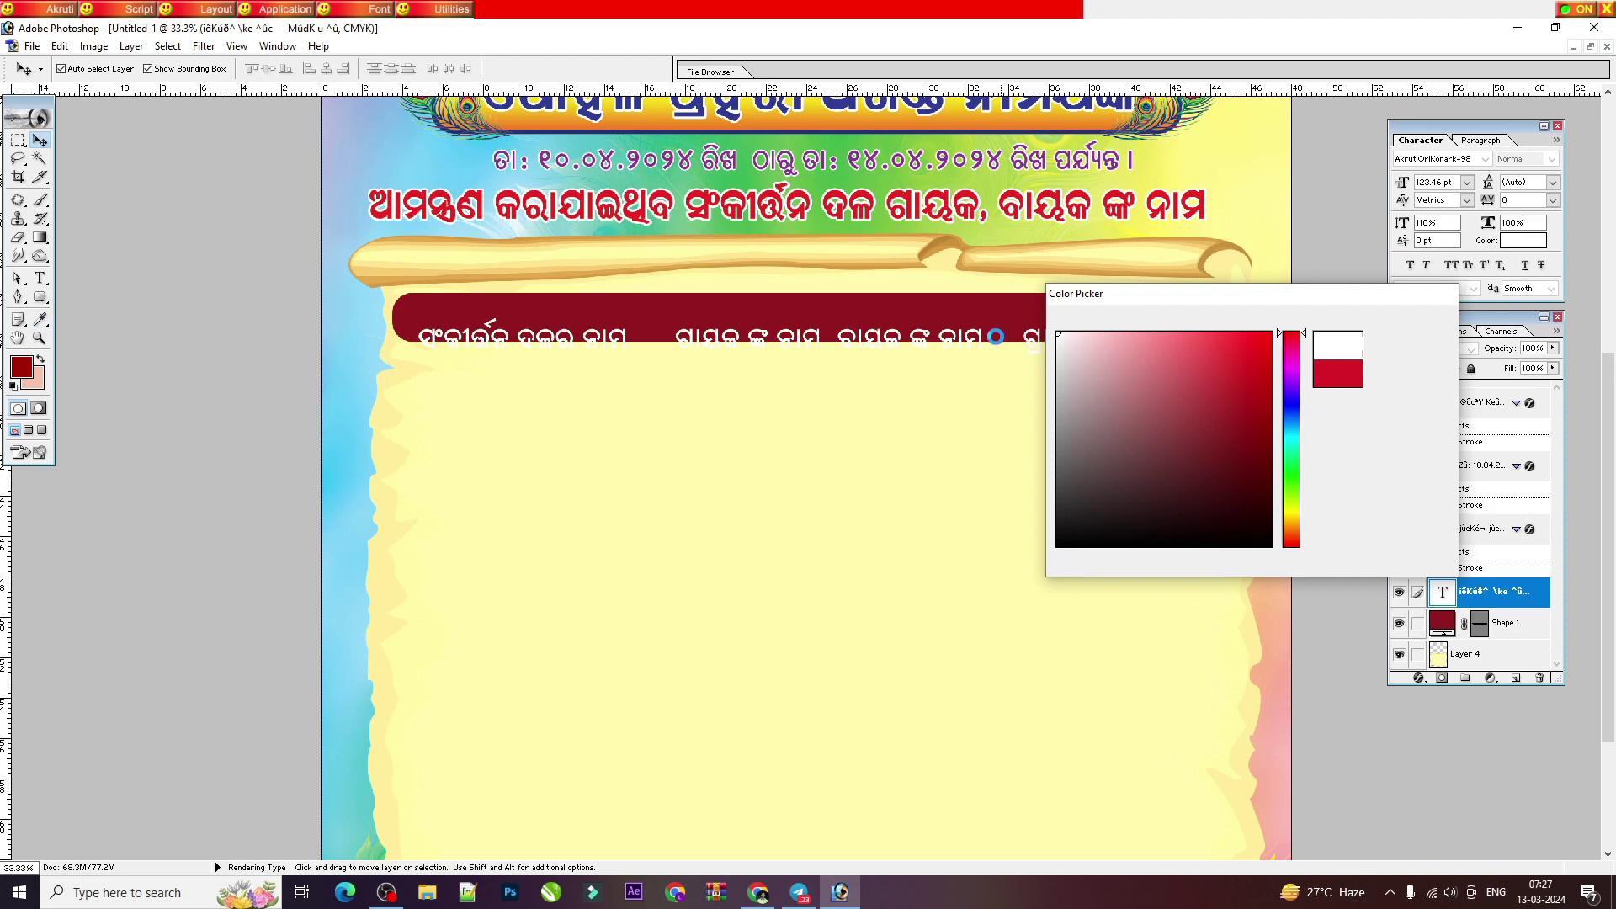
pyautogui.press('Return')
# Step: Re-space the column headings by widening the last gap and tightening the second
pyautogui.press('t')
pyautogui.click(833, 320)
pyautogui.hotkey('alt', 'Right')
pyautogui.hotkey('alt', 'Right')
pyautogui.hotkey('alt', 'Right')
pyautogui.hotkey('alt', 'Right')
pyautogui.hotkey('alt', 'Right')
pyautogui.hotkey('alt', 'Right')
pyautogui.click(1026, 335)
pyautogui.click(654, 330)
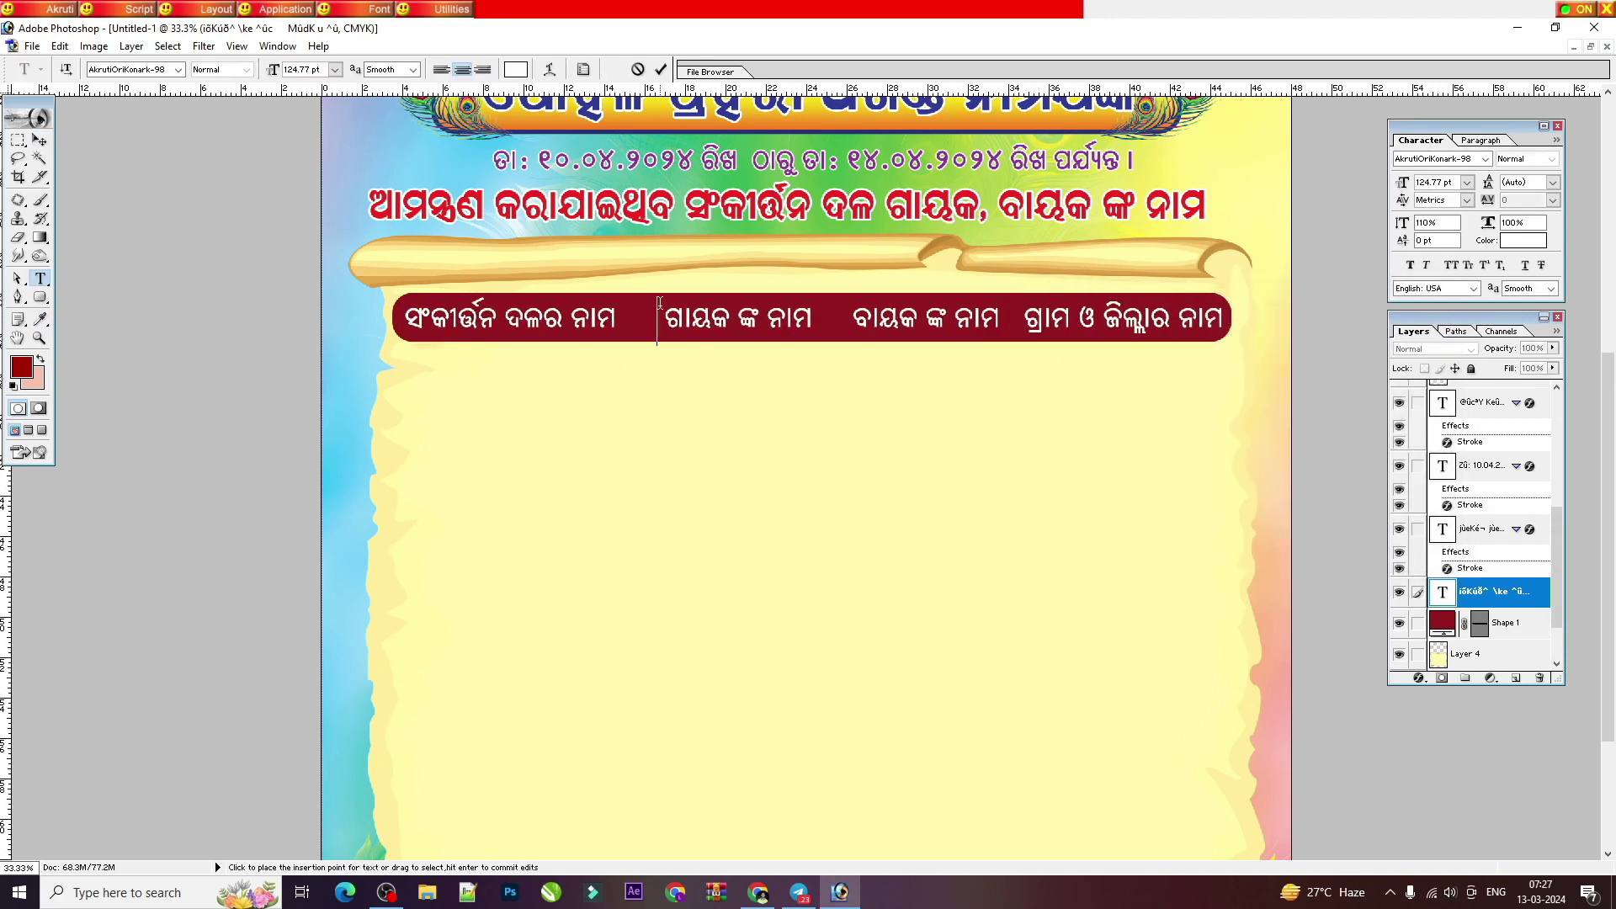
pyautogui.hotkey('alt', 'Left')
pyautogui.hotkey('alt', 'Left')
pyautogui.hotkey('alt', 'Left')
pyautogui.click(850, 326)
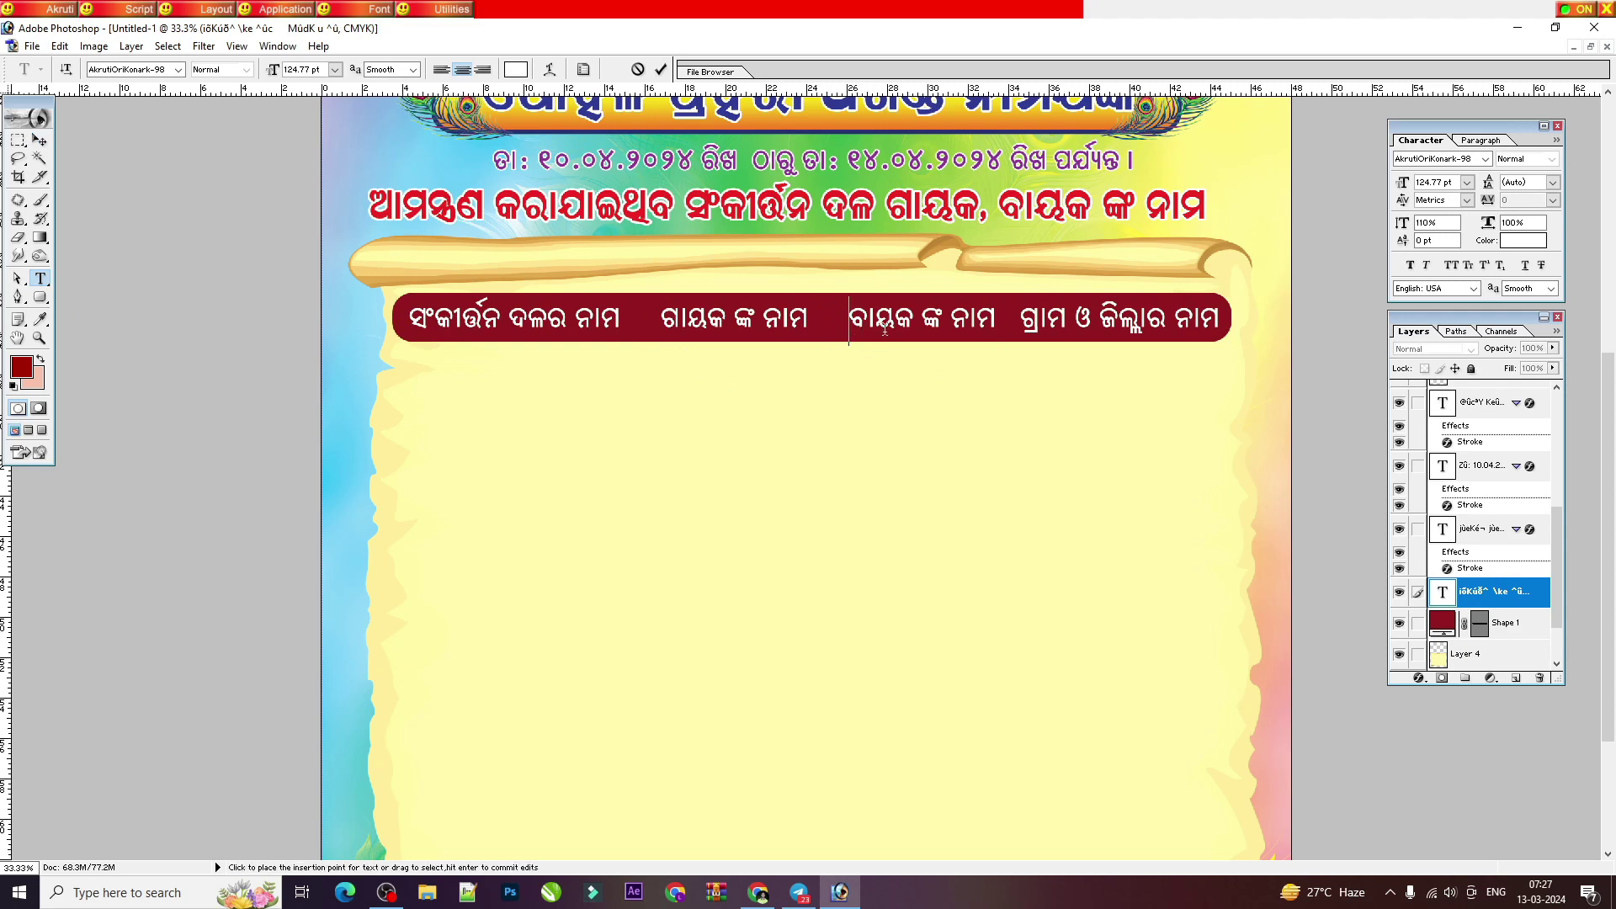
# Step: Narrow the heading text slightly to fit inside the bar, then tile both documents
pyautogui.press('ctrl')
pyautogui.moveTo(1238, 345); pyautogui.dragTo(1231, 345)
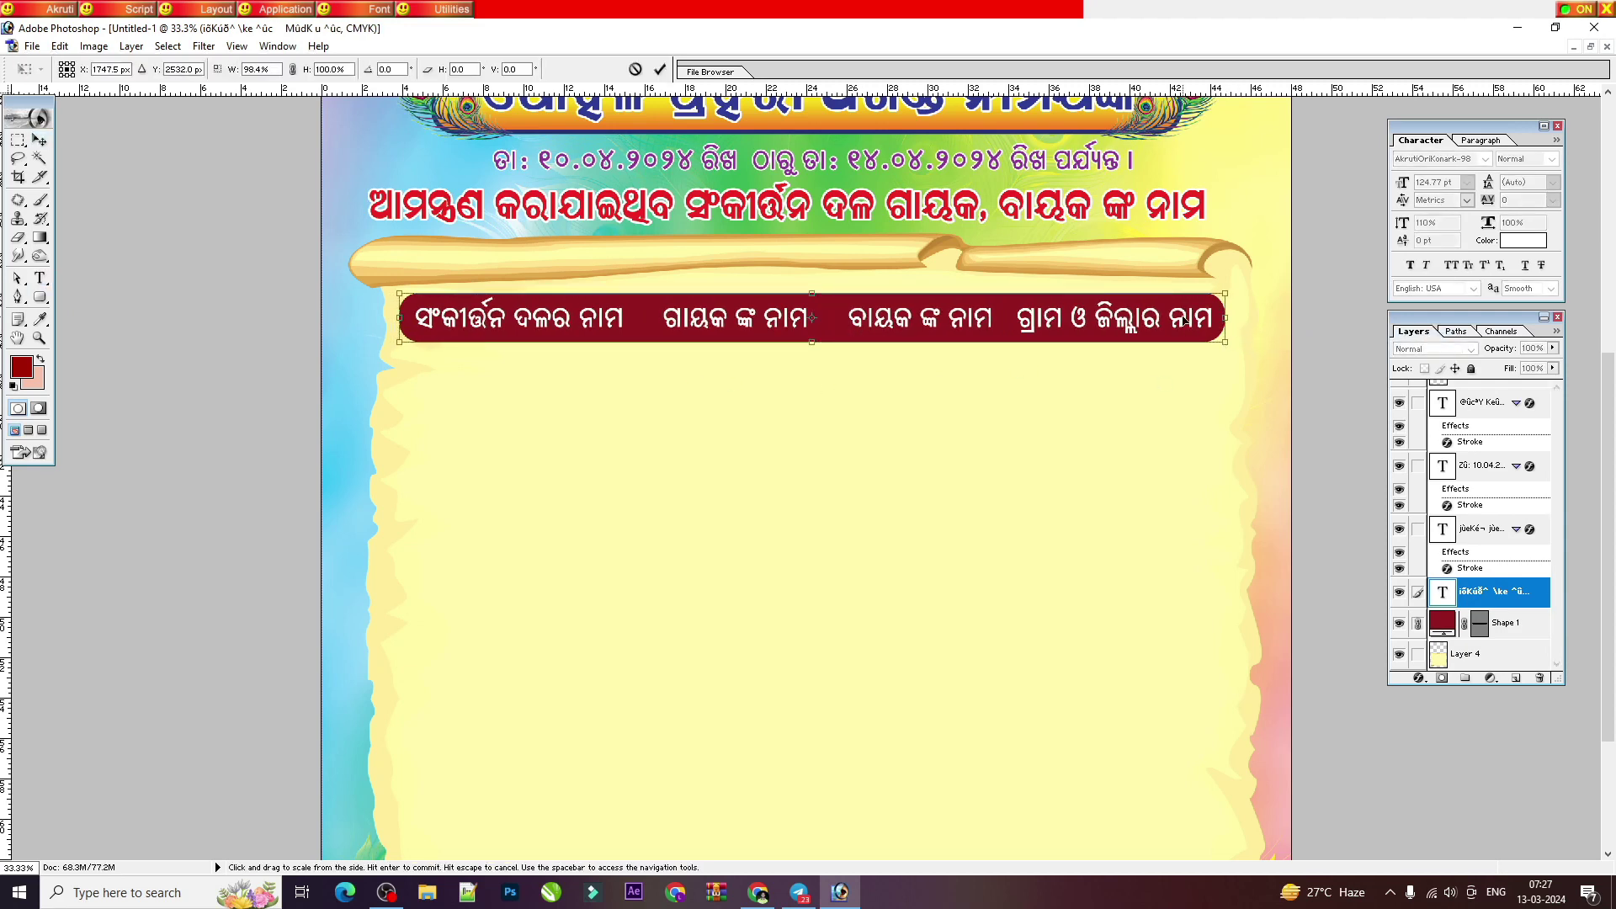
pyautogui.press('Return')
pyautogui.hotkey('ctrl', 'a')
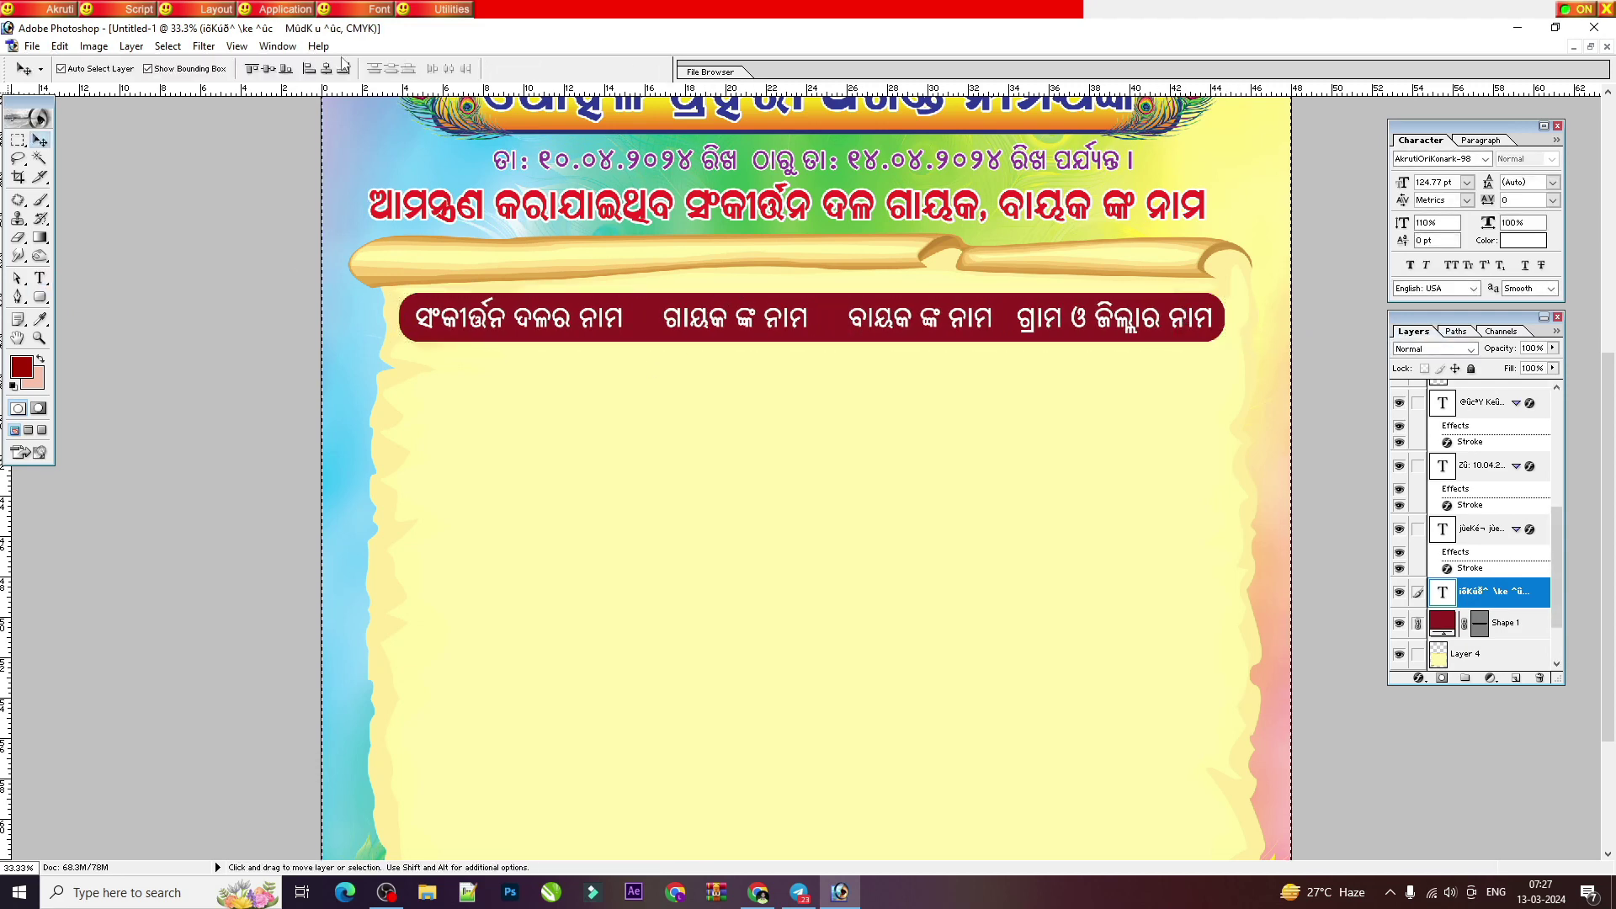
pyautogui.hotkey('ctrl', 'd')
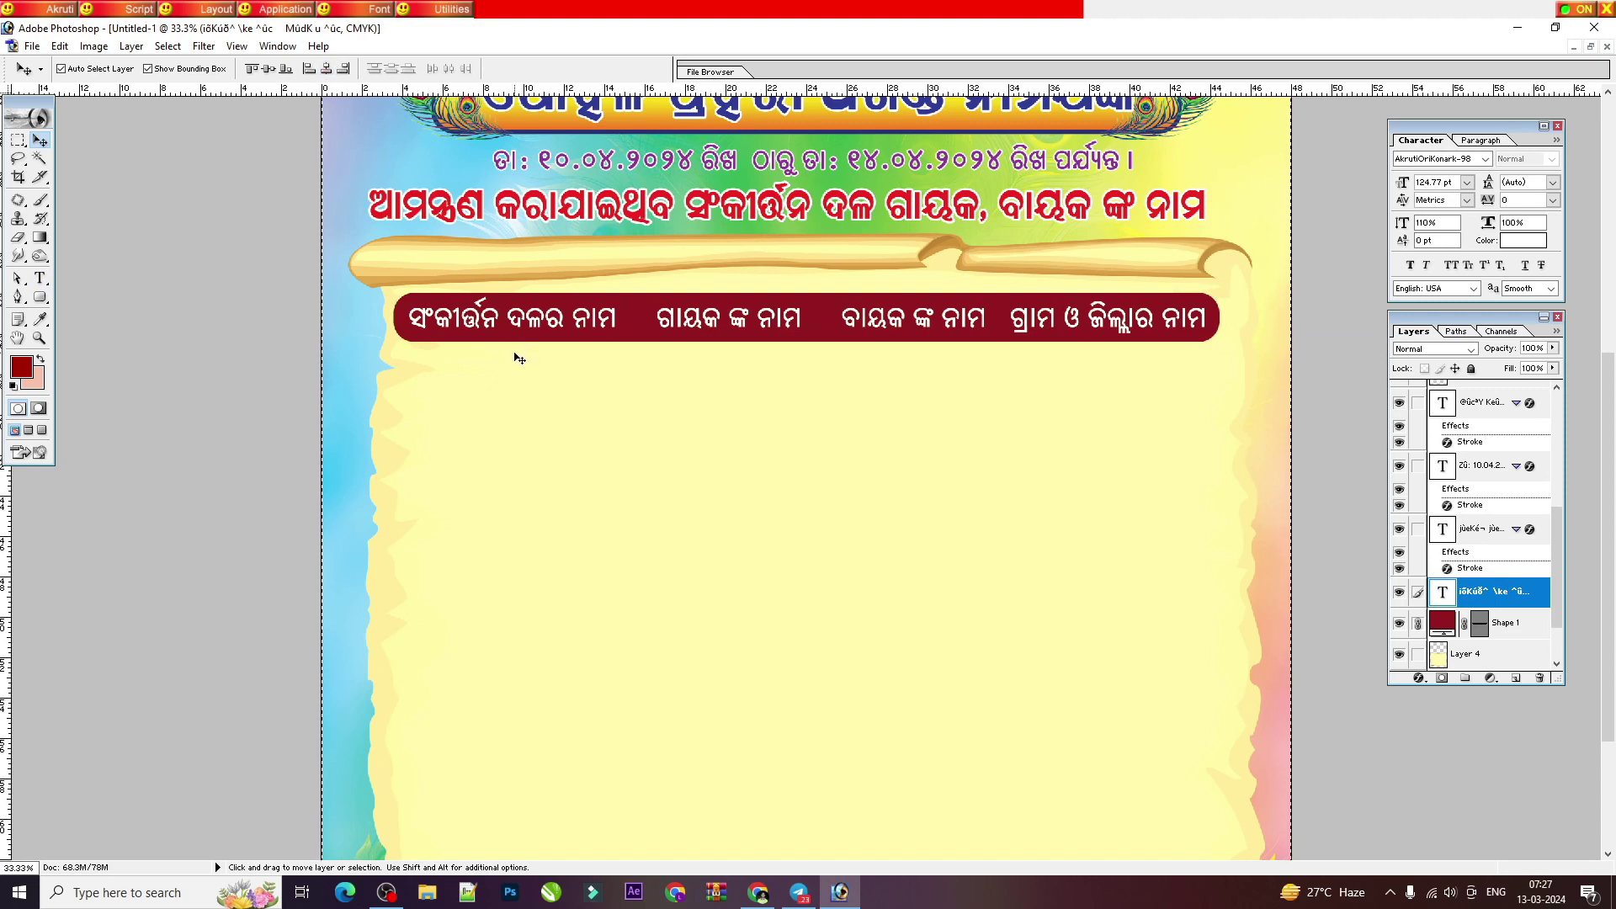
pyautogui.click(1590, 47)
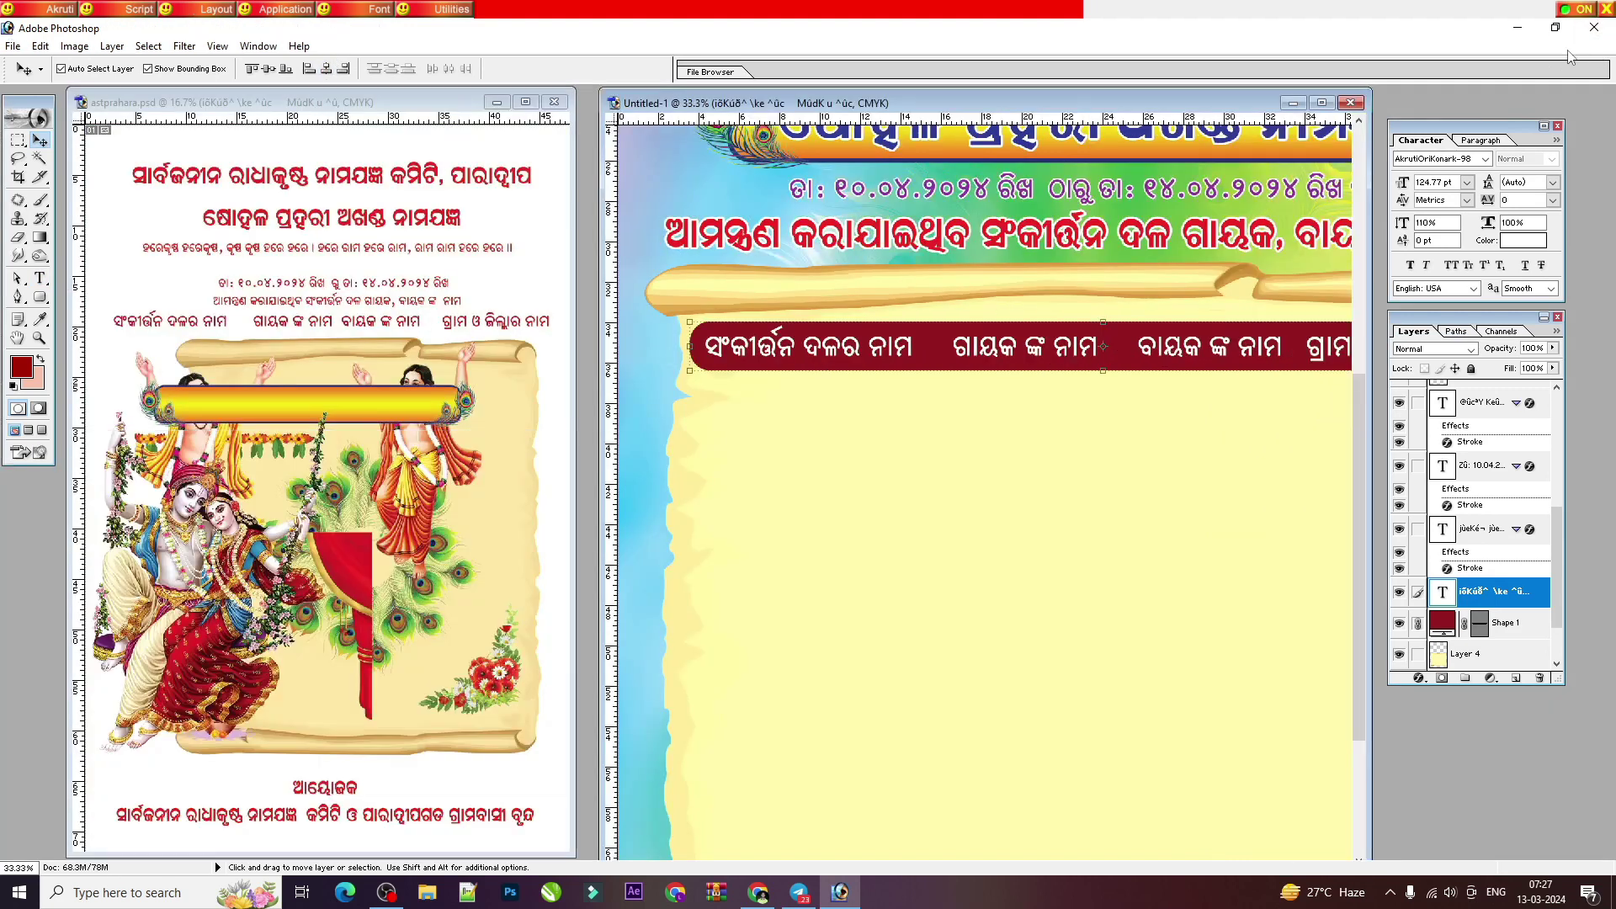
# Step: Create a vertical Line shape filled with the heading bar's maroon 911A1C
pyautogui.click(1018, 398)
pyautogui.click(1321, 101)
pyautogui.scroll(-3, 760, 421)
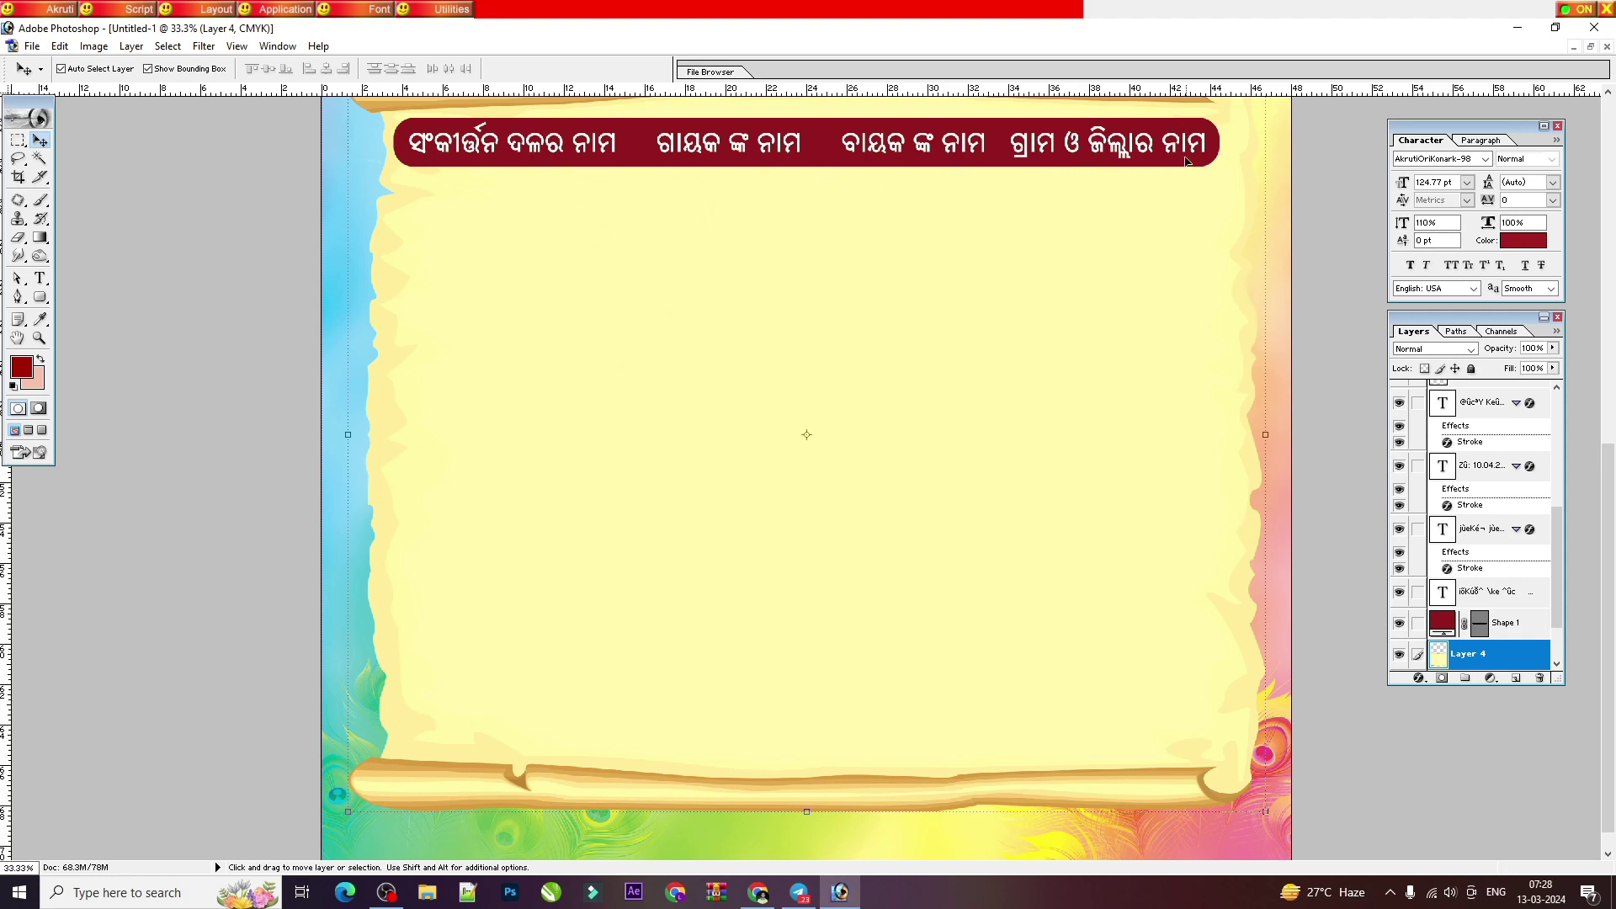
pyautogui.click(40, 278)
pyautogui.click(39, 296)
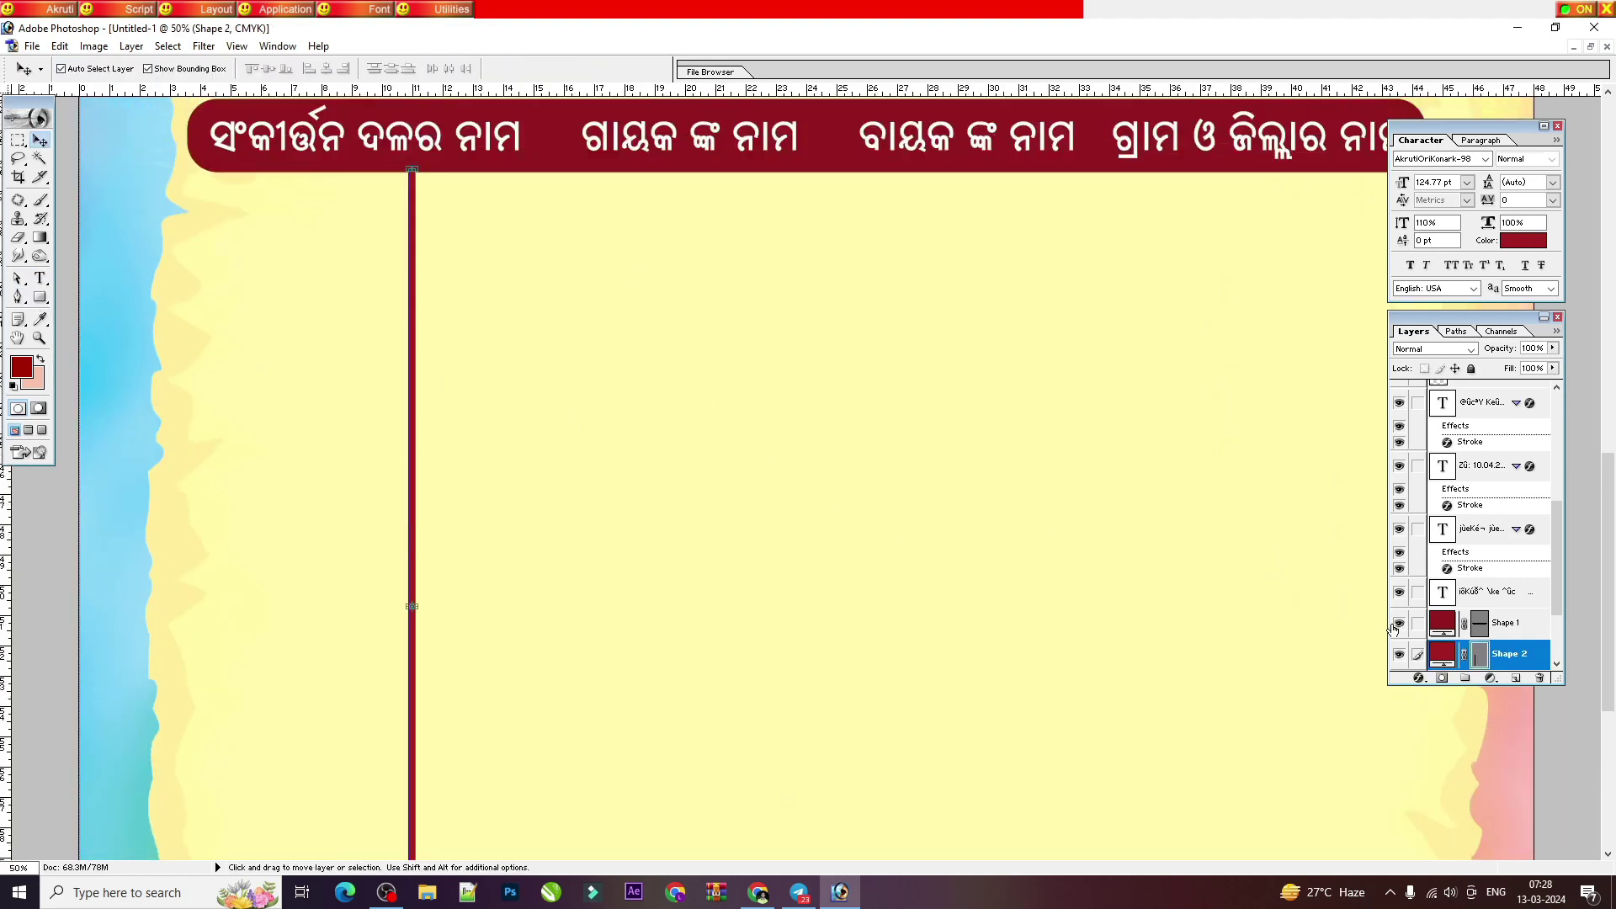
pyautogui.doubleClick(1441, 654)
pyautogui.click(824, 150)
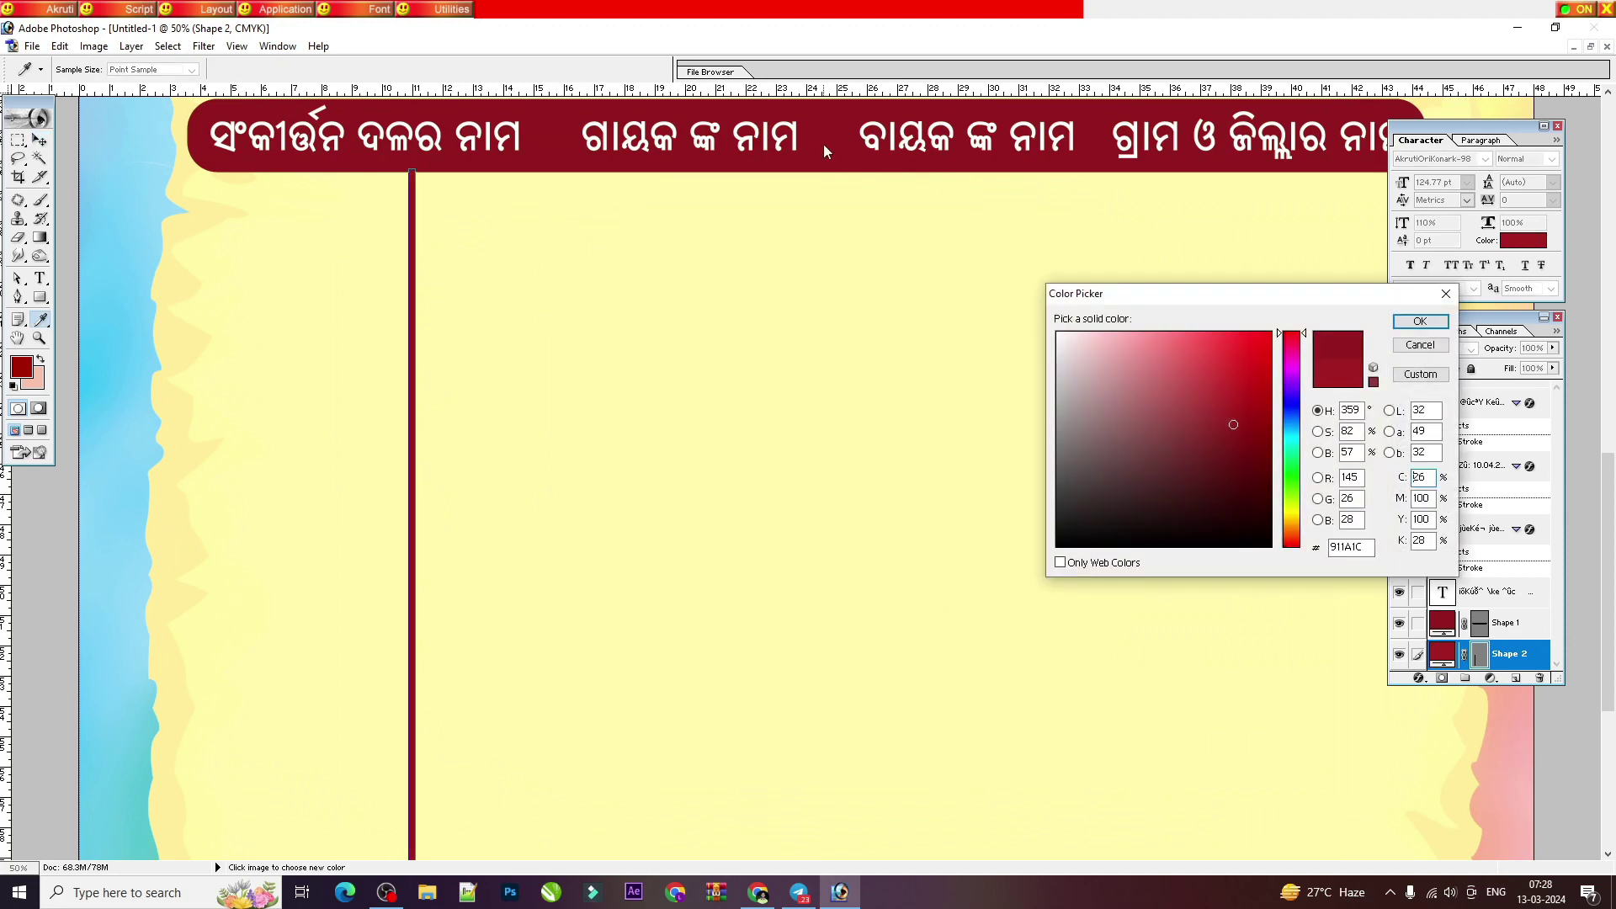
pyautogui.press('Return')
# Step: Place the divider in the first column gap and Alt-drag copies into the remaining gaps
pyautogui.press('v')
pyautogui.moveTo(411, 385); pyautogui.dragTo(522, 368)
pyautogui.hotkey('ctrl', '-')
pyautogui.moveTo(618, 415); pyautogui.dragTo(1006, 418)
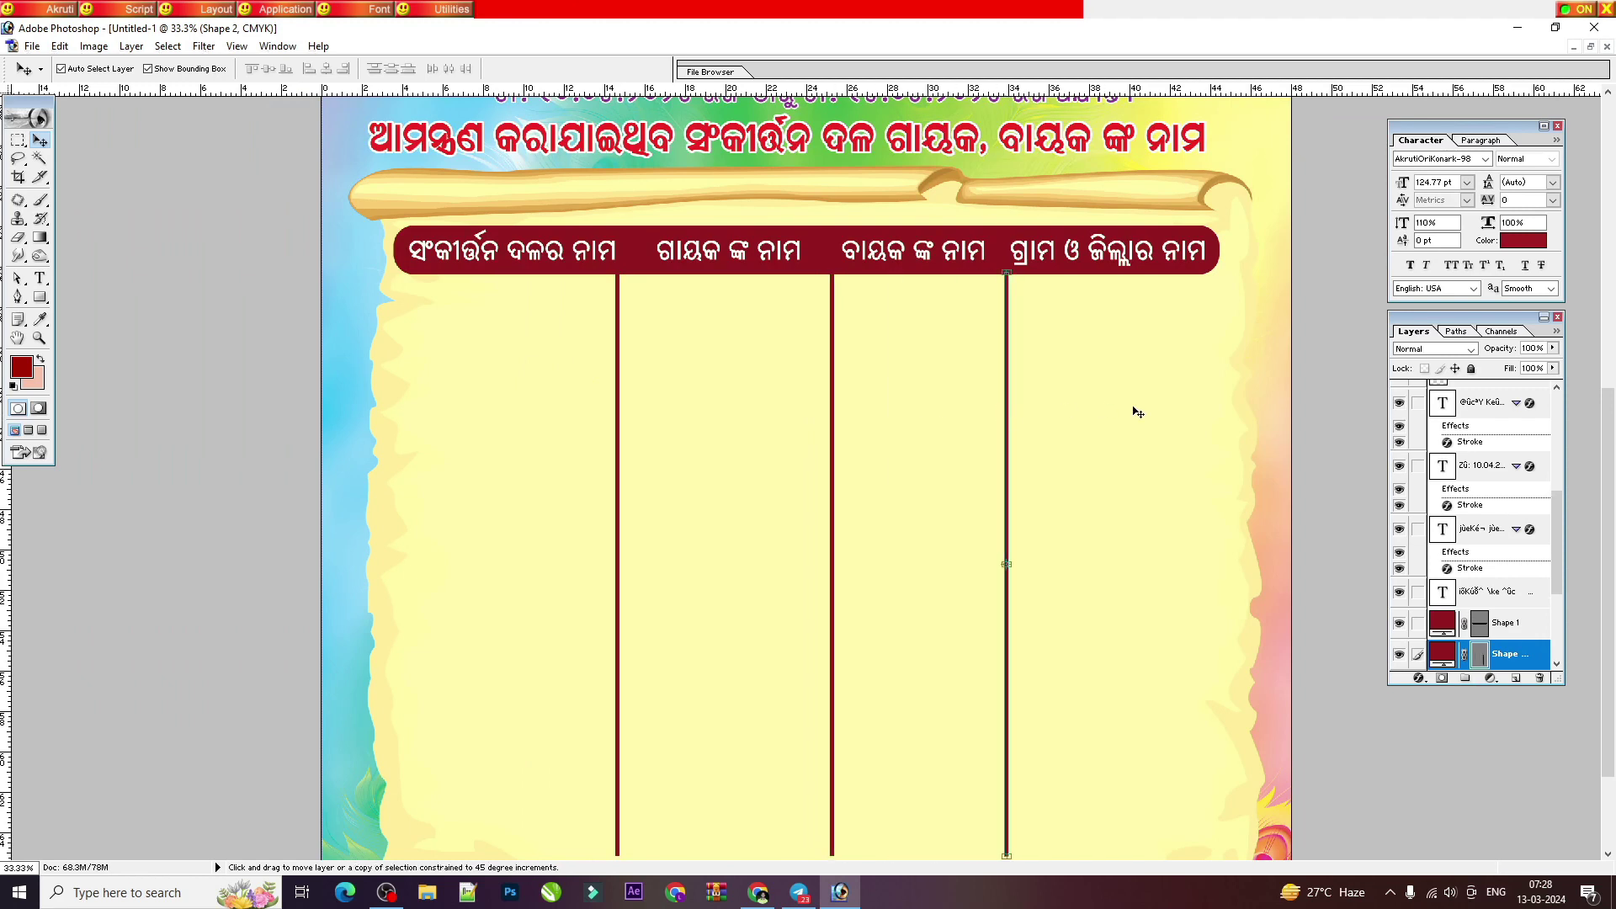
pyautogui.hotkey('shift', 'Right')
pyautogui.hotkey('shift', 'Right')
pyautogui.hotkey('shift', 'Right')
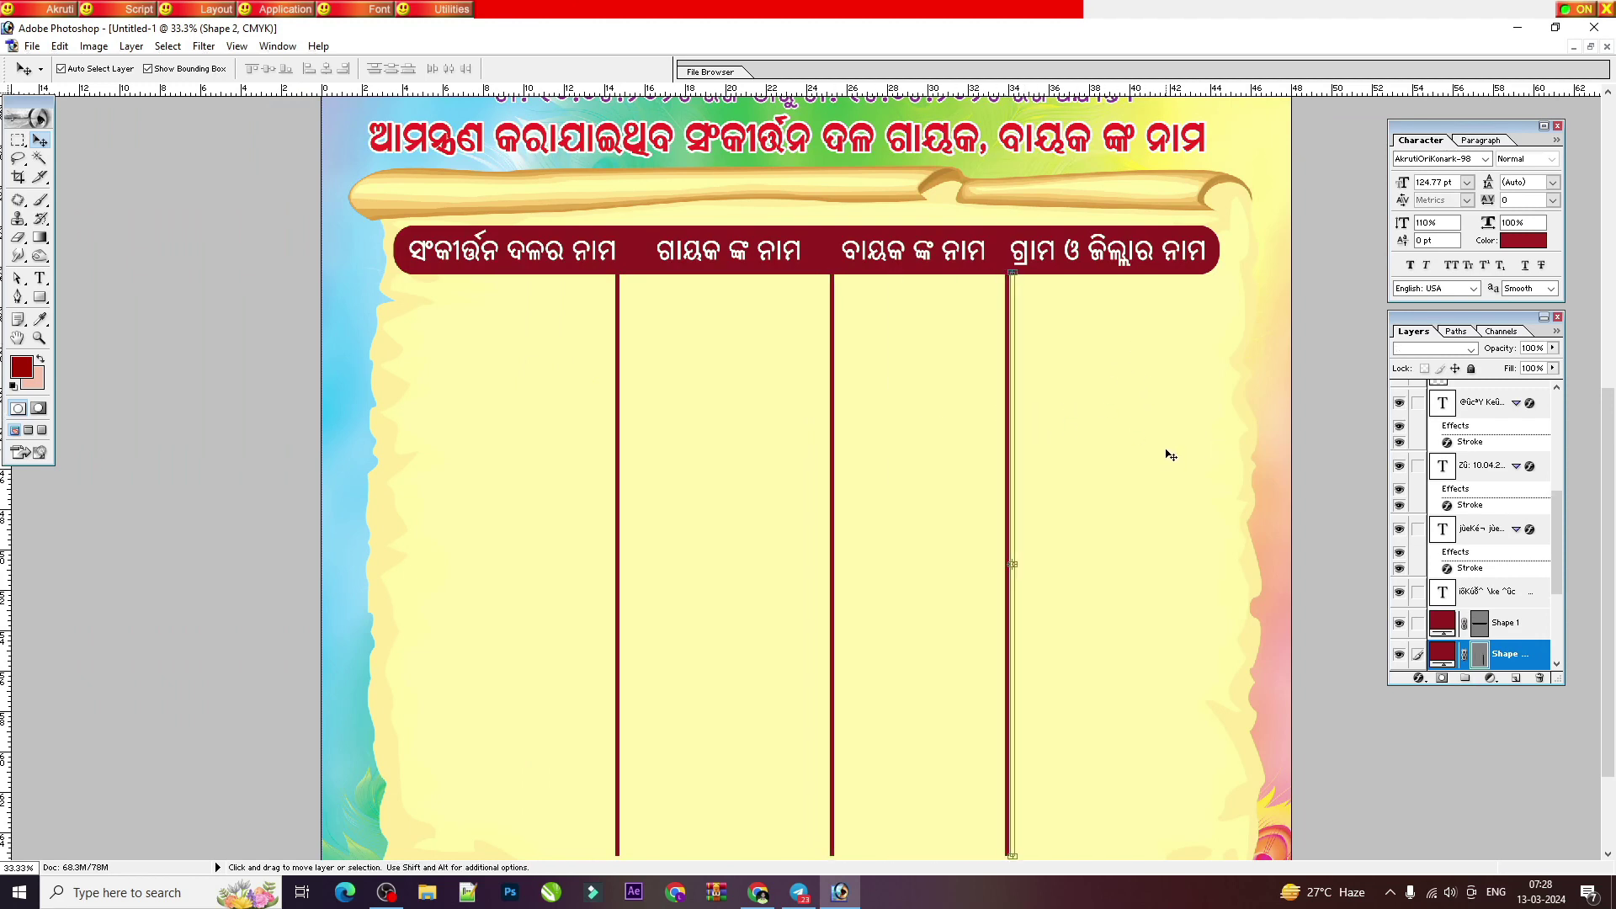
pyautogui.hotkey('ctrl', '+')
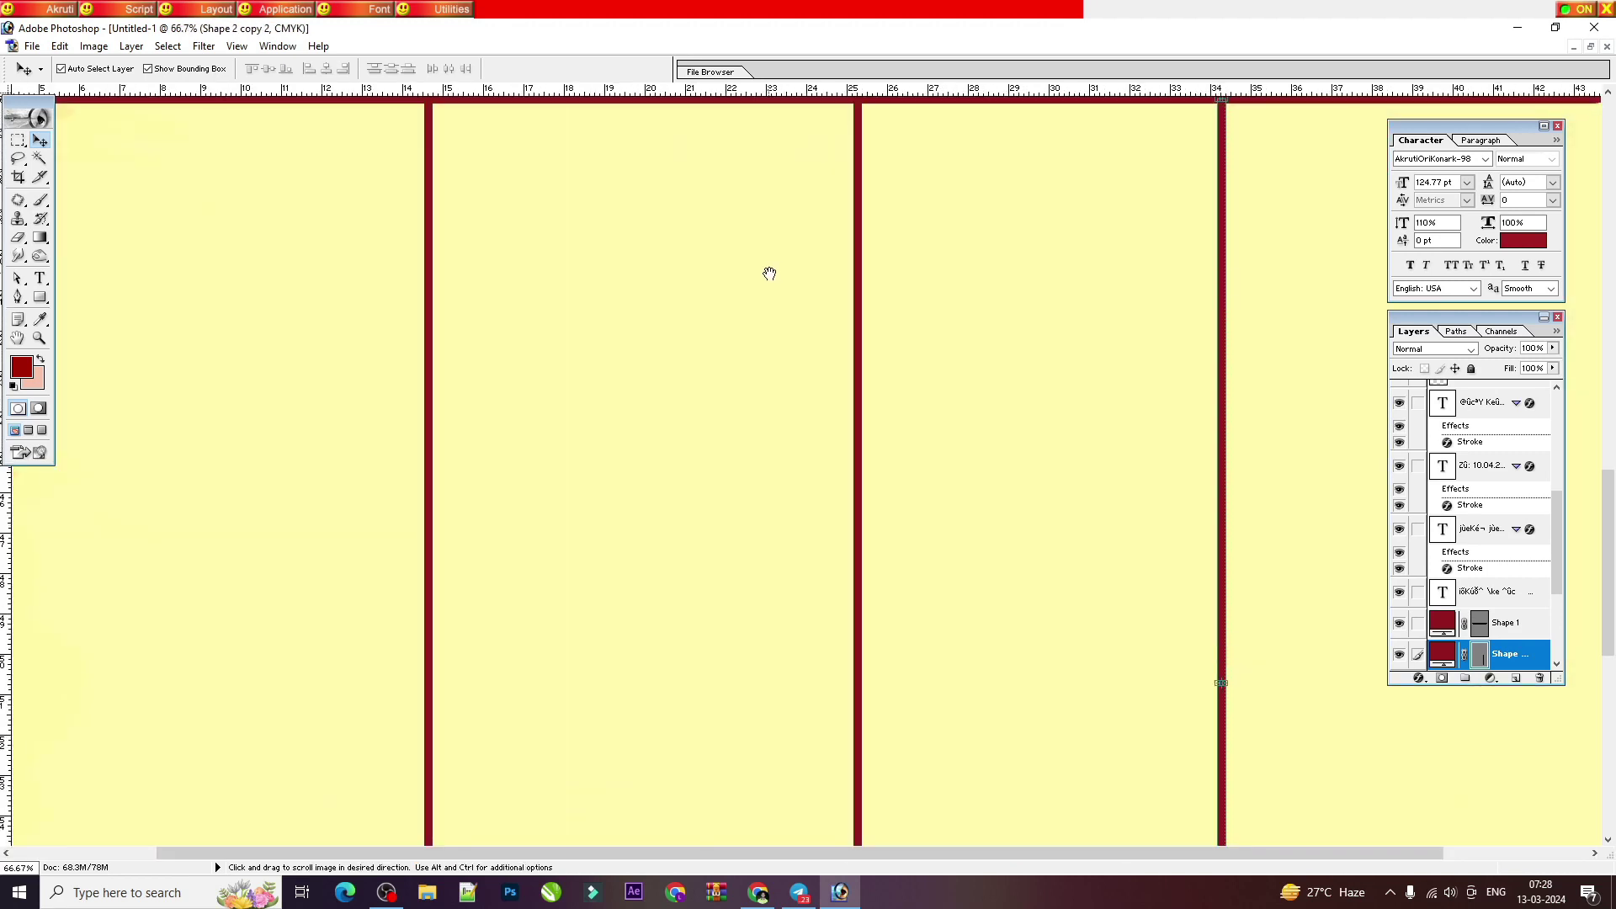
pyautogui.moveTo(765, 270); pyautogui.dragTo(877, 635)
pyautogui.moveTo(556, 597); pyautogui.dragTo(569, 389)
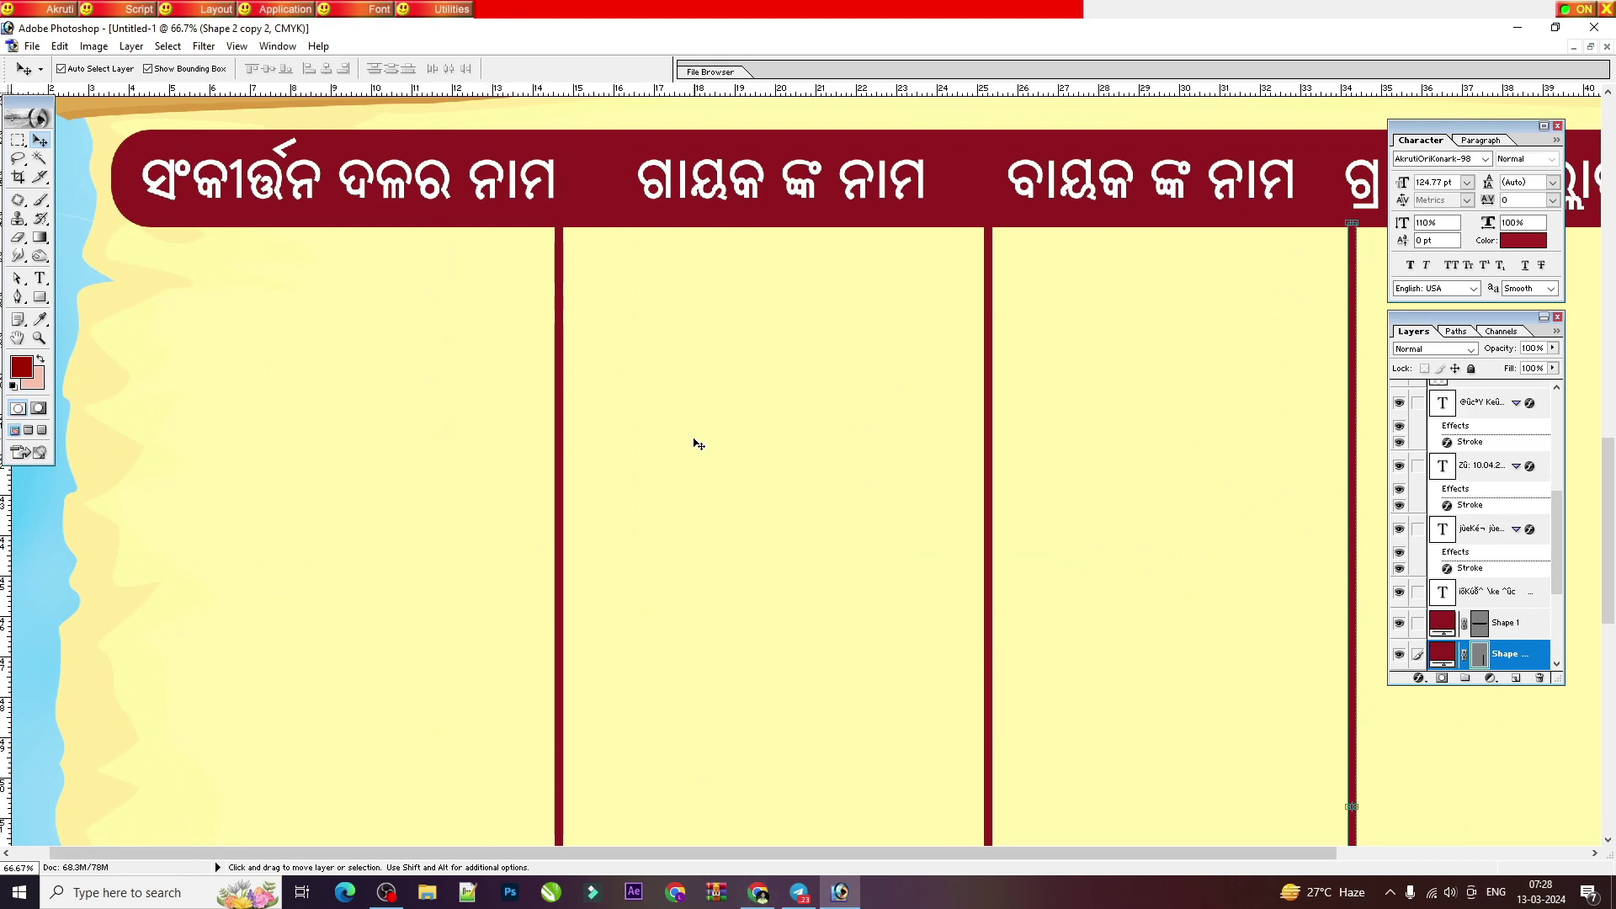
pyautogui.click(711, 751)
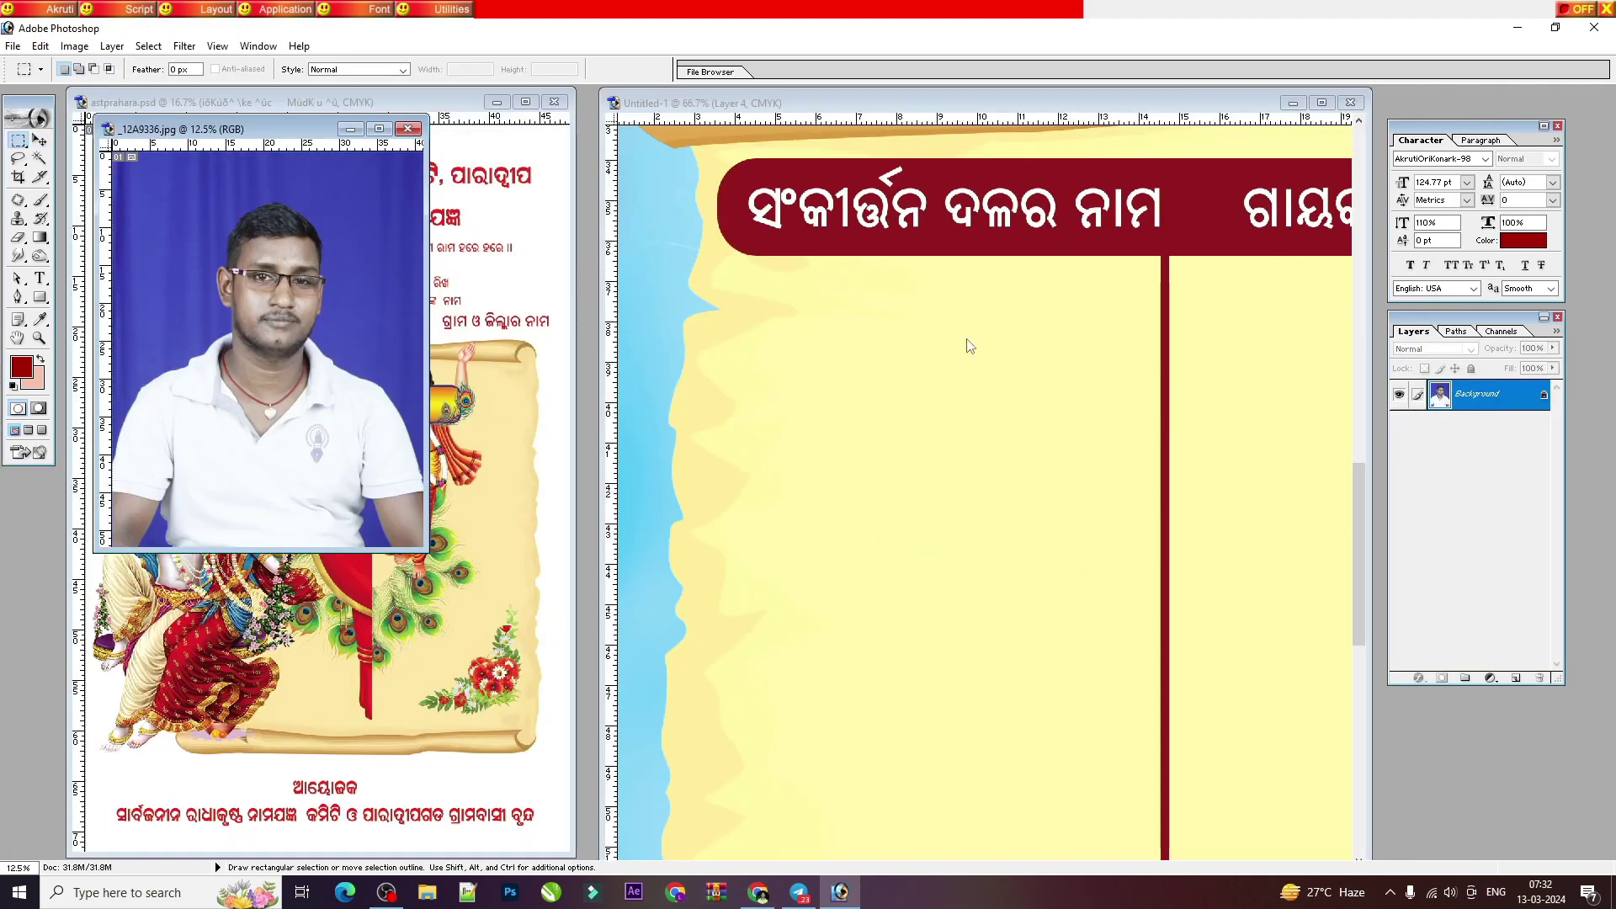
# Step: Type the Odia group name 'ରାଧା କୃଷ୍ଣ ସଂକୀର୍ତ୍ତନ ମଣ୍ଡଳୀ' under the first column heading
pyautogui.click(40, 278)
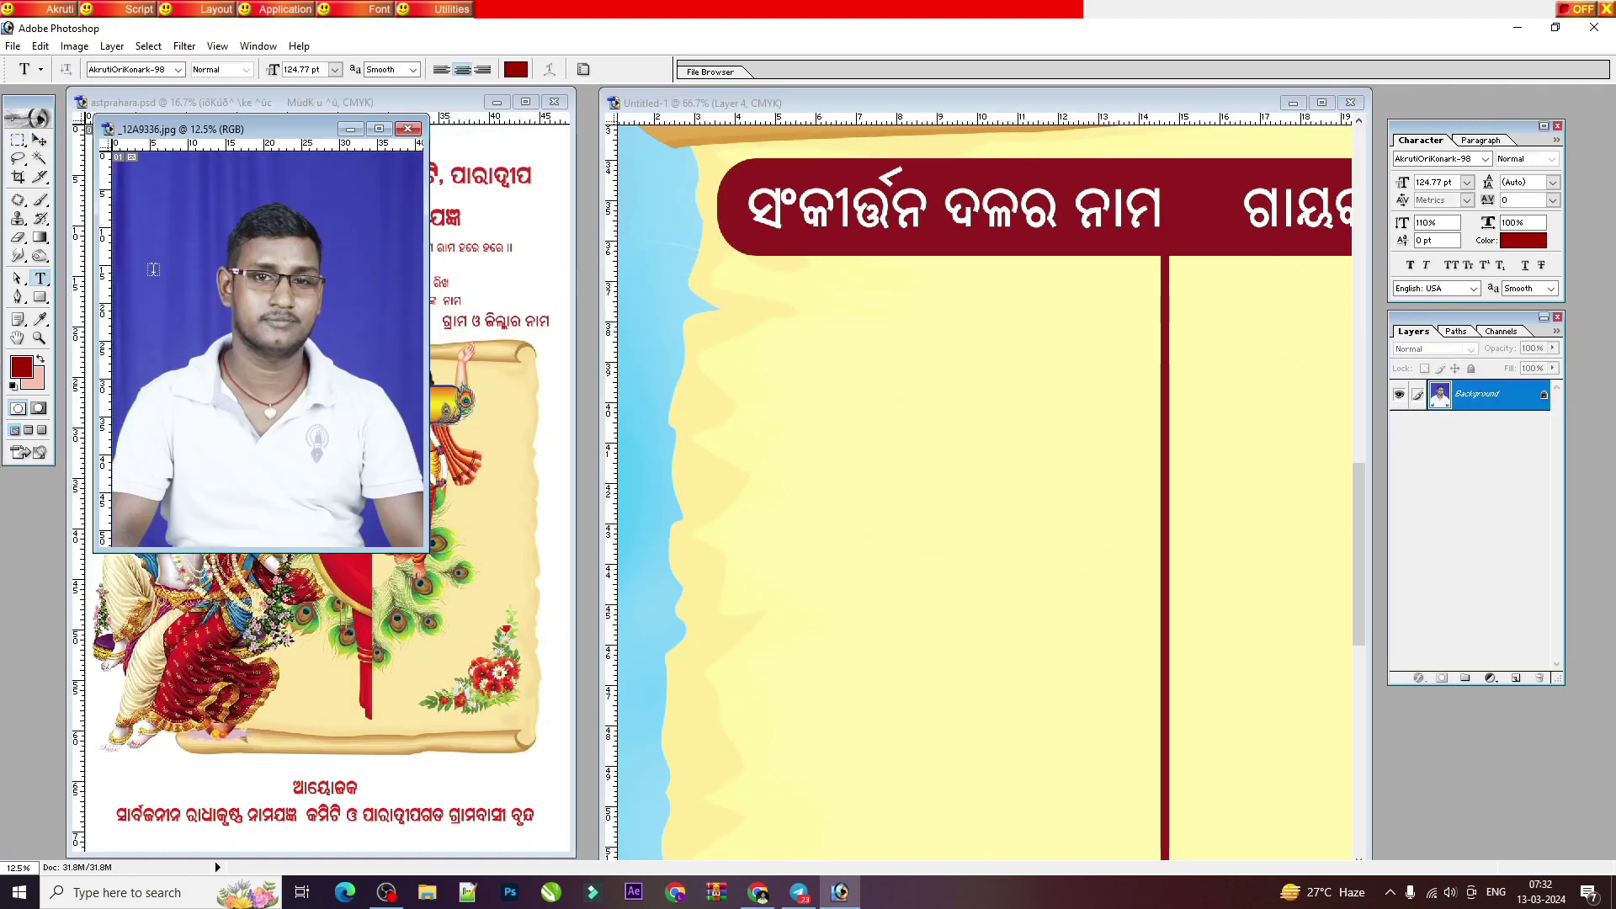
pyautogui.click(751, 367)
pyautogui.hotkey('ctrl', '-')
pyautogui.hotkey('ctrl', '-')
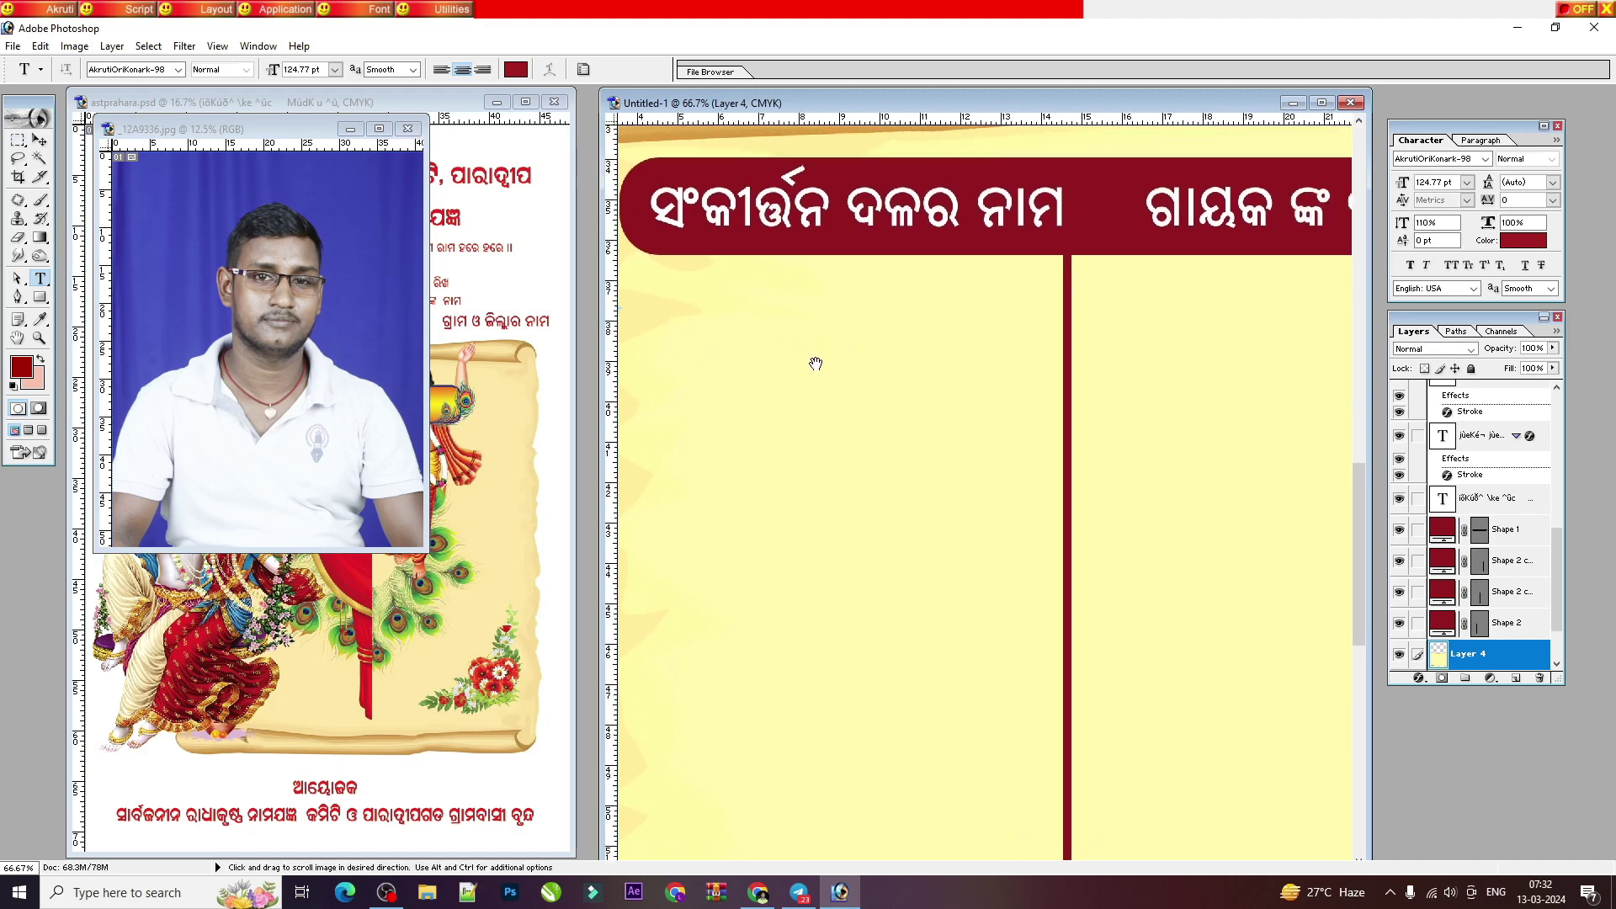
pyautogui.click(1321, 102)
pyautogui.click(425, 411)
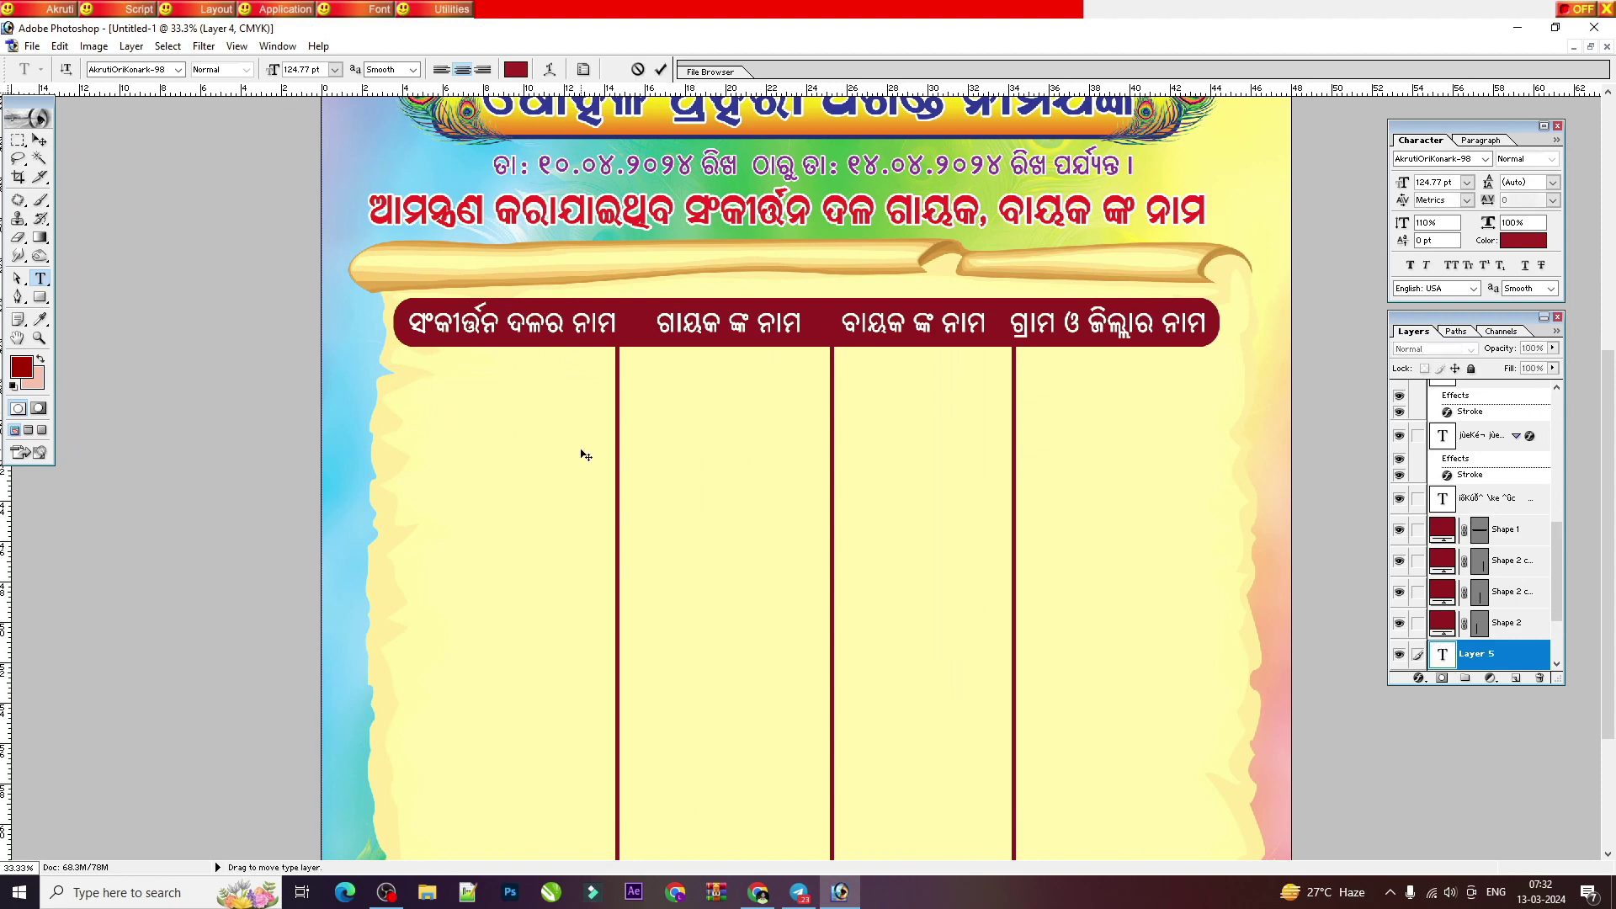
pyautogui.write('ek')
pyautogui.press('BackSpace')
pyautogui.press('BackSpace')
pyautogui.press('Scroll_Lock')
pyautogui.write('ରାଧା କୃଷ୍ଣ')
pyautogui.press('BackSpace')
pyautogui.press('BackSpace')
pyautogui.press('BackSpace')
pyautogui.write('ଷ୍ଣ ')
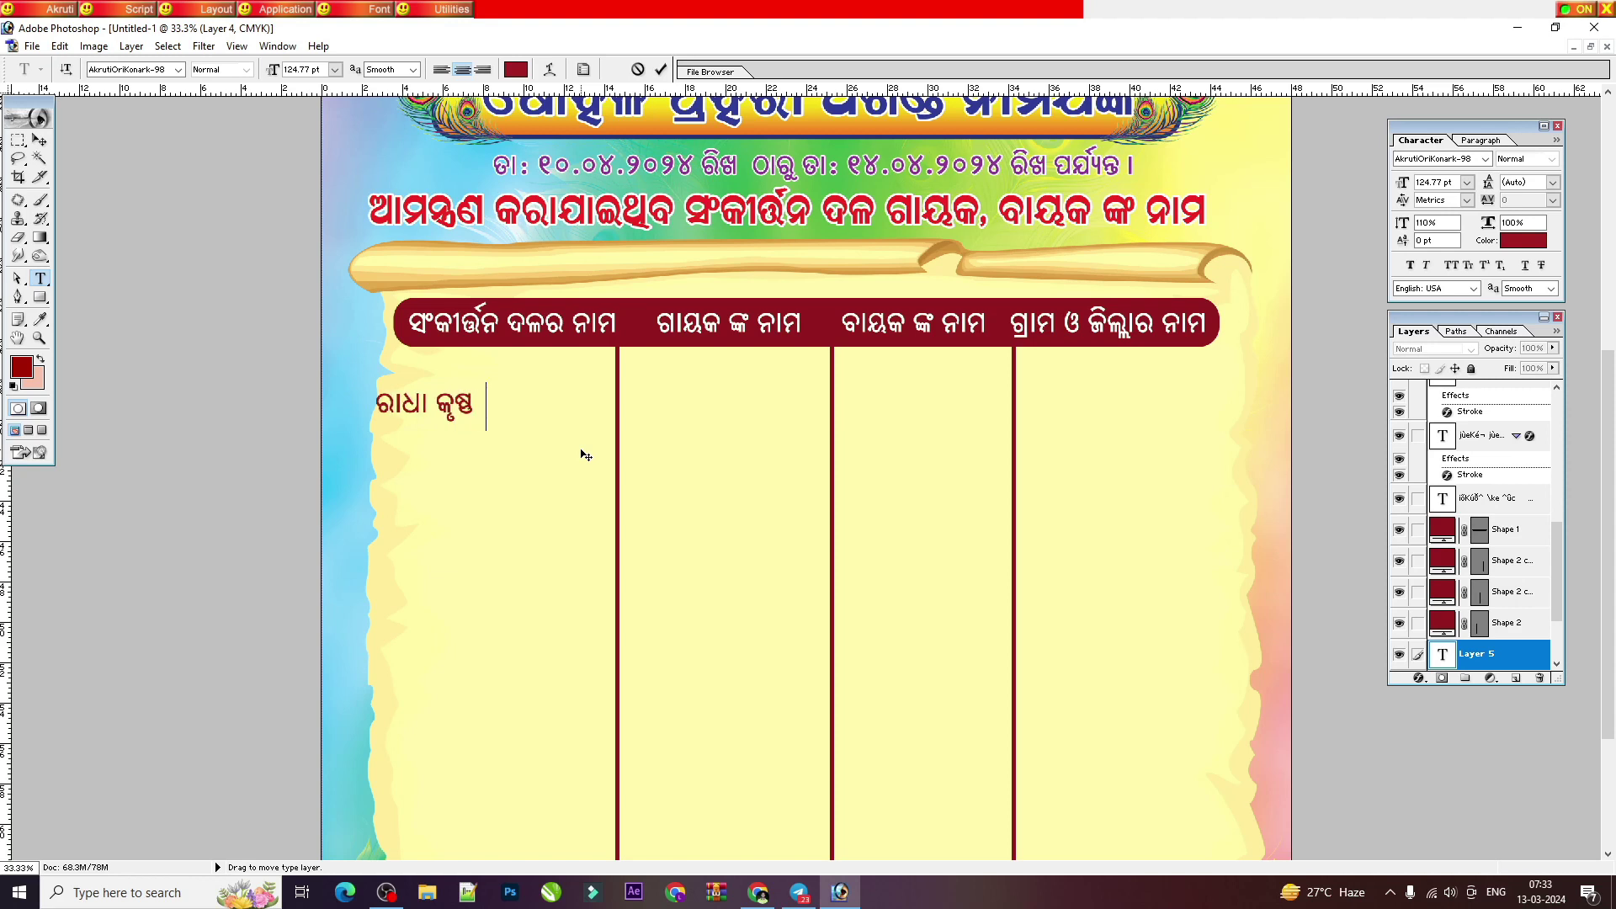
pyautogui.write('ସଂକୀ')
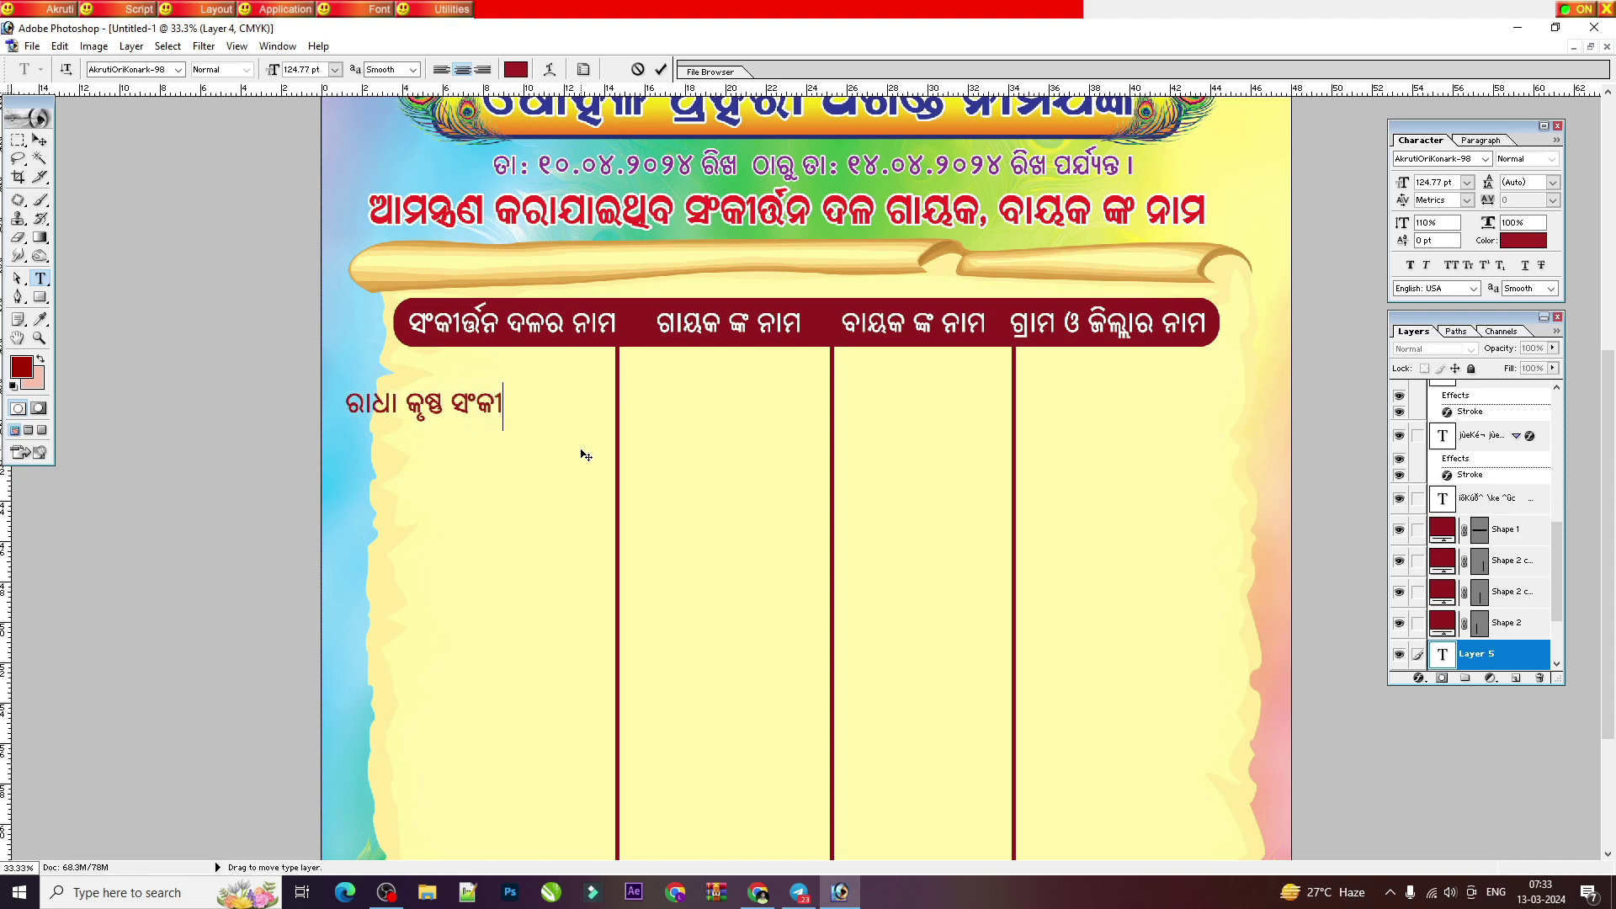
pyautogui.write('ତ୍ତ')
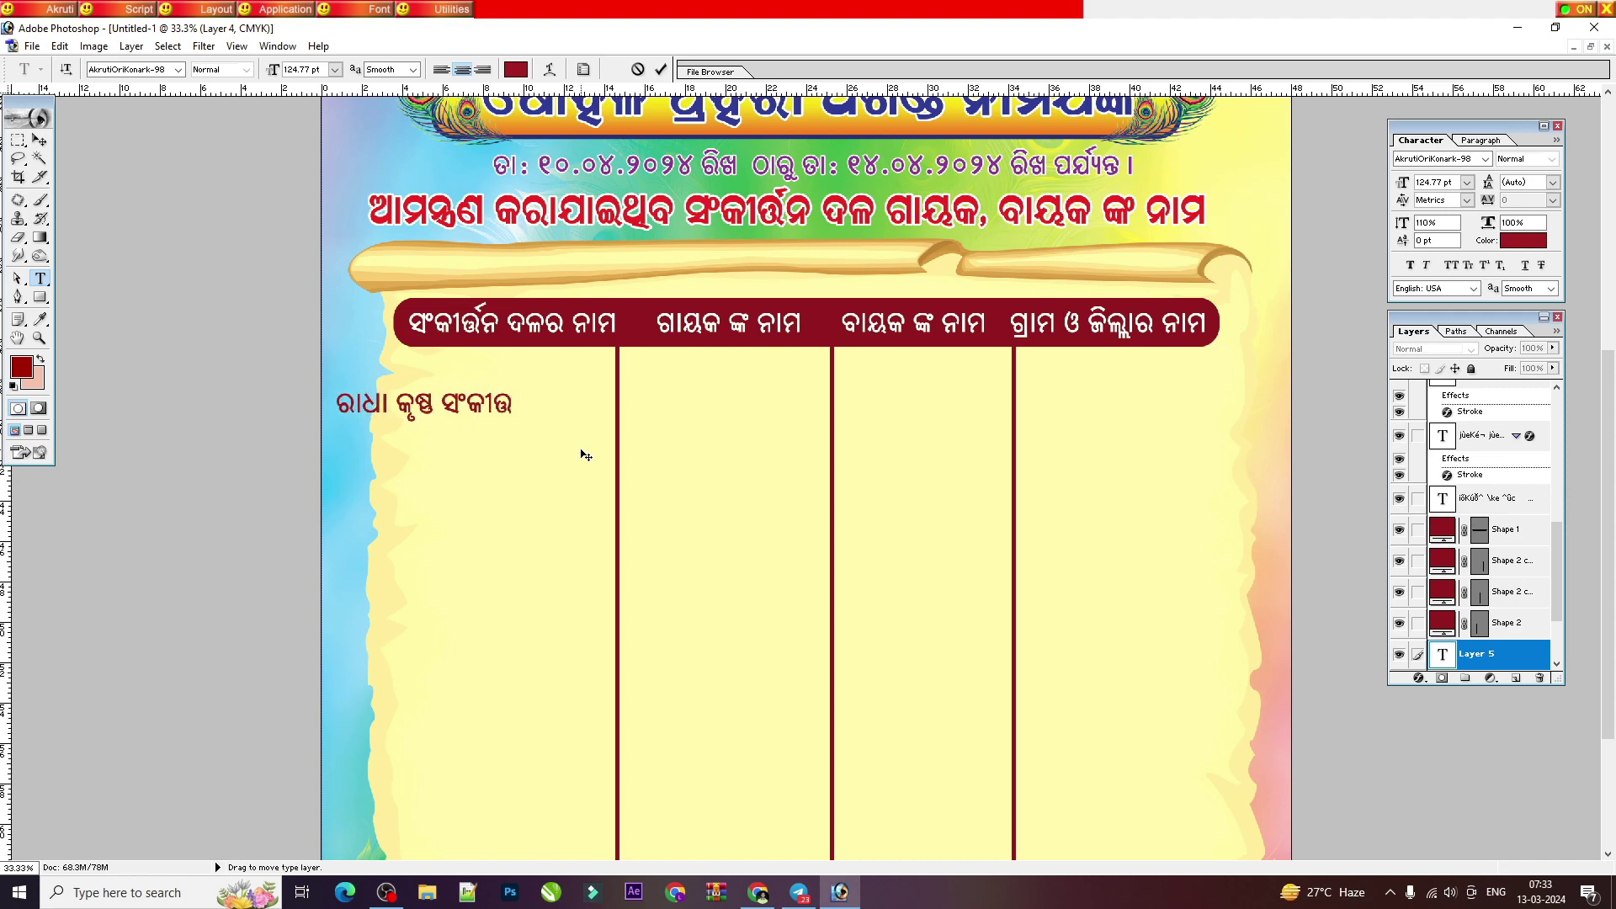
pyautogui.write('ର୍ନ ମ')
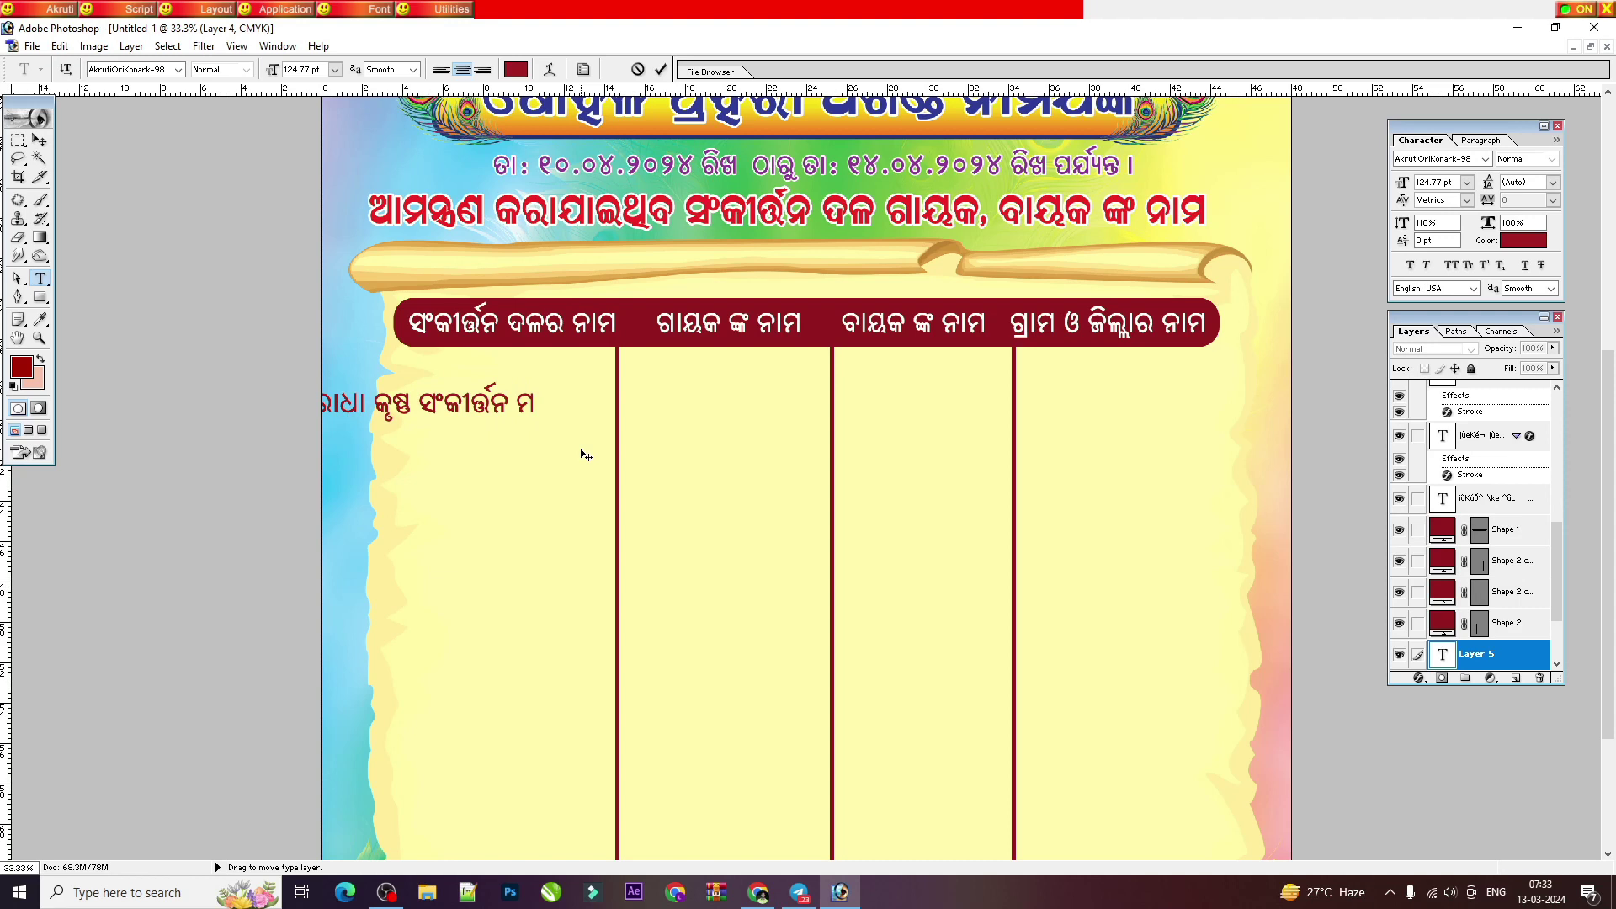
pyautogui.write('ଣ୍ଡଳୀ')
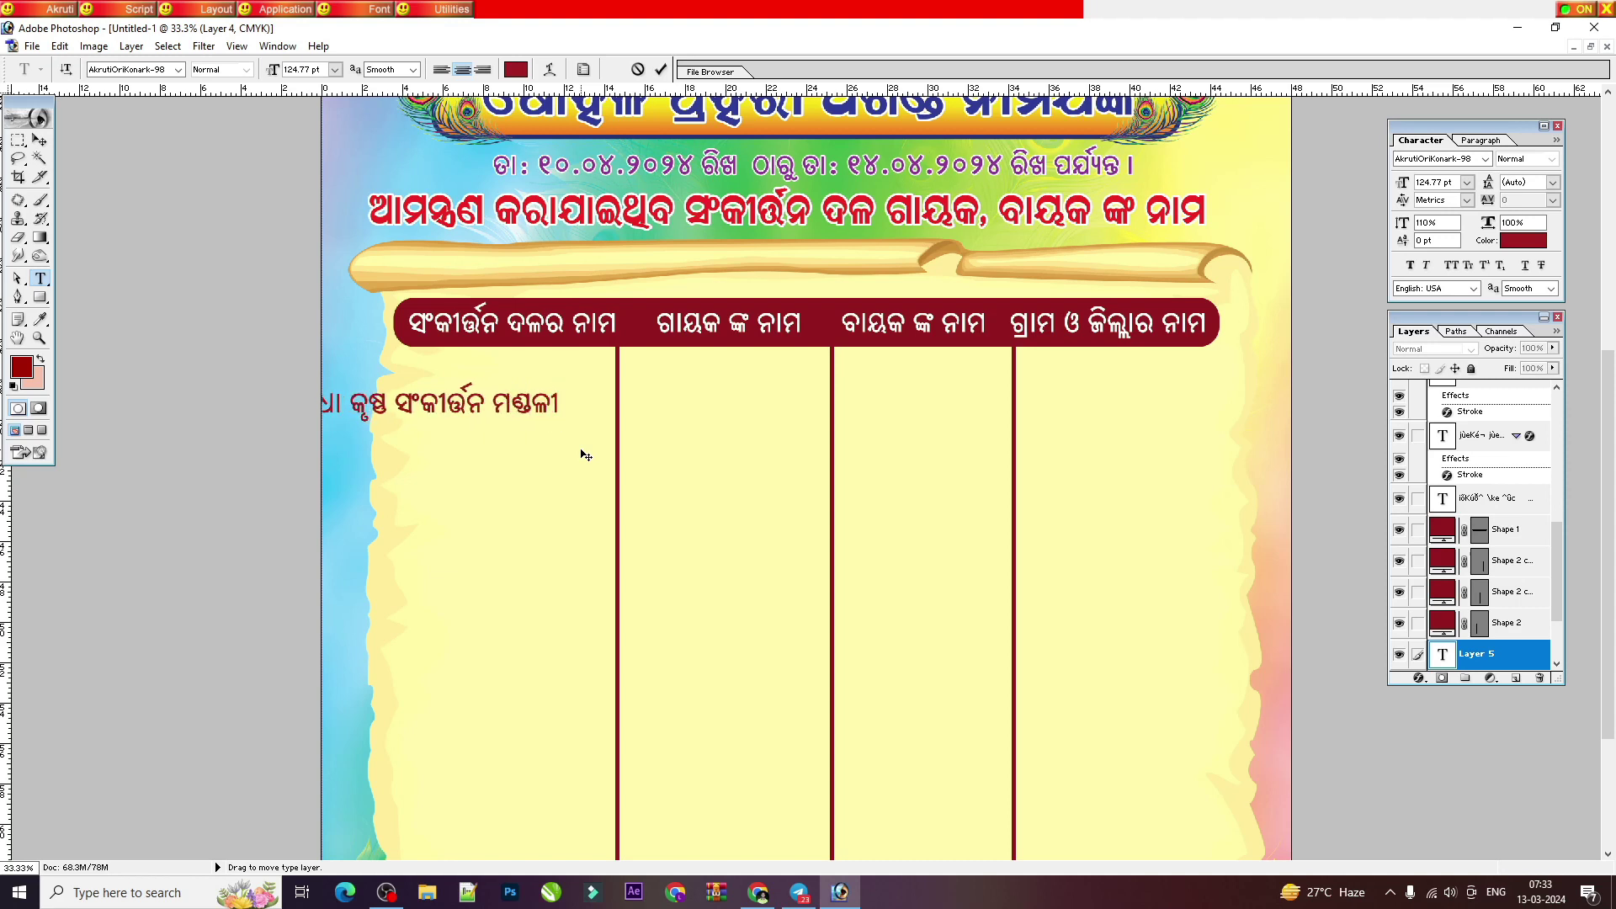
# Step: Shift the group name text right and move both column dividers slightly right
pyautogui.click(38, 141)
pyautogui.moveTo(480, 404); pyautogui.dragTo(576, 404)
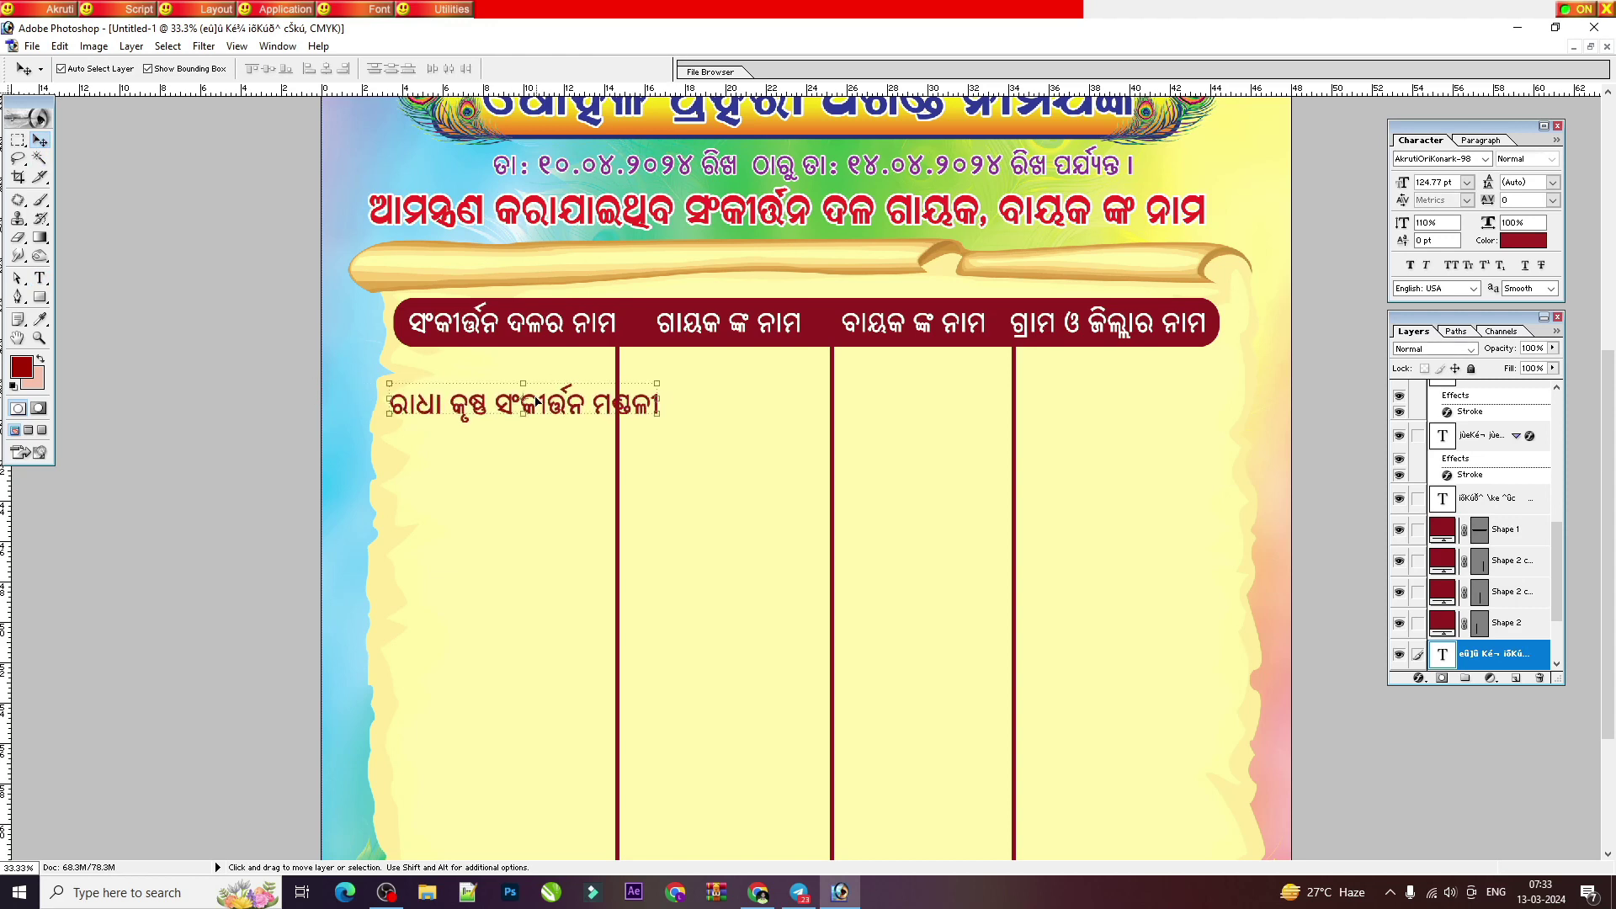
pyautogui.hotkey('ctrl', '+')
pyautogui.moveTo(525, 531); pyautogui.dragTo(553, 523)
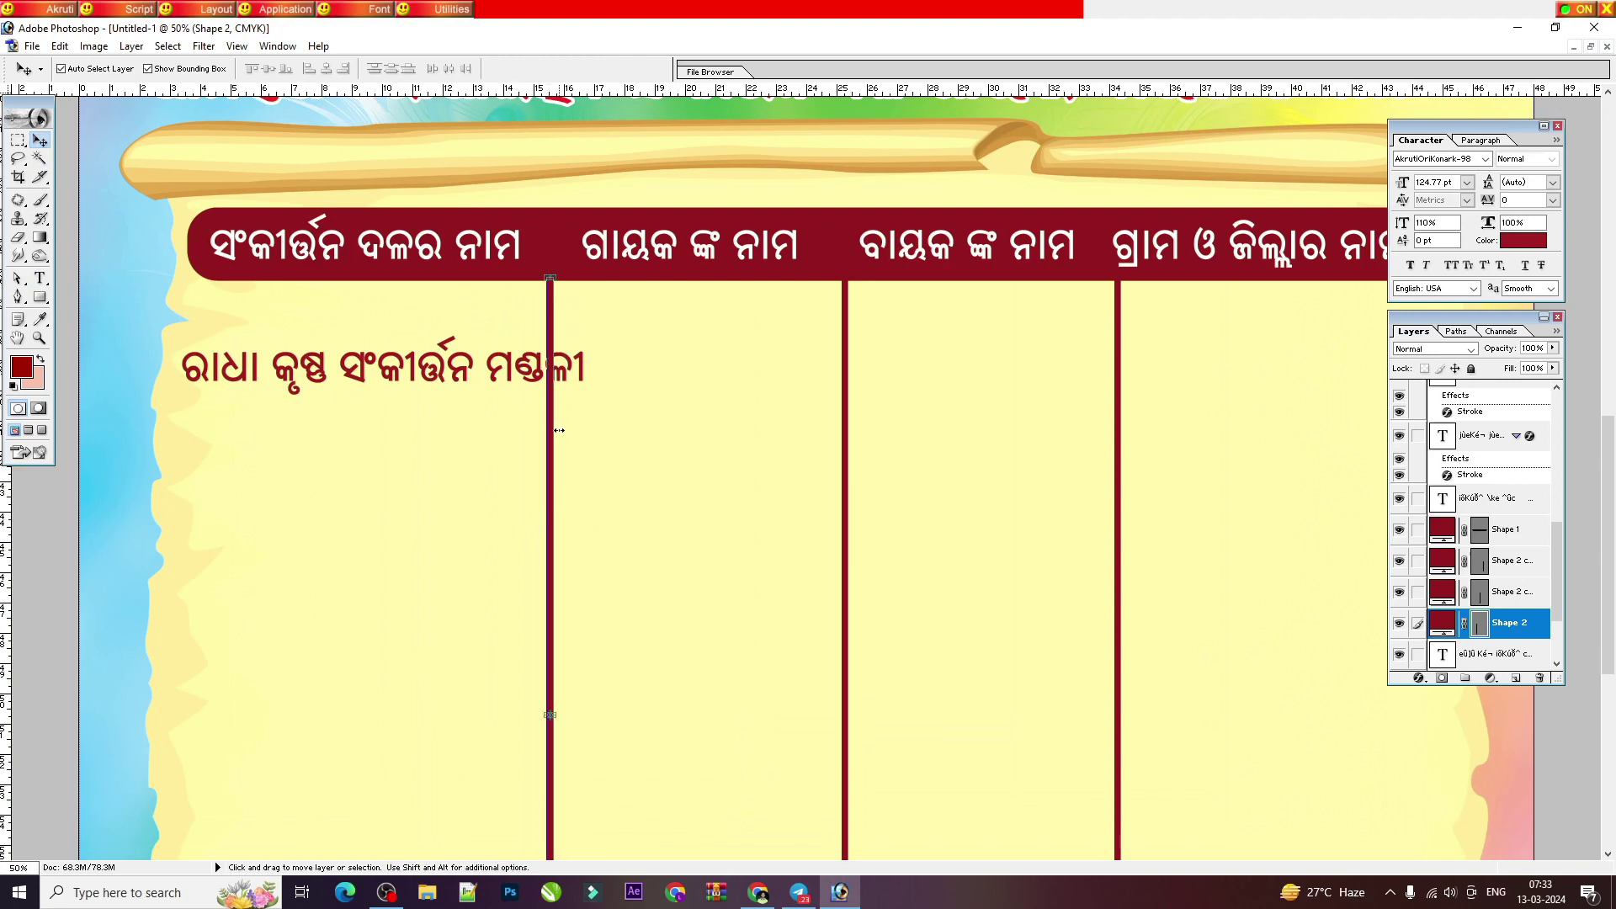
pyautogui.press('Right')
pyautogui.press('Right')
pyautogui.press('Right')
pyautogui.moveTo(849, 443); pyautogui.dragTo(852, 443)
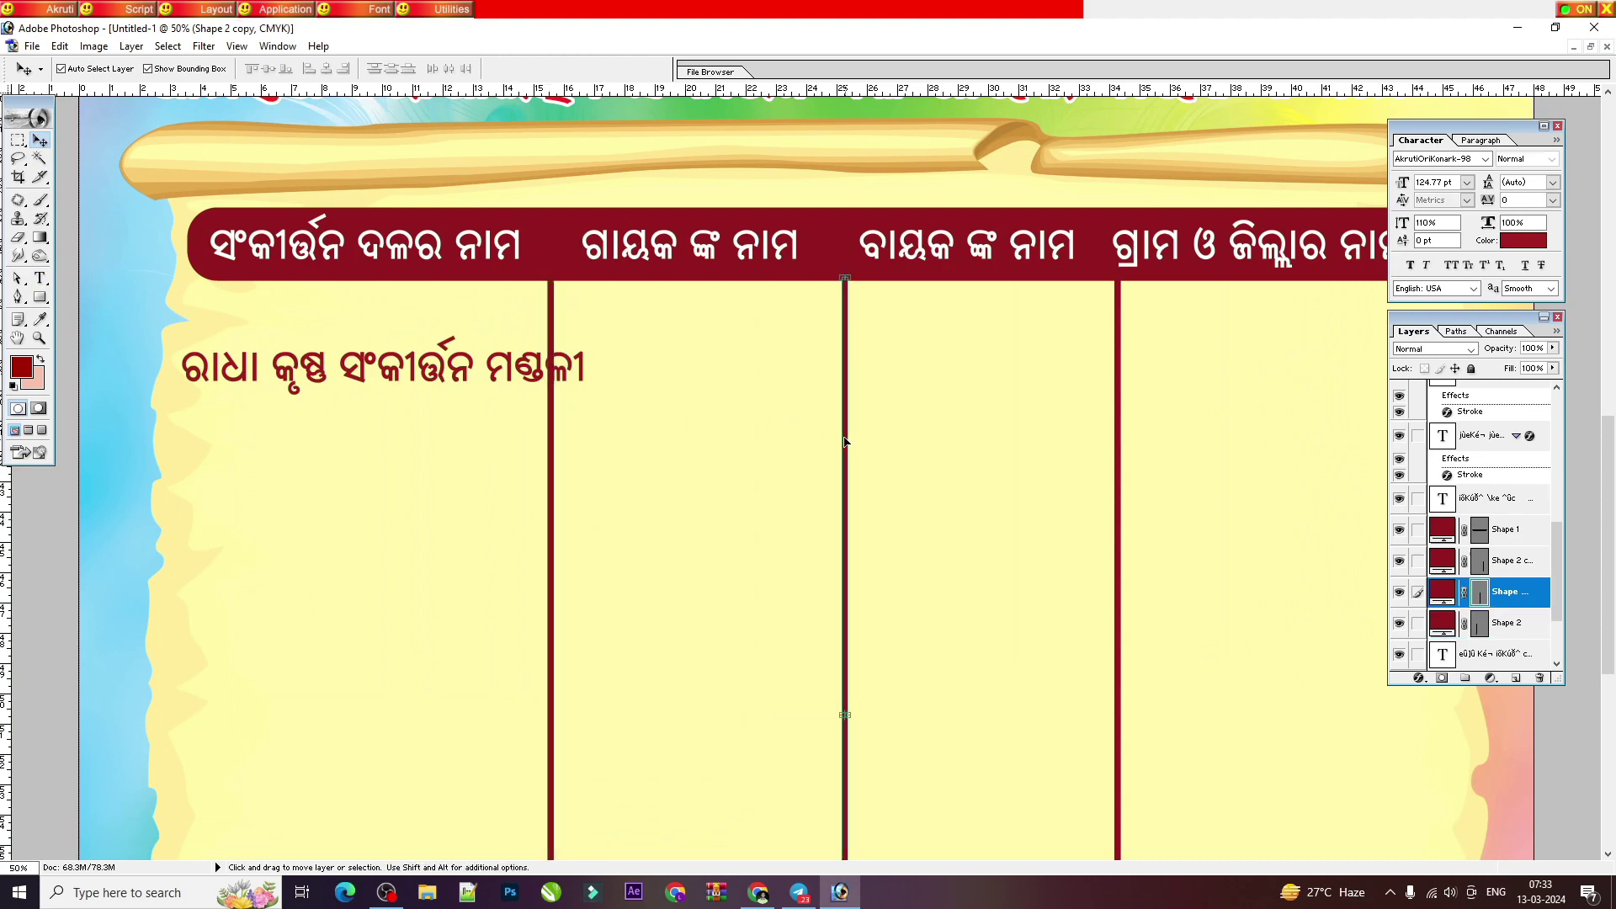
# Step: Scale the group name text down to about 69%
pyautogui.click(509, 364)
pyautogui.hotkey('ctrl', 't')
pyautogui.moveTo(588, 392); pyautogui.dragTo(420, 381)
pyautogui.press('Return')
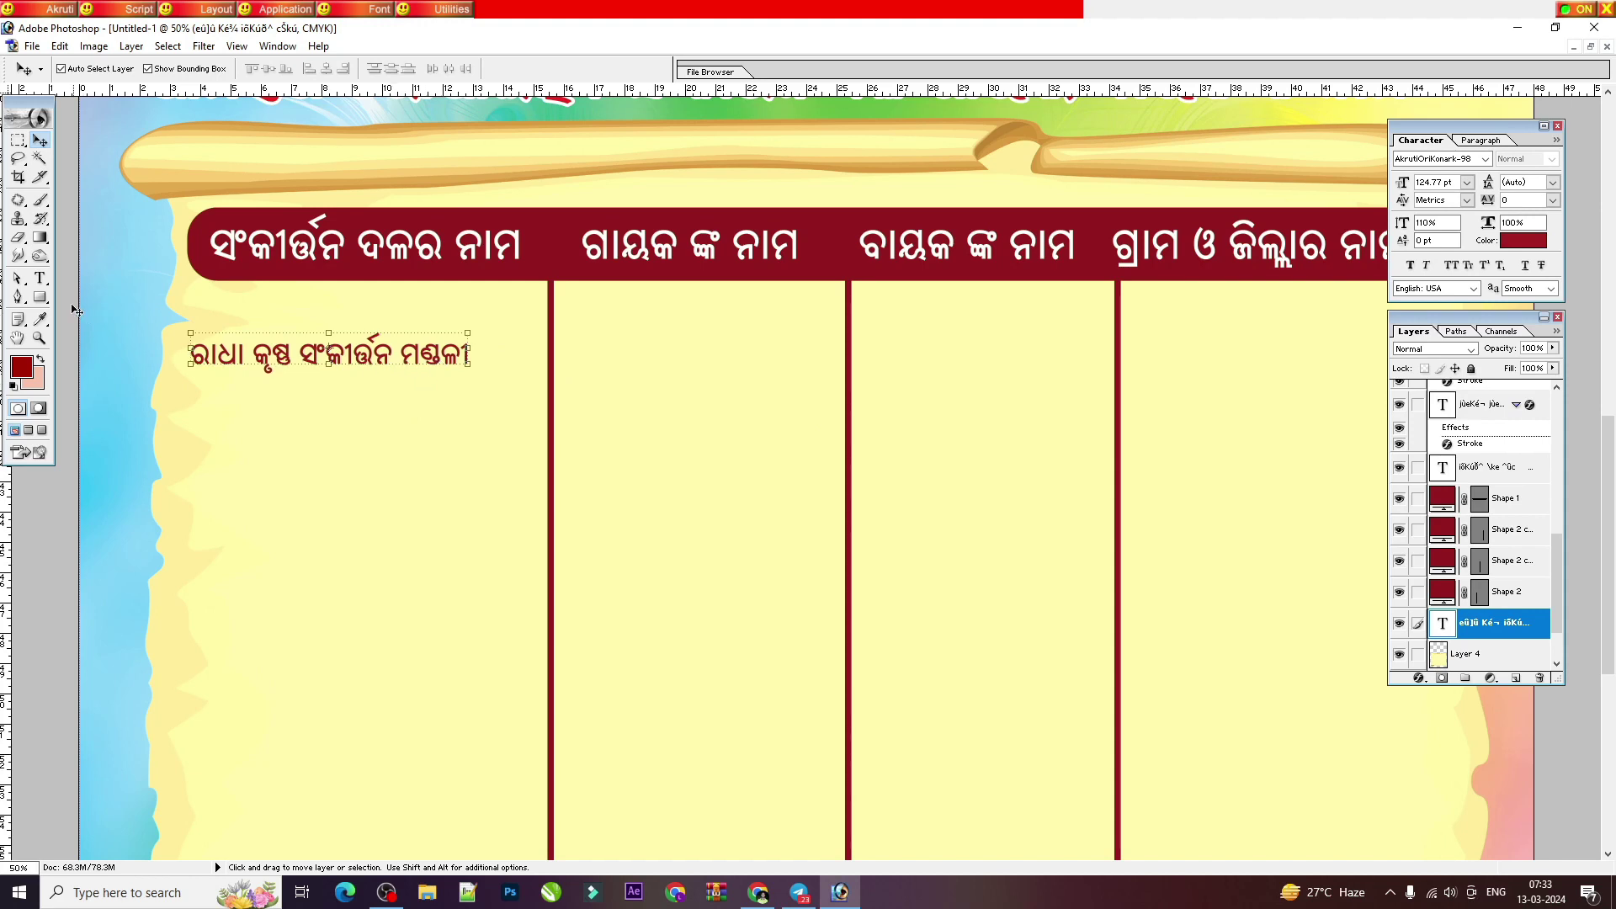
# Step: Add the group names 'ବାମନ ସଂକୀର୍ତ୍ତନ ମଣ୍ଡଳୀ' and 'ରଘୁନାଥ ସଂକୀର୍ତ୍ତନ ମଣ୍ଡଳୀ' and left-align all three lines
pyautogui.press('t')
pyautogui.click(467, 356)
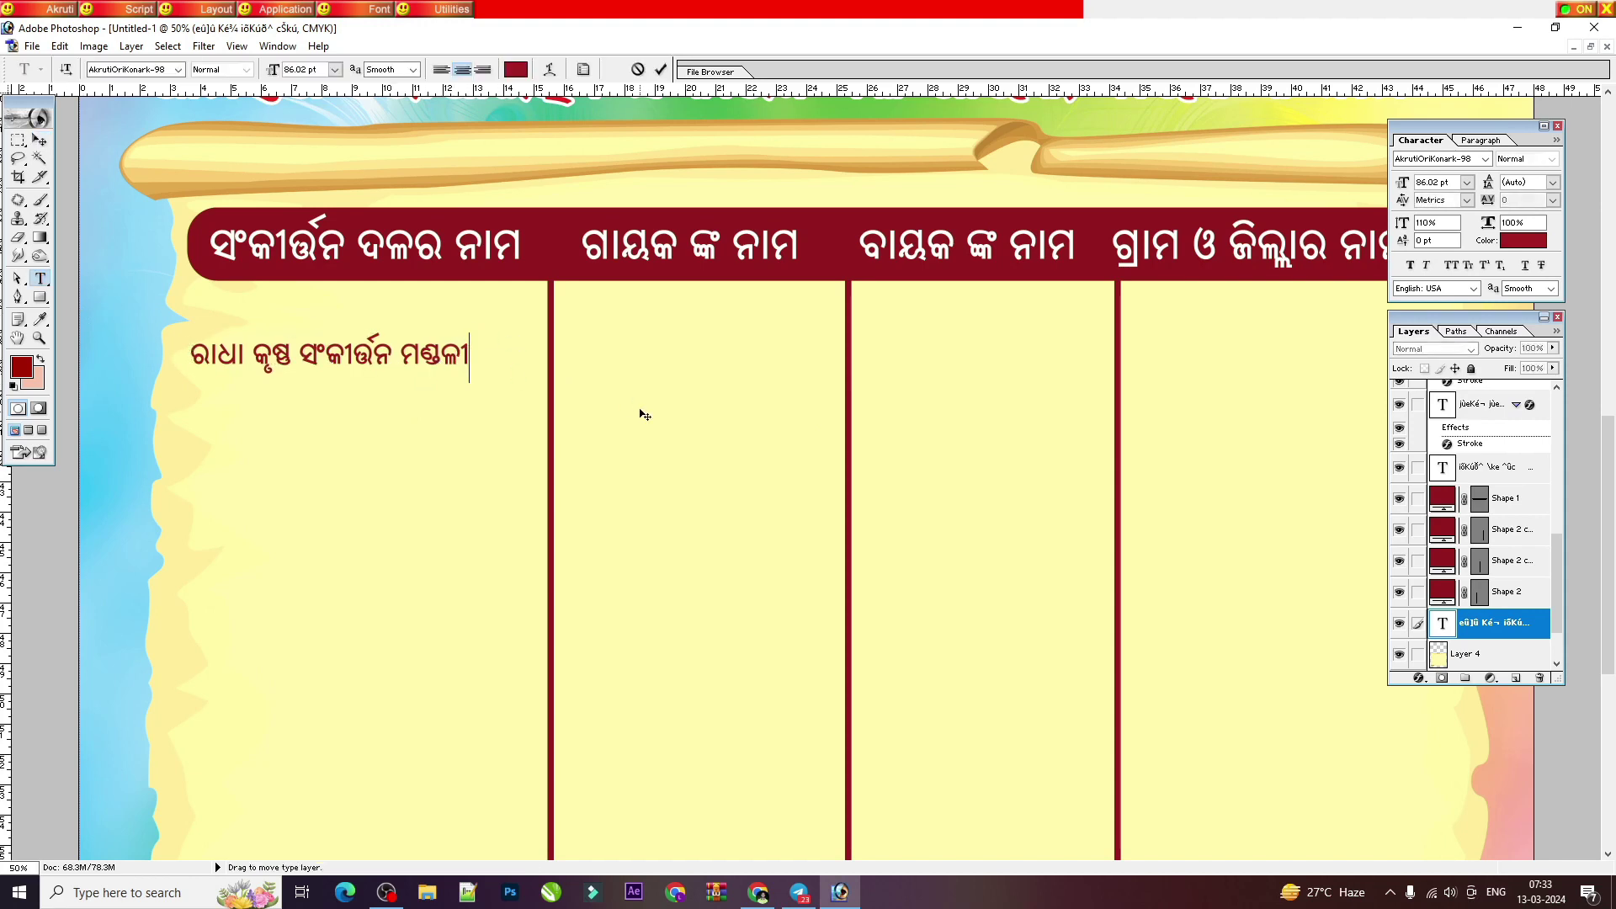
pyautogui.press('Return')
pyautogui.write('ବାମନ ସଂ')
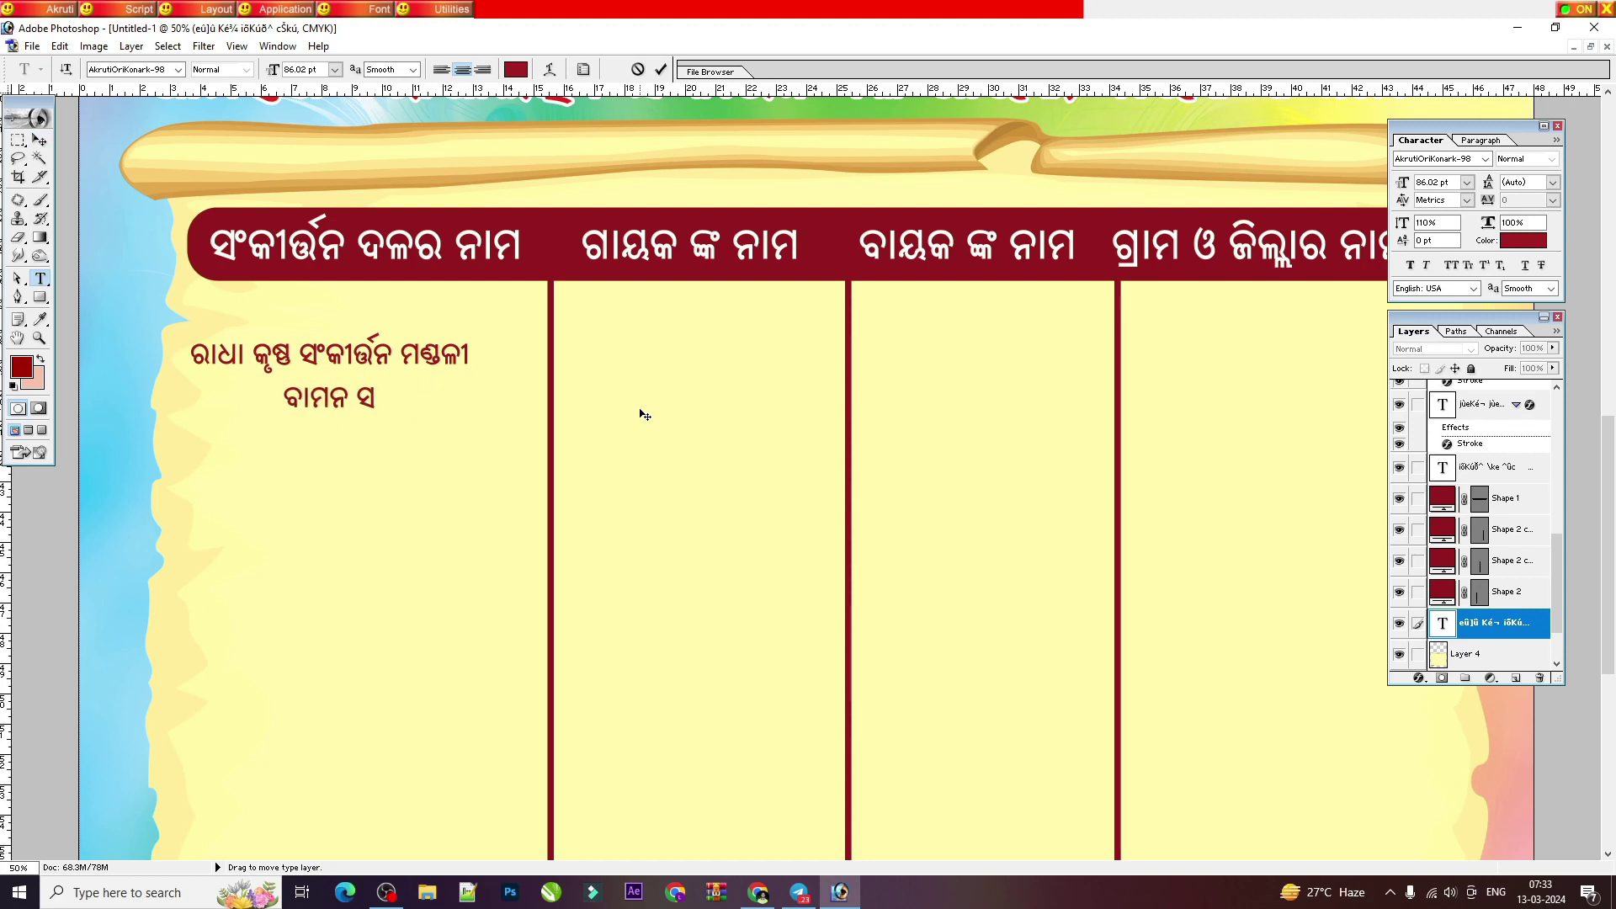
pyautogui.write('କୀର୍ତ୍ତନ ମଣ୍ଡଳୀ')
pyautogui.write('ସ')
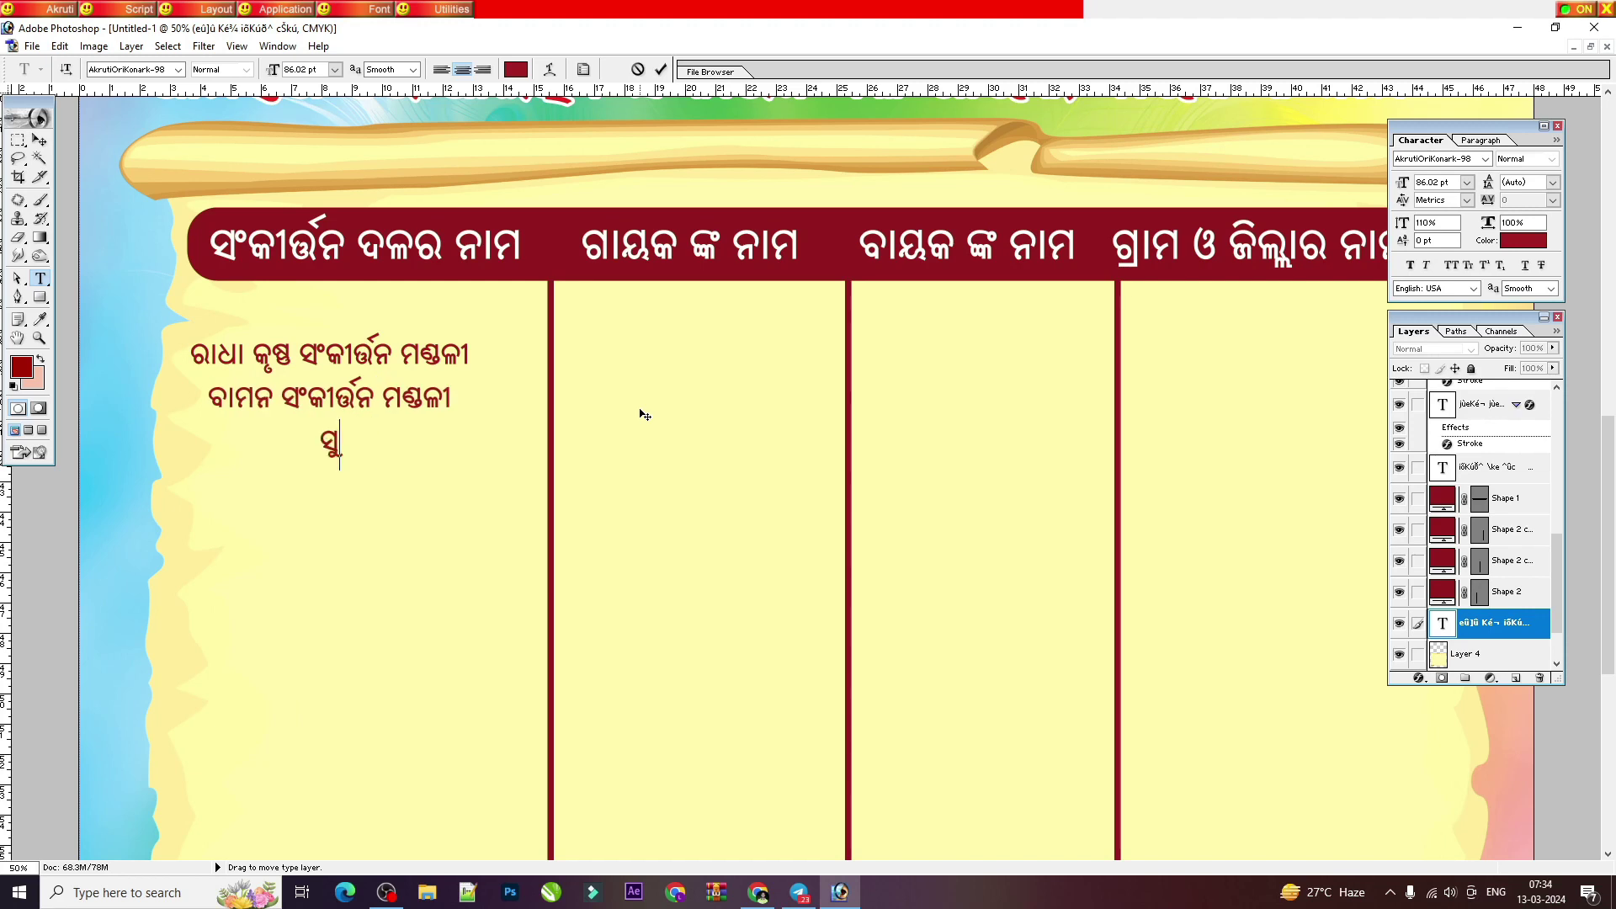
pyautogui.write('ୁ')
pyautogui.press('BackSpace')
pyautogui.press('BackSpace')
pyautogui.write('ରଘୁନାଥ ସଂକୀର୍ତ୍ତନ ମଣ୍ଡଳୀ')
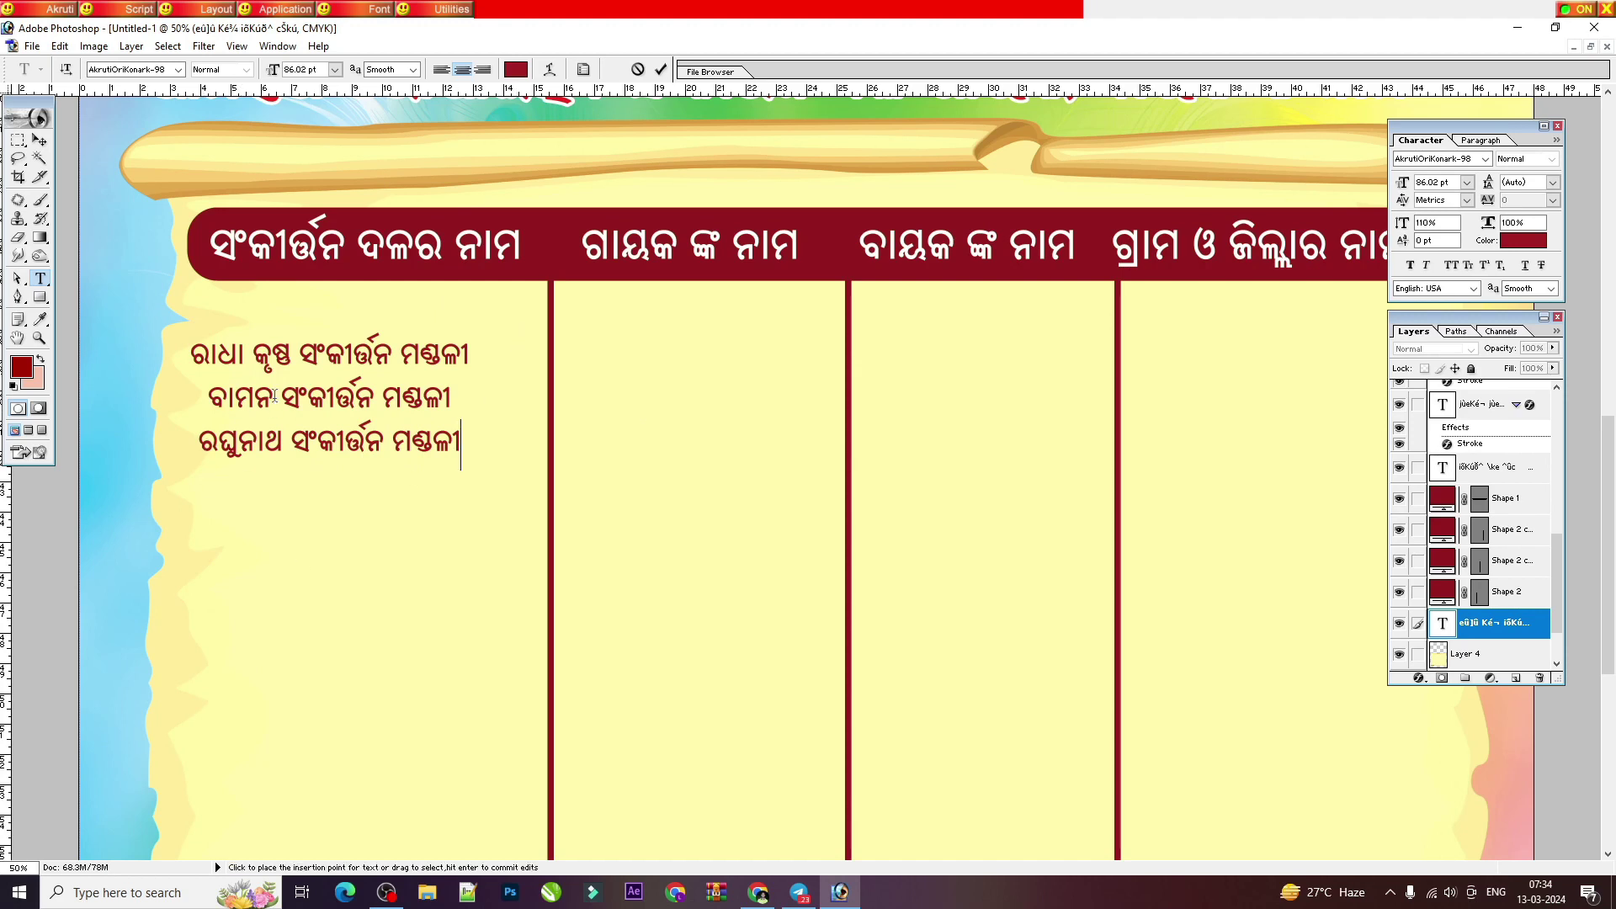
pyautogui.hotkey('ctrl', 'a')
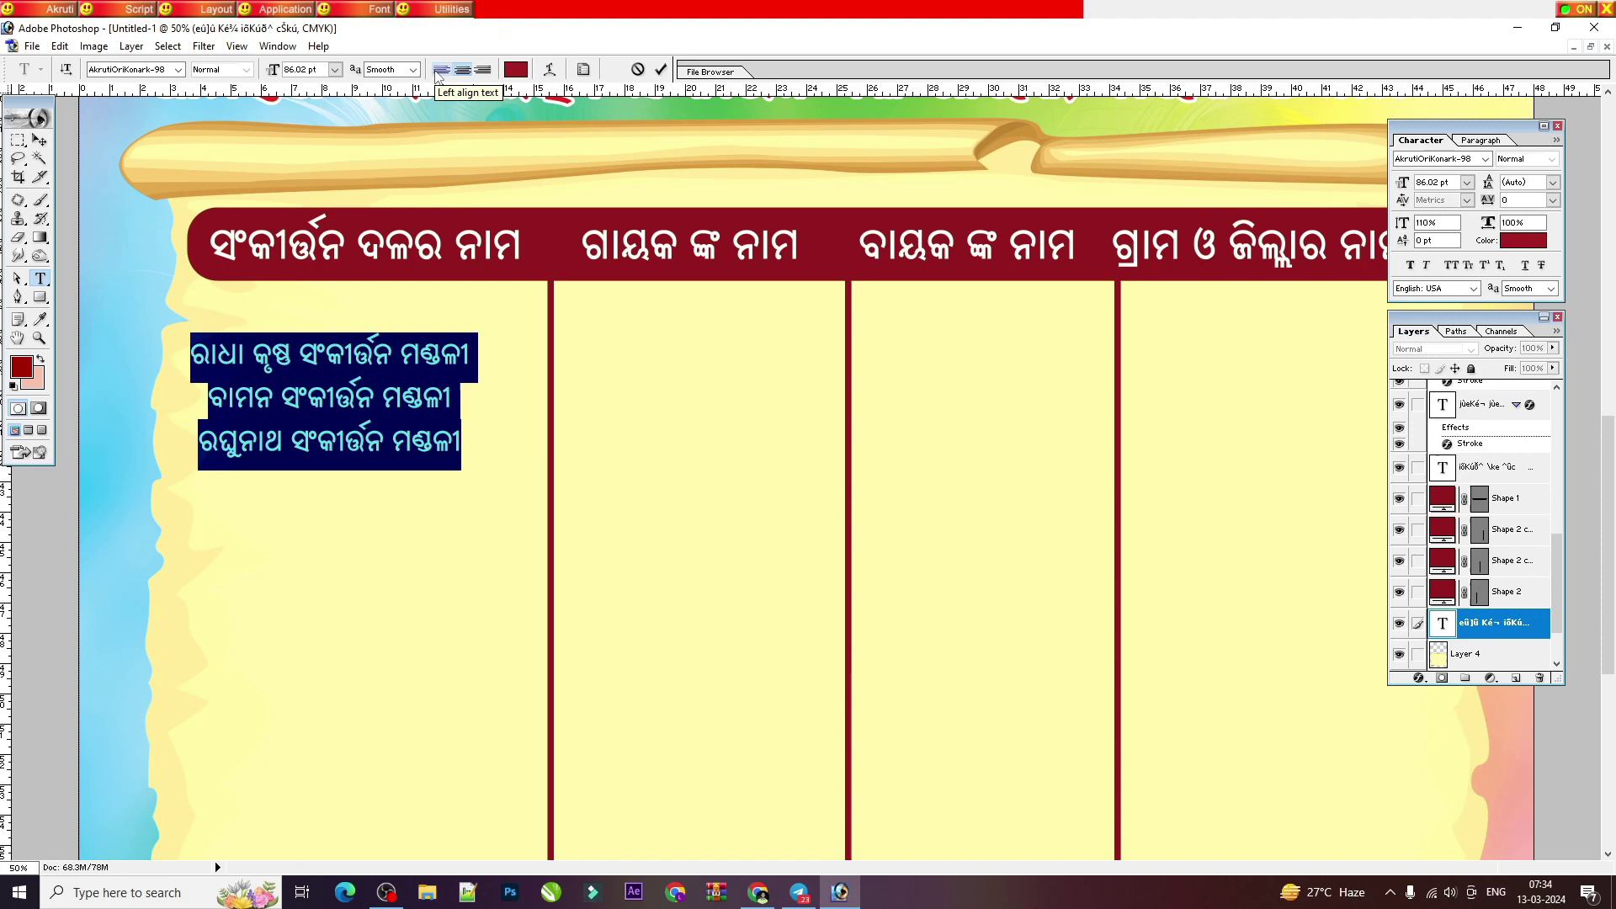
pyautogui.click(440, 70)
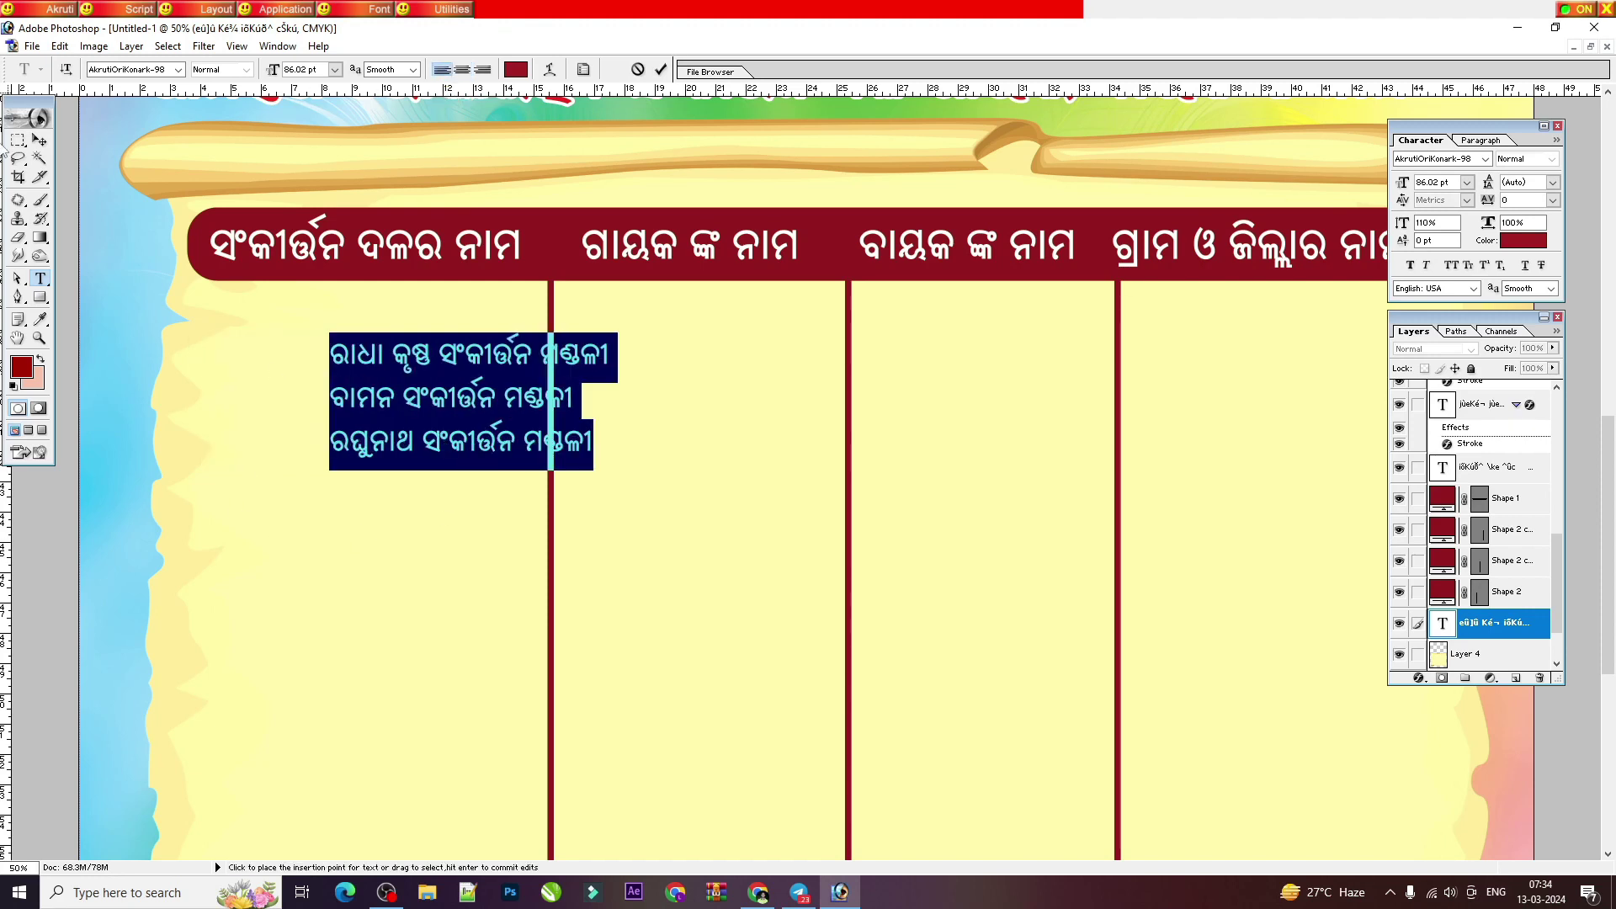
# Step: Move the name list into the first column and shrink it to about 85%
pyautogui.click(39, 140)
pyautogui.moveTo(415, 379); pyautogui.dragTo(687, 376)
pyautogui.hotkey('ctrl', 'z')
pyautogui.hotkey('ctrl', 't')
pyautogui.moveTo(486, 451); pyautogui.dragTo(376, 396)
pyautogui.press('Return')
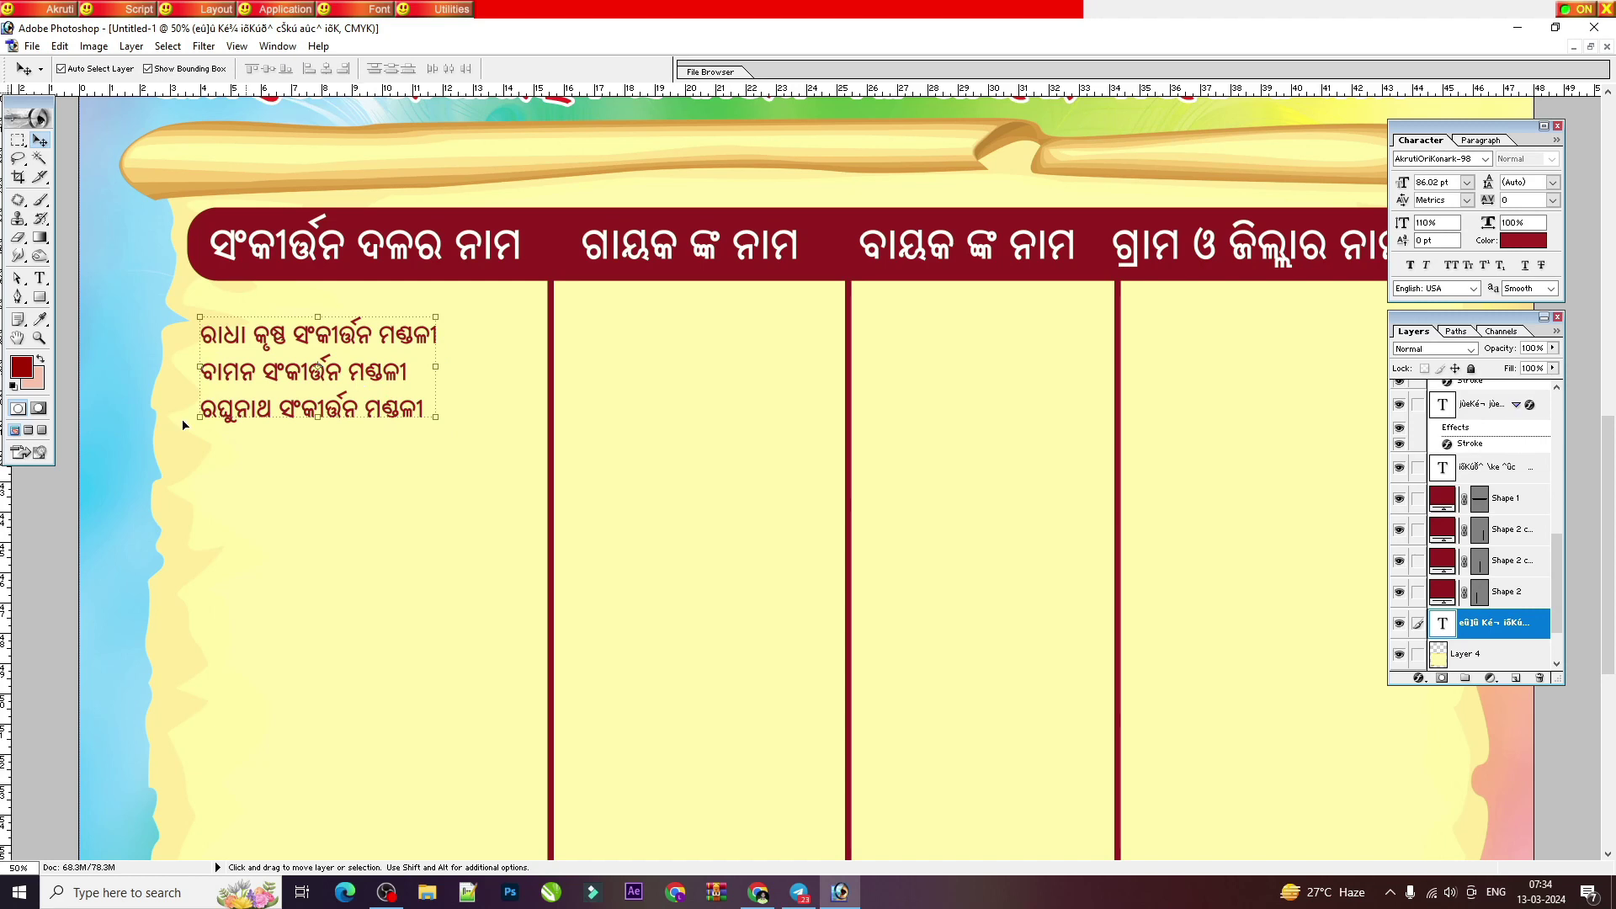
pyautogui.moveTo(271, 383); pyautogui.dragTo(673, 343)
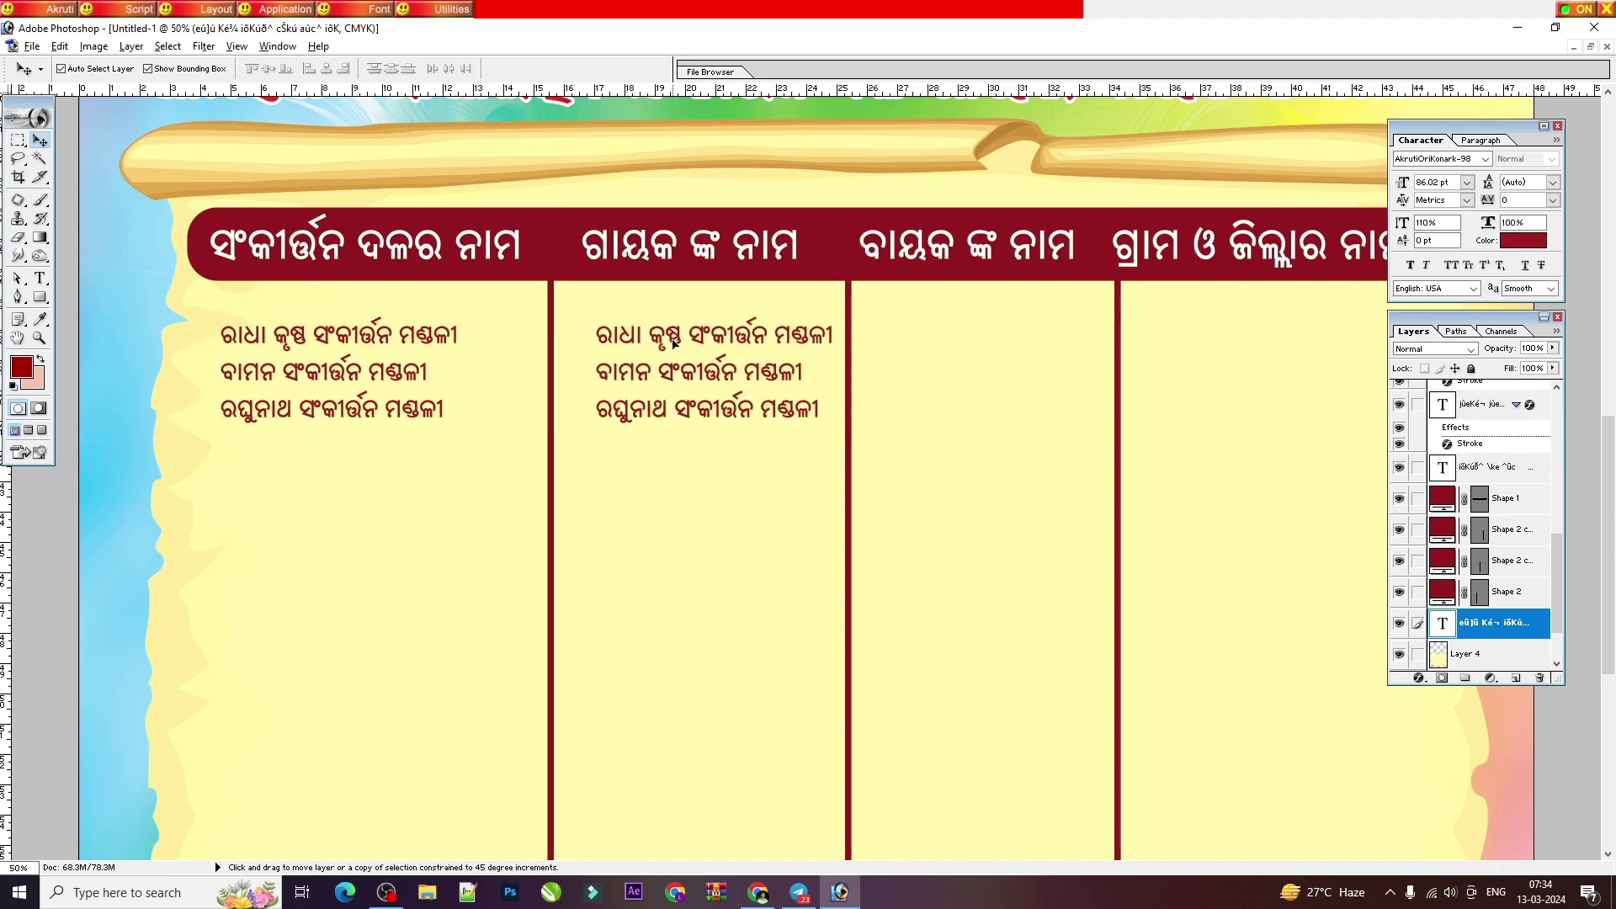
# Step: Nudge the first divider left and replace the column 2 copy with the singer's name, centered under its heading
pyautogui.moveTo(551, 437); pyautogui.dragTo(537, 440)
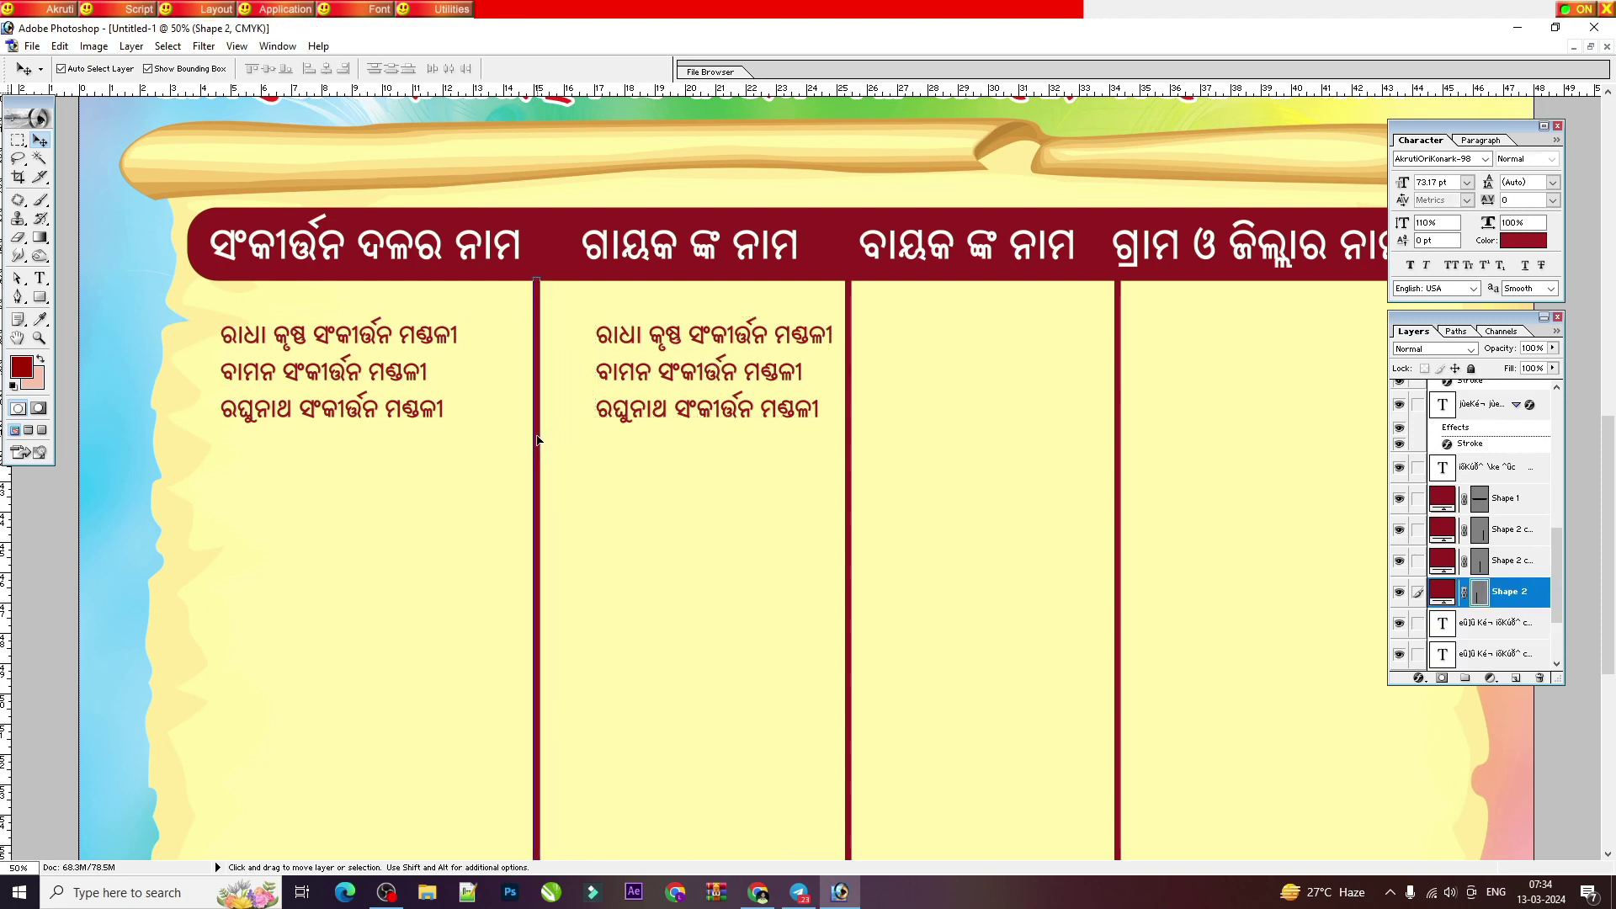
pyautogui.press('t')
pyautogui.click(718, 353)
pyautogui.hotkey('ctrl', 'a')
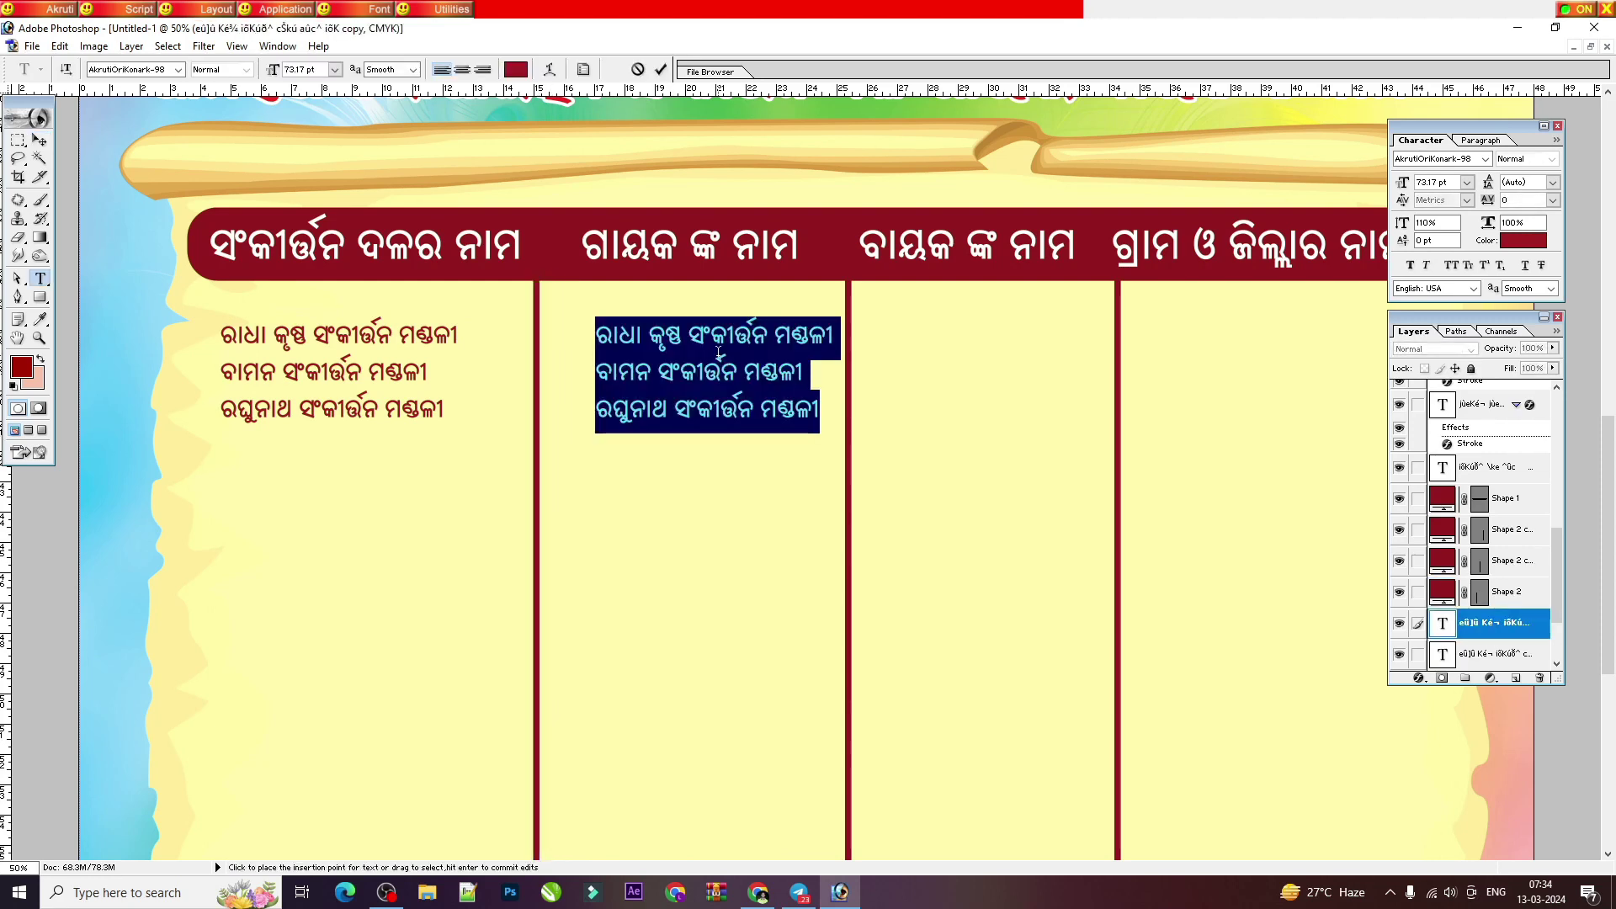
pyautogui.press('BackSpace')
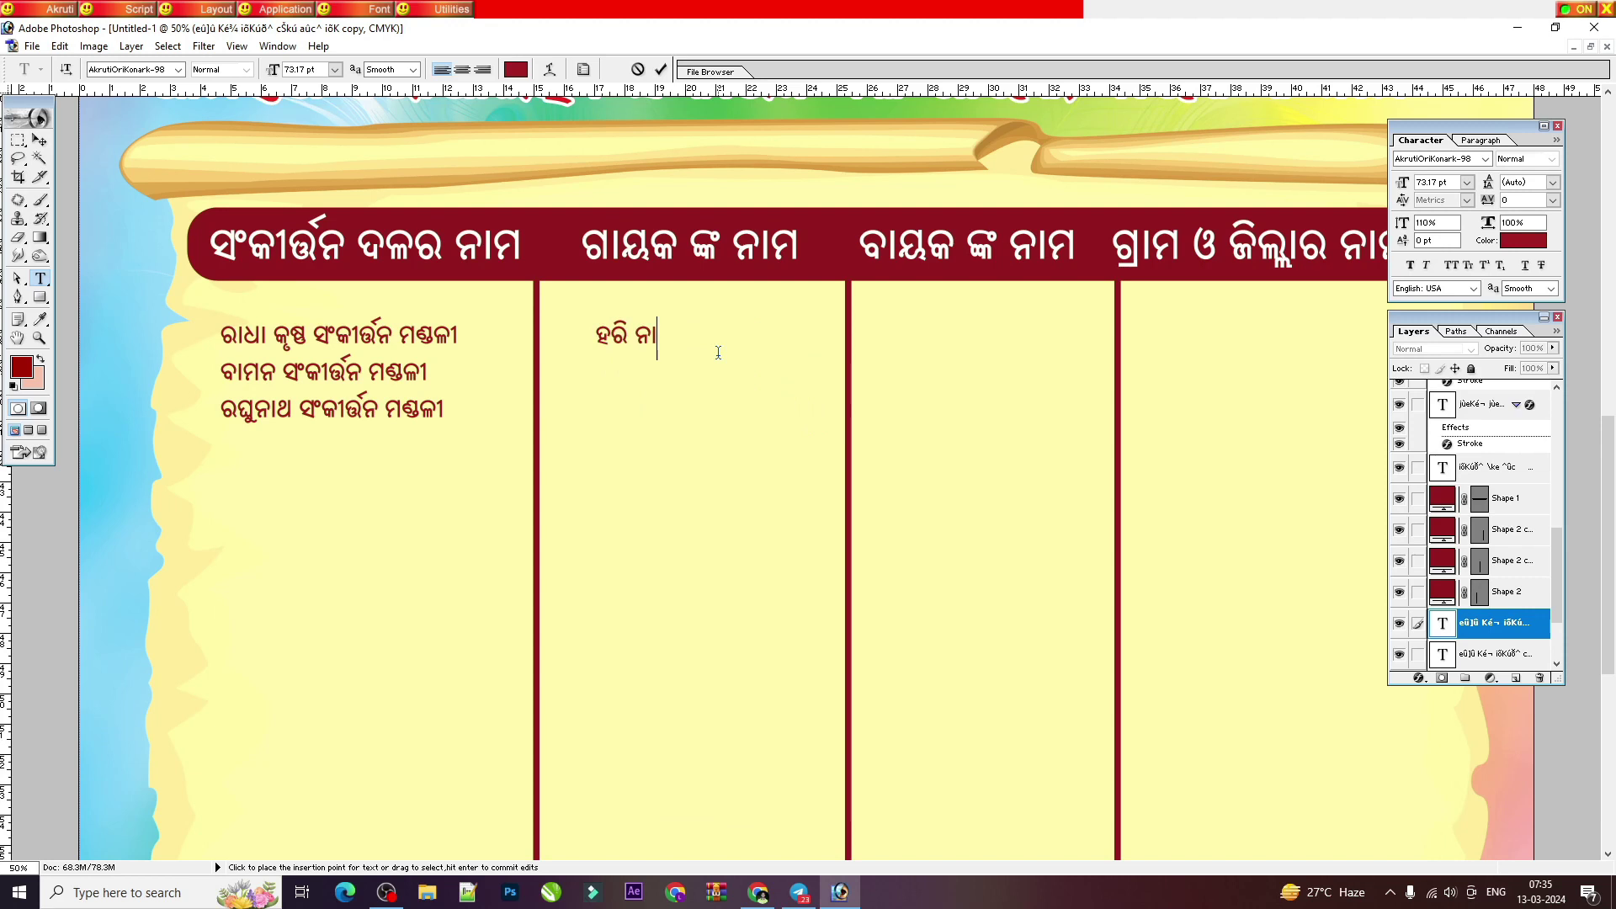
pyautogui.hotkey('ctrl', 'Return')
pyautogui.press('v')
pyautogui.moveTo(655, 337); pyautogui.dragTo(762, 334)
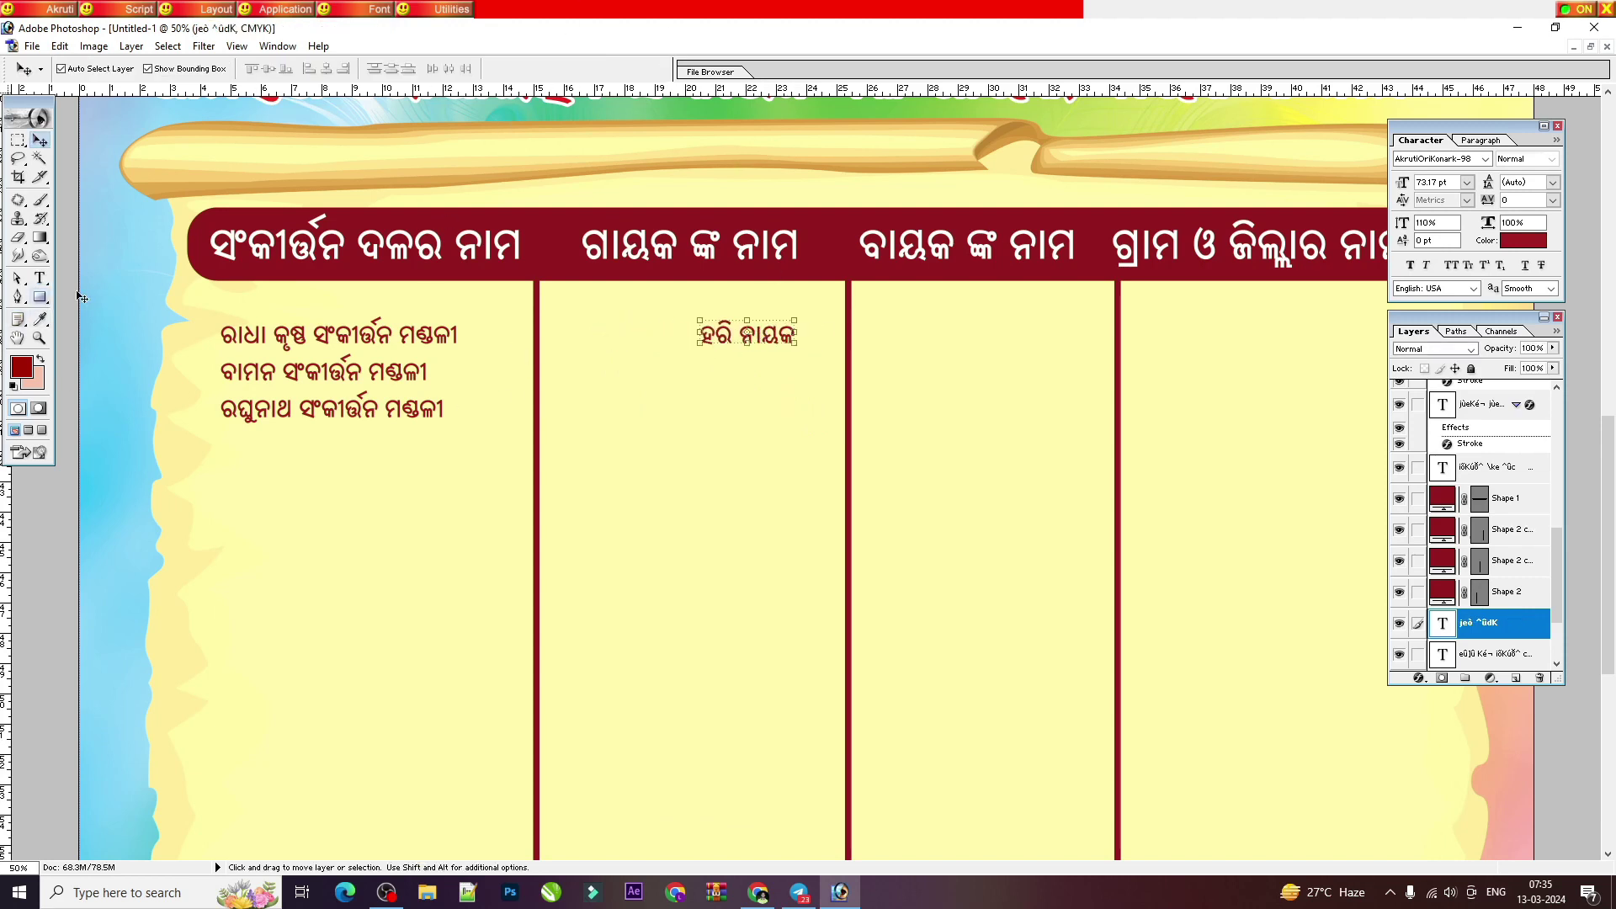
# Step: Tile the document windows and bring portrait photo _12A9336.jpg to the front
pyautogui.click(1590, 47)
pyautogui.click(190, 330)
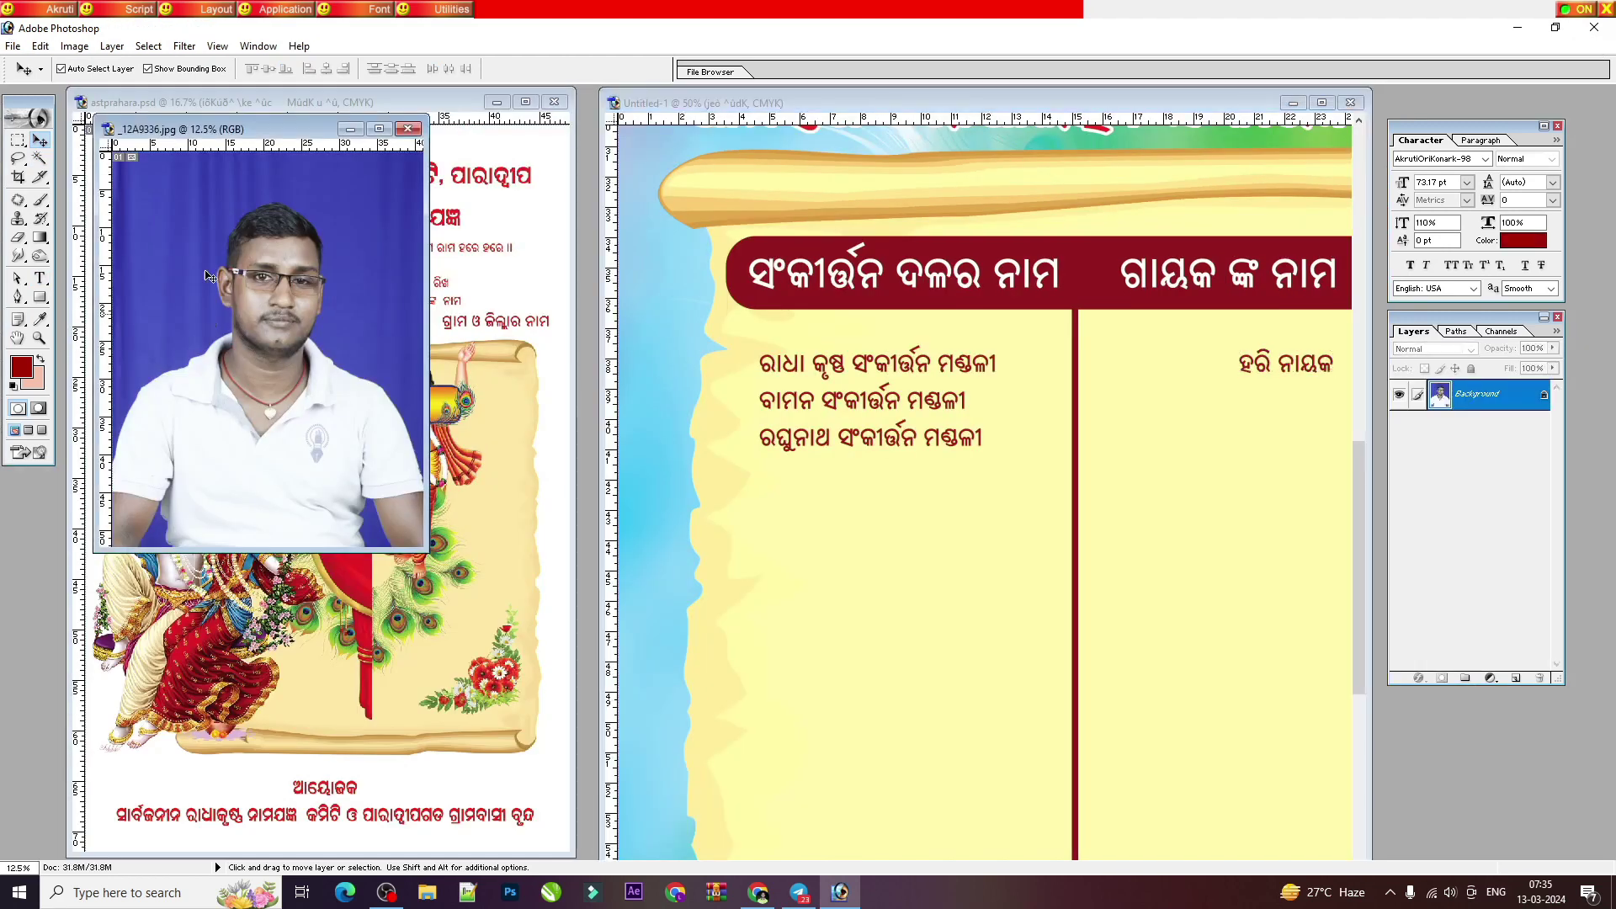
pyautogui.click(19, 178)
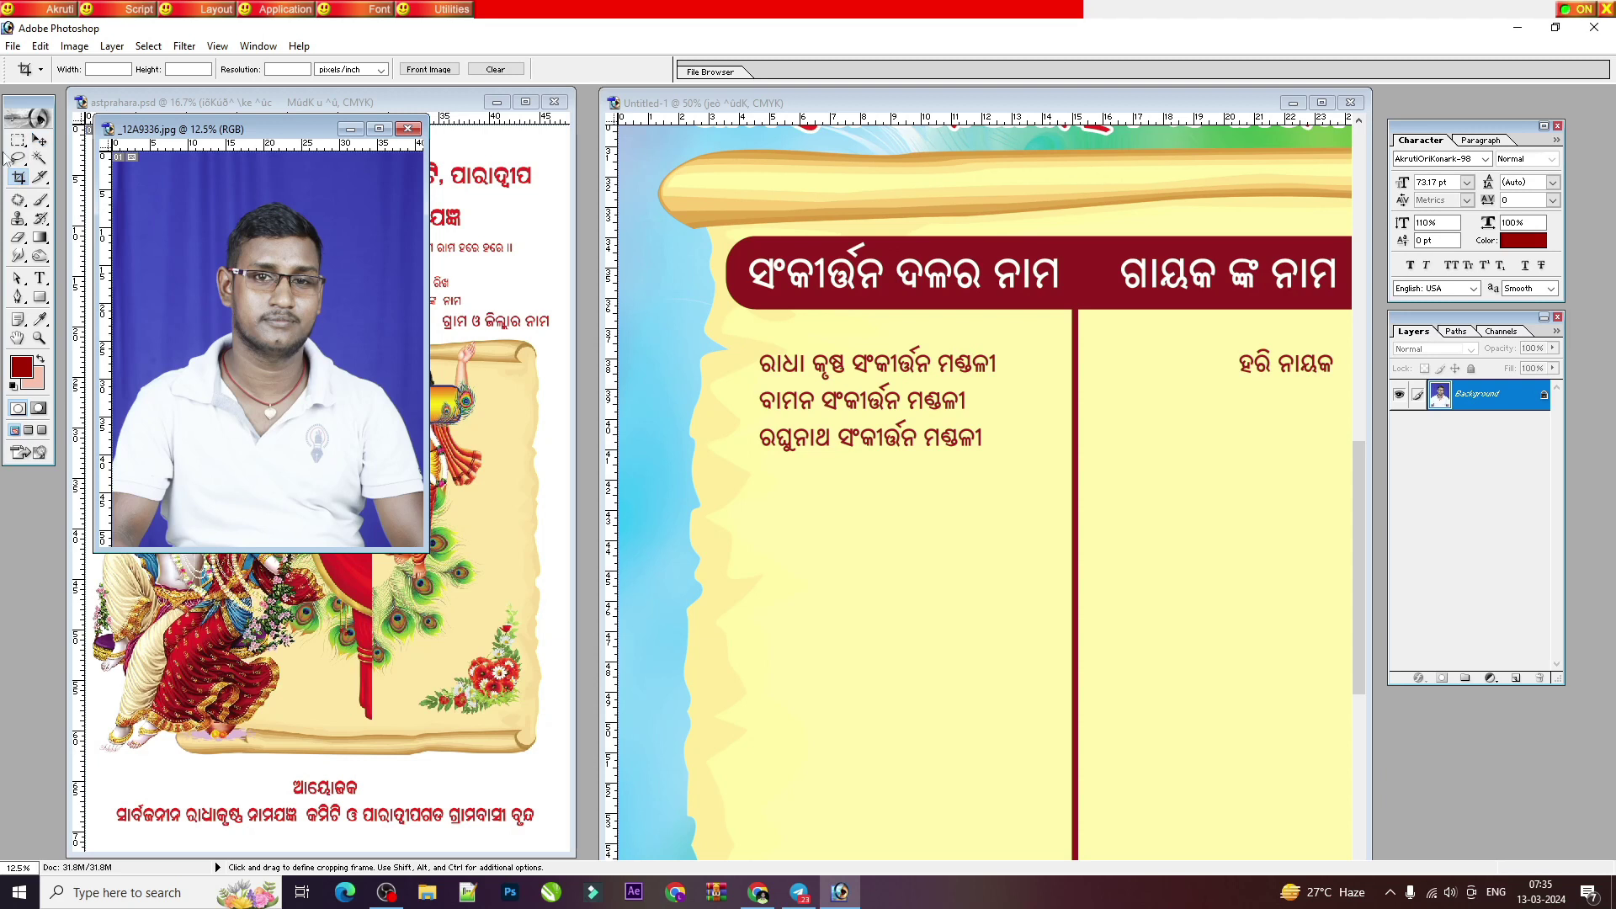
# Step: Set the Crop tool to Width 3 in, Height 4 in and Resolution 150
pyautogui.click(98, 66)
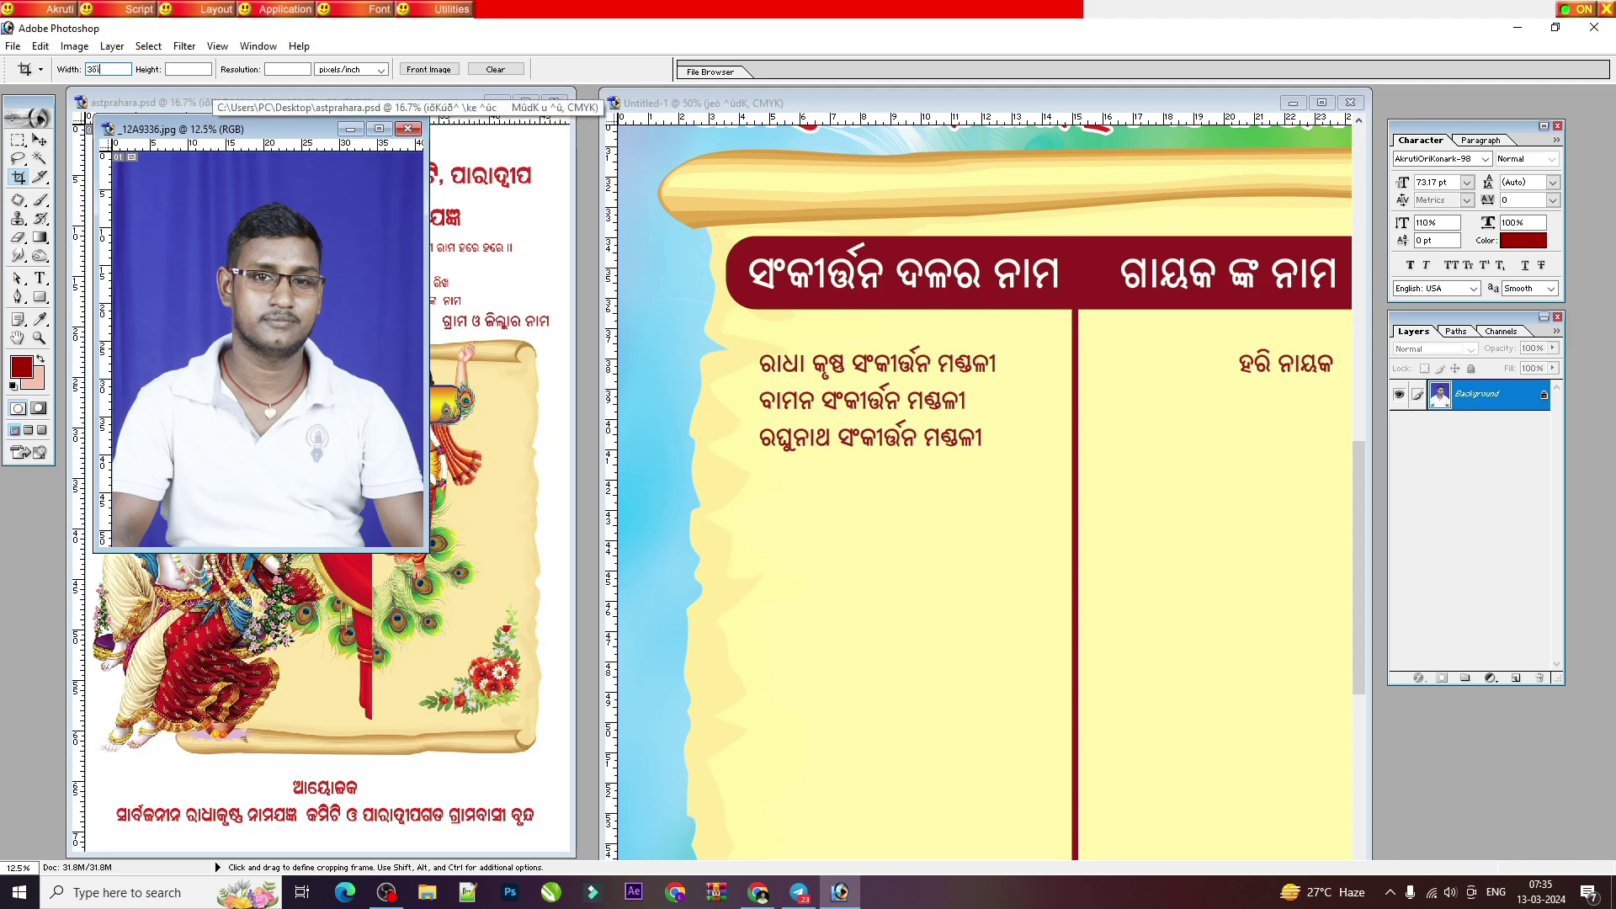
pyautogui.press('Return')
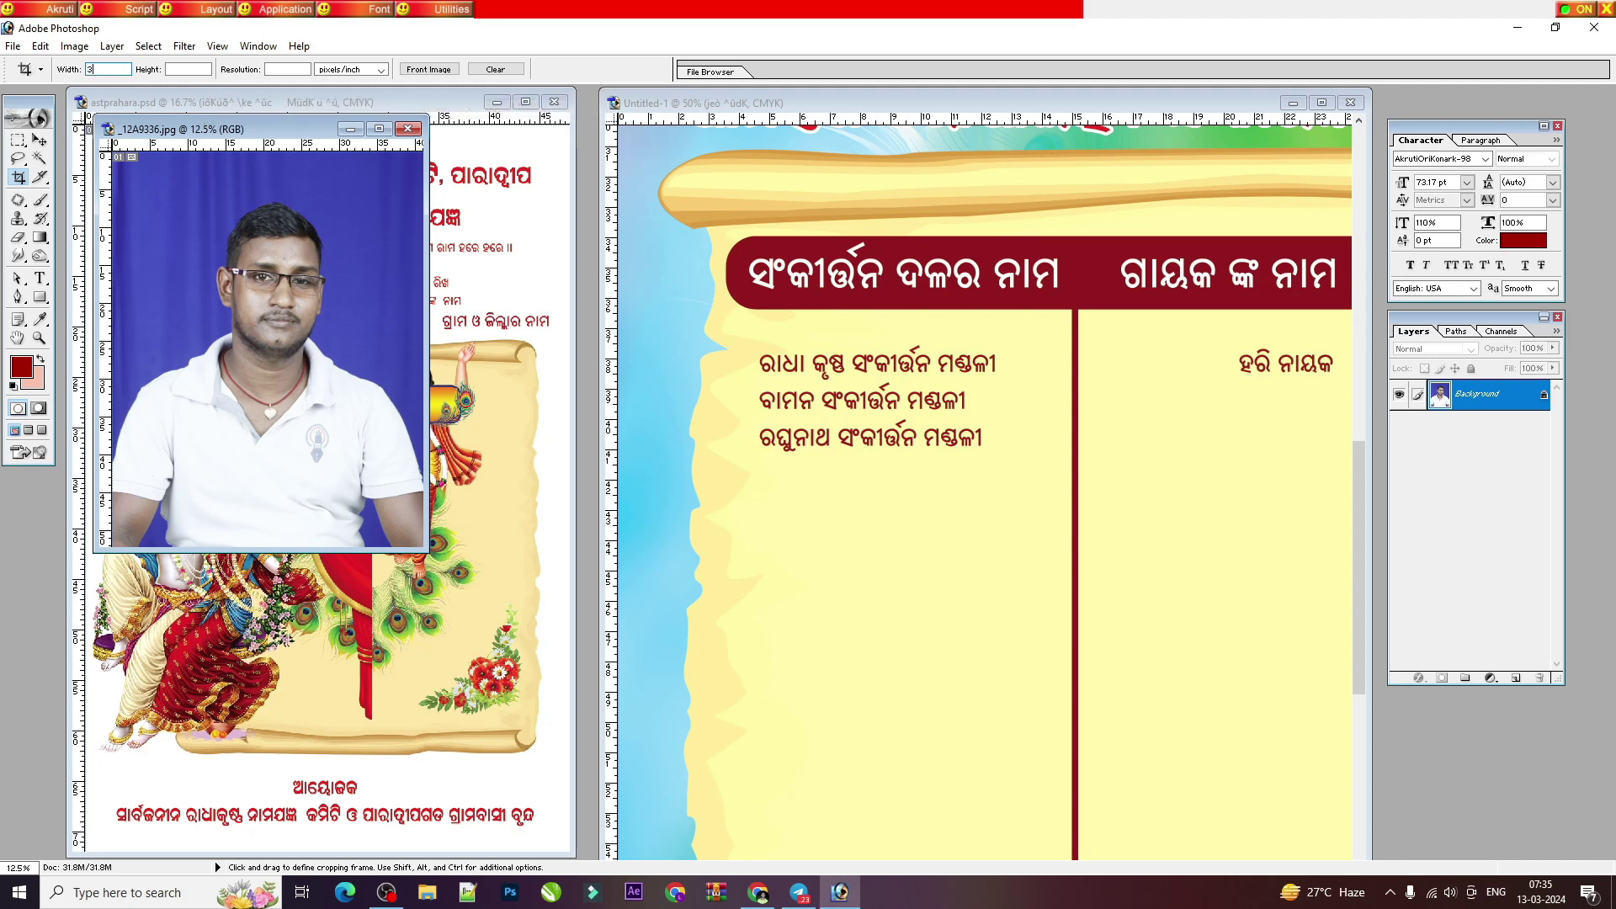
pyautogui.write('3')
pyautogui.press('Scroll_Lock')
pyautogui.click(204, 69)
pyautogui.write('4IN')
pyautogui.click(284, 69)
pyautogui.write('150')
pyautogui.press('Return')
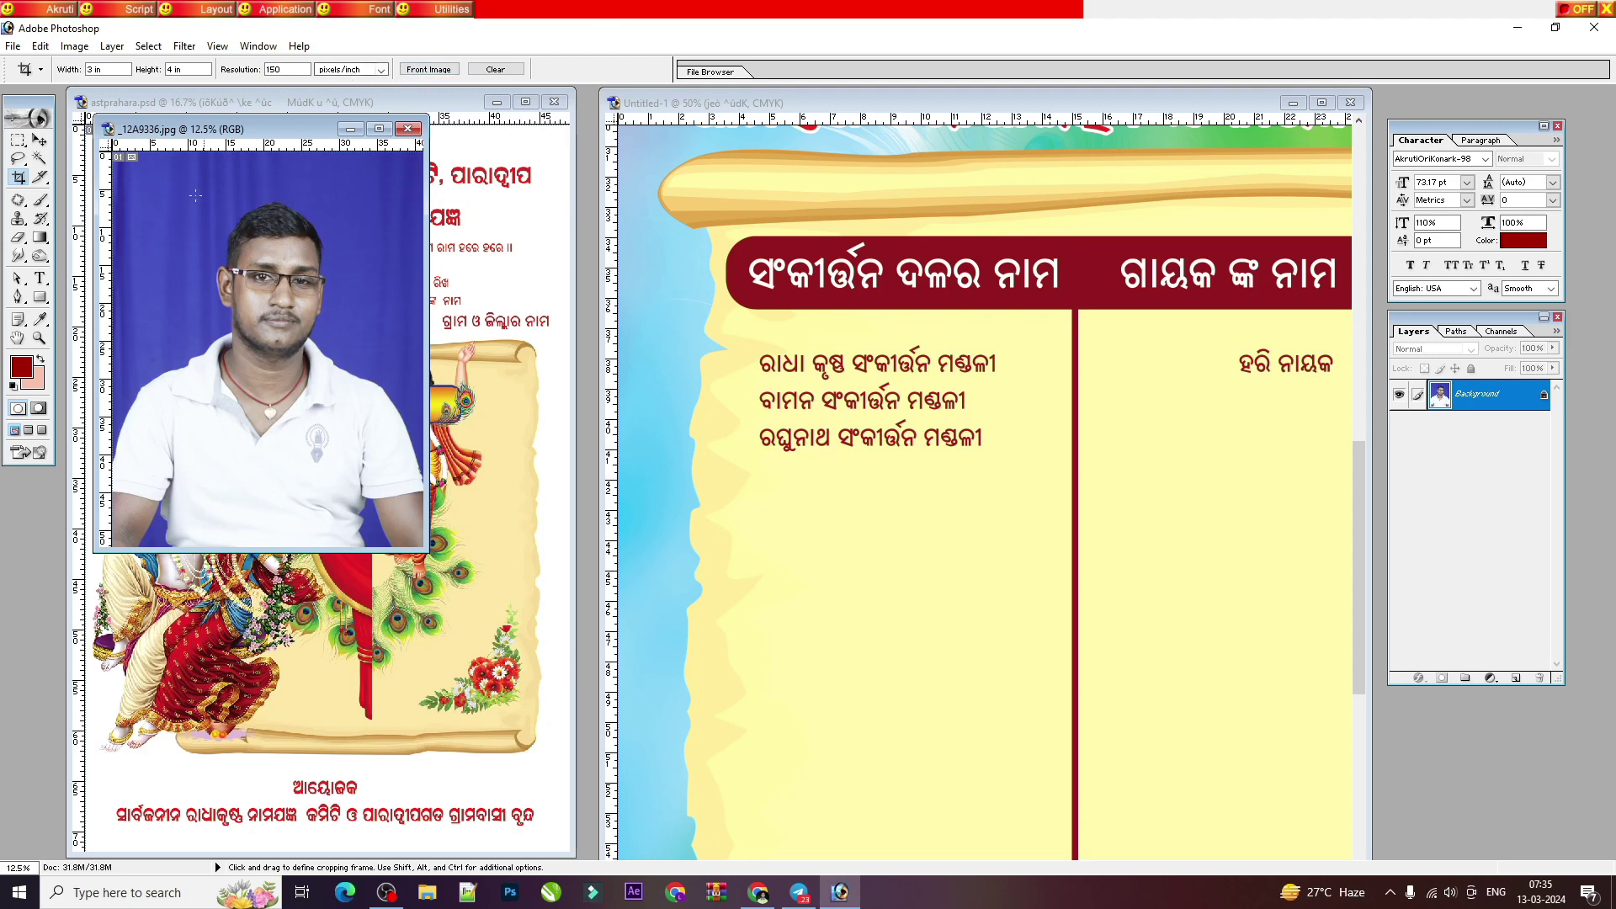
# Step: Crop the photo to the singer's head and shoulders and drag it into the flyer
pyautogui.moveTo(339, 473); pyautogui.dragTo(382, 487)
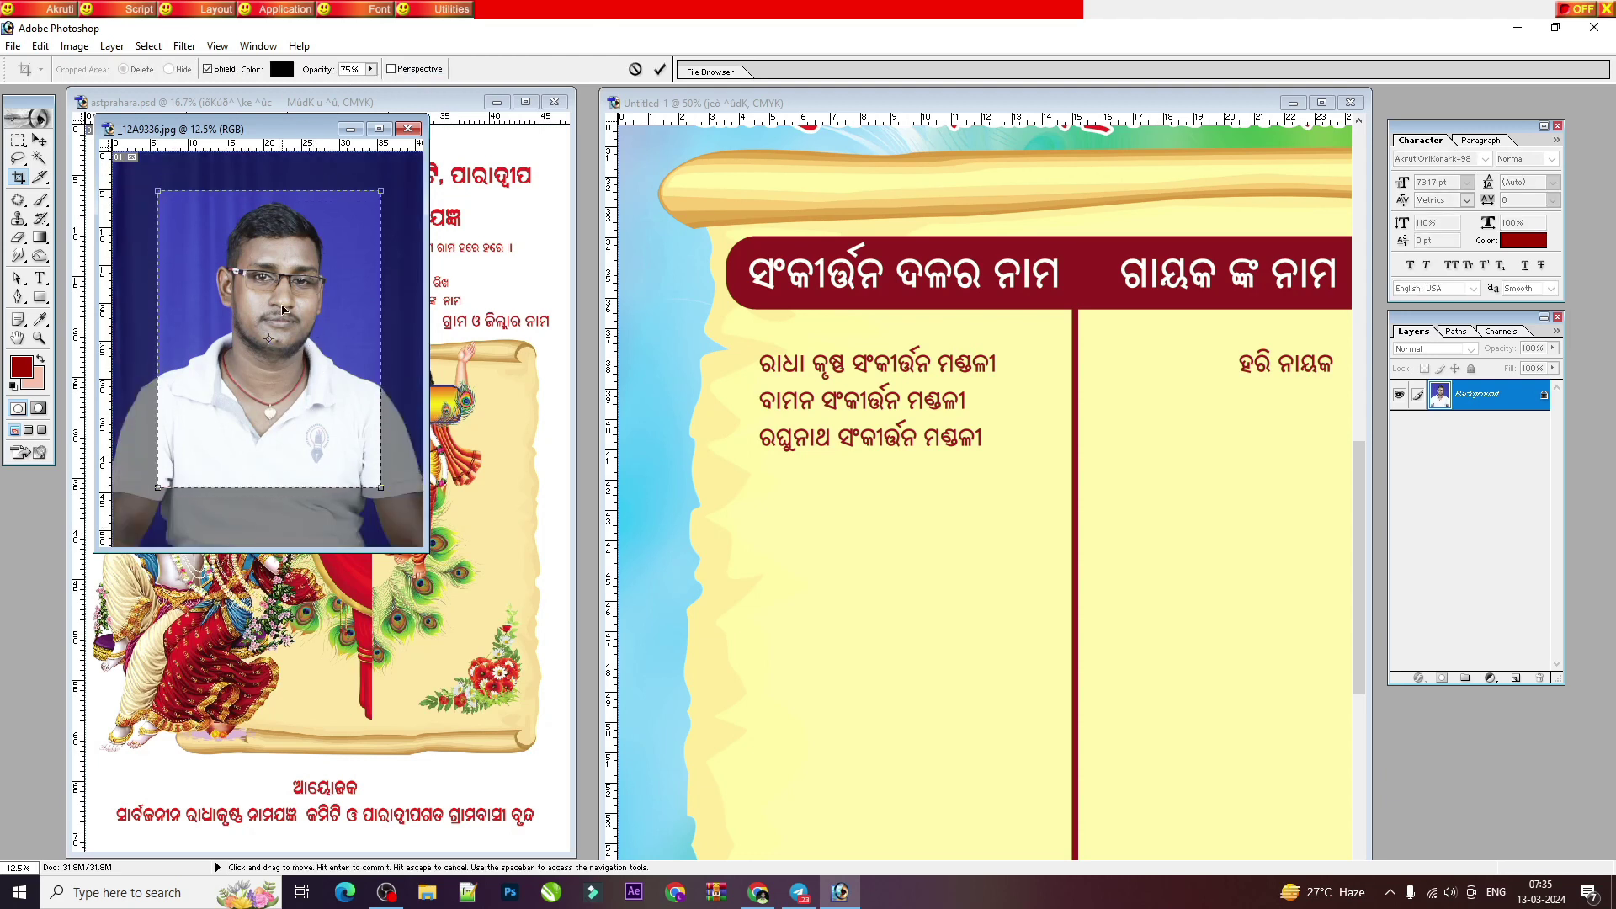
pyautogui.press('Return')
pyautogui.click(40, 140)
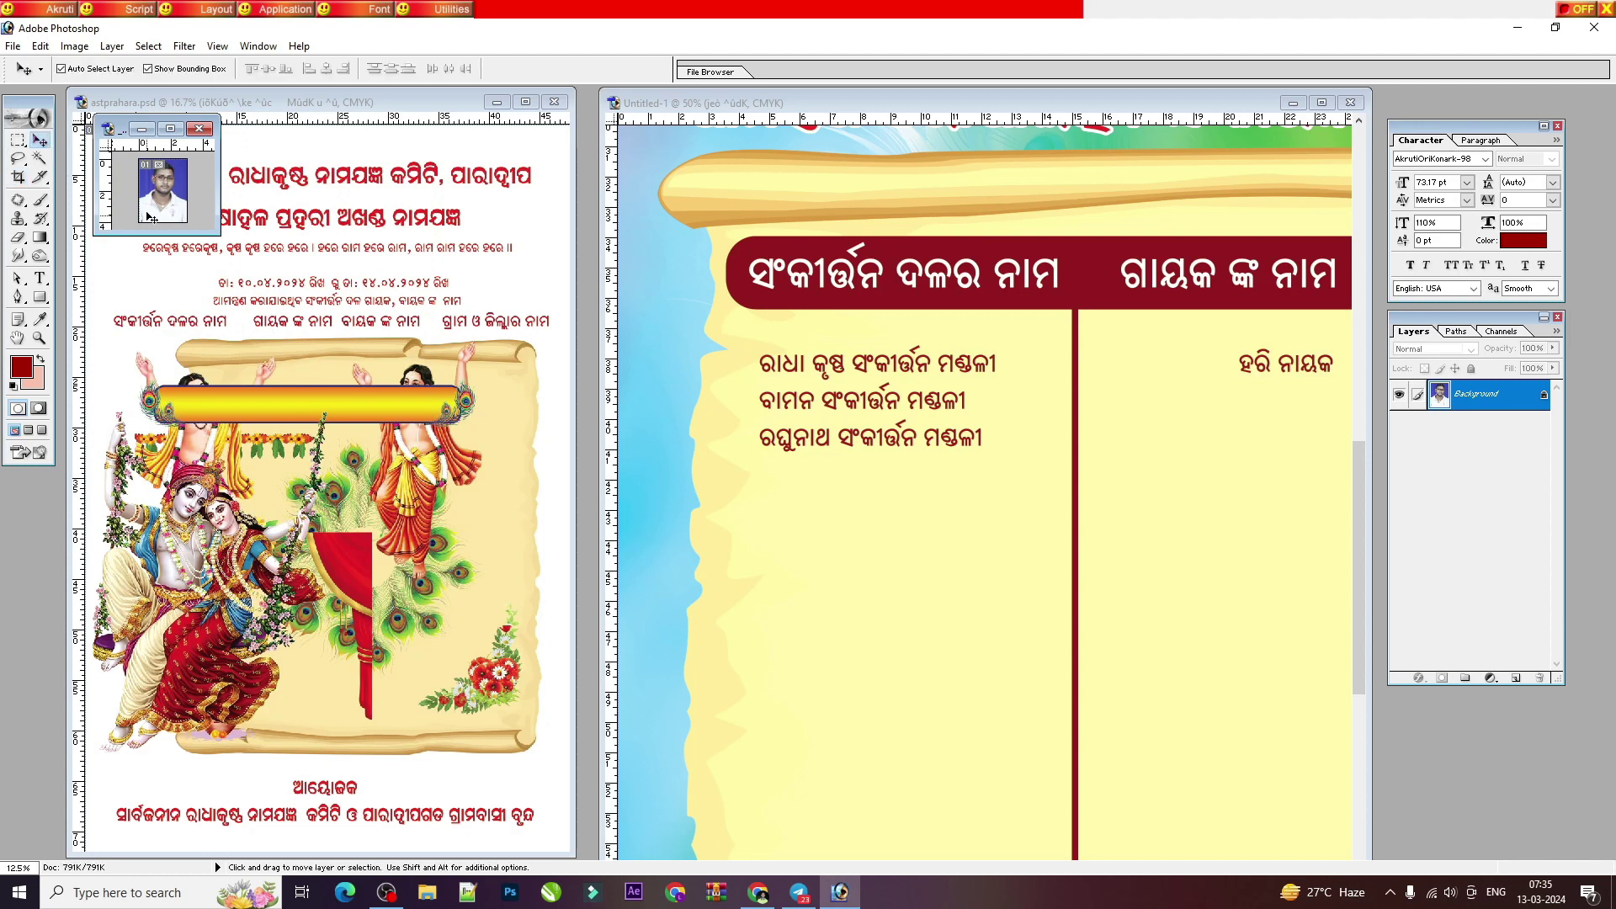
pyautogui.hotkey('ctrl', '+')
pyautogui.moveTo(229, 234); pyautogui.dragTo(313, 535)
pyautogui.moveTo(210, 336); pyautogui.dragTo(1164, 444)
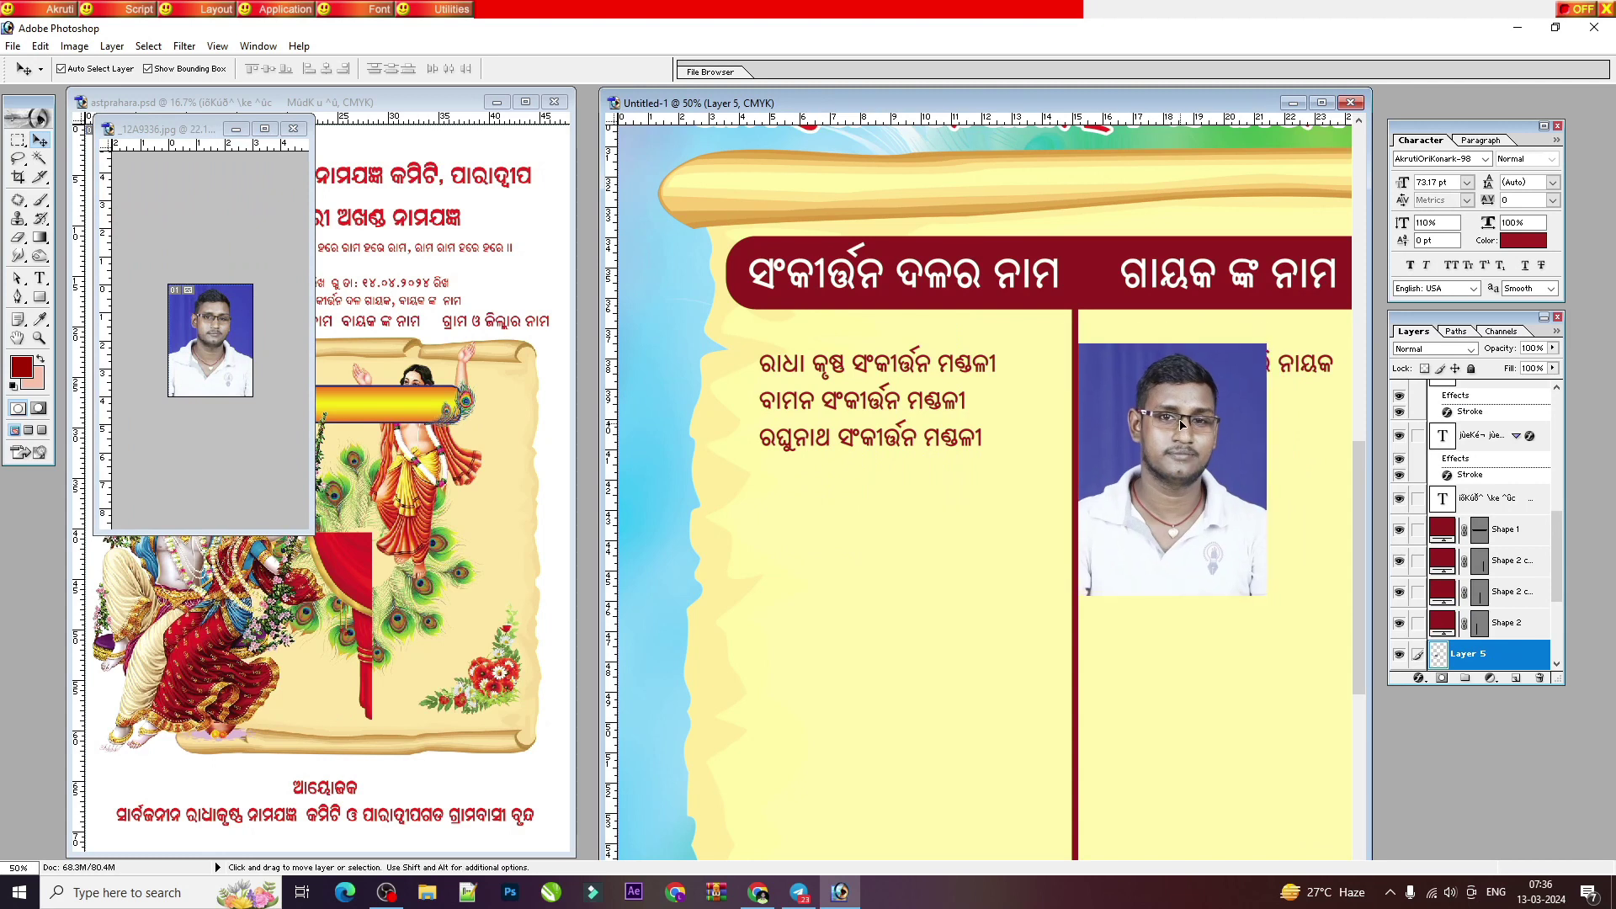
# Step: Delete the misplaced portrait layer from the flyer and return to the photo document
pyautogui.click(1539, 677)
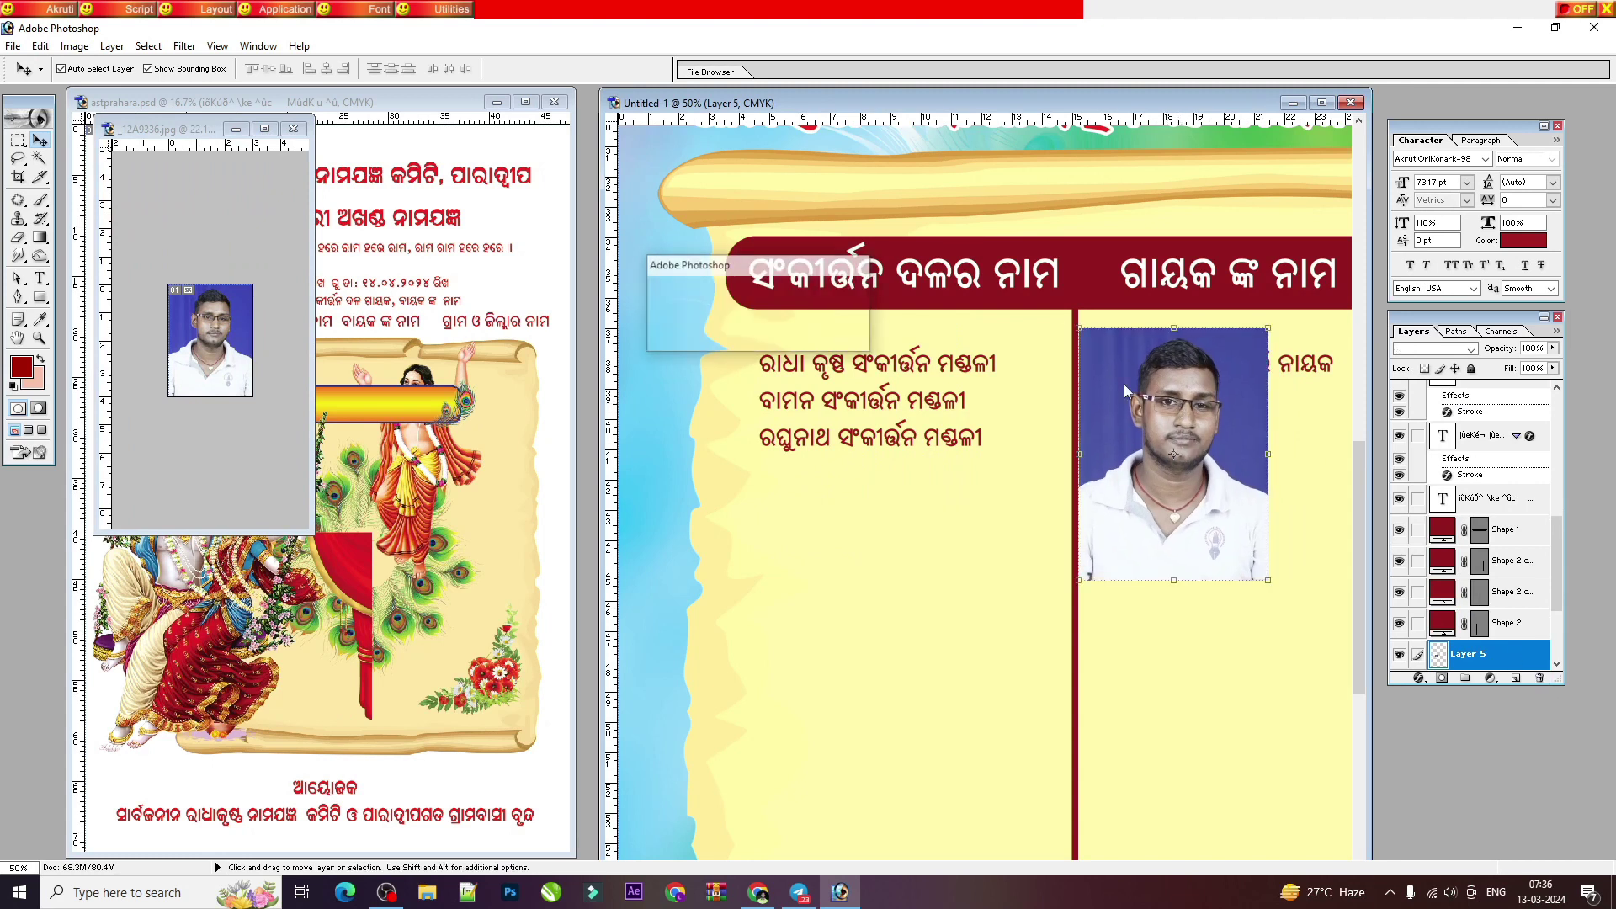
pyautogui.press('Return')
pyautogui.click(164, 324)
pyautogui.click(18, 177)
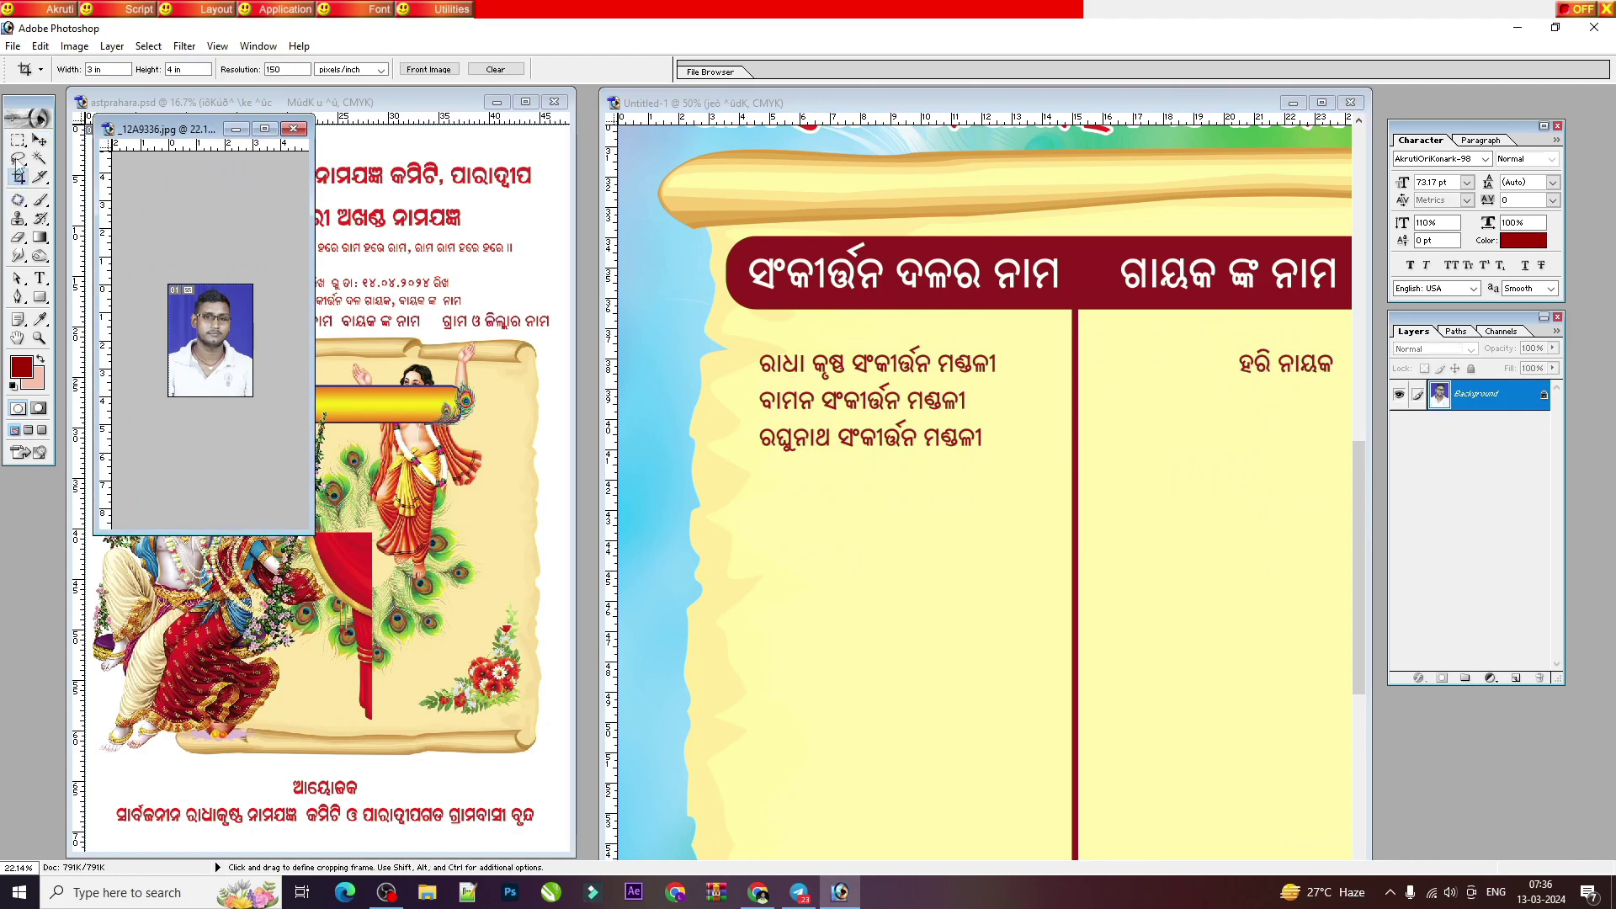
pyautogui.doubleClick(282, 69)
pyautogui.write('100')
pyautogui.moveTo(169, 284); pyautogui.dragTo(254, 397)
pyautogui.press('Return')
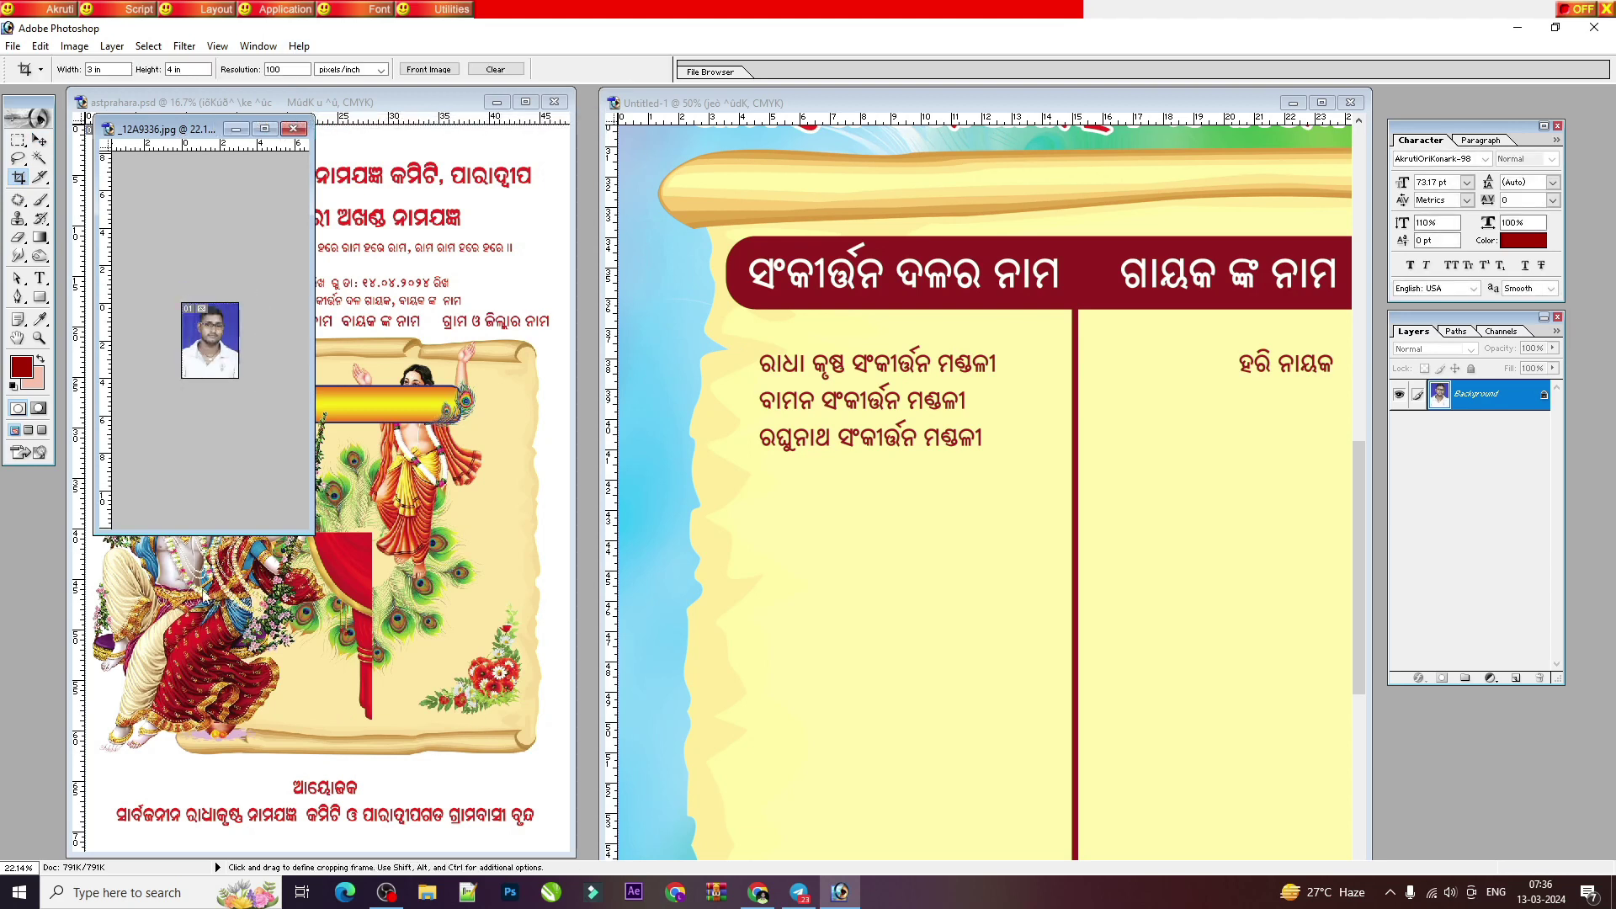
pyautogui.press('v')
pyautogui.moveTo(222, 333); pyautogui.dragTo(1083, 357)
pyautogui.scroll(-1, 1161, 415)
pyautogui.scroll(-2, 1161, 415)
pyautogui.hscroll(2, 1136, 408)
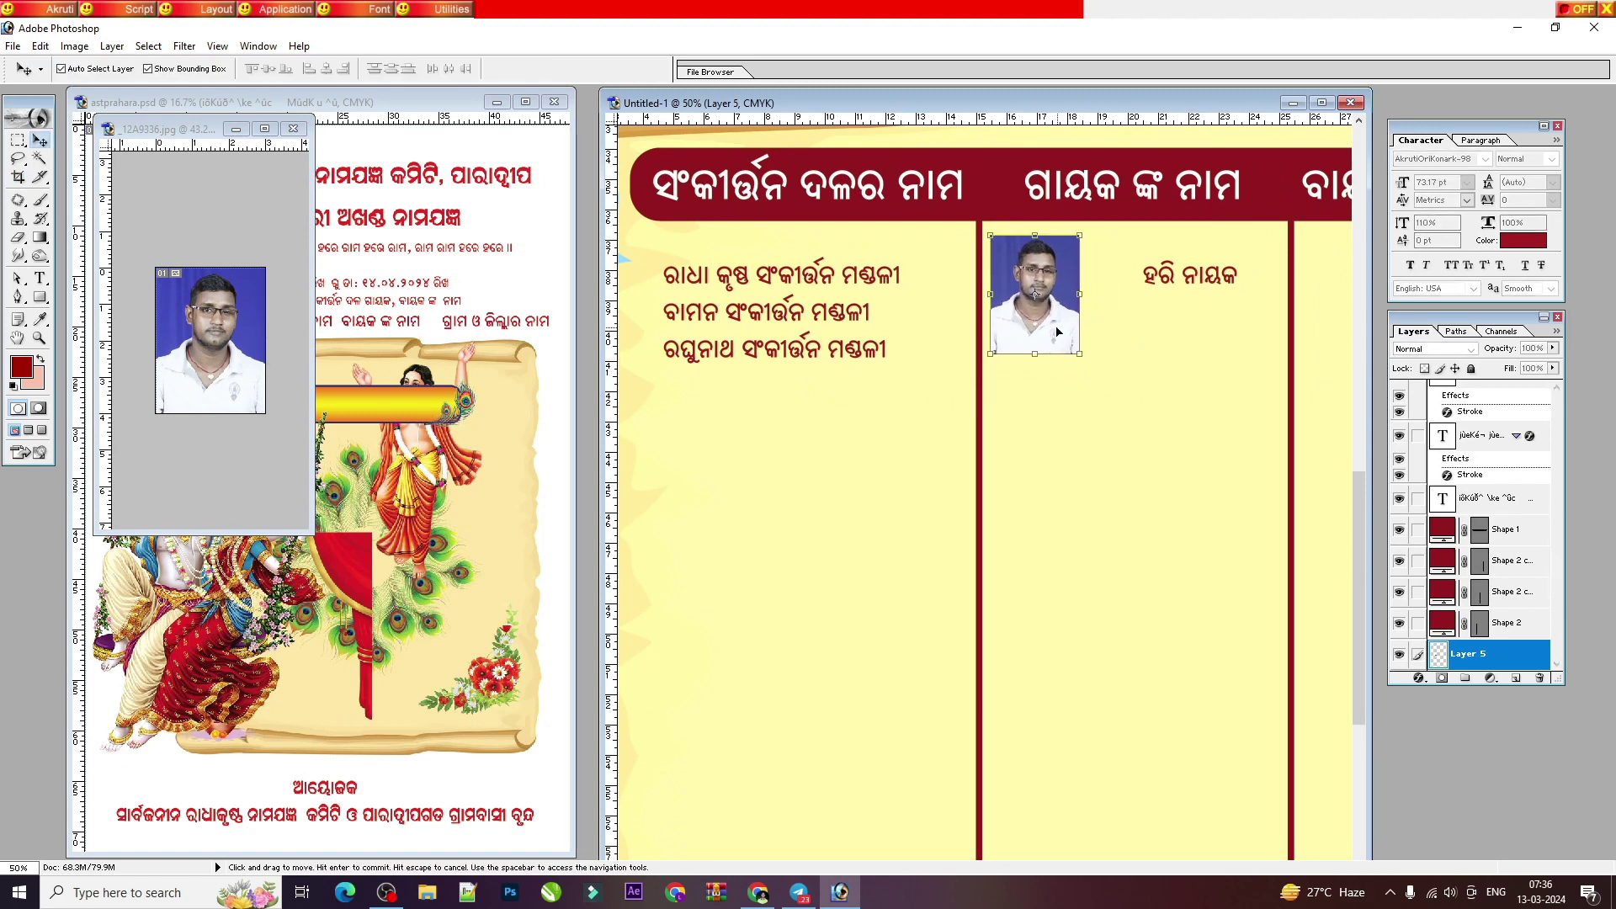
pyautogui.click(1539, 678)
# Step: Re-crop at 80 resolution and place the portrait in the flyer's singer column
pyautogui.click(211, 337)
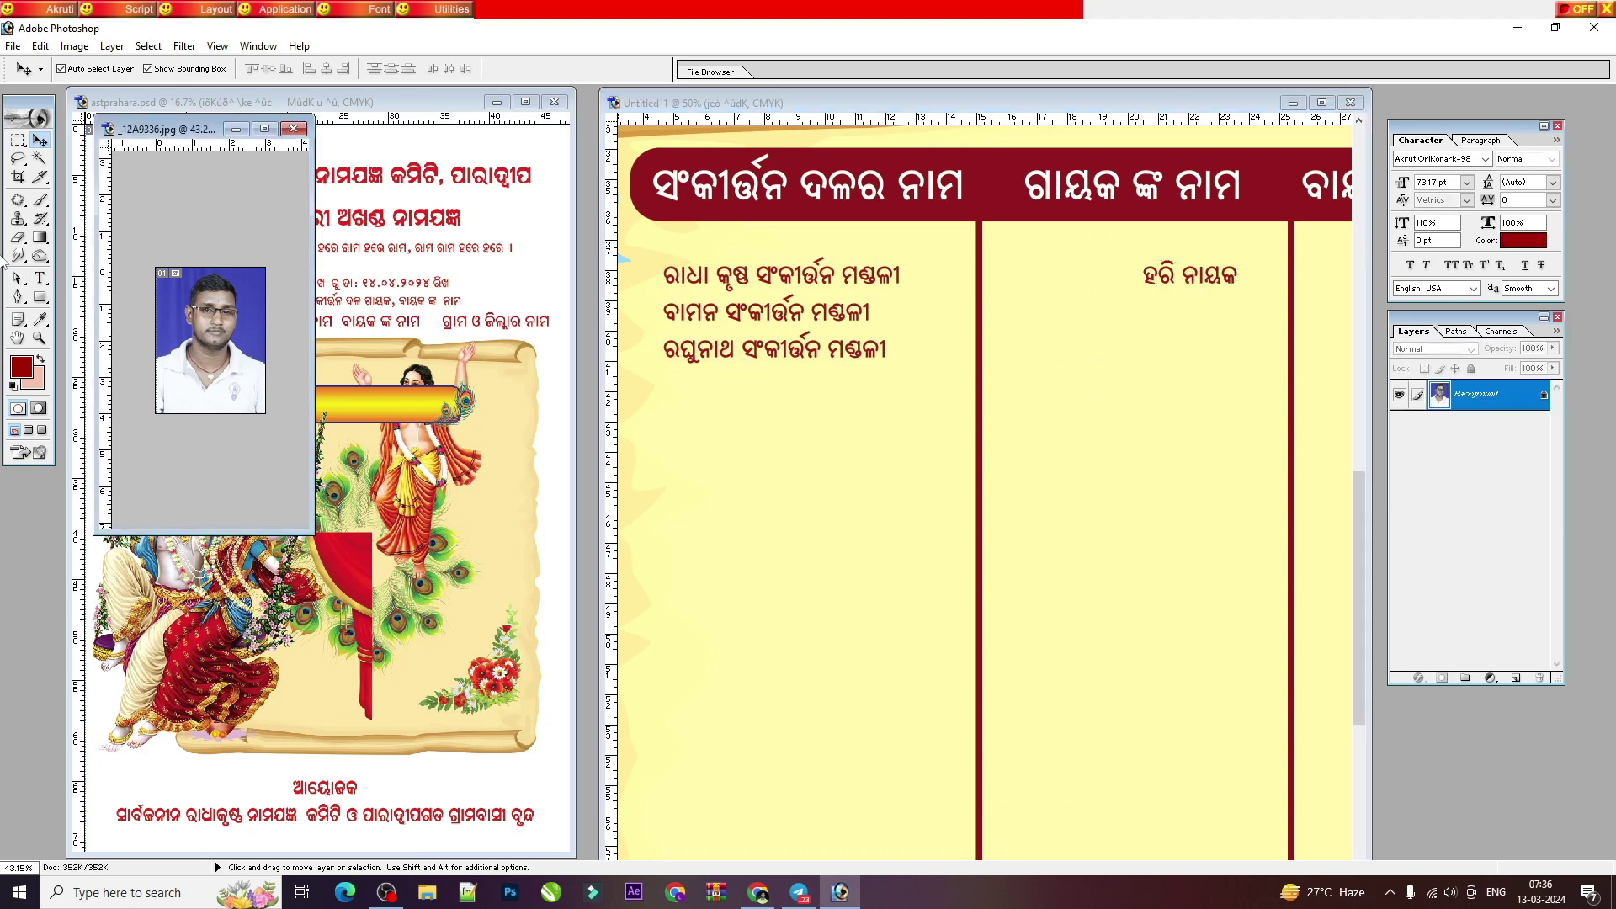
pyautogui.click(18, 176)
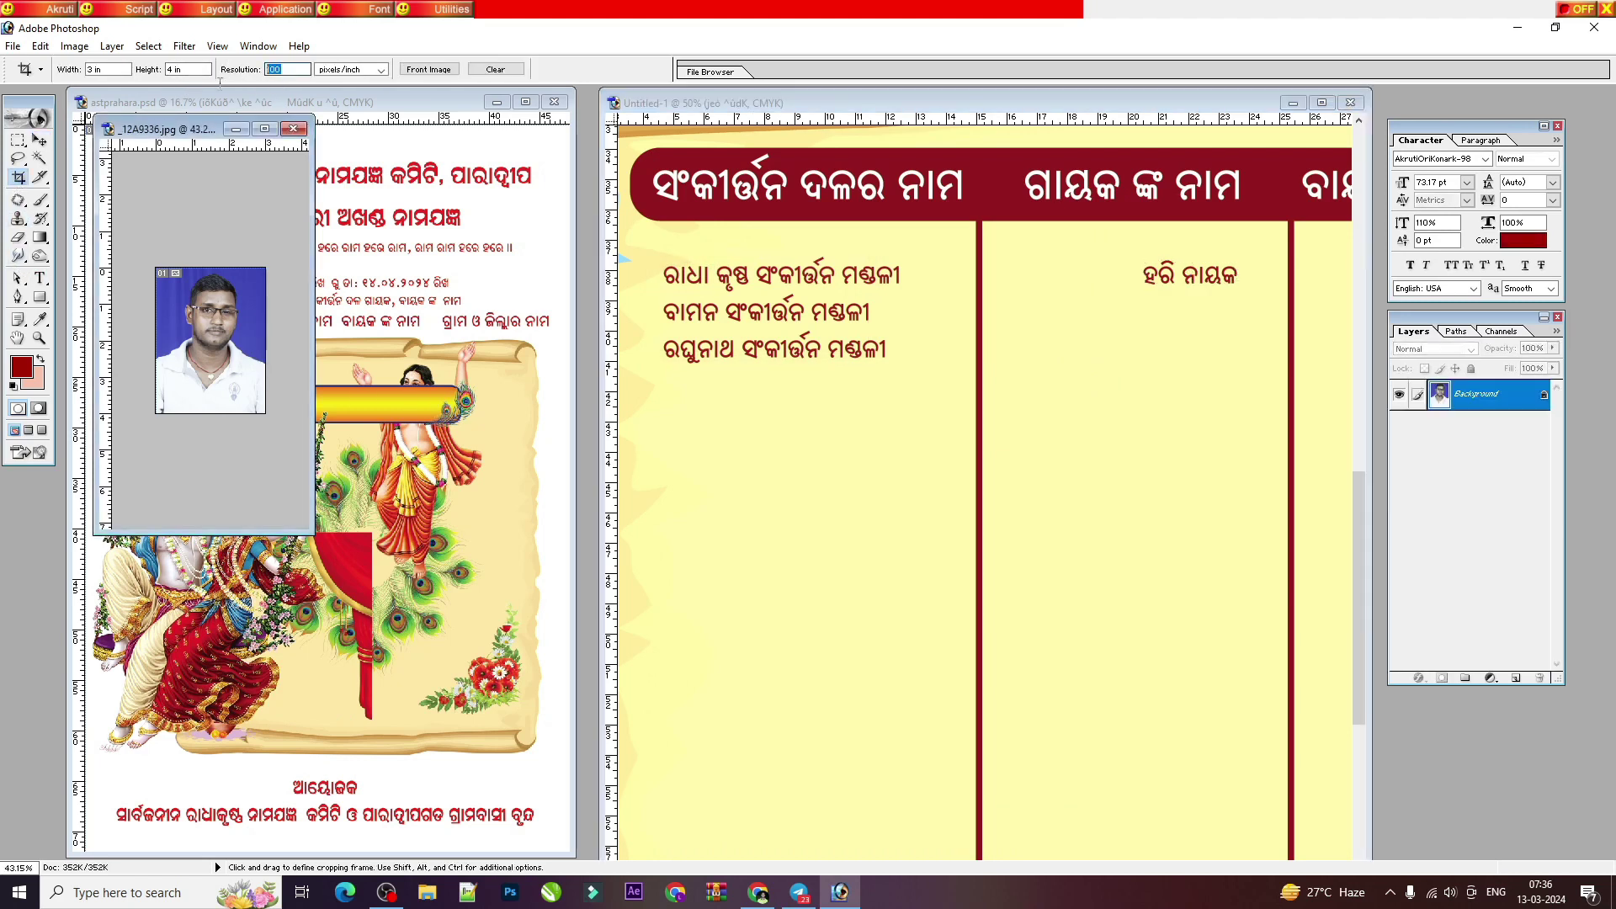
pyautogui.write('80')
pyautogui.press('Return')
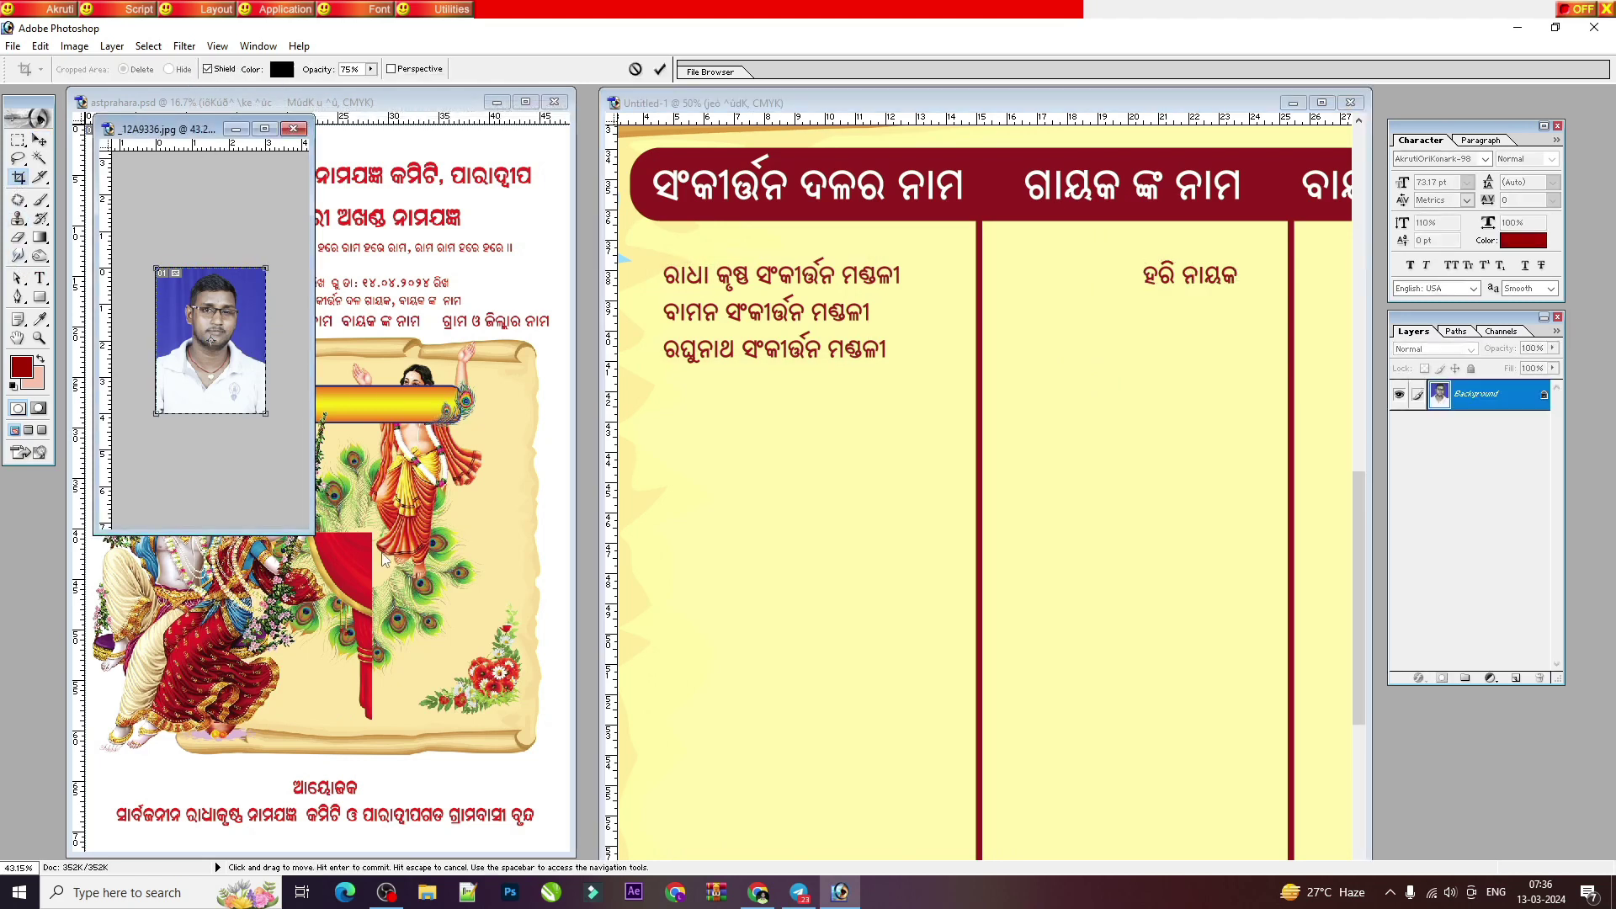
pyautogui.click(39, 140)
pyautogui.moveTo(212, 348); pyautogui.dragTo(1035, 308)
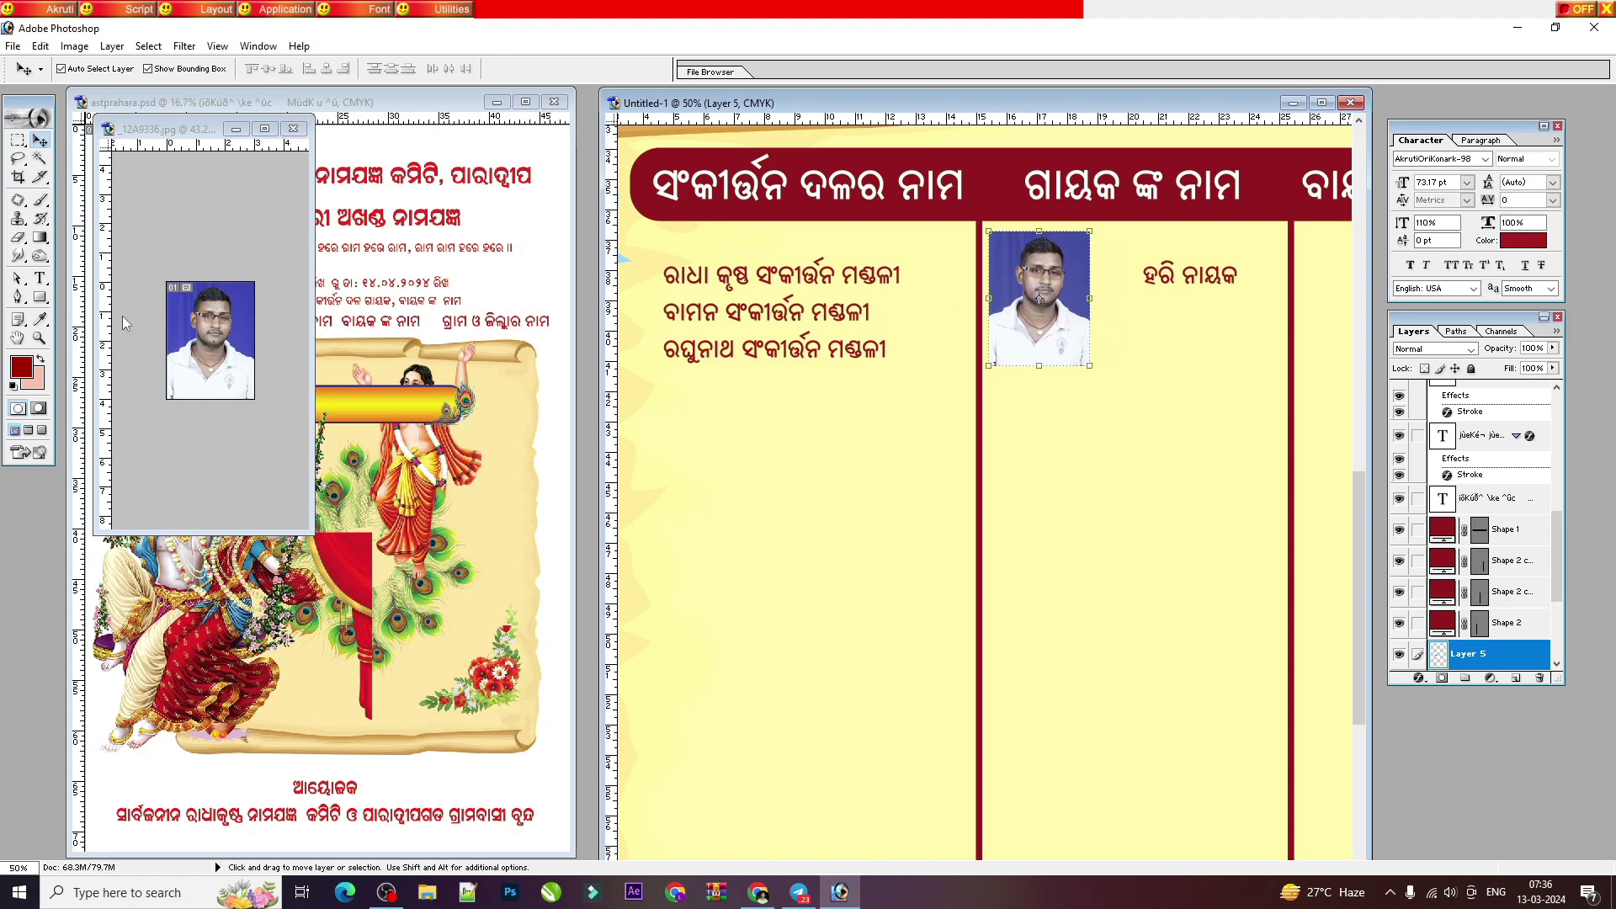
pyautogui.click(165, 312)
pyautogui.hotkey('ctrl', 'z')
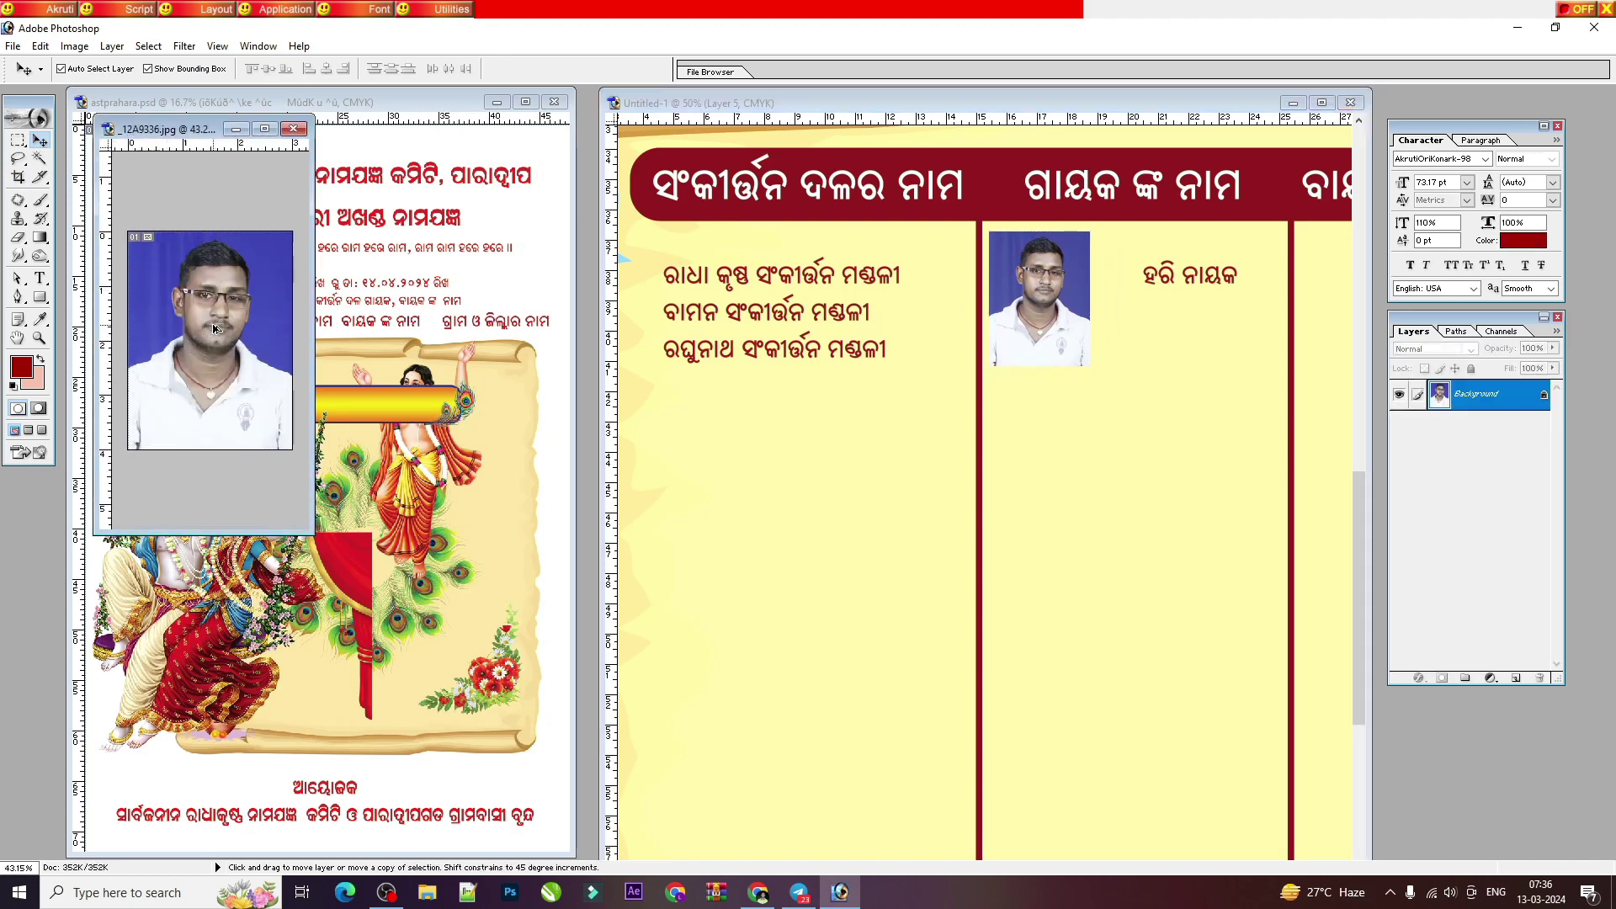
# Step: Revert the photo to full size and re-crop the singer's head and shoulders
pyautogui.hotkey('ctrl', 'alt', 'z')
pyautogui.click(18, 177)
pyautogui.hotkey('ctrl', '-')
pyautogui.hotkey('ctrl', '-')
pyautogui.hotkey('ctrl', '-')
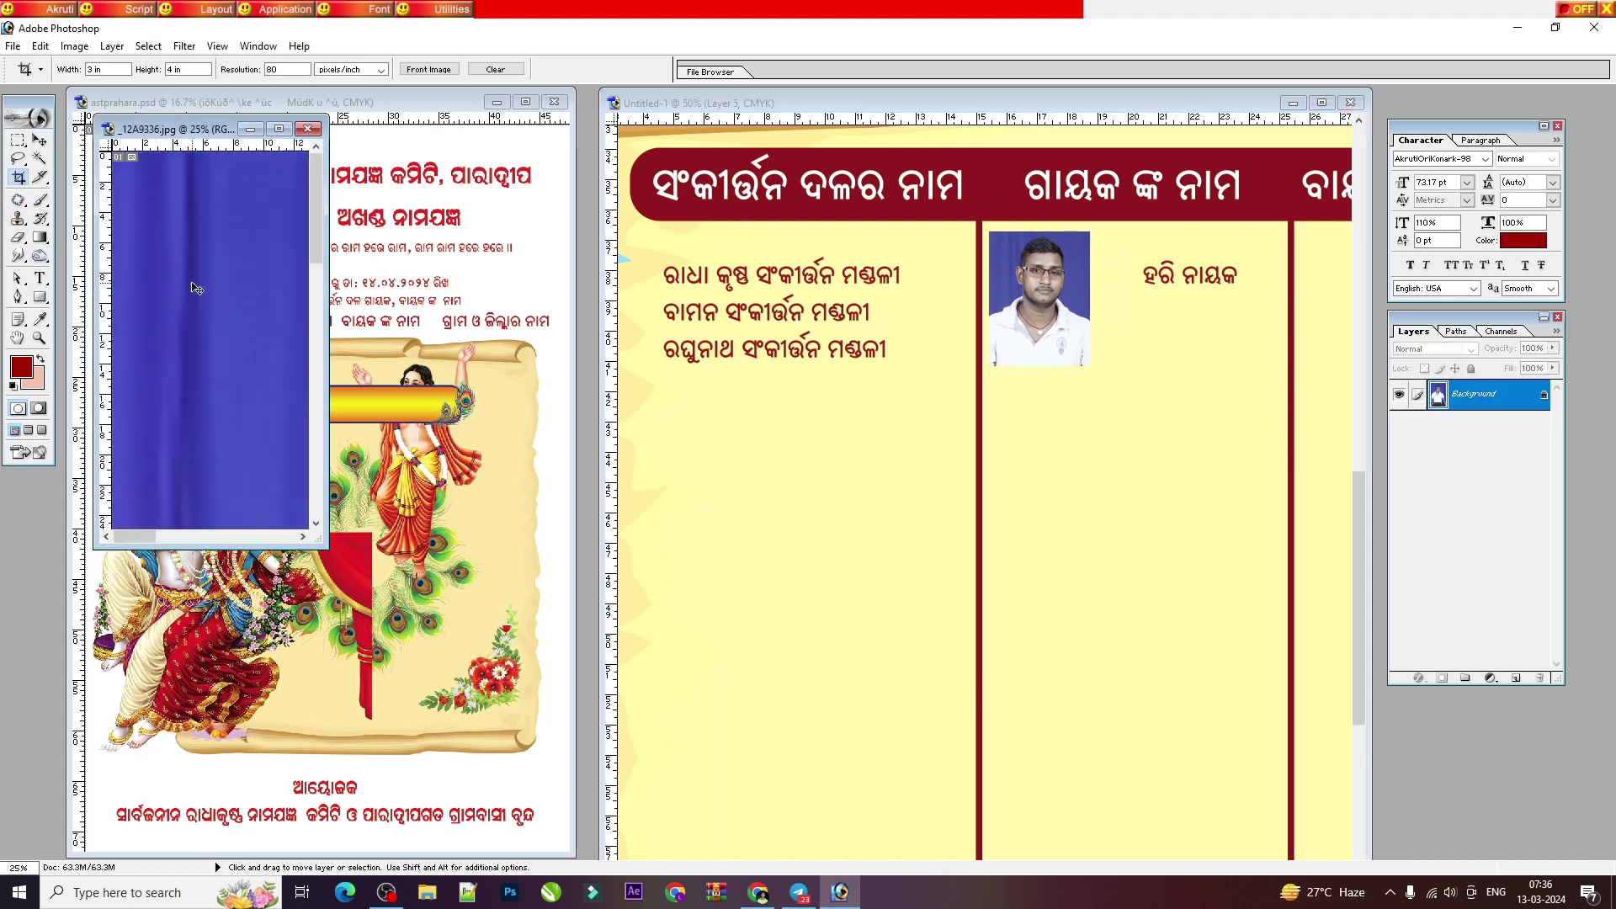
pyautogui.hotkey('ctrl', '-')
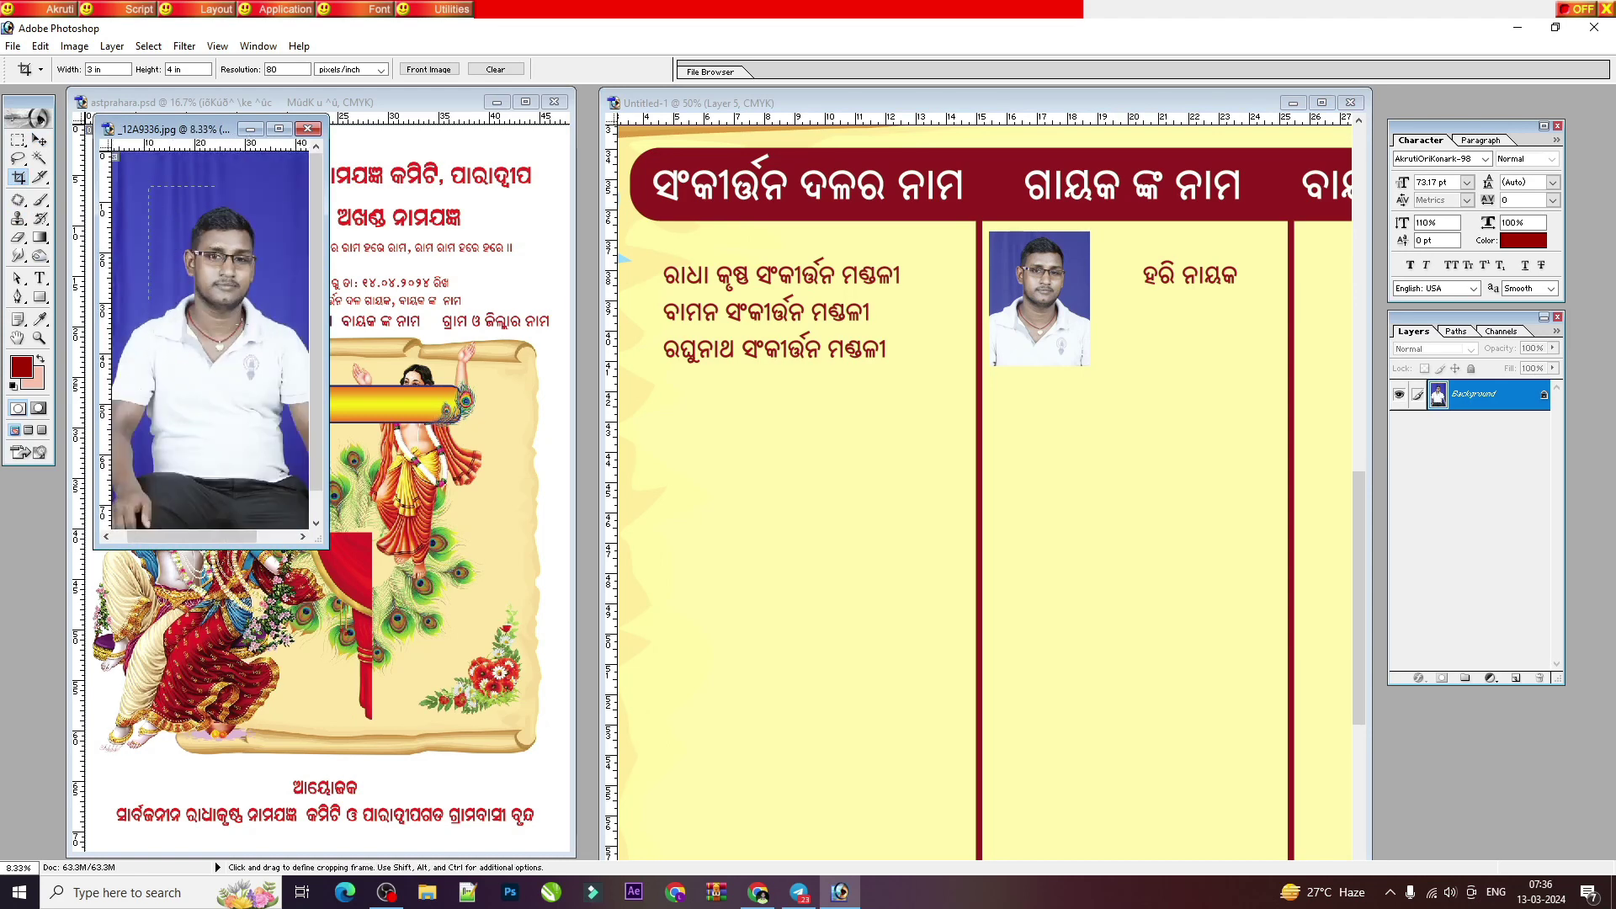
pyautogui.moveTo(300, 376); pyautogui.dragTo(301, 376)
pyautogui.press('Return')
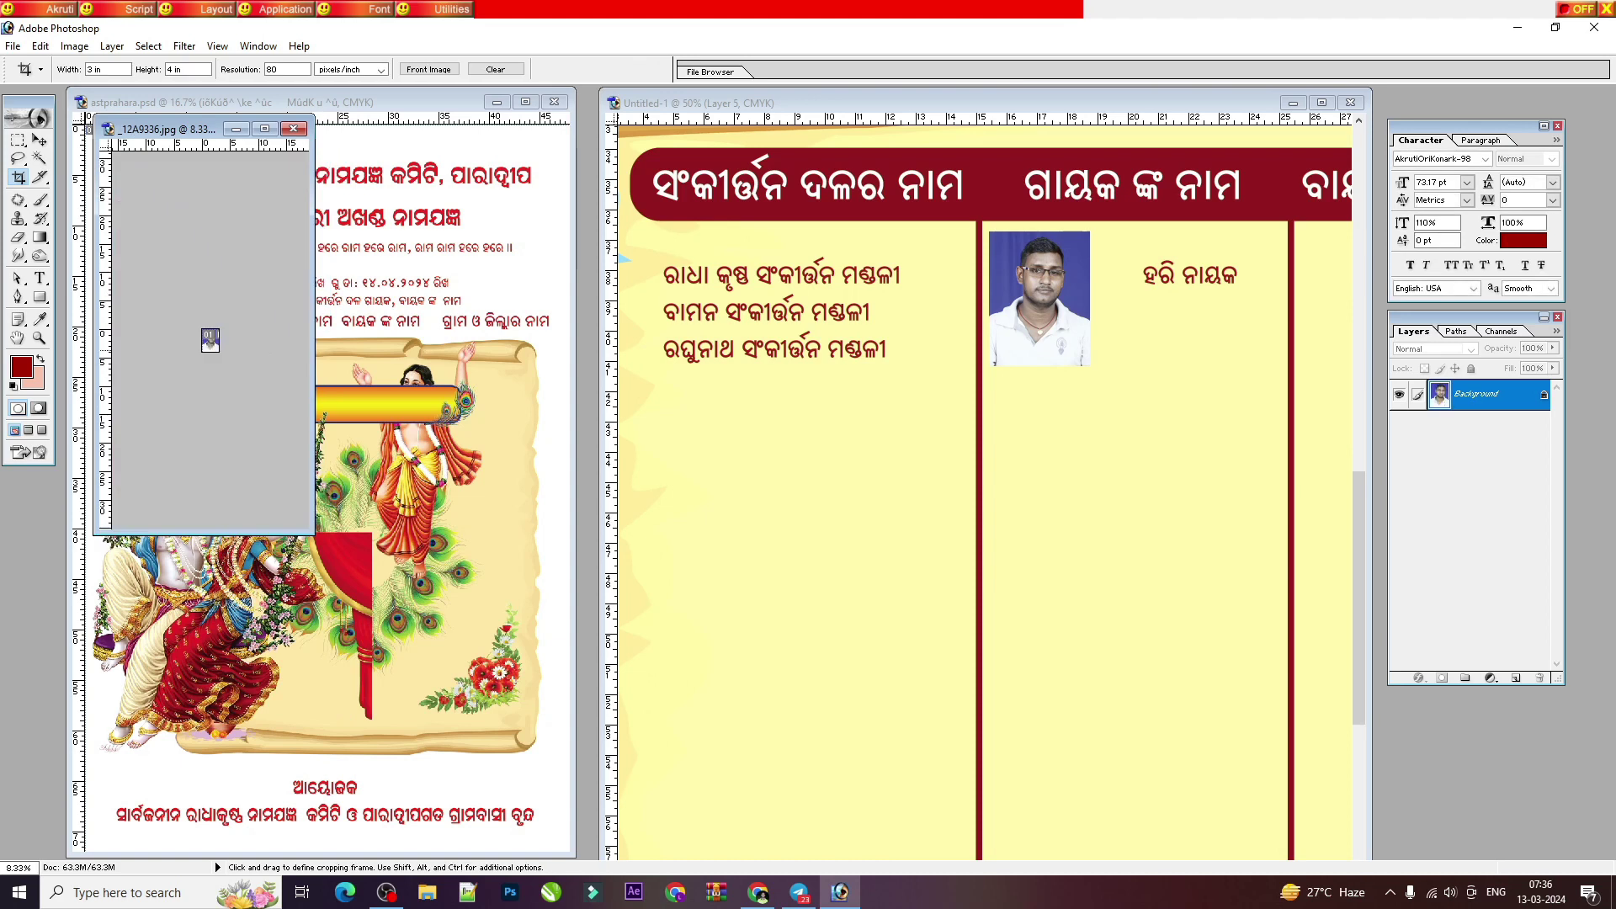
# Step: Place the portrait in the flyer and stack two copies below the first
pyautogui.click(39, 140)
pyautogui.hotkey('ctrl', '+')
pyautogui.hotkey('ctrl', '+')
pyautogui.hotkey('ctrl', '+')
pyautogui.hotkey('ctrl', '+')
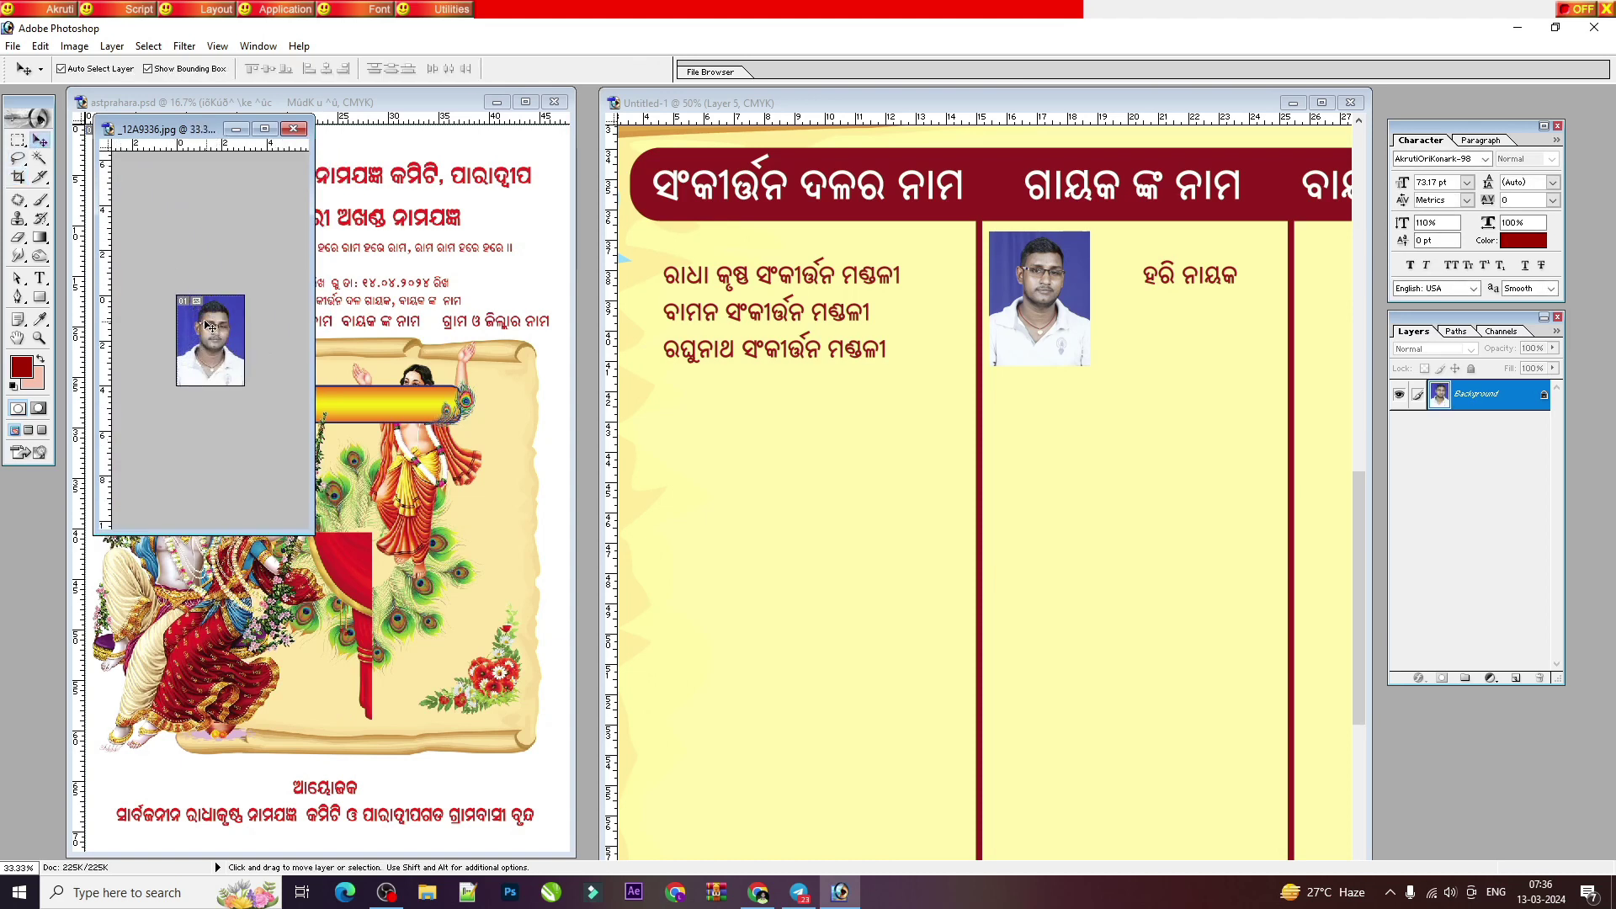
pyautogui.click(1075, 366)
pyautogui.moveTo(1039, 299); pyautogui.dragTo(1041, 452)
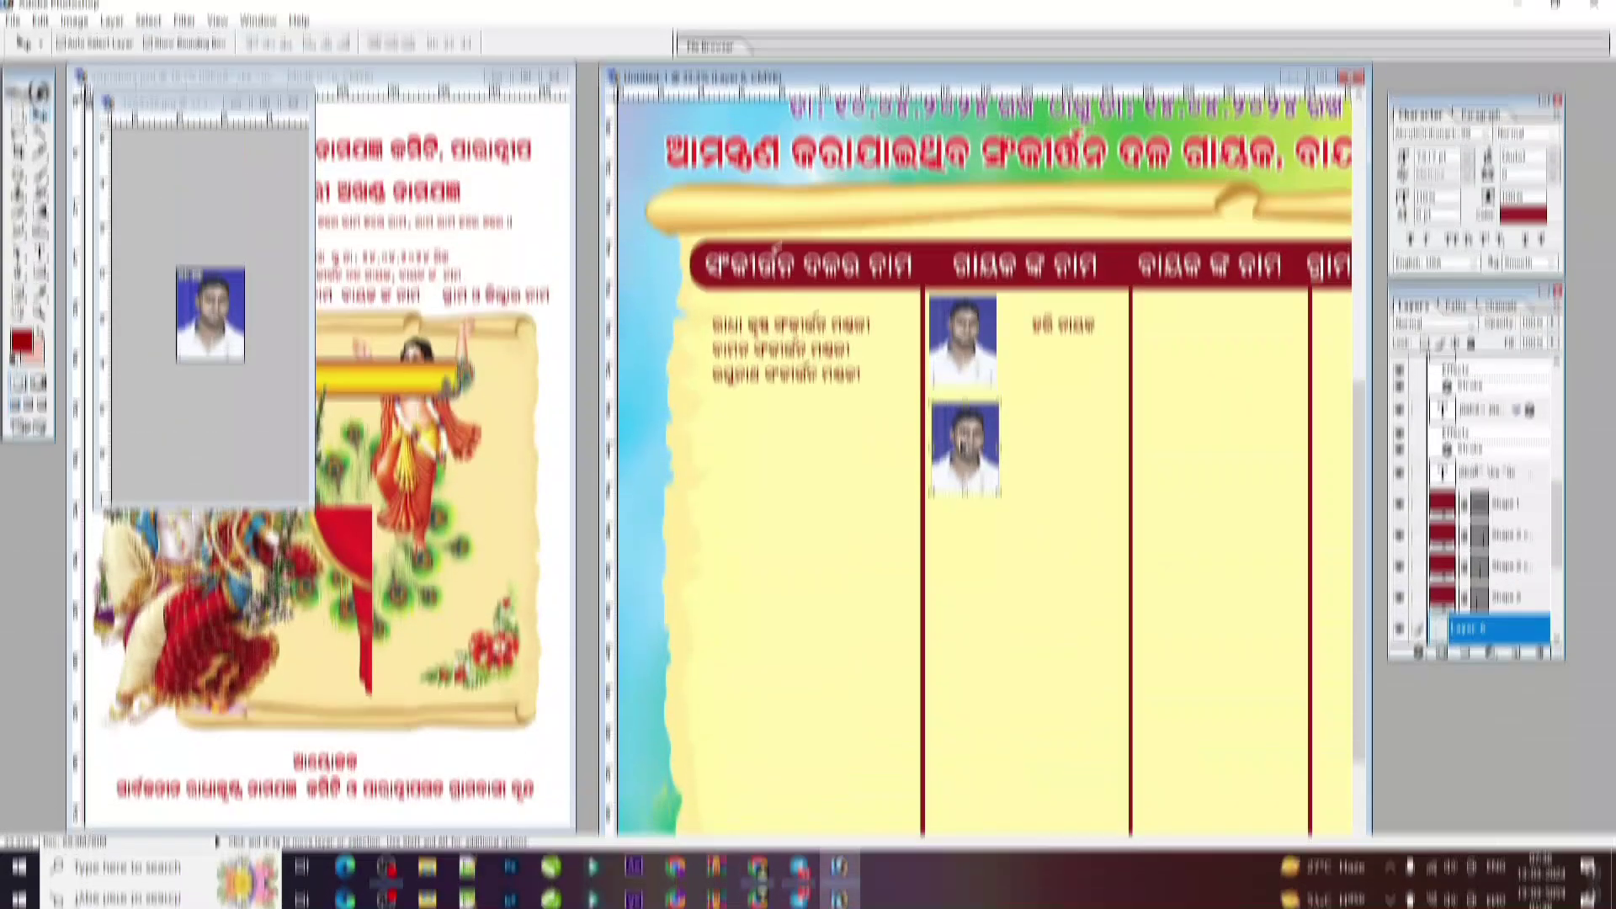
pyautogui.moveTo(965, 471); pyautogui.dragTo(965, 602)
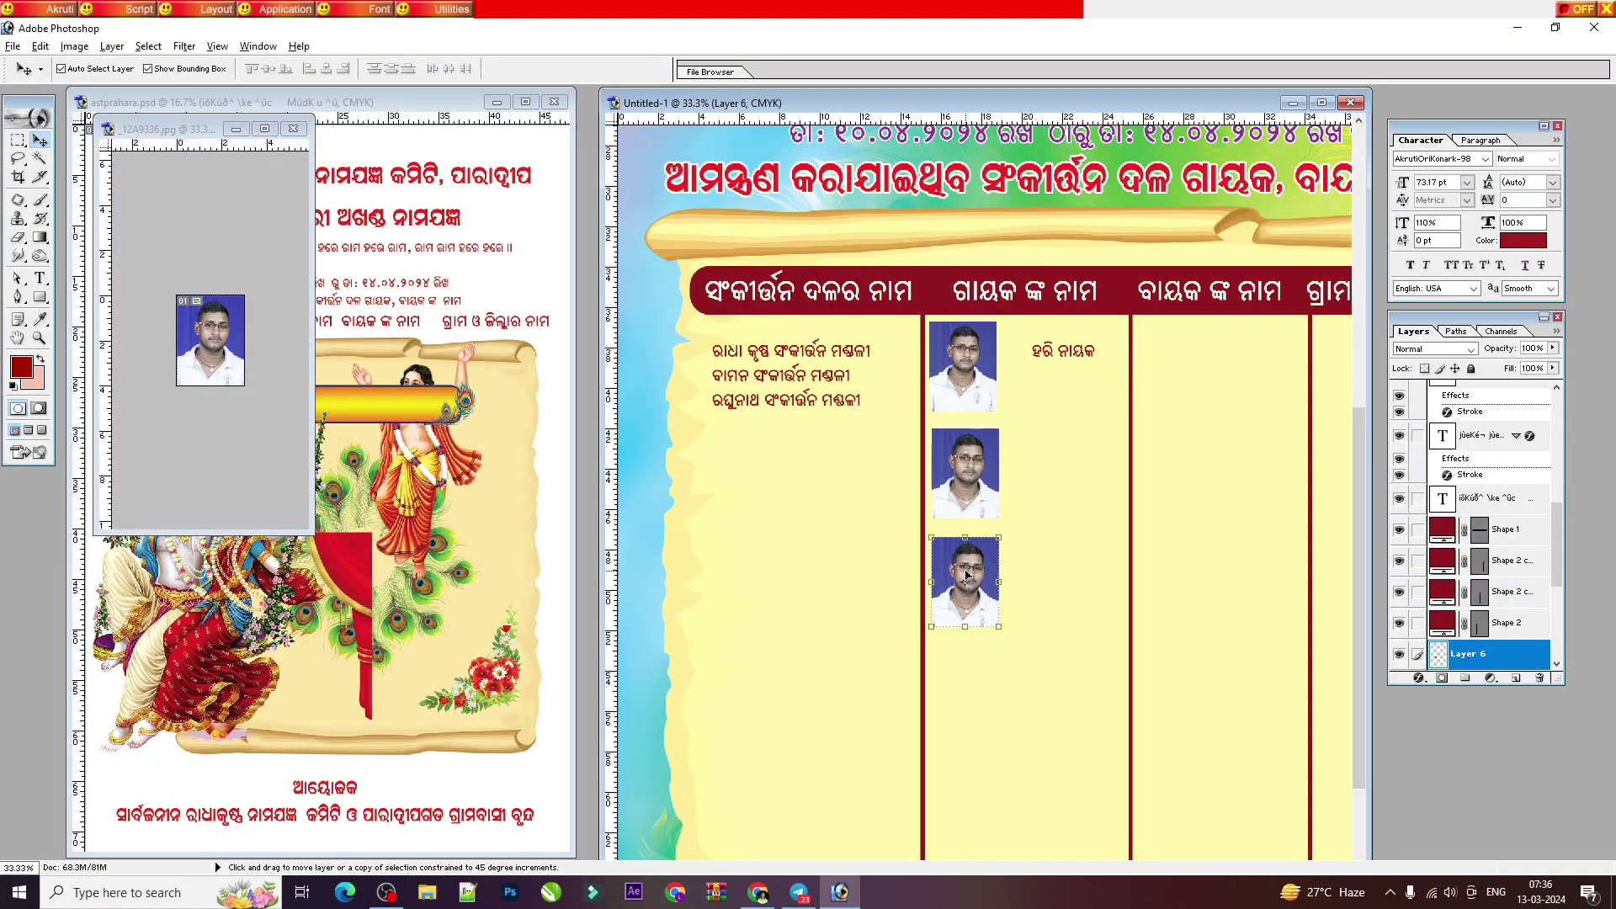
pyautogui.click(1052, 352)
pyautogui.keyDown('alt'); pyautogui.moveTo(1052, 352); pyautogui.dragTo(1052, 458); pyautogui.keyUp('alt')
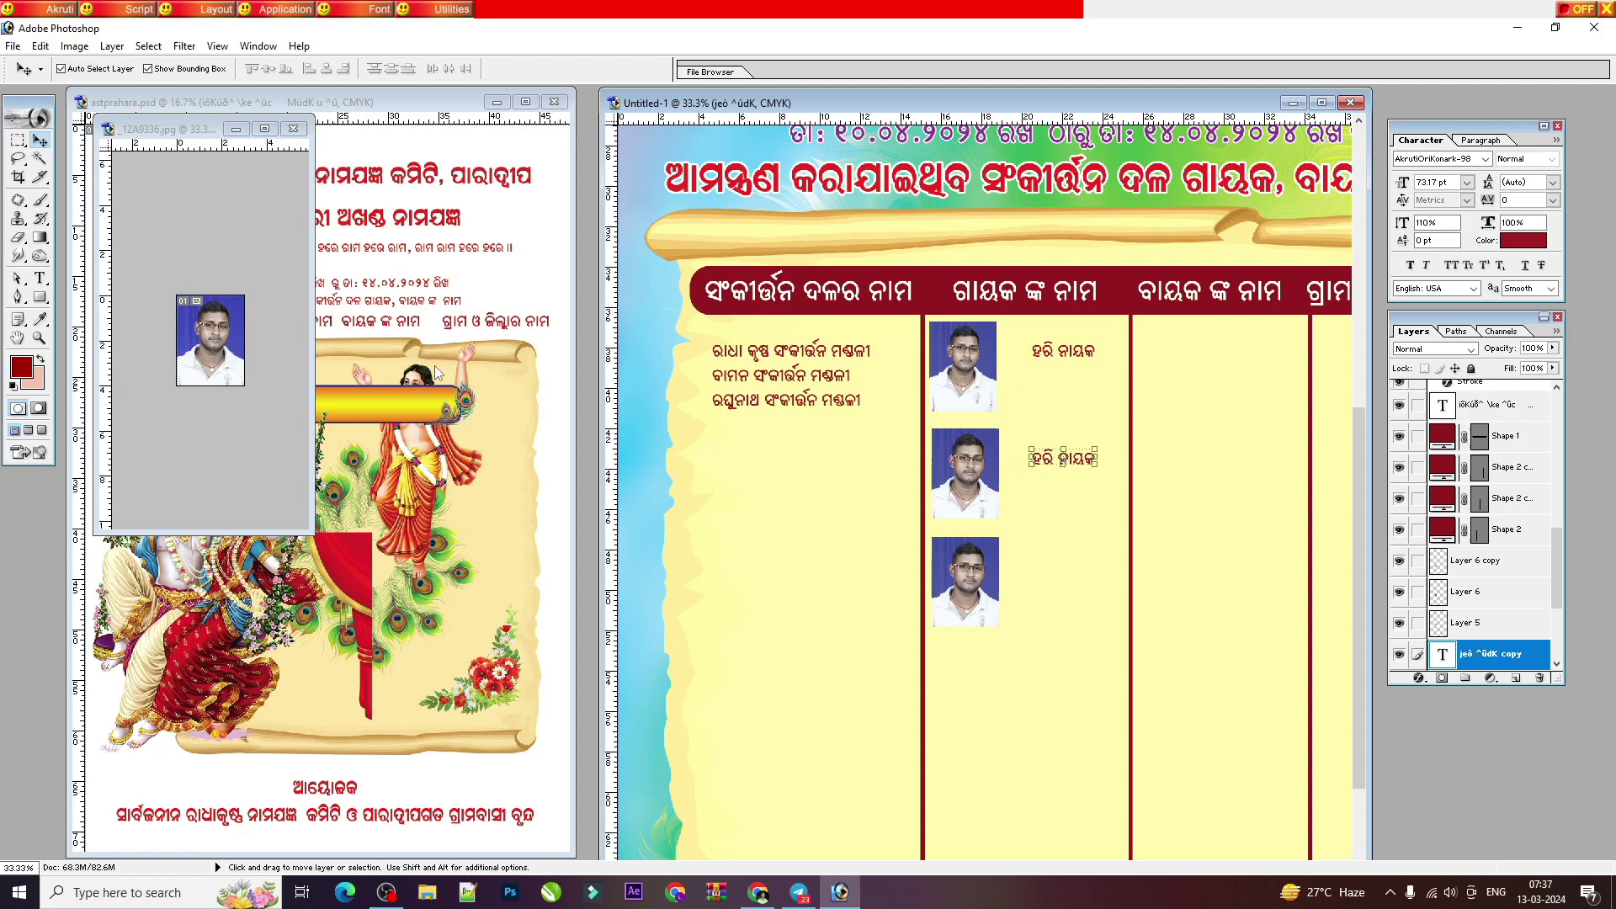
pyautogui.click(40, 279)
pyautogui.click(872, 353)
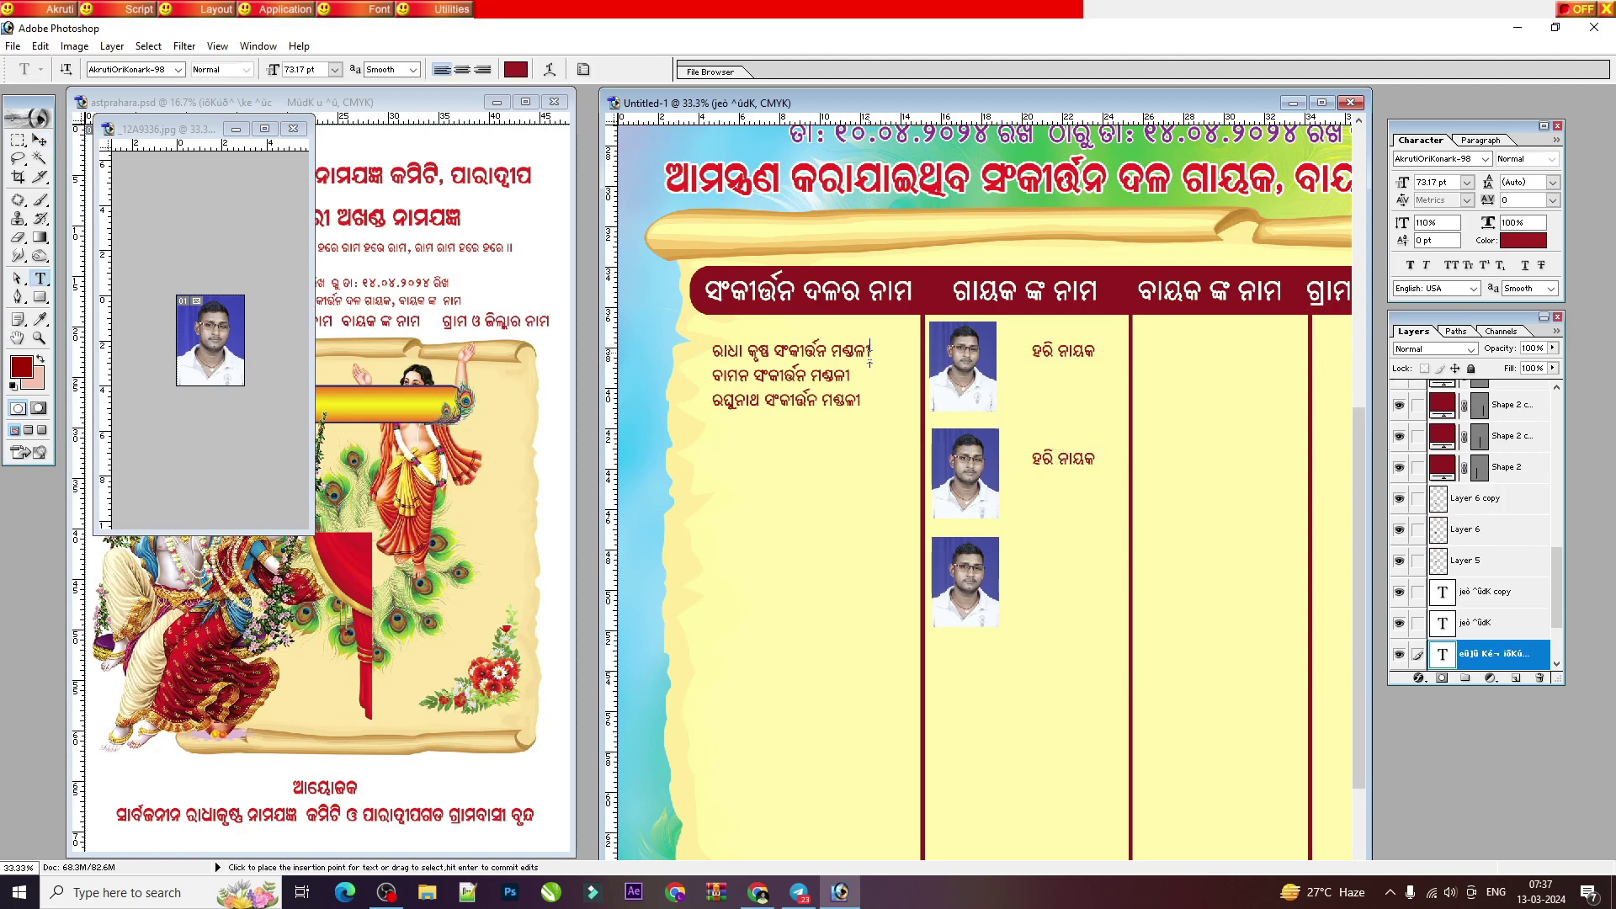
pyautogui.press('Return')
pyautogui.press('Return')
pyautogui.press('Return')
pyautogui.press('Return')
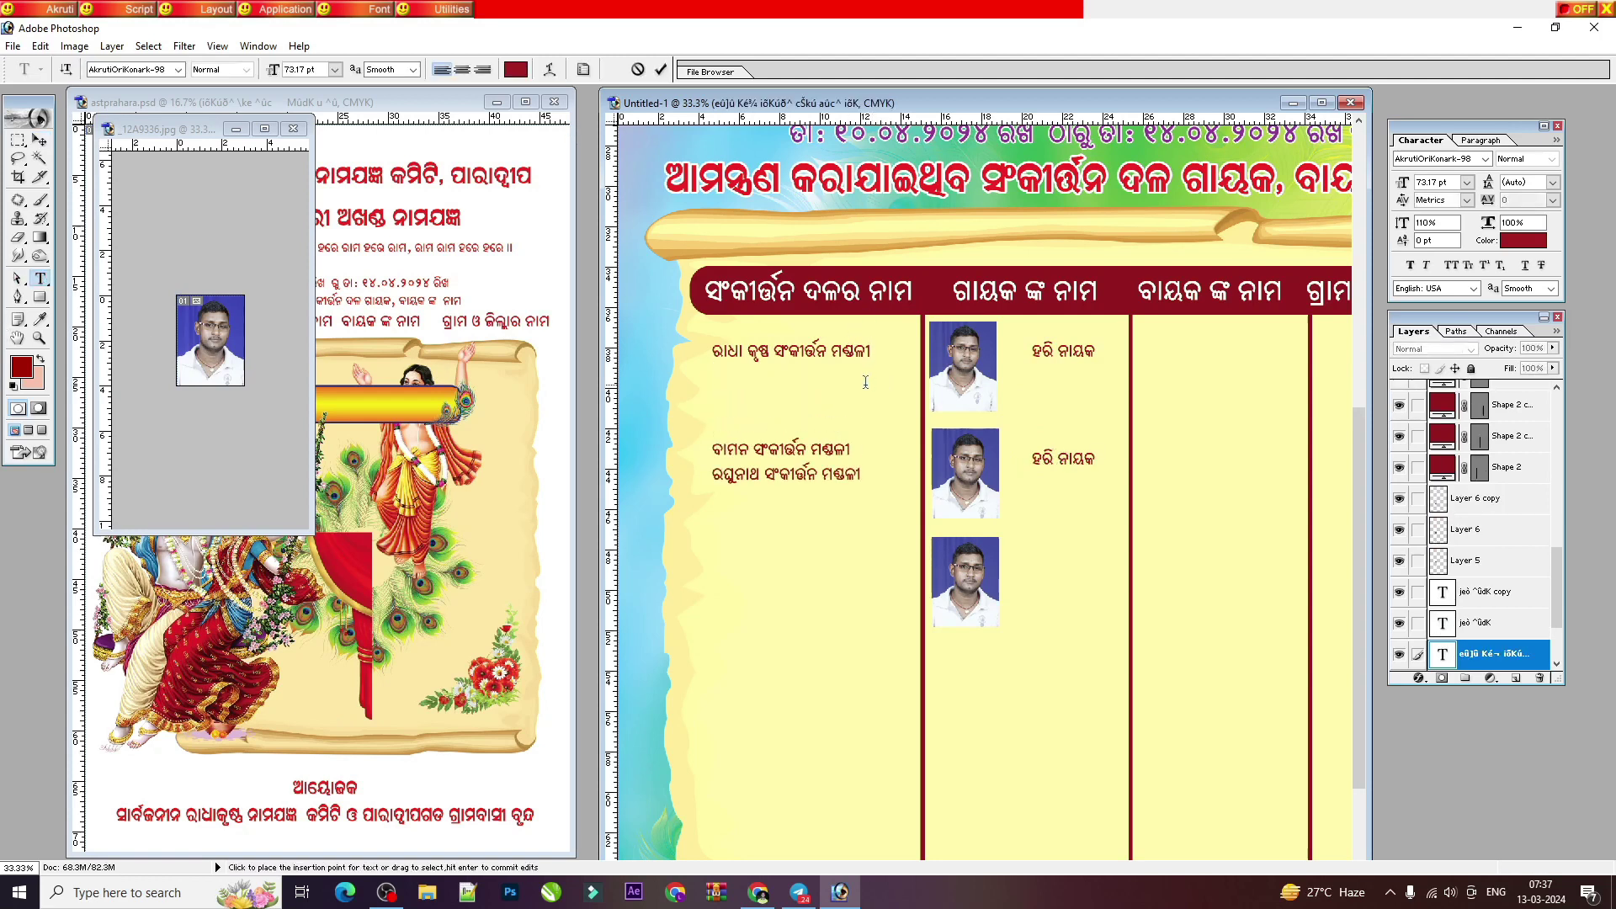
pyautogui.press('Return')
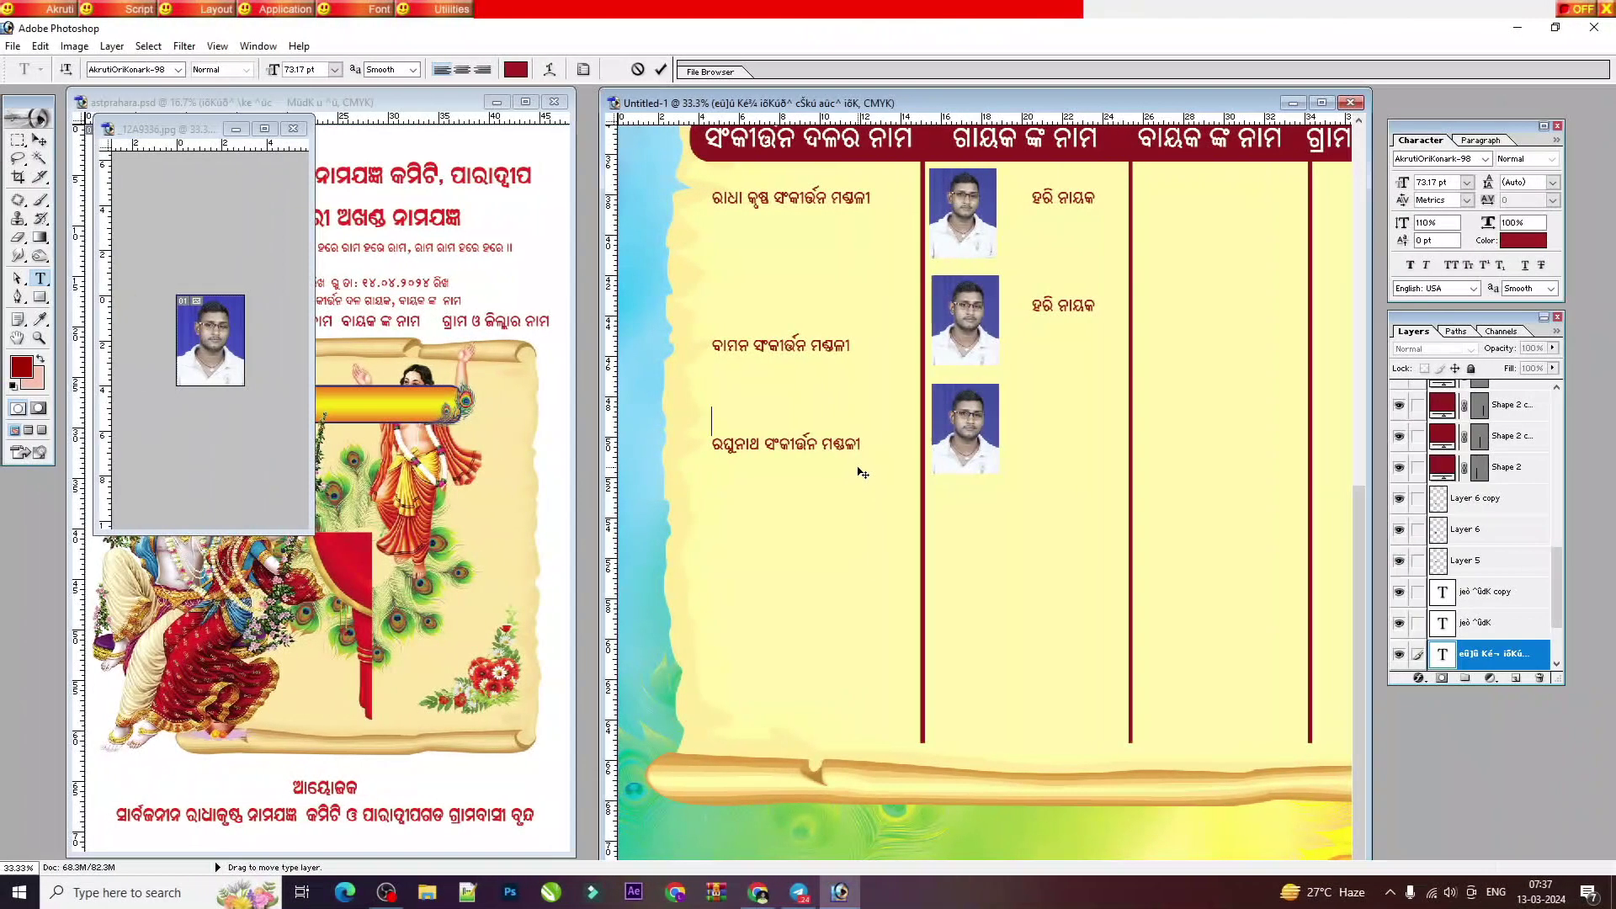
pyautogui.hotkey('ctrl', '-')
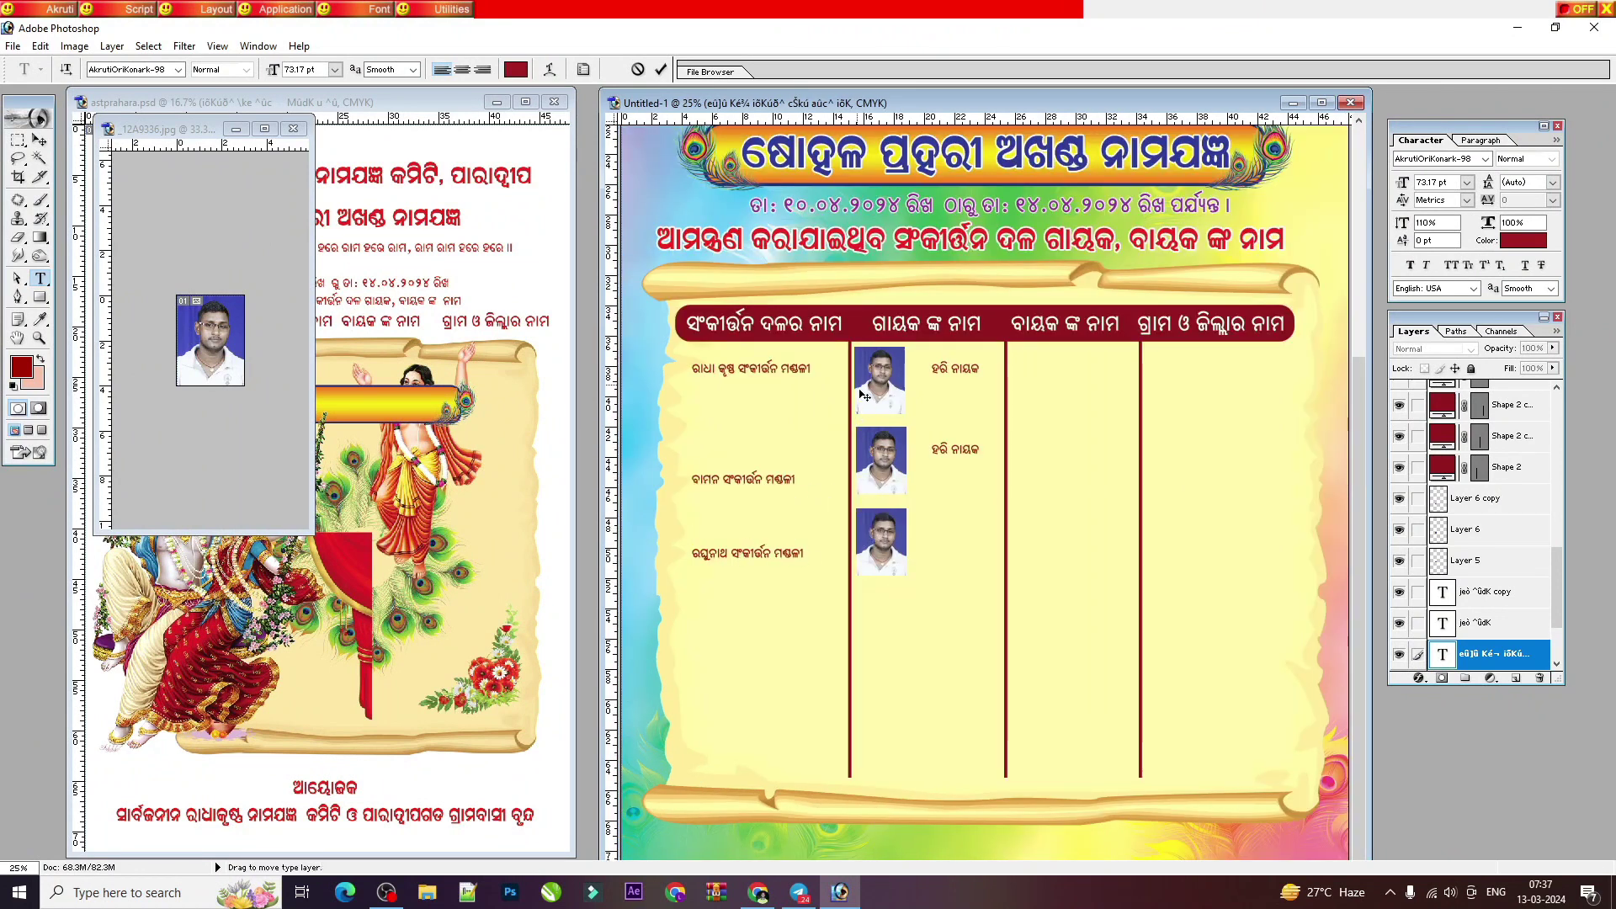
pyautogui.click(39, 140)
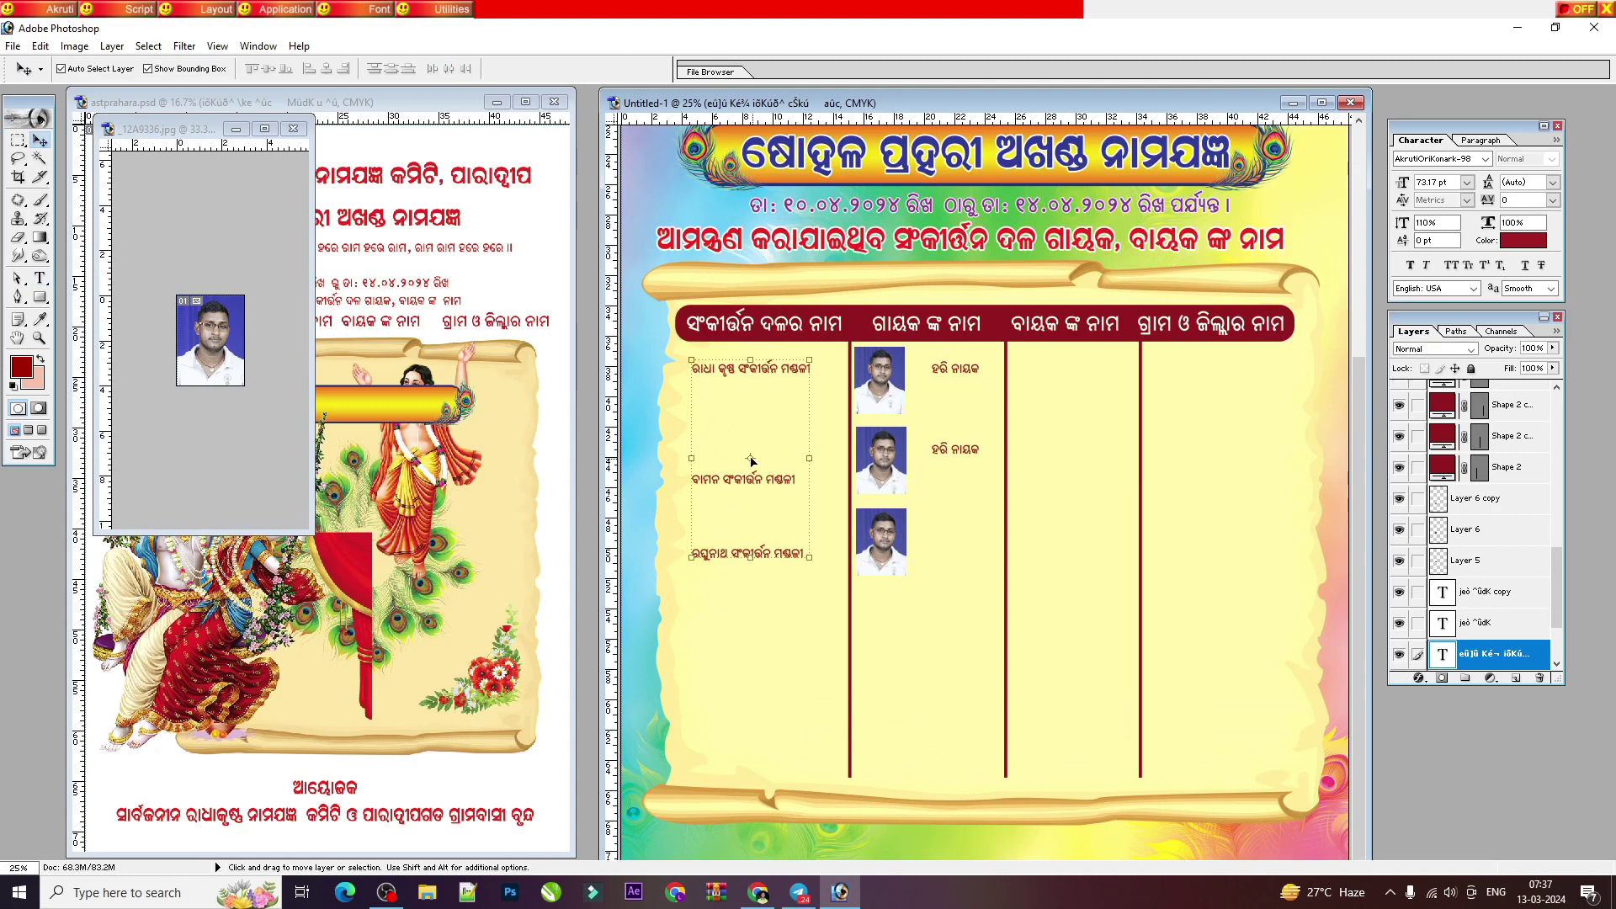
pyautogui.click(946, 454)
pyautogui.click(40, 278)
pyautogui.tripleClick(954, 449)
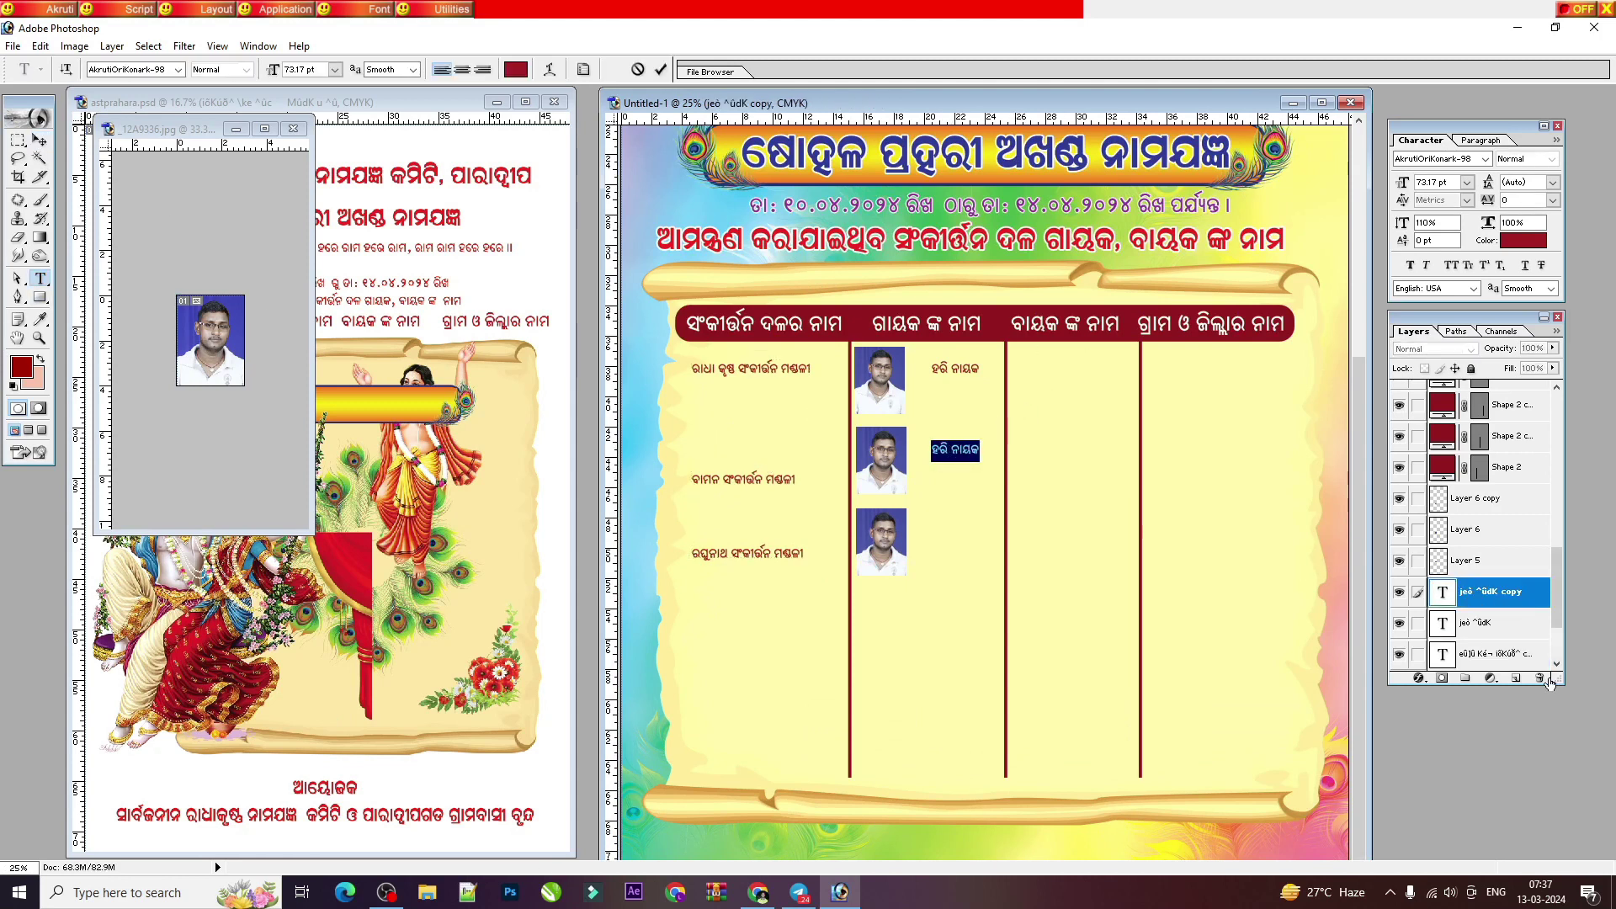
pyautogui.press('BackSpace')
pyautogui.click(660, 70)
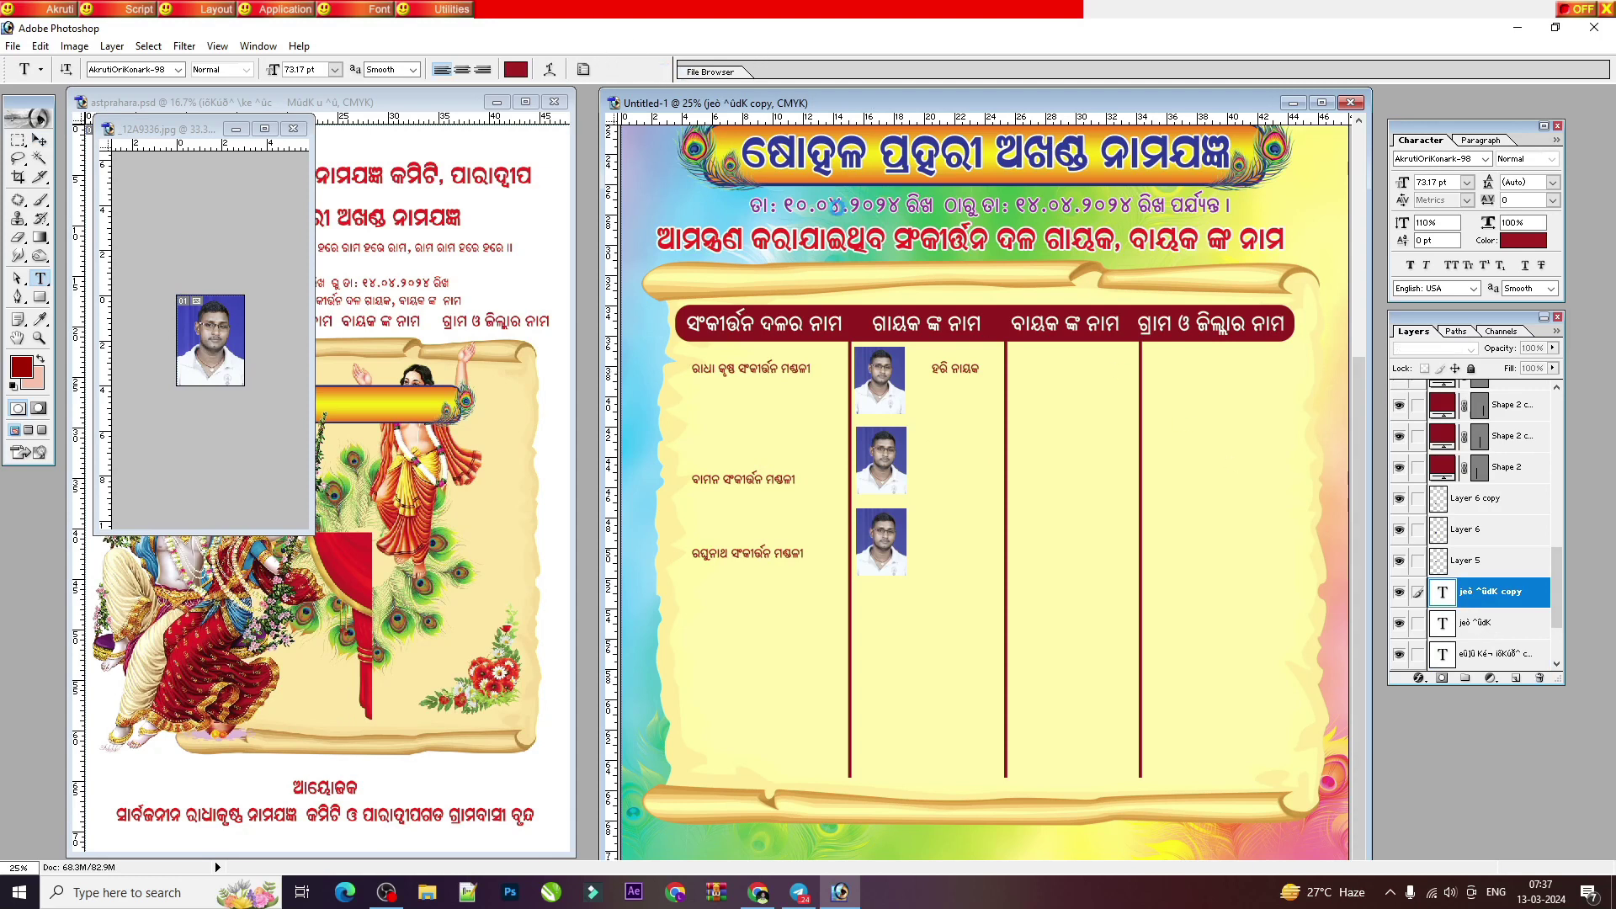
pyautogui.click(976, 373)
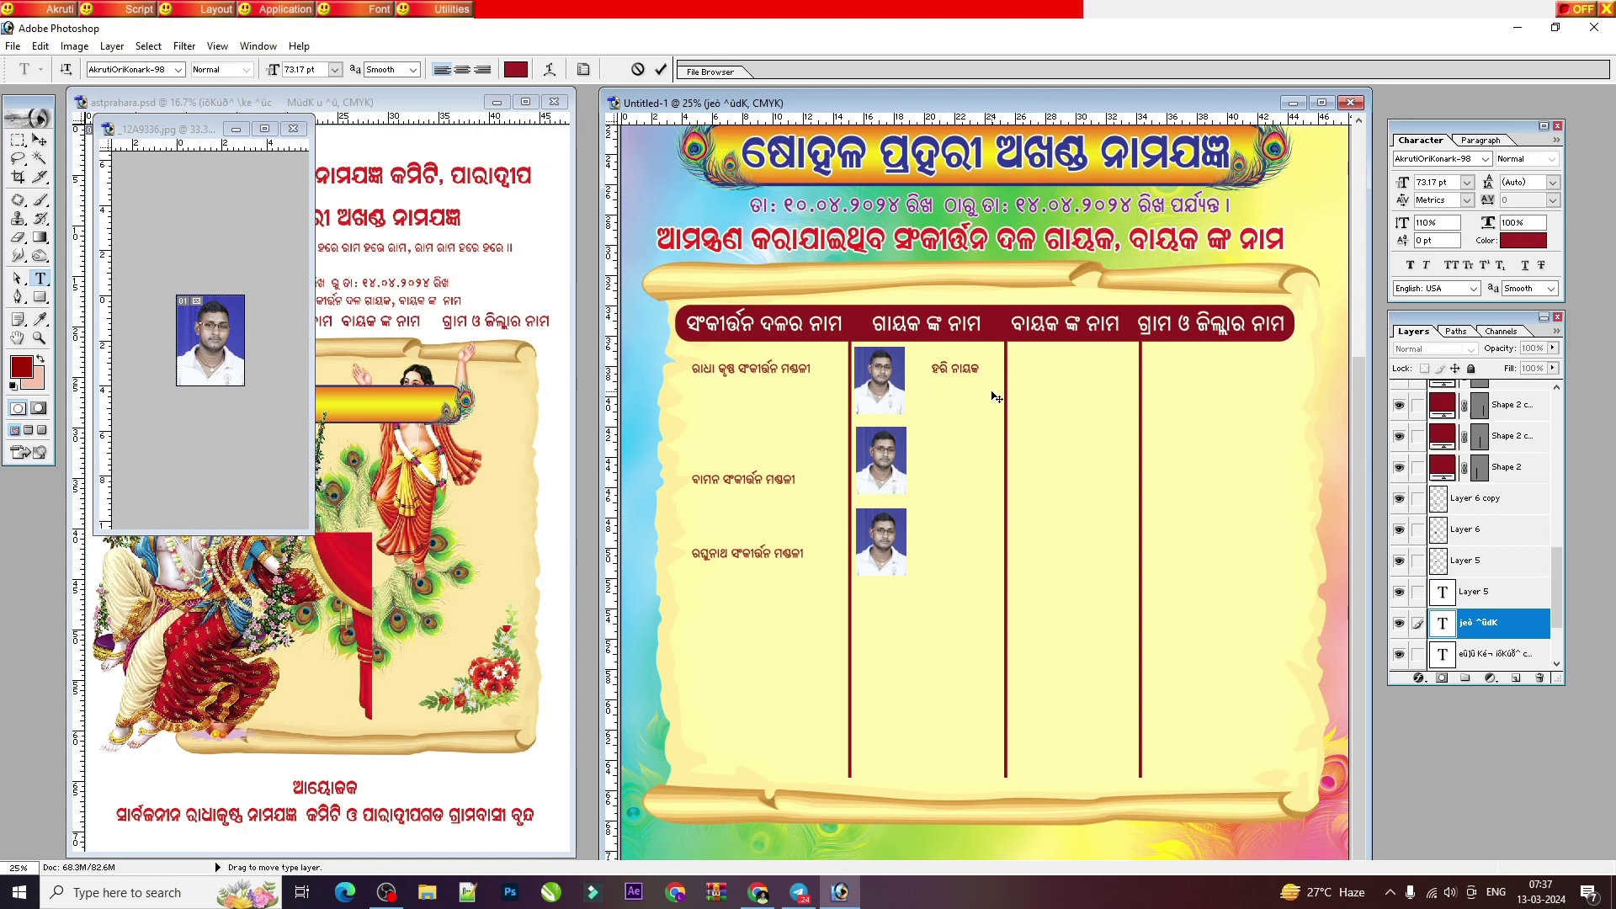
pyautogui.press('Return')
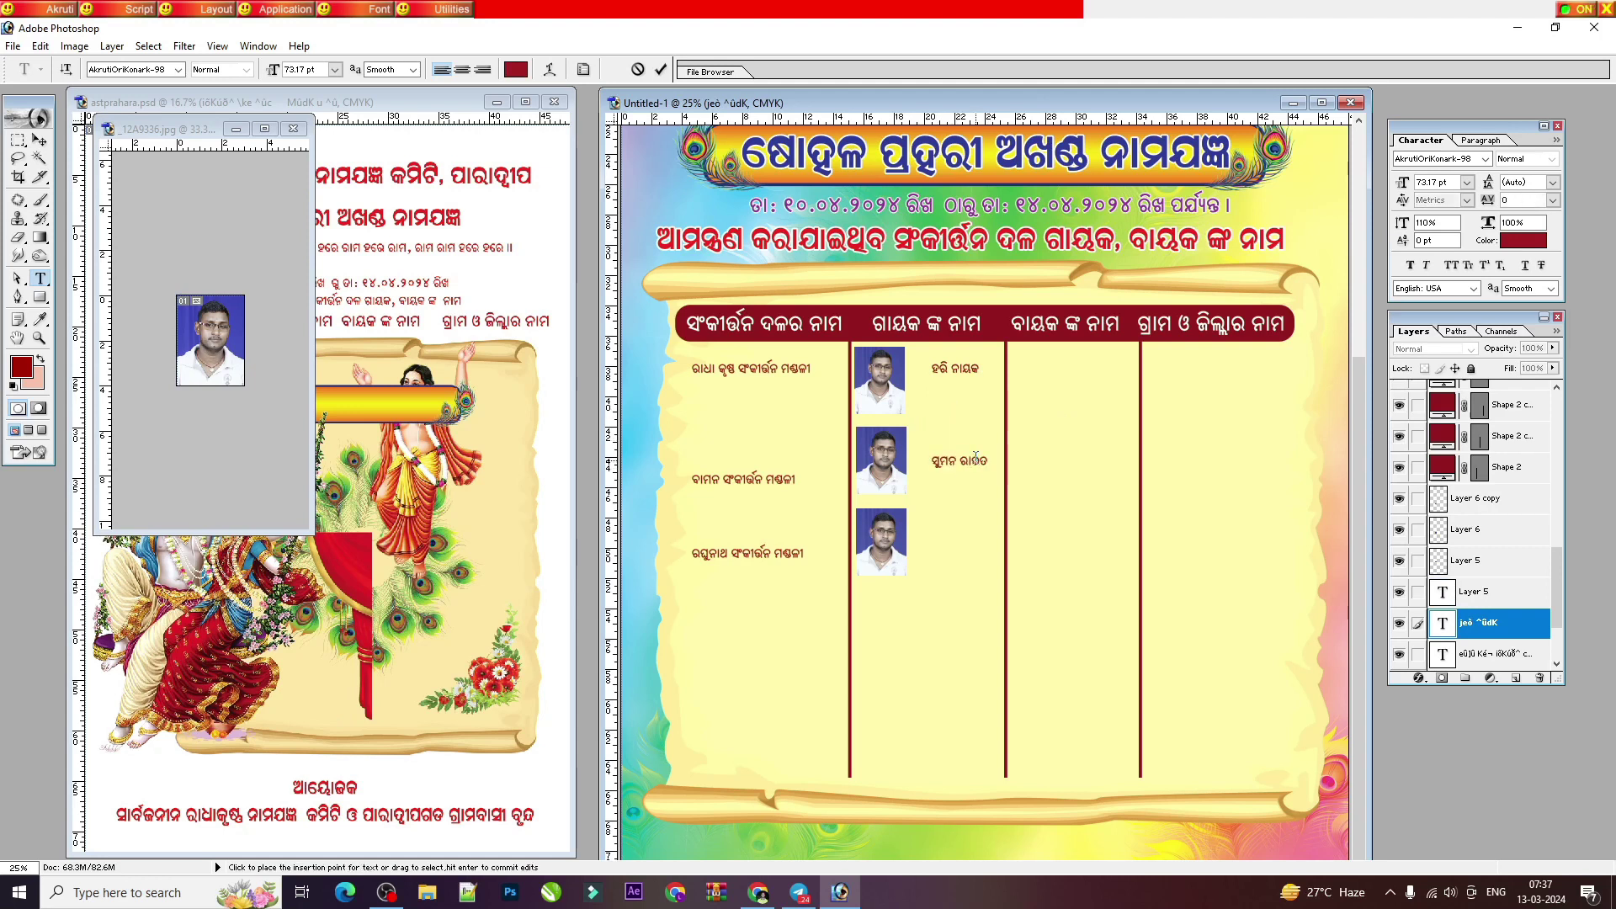
pyautogui.hotkey('ctrl', '+')
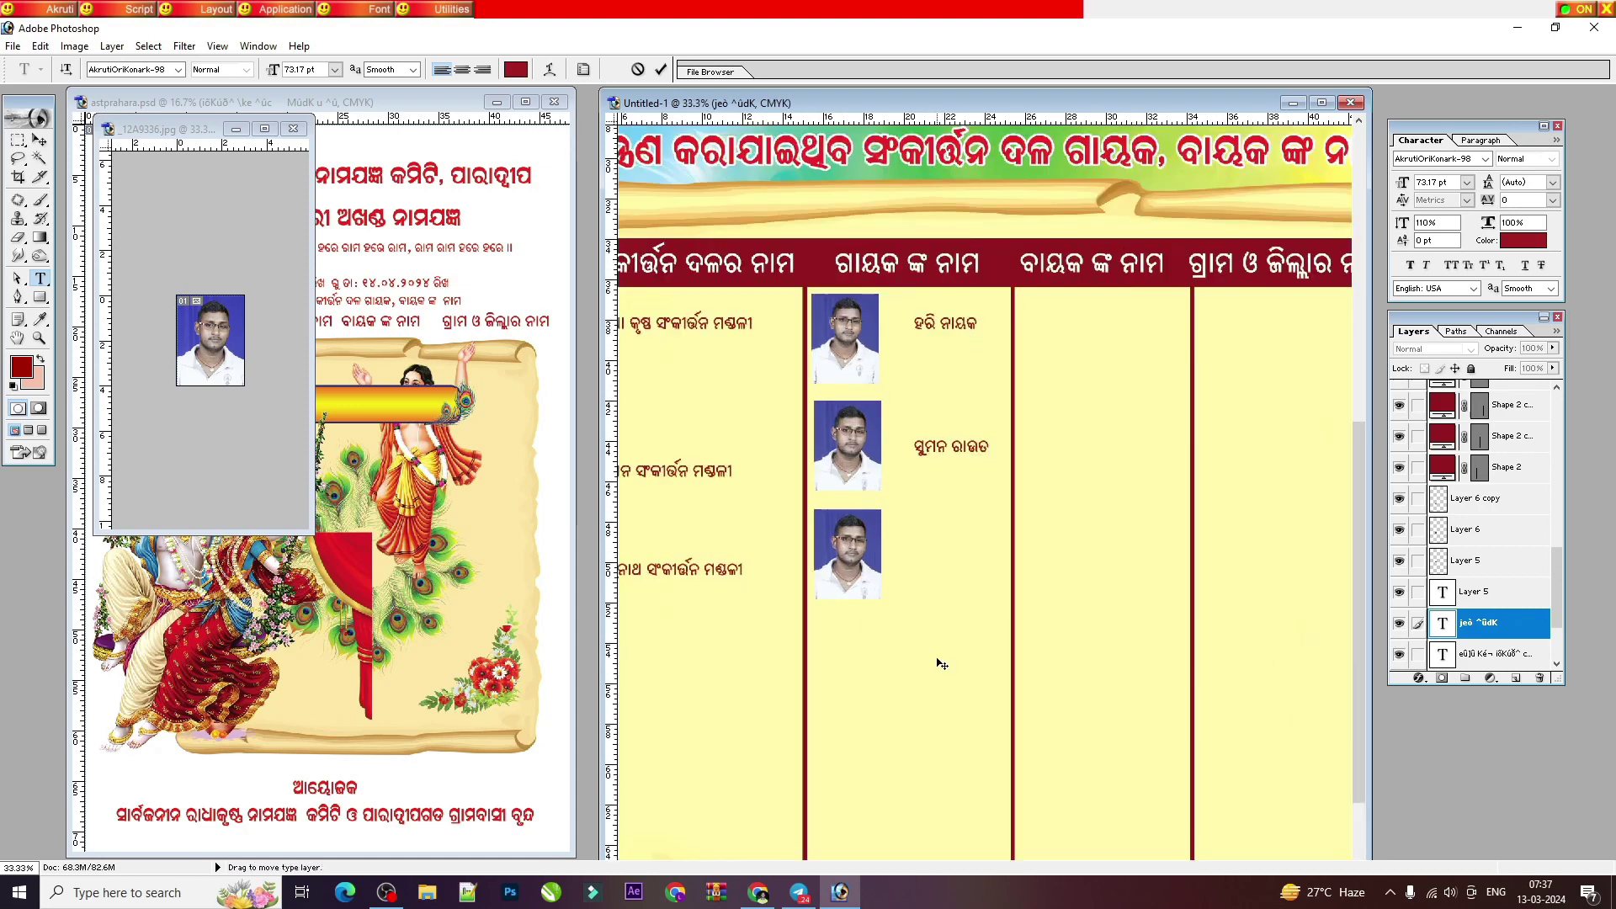
# Step: Commit the names, then try resizing the singer names block and cancel the transform
pyautogui.click(40, 140)
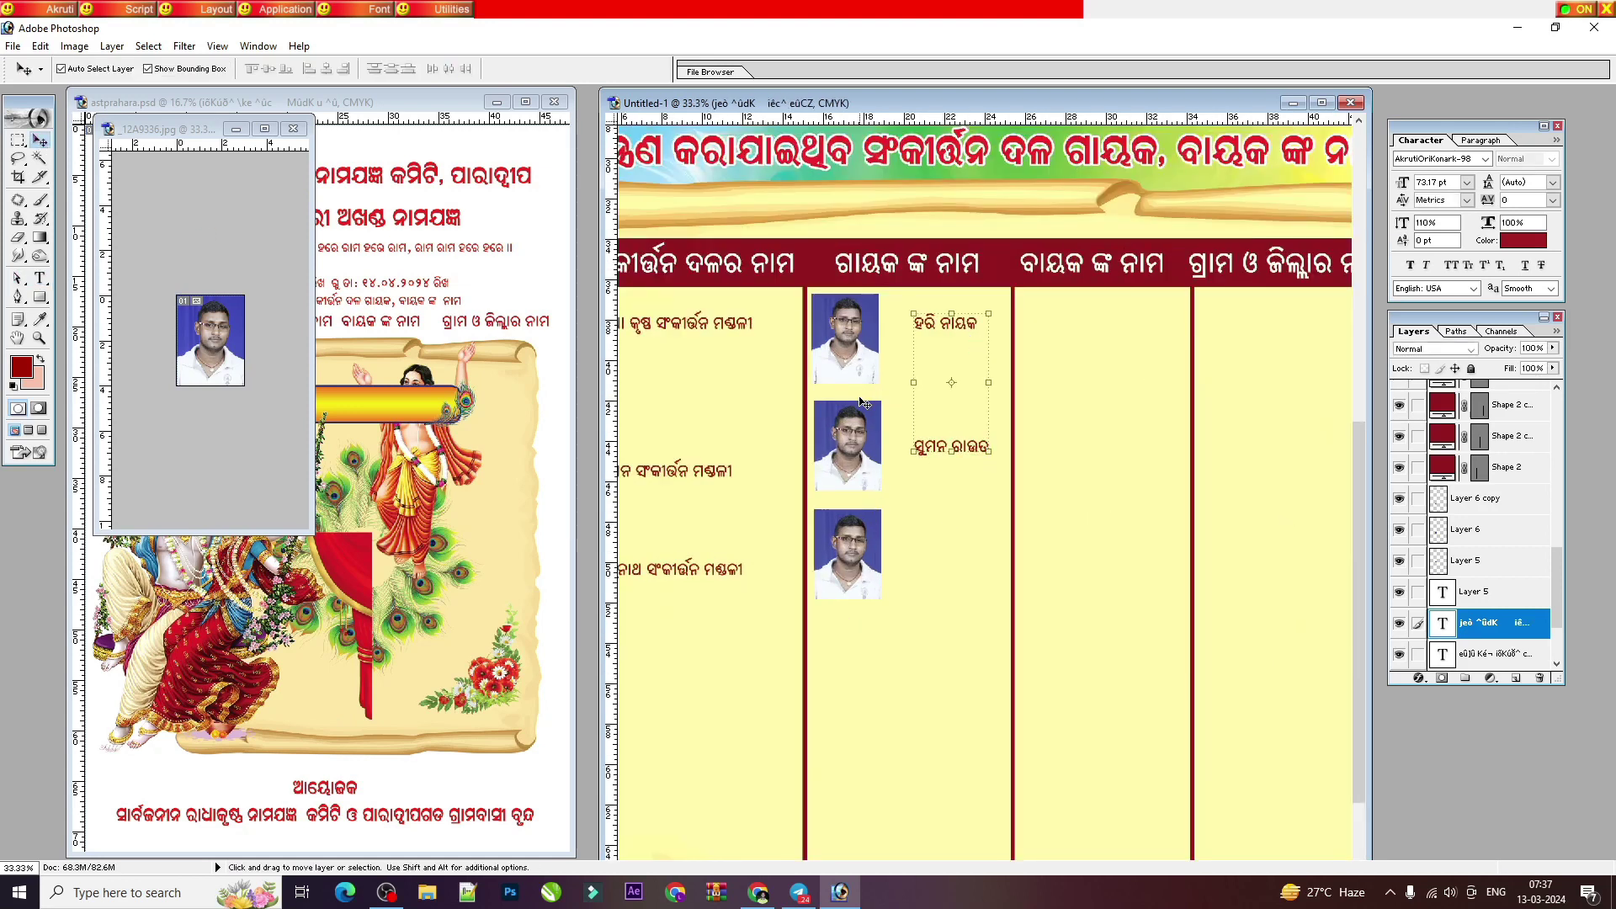
pyautogui.moveTo(853, 378); pyautogui.dragTo(970, 371)
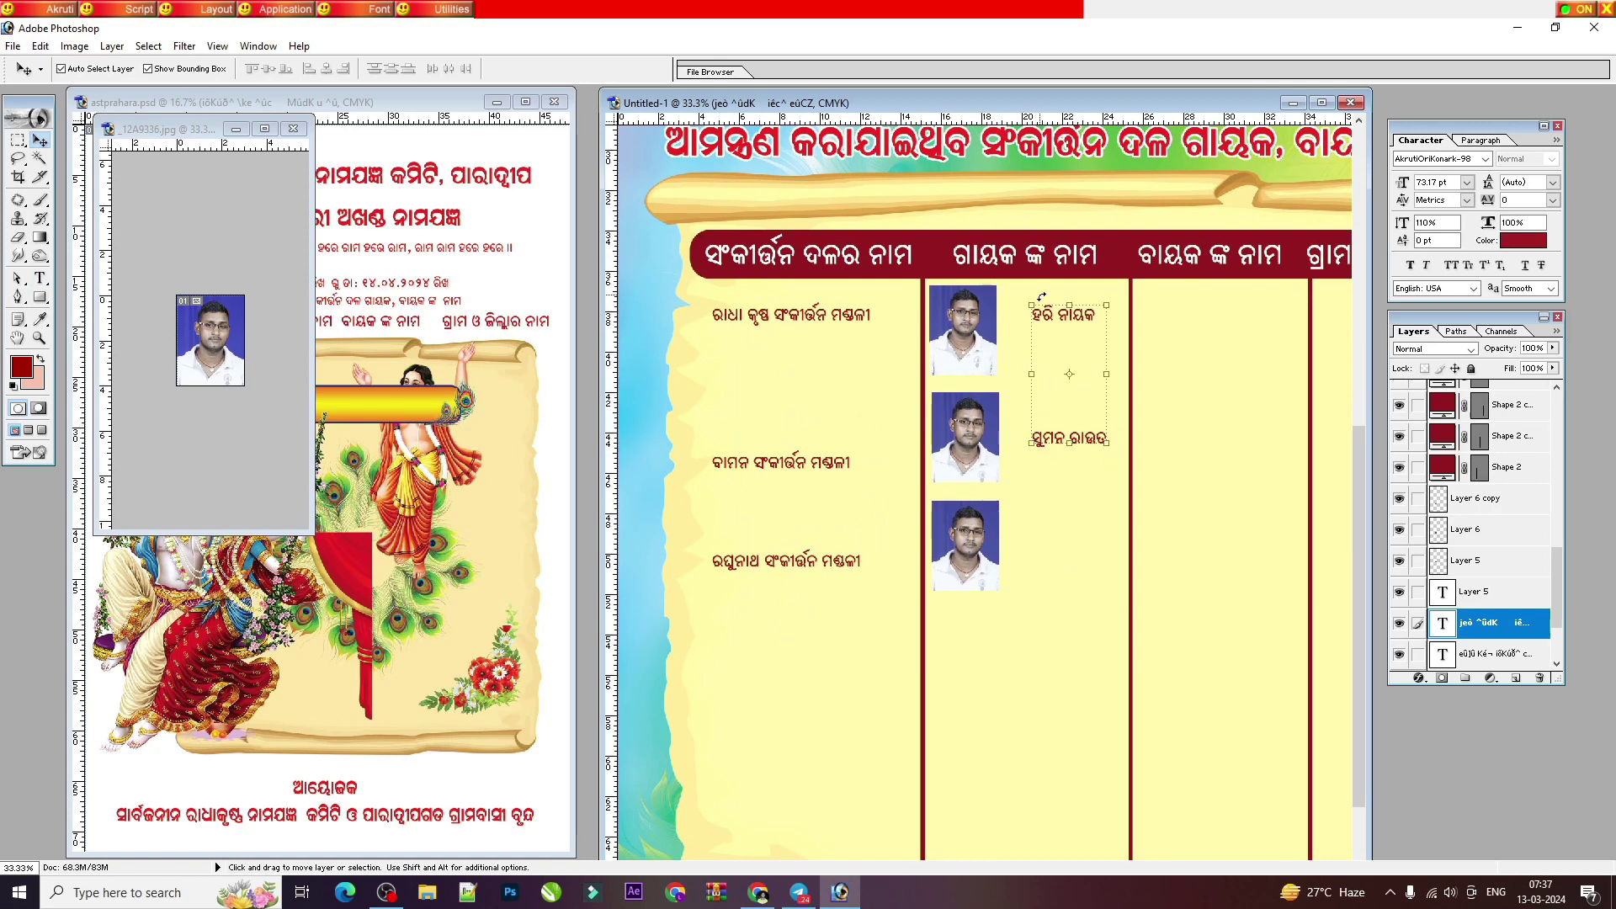
pyautogui.press('t')
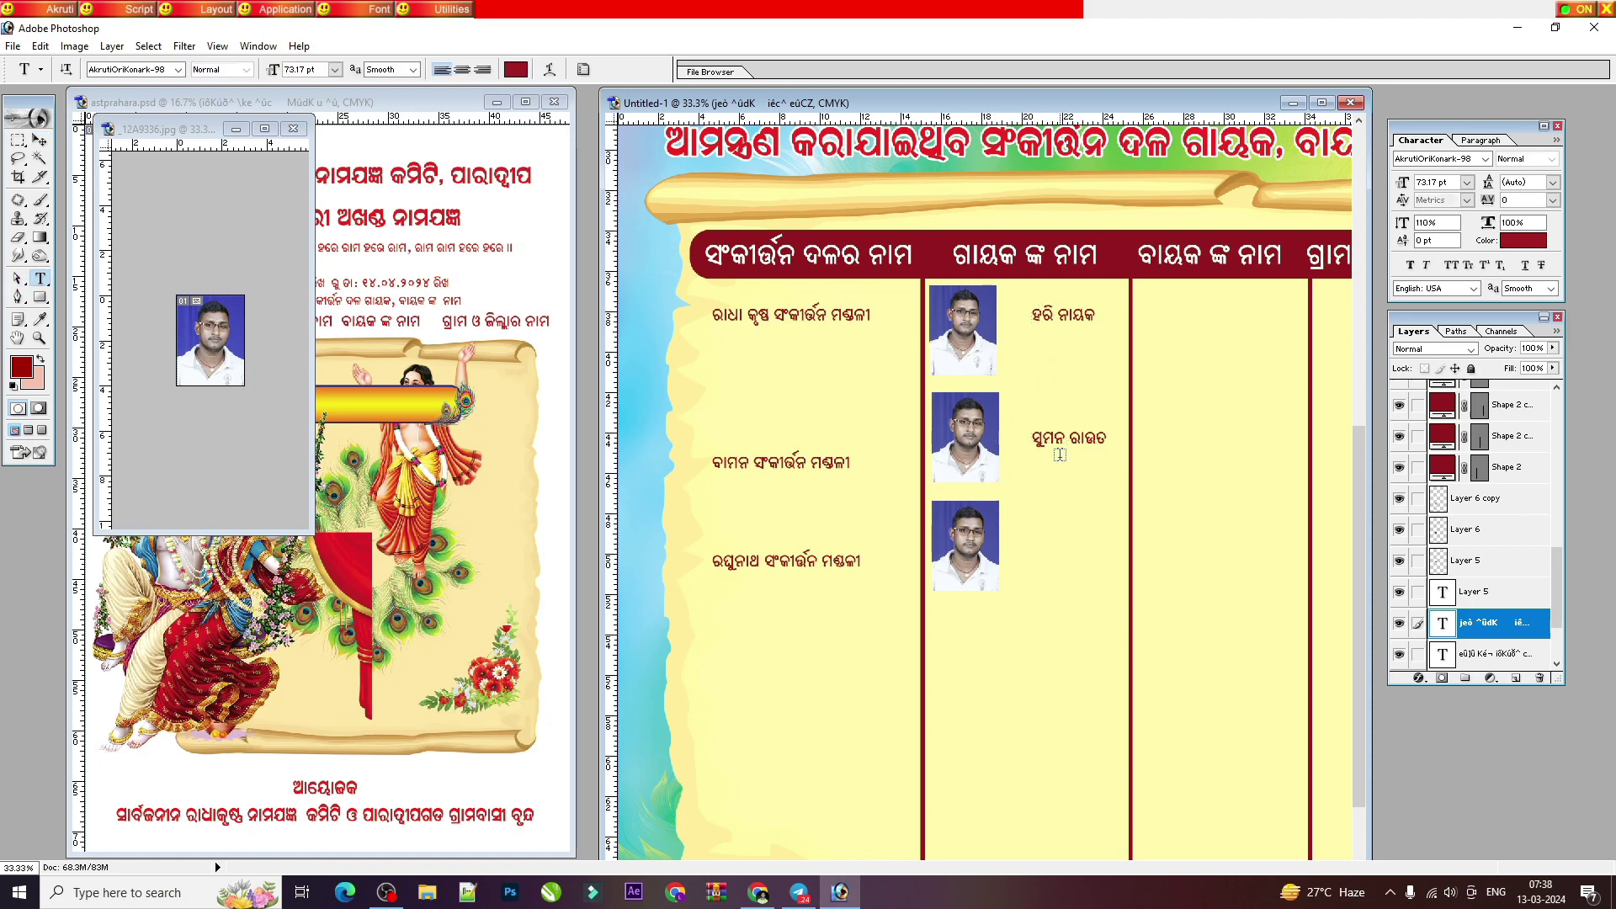
pyautogui.click(40, 143)
pyautogui.moveTo(1025, 447); pyautogui.dragTo(1053, 405)
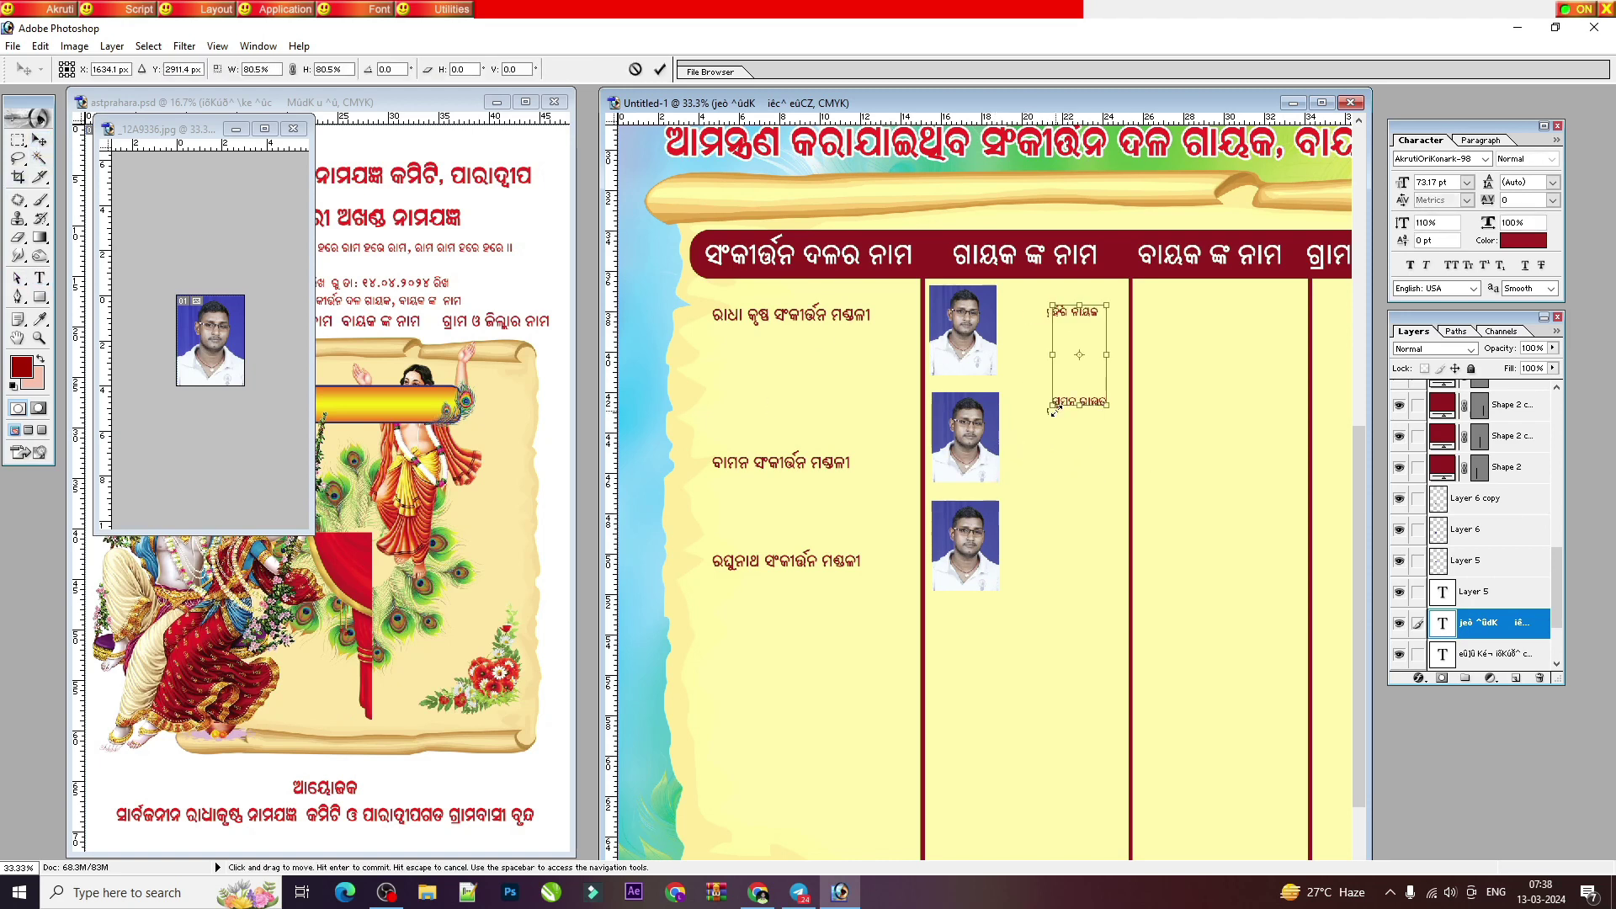
pyautogui.click(636, 69)
# Step: Set all the singer names text to 100 pt, after first trying 120 pt
pyautogui.click(40, 278)
pyautogui.click(1115, 318)
pyautogui.hotkey('ctrl', 'a')
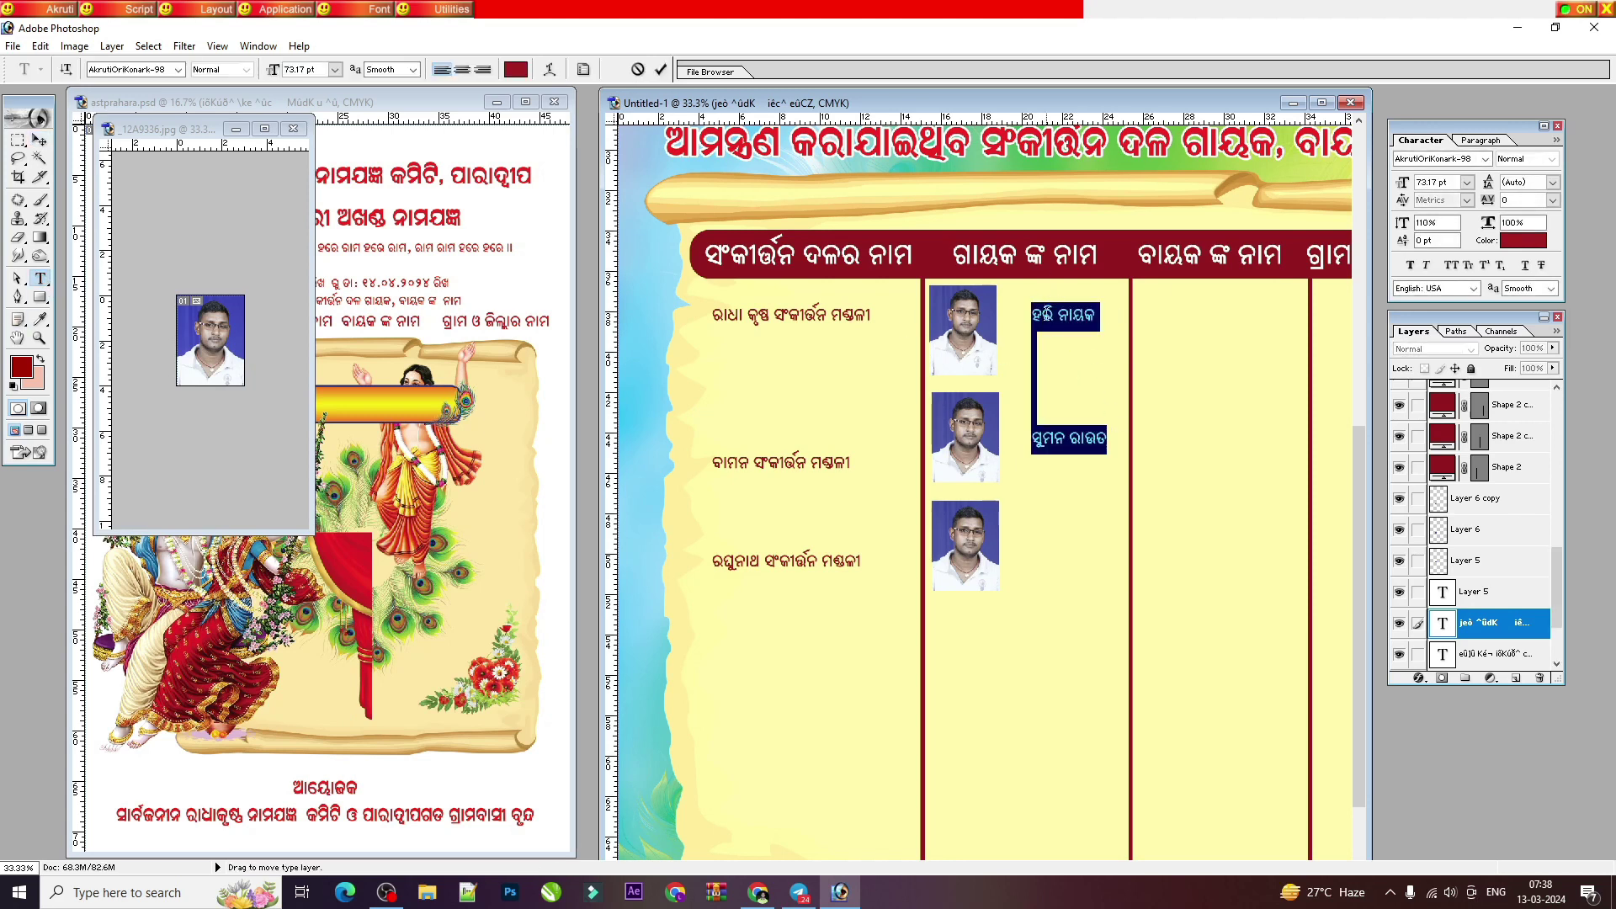
pyautogui.click(1321, 102)
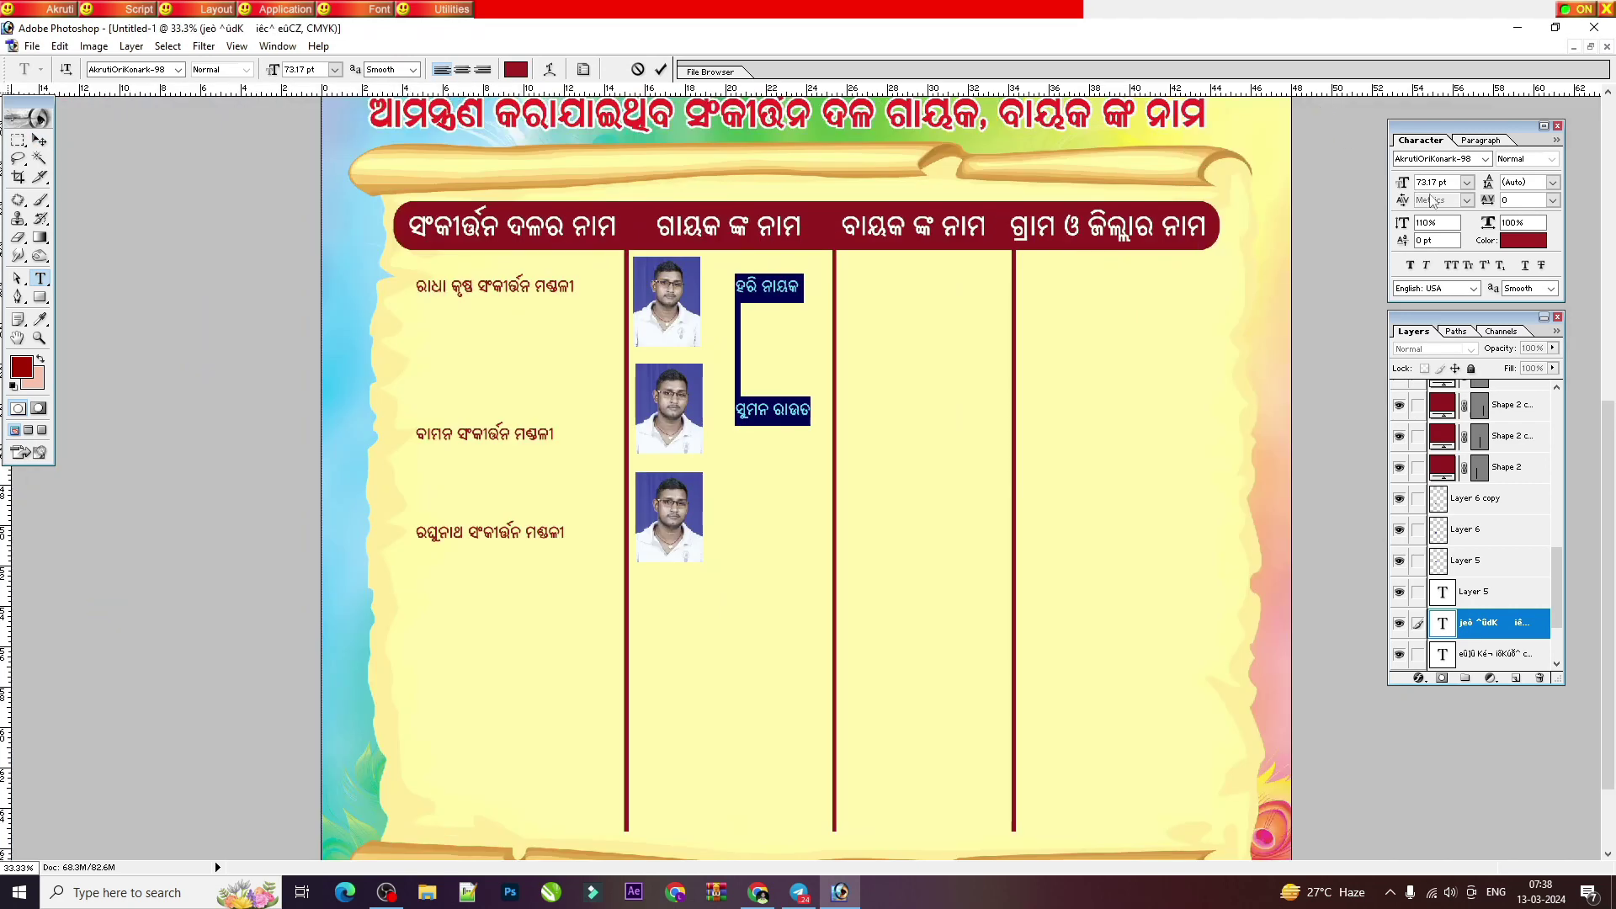
pyautogui.click(1438, 182)
pyautogui.write('120')
pyautogui.press('Return')
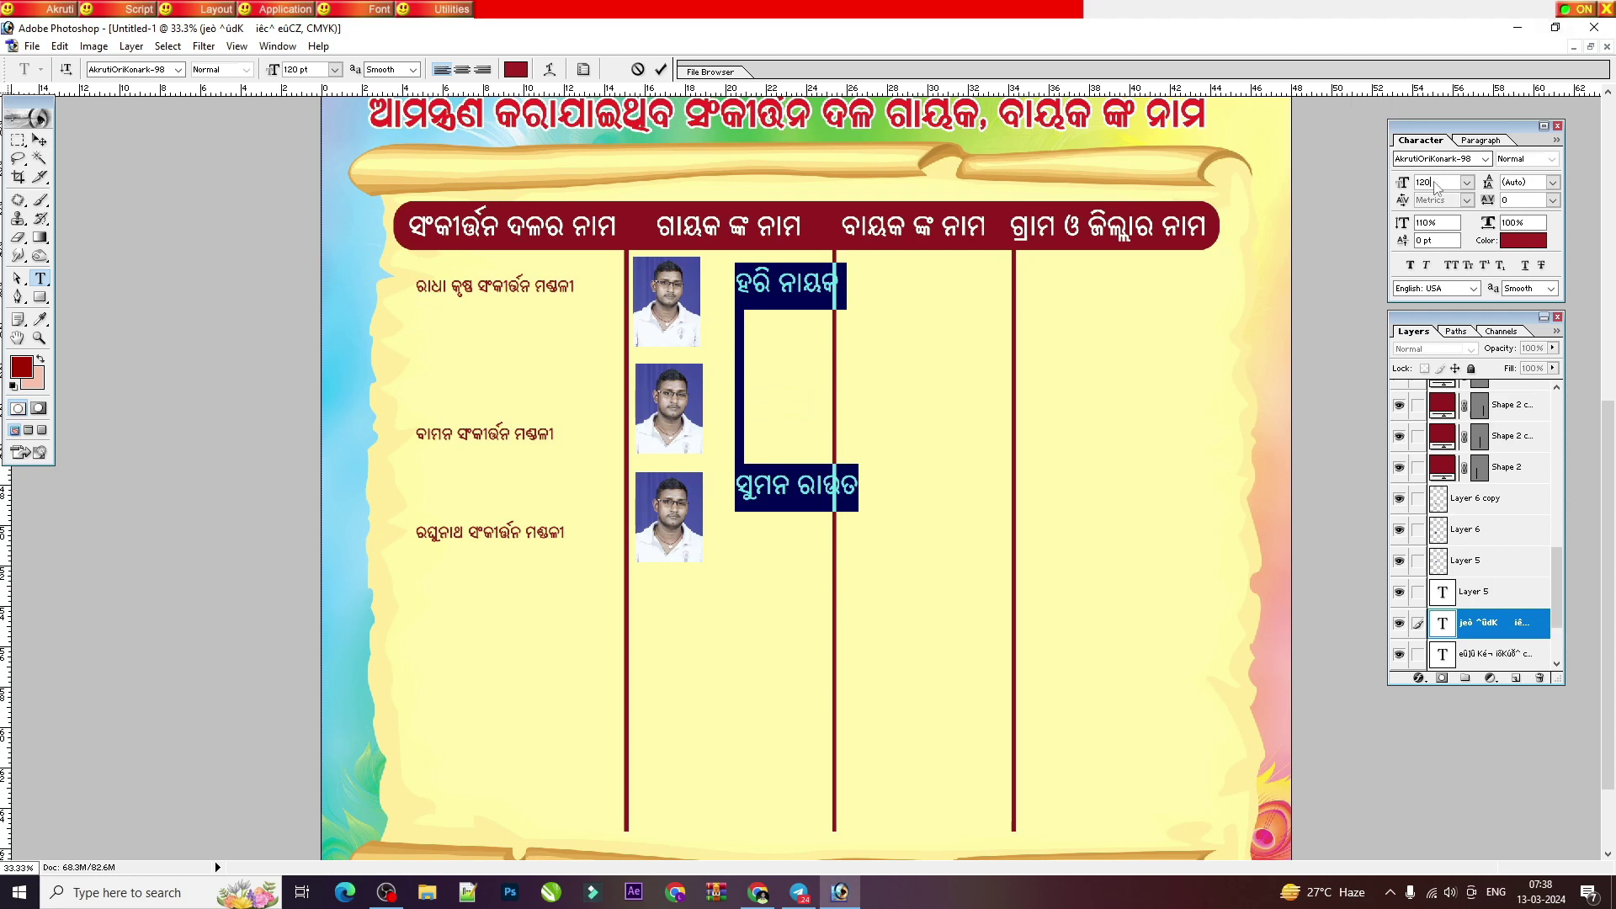
pyautogui.hotkey('ctrl', 'h')
pyautogui.write('10')
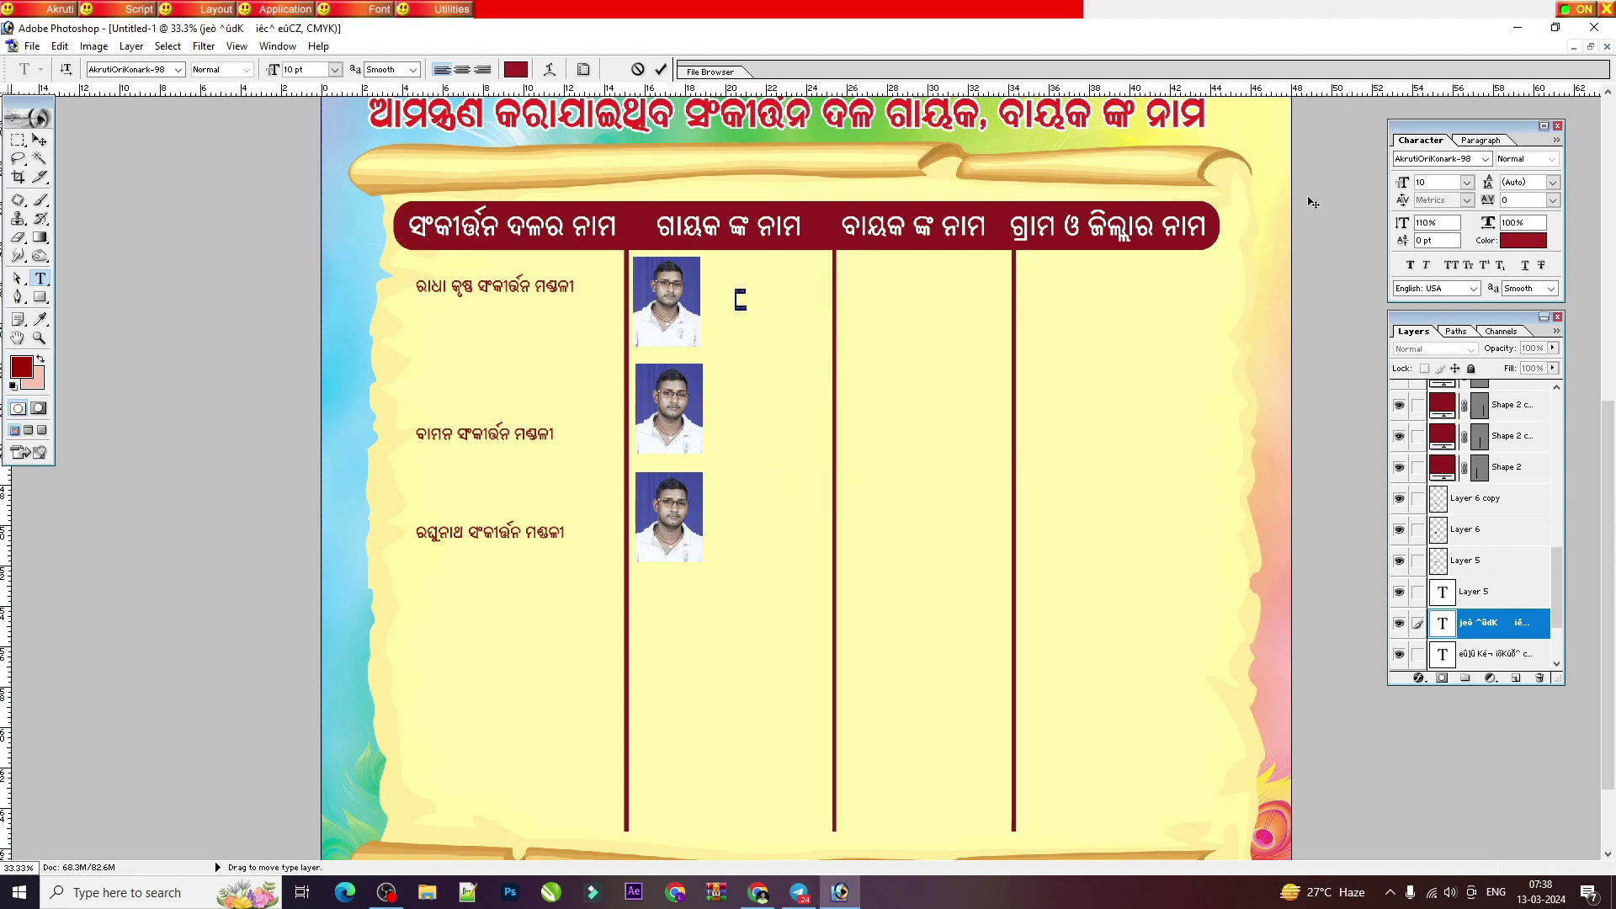
pyautogui.write('0')
pyautogui.press('Return')
pyautogui.click(40, 140)
# Step: Nudge the singer names left; try the group names at 110 pt, then undo it
pyautogui.moveTo(746, 360); pyautogui.dragTo(729, 360)
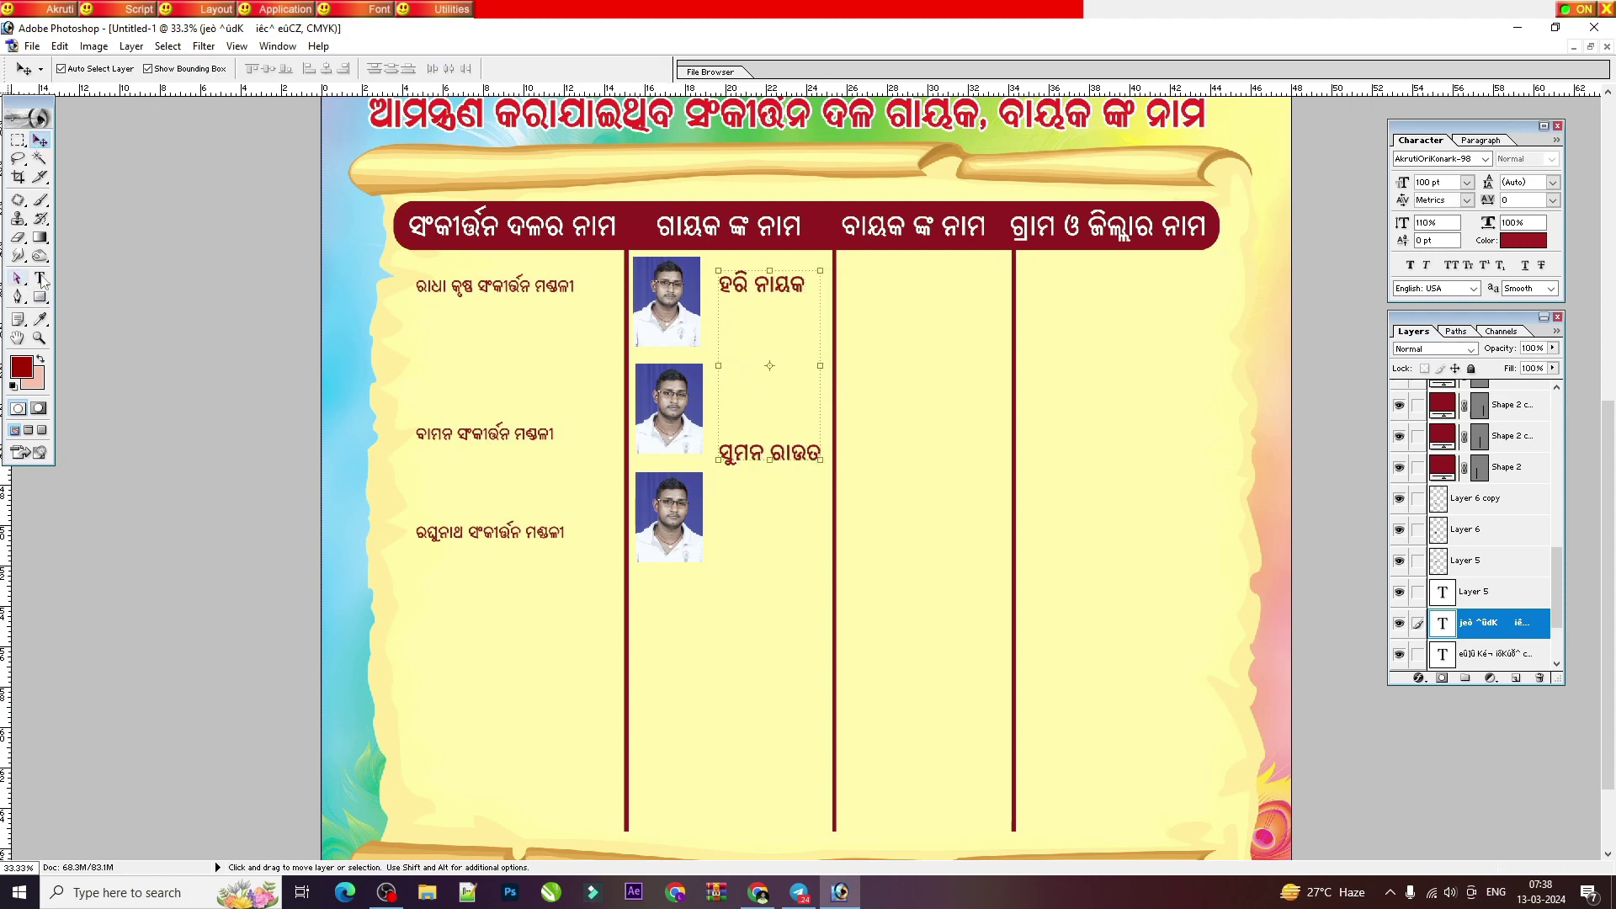
pyautogui.click(39, 277)
pyautogui.doubleClick(1441, 654)
pyautogui.doubleClick(1440, 183)
pyautogui.write('110')
pyautogui.press('Return')
pyautogui.click(39, 139)
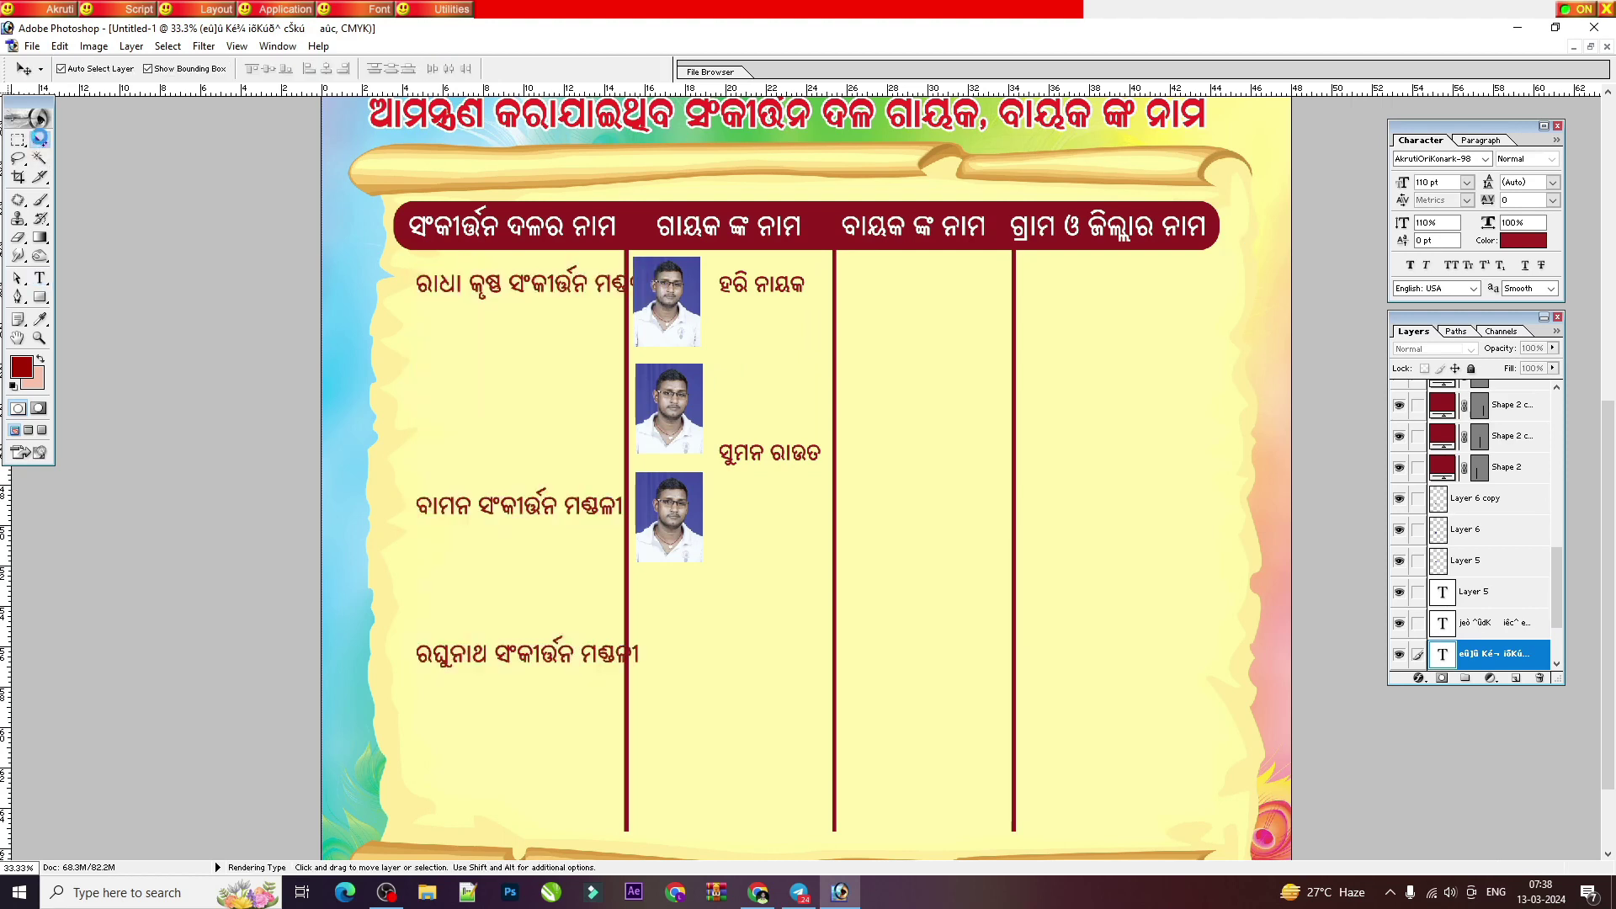
pyautogui.moveTo(590, 350); pyautogui.dragTo(552, 350)
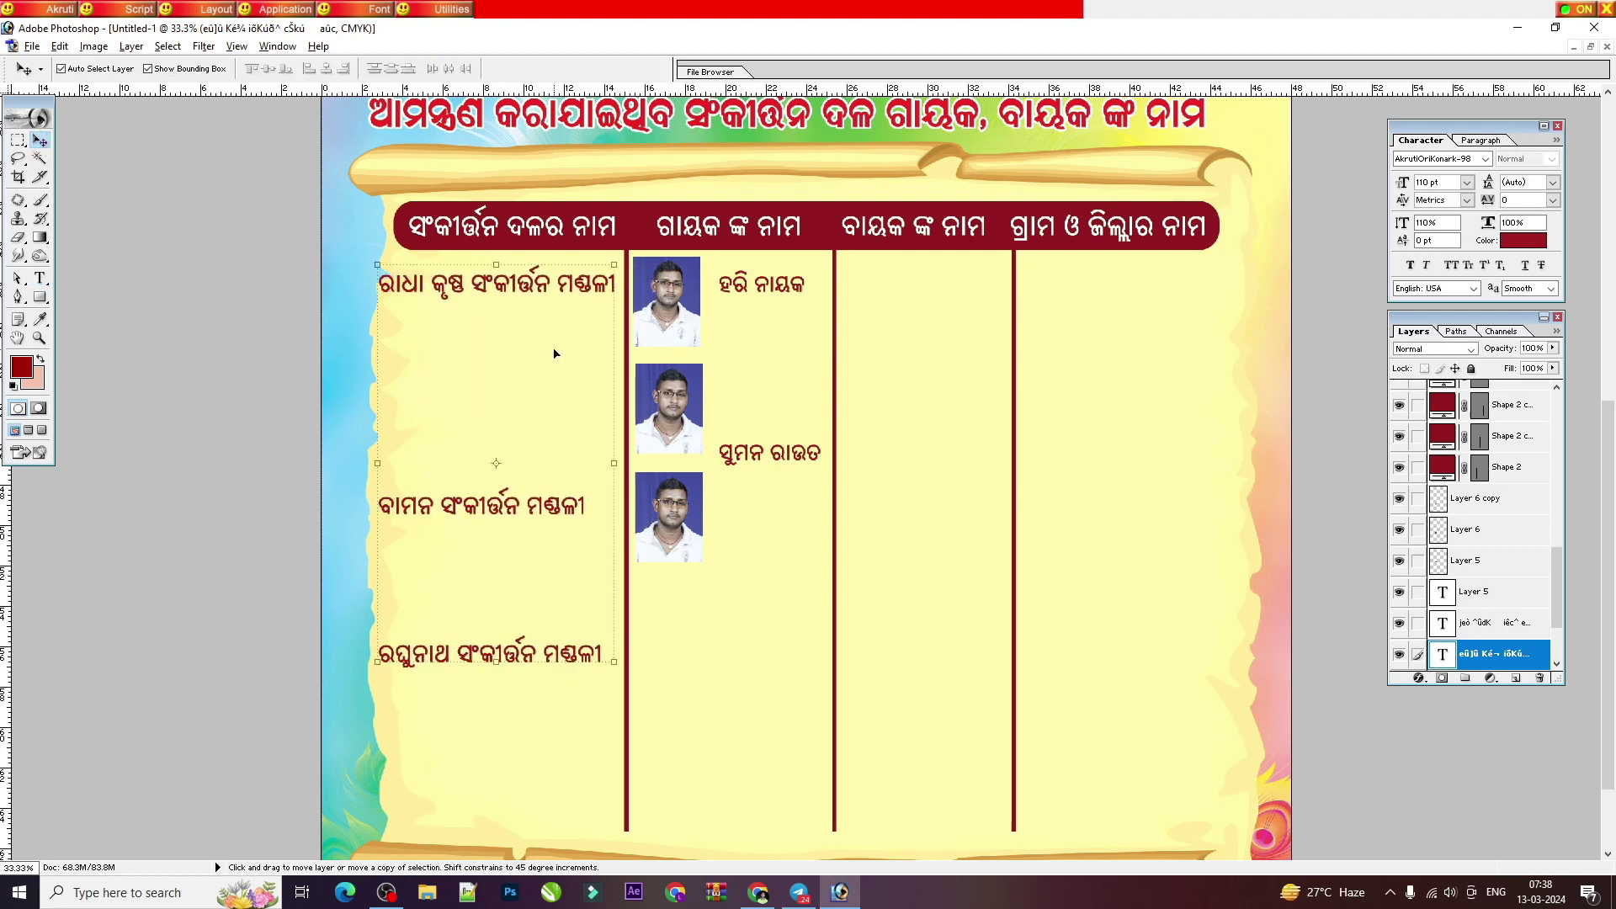
pyautogui.hotkey('ctrl', 'alt', 'z')
pyautogui.hotkey('ctrl', 'alt', 'z')
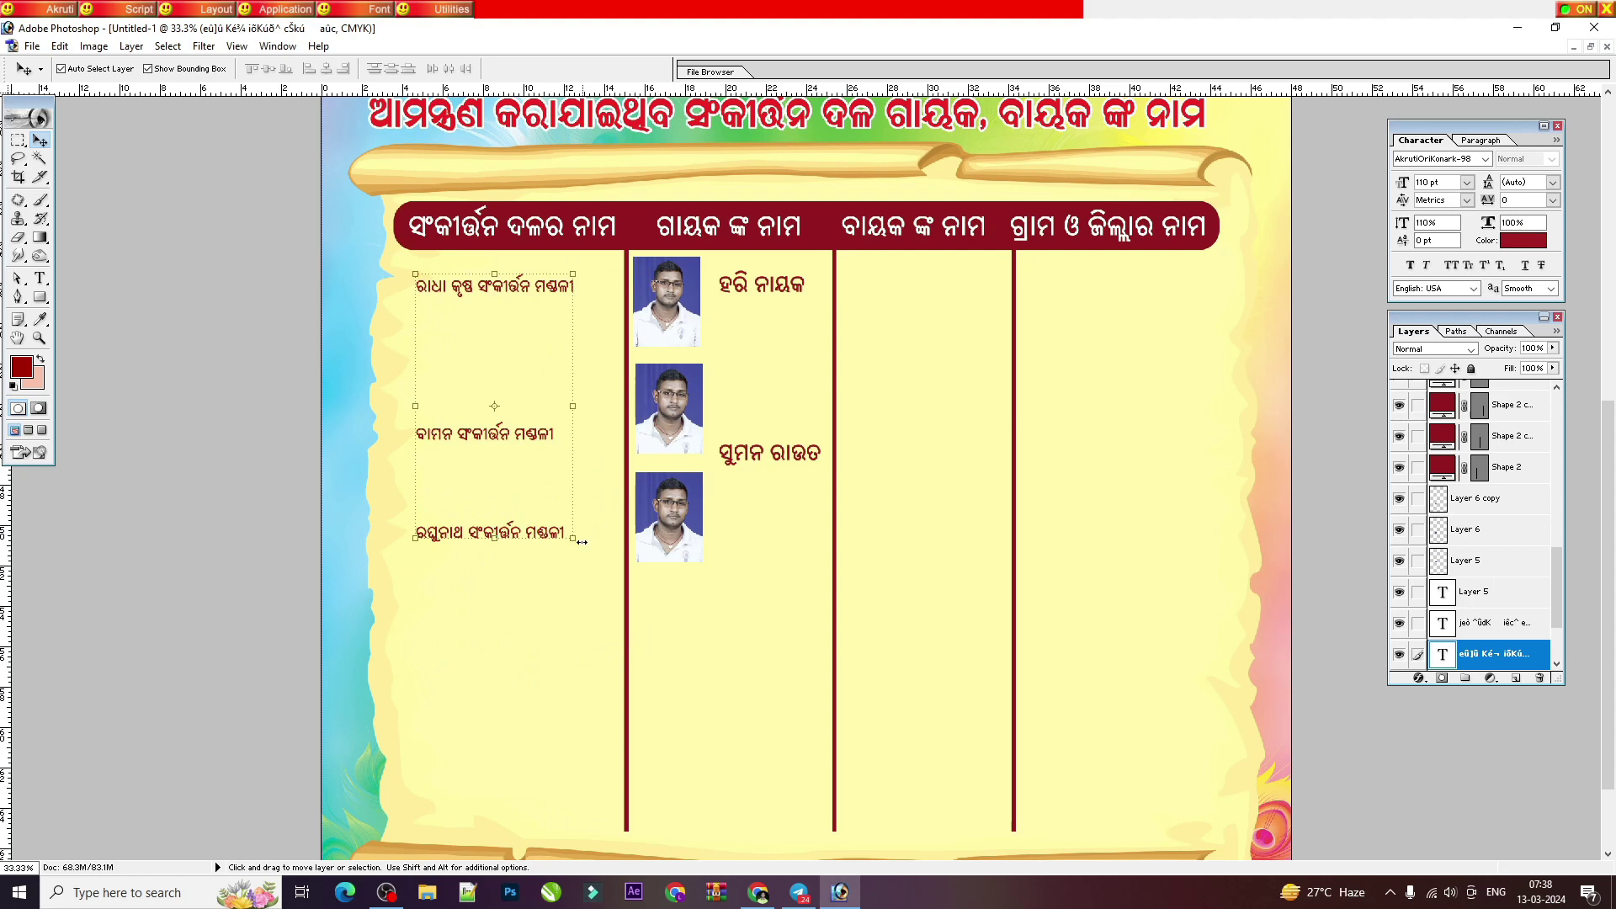
pyautogui.click(796, 457)
pyautogui.hotkey('ctrl', 'alt', 'z')
pyautogui.hotkey('ctrl', 'alt', 'z')
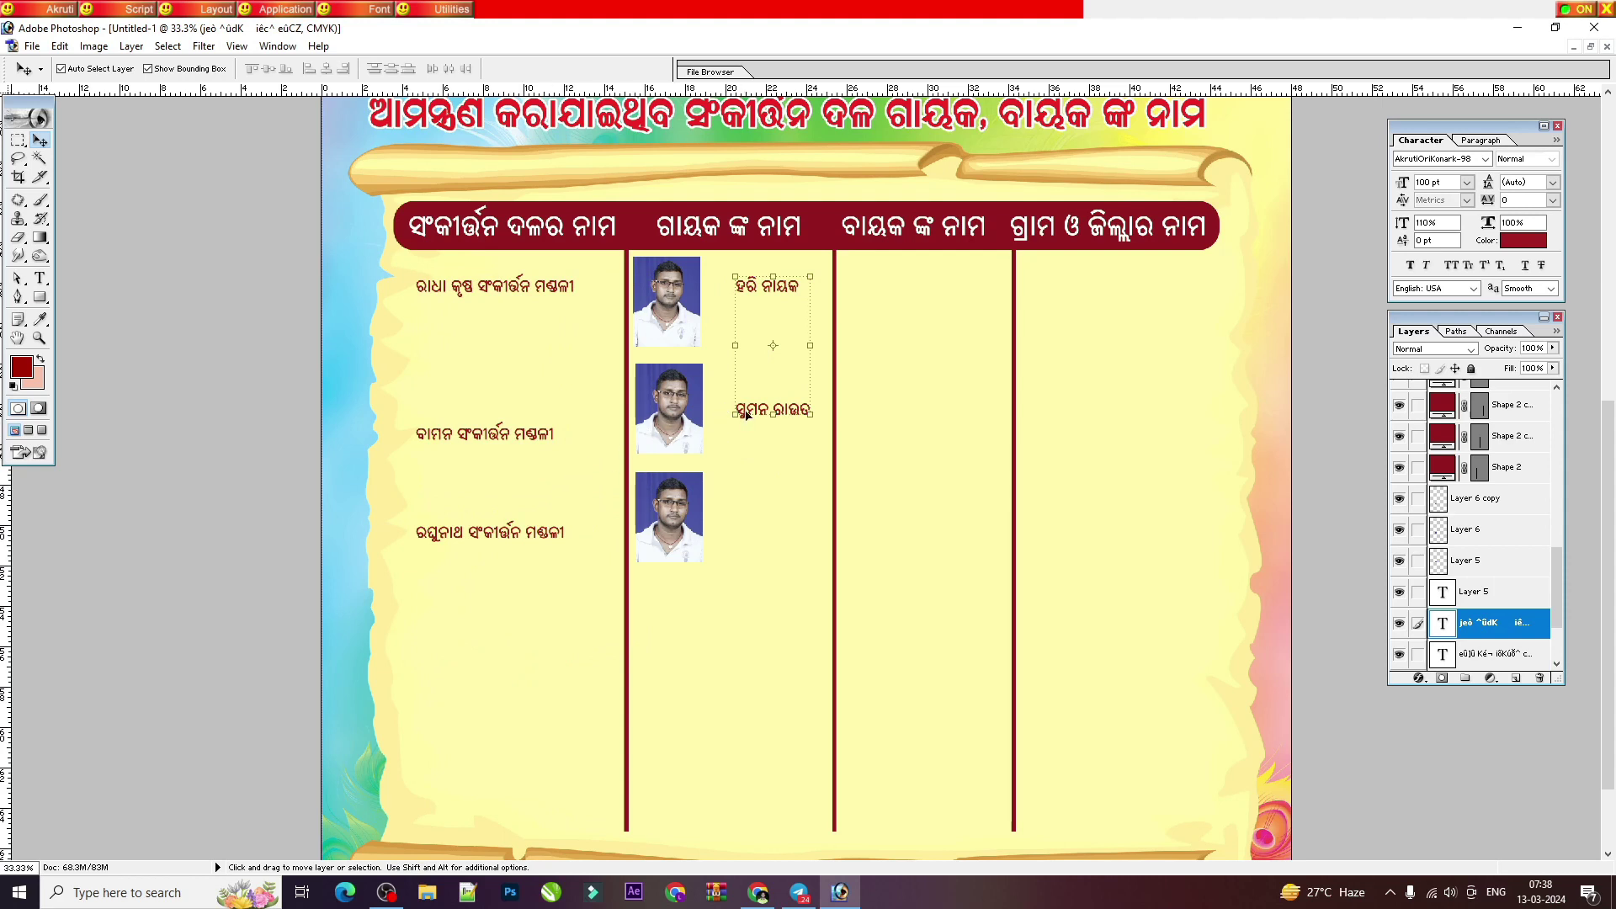
# Step: Copy the singer names and portraits into the ବାୟକ ଙ୍କ ନାମ column
pyautogui.moveTo(762, 412); pyautogui.dragTo(920, 416)
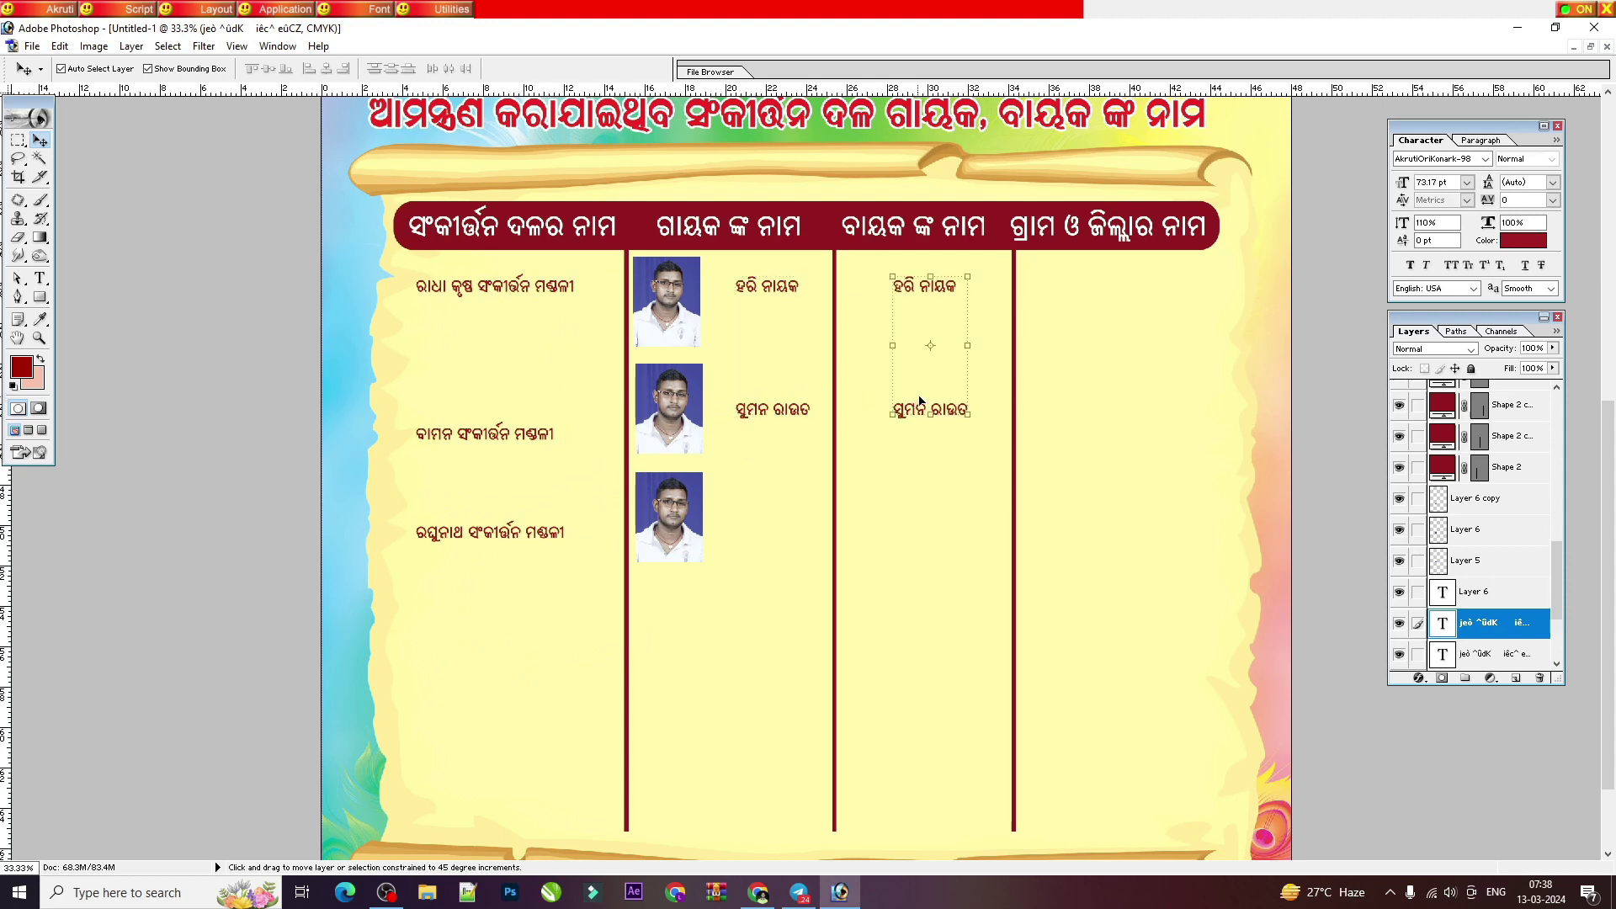
pyautogui.moveTo(923, 339); pyautogui.dragTo(956, 346)
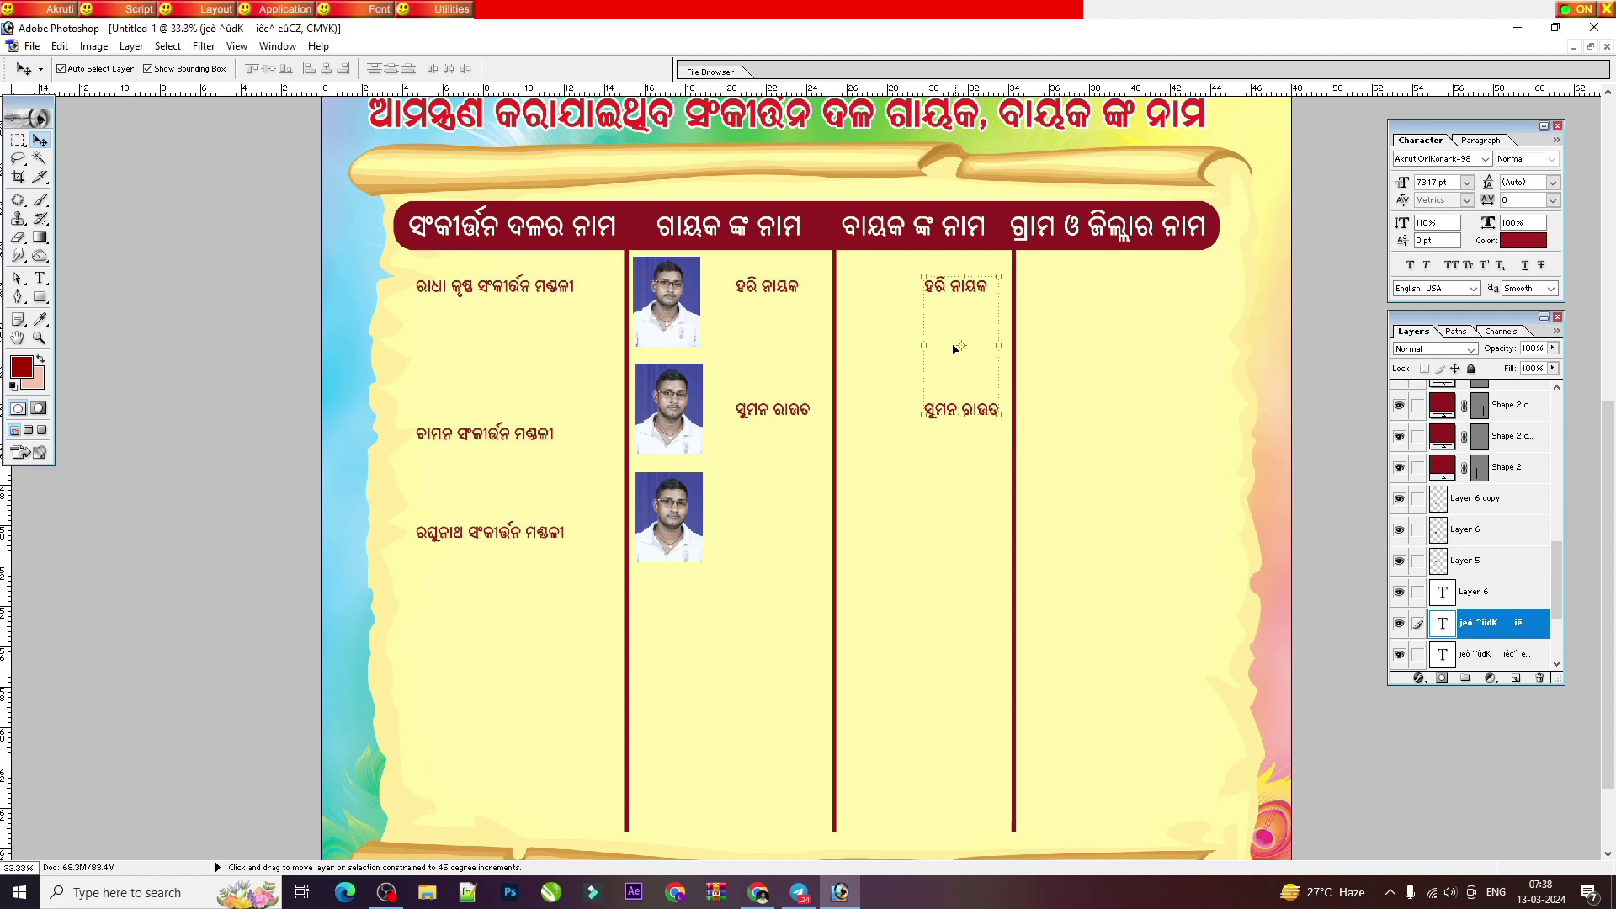
pyautogui.click(664, 396)
pyautogui.click(665, 324)
pyautogui.moveTo(665, 324); pyautogui.dragTo(860, 527)
# Step: Shift the right column divider slightly left
pyautogui.click(1044, 229)
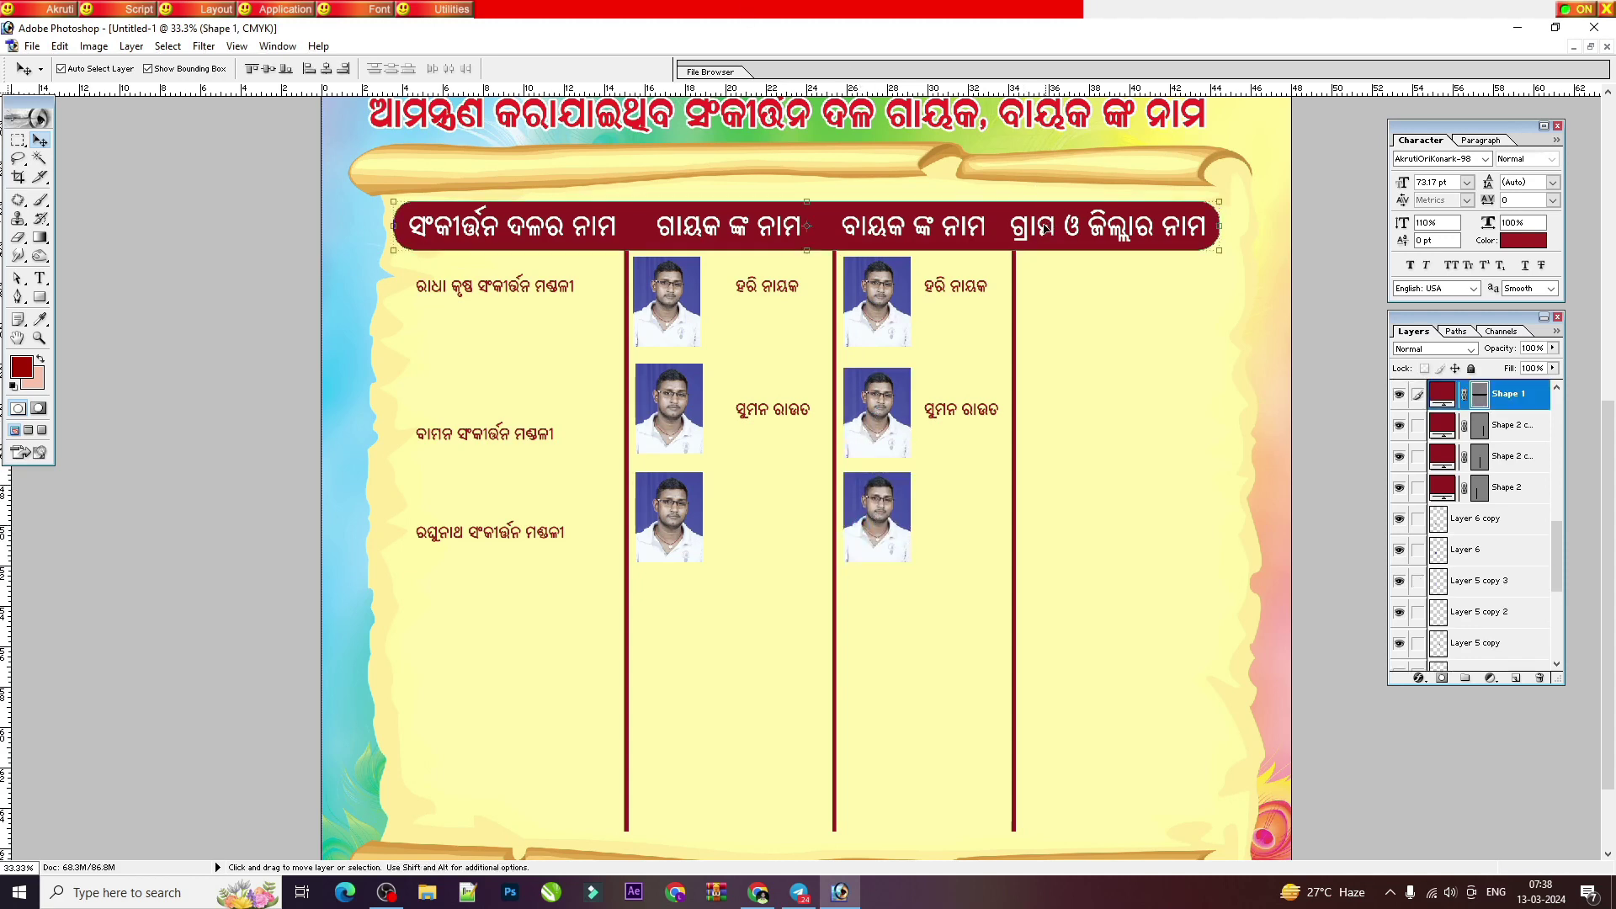
pyautogui.click(1044, 229)
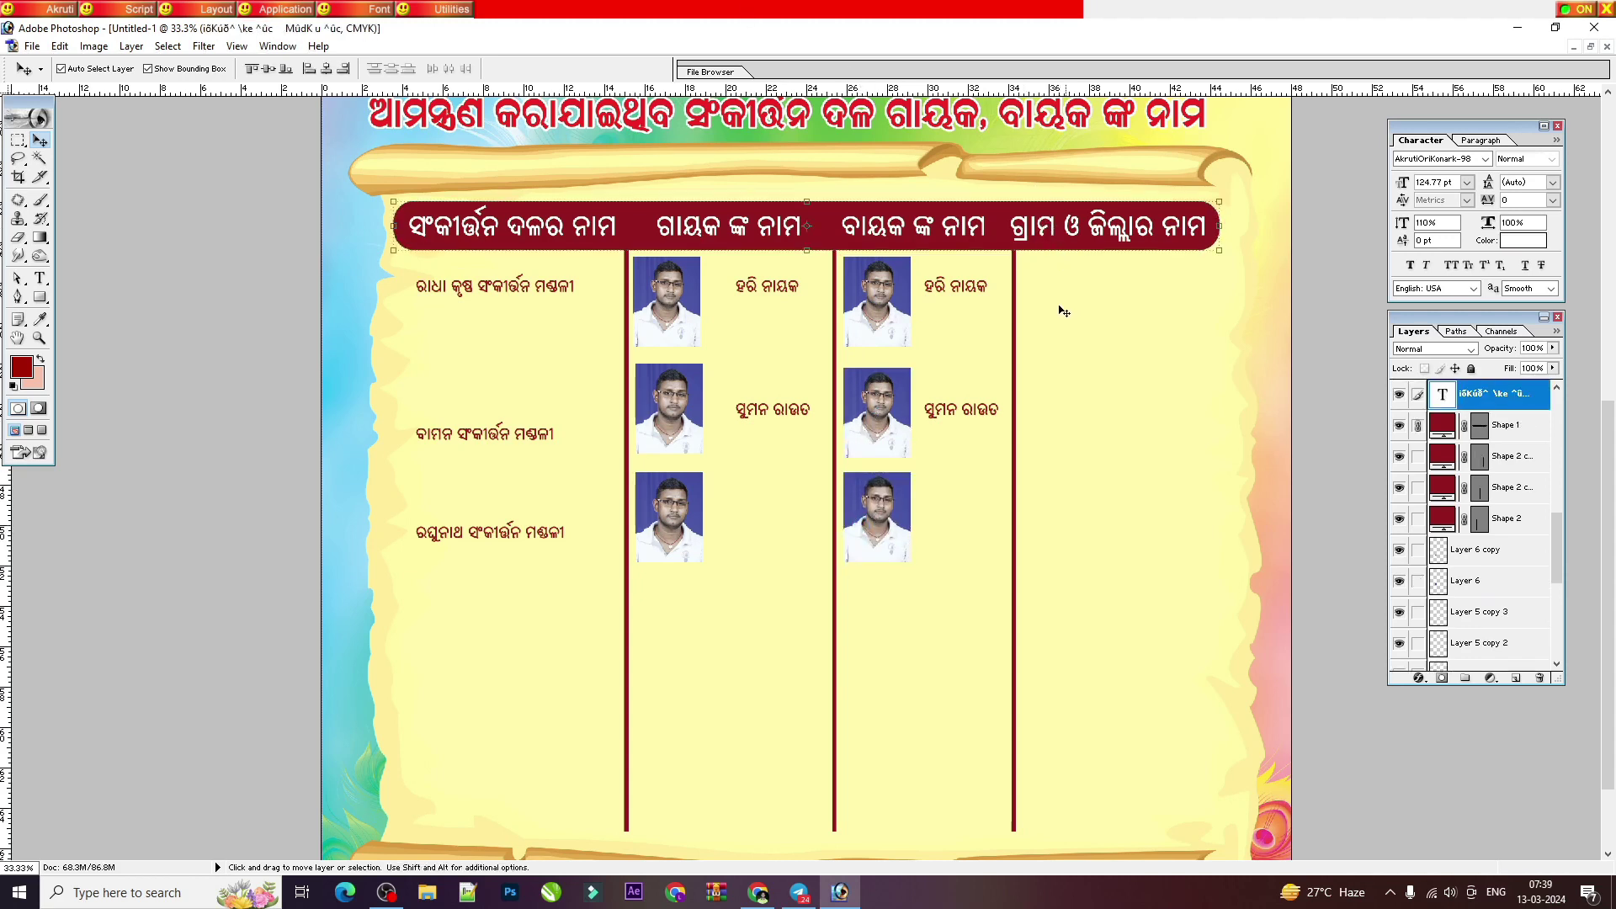
pyautogui.moveTo(1014, 330); pyautogui.dragTo(1006, 330)
pyautogui.click(39, 277)
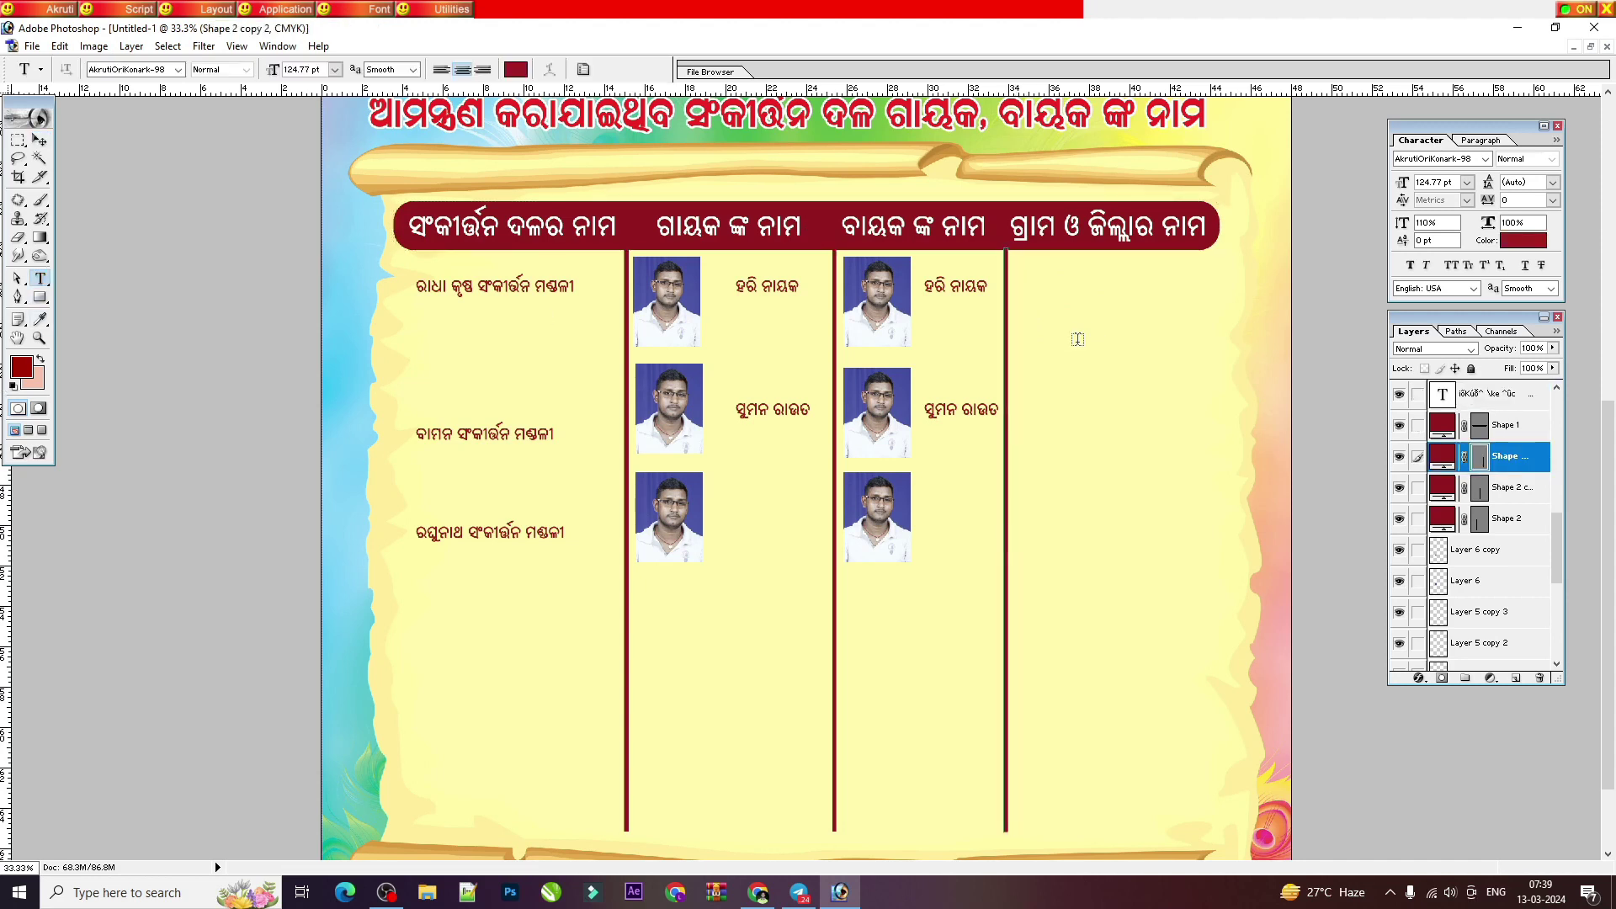
# Step: Type କୁଜଙ୍ଗ, ଜଗତ୍‌ସିଂହପୁର in the first row of the village and district column
pyautogui.click(1047, 295)
pyautogui.write('କୁଜଙ୍ଗ, ଜଗତ୍\u200cସିଂହପୁର')
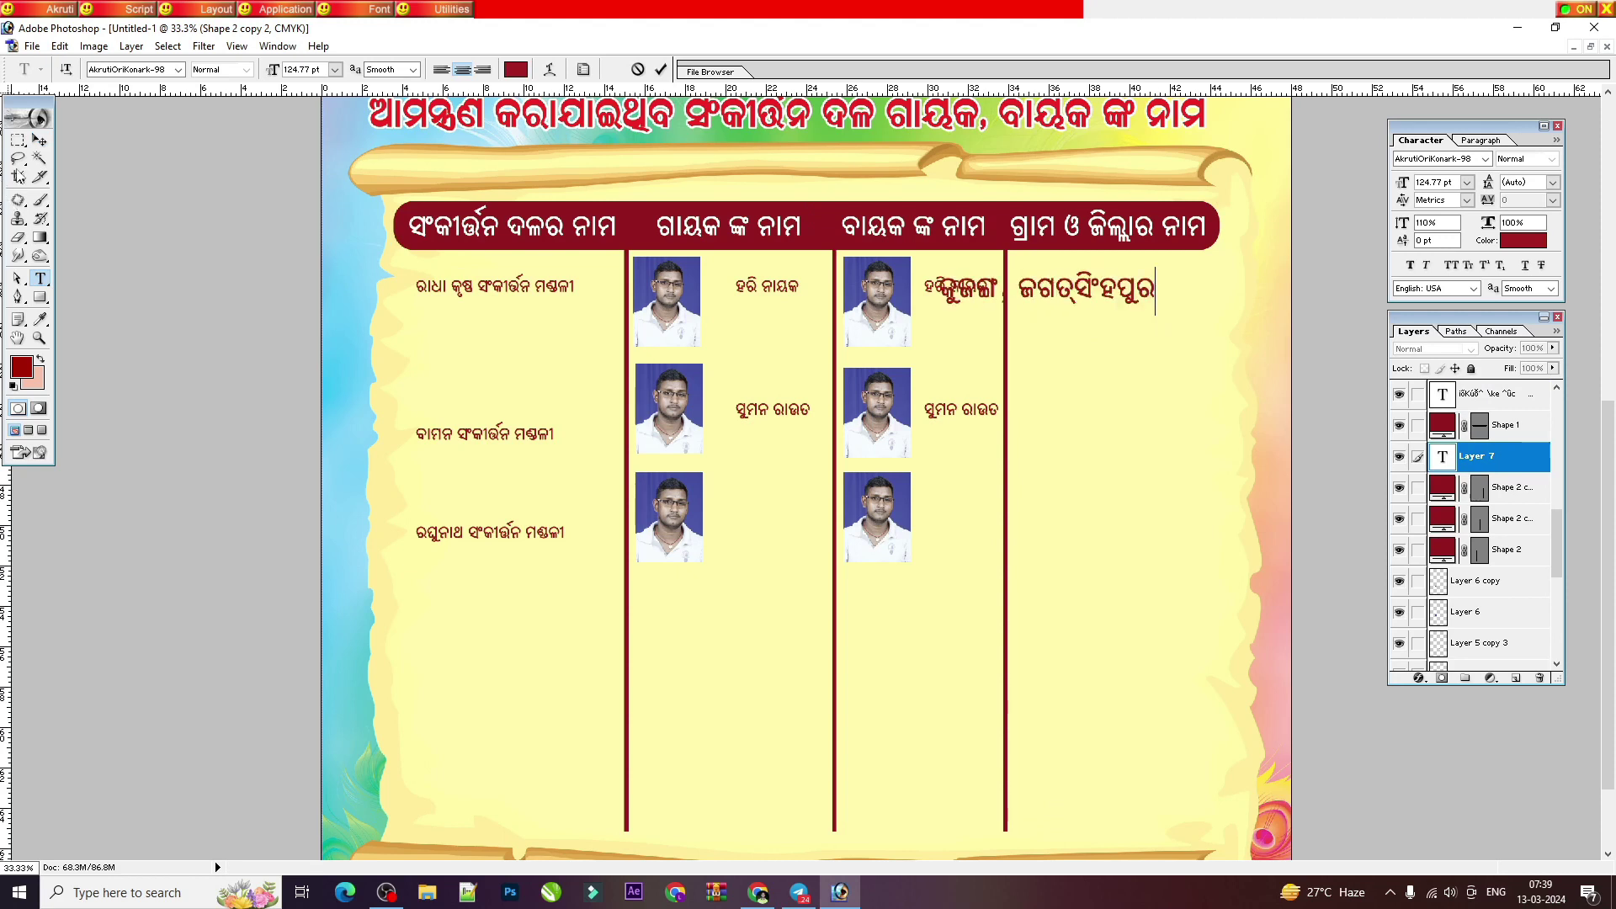
pyautogui.hotkey('ctrl', 'Return')
pyautogui.hotkey('ctrl', '+')
pyautogui.hotkey('ctrl', '+')
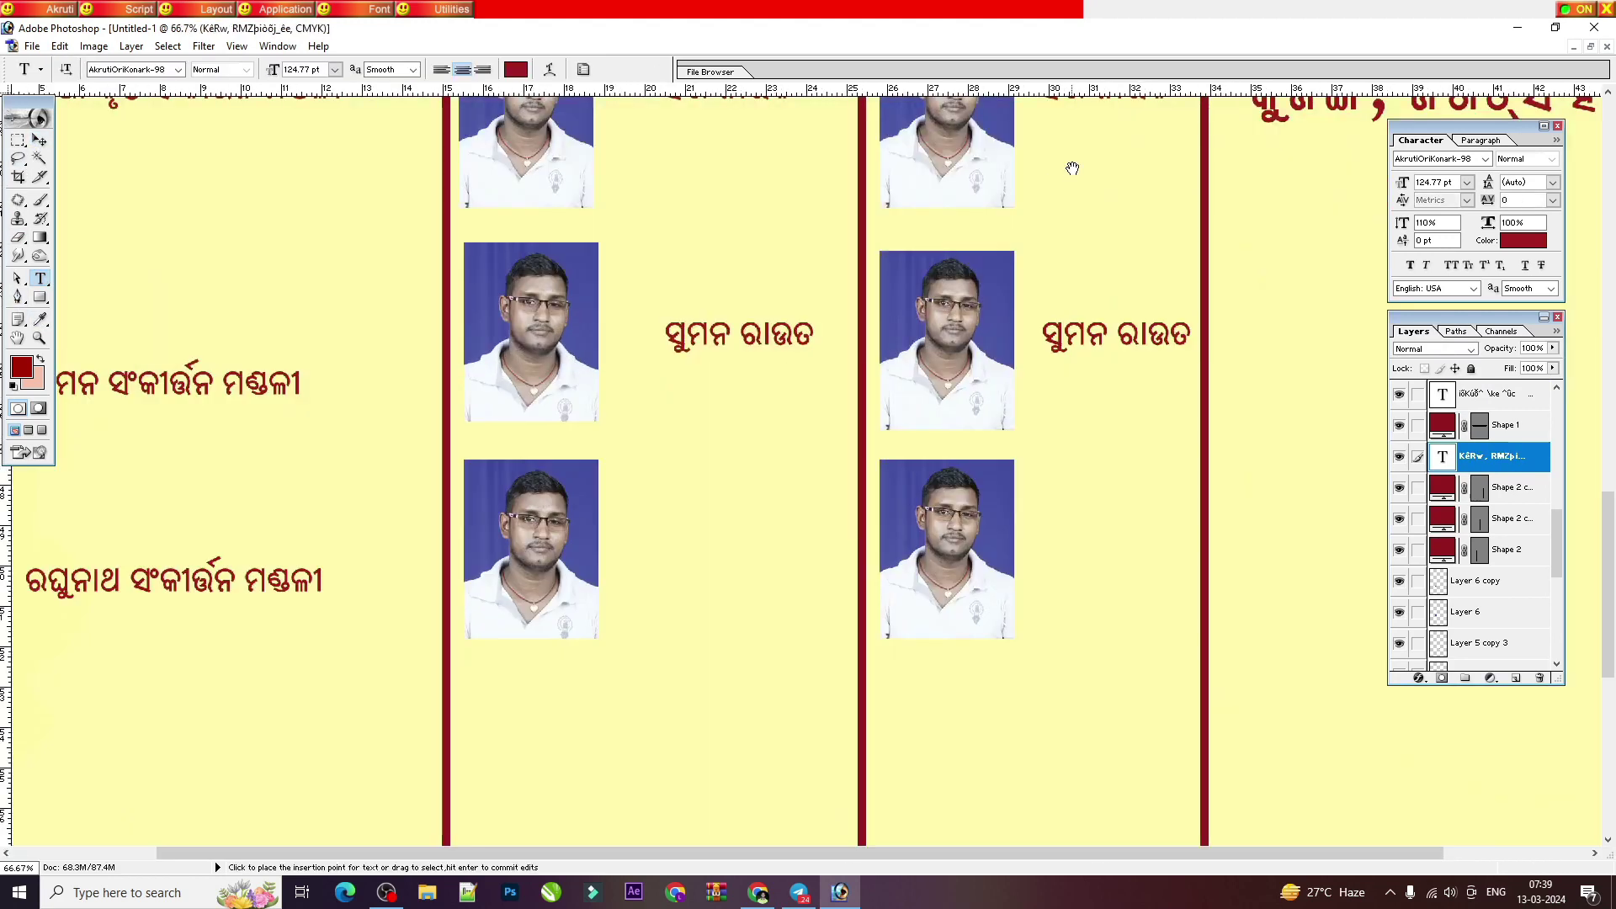
pyautogui.moveTo(1073, 168); pyautogui.dragTo(898, 493)
# Step: Resize the place name to 73.17 pt so it fits the column
pyautogui.click(266, 726)
pyautogui.click(1443, 185)
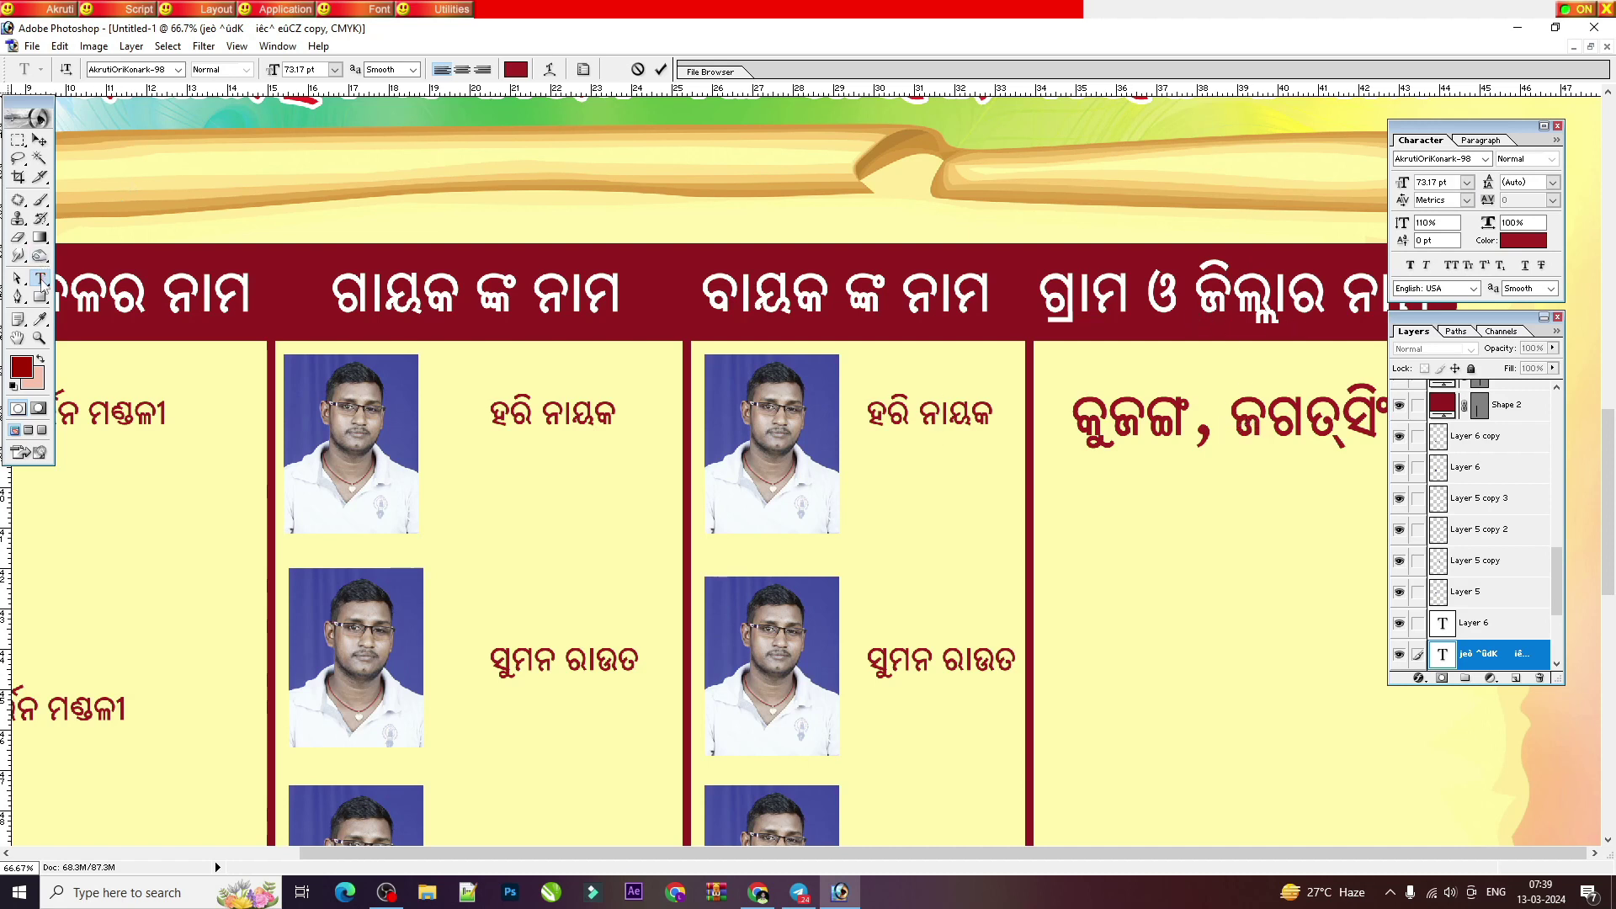
pyautogui.doubleClick(1228, 421)
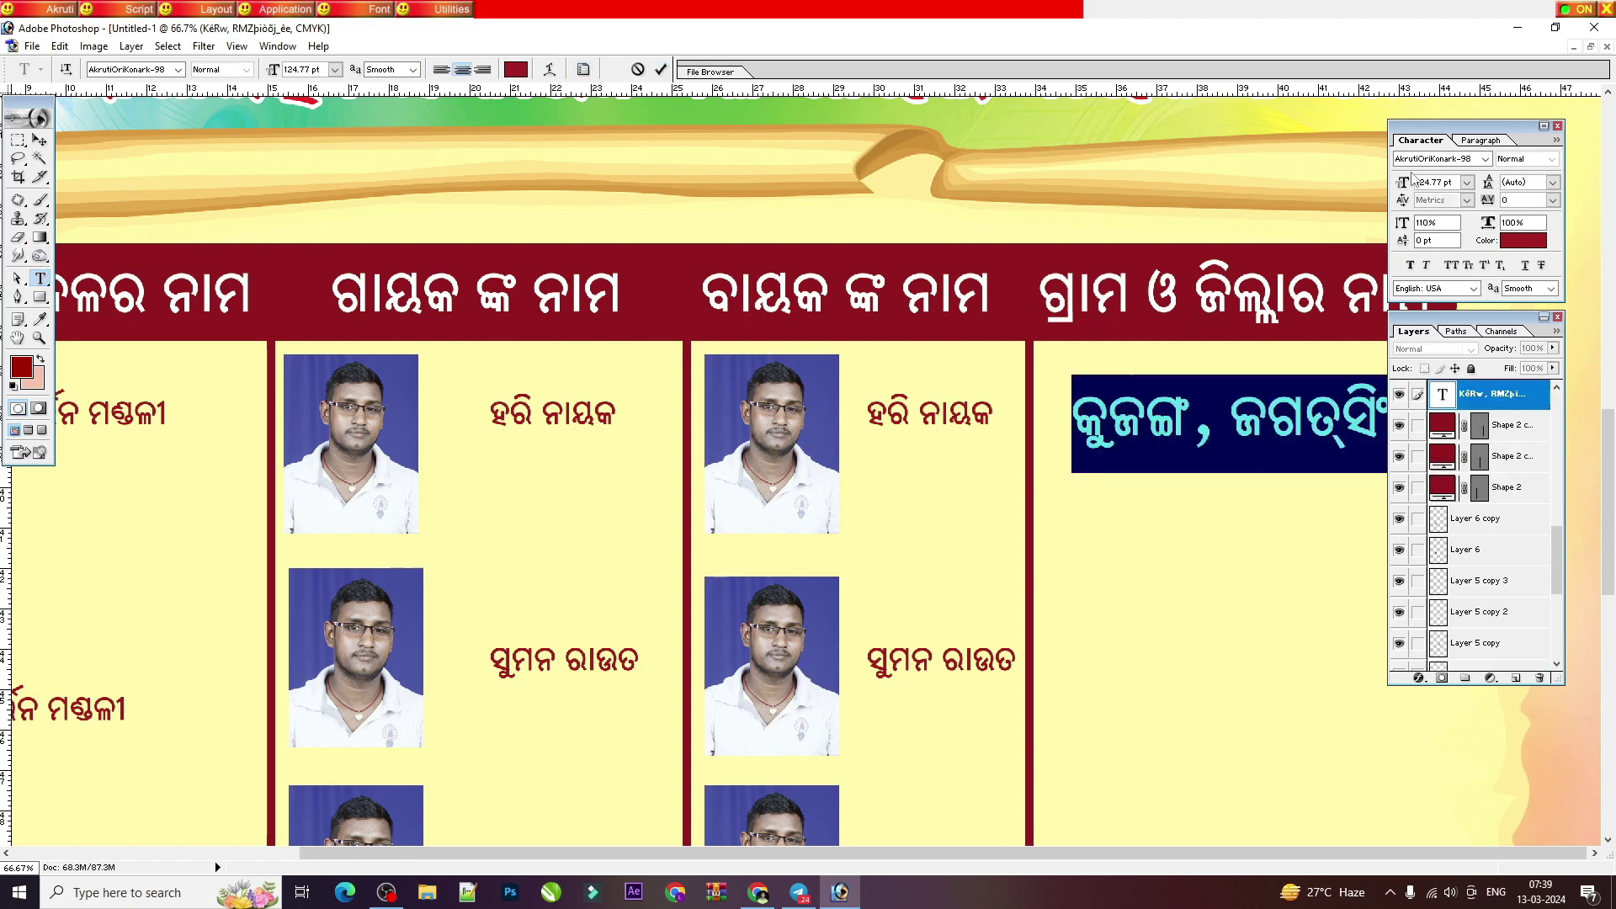
pyautogui.click(1455, 184)
pyautogui.write('73.17')
pyautogui.press('Return')
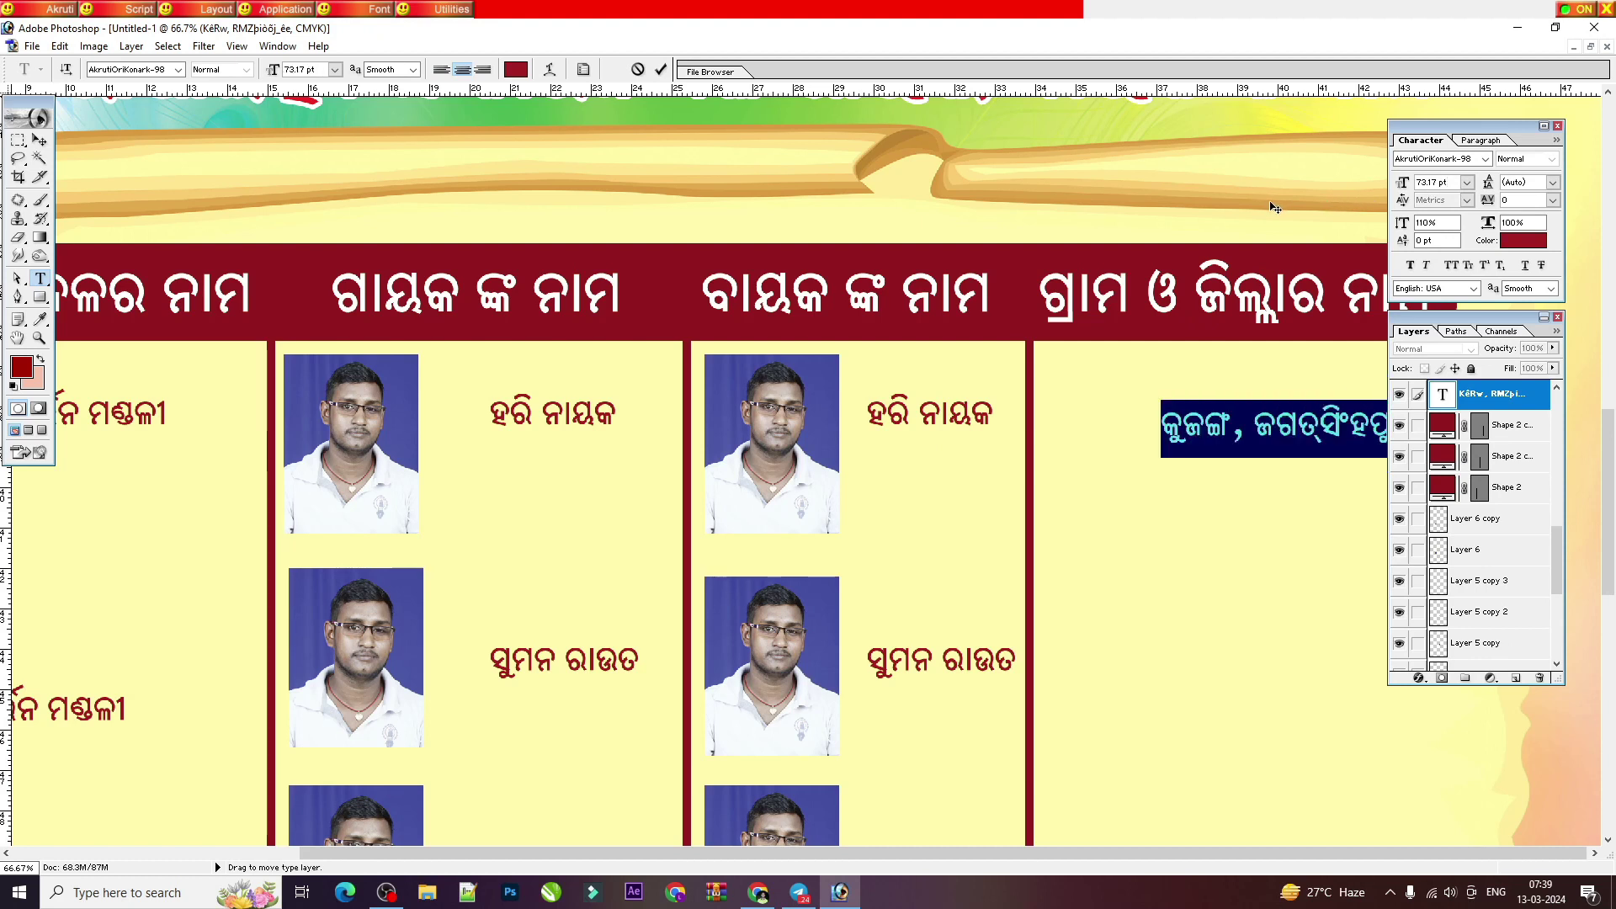
pyautogui.hotkey('ctrl', 'Return')
pyautogui.click(39, 140)
pyautogui.hotkey('ctrl', '-')
pyautogui.hotkey('ctrl', '-')
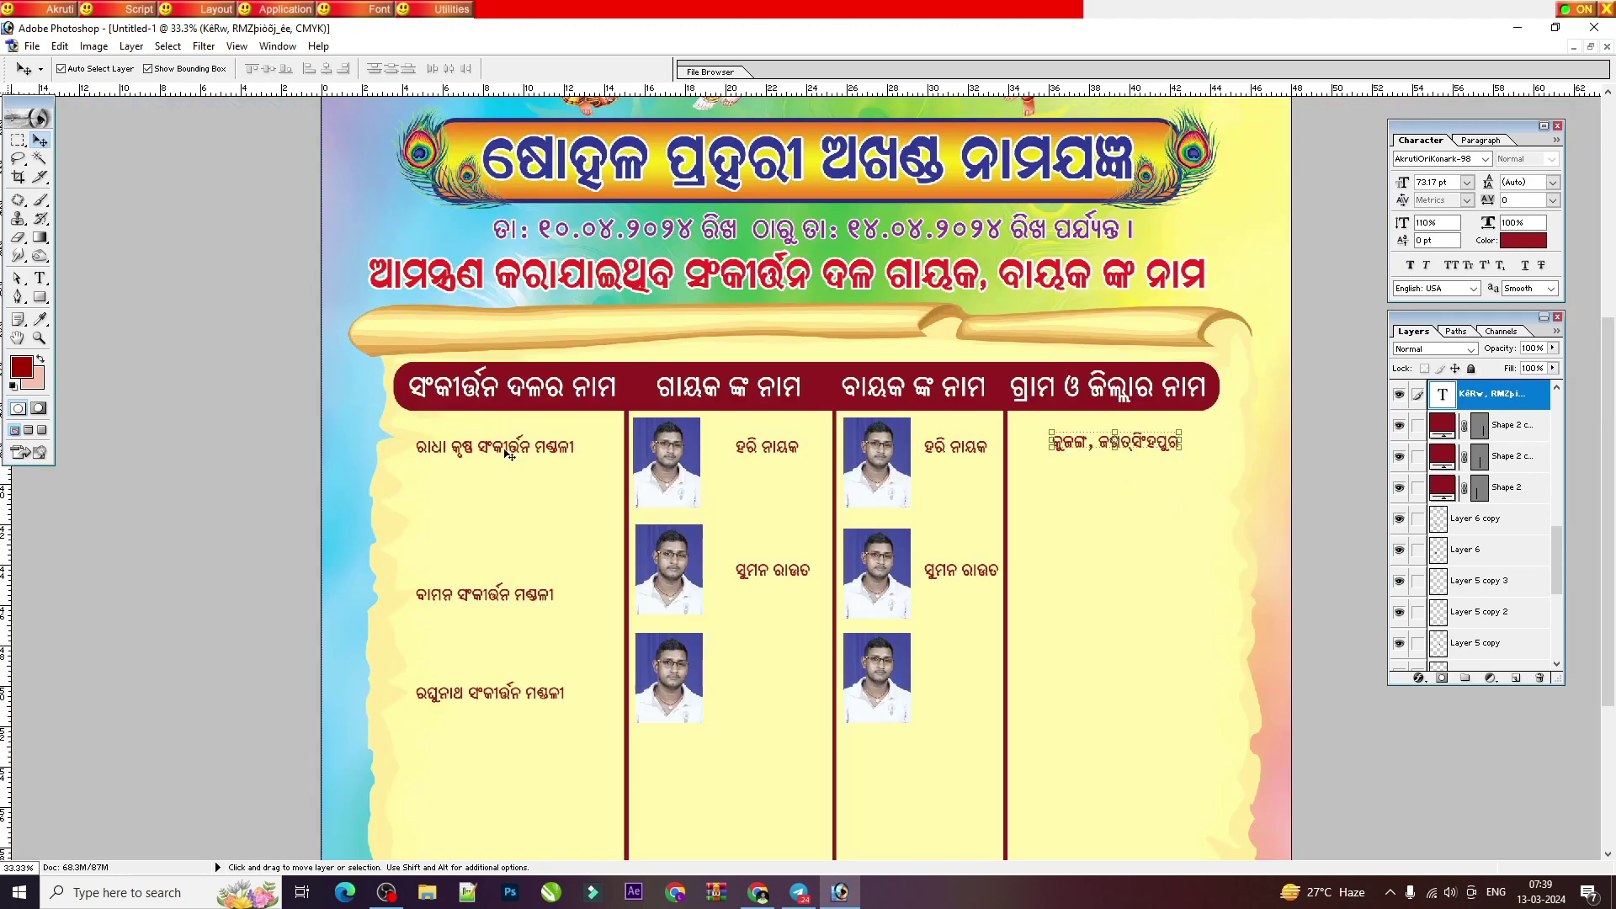
# Step: Add a horizontal guide at the photos' top edge and align the singer and team names to it
pyautogui.moveTo(877, 289); pyautogui.dragTo(875, 75)
pyautogui.moveTo(720, 425); pyautogui.dragTo(720, 433)
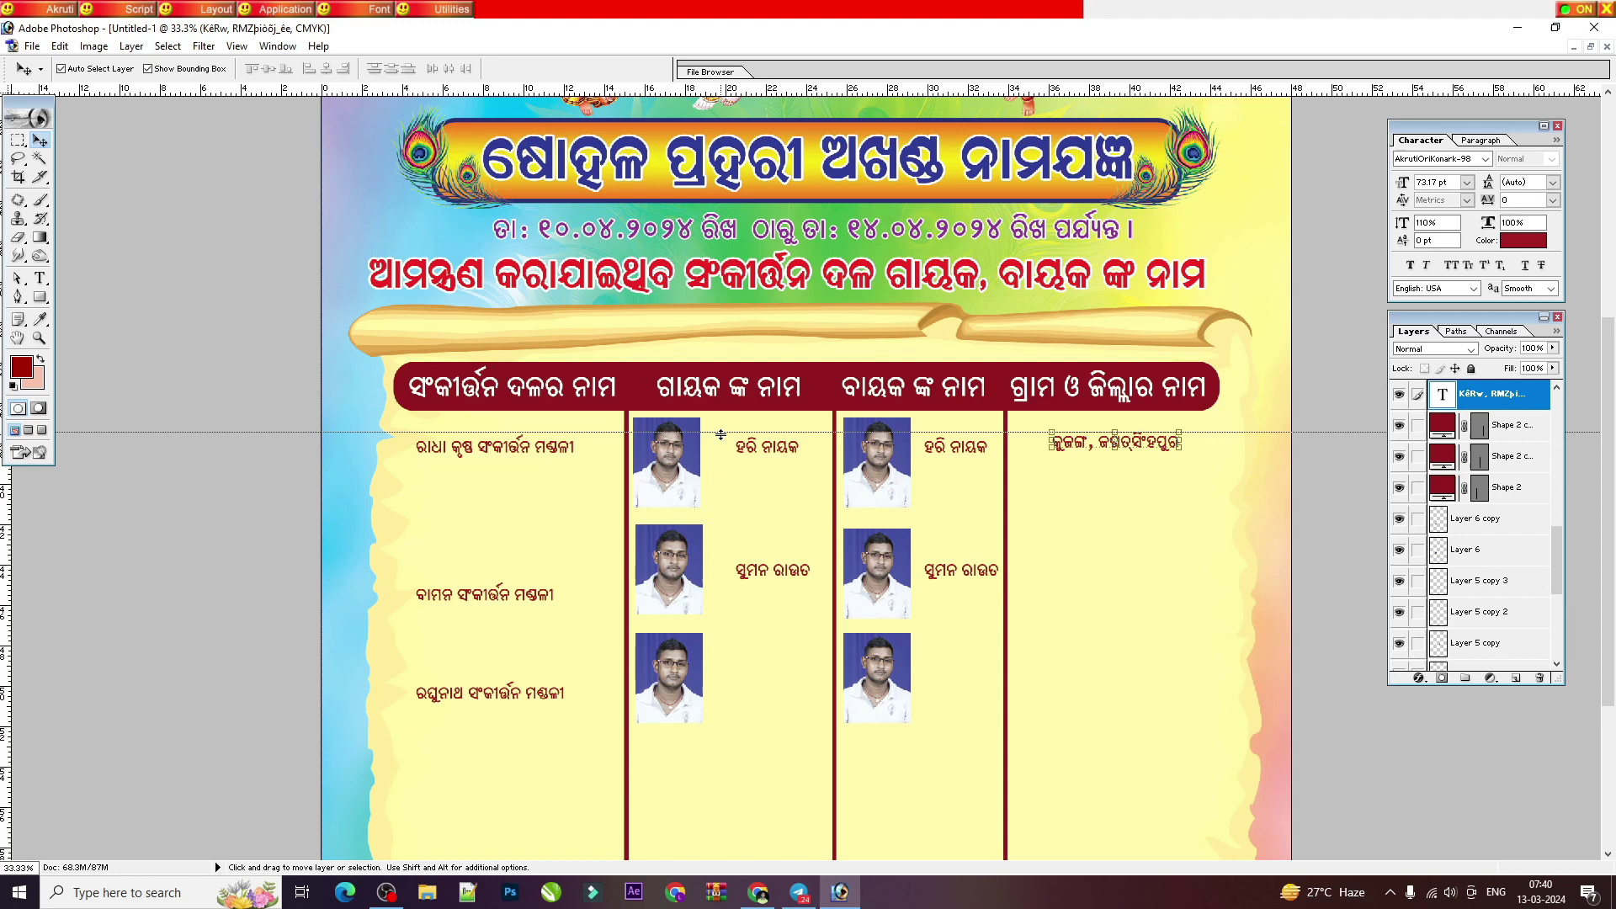
pyautogui.click(766, 452)
pyautogui.click(767, 452)
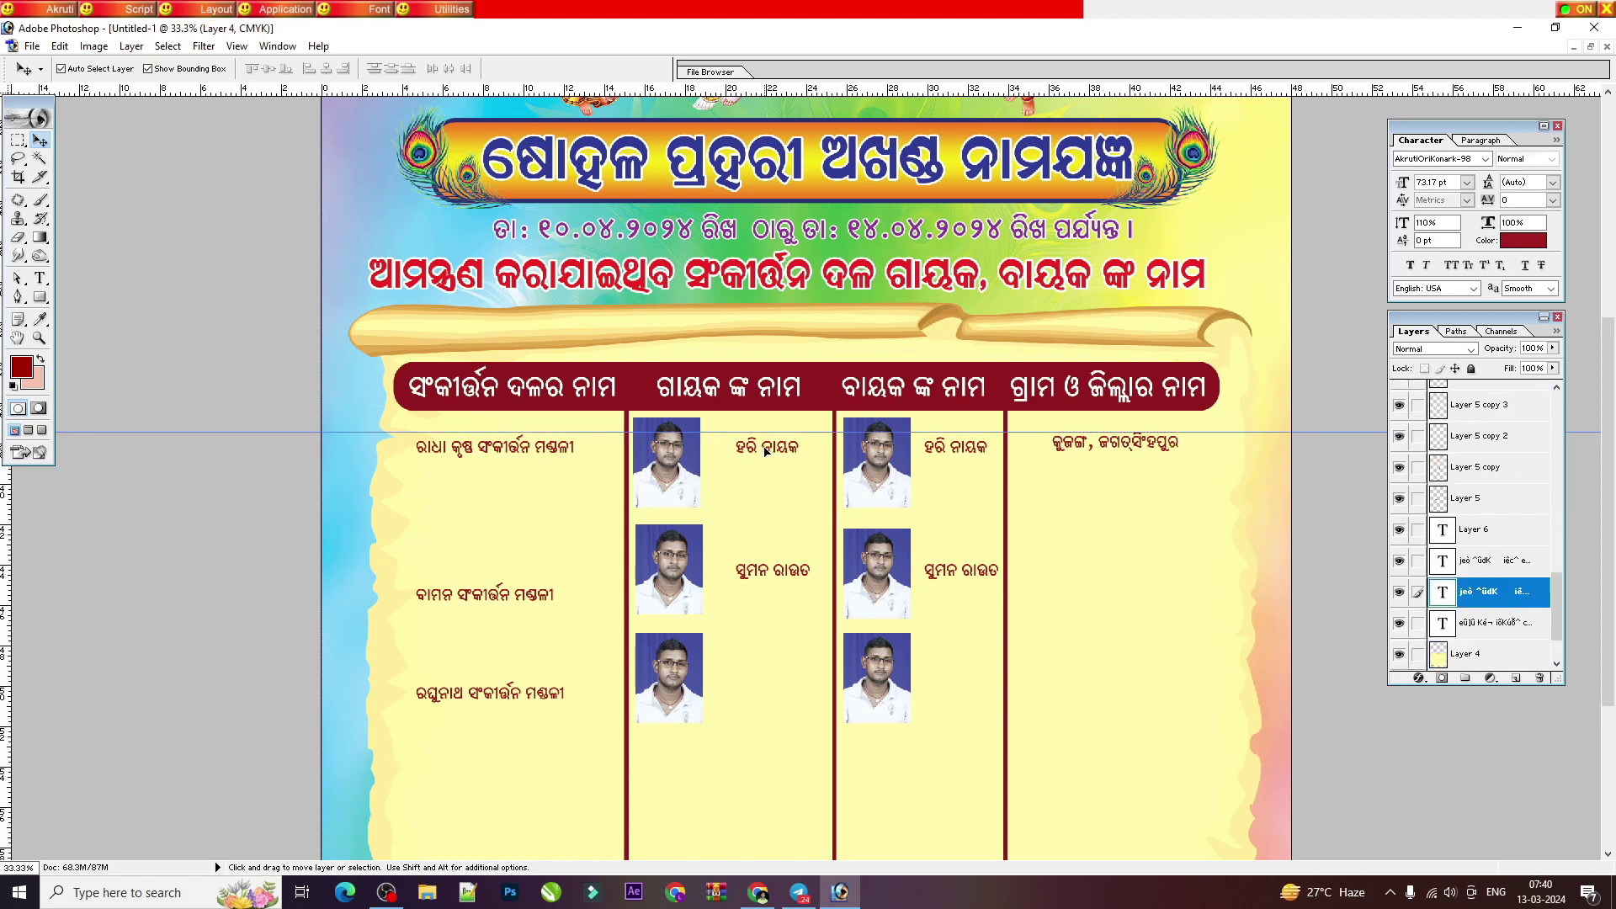
pyautogui.moveTo(767, 452); pyautogui.dragTo(761, 446)
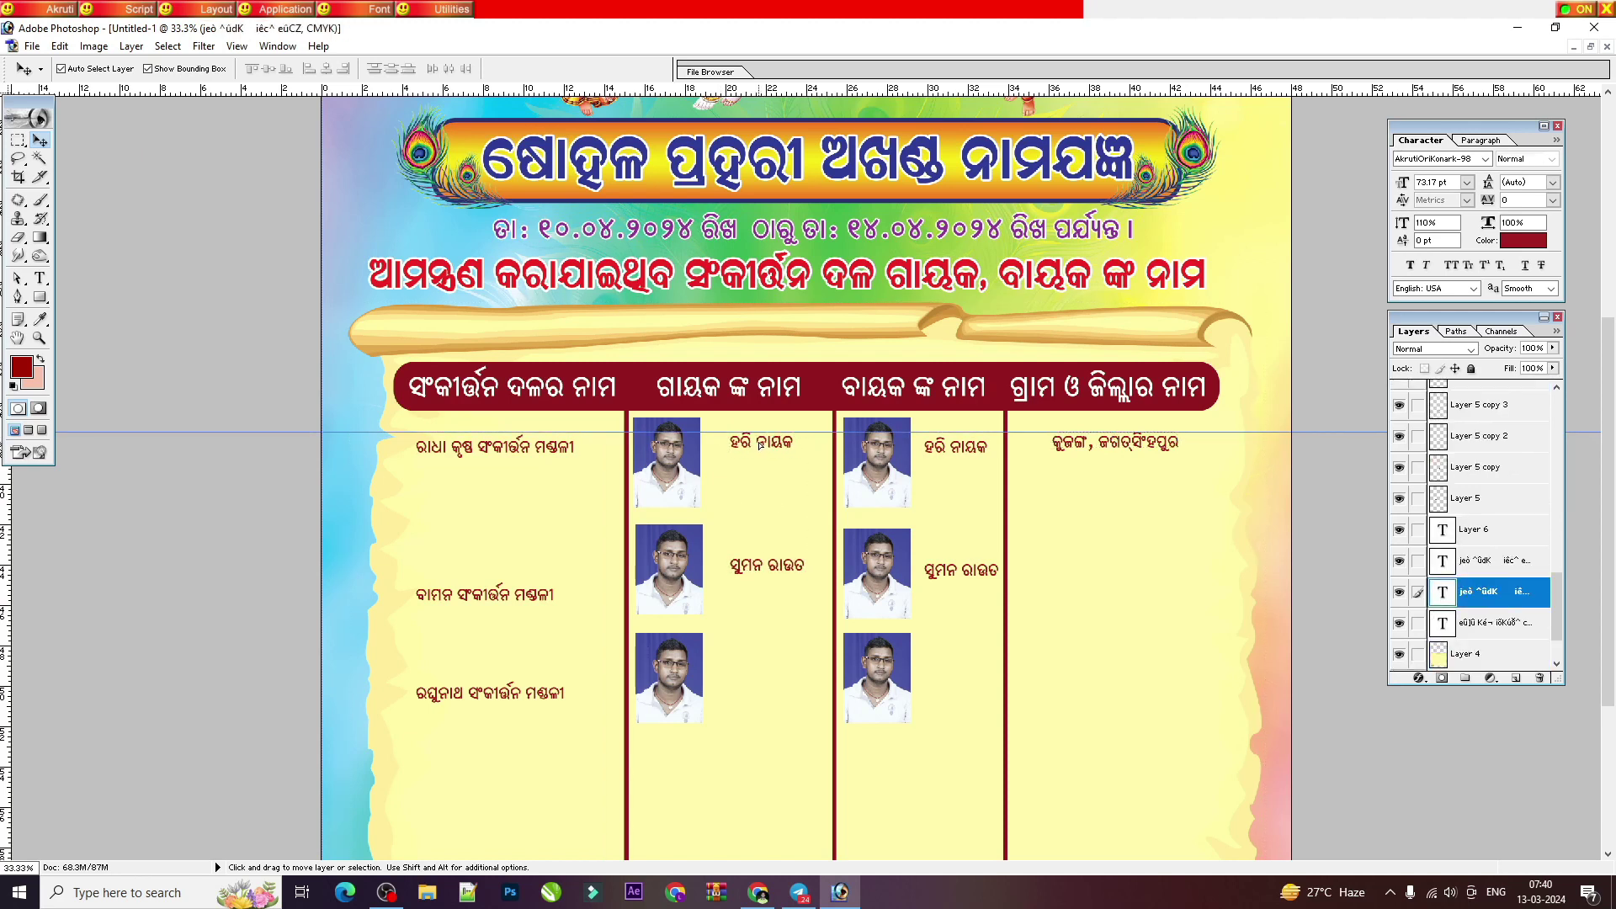
pyautogui.click(932, 452)
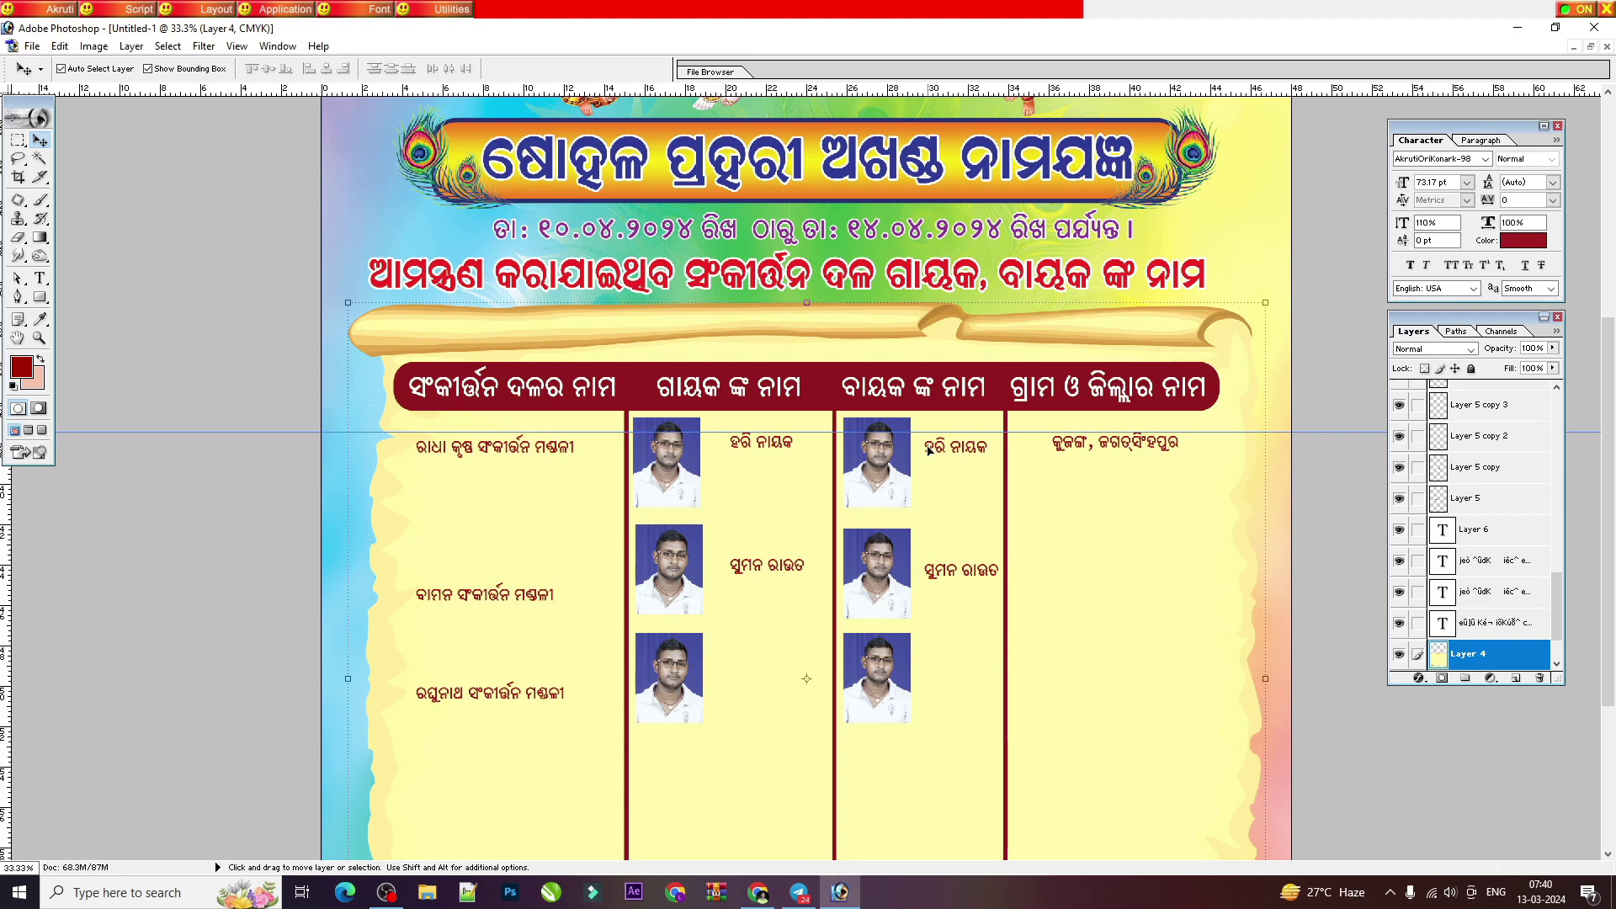
pyautogui.moveTo(928, 450); pyautogui.dragTo(924, 446)
pyautogui.hotkey('alt', '[')
pyautogui.hotkey('alt', '[')
pyautogui.scroll(-5, 1035, 426)
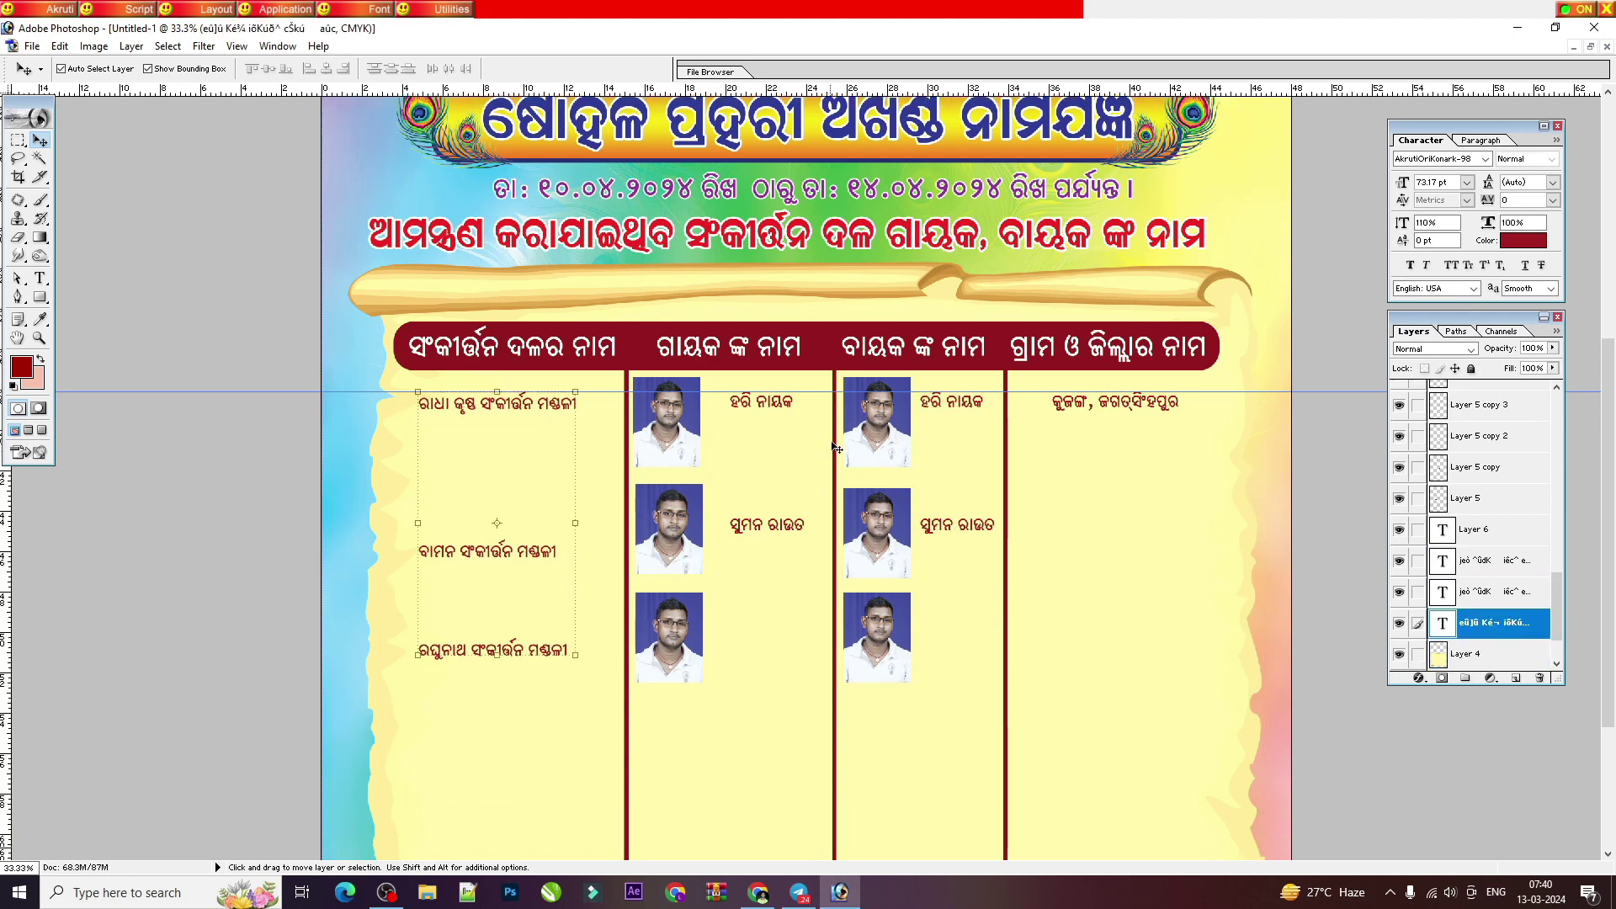
pyautogui.scroll(-3, 1049, 425)
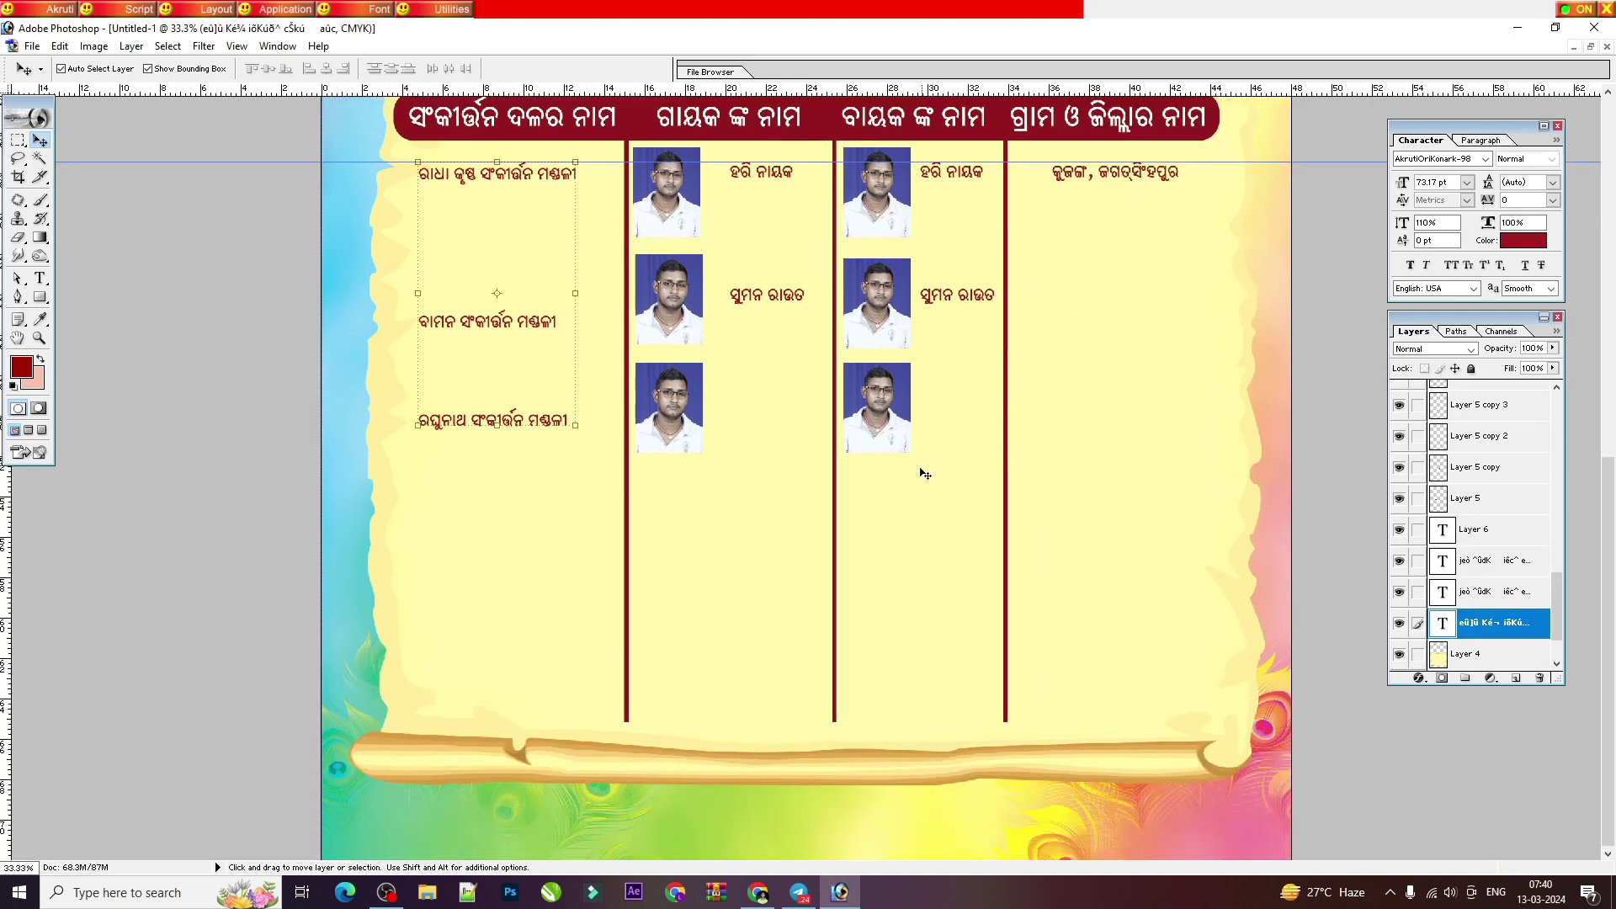
# Step: Shorten the scroll background by pulling its bottom edge slightly upward
pyautogui.click(887, 775)
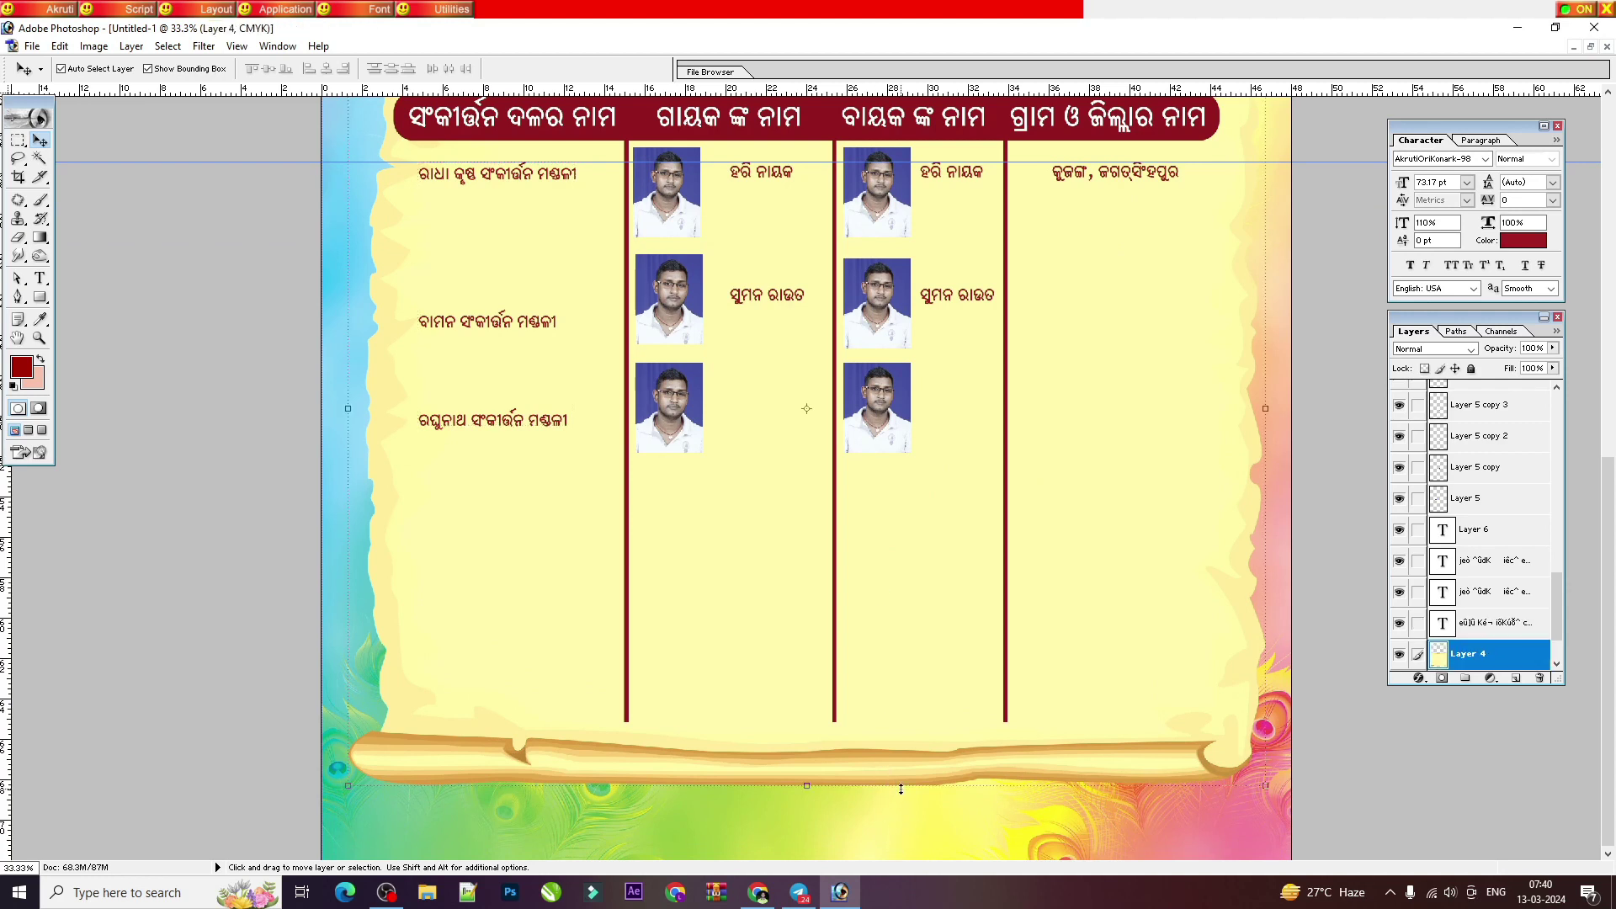
pyautogui.moveTo(899, 785); pyautogui.dragTo(900, 764)
pyautogui.press('Return')
pyautogui.hotkey('ctrl', '-')
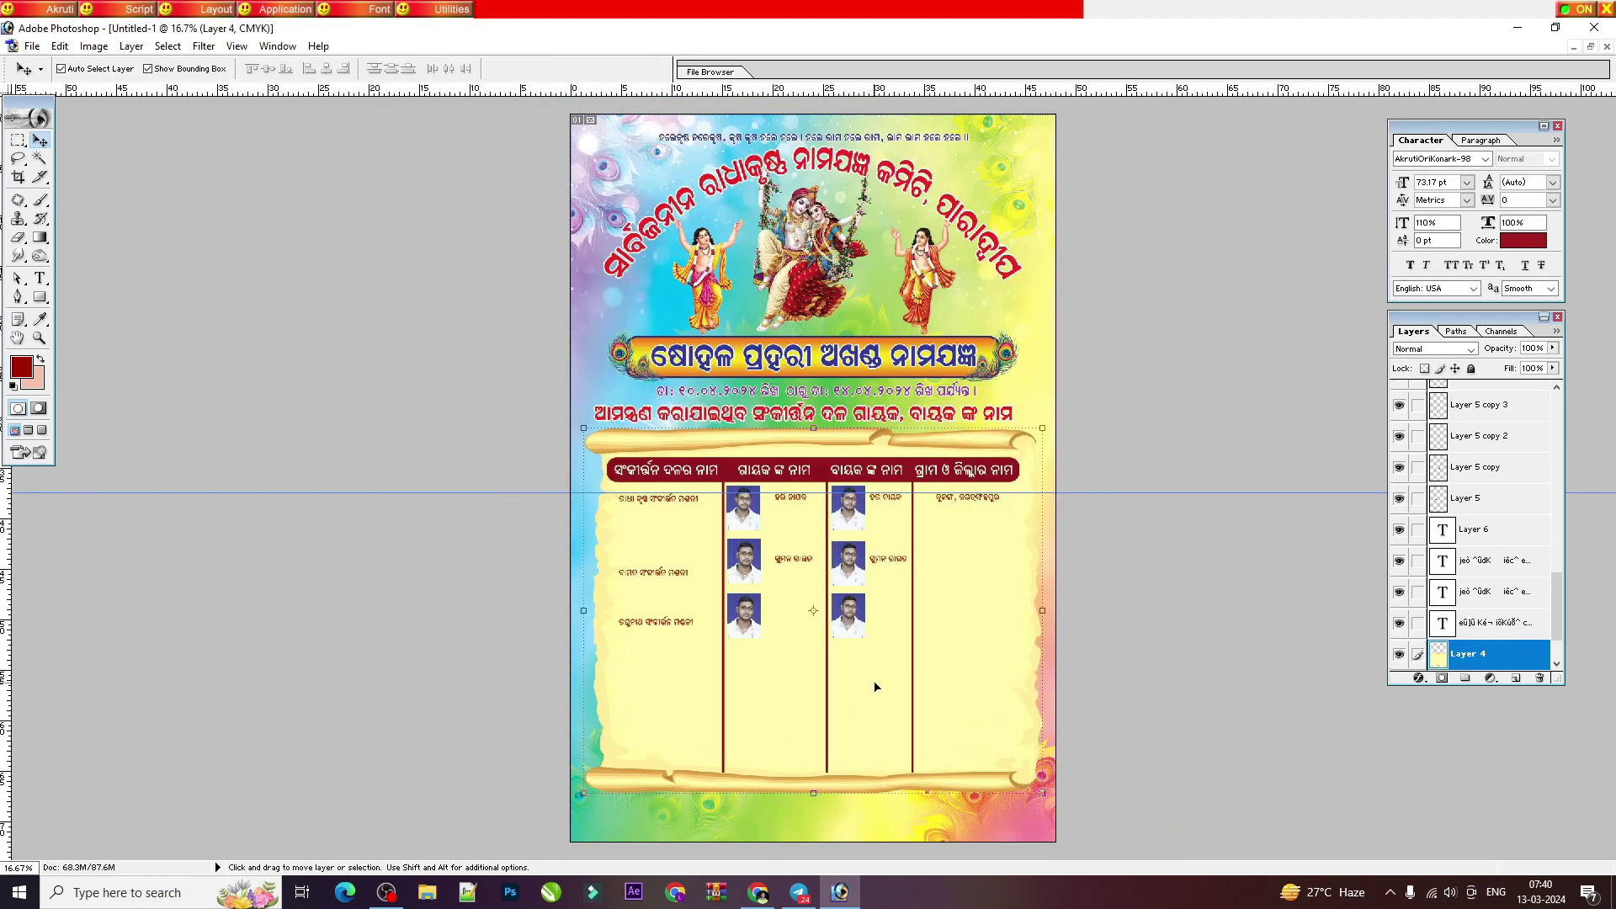
pyautogui.hotkey('ctrl', '+')
pyautogui.hotkey('ctrl', '+')
pyautogui.hotkey('ctrl', '+')
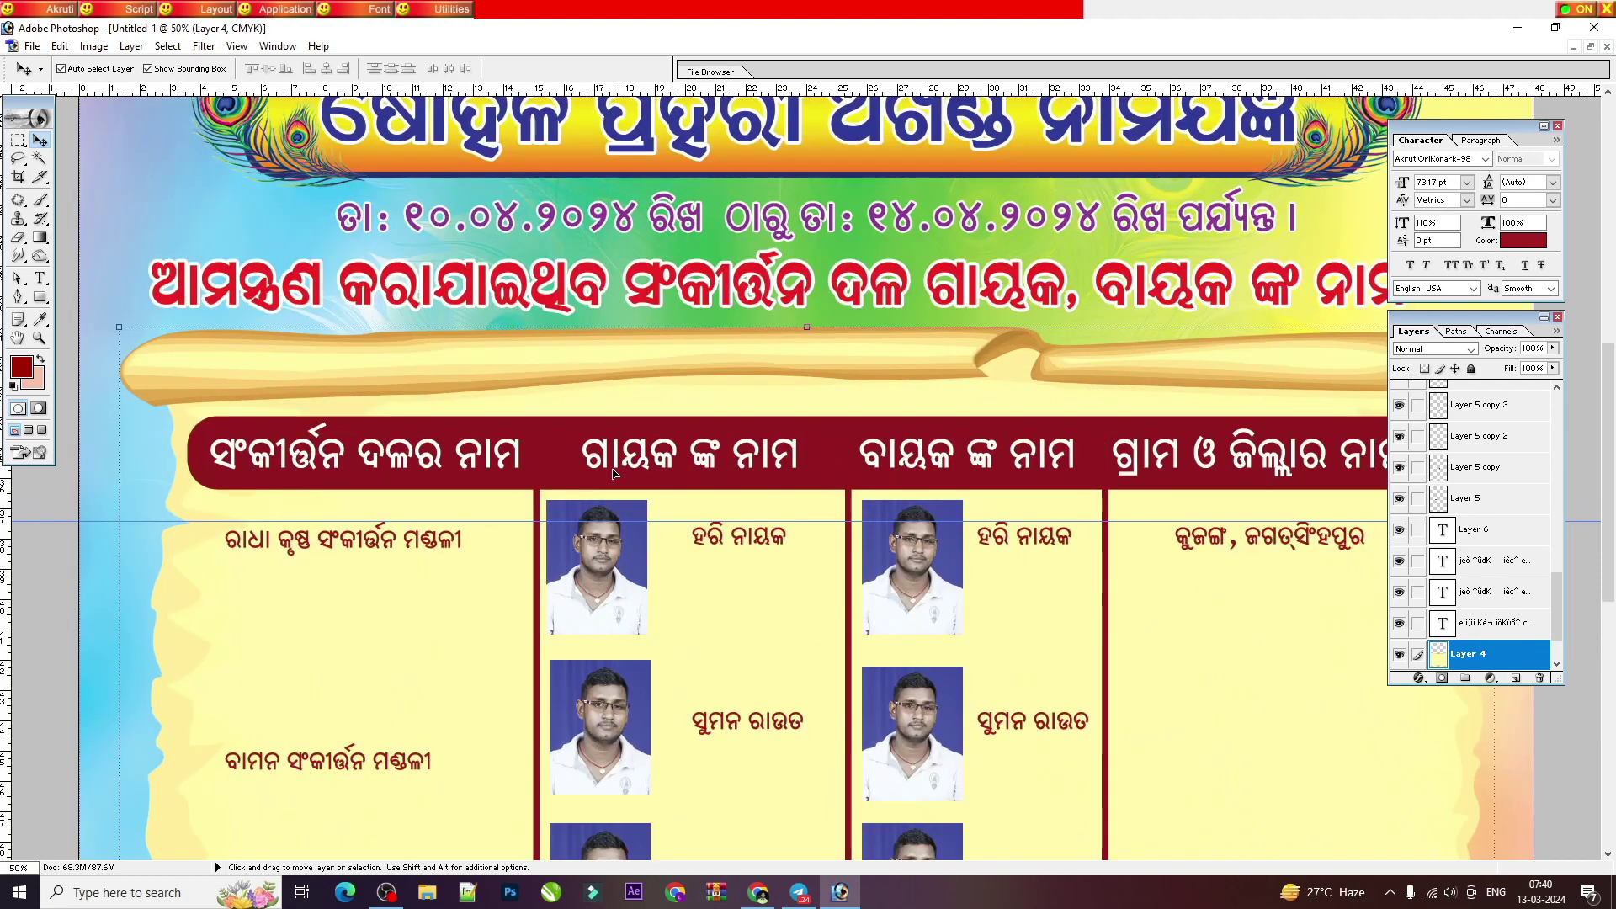
# Step: Switch to the Custom Shape Tool and load an additional shape set into the Shape picker
pyautogui.click(40, 200)
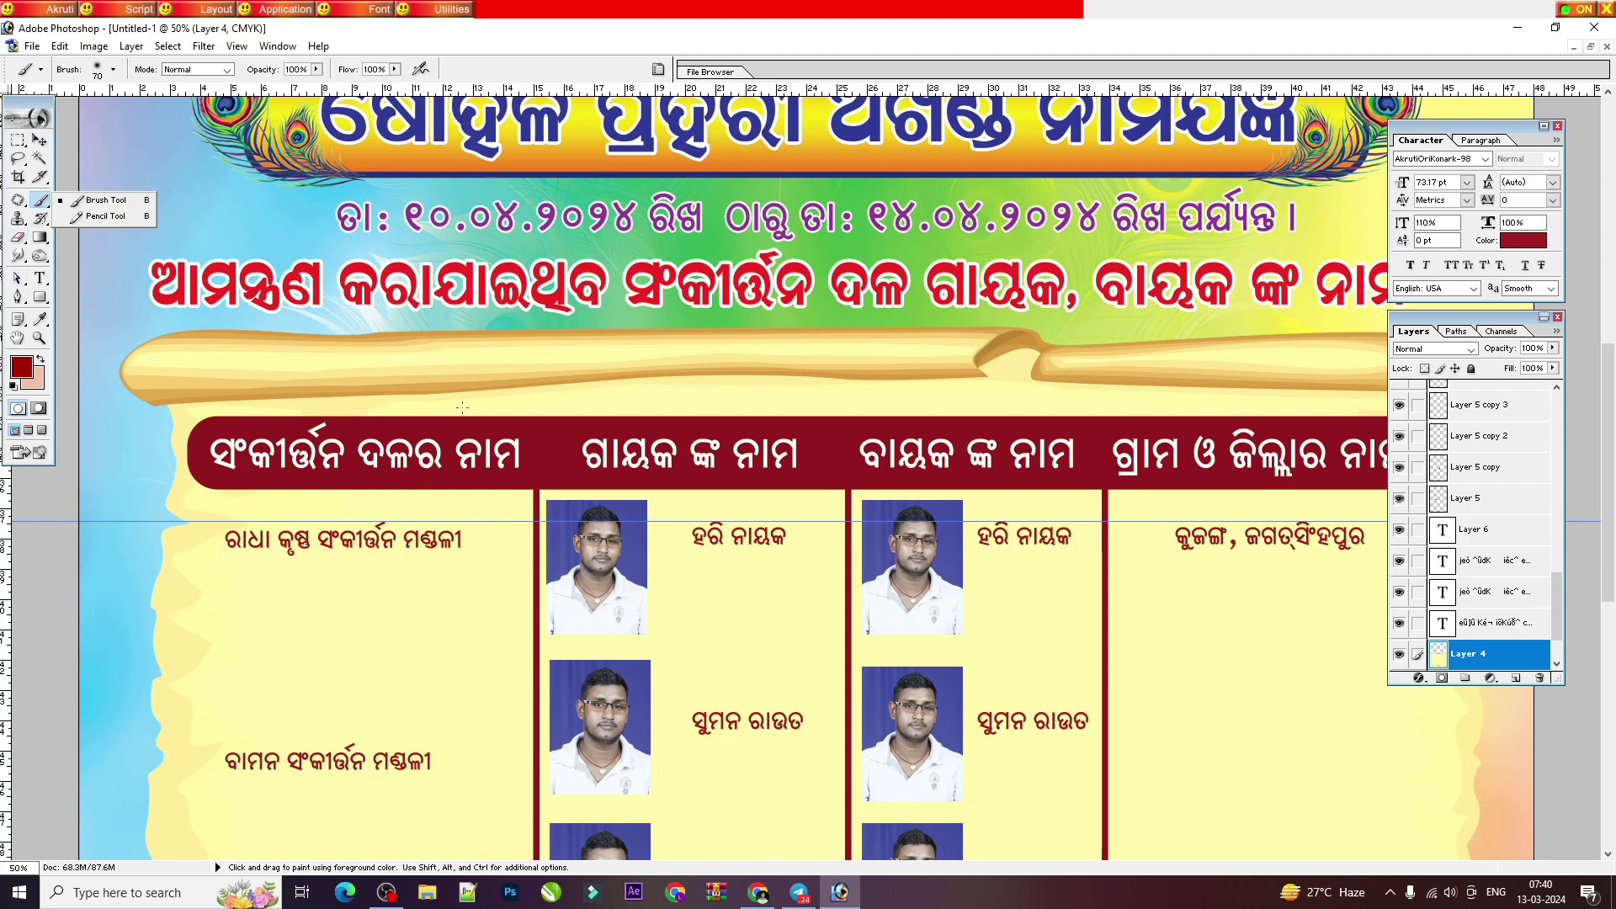
pyautogui.click(39, 296)
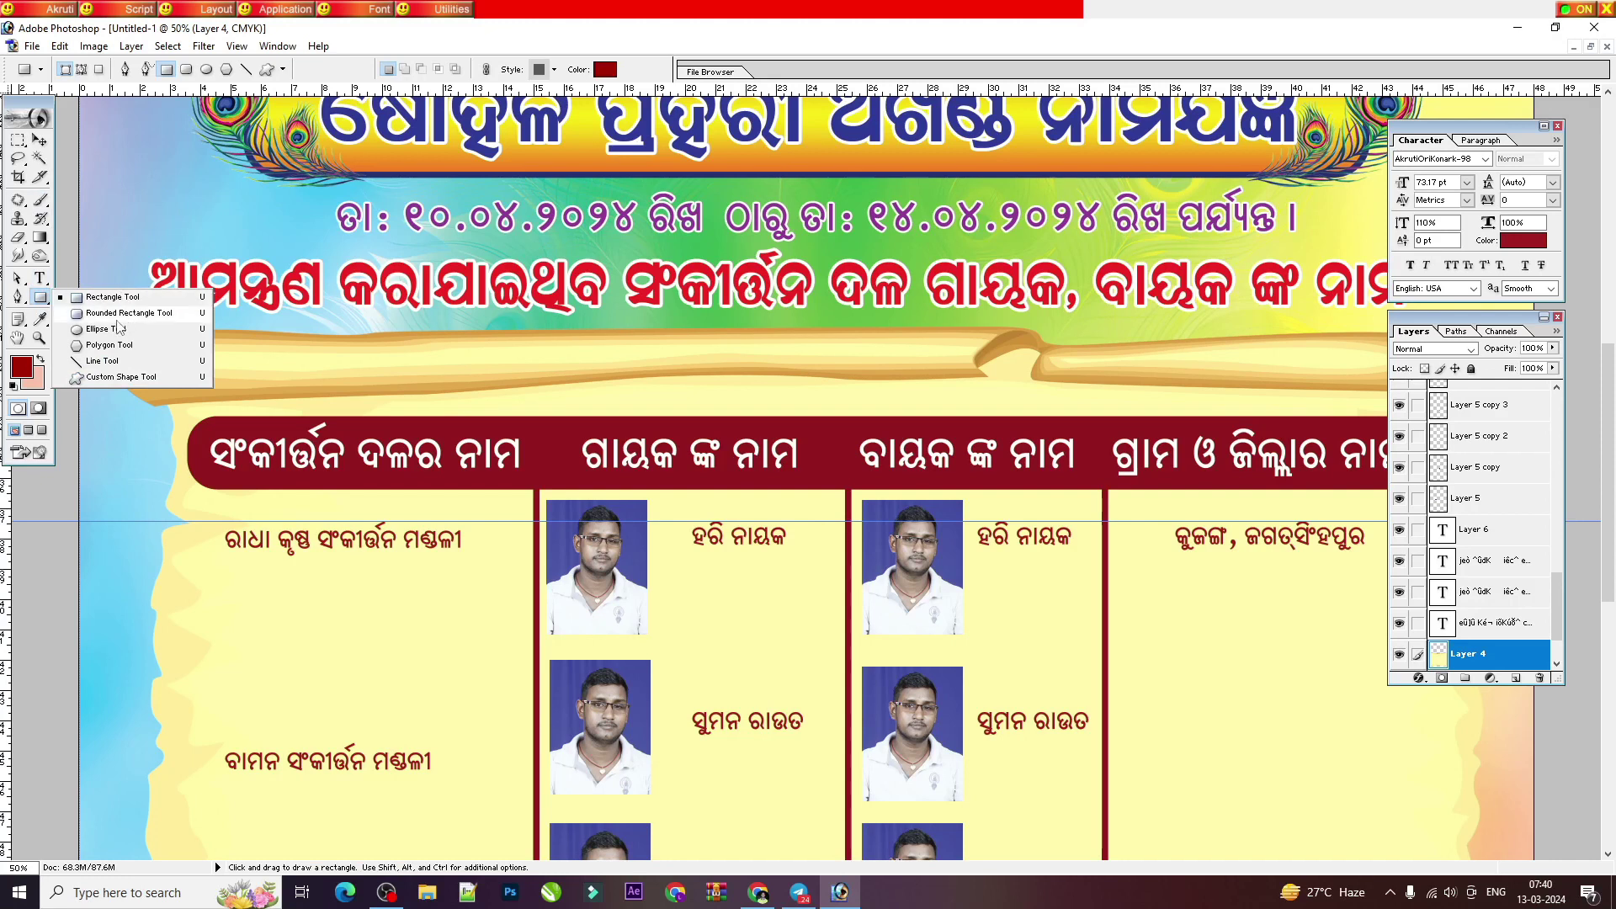
pyautogui.click(94, 382)
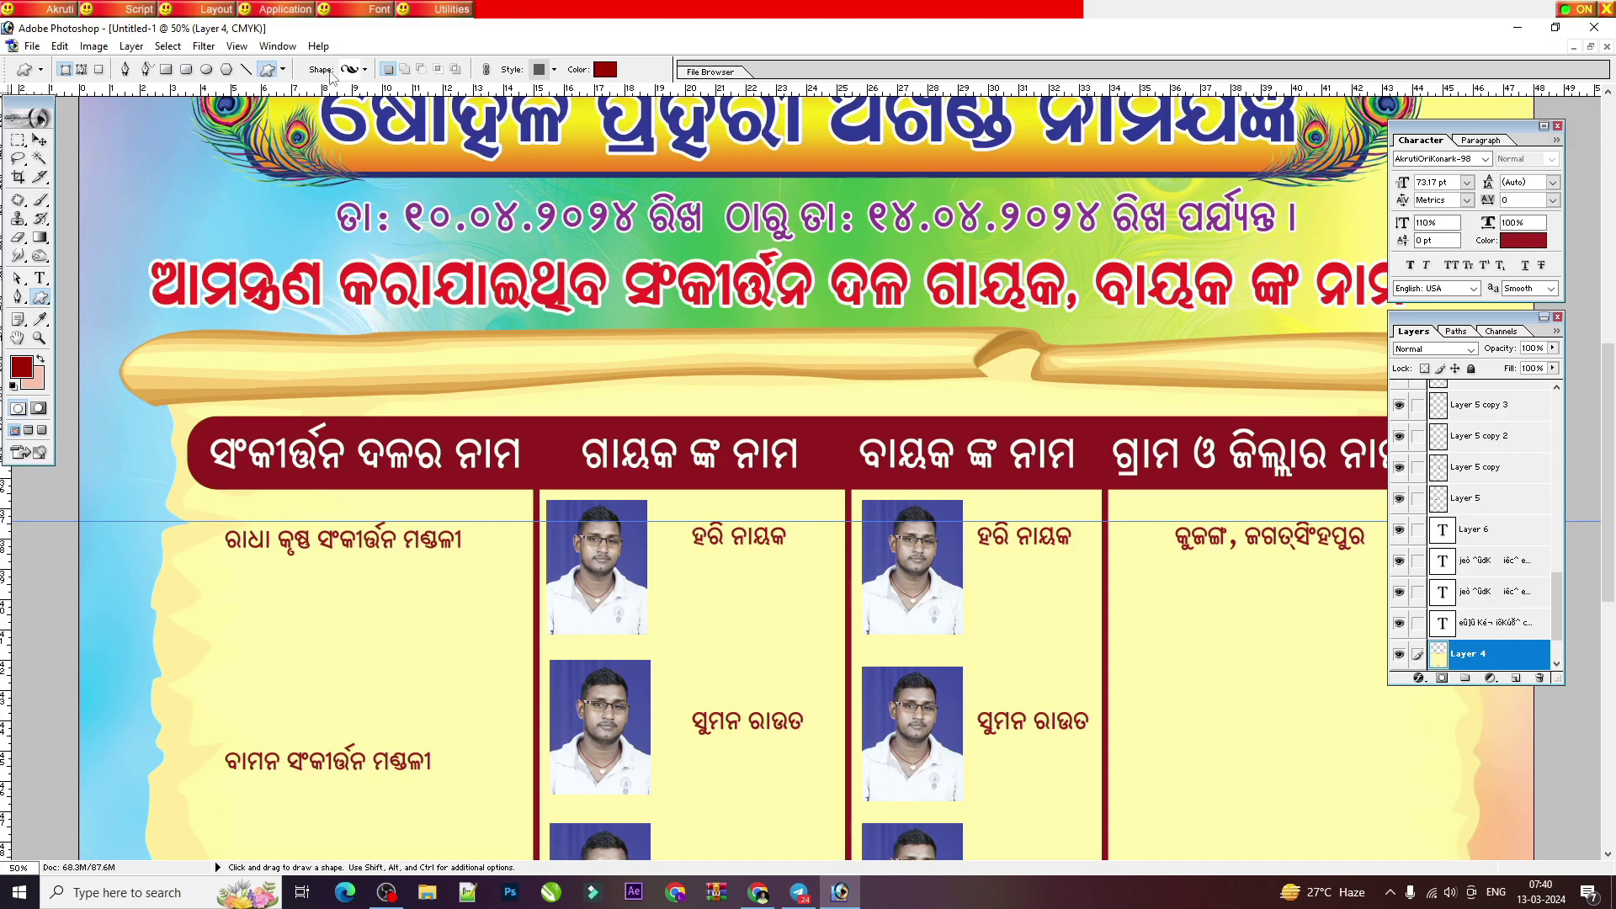
pyautogui.click(364, 69)
pyautogui.scroll(-1, 361, 253)
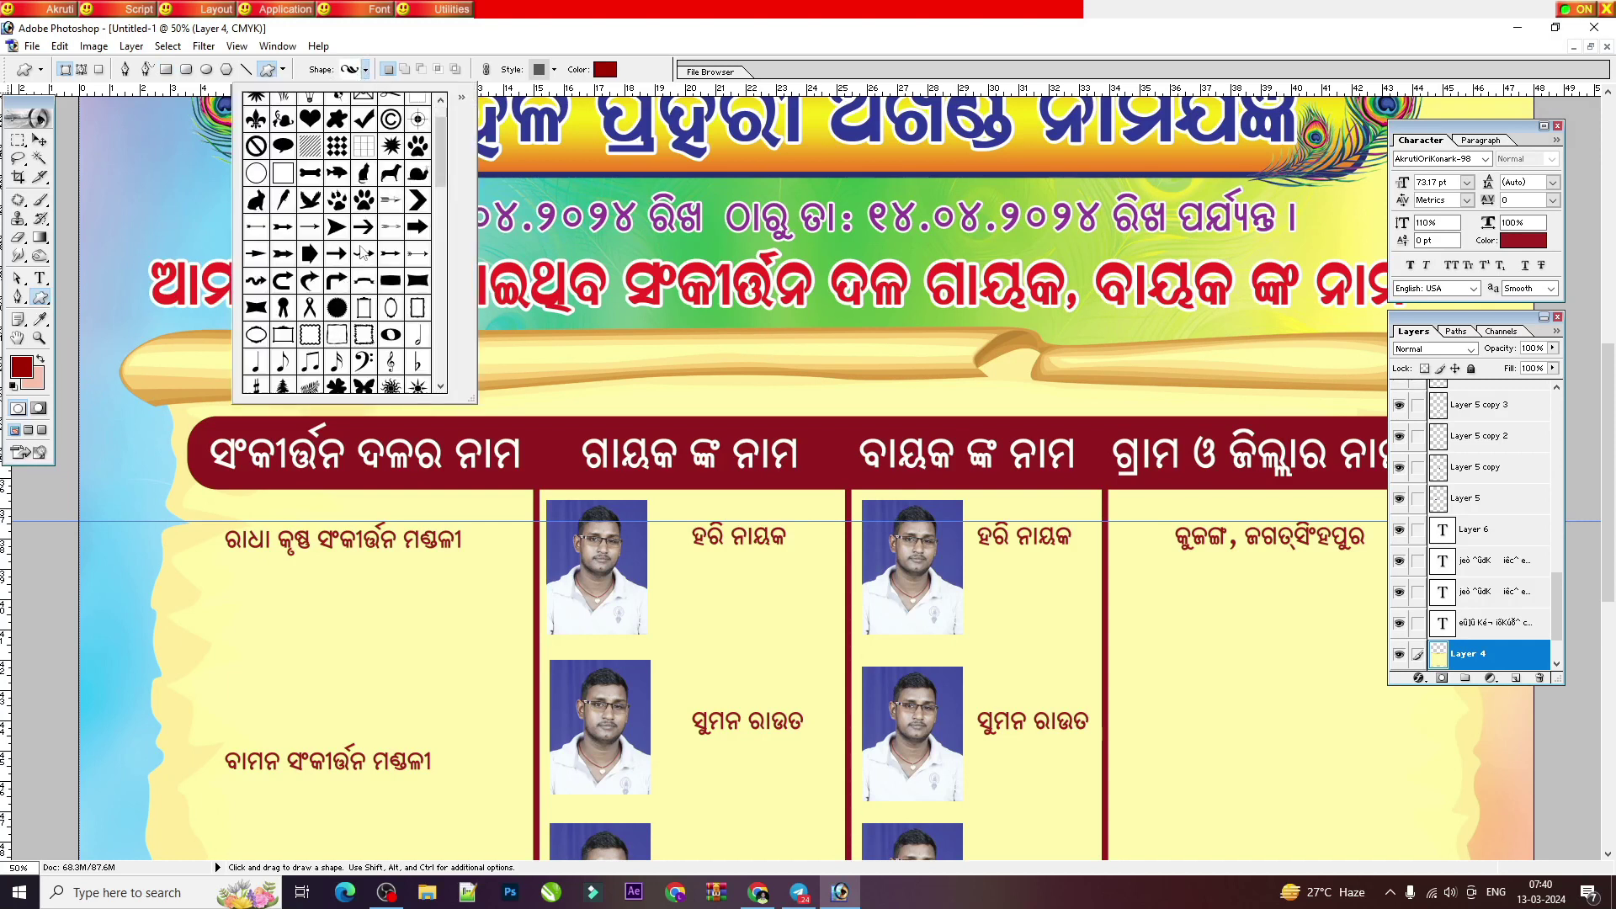
pyautogui.scroll(-4, 439, 191)
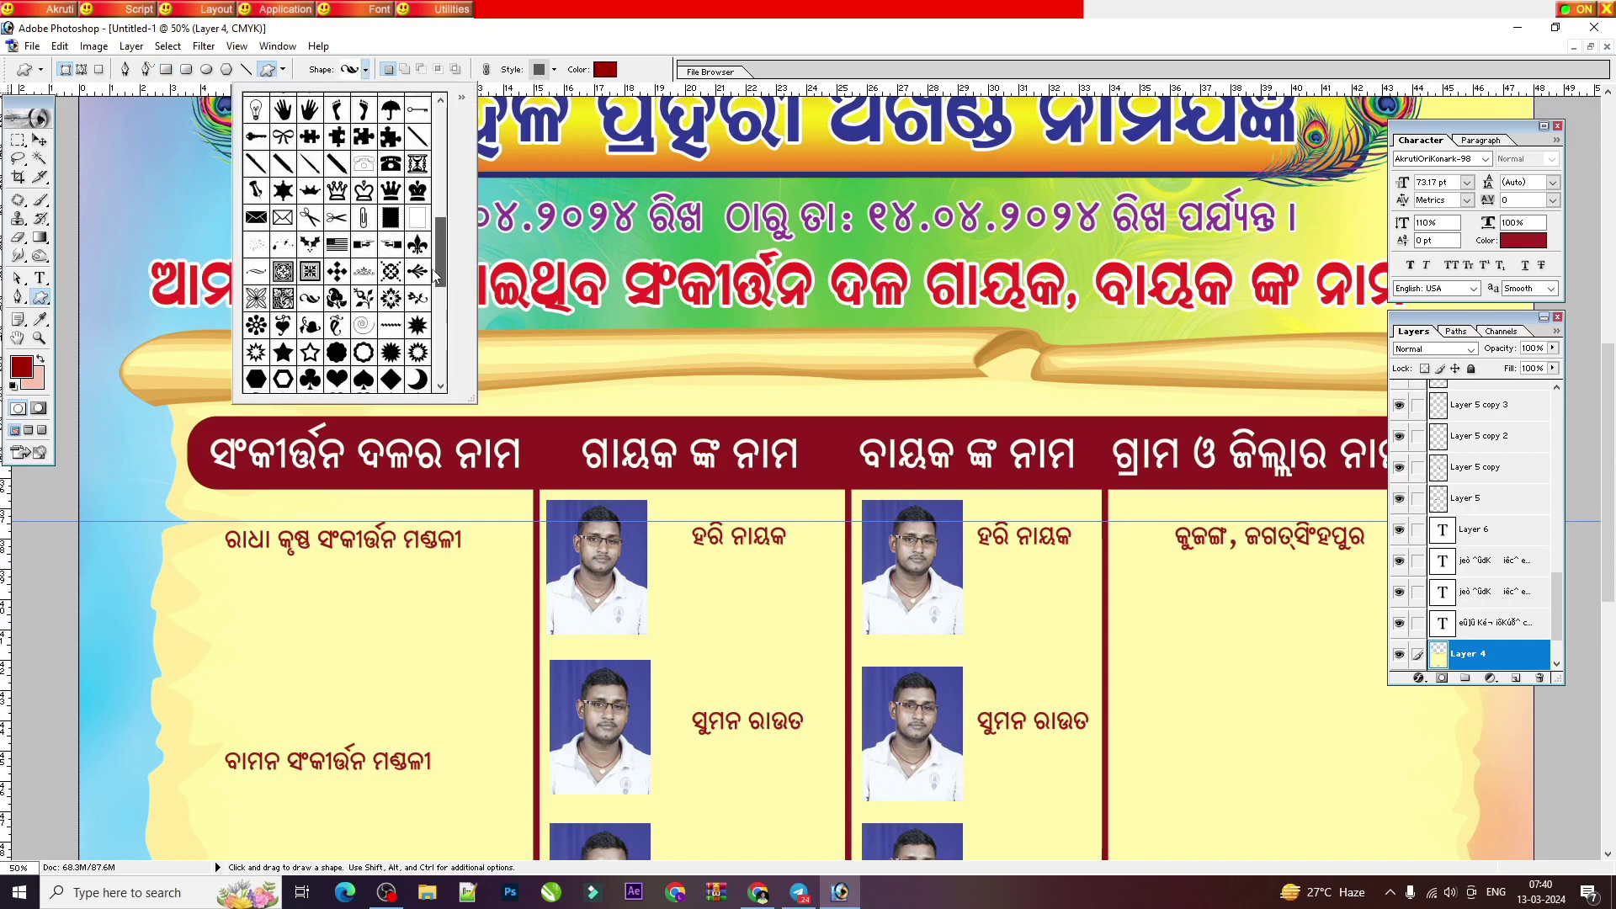
pyautogui.scroll(8, 461, 217)
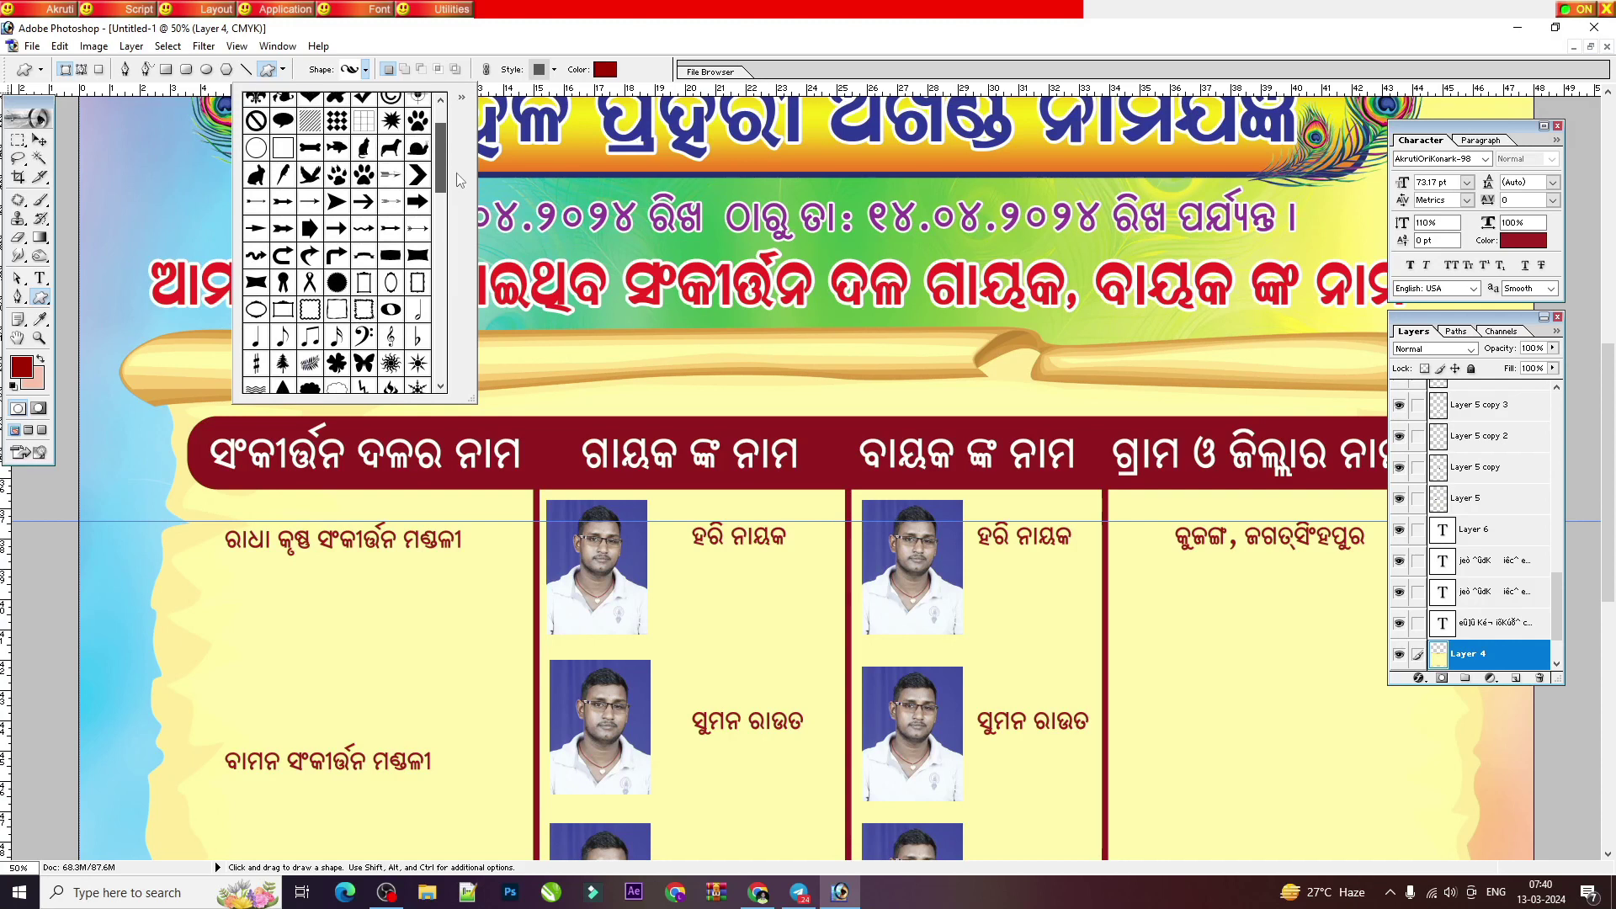
pyautogui.click(462, 98)
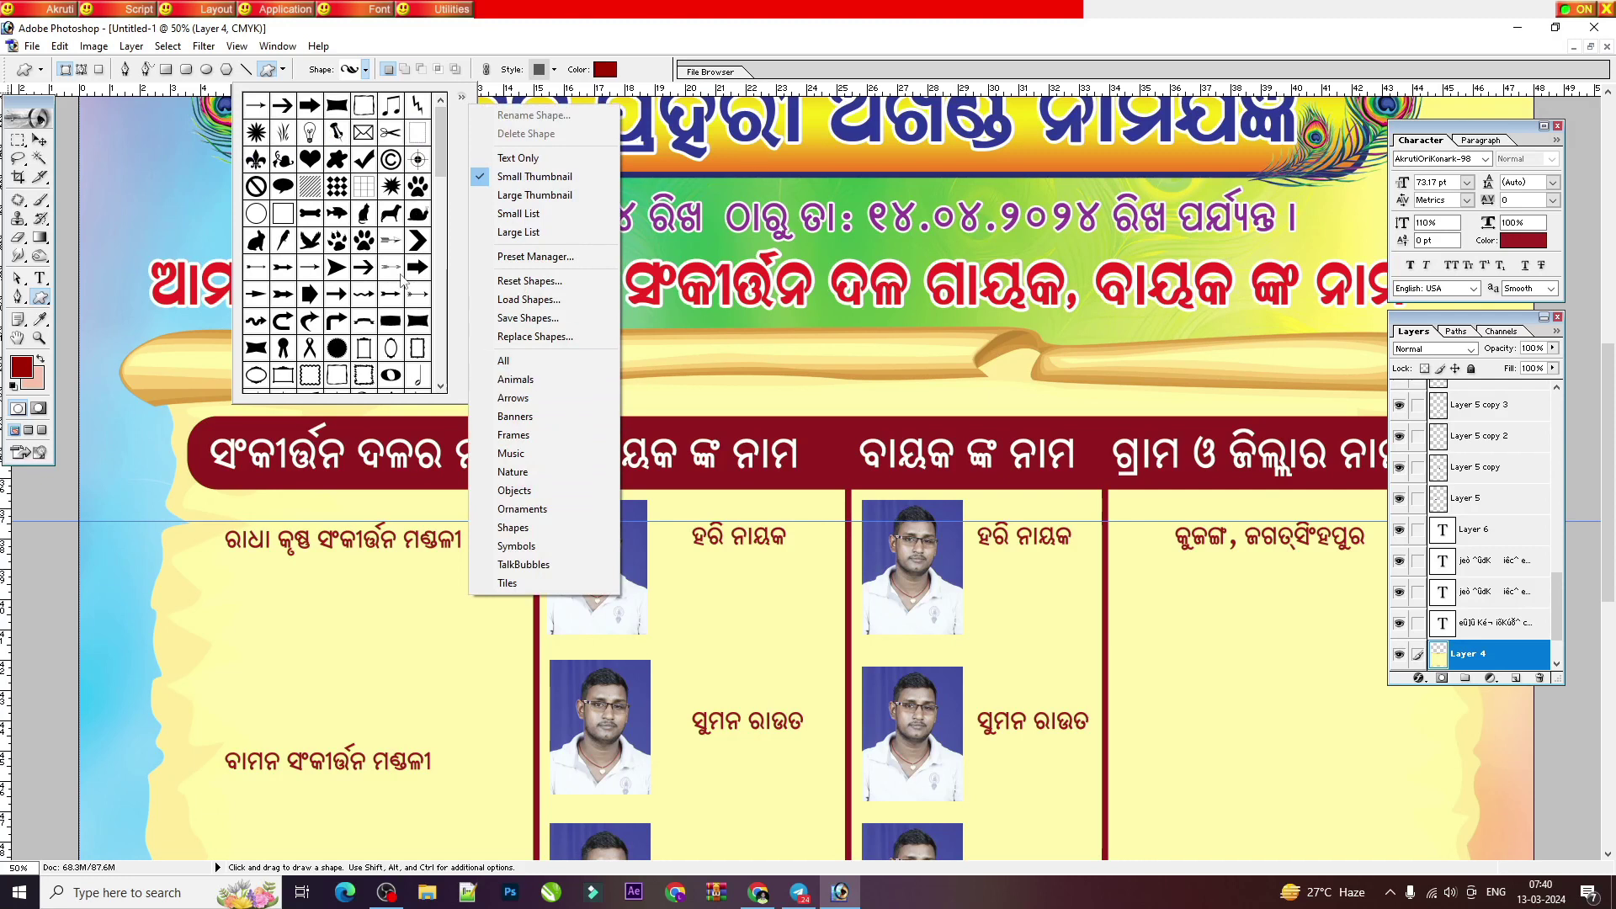
pyautogui.click(438, 160)
# Step: Draw the wavy swirl ornament on the header banner before the ଗାୟକ ଙ୍କ ନାମ heading
pyautogui.scroll(-5, 328, 253)
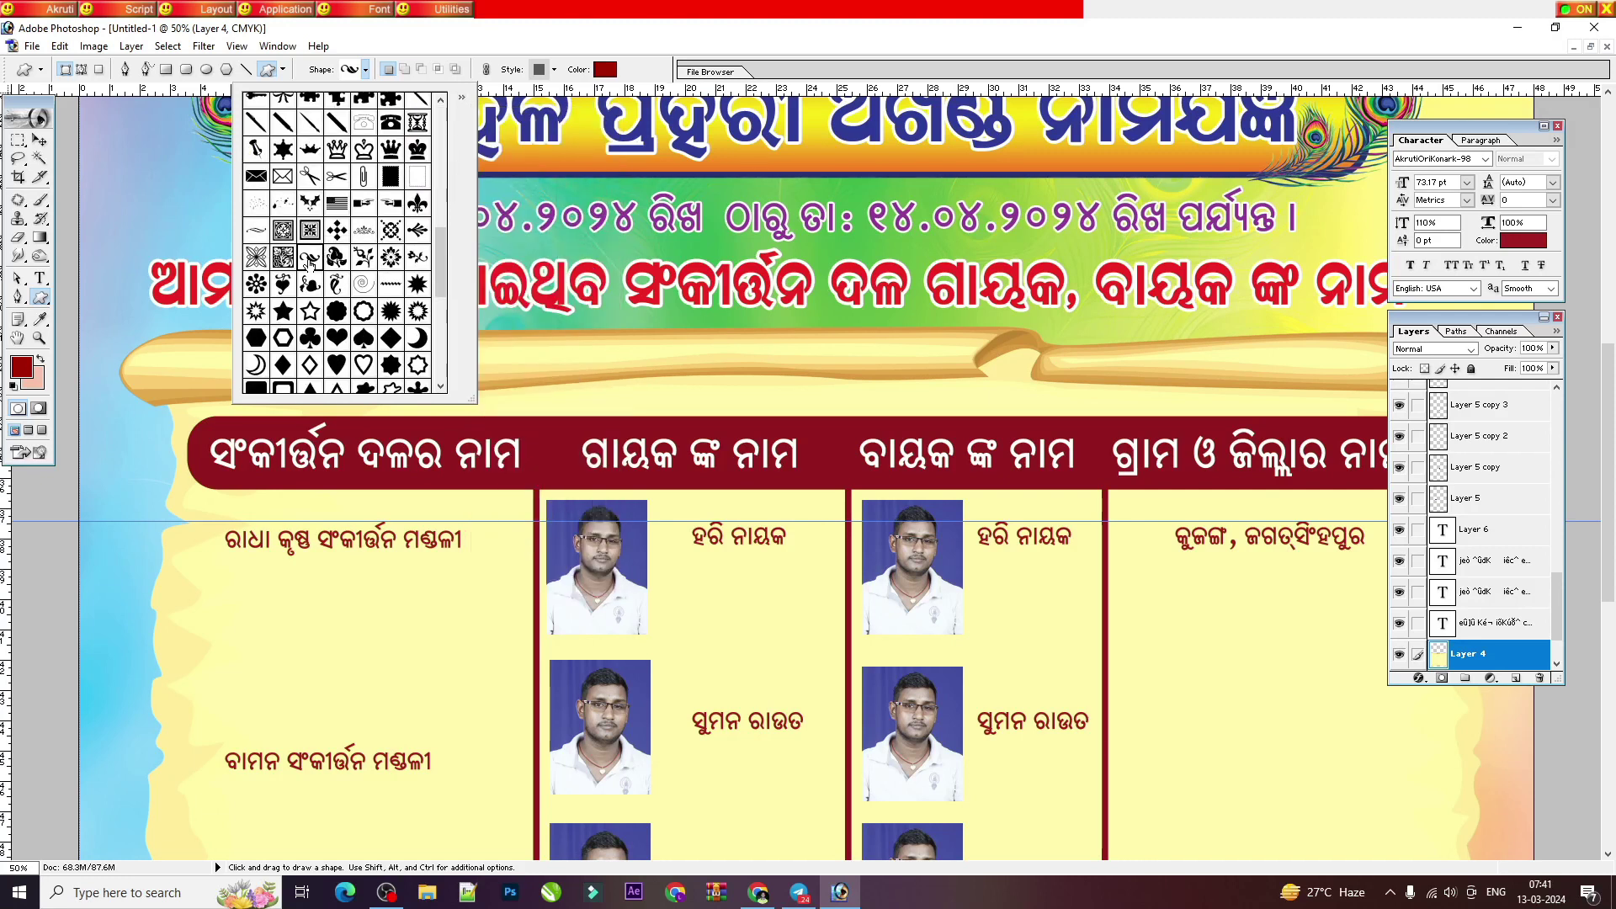
pyautogui.click(513, 437)
pyautogui.moveTo(528, 429); pyautogui.dragTo(585, 476)
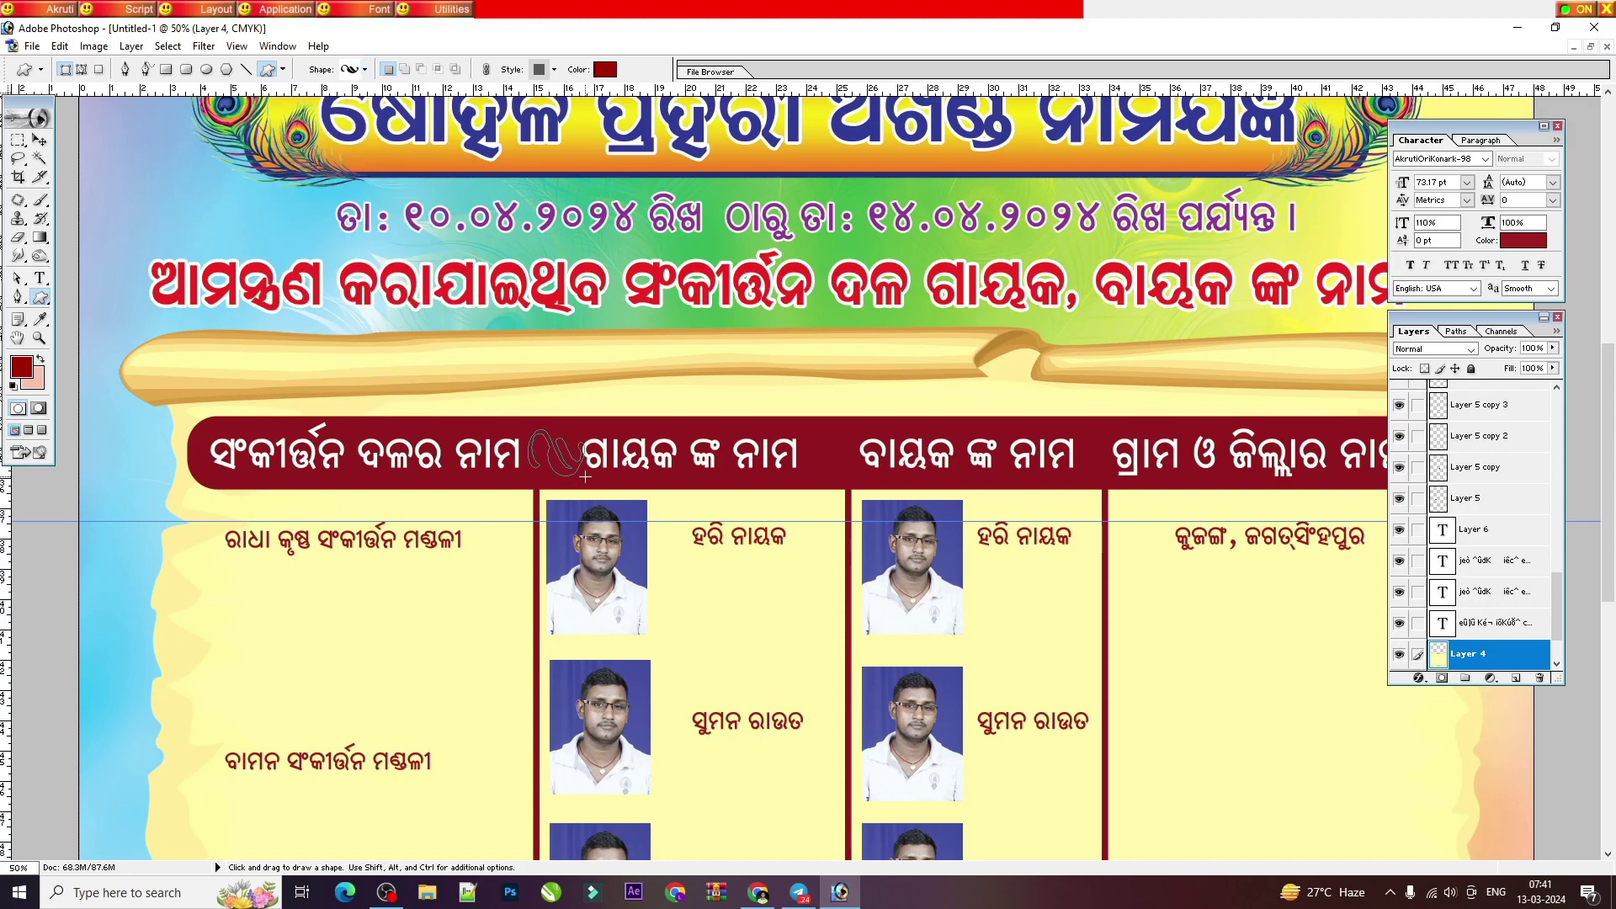
# Step: Fill the Shape 3 ornament with bright yellow
pyautogui.hotkey('ctrl', '+')
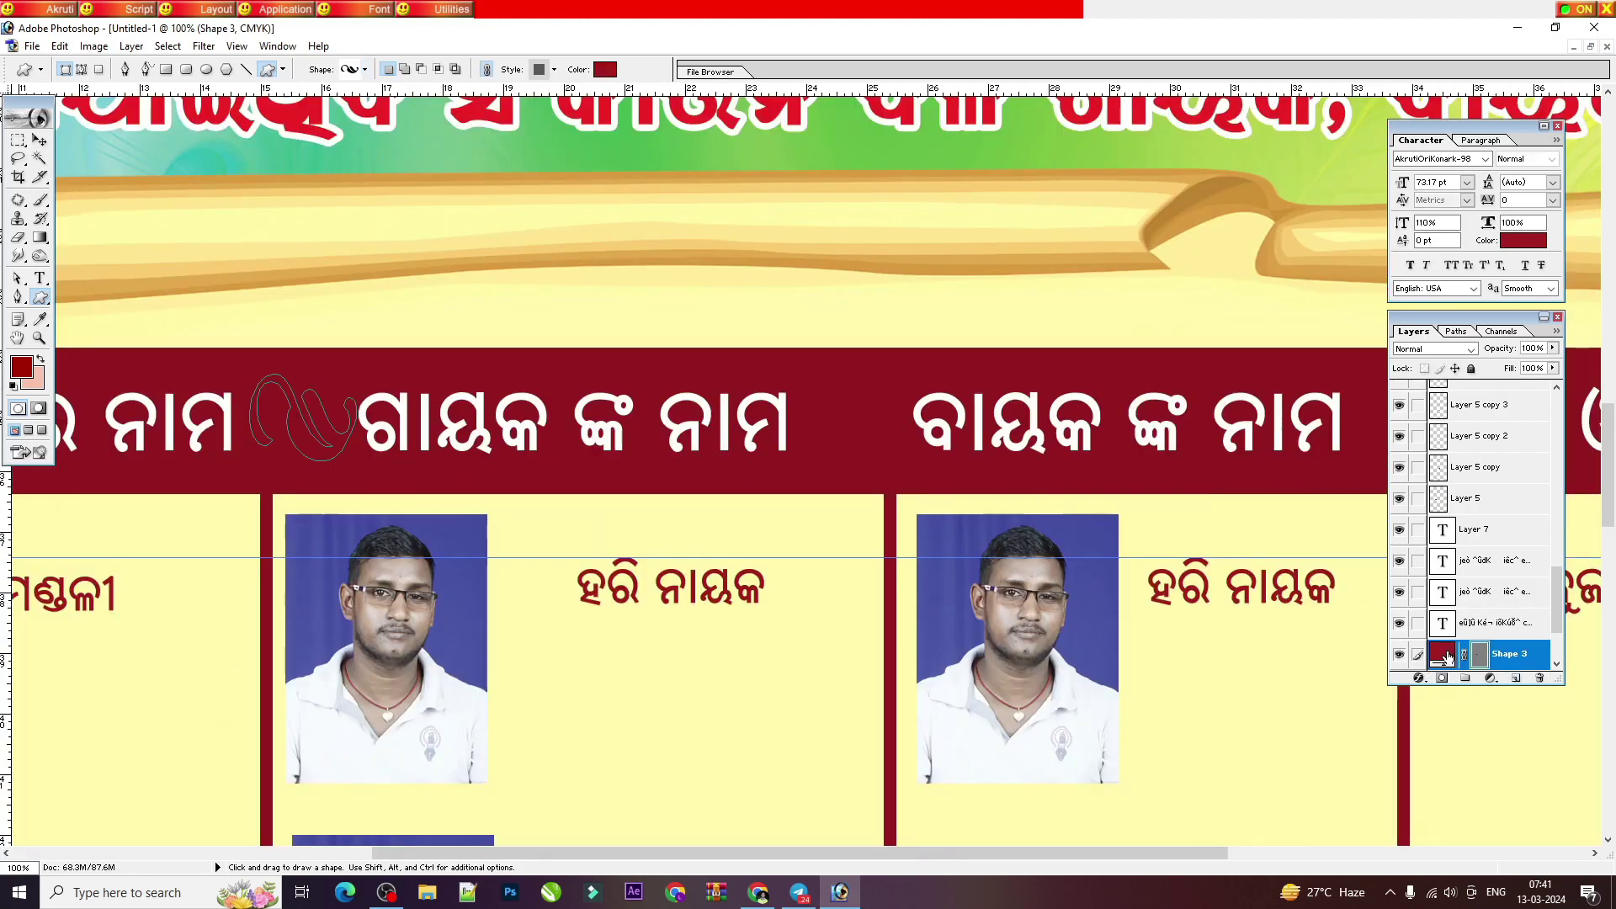
pyautogui.doubleClick(1441, 653)
pyautogui.click(1269, 333)
pyautogui.click(1290, 511)
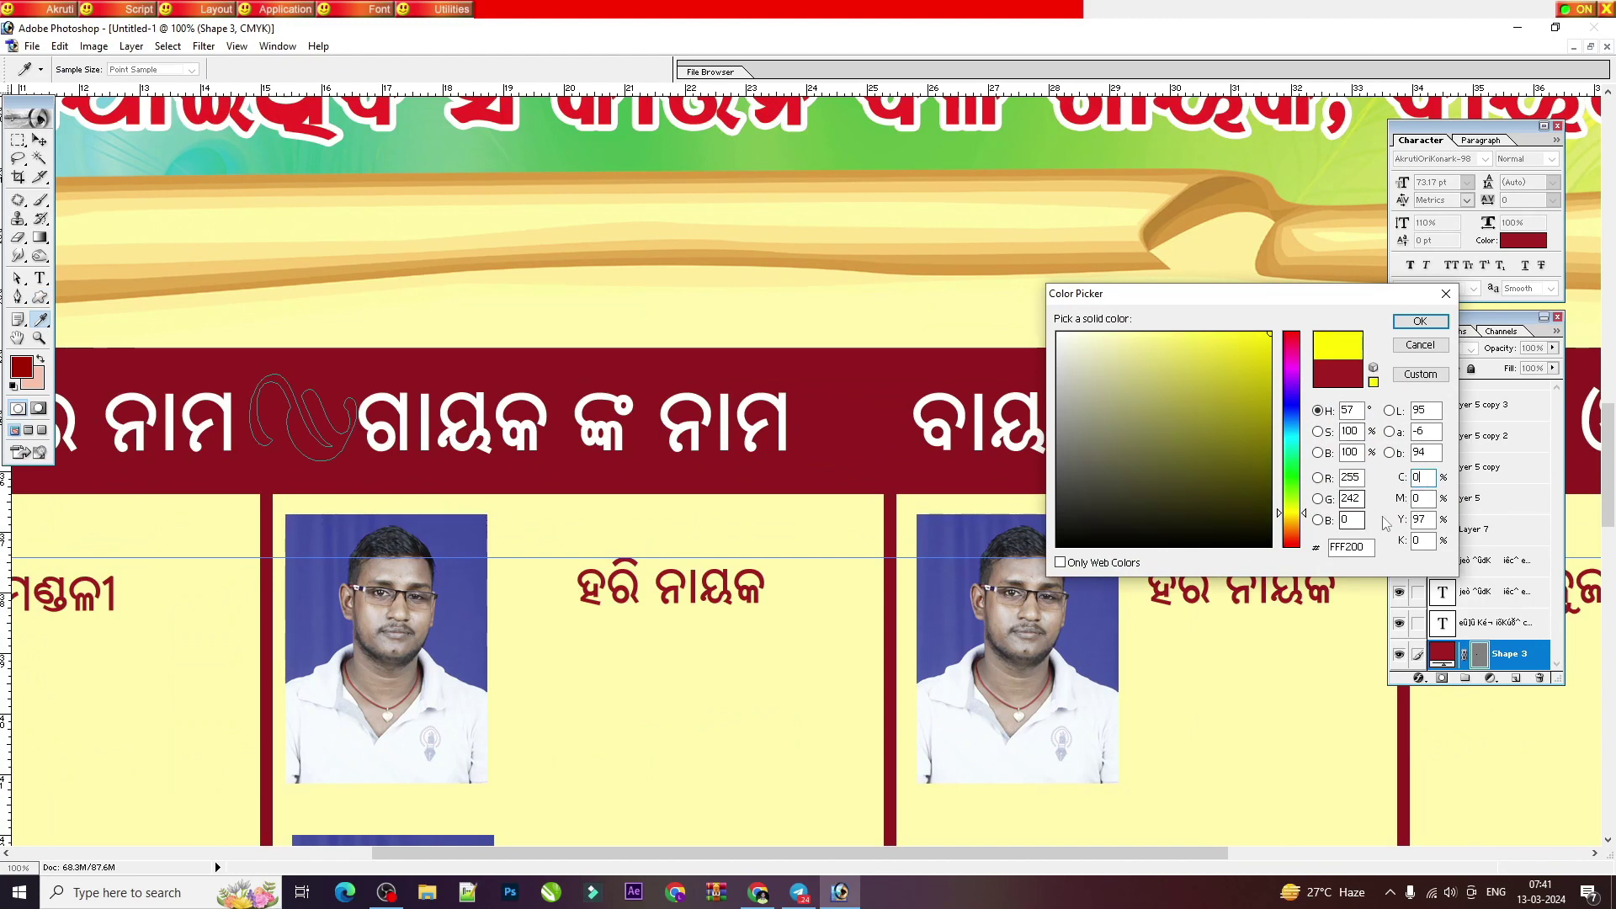
pyautogui.press('Return')
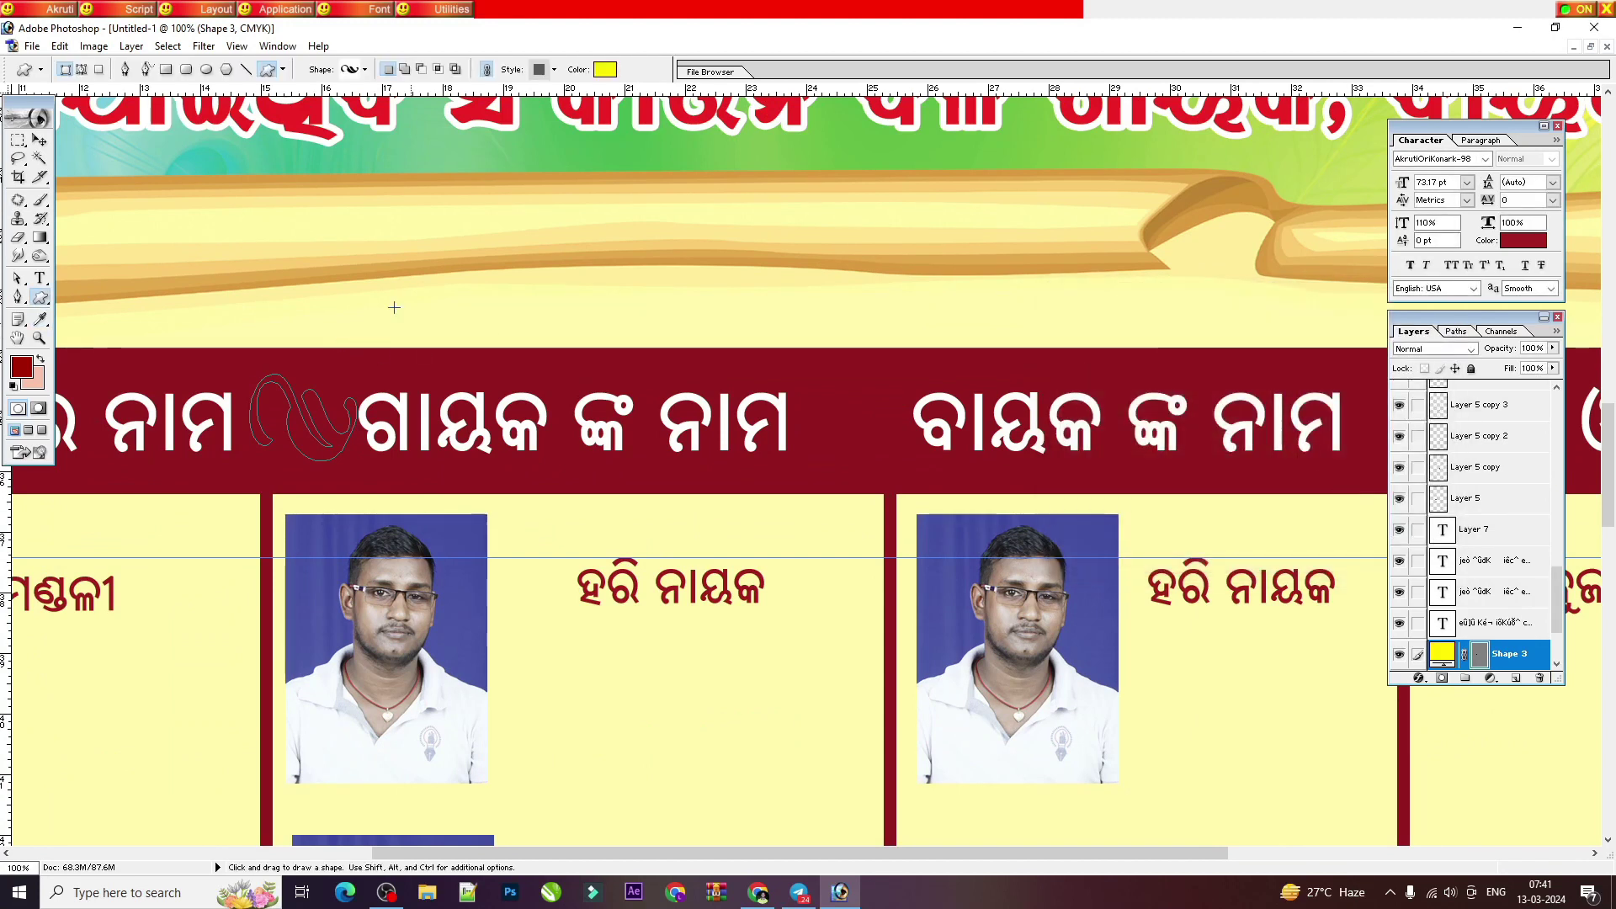
# Step: Shrink the yellow ornament and give it a slight tilt on the banner
pyautogui.click(39, 141)
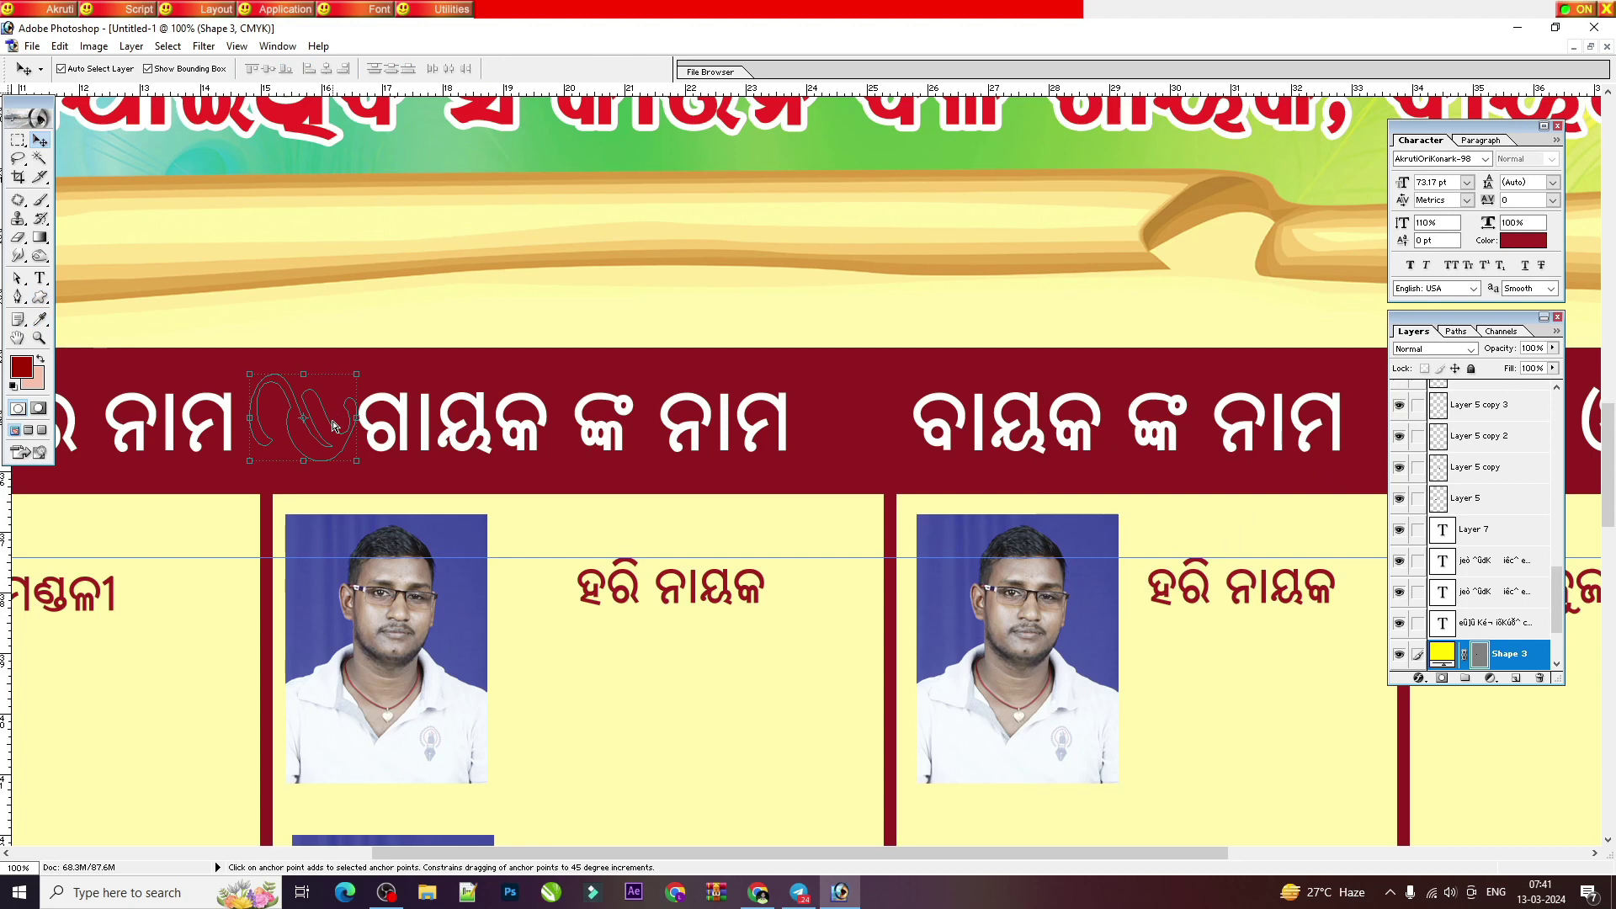
pyautogui.moveTo(354, 469); pyautogui.dragTo(328, 455)
pyautogui.press('Return')
pyautogui.press('Return')
pyautogui.hotkey('ctrl', 't')
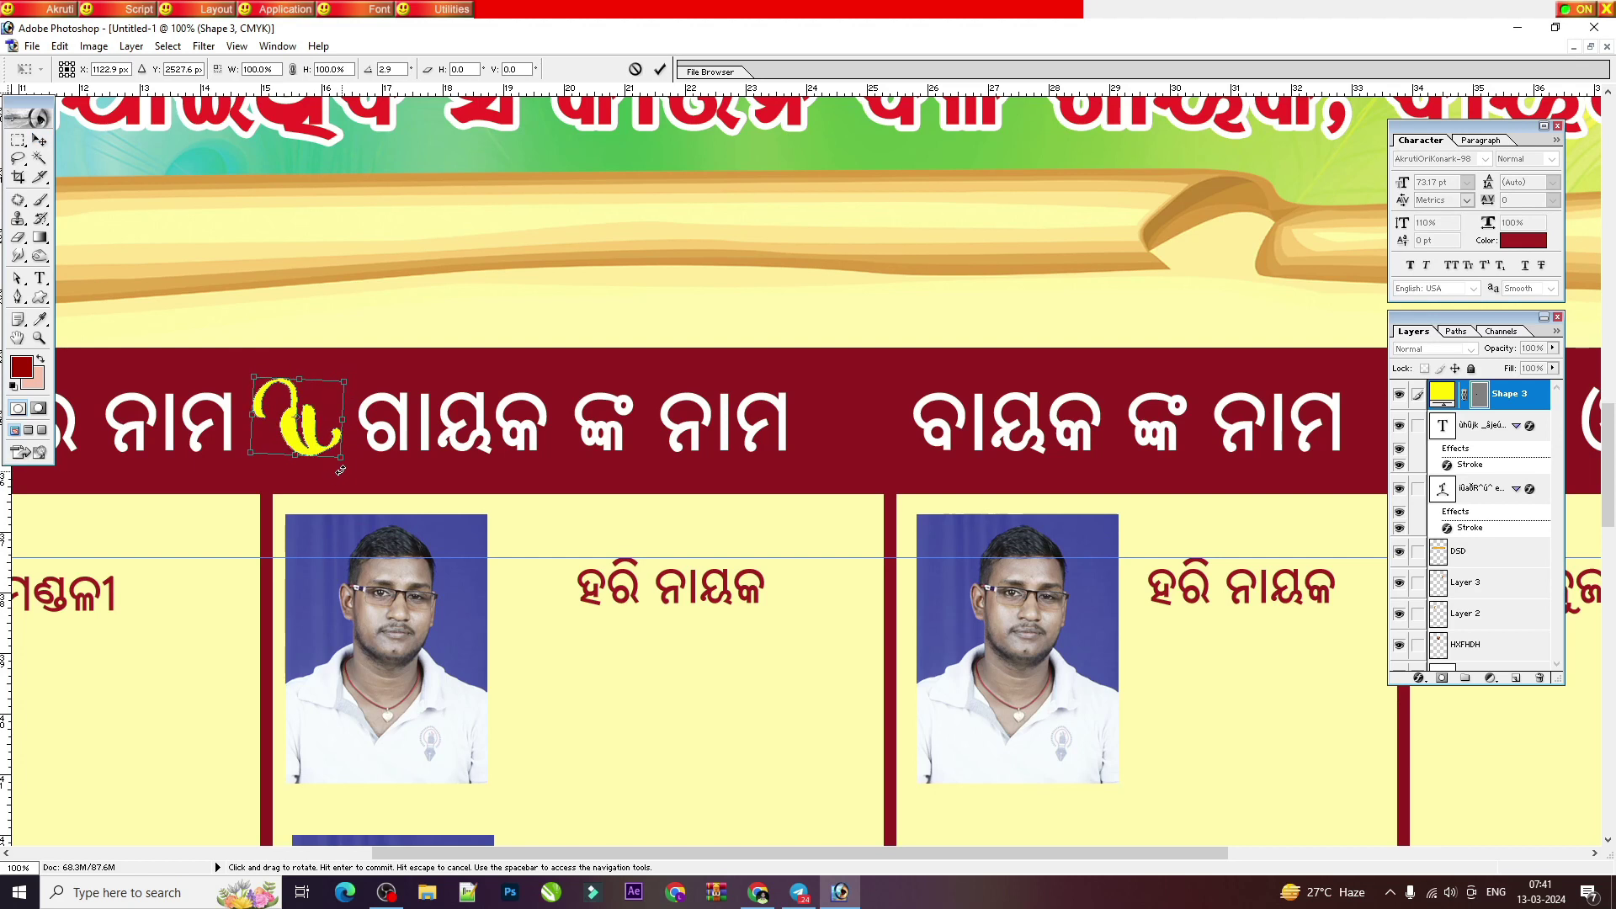
pyautogui.press('Return')
pyautogui.hotkey('ctrl', 'z')
# Step: Place ornament copies before ବାୟକ ଙ୍କ ନାମ and the village heading
pyautogui.hotkey('shift', 'alt')
pyautogui.moveTo(308, 433)
pyautogui.mouseDown()
pyautogui.moveTo(860, 419)
pyautogui.moveTo(312, 463)
pyautogui.mouseUp()
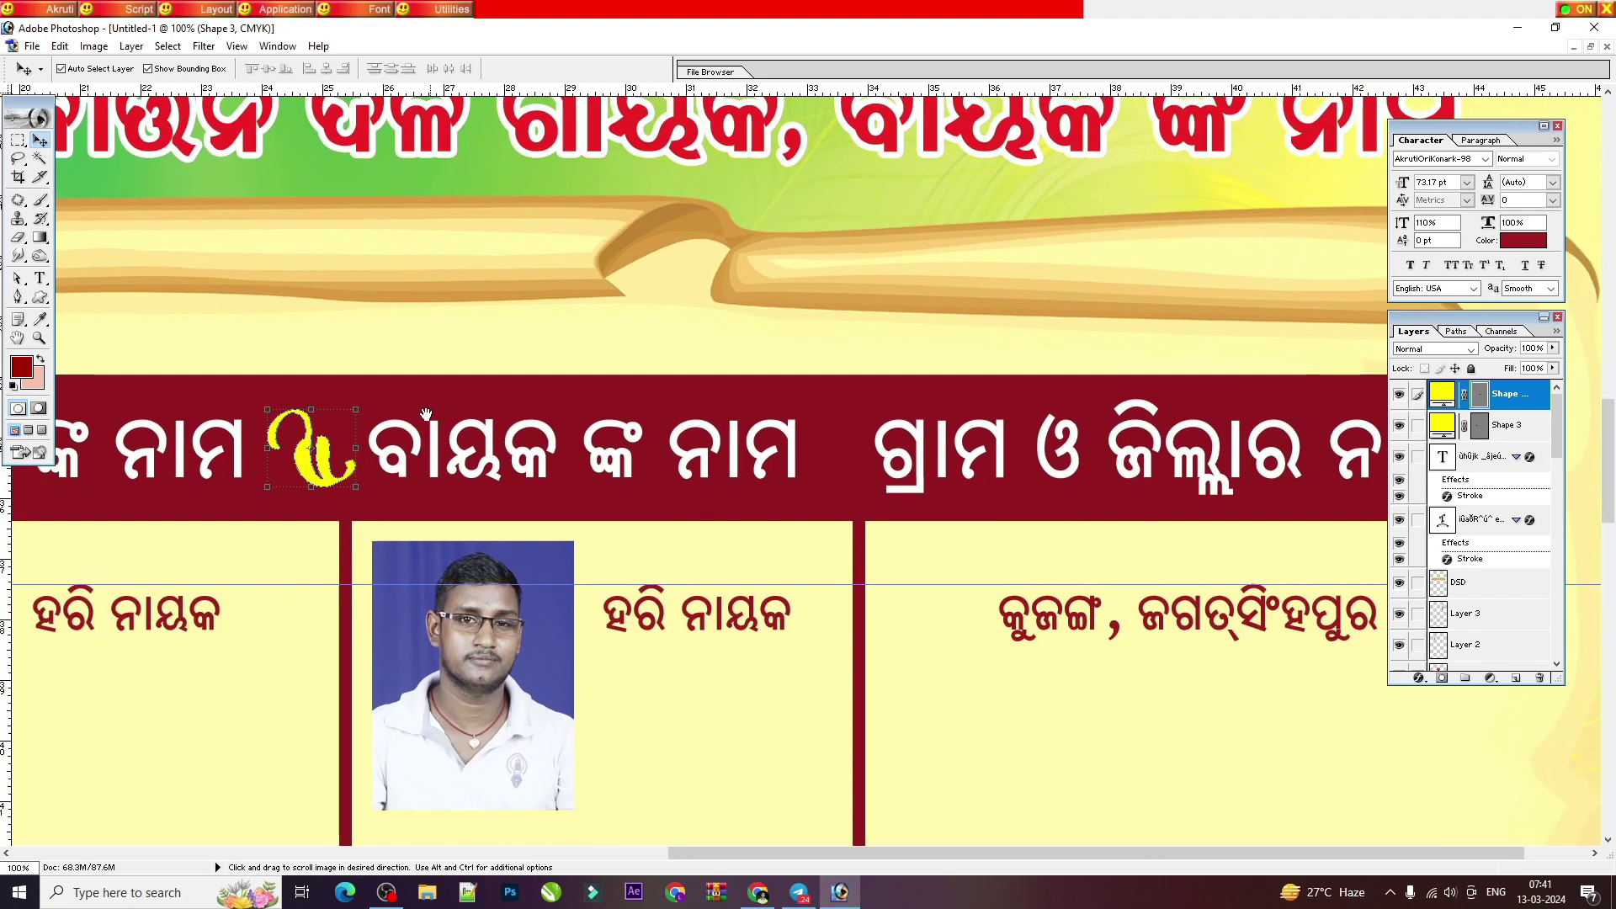
pyautogui.hotkey('ctrl', '-')
pyautogui.scroll(-1, 673, 446)
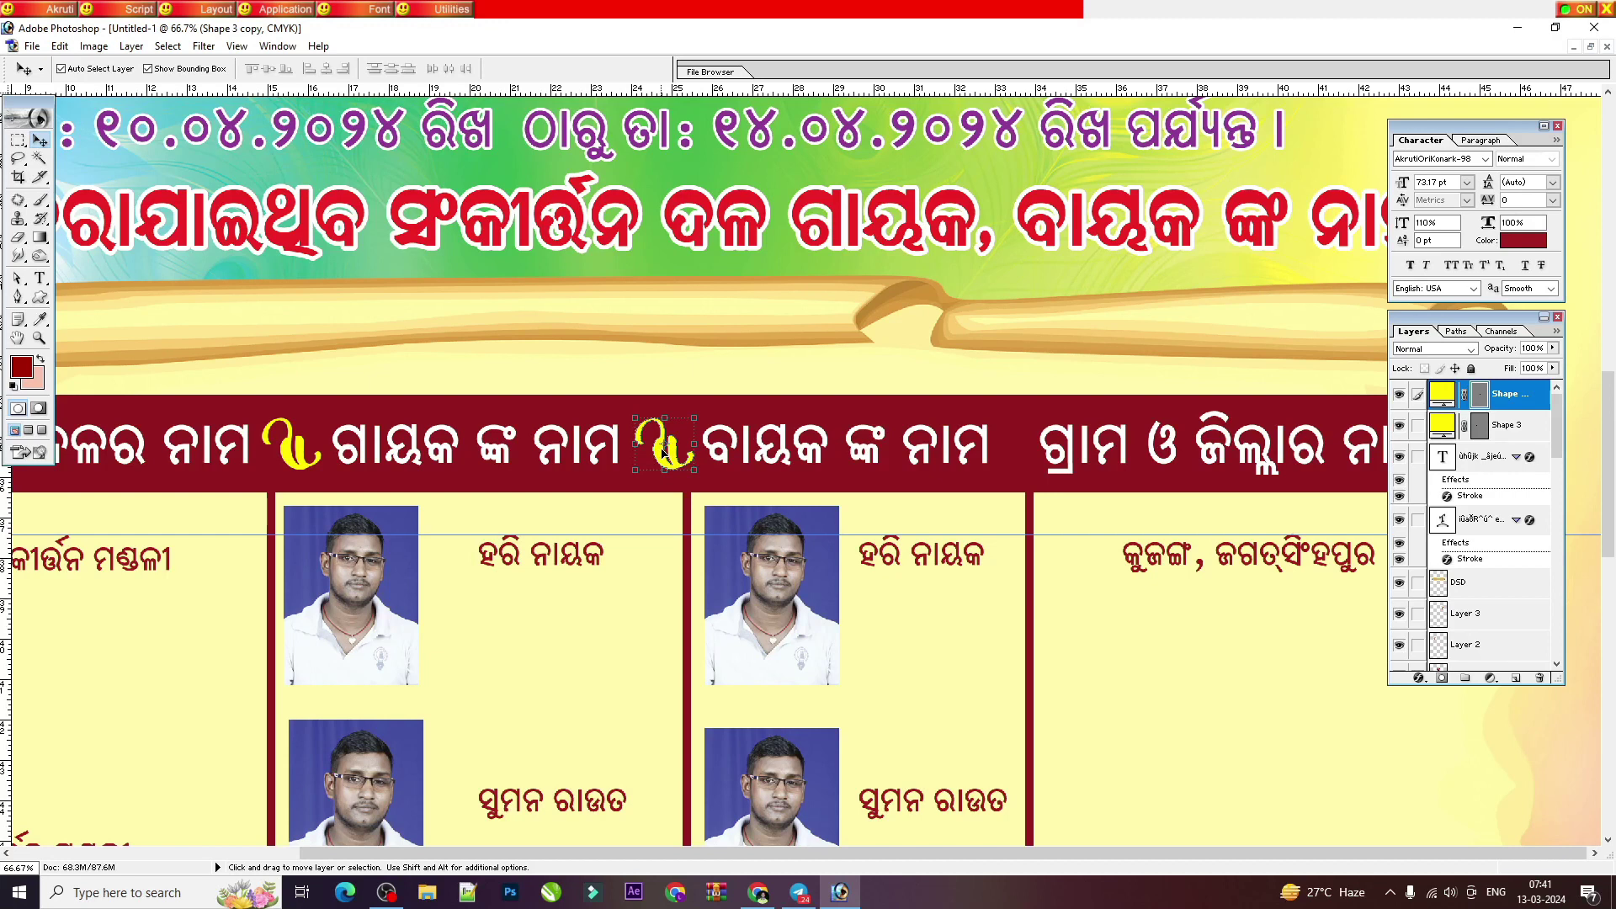
pyautogui.moveTo(663, 452); pyautogui.dragTo(1021, 440)
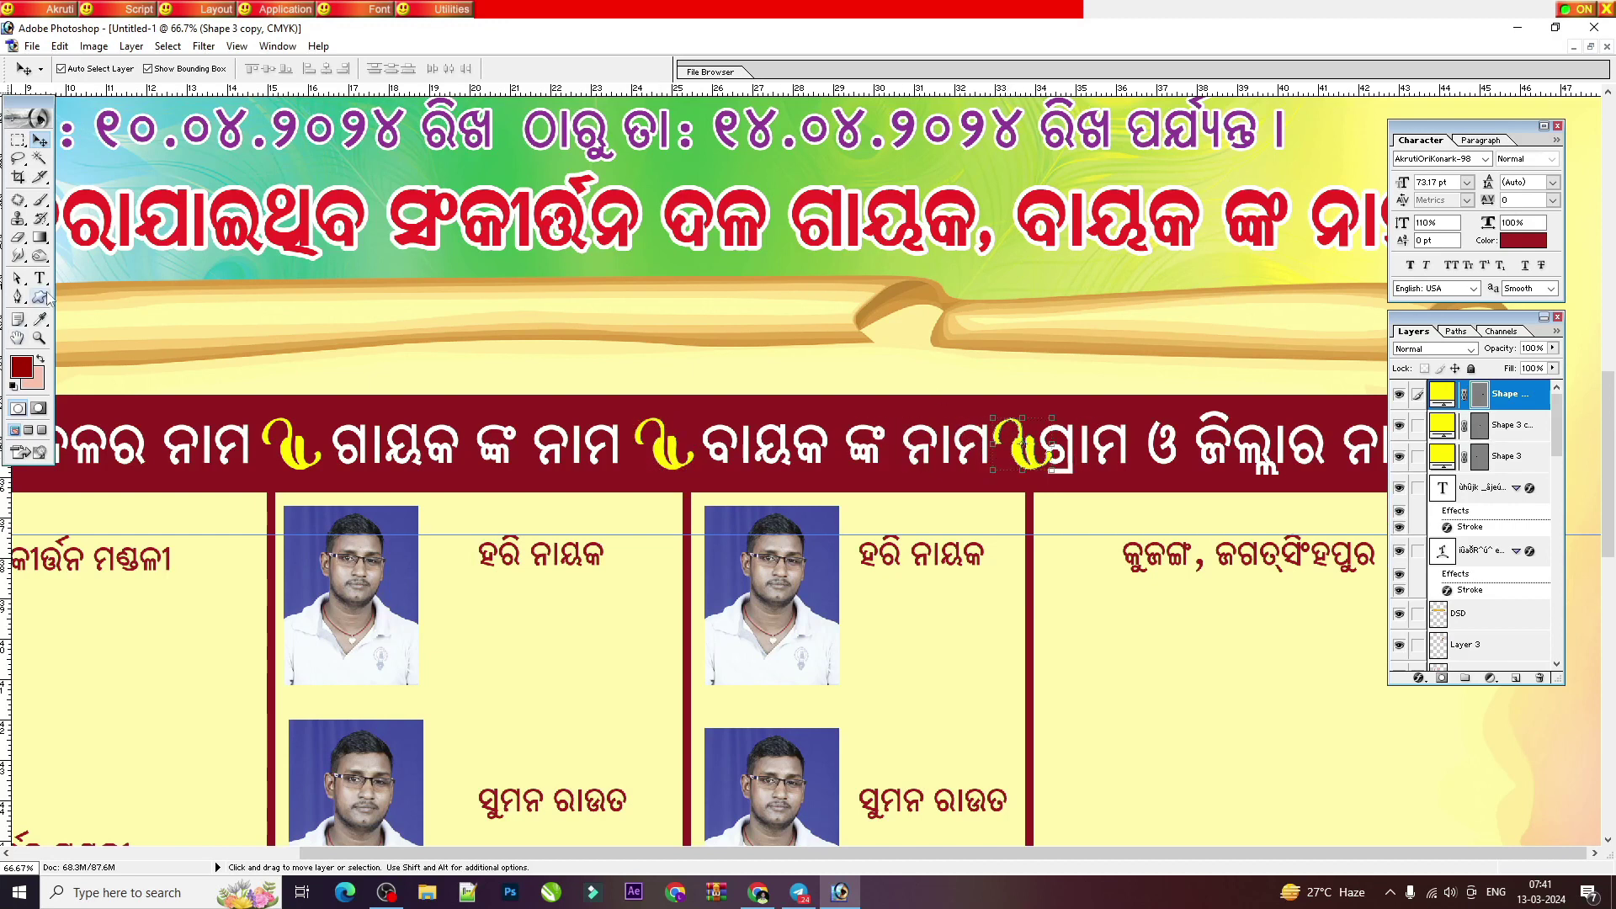
# Step: Nudge the header headings slightly left and select the Background layer
pyautogui.moveTo(692, 440); pyautogui.dragTo(687, 439)
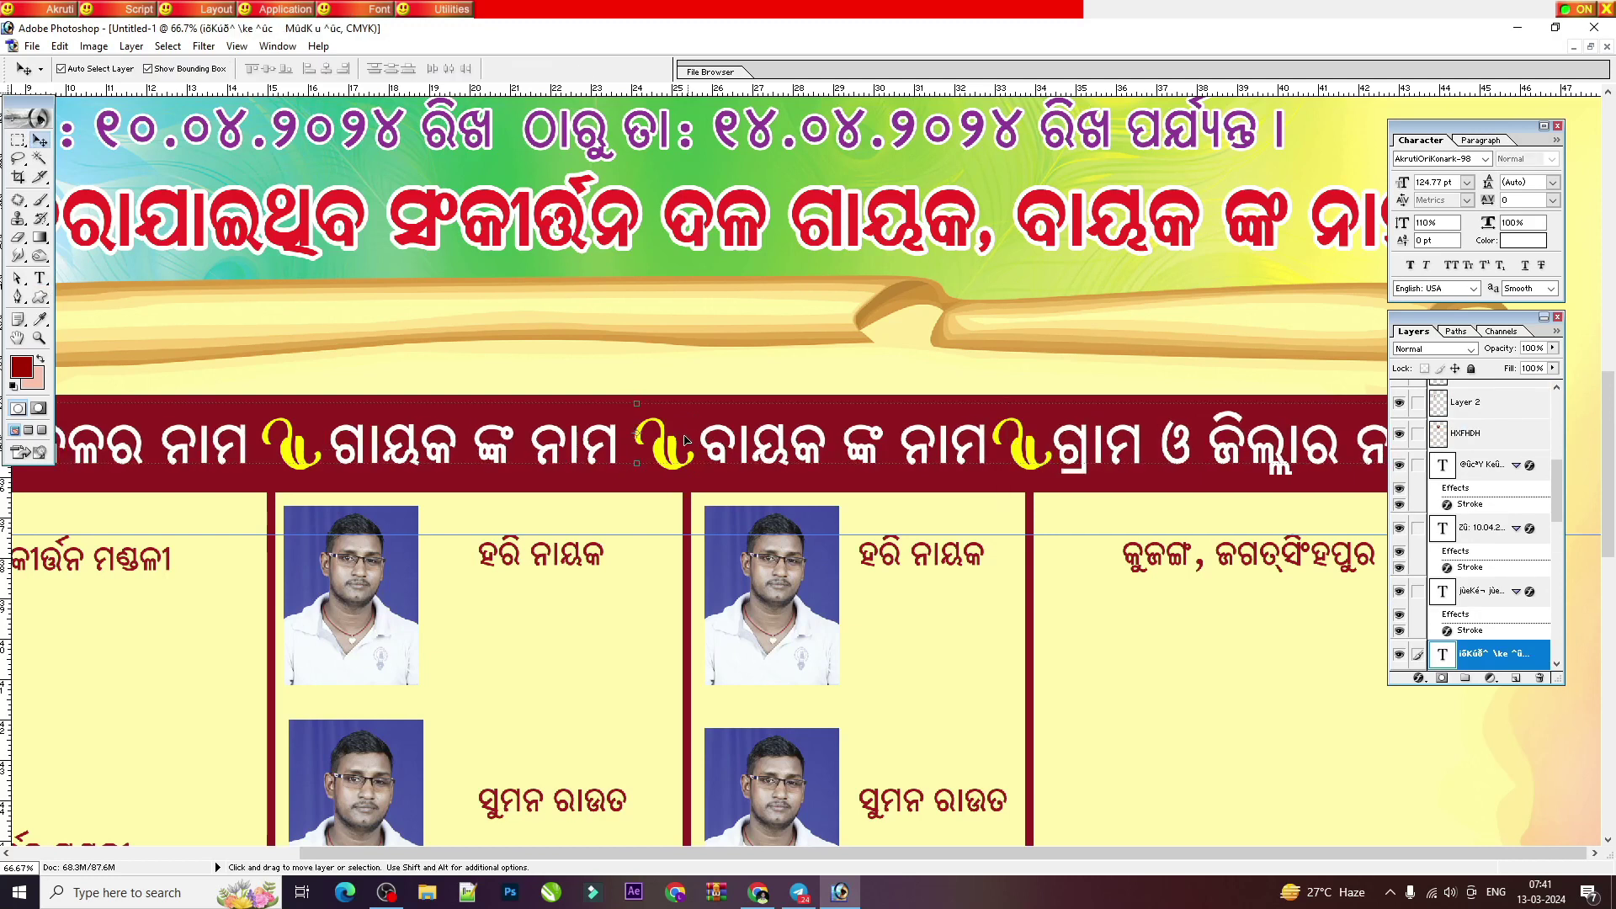
pyautogui.hotkey('ctrl', '-')
pyautogui.hotkey('ctrl', '-')
pyautogui.rightClick(1184, 492)
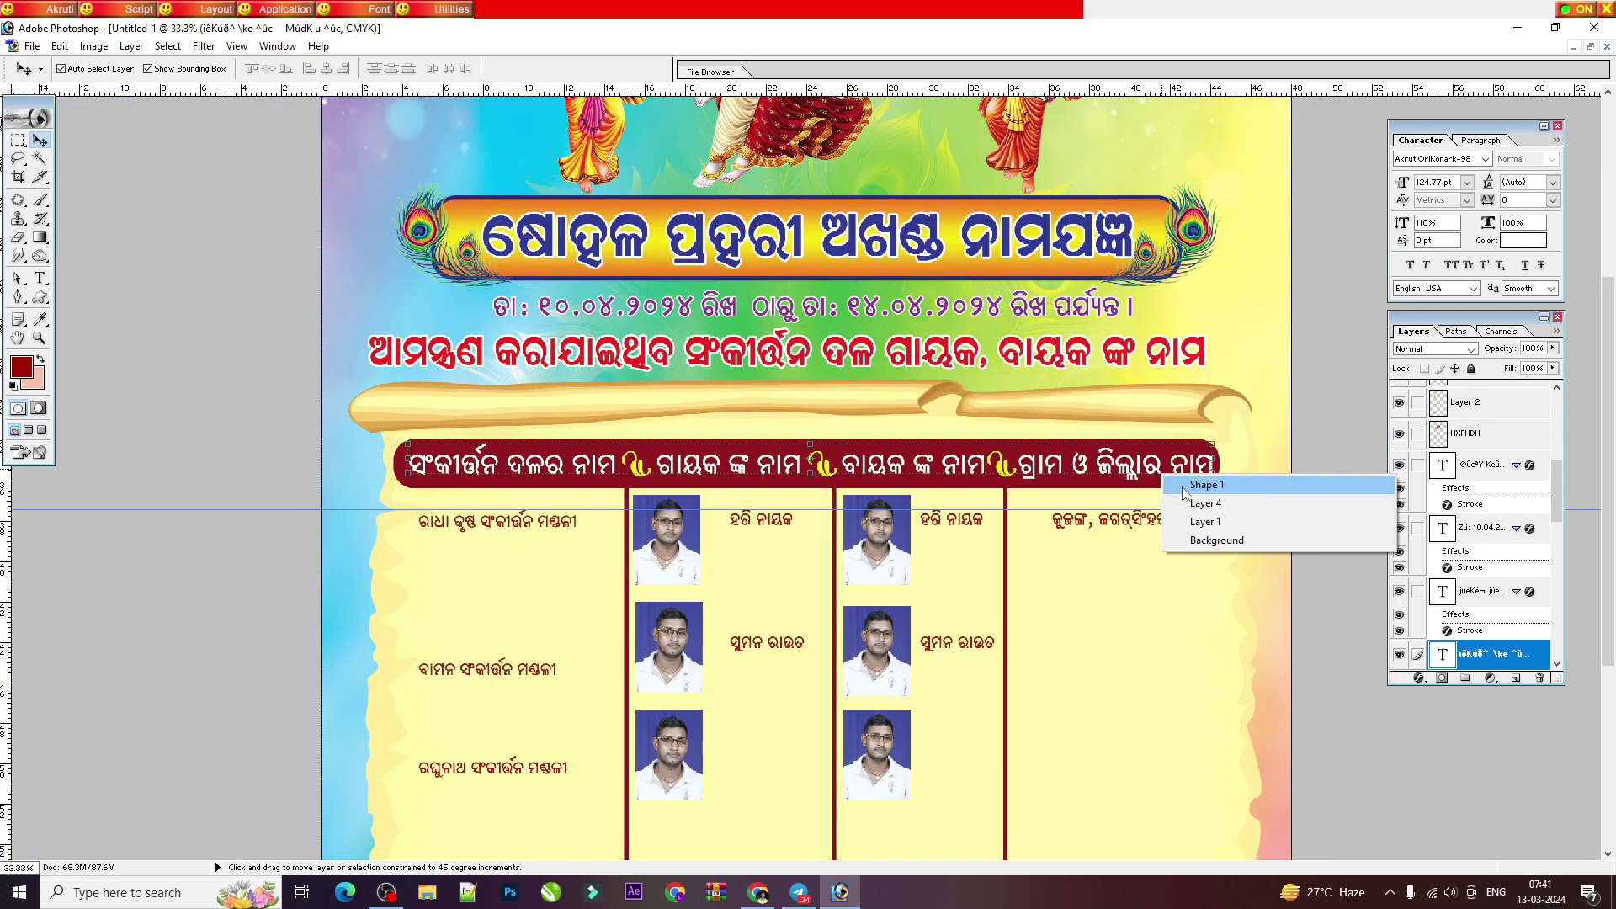
pyautogui.click(1184, 491)
pyautogui.rightClick(959, 480)
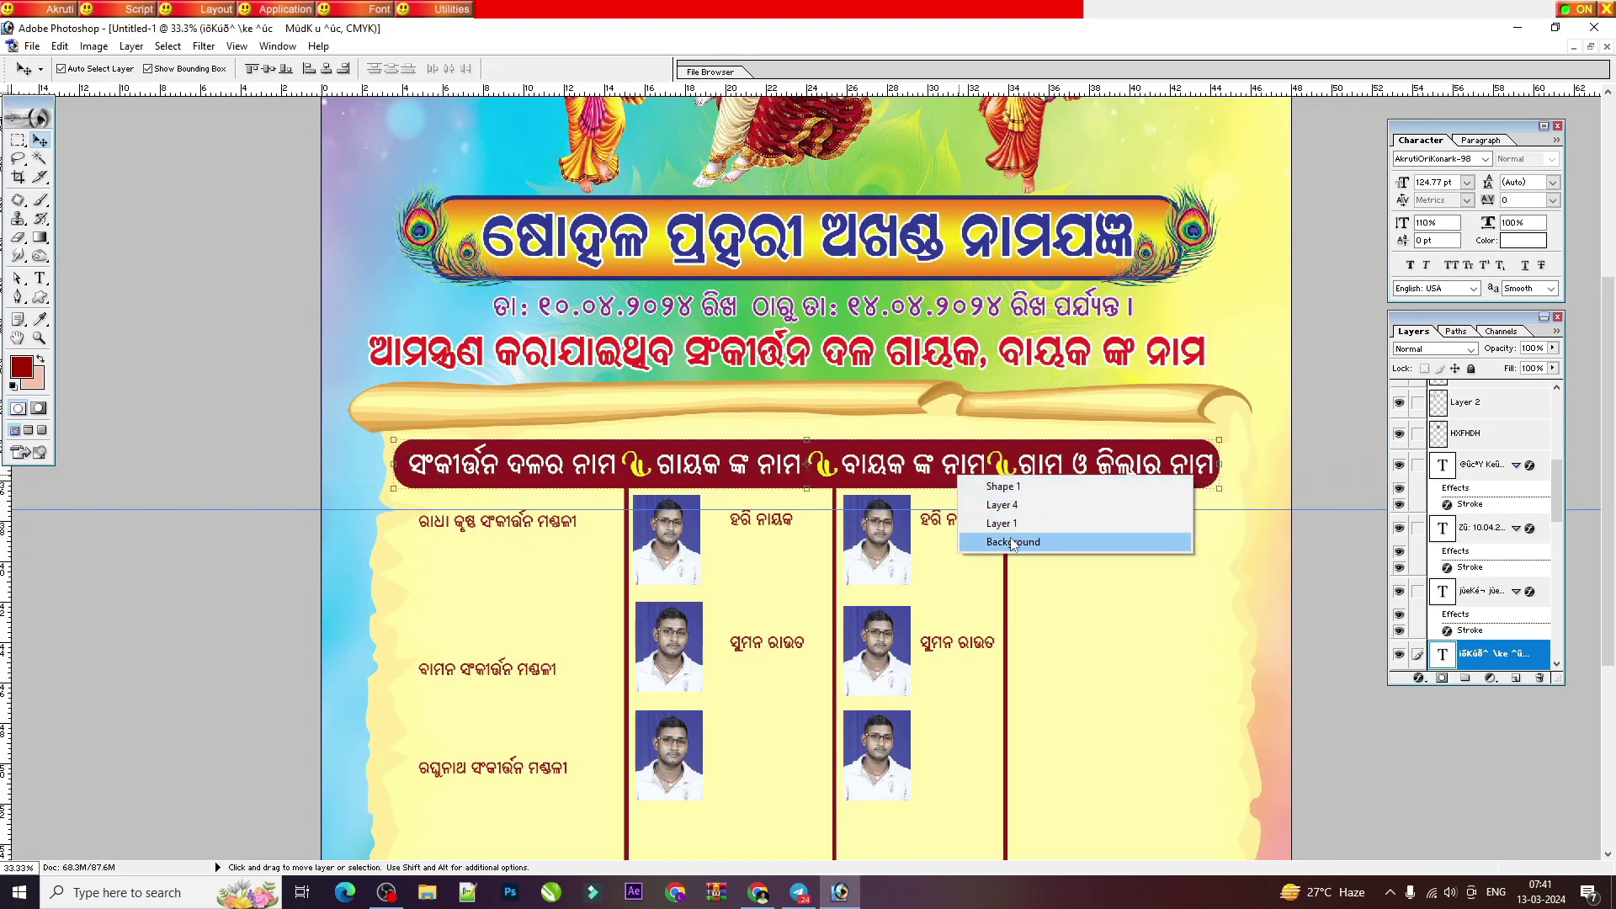
pyautogui.click(1026, 543)
pyautogui.scroll(-4, 623, 496)
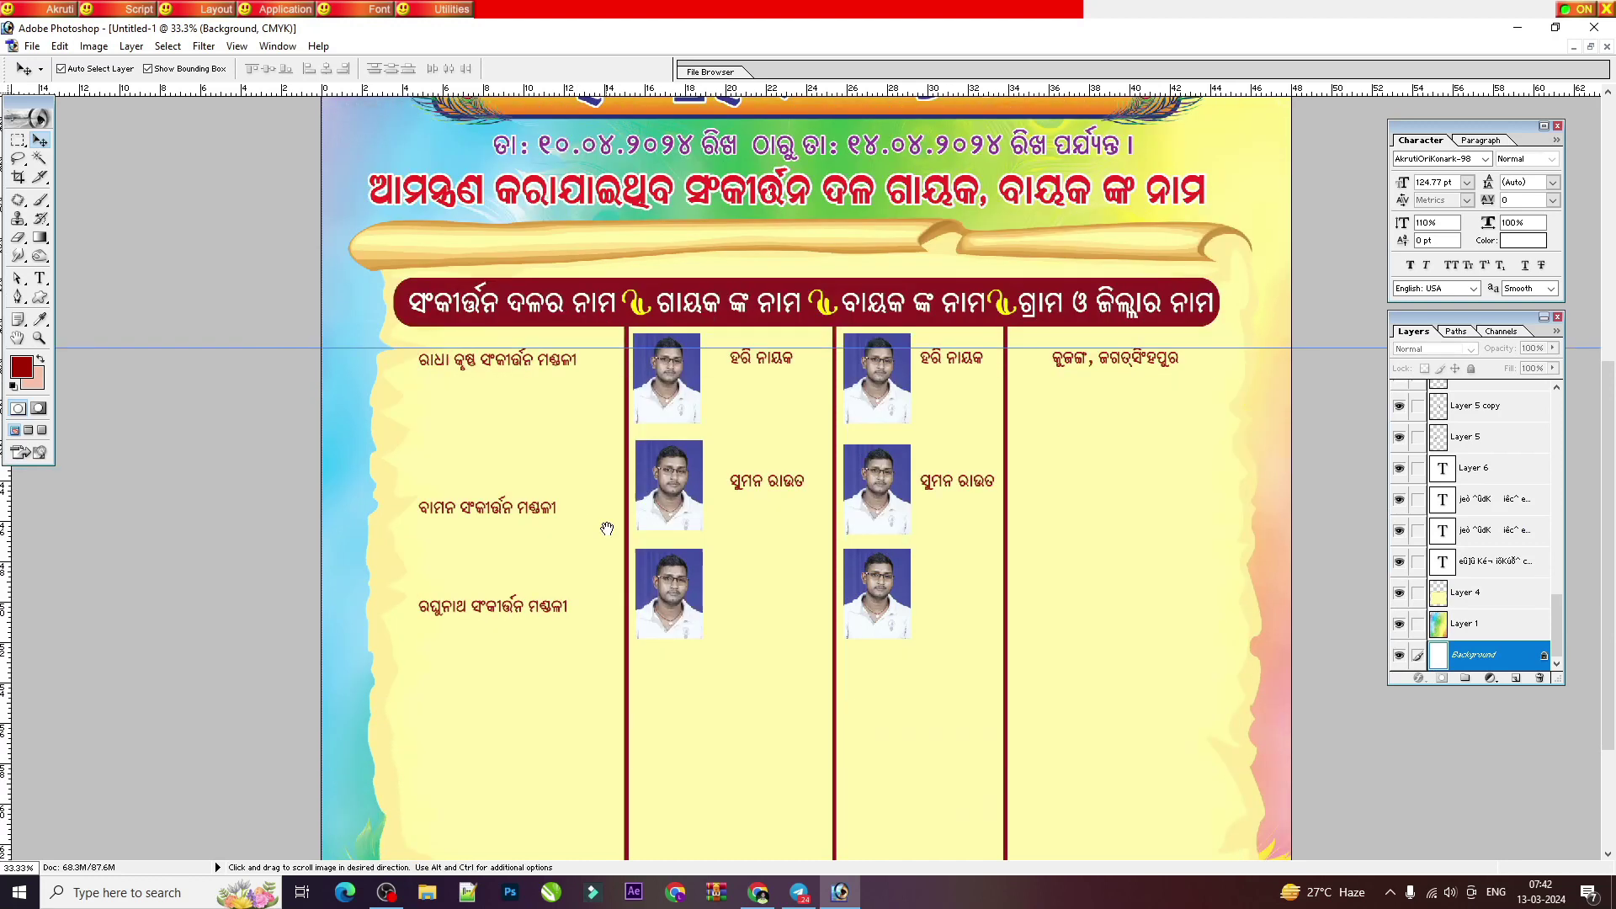
pyautogui.scroll(-5, 582, 583)
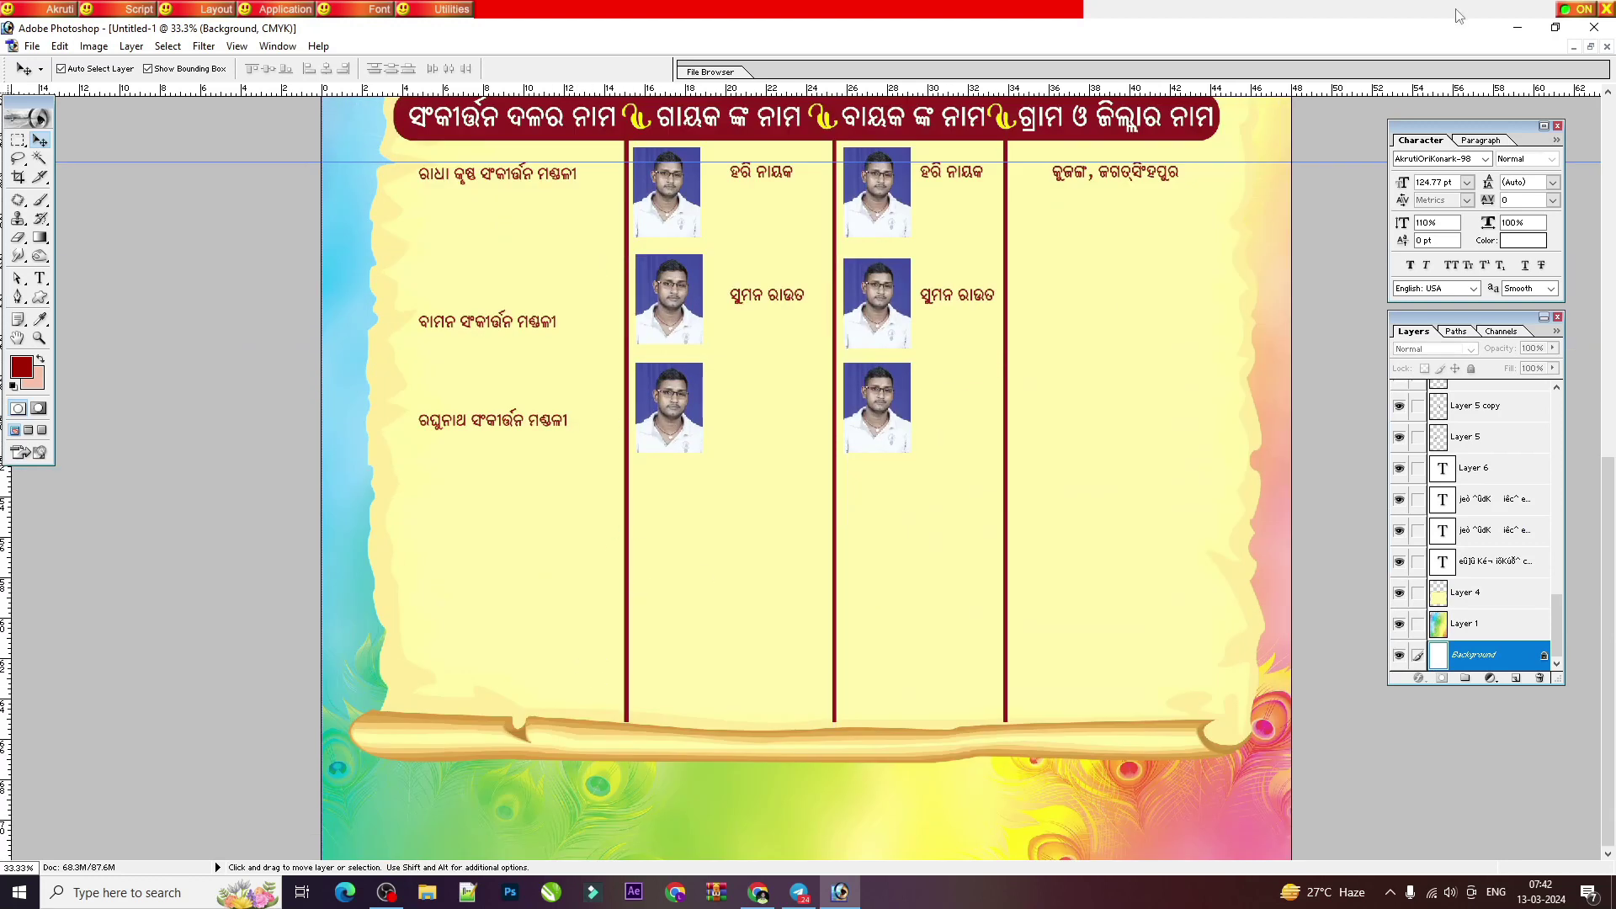
# Step: Drag the organiser credit text from astprahara.psd into the flyer's footer
pyautogui.click(1589, 46)
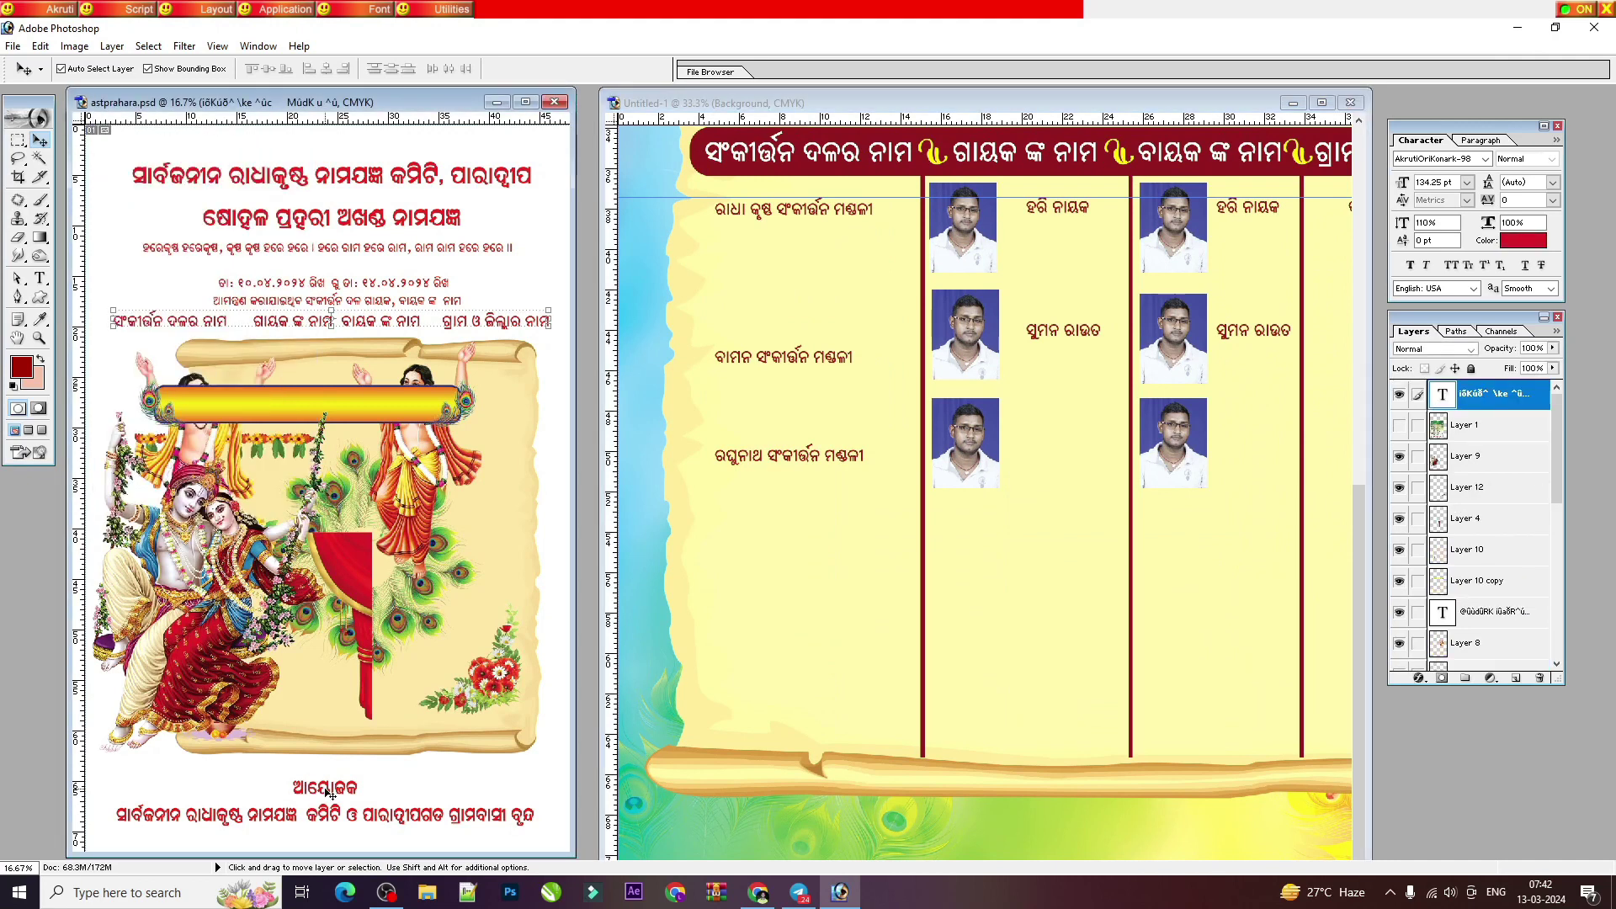
pyautogui.moveTo(329, 791); pyautogui.dragTo(1128, 804)
pyautogui.hotkey('ctrl', '-')
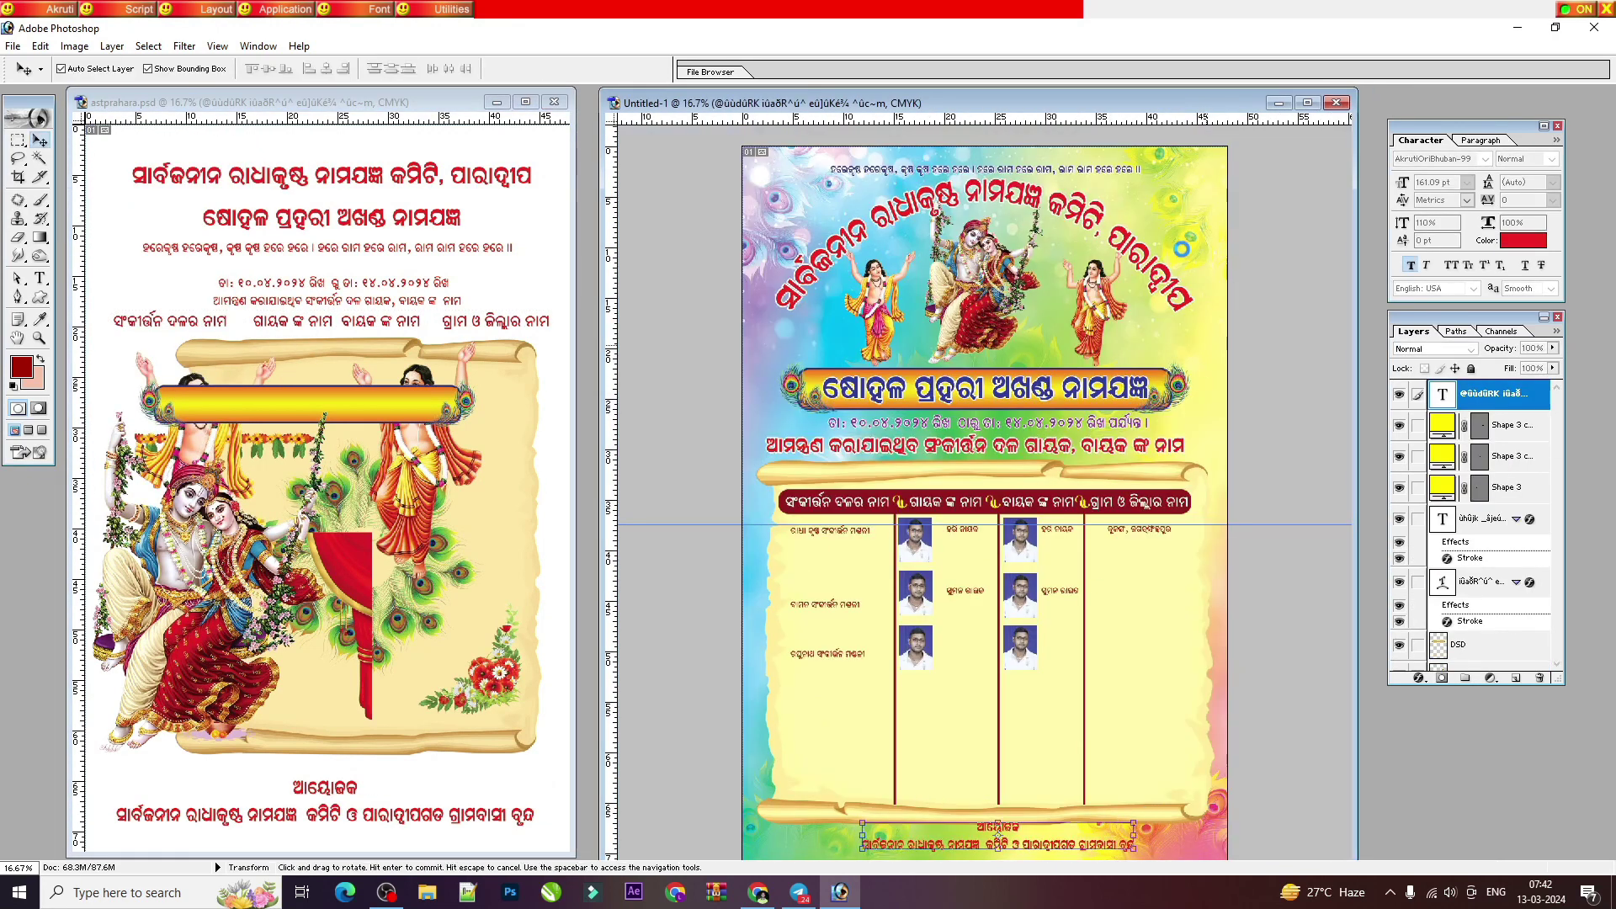
pyautogui.click(1307, 102)
pyautogui.hotkey('ctrl', '+')
pyautogui.hotkey('ctrl', '+')
pyautogui.hotkey('ctrl', '+')
pyautogui.scroll(-8, 862, 804)
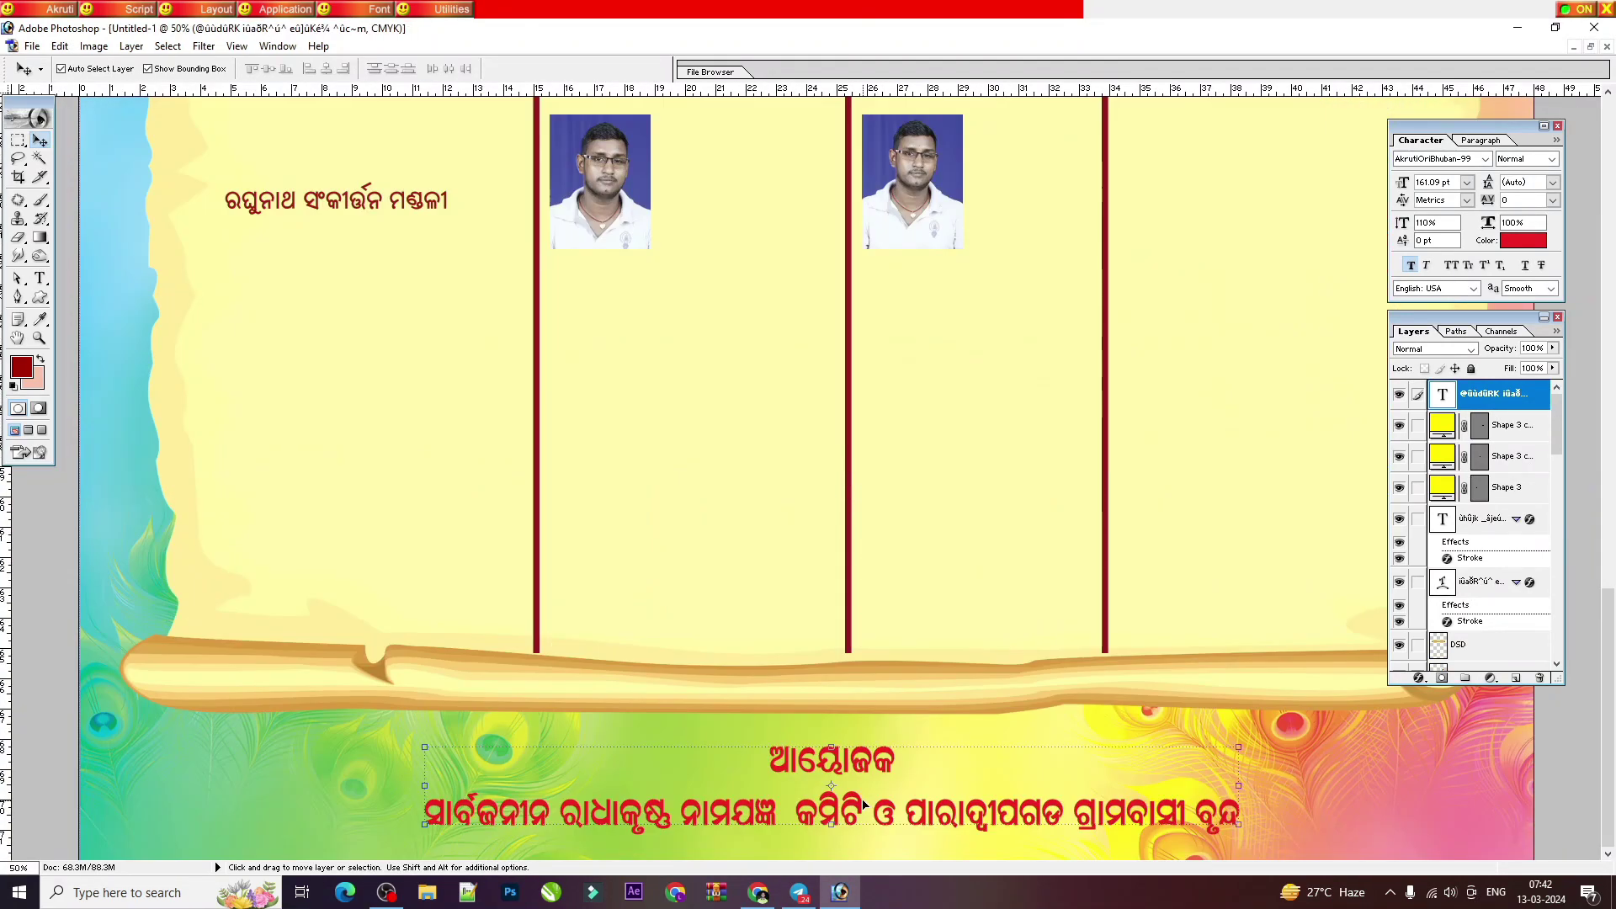
# Step: Stretch the organiser credit text wider across the footer
pyautogui.moveTo(1251, 766); pyautogui.dragTo(1344, 766)
pyautogui.press('Return')
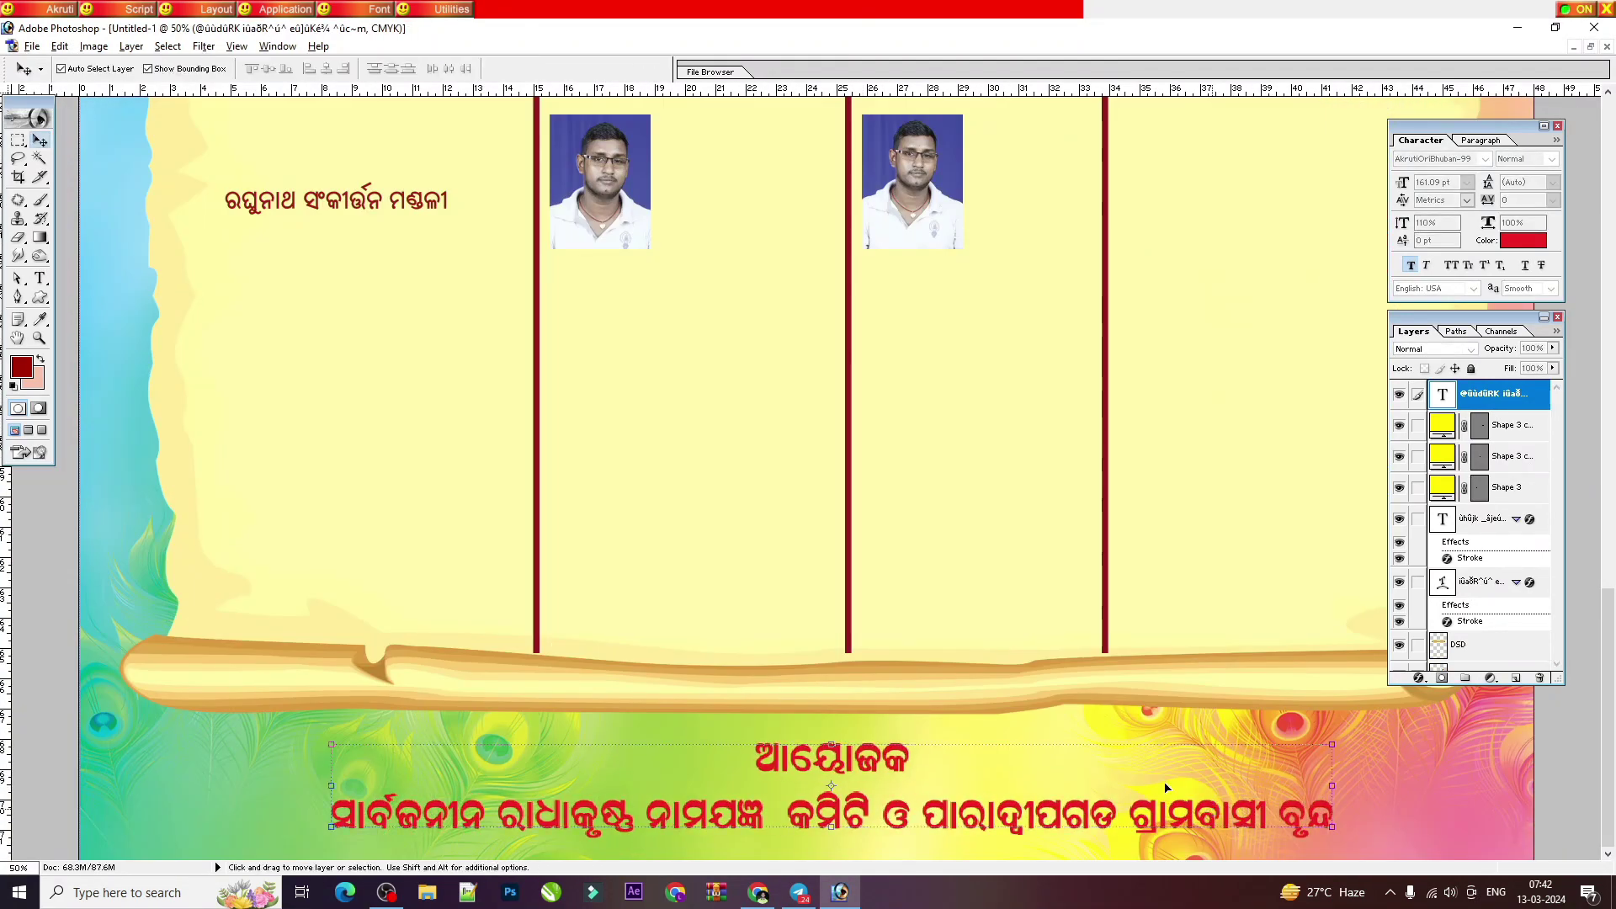
pyautogui.scroll(7, 821, 288)
pyautogui.click(1307, 262)
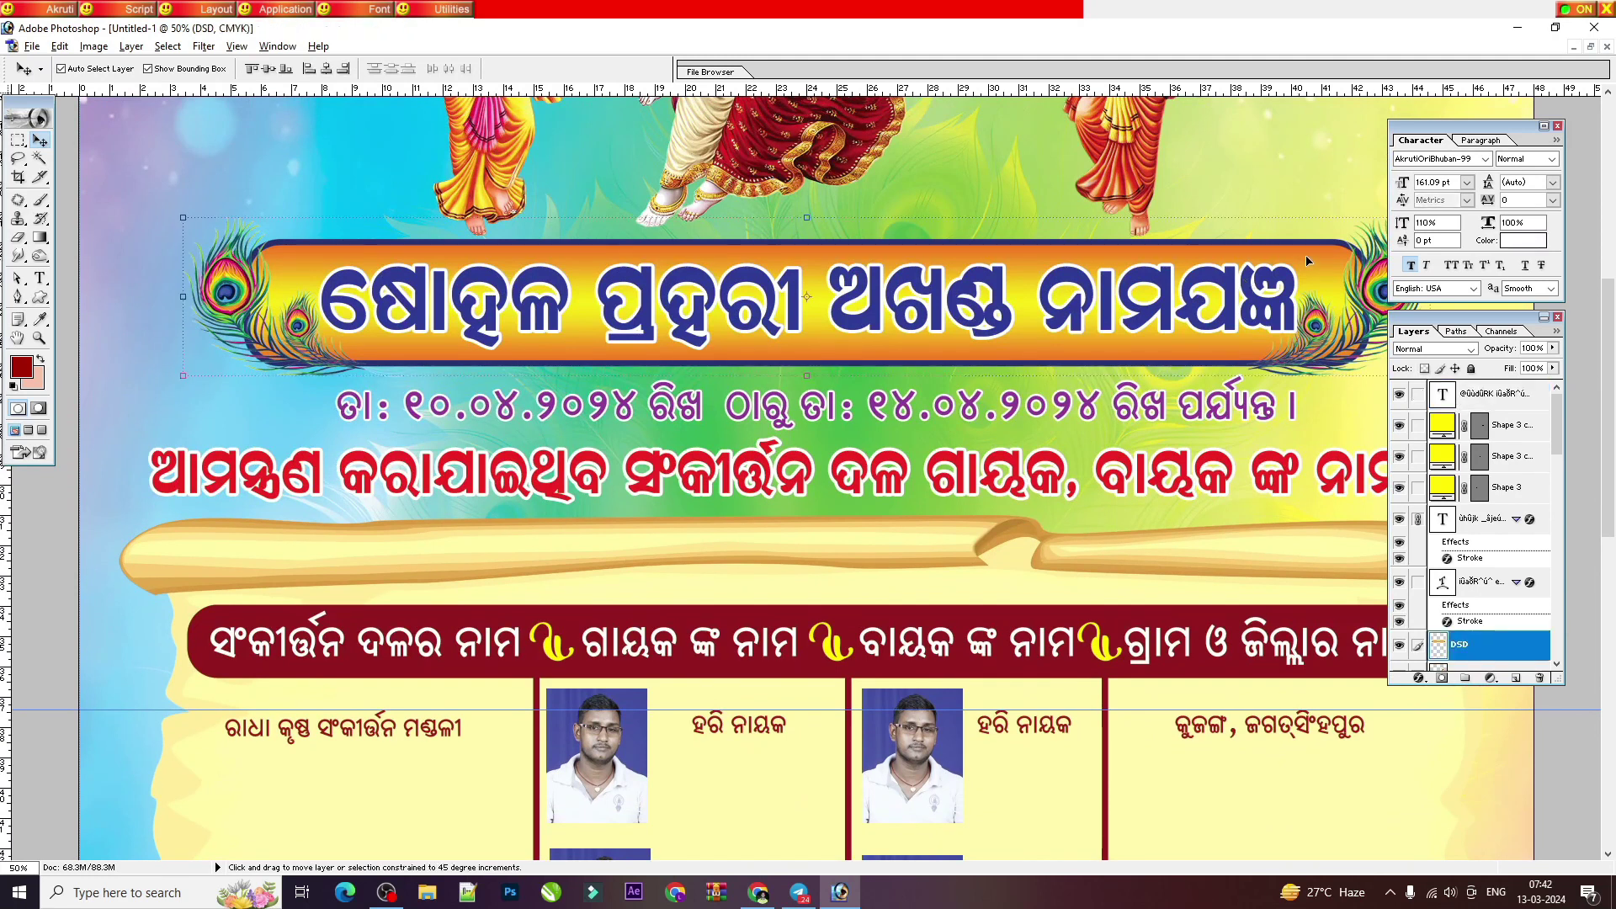
# Step: Copy the peacock-feather title banner down to the footer and shrink it around ଆୟୋଜକ
pyautogui.moveTo(1308, 269); pyautogui.dragTo(1220, 695)
pyautogui.scroll(-5, 1109, 330)
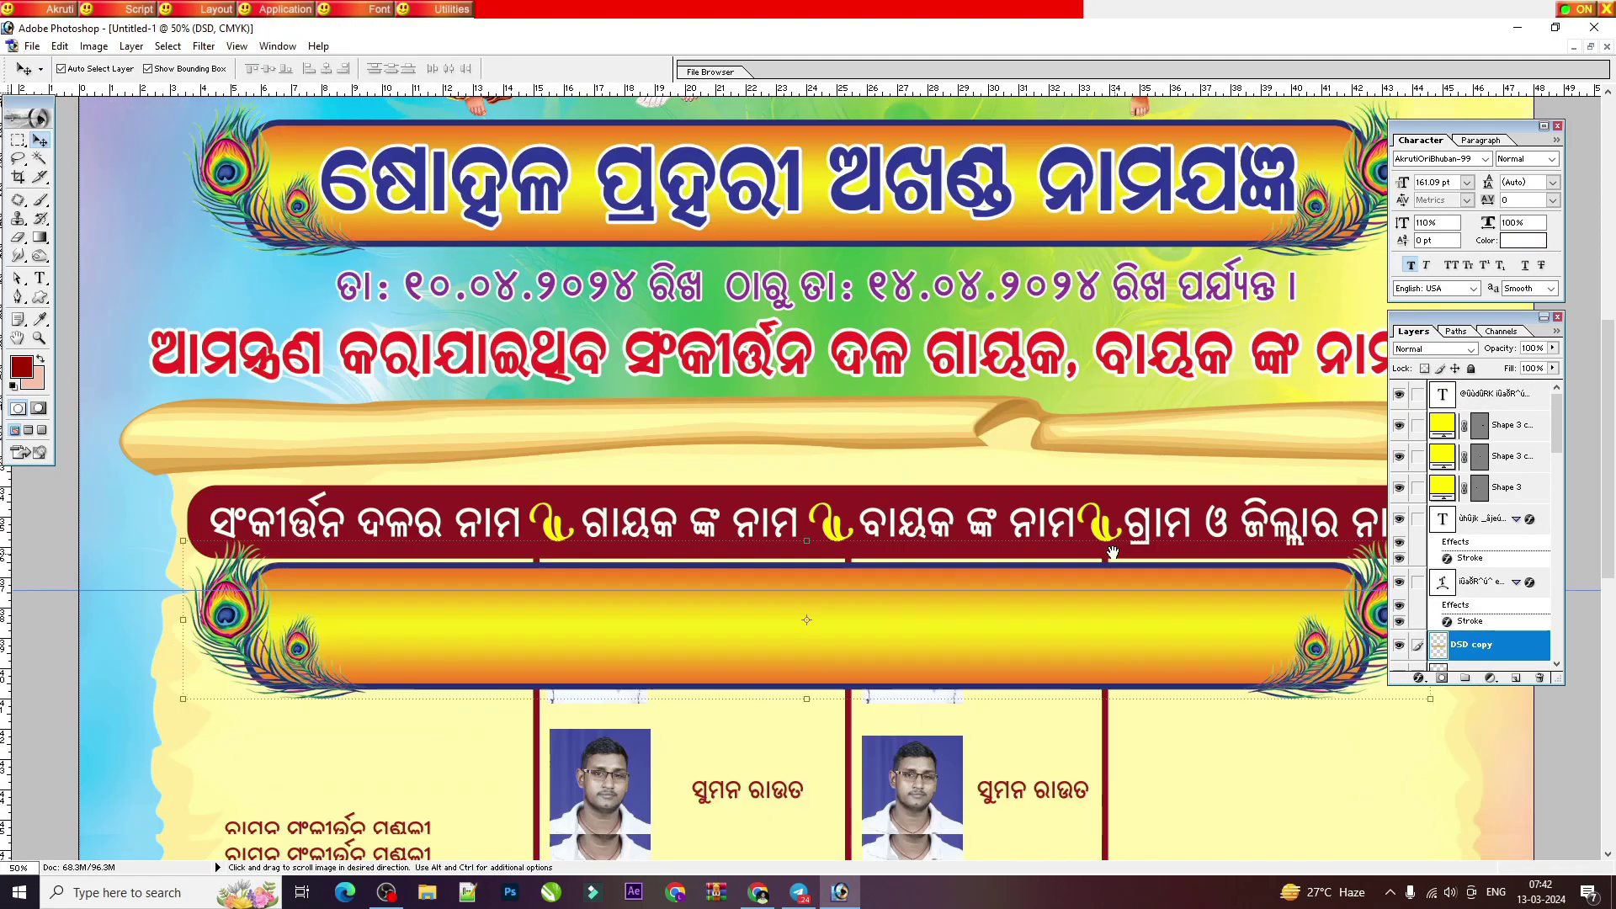
pyautogui.moveTo(1333, 350); pyautogui.dragTo(1201, 665)
pyautogui.moveTo(1303, 722); pyautogui.dragTo(818, 685)
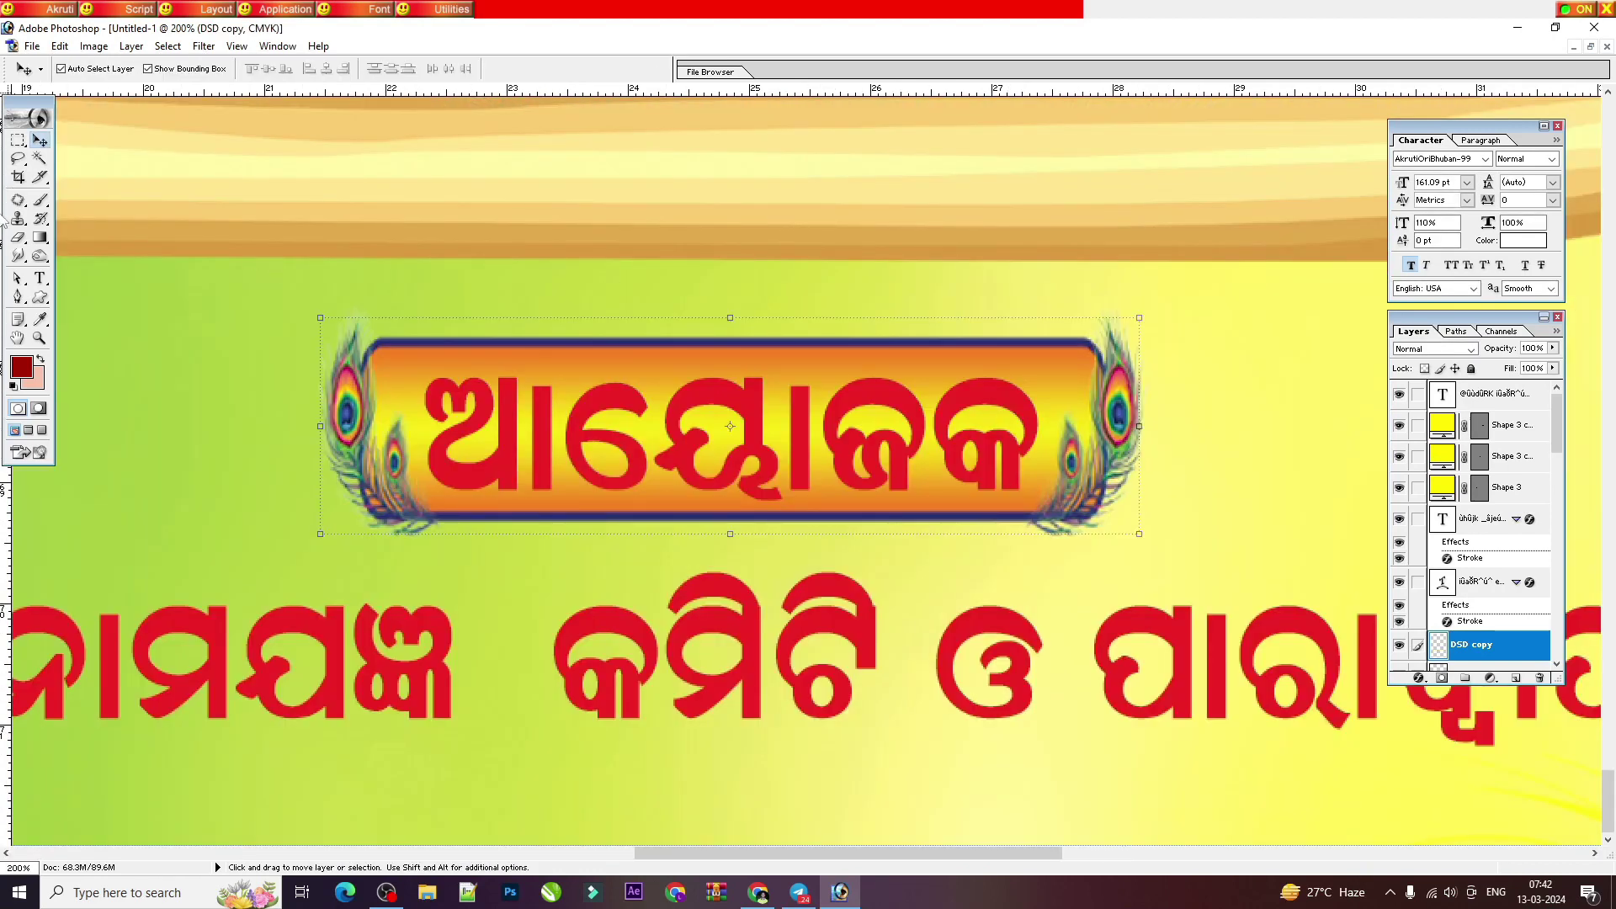
# Step: Recolour the footer word ଆୟୋଜକ dark blue
pyautogui.click(40, 278)
pyautogui.doubleClick(905, 412)
pyautogui.click(905, 412)
pyautogui.doubleClick(905, 412)
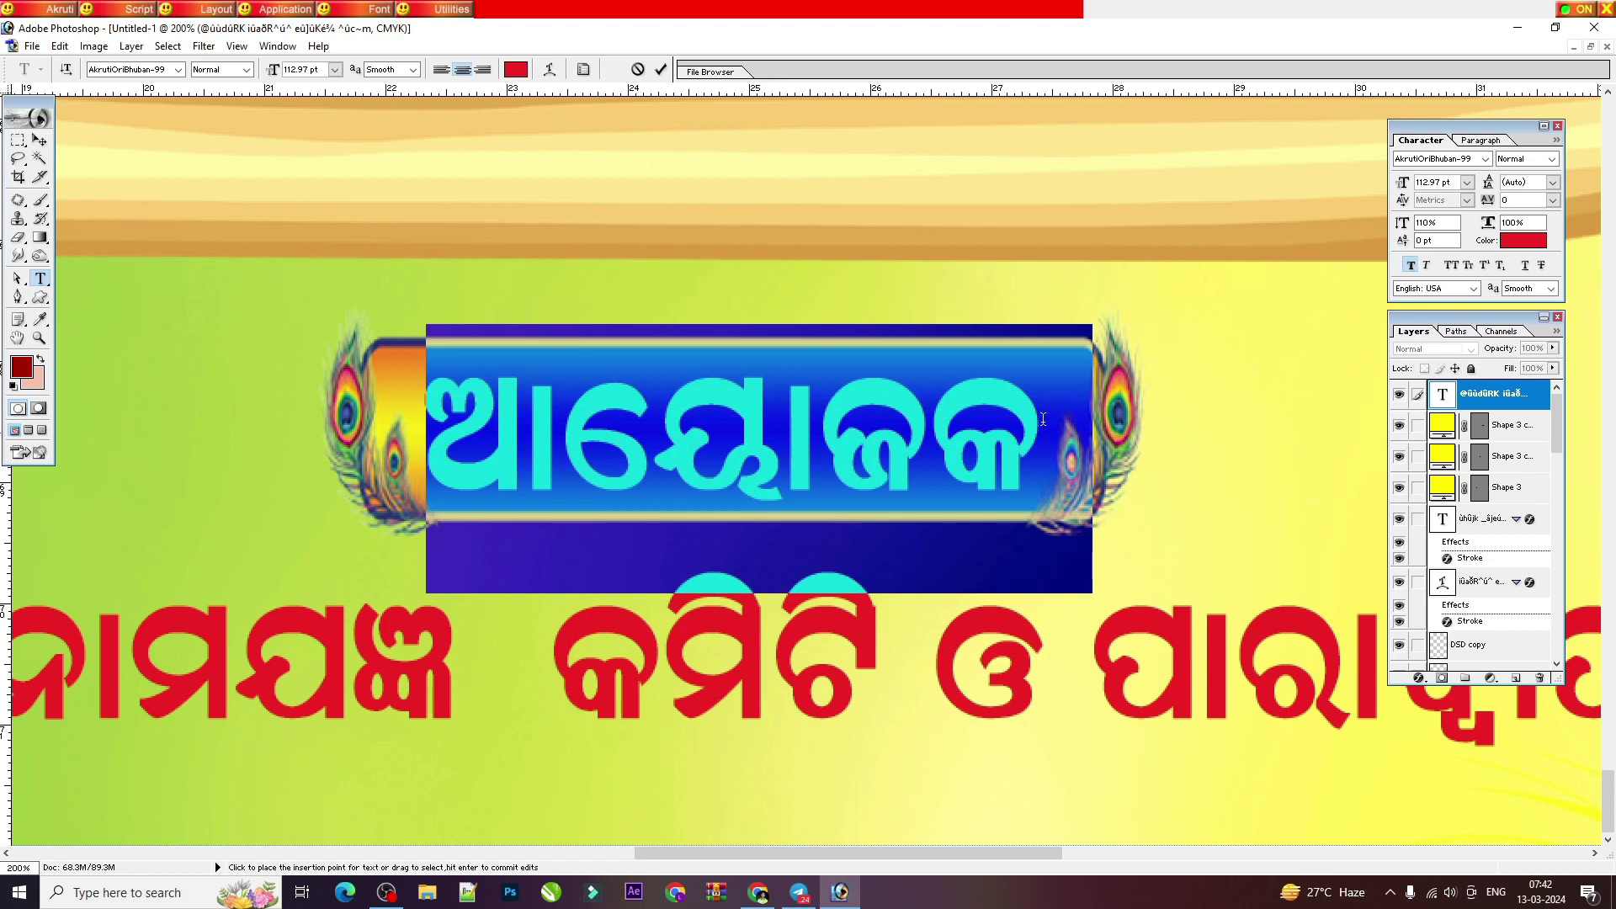
pyautogui.click(721, 491)
pyautogui.hotkey('shift', 'End')
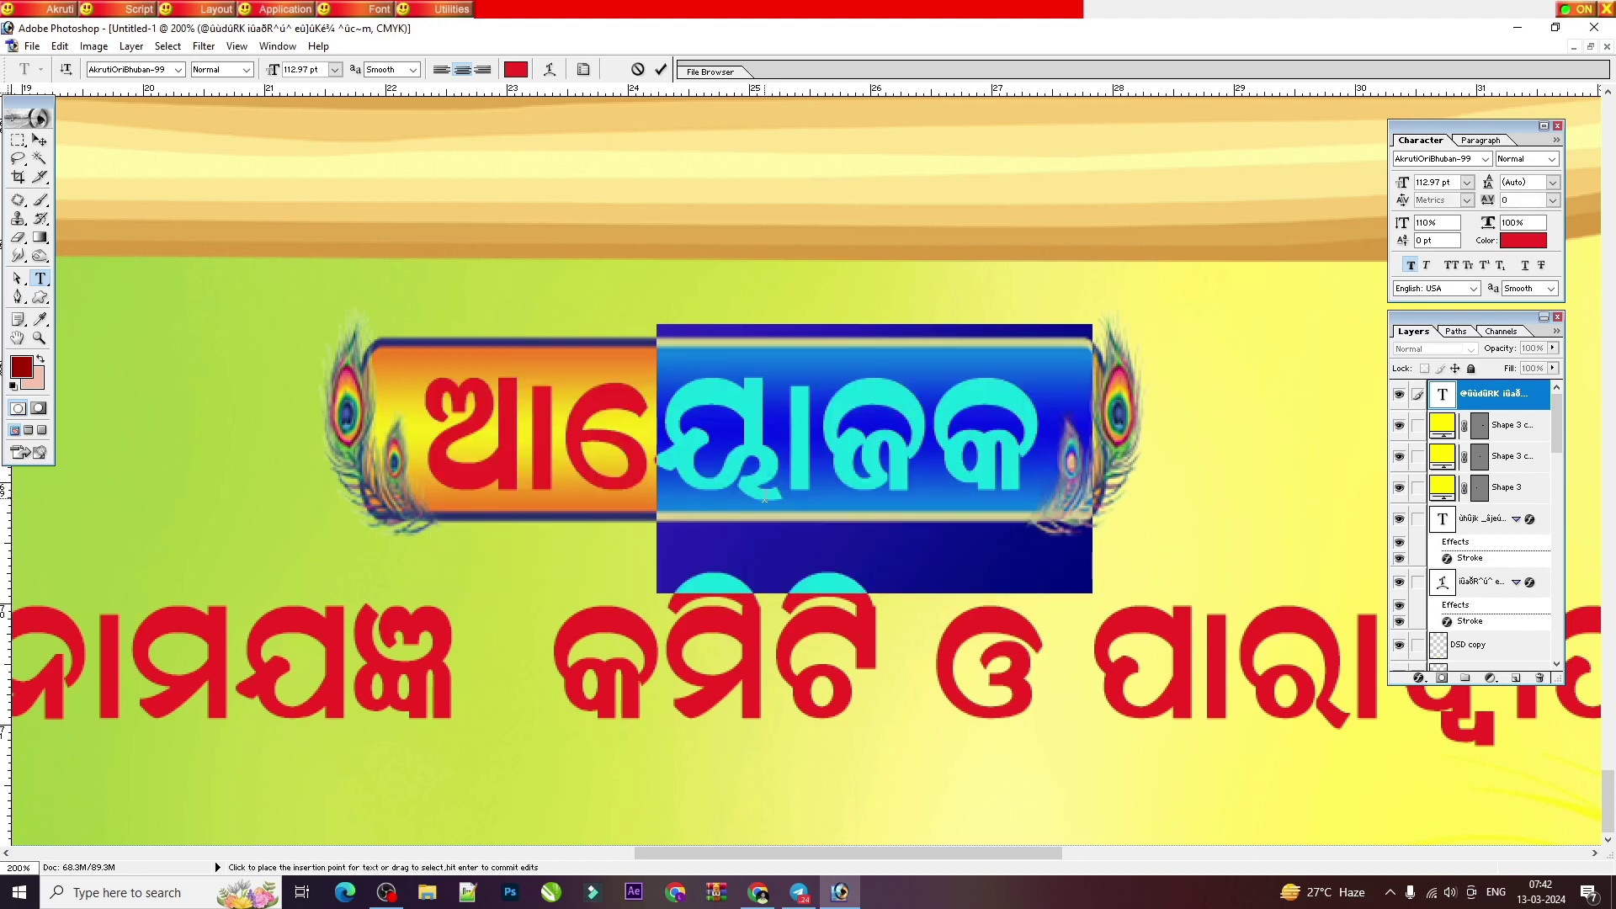
pyautogui.hotkey('ctrl', 'a')
pyautogui.click(1519, 244)
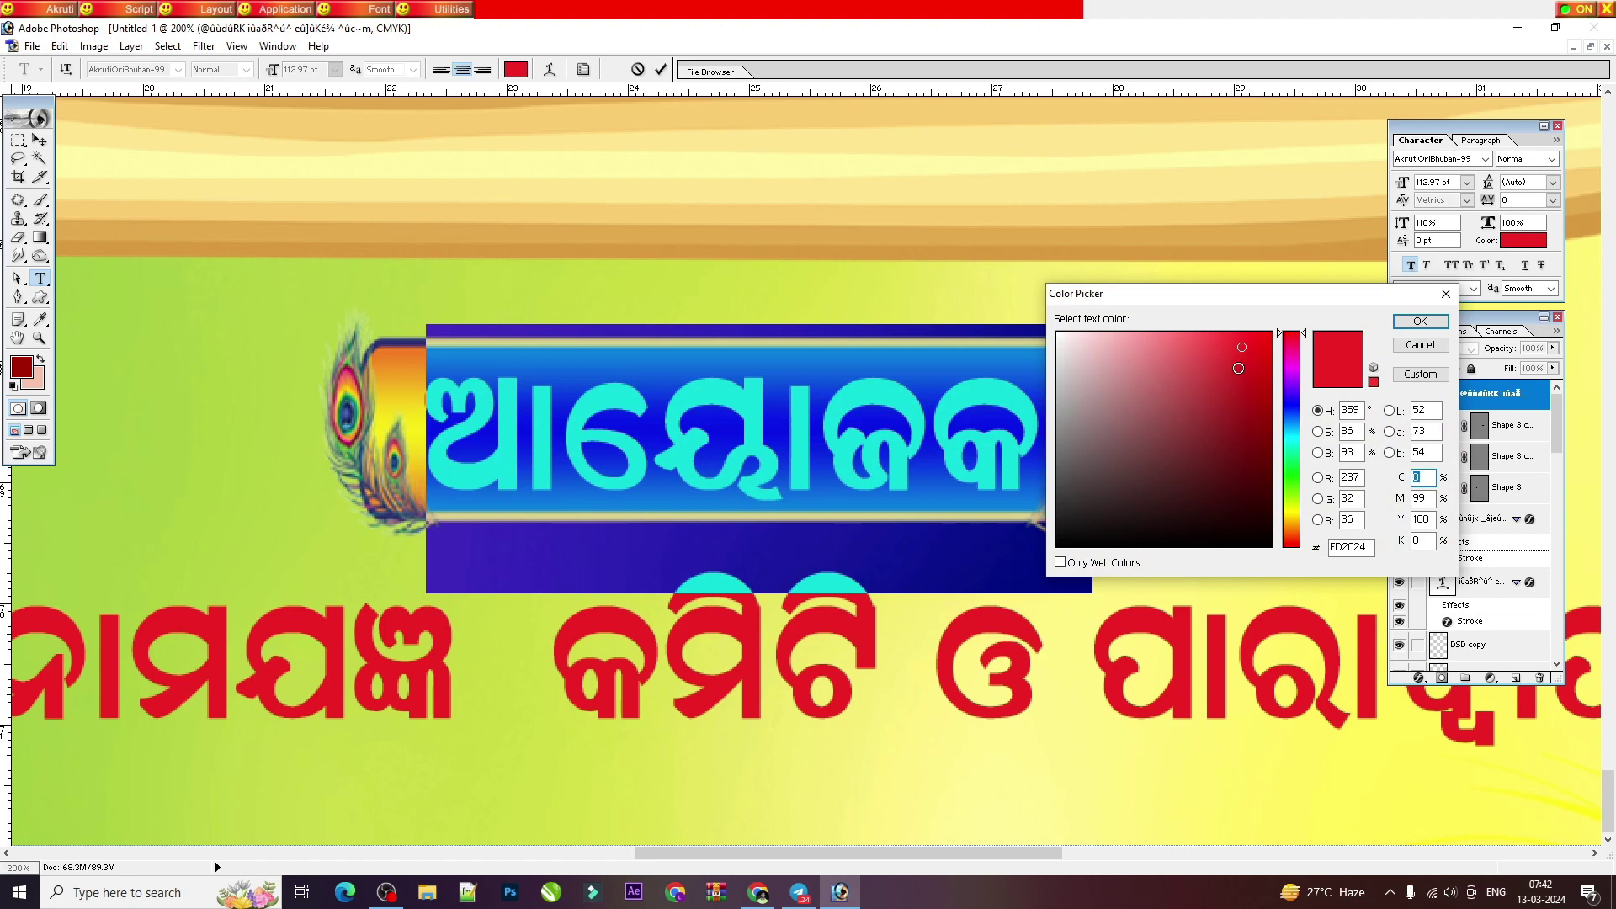
pyautogui.click(1290, 411)
pyautogui.click(1268, 406)
pyautogui.click(1420, 321)
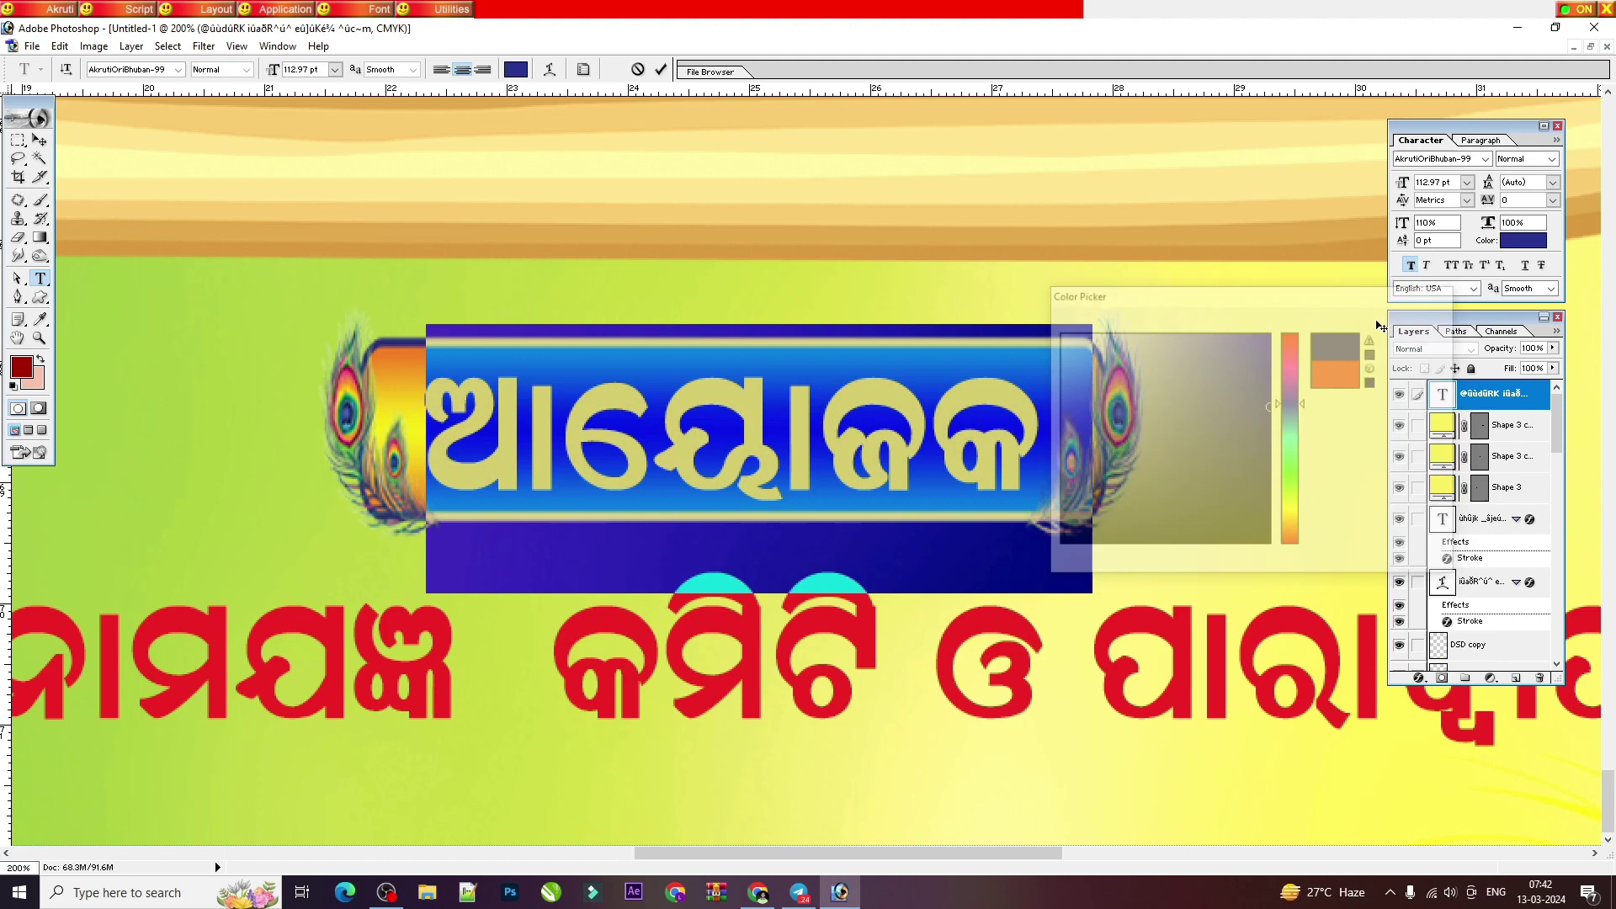
pyautogui.hotkey('ctrl', 'Return')
# Step: Add a white Stroke layer style to the ଆୟୋଜକ text
pyautogui.press('v')
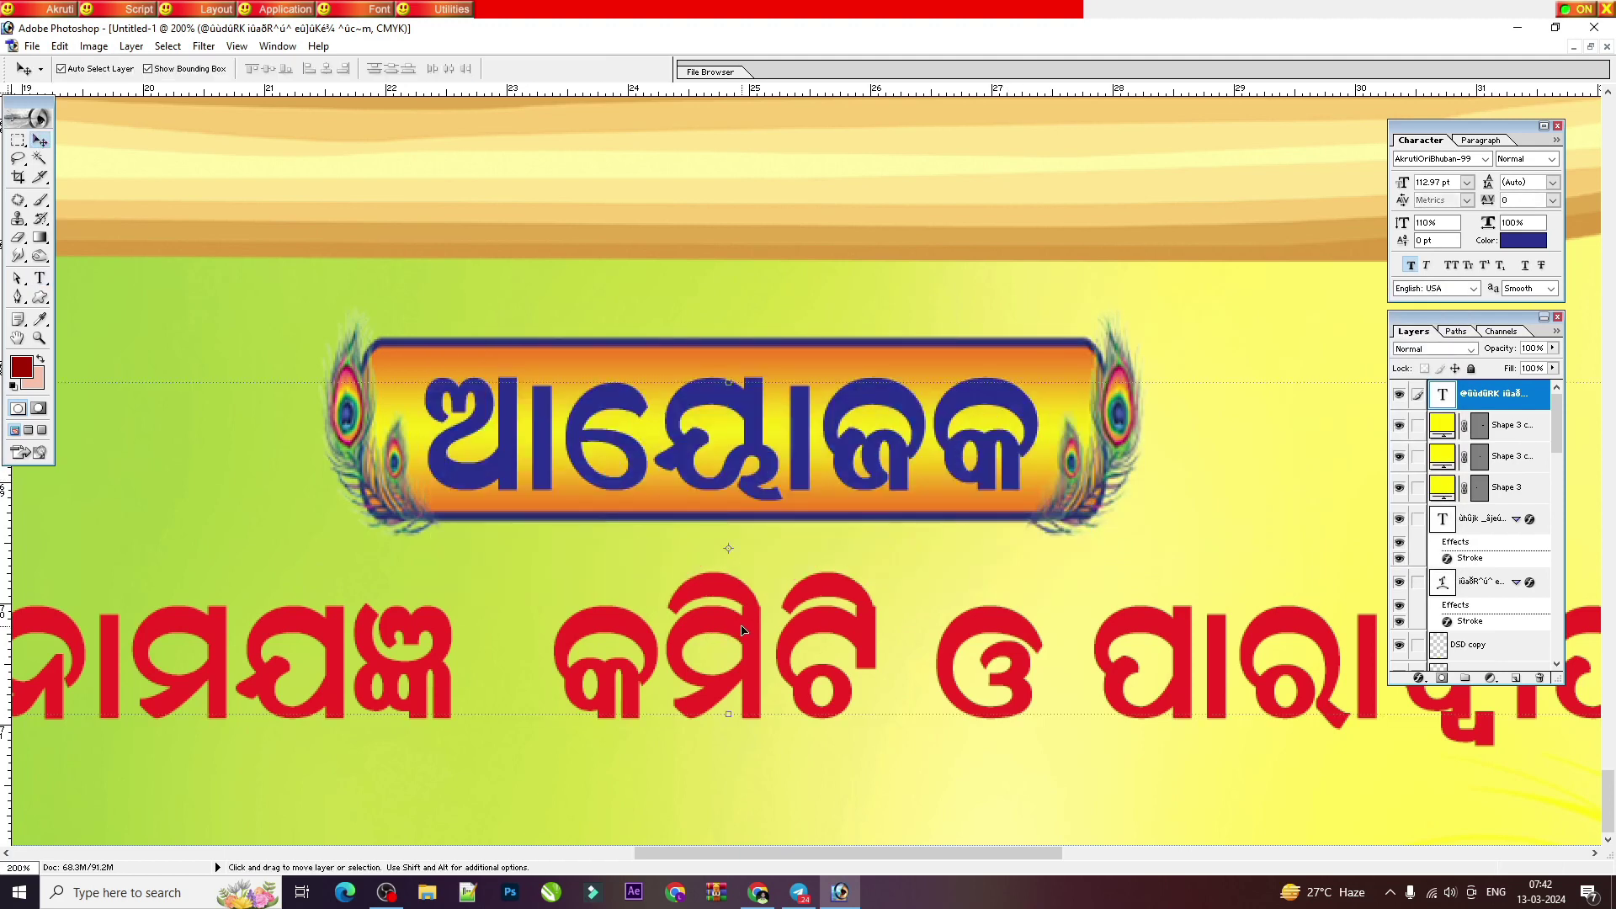
pyautogui.click(1425, 680)
pyautogui.click(1444, 680)
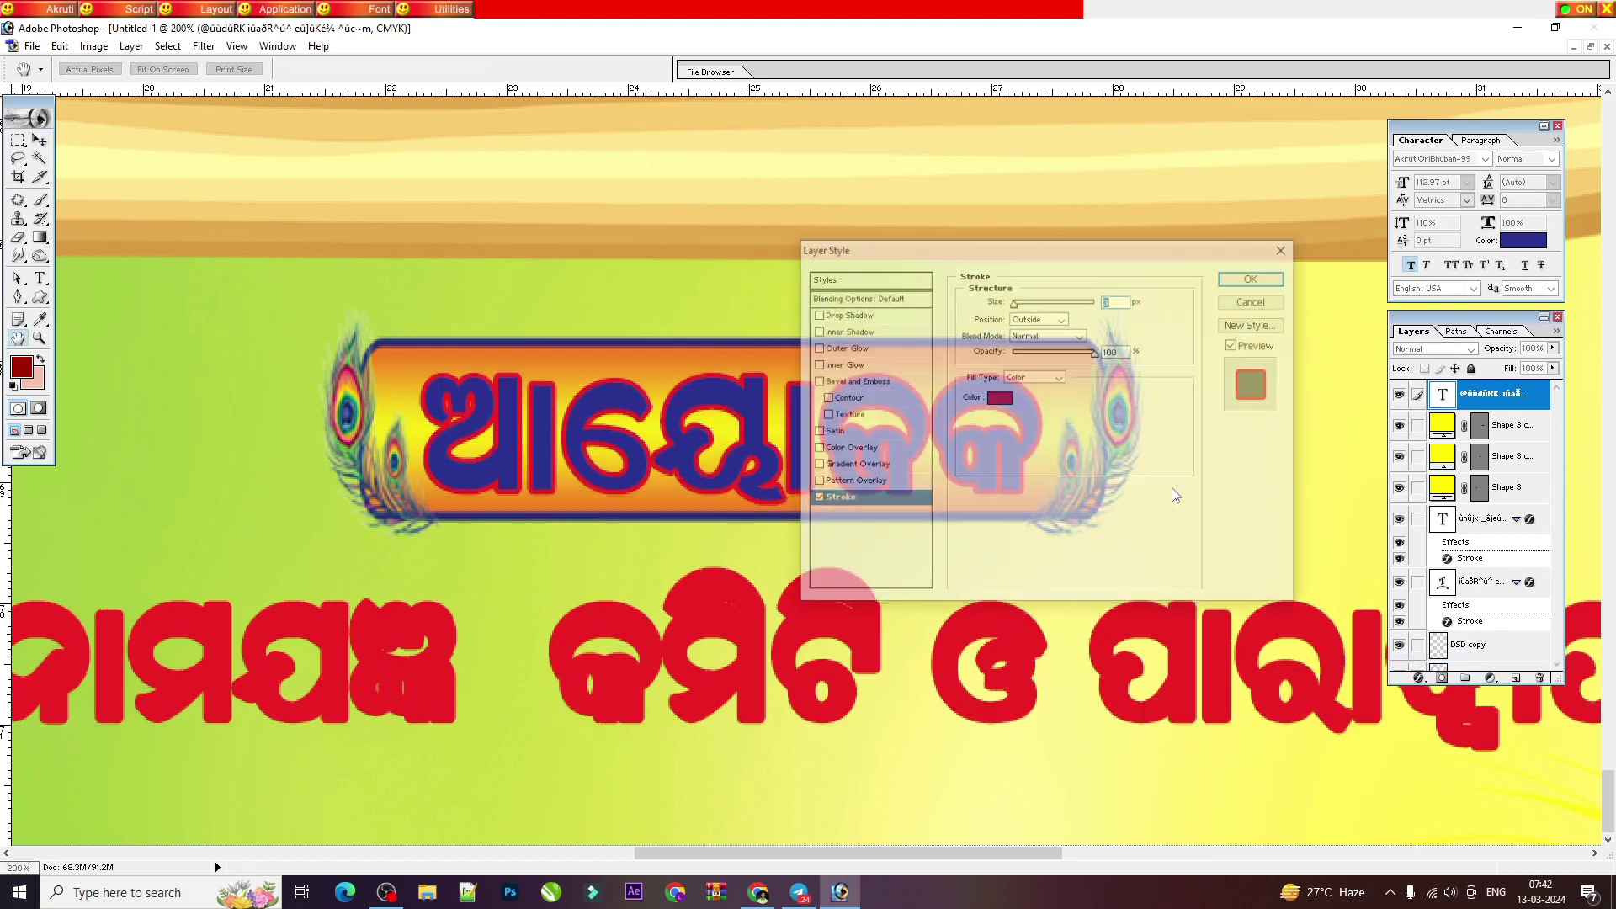
pyautogui.click(999, 397)
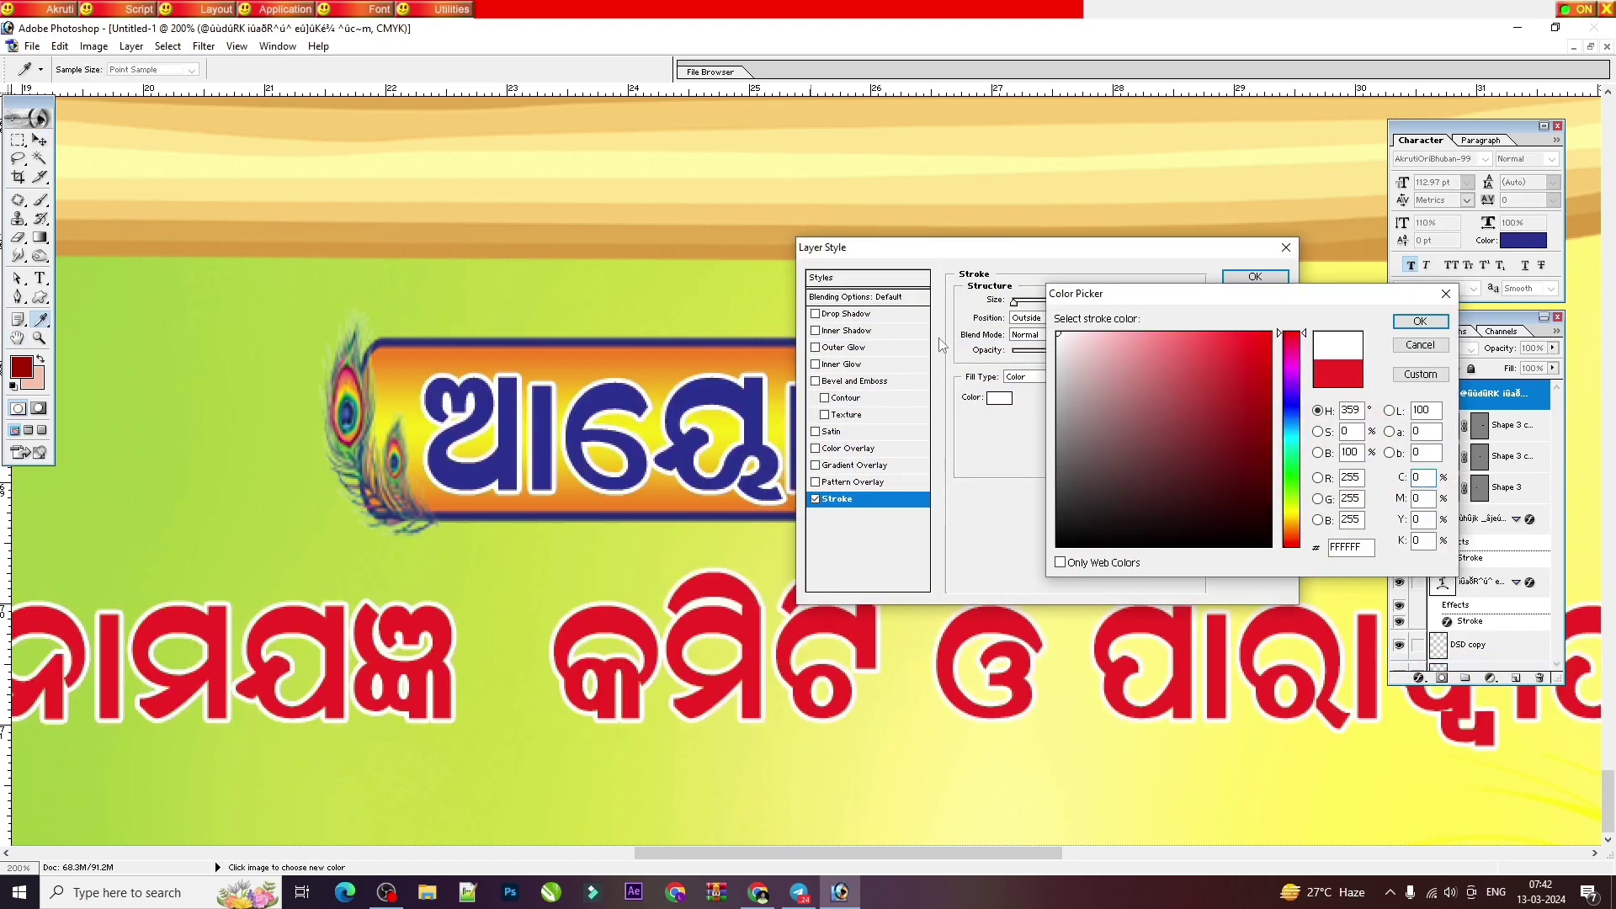
pyautogui.press('Return')
pyautogui.press('Return')
pyautogui.hotkey('ctrl', '-')
pyautogui.hotkey('ctrl', '-')
pyautogui.hotkey('ctrl', '-')
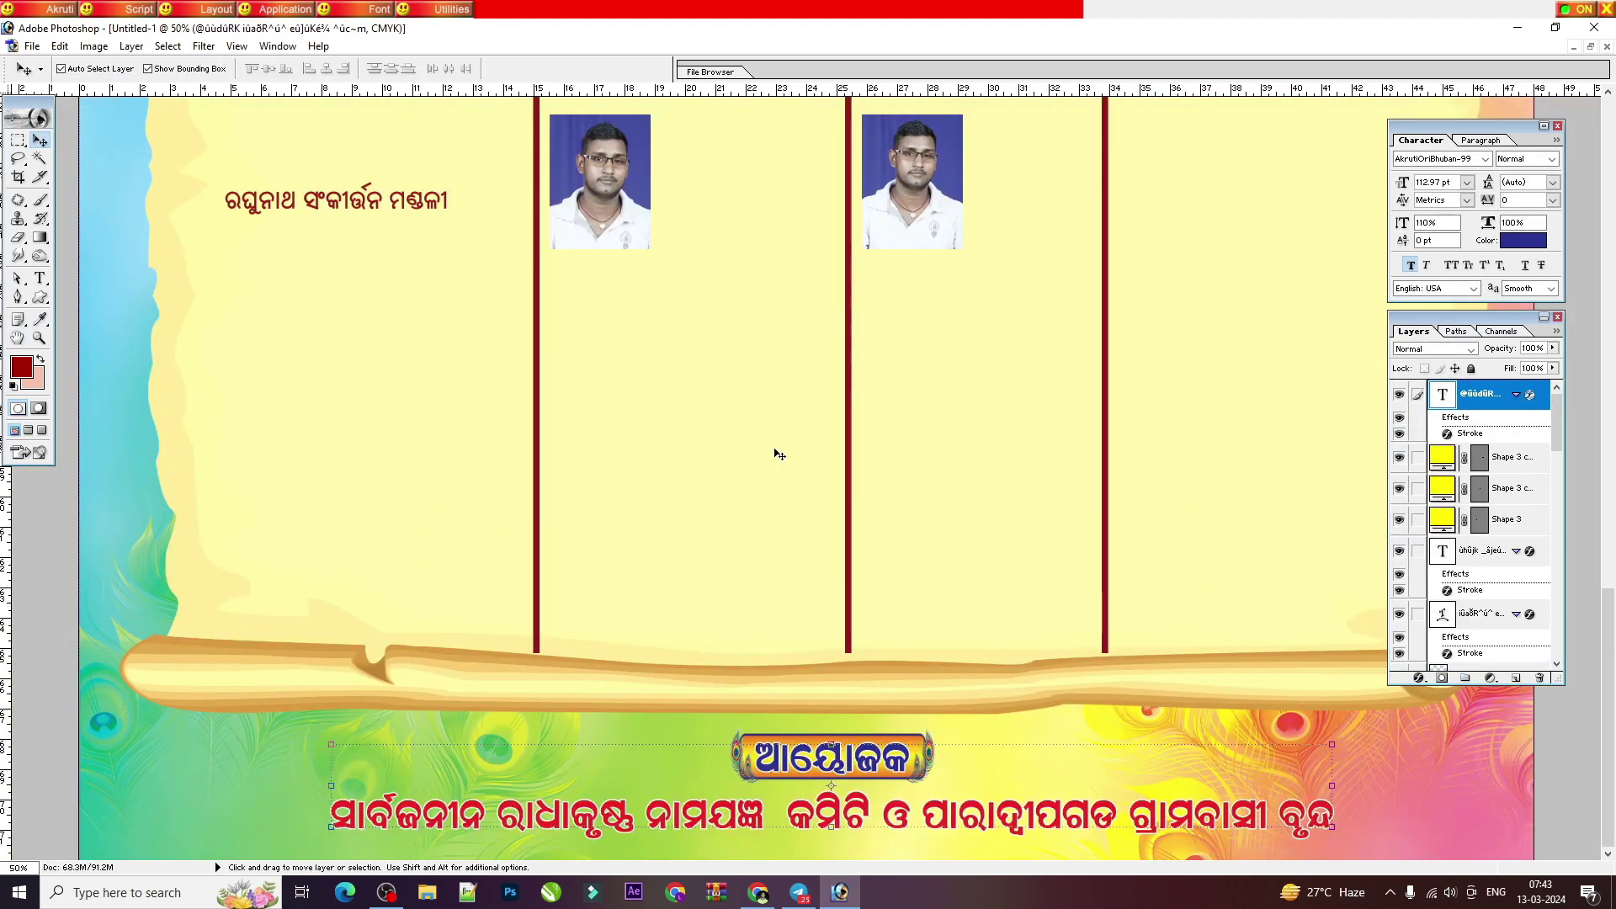
pyautogui.hotkey('ctrl', '-')
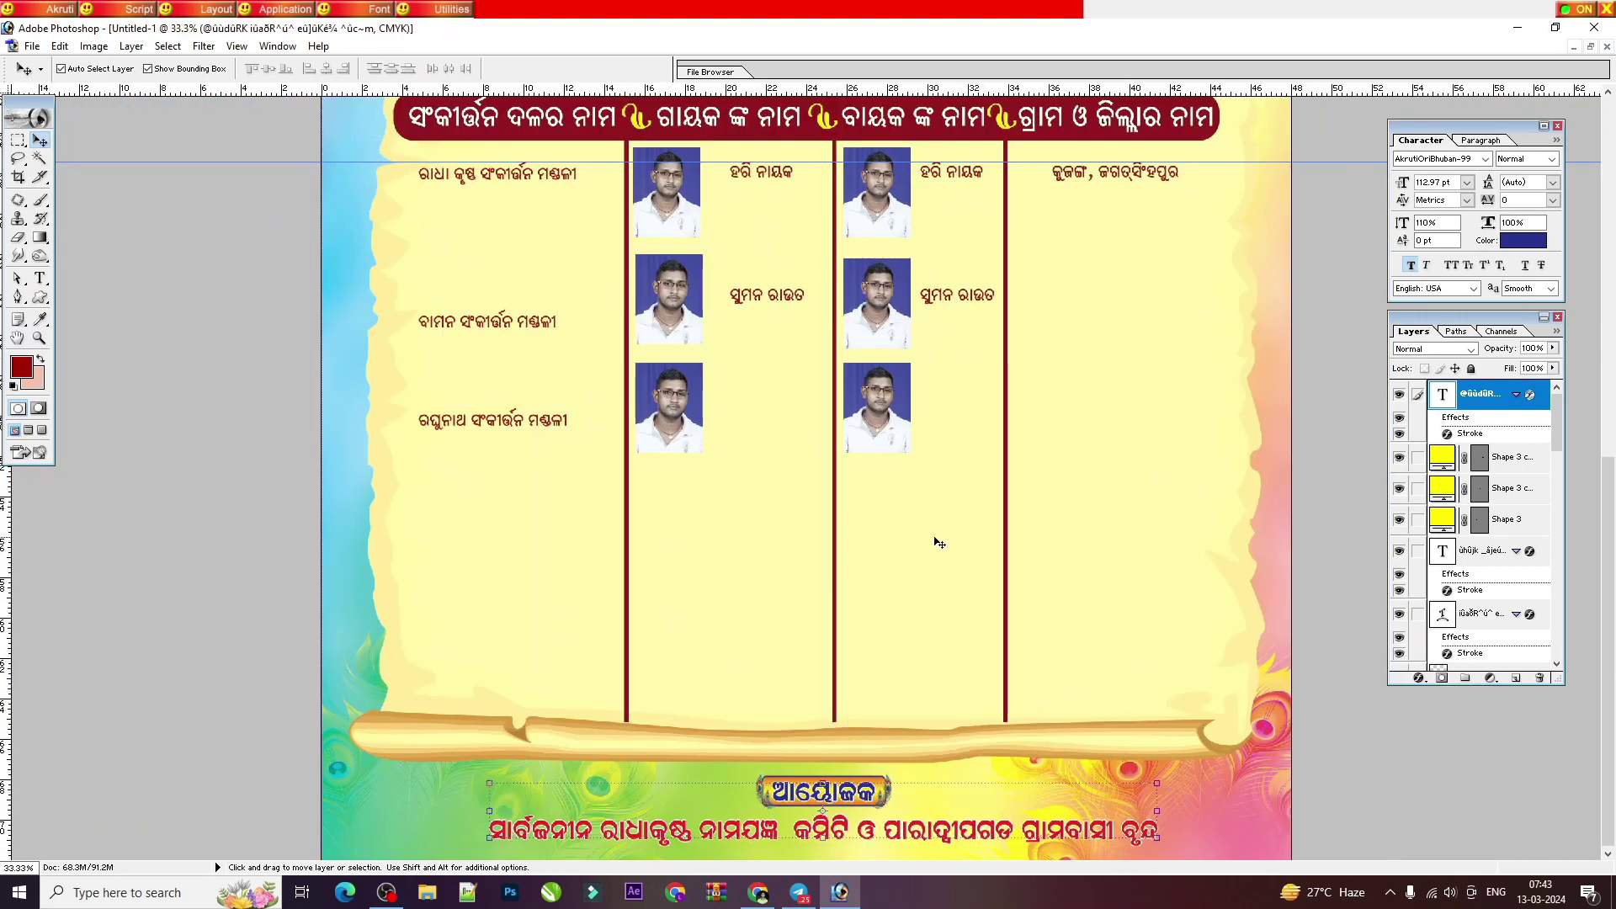
pyautogui.hotkey('ctrl', '-')
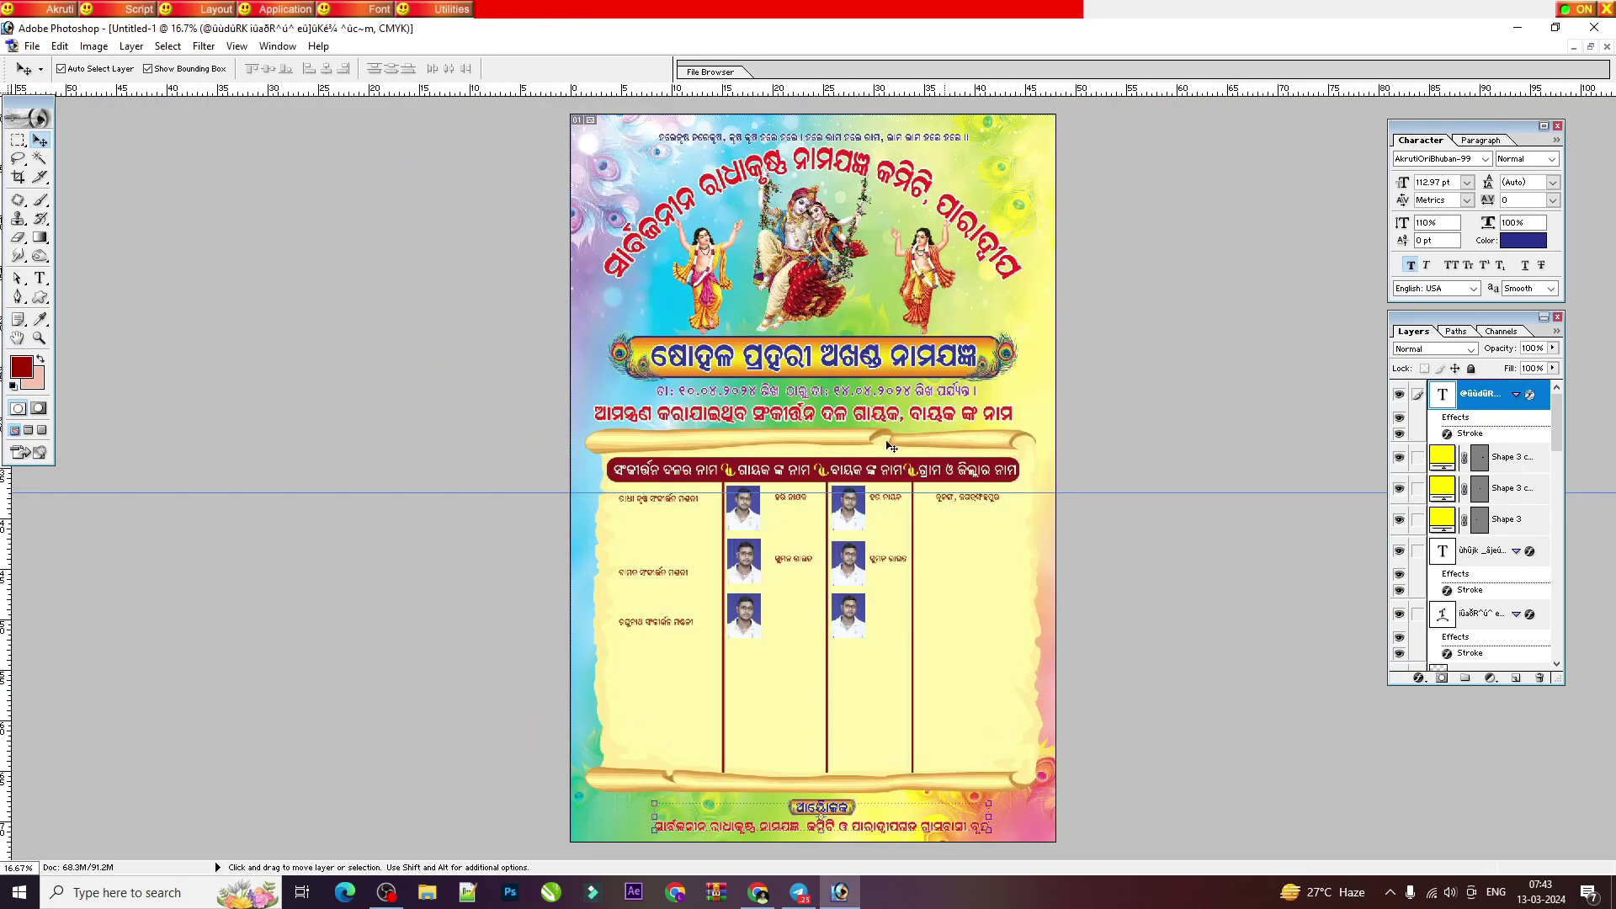
pyautogui.click(1591, 47)
pyautogui.click(335, 502)
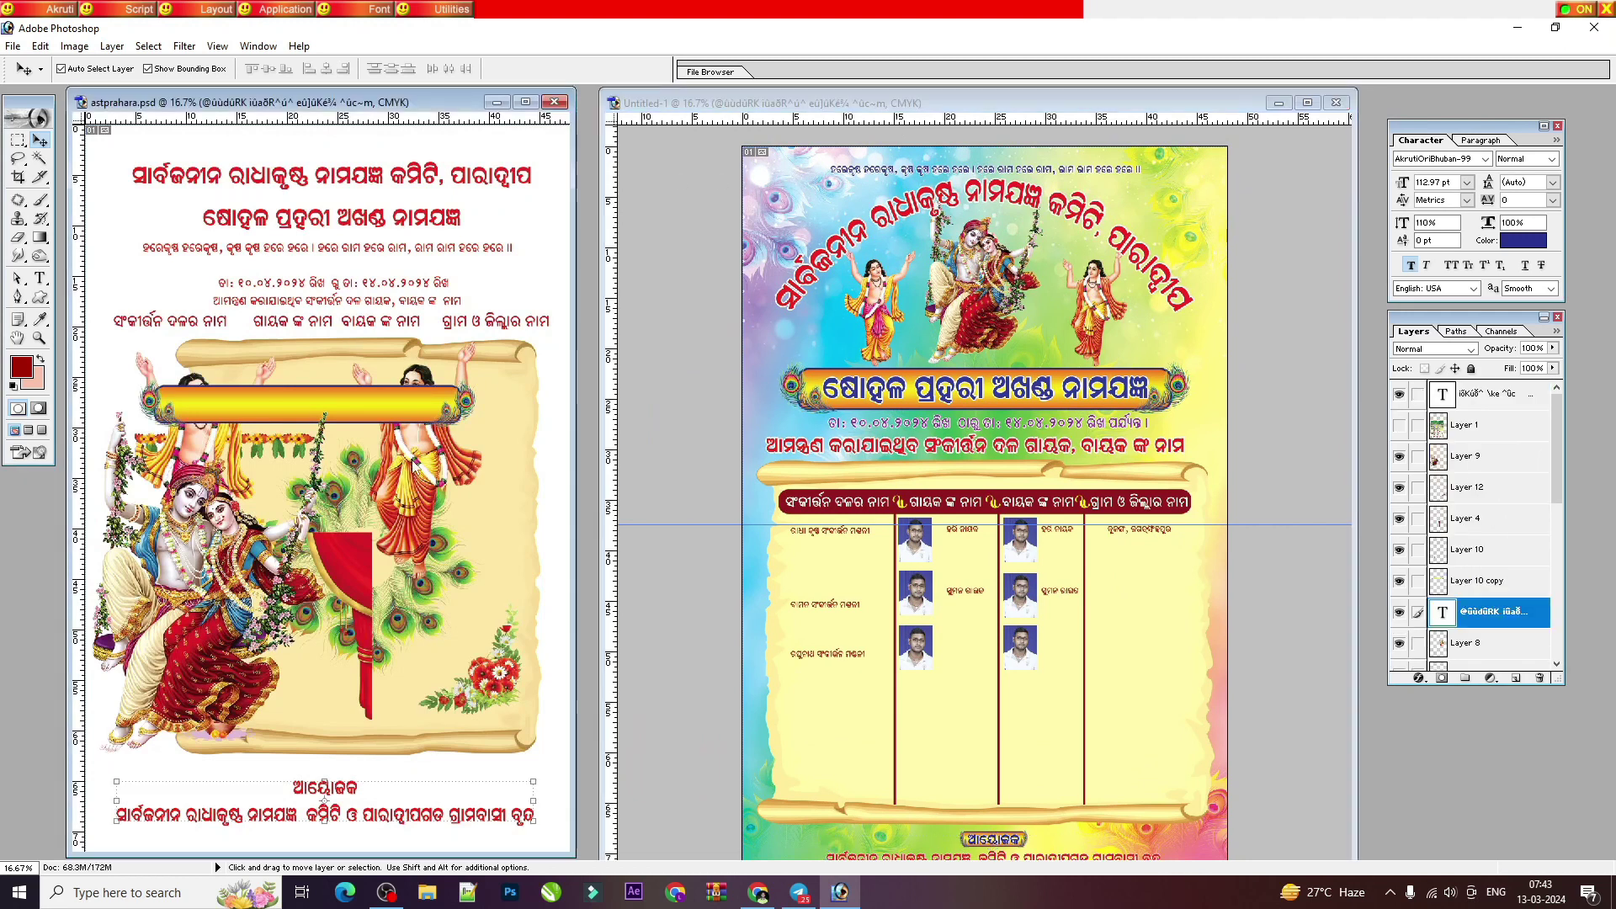
# Step: Bring the flower garland into the flyer and copy it along the top edge
pyautogui.moveTo(335, 503); pyautogui.dragTo(888, 168)
pyautogui.click(278, 452)
pyautogui.hotkey('ctrl', '+')
pyautogui.hotkey('ctrl', '+')
pyautogui.hotkey('ctrl', '+')
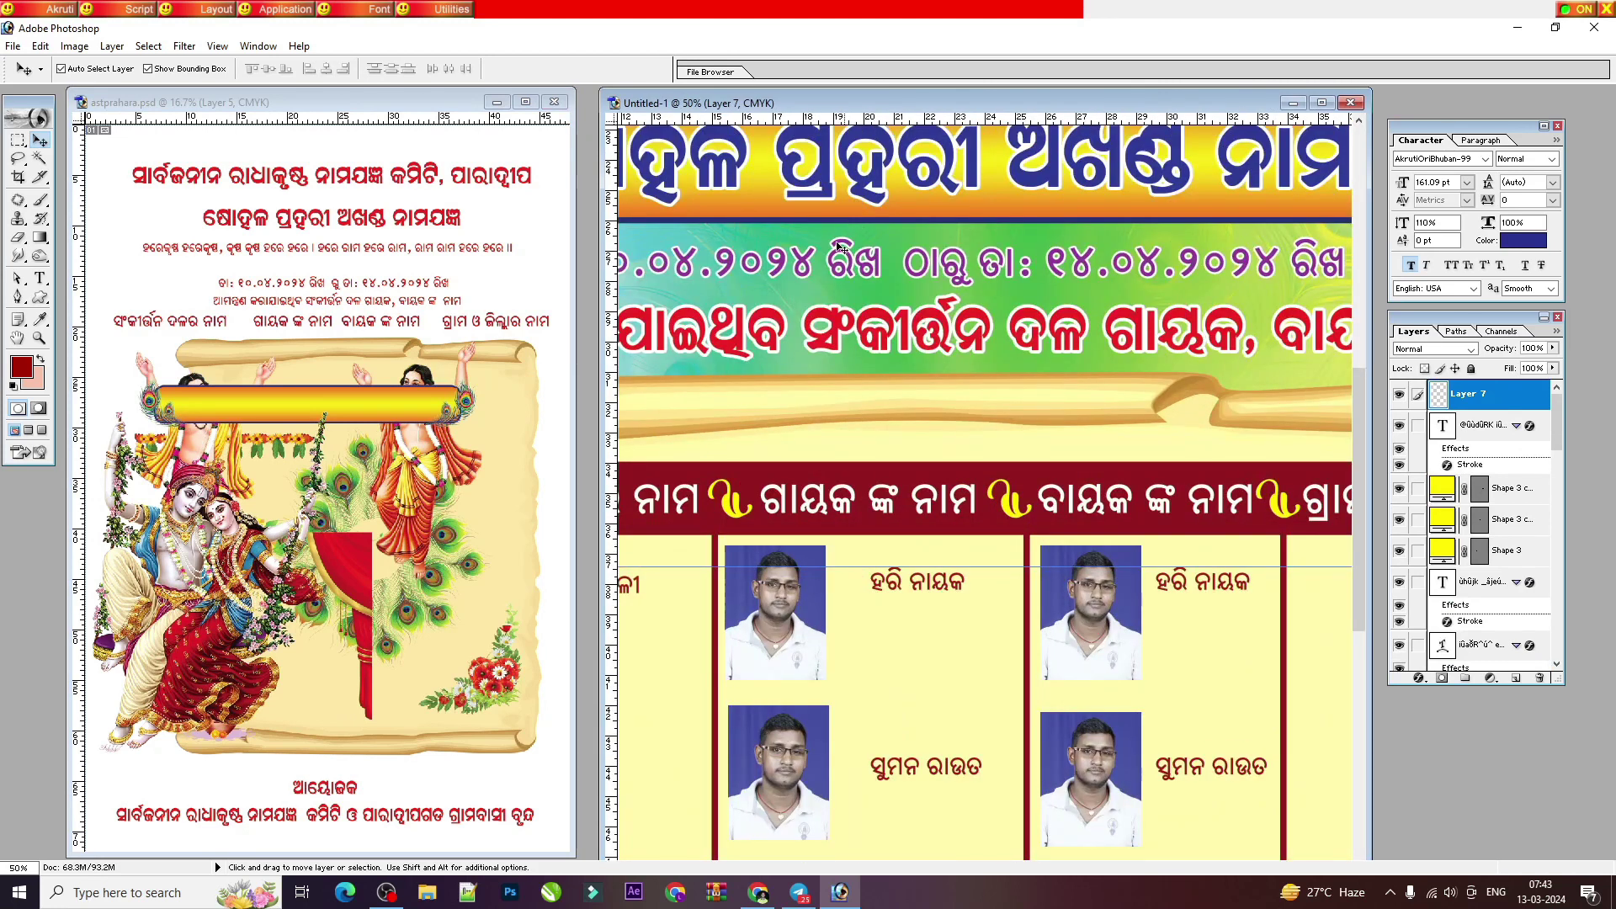
pyautogui.moveTo(689, 152); pyautogui.dragTo(1204, 126)
pyautogui.hotkey('ctrl', 'e')
pyautogui.hotkey('ctrl', '-')
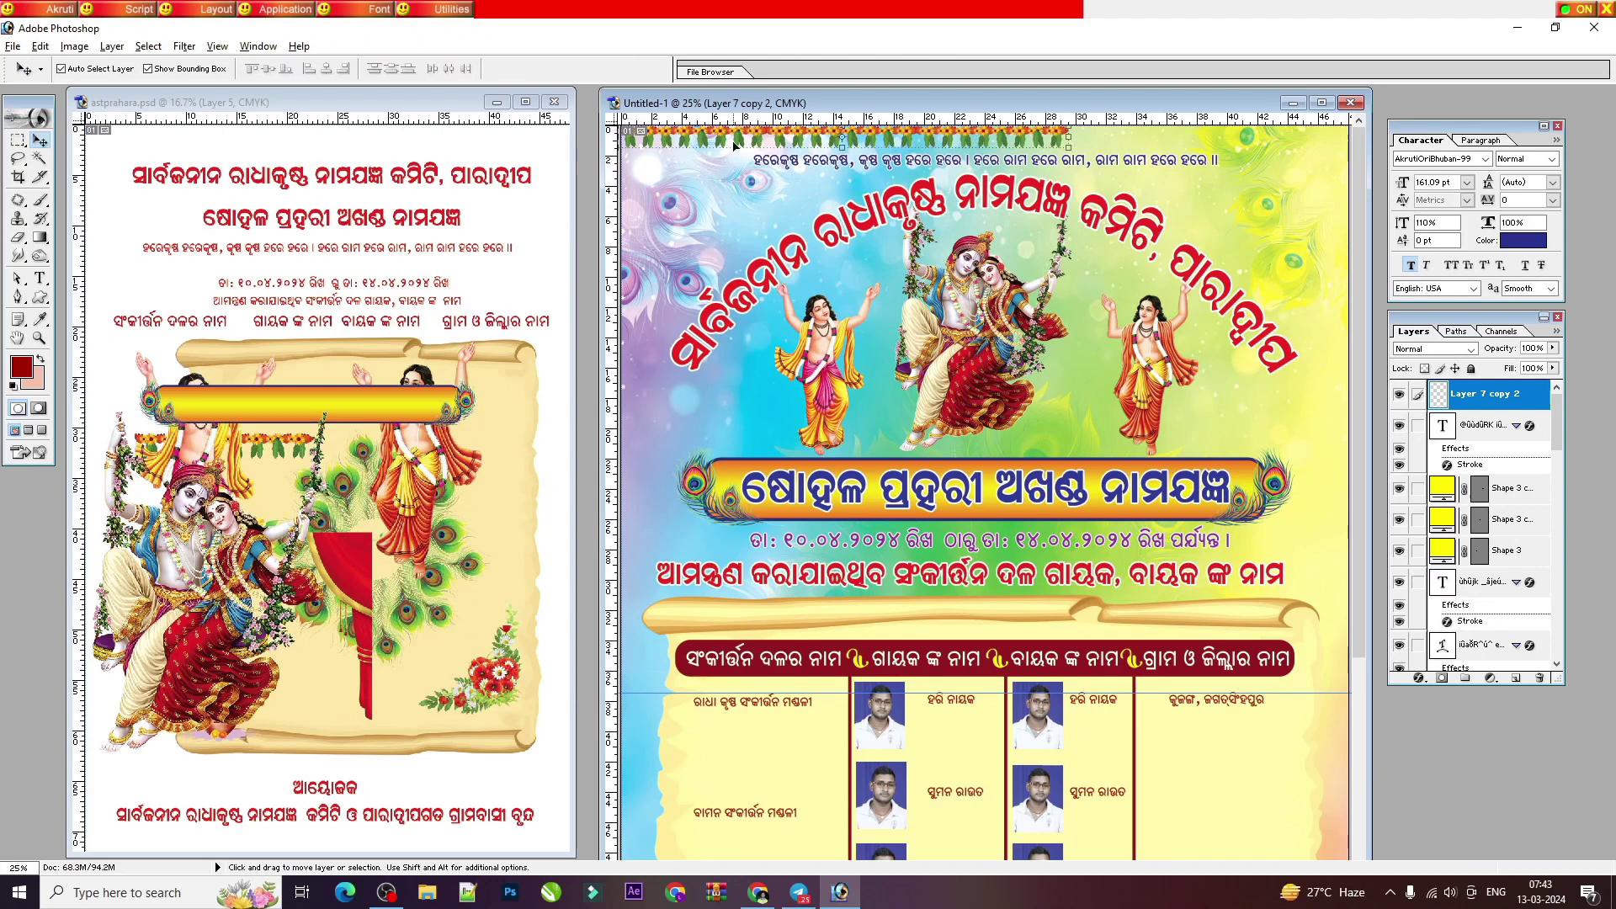
pyautogui.moveTo(662, 144); pyautogui.dragTo(1088, 127)
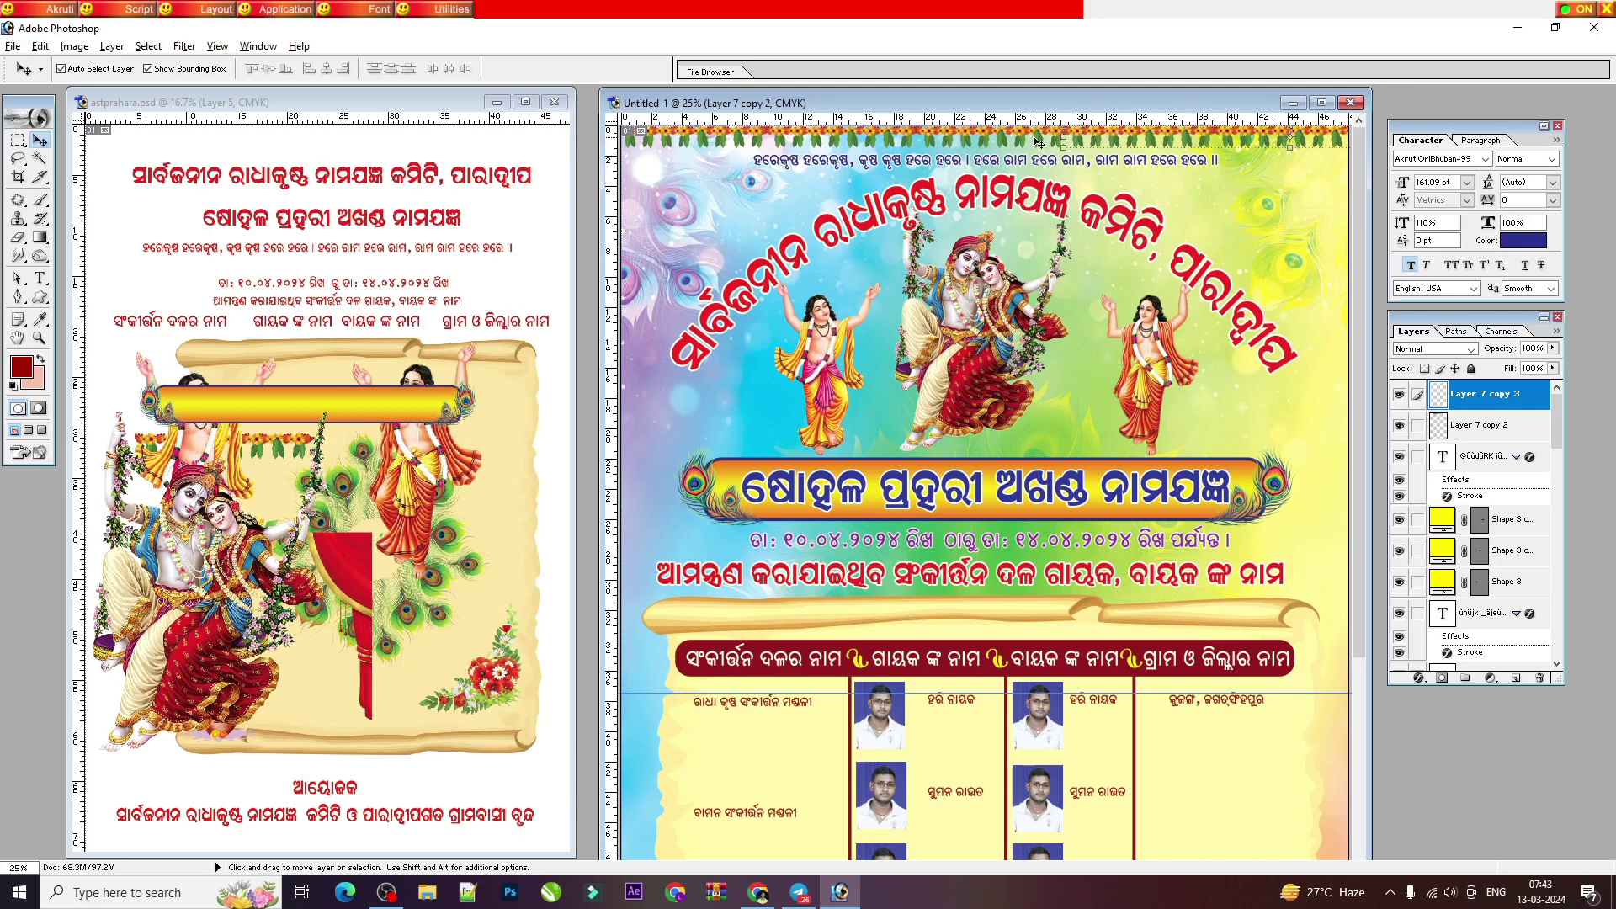
# Step: Merge the garland pieces into one strip aligned across the full top
pyautogui.click(1321, 102)
pyautogui.hotkey('ctrl', '+')
pyautogui.hotkey('ctrl', '+')
pyautogui.hotkey('ctrl', '+')
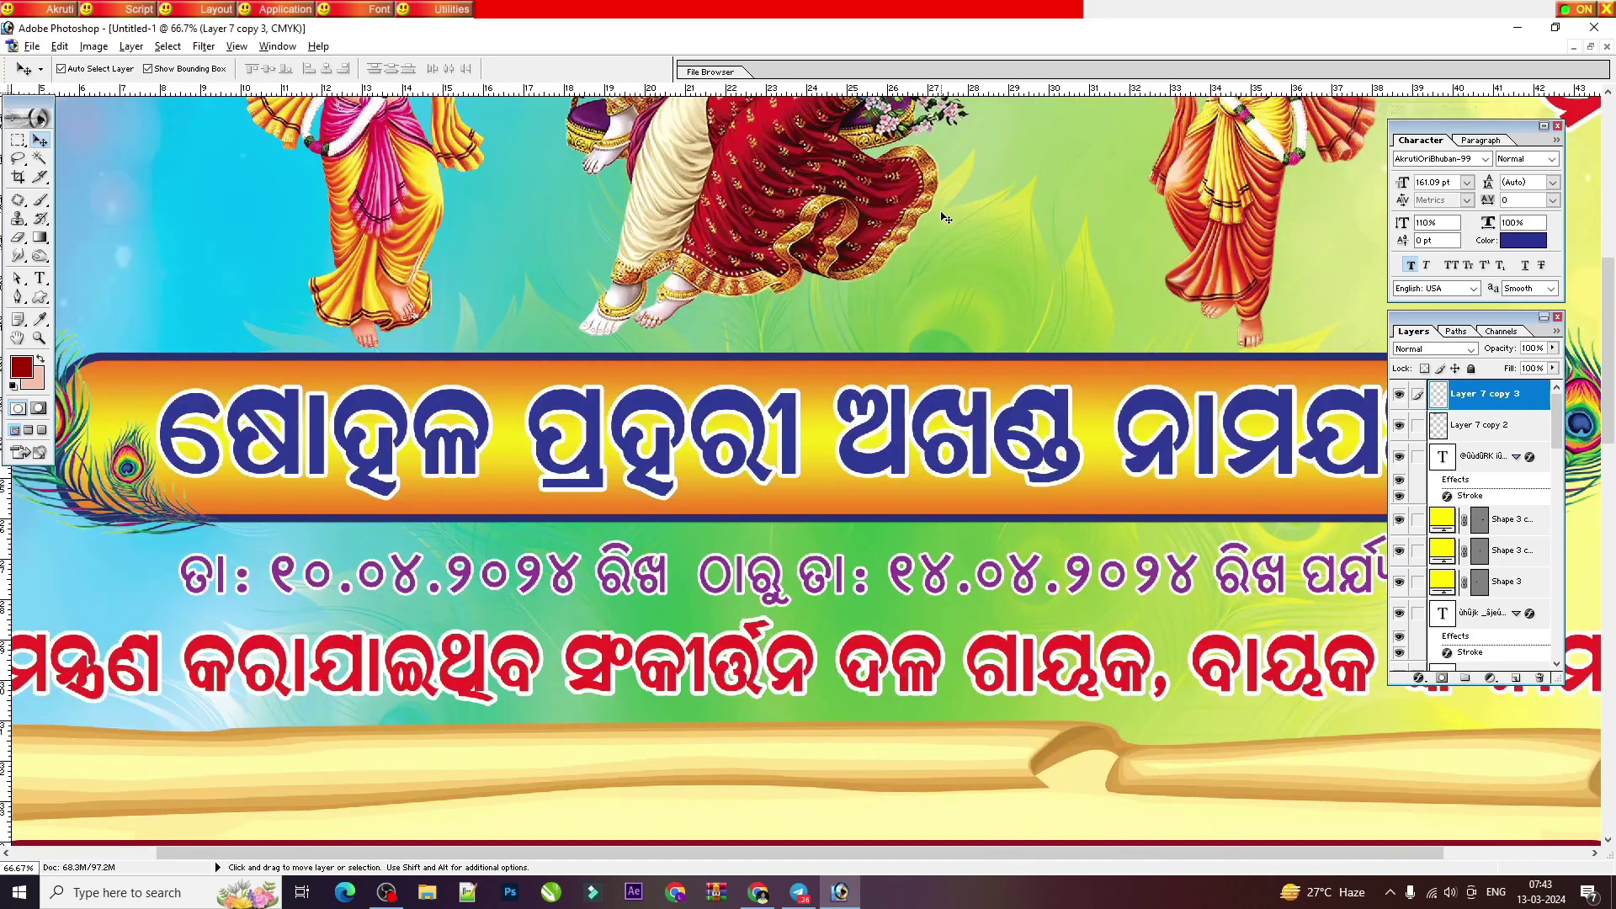
pyautogui.scroll(5, 1058, 276)
pyautogui.moveTo(1058, 276); pyautogui.dragTo(1073, 269)
pyautogui.keyDown('shift'); pyautogui.click(1005, 123); pyautogui.keyUp('shift')
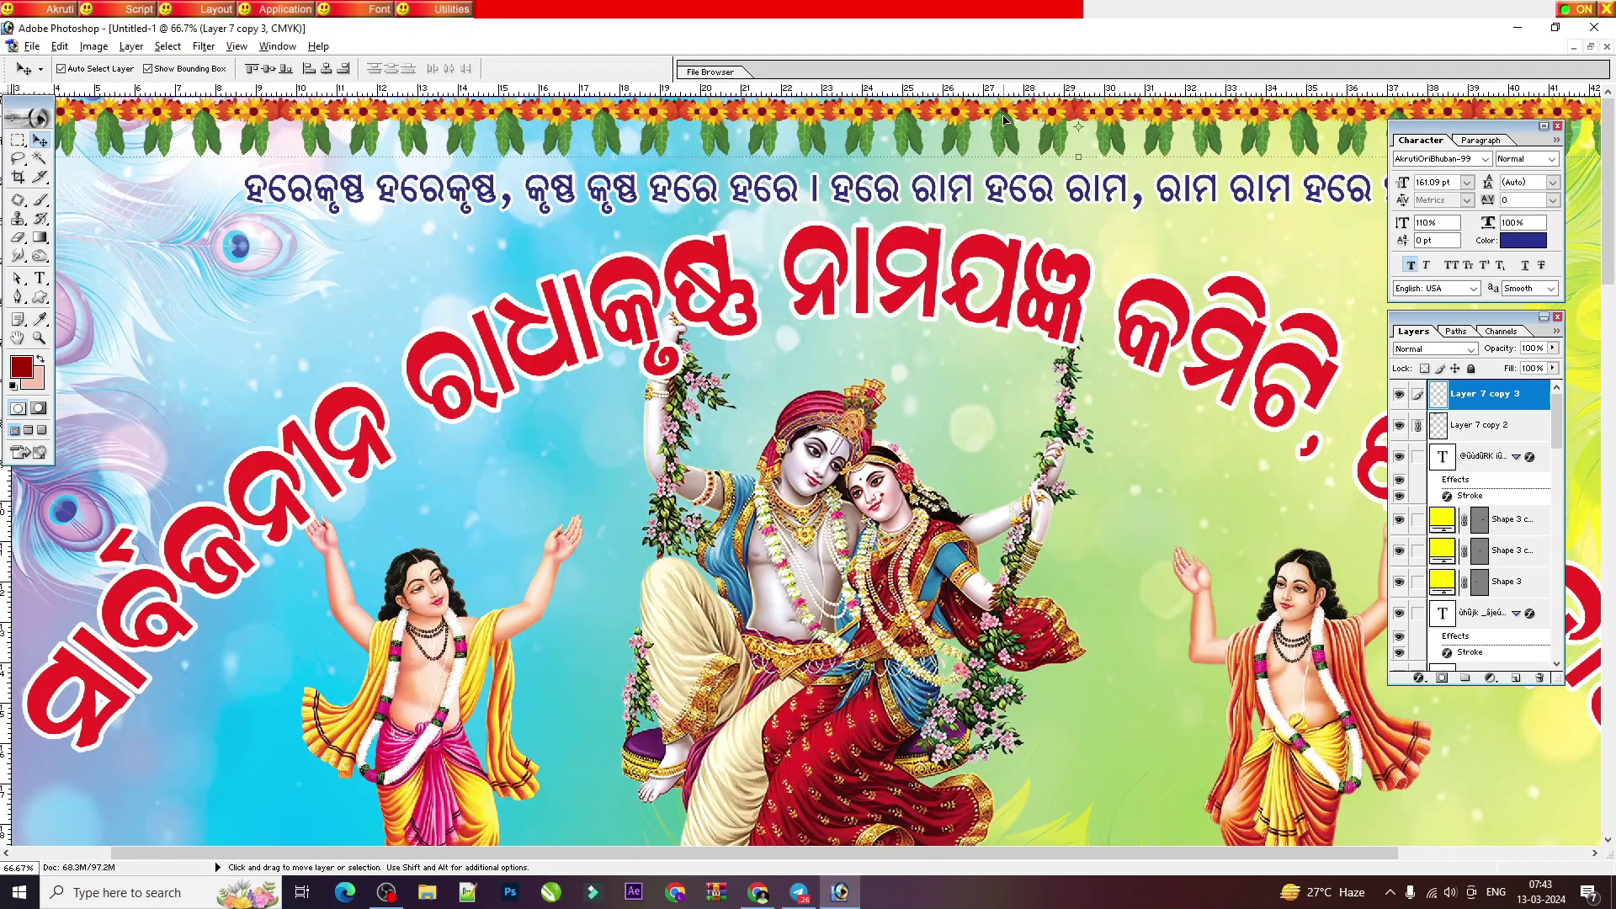
pyautogui.keyDown('shift'); pyautogui.click(1011, 119); pyautogui.keyUp('shift')
pyautogui.hotkey('ctrl', 'e')
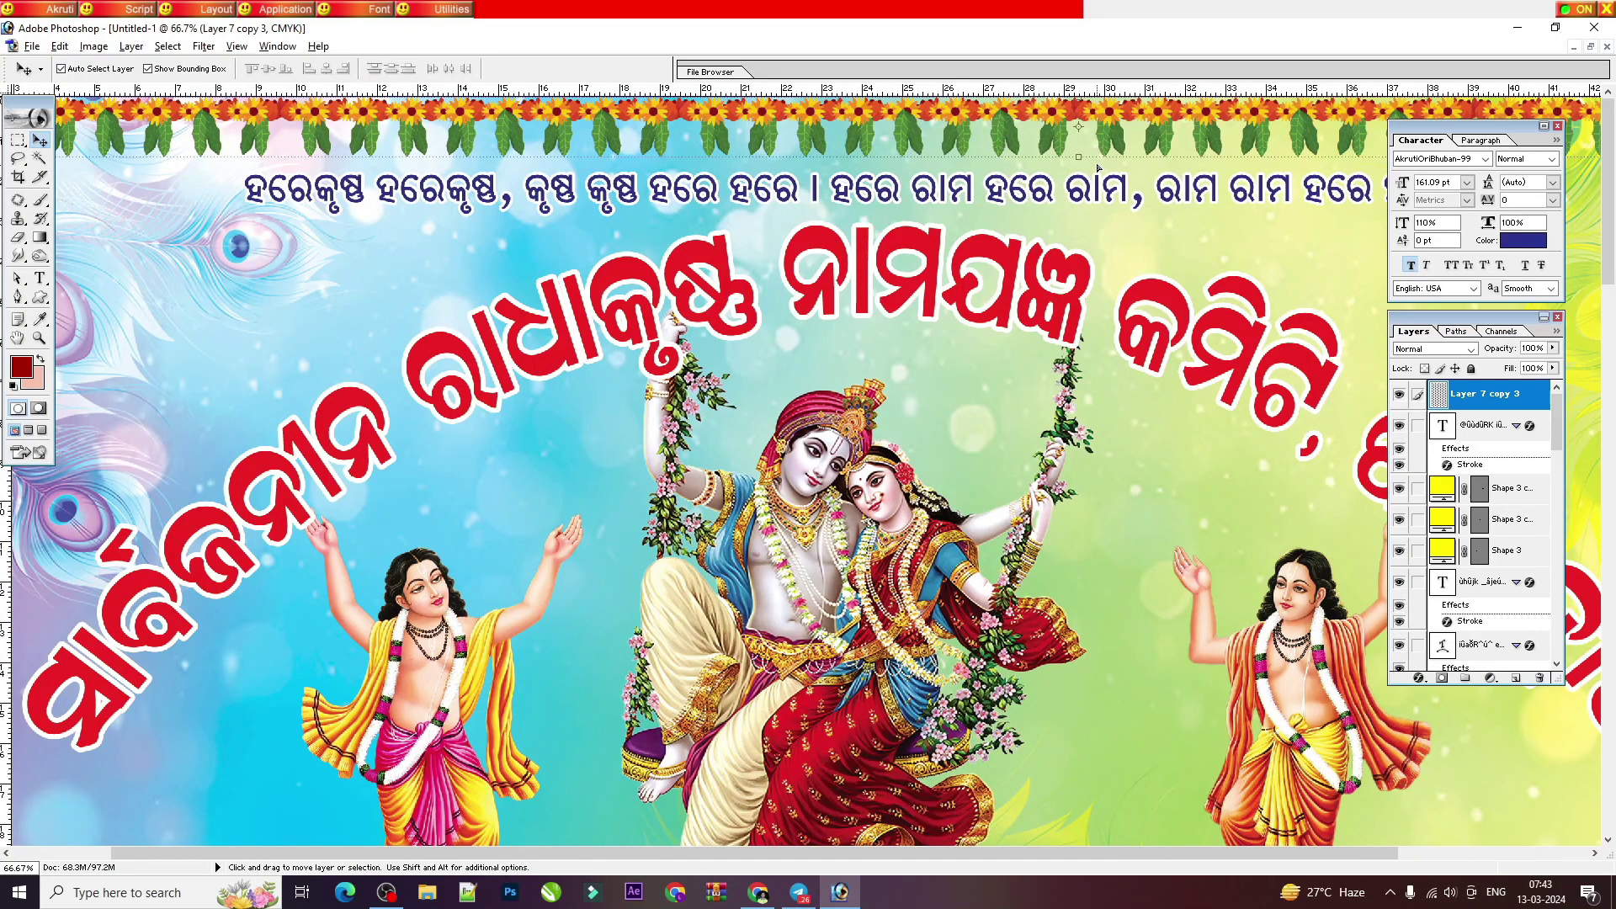
pyautogui.moveTo(1174, 128); pyautogui.dragTo(1128, 127)
# Step: Drag the red curtain from astprahara.psd into the flyer's upper right
pyautogui.hotkey('ctrl', '-')
pyautogui.moveTo(321, 509); pyautogui.dragTo(785, 352)
pyautogui.moveTo(909, 167); pyautogui.dragTo(1145, 173)
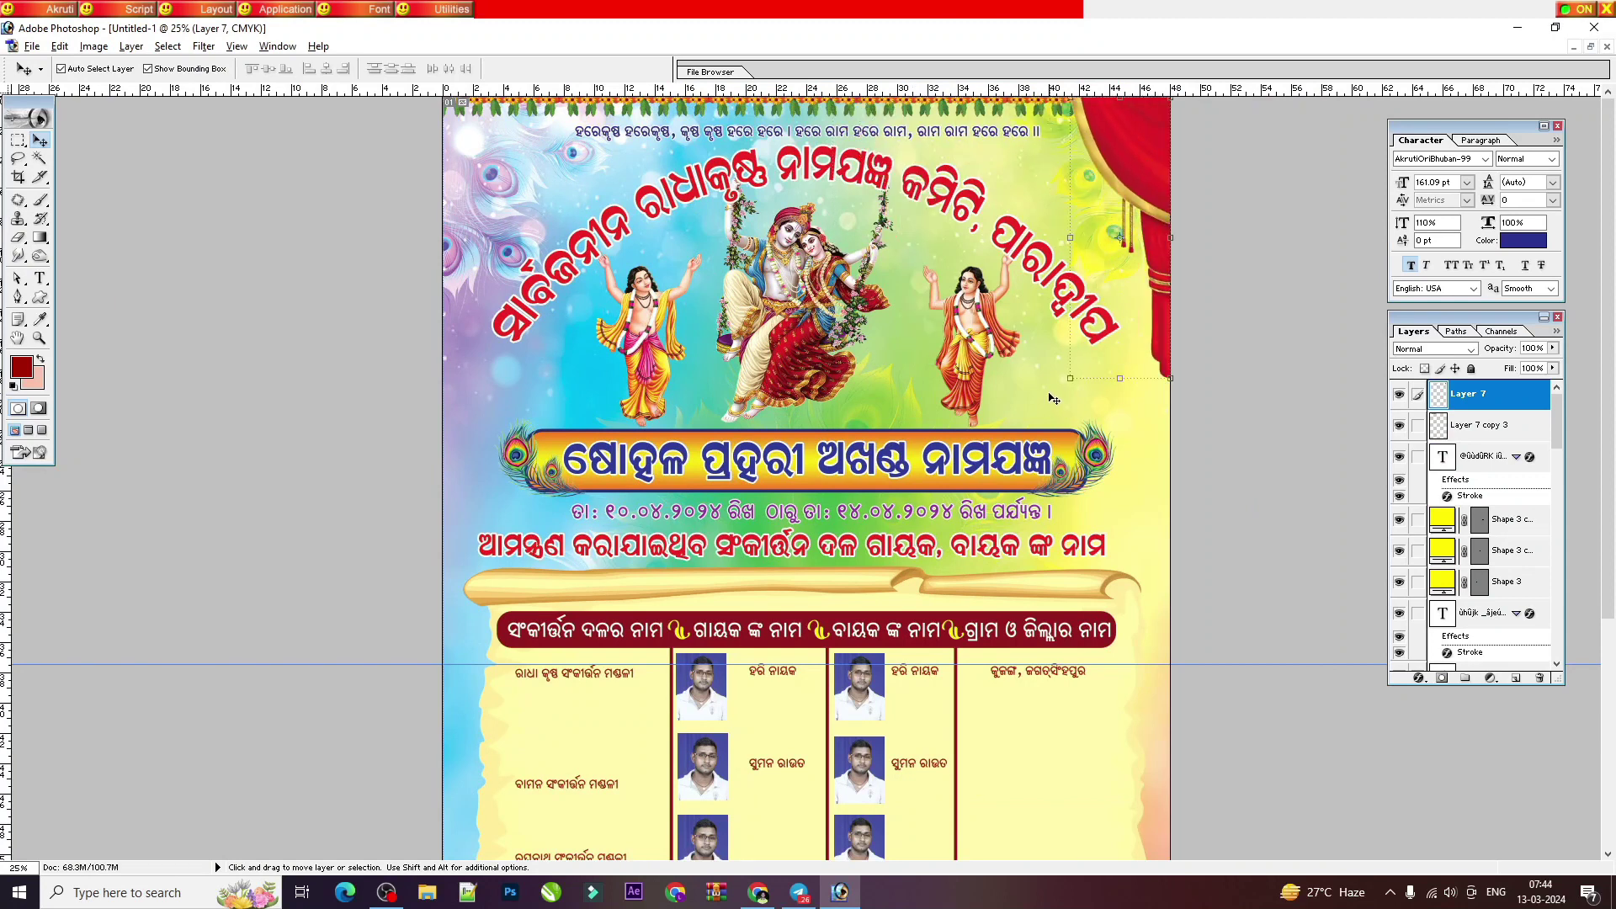
# Step: Enlarge the curtain and place a horizontally flipped copy at the top-left corner
pyautogui.moveTo(1068, 380); pyautogui.dragTo(1052, 394)
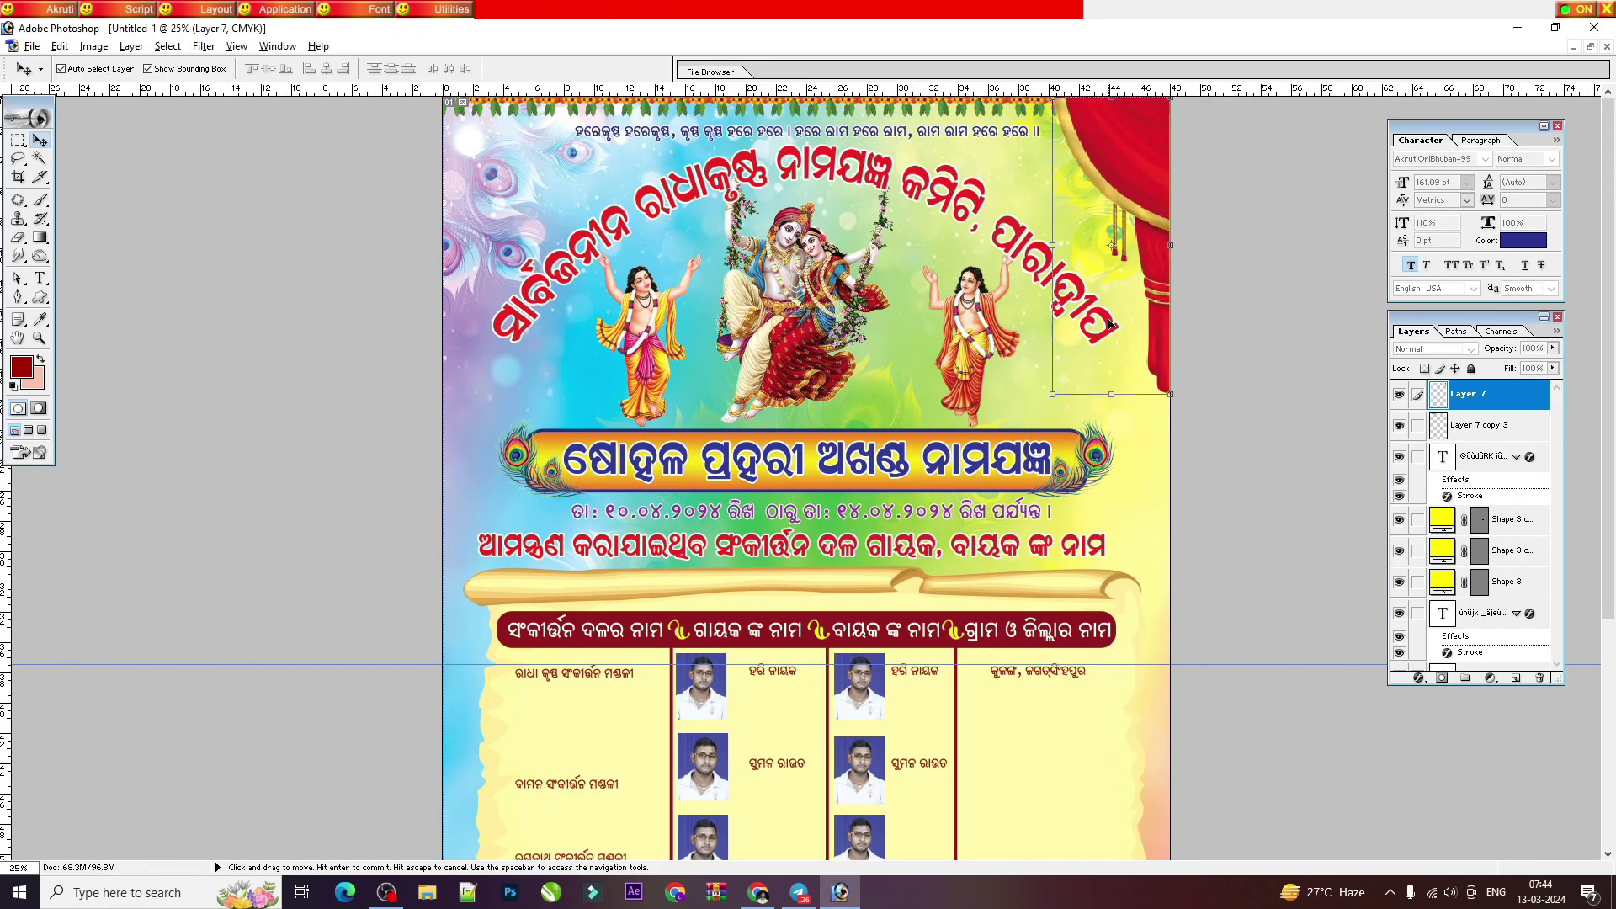
pyautogui.hotkey('alt', 'shift')
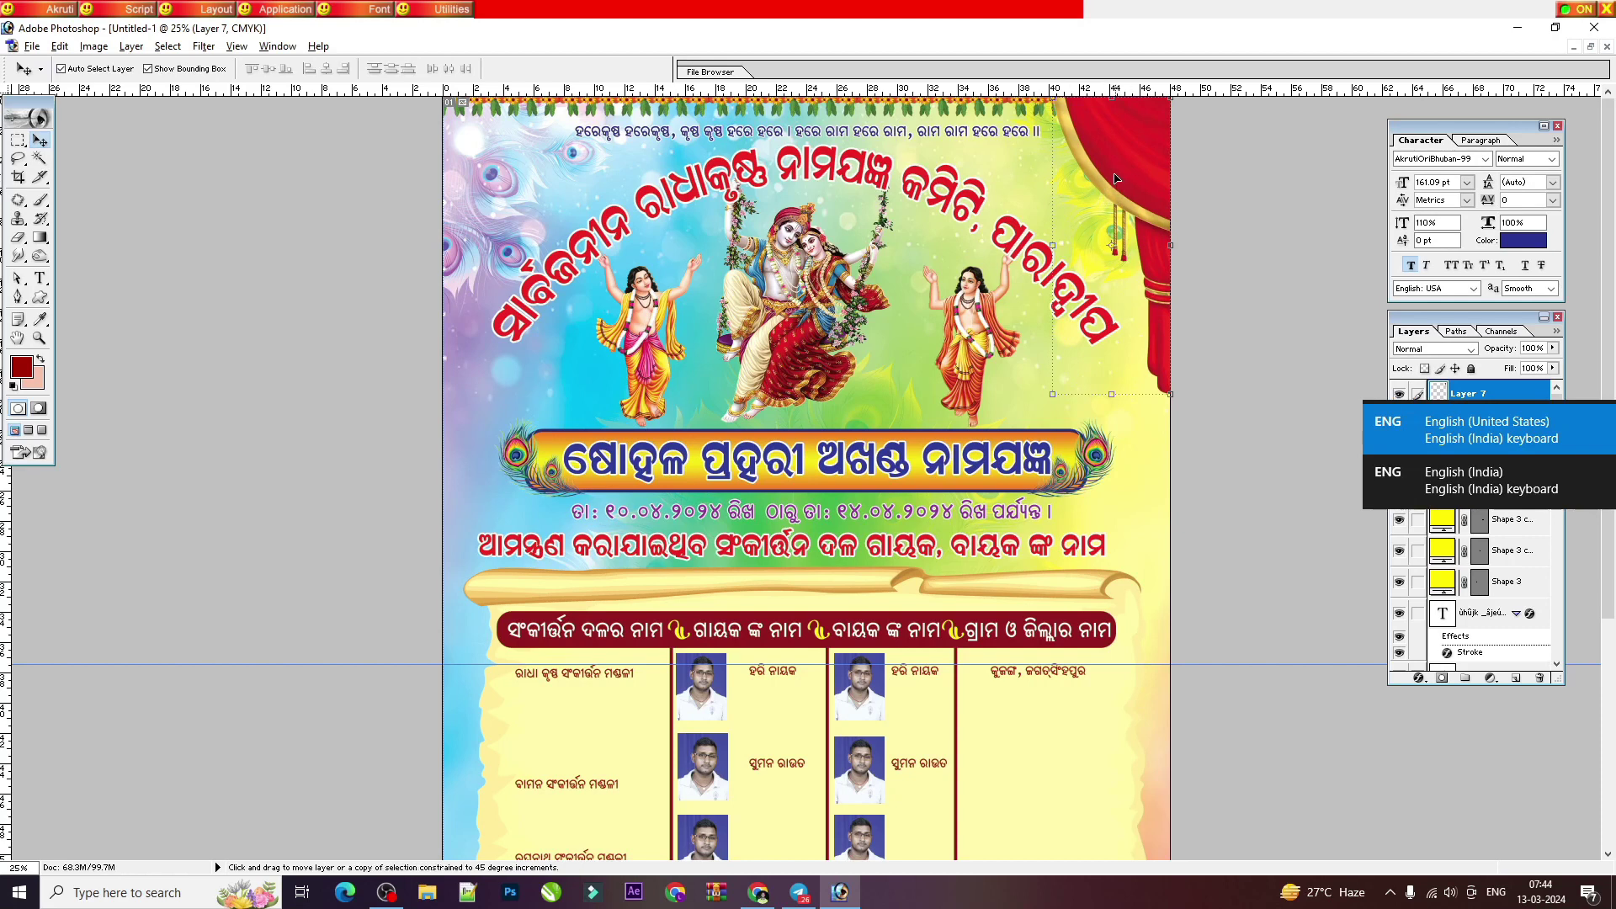
pyautogui.moveTo(1115, 178); pyautogui.dragTo(561, 282)
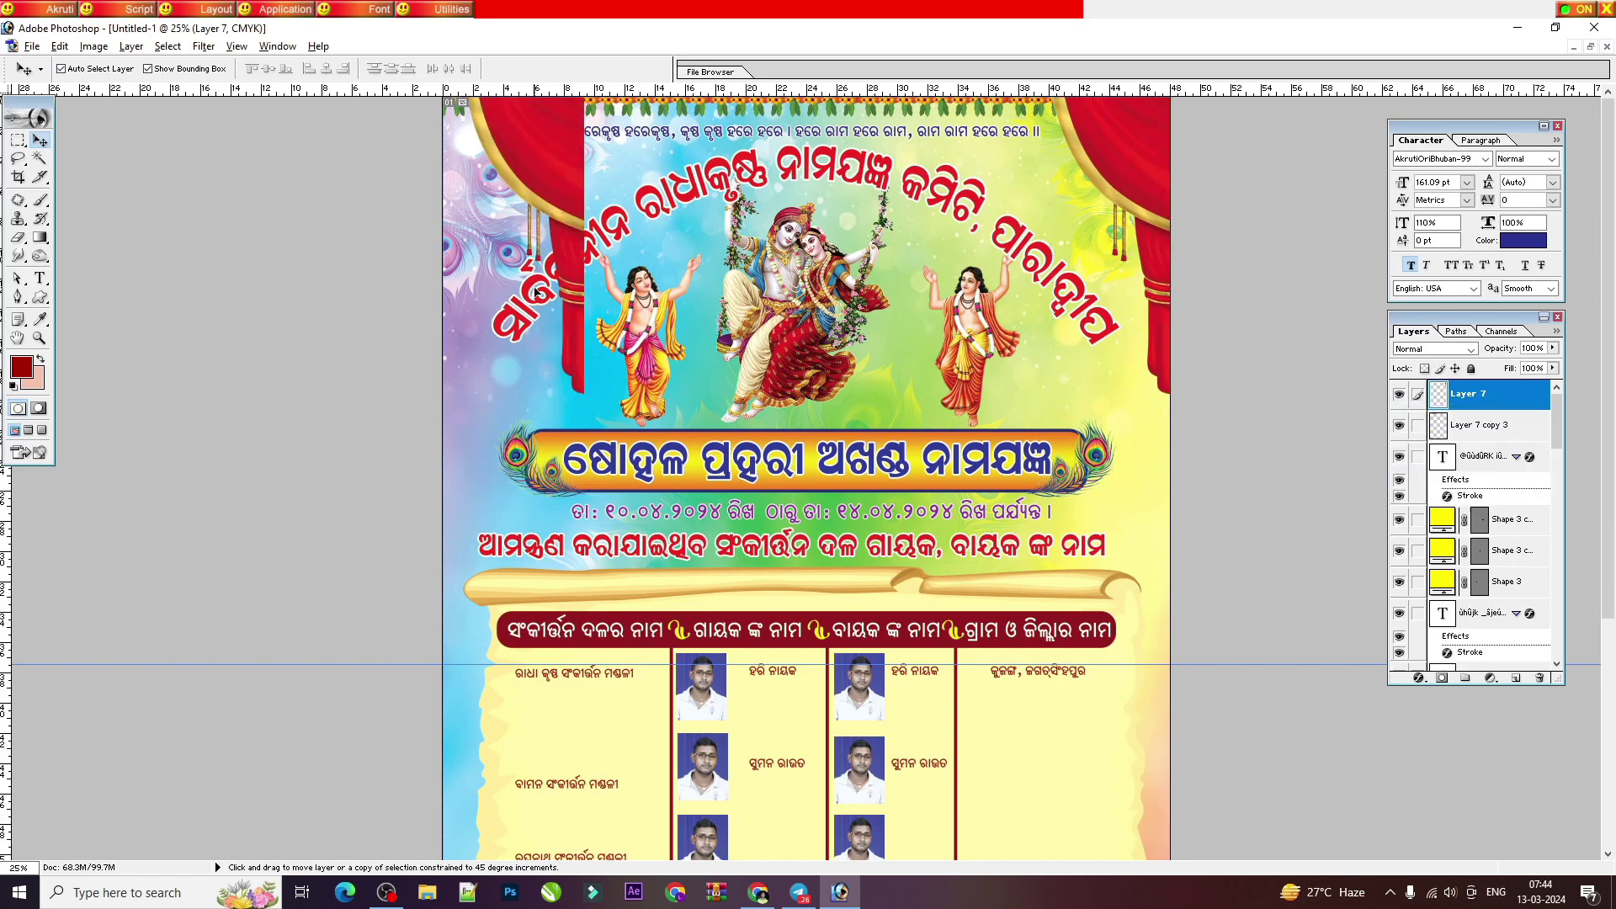
pyautogui.click(582, 300)
pyautogui.rightClick(578, 191)
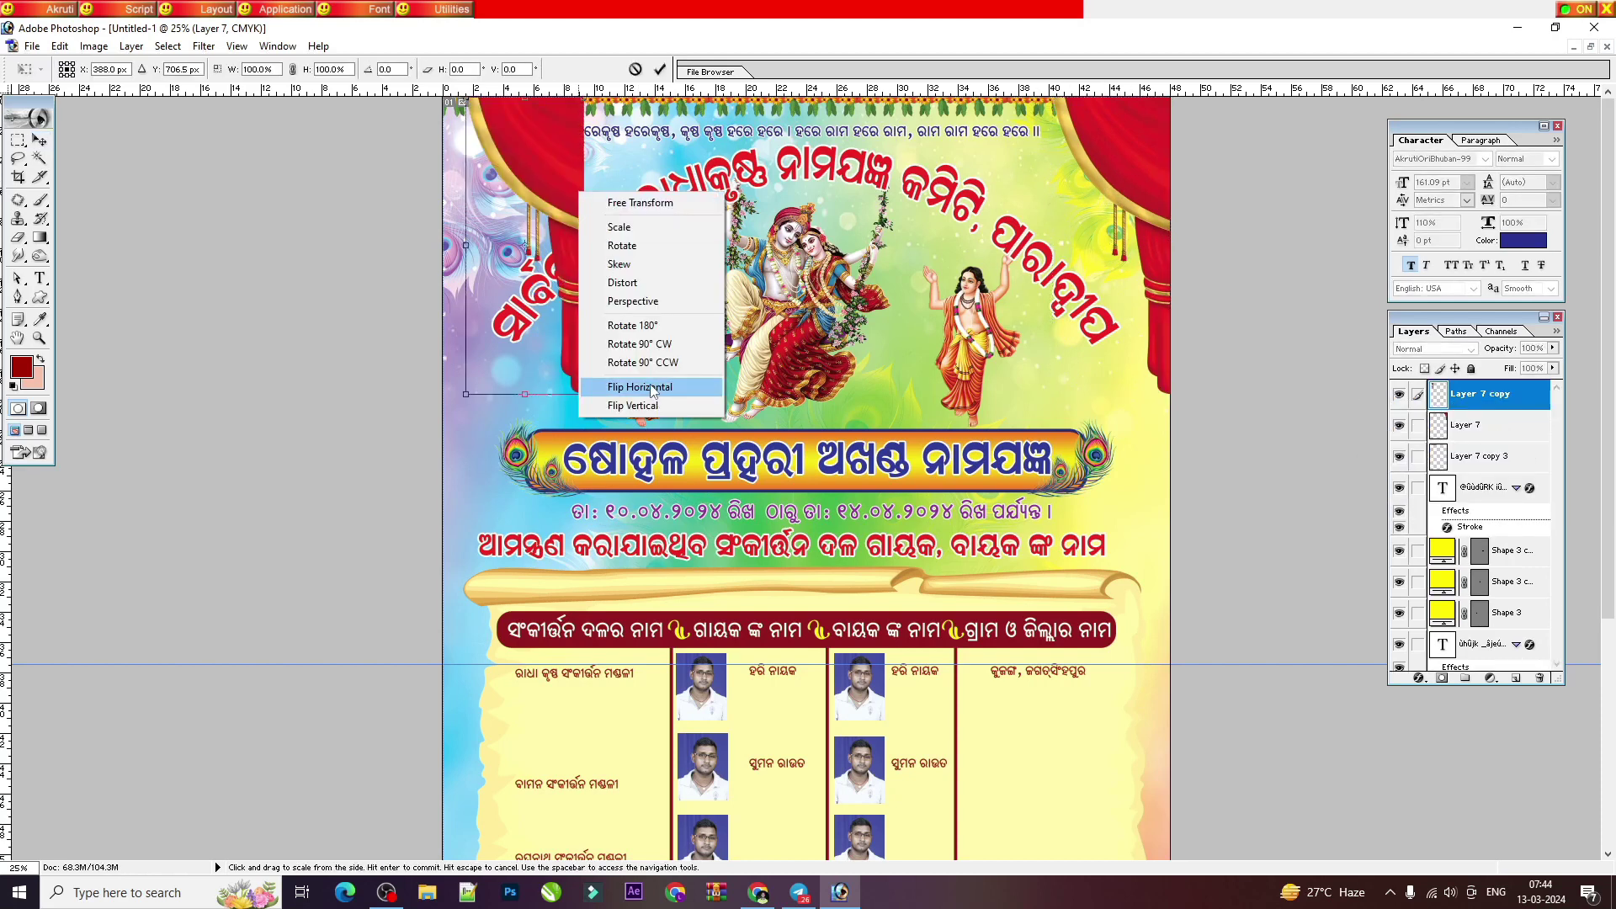
pyautogui.click(642, 387)
pyautogui.press('Return')
pyautogui.moveTo(523, 210); pyautogui.dragTo(501, 185)
# Step: Drag the peacock-feather art (Layer 11) from astprahara.psd into the flyer
pyautogui.hotkey('ctrl', '-')
pyautogui.hotkey('ctrl', '-')
pyautogui.hotkey('ctrl', '+')
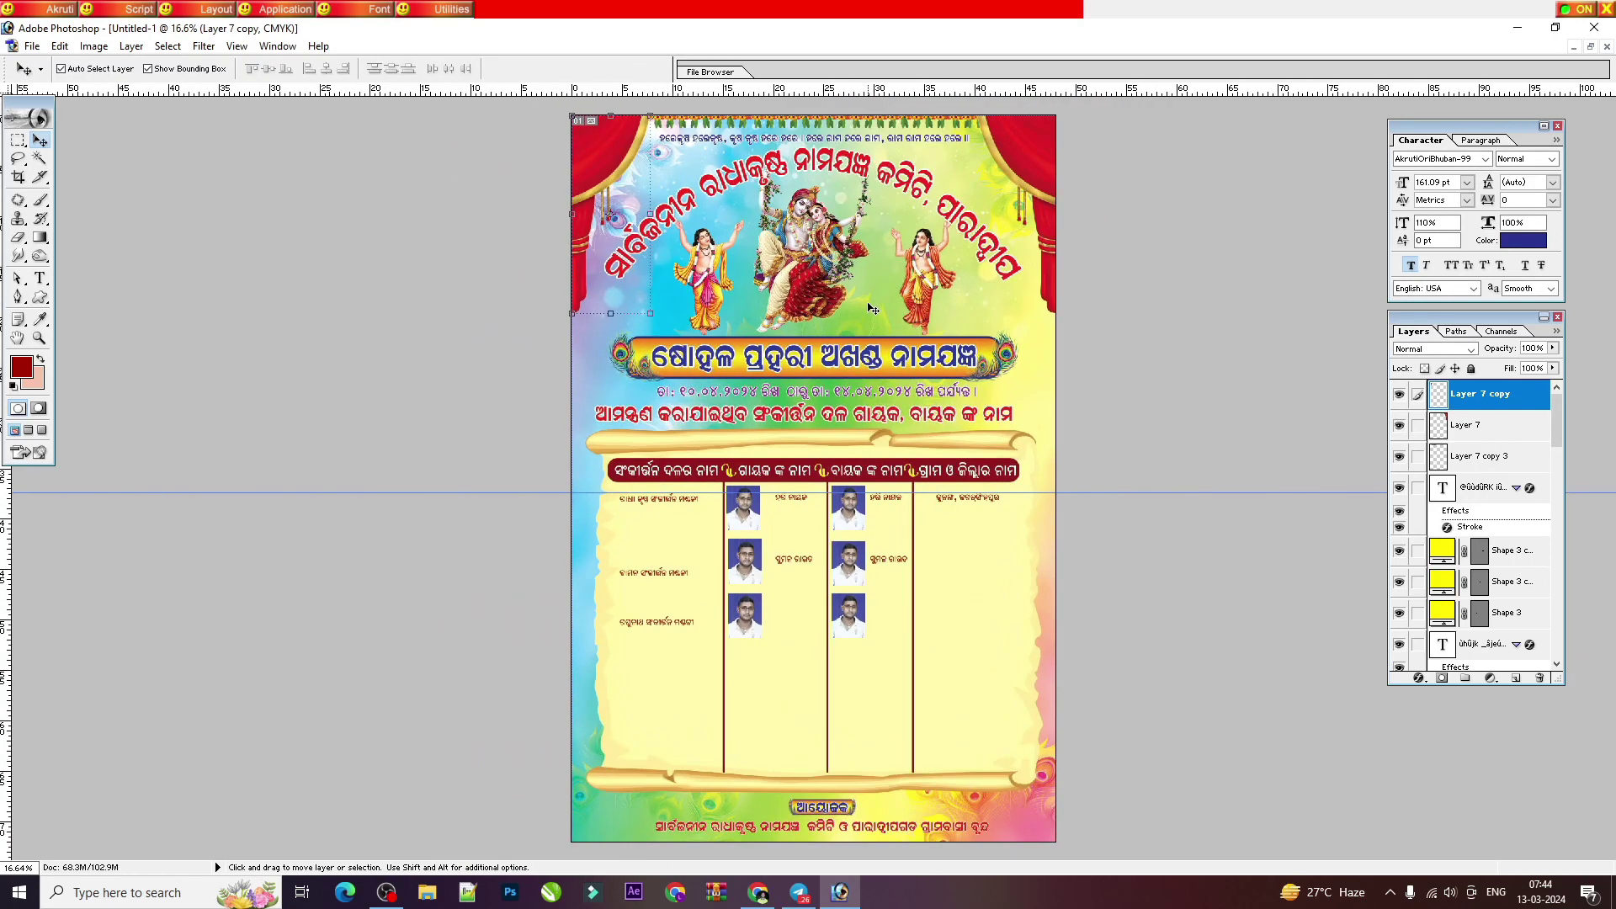
pyautogui.rightClick(913, 312)
pyautogui.click(946, 337)
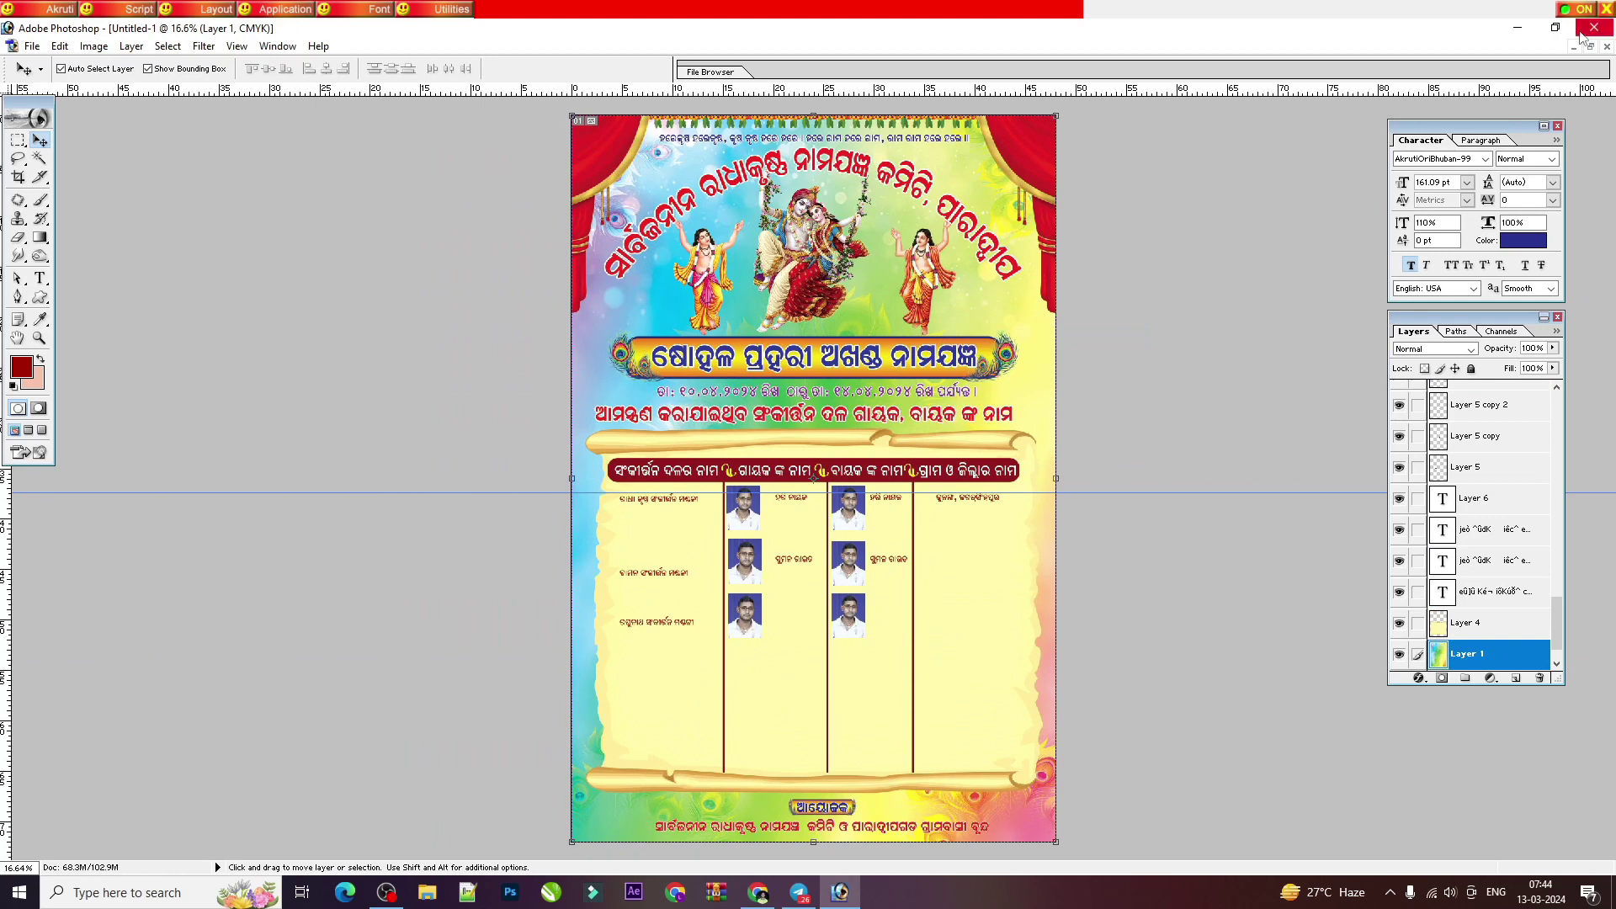
pyautogui.click(1589, 46)
pyautogui.click(352, 432)
pyautogui.moveTo(438, 572); pyautogui.dragTo(1145, 186)
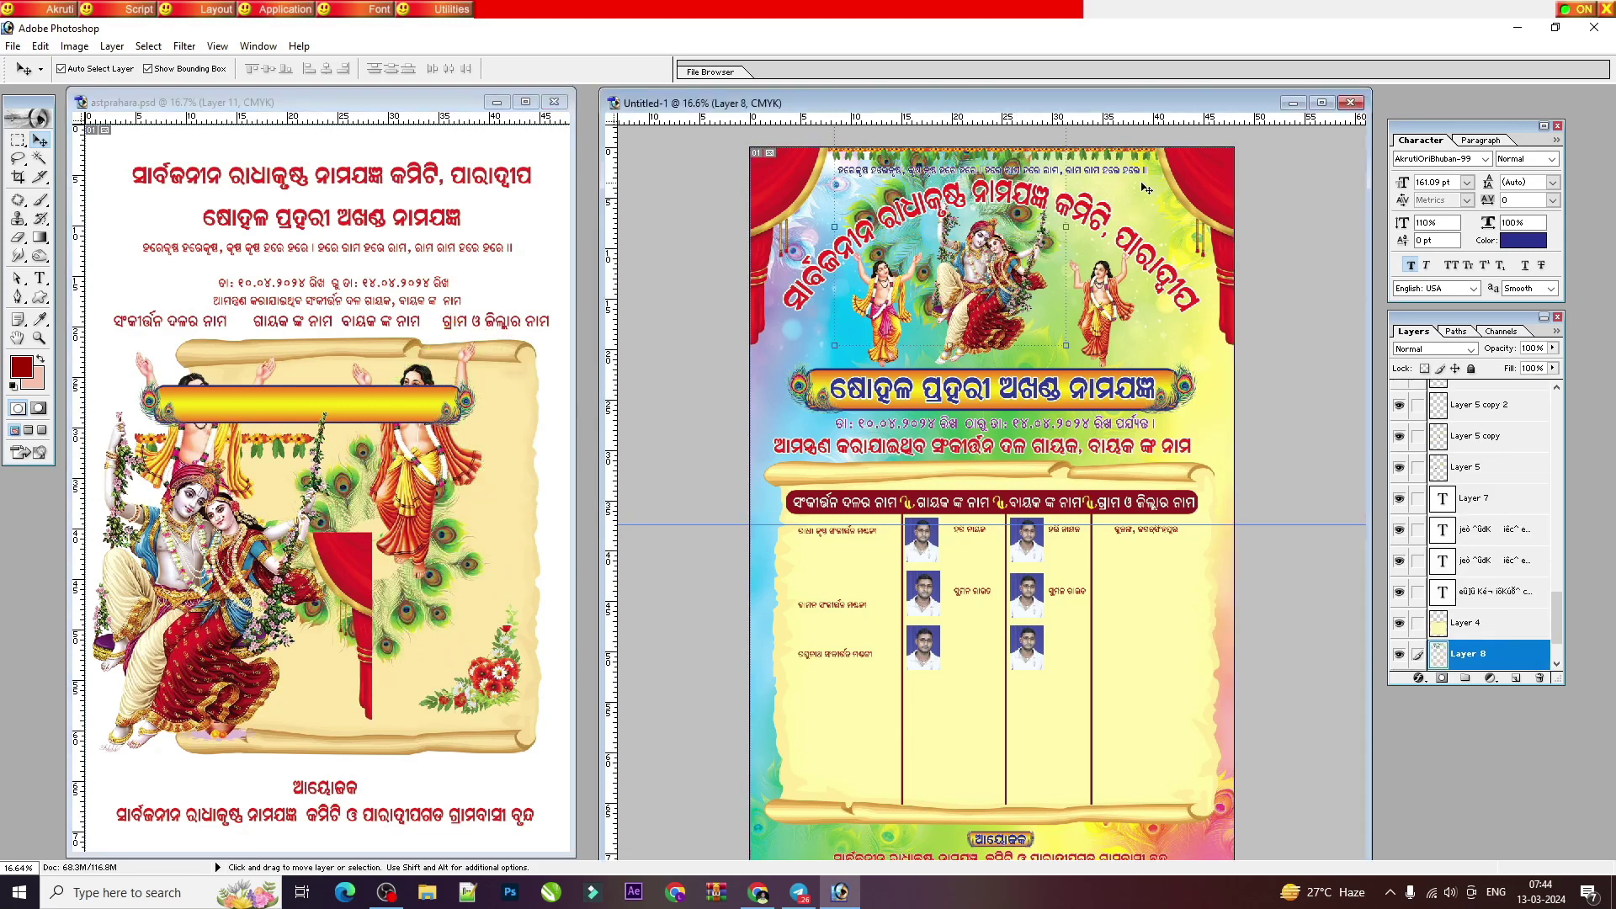
# Step: Re-place the peacock-feather art at the top and send it behind the Radha-Krishna art
pyautogui.hotkey('ctrl', 'z')
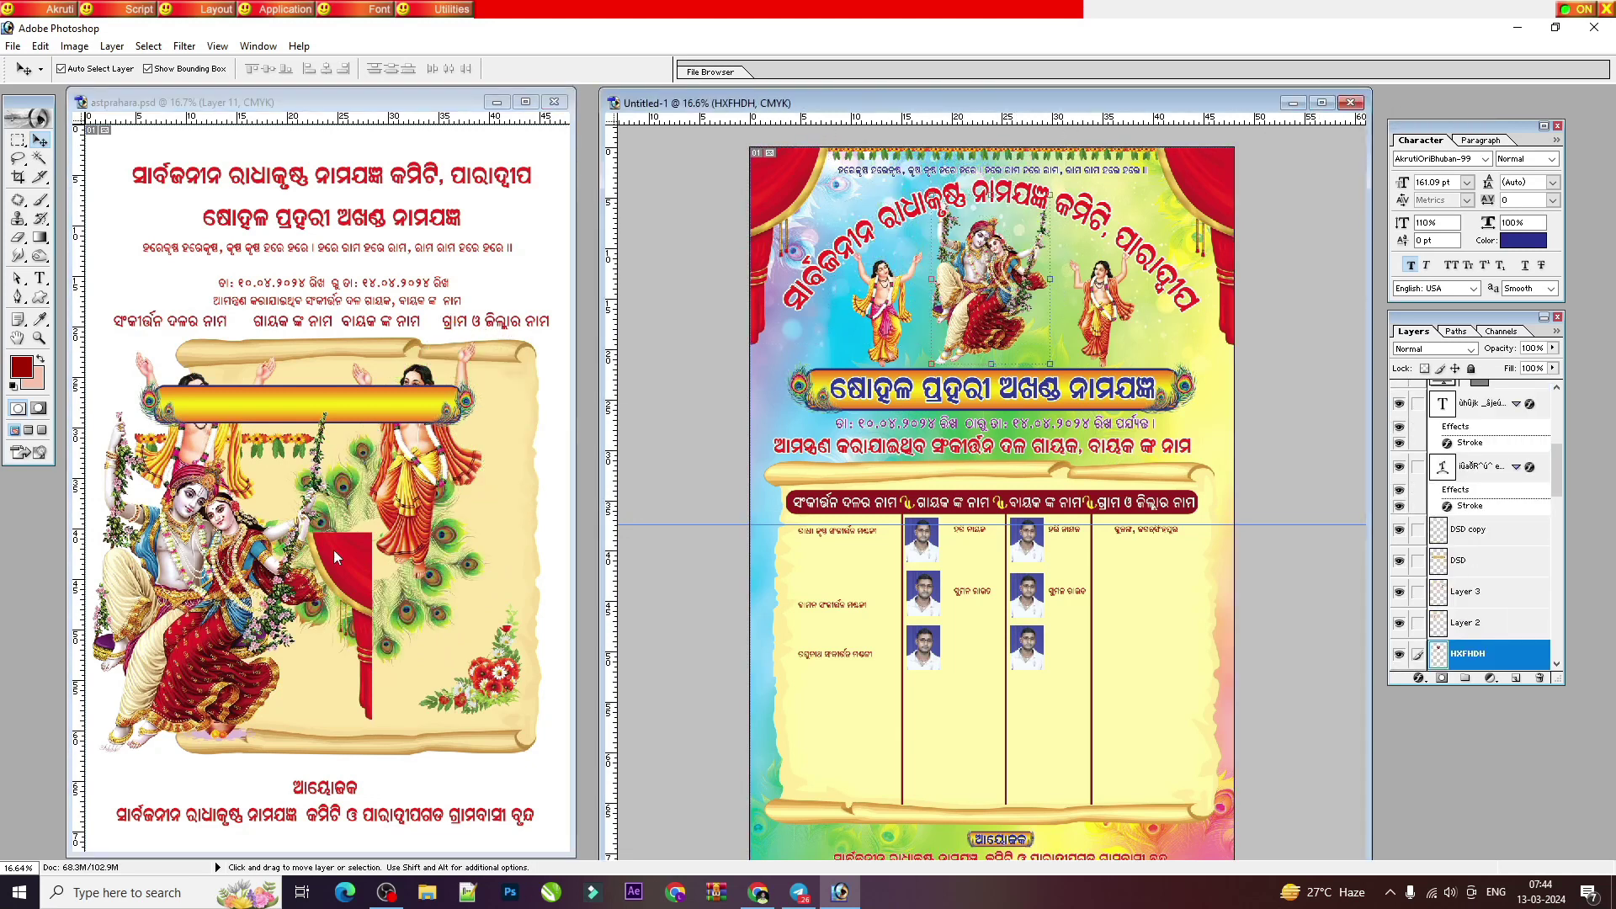
pyautogui.click(452, 539)
pyautogui.moveTo(452, 538); pyautogui.dragTo(925, 242)
pyautogui.hotkey('ctrl', '+')
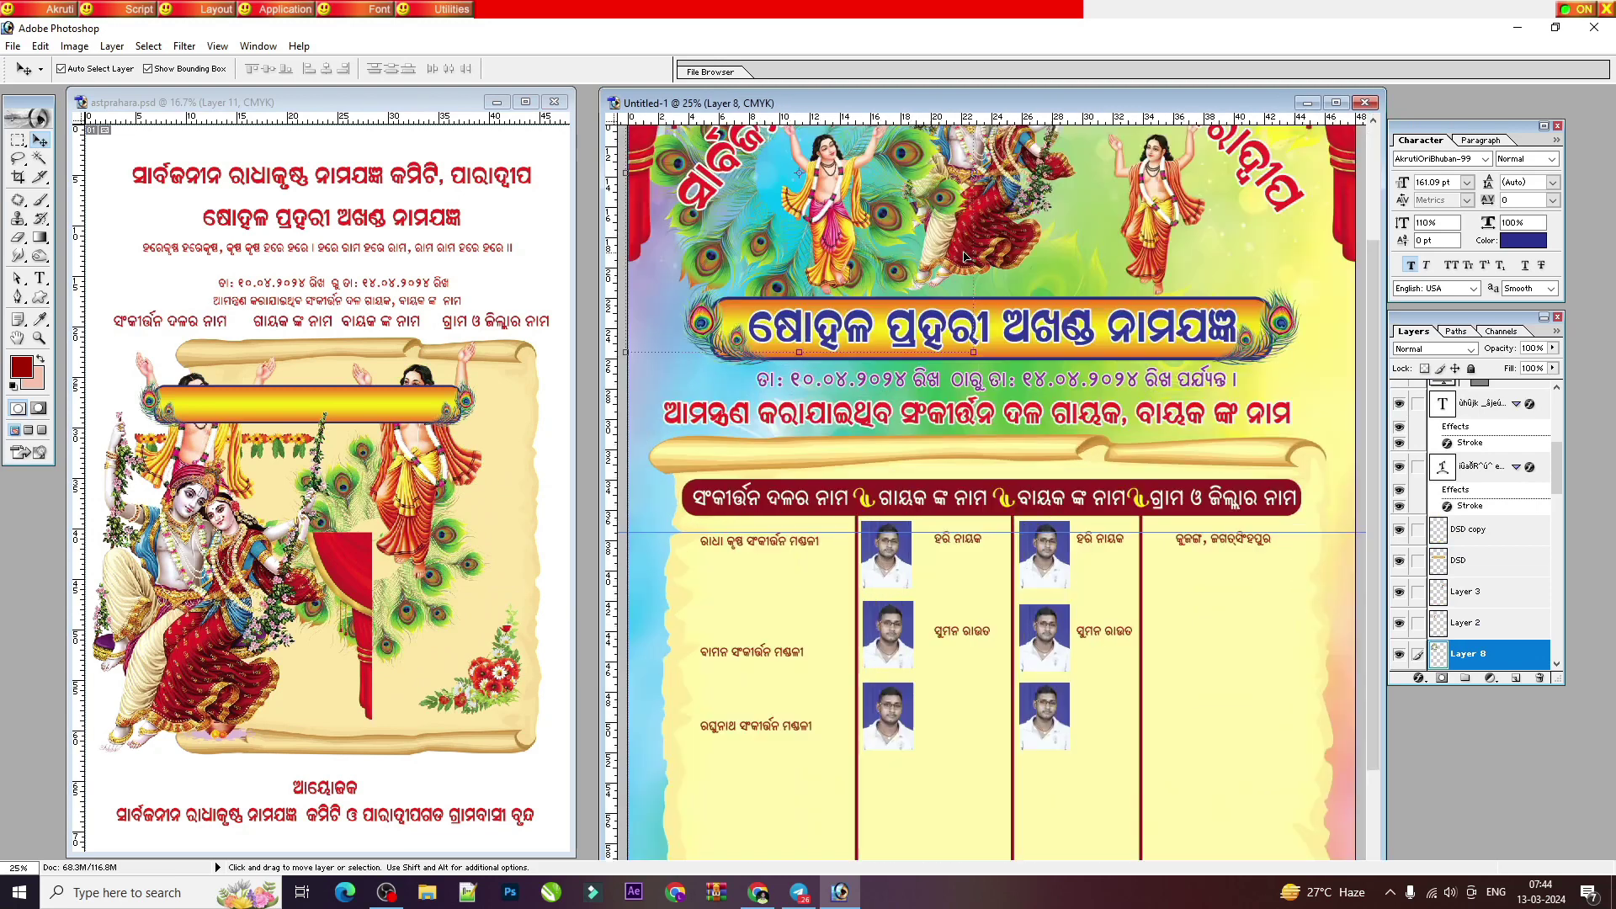
pyautogui.scroll(5, 926, 242)
pyautogui.hotkey('ctrl', 'shift', '[')
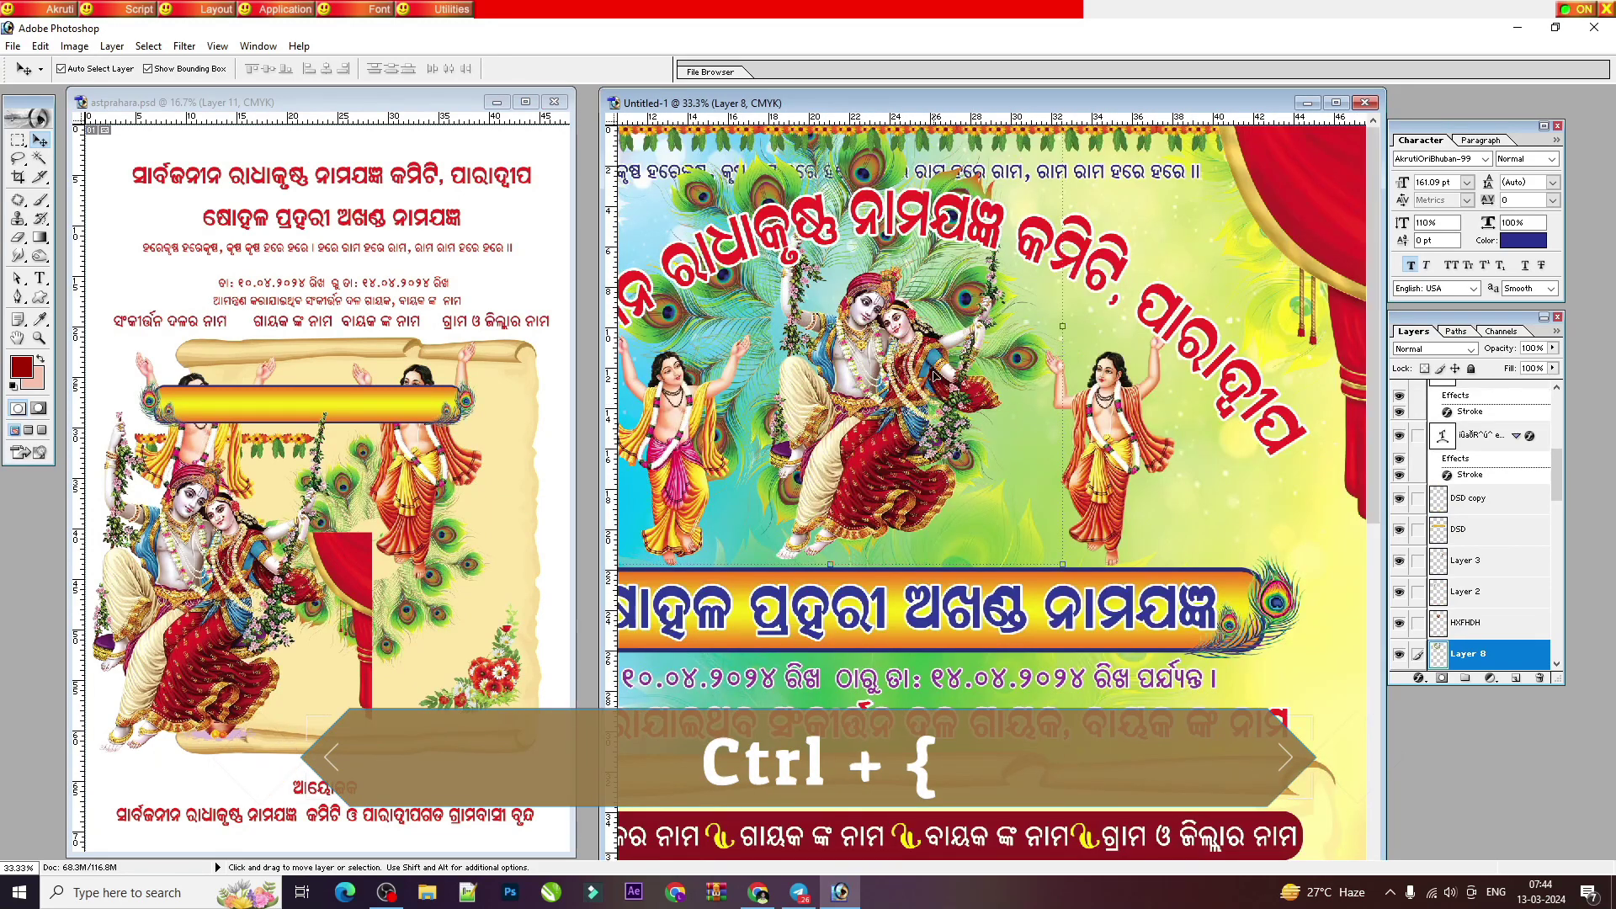
pyautogui.hotkey('ctrl', '+')
pyautogui.scroll(4, 917, 308)
pyautogui.hotkey('ctrl', 'shift', 't')
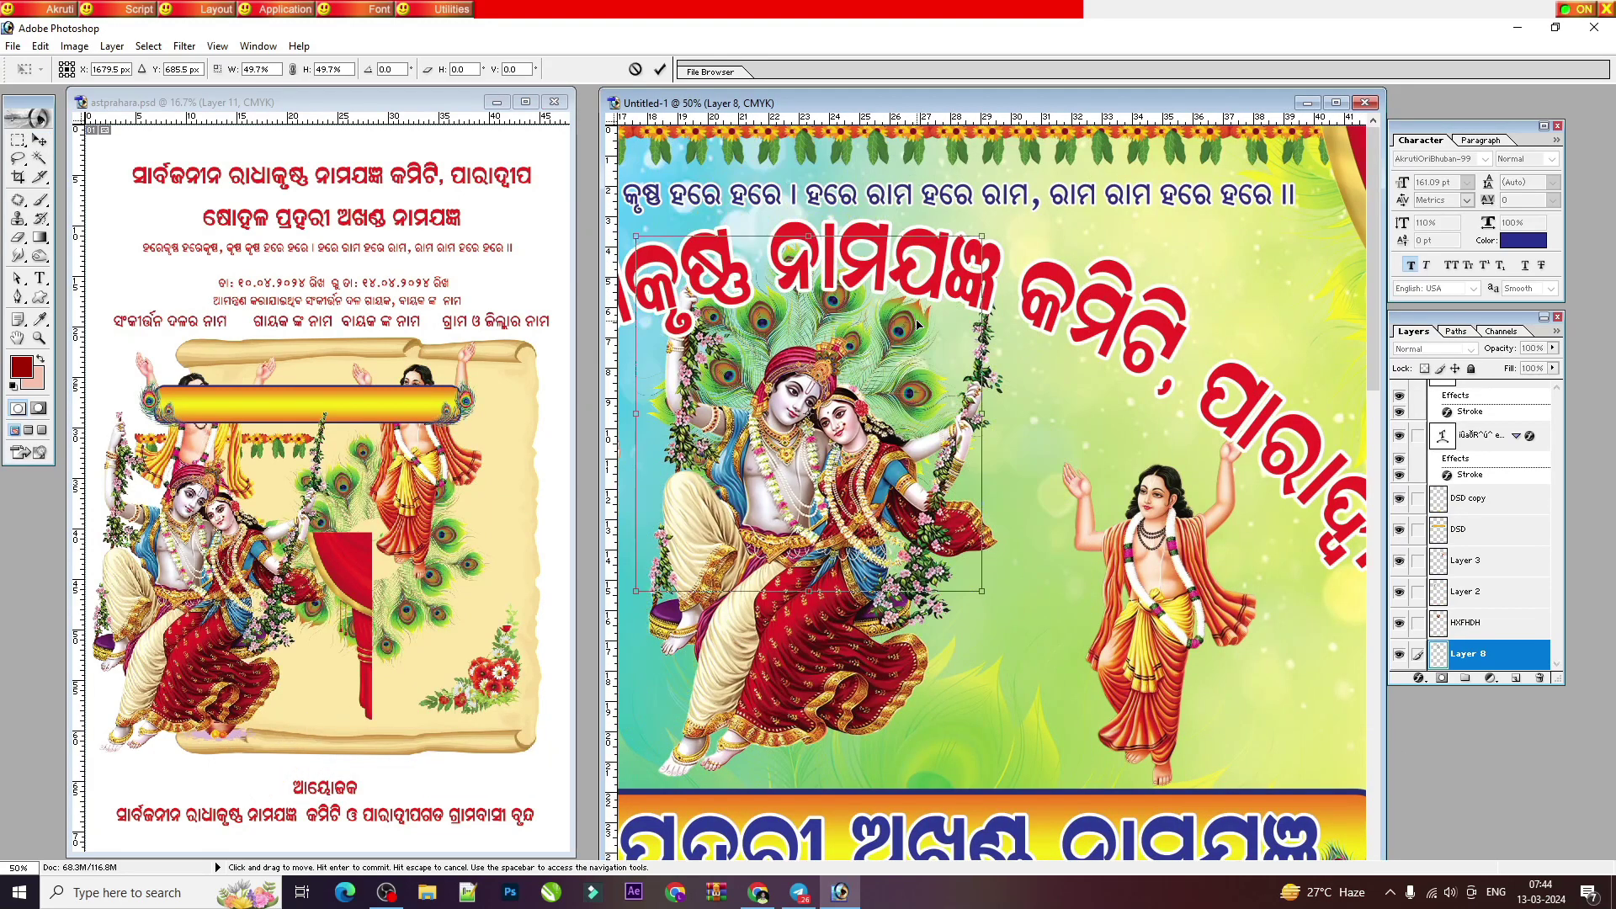
# Step: Set the peacock-feather layer to Hard Light blending at 37% opacity
pyautogui.click(1411, 350)
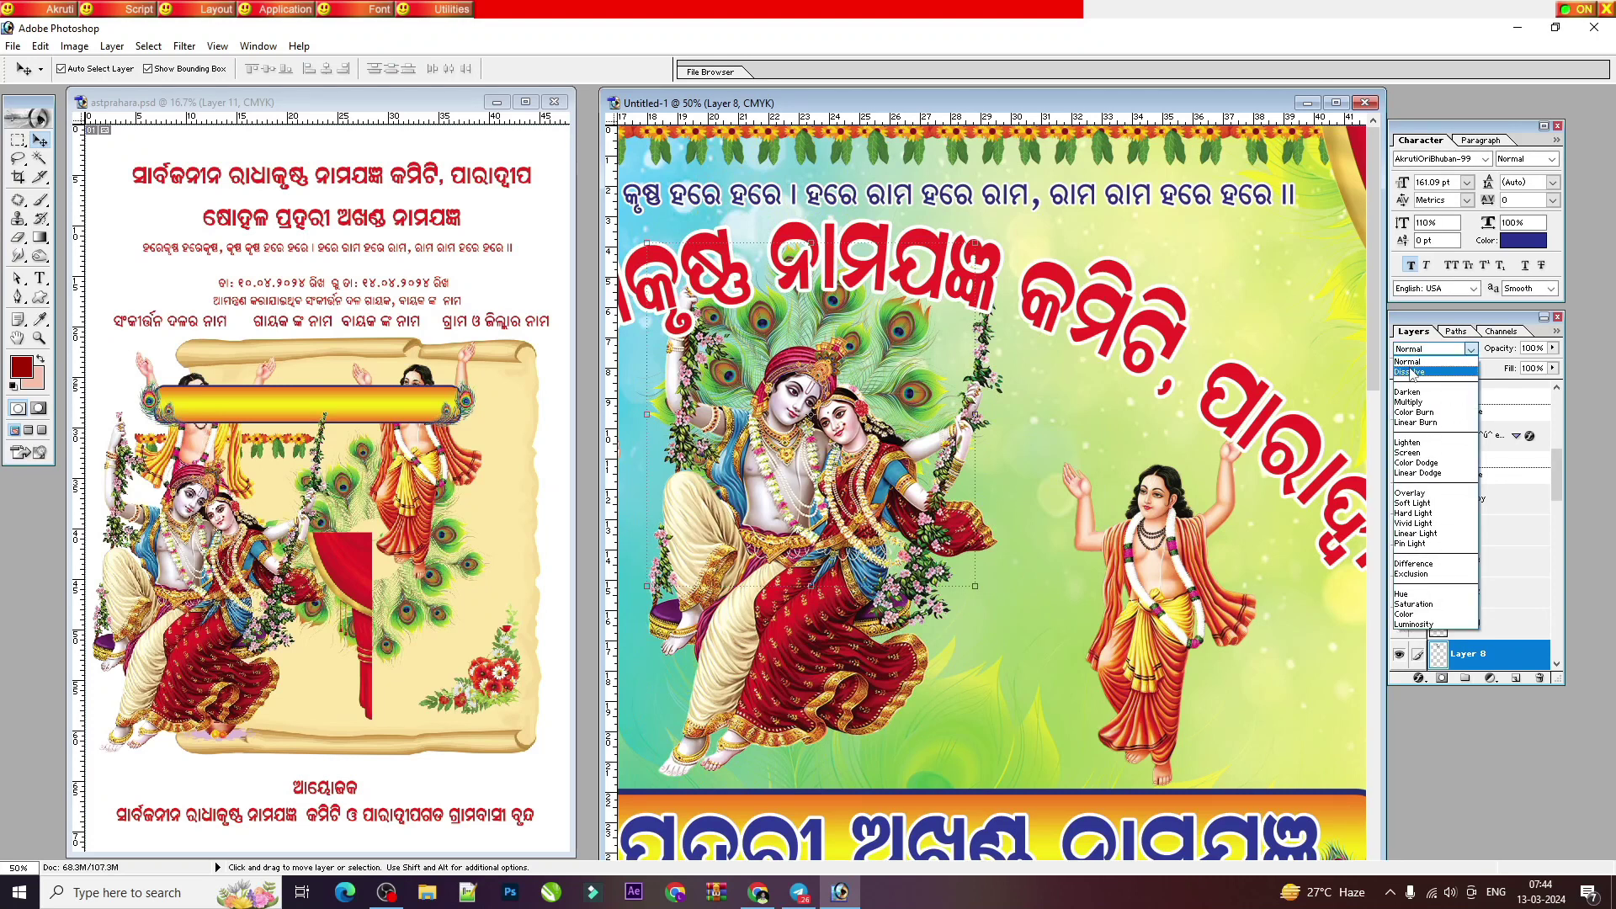
pyautogui.click(1416, 462)
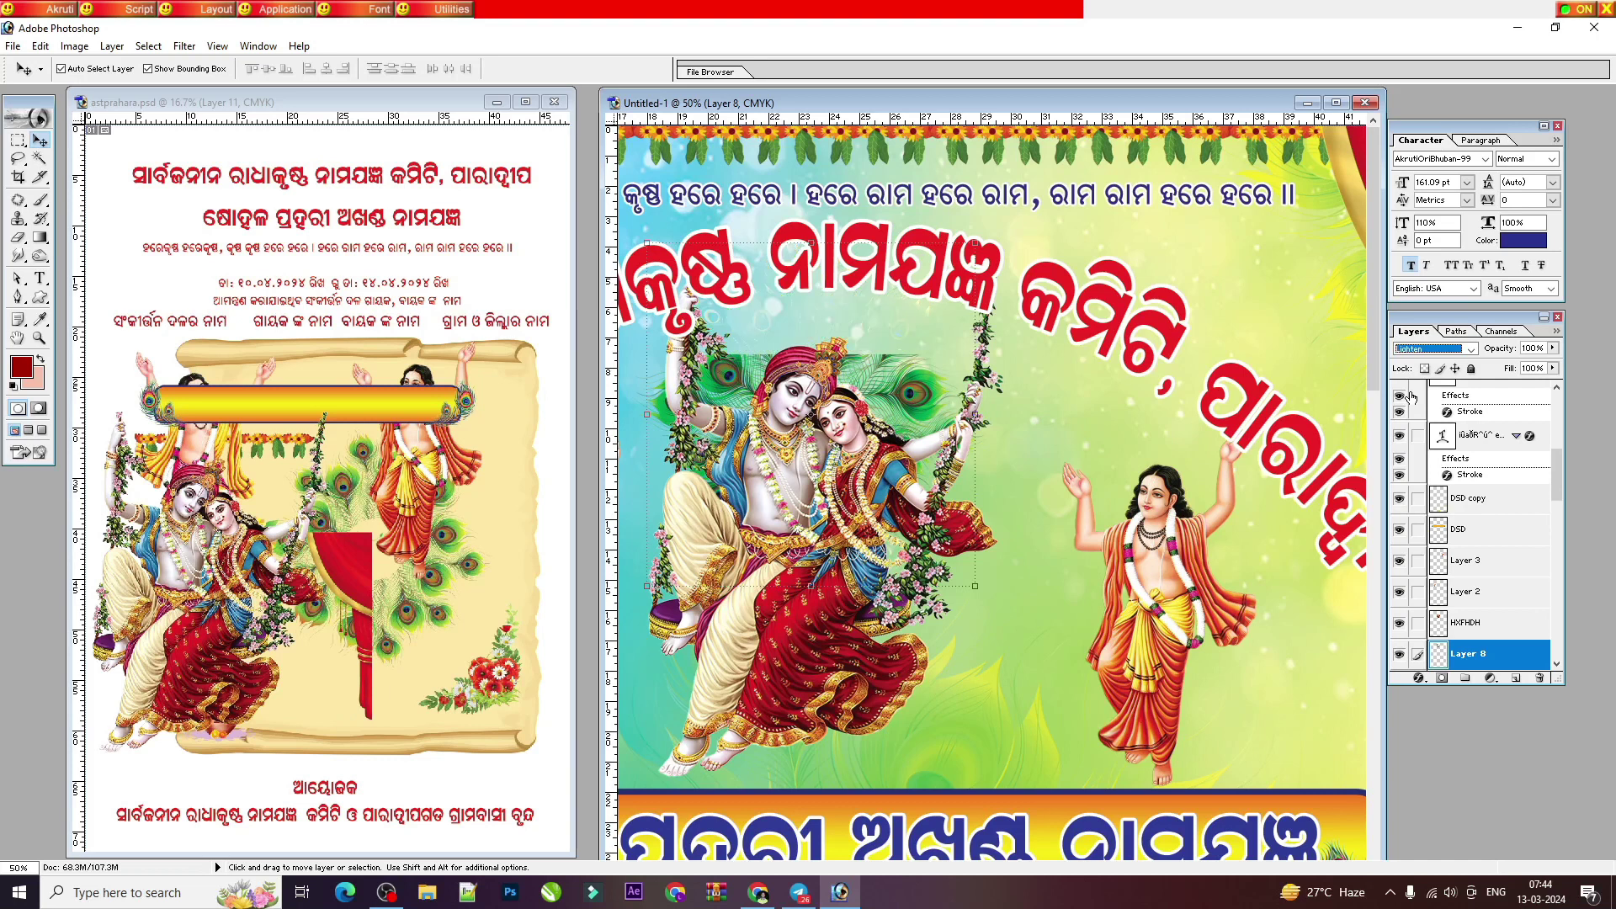
pyautogui.press('Down')
pyautogui.press('Down')
pyautogui.press('Down')
pyautogui.press('Down')
pyautogui.press('Down')
pyautogui.press('Down')
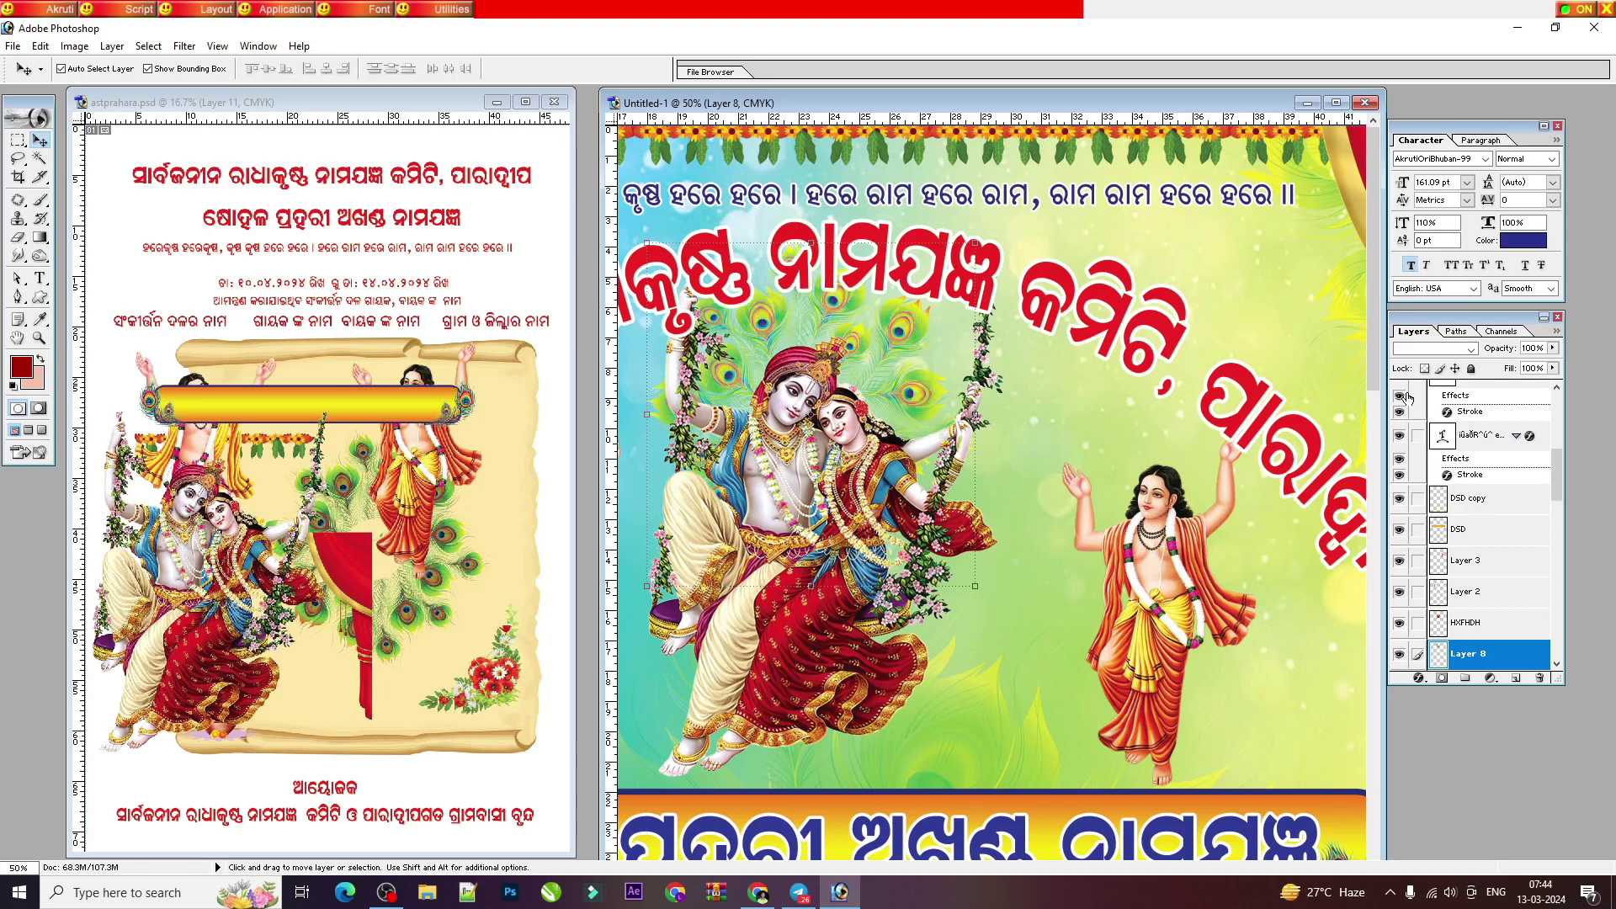
pyautogui.press('Down')
pyautogui.press('Down')
pyautogui.press('Down')
pyautogui.press('Down')
pyautogui.press('Down')
pyautogui.press('Down')
pyautogui.press('Down')
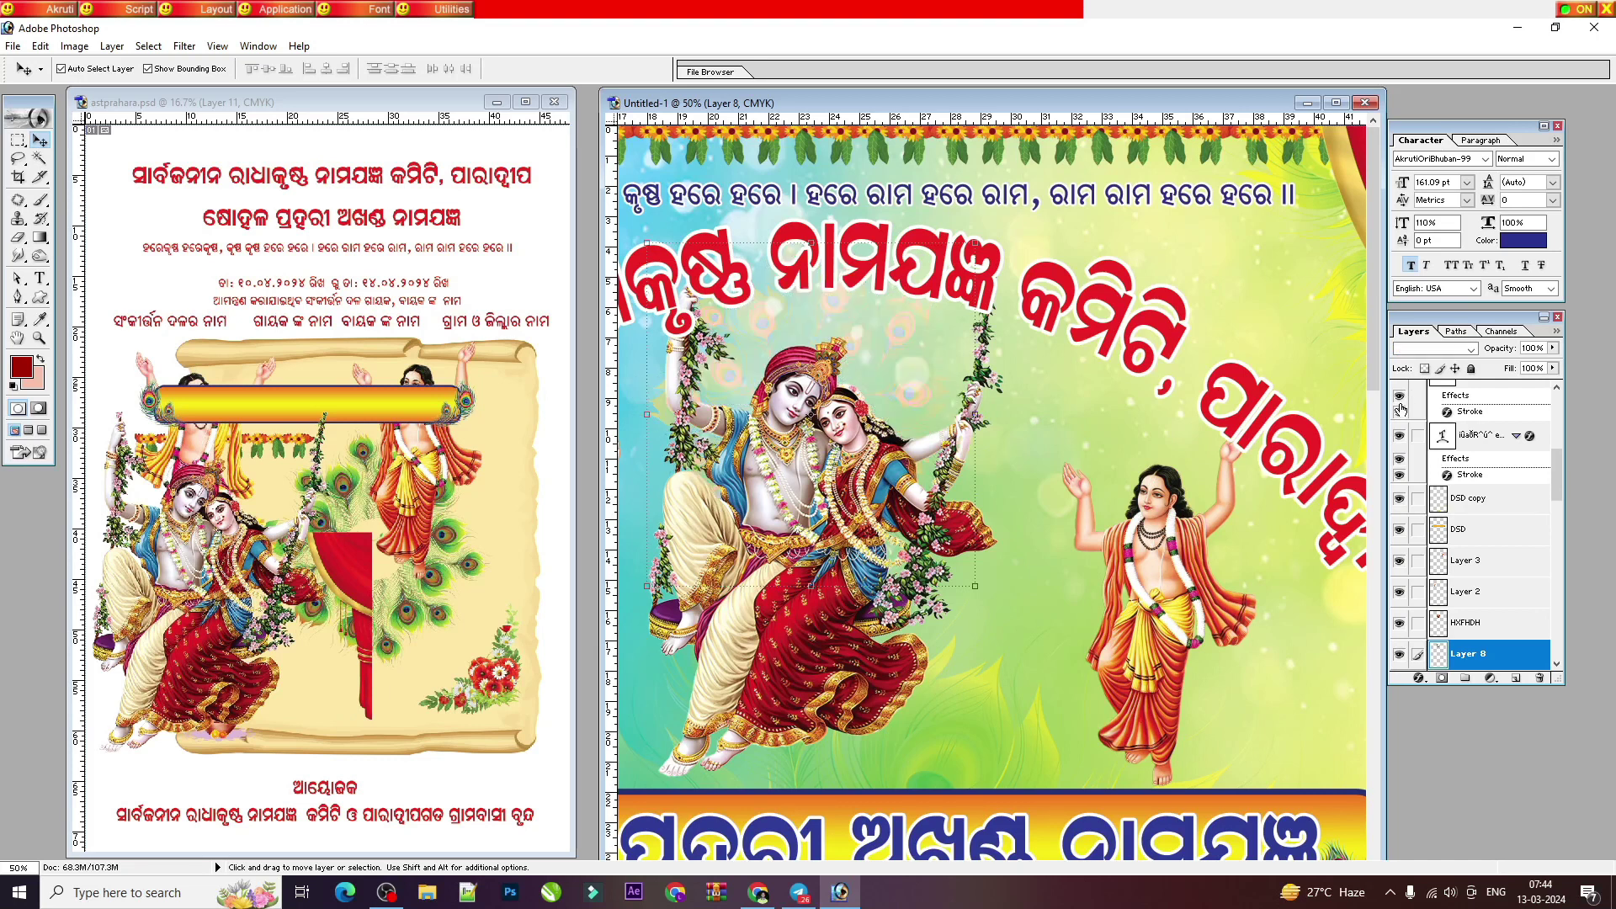
pyautogui.press('Up')
pyautogui.press('Up')
pyautogui.press('Up')
pyautogui.press('Up')
pyautogui.press('Up')
pyautogui.press('Up')
pyautogui.press('Up')
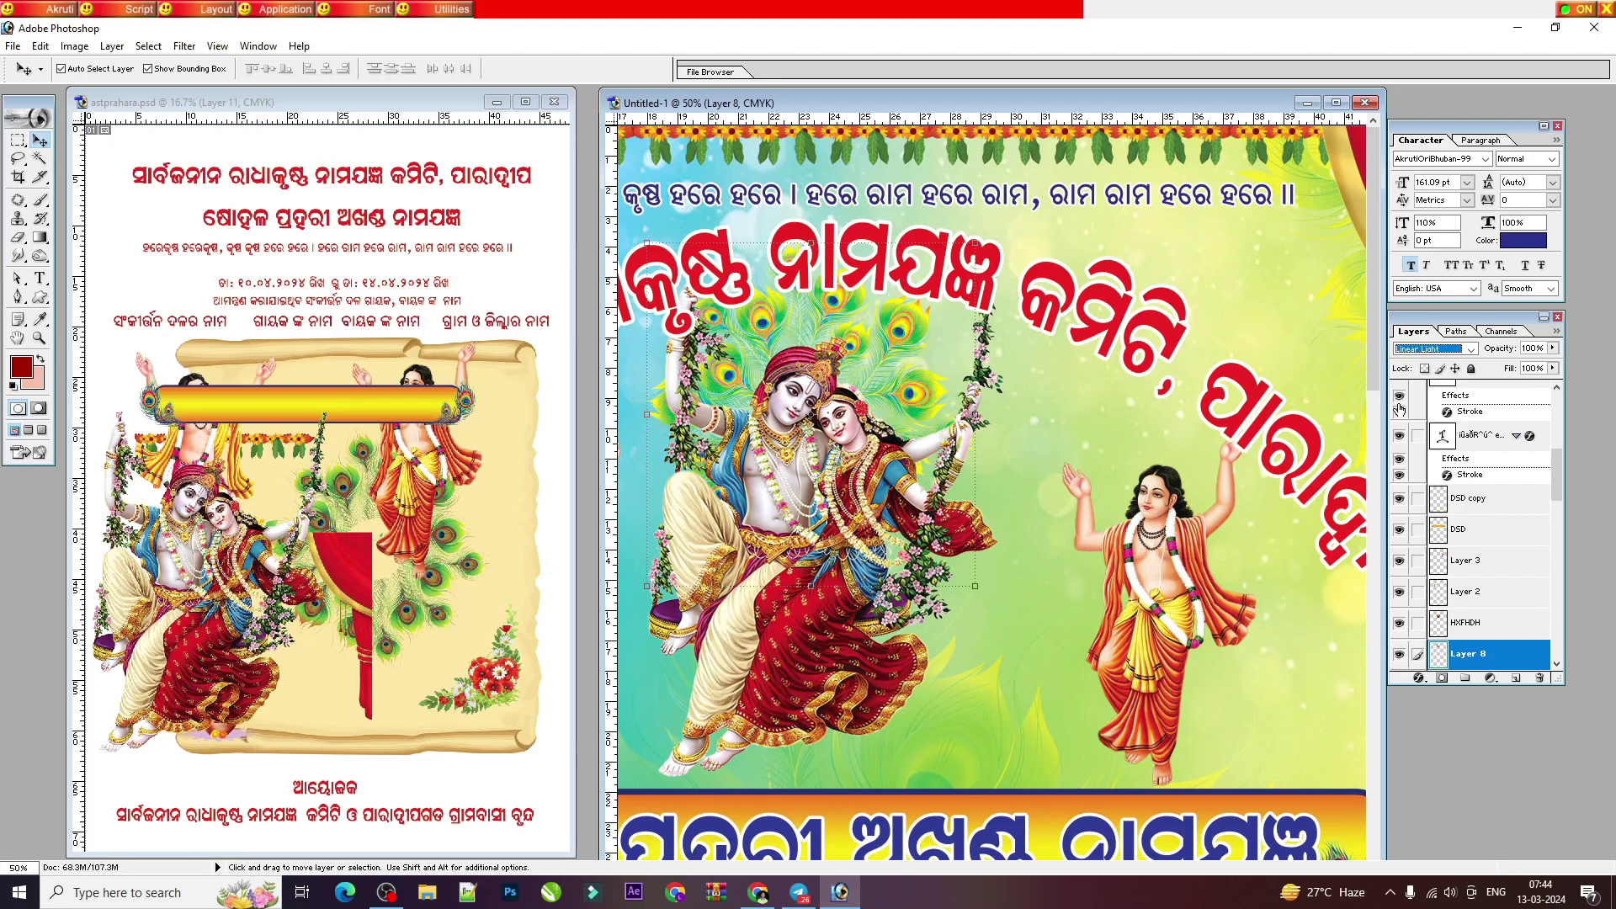
pyautogui.press('Up')
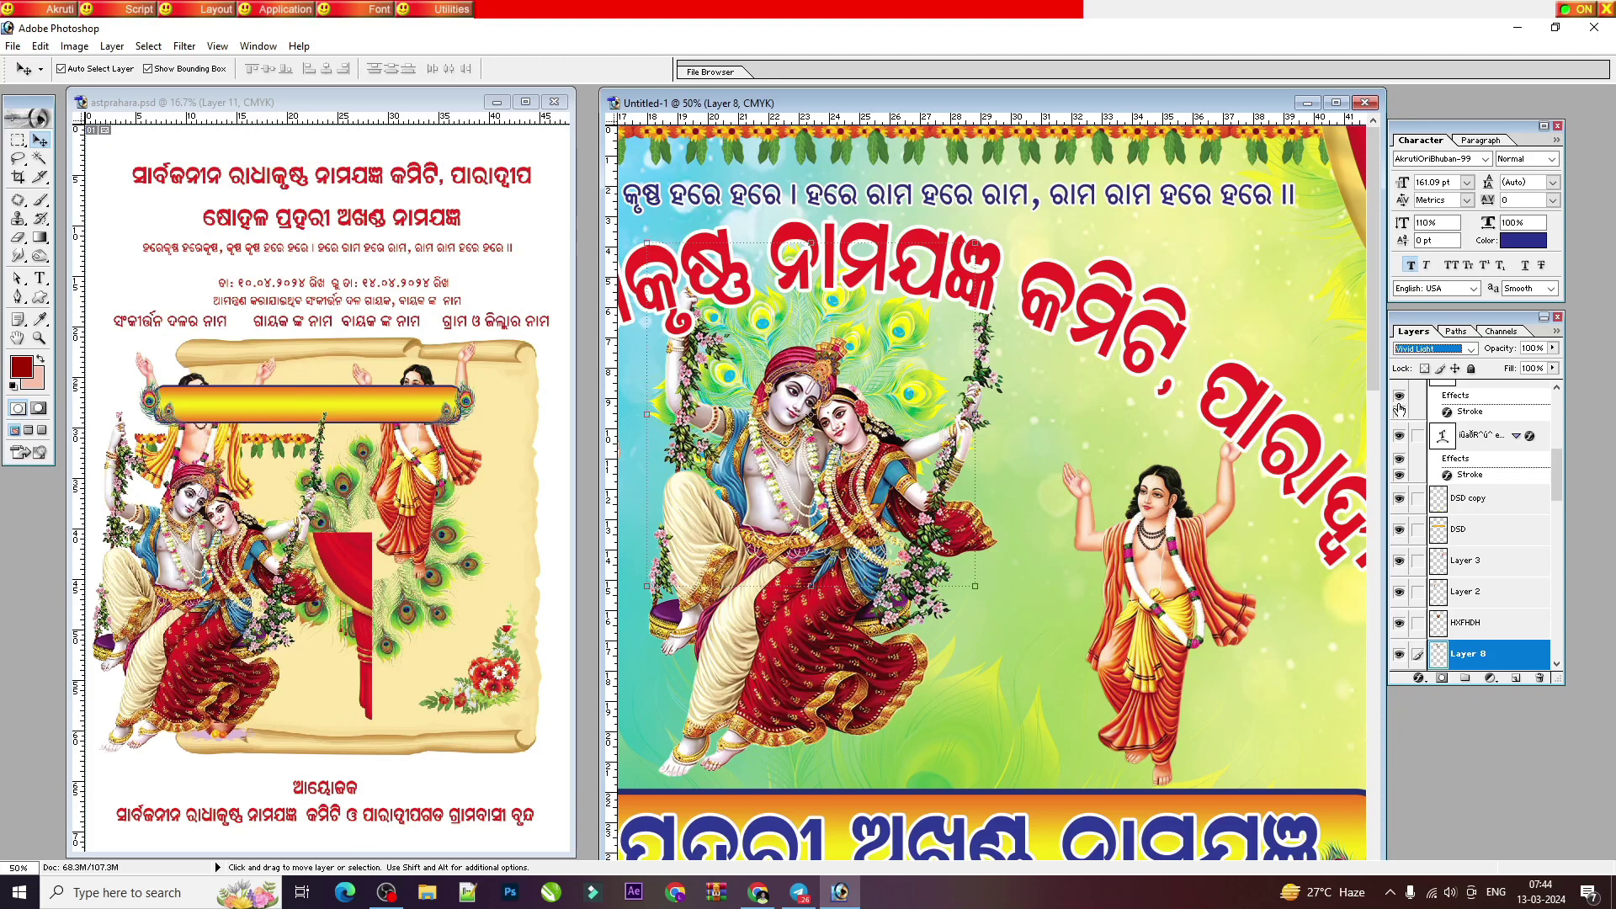
pyautogui.press('Up')
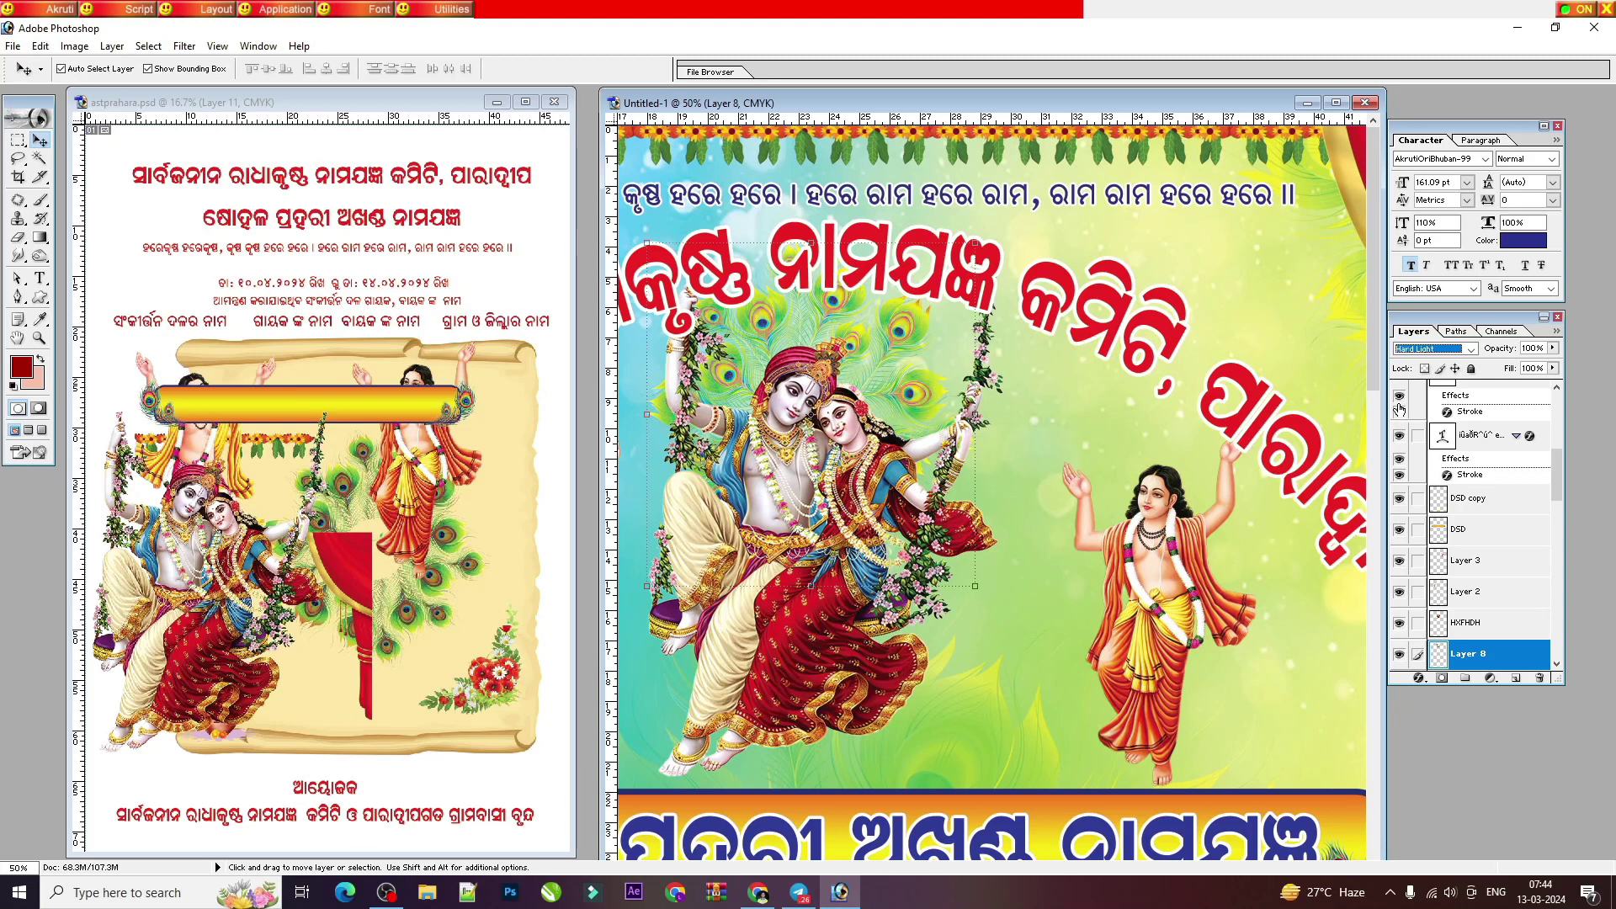
pyautogui.press('Up')
pyautogui.press('Up')
pyautogui.press('Up')
pyautogui.press('Down')
pyautogui.press('Down')
pyautogui.press('Down')
pyautogui.press('Down')
pyautogui.press('Down')
pyautogui.click(1552, 348)
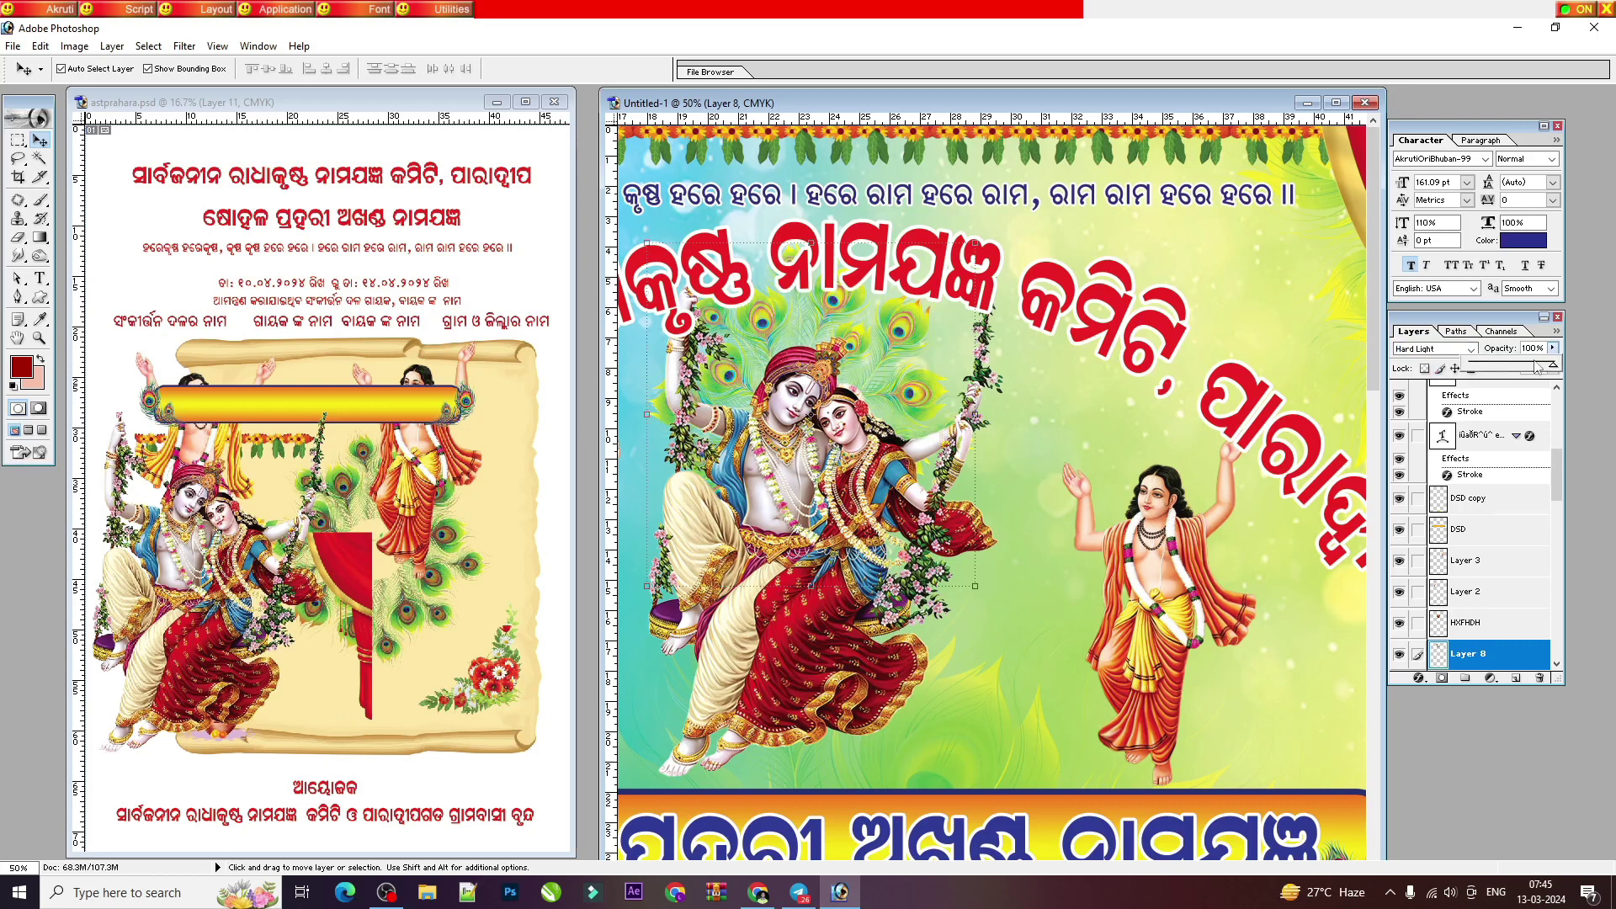
pyautogui.click(1503, 367)
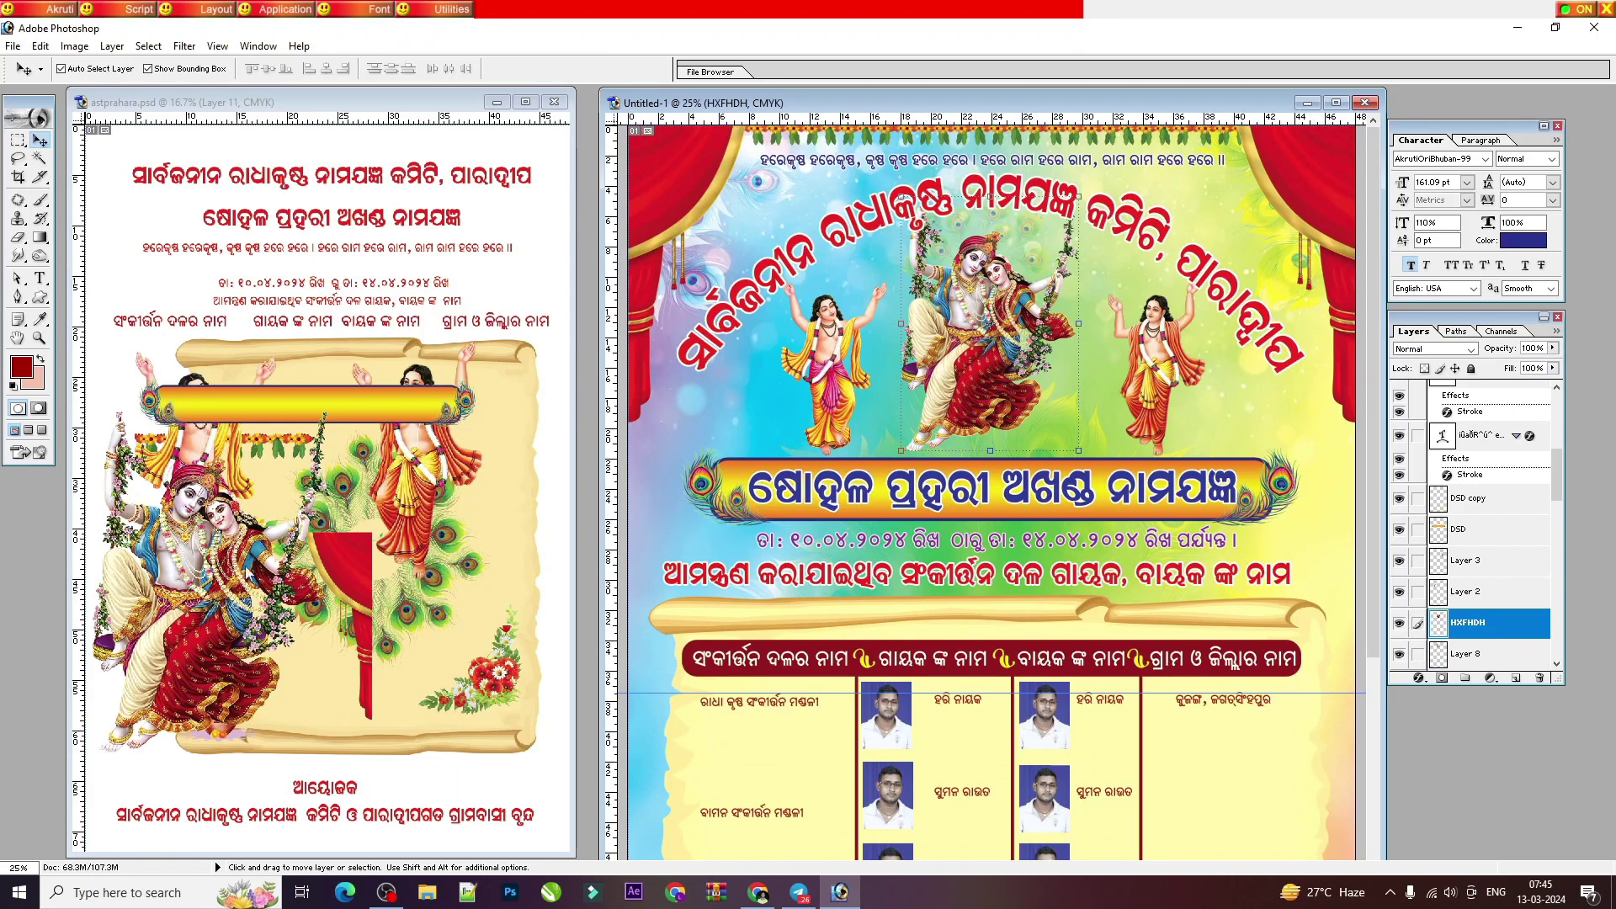
# Step: Drag the flower cluster from astprahara.psd into the flyer and enlarge the flyer window
pyautogui.click(492, 680)
pyautogui.moveTo(492, 680); pyautogui.dragTo(498, 671)
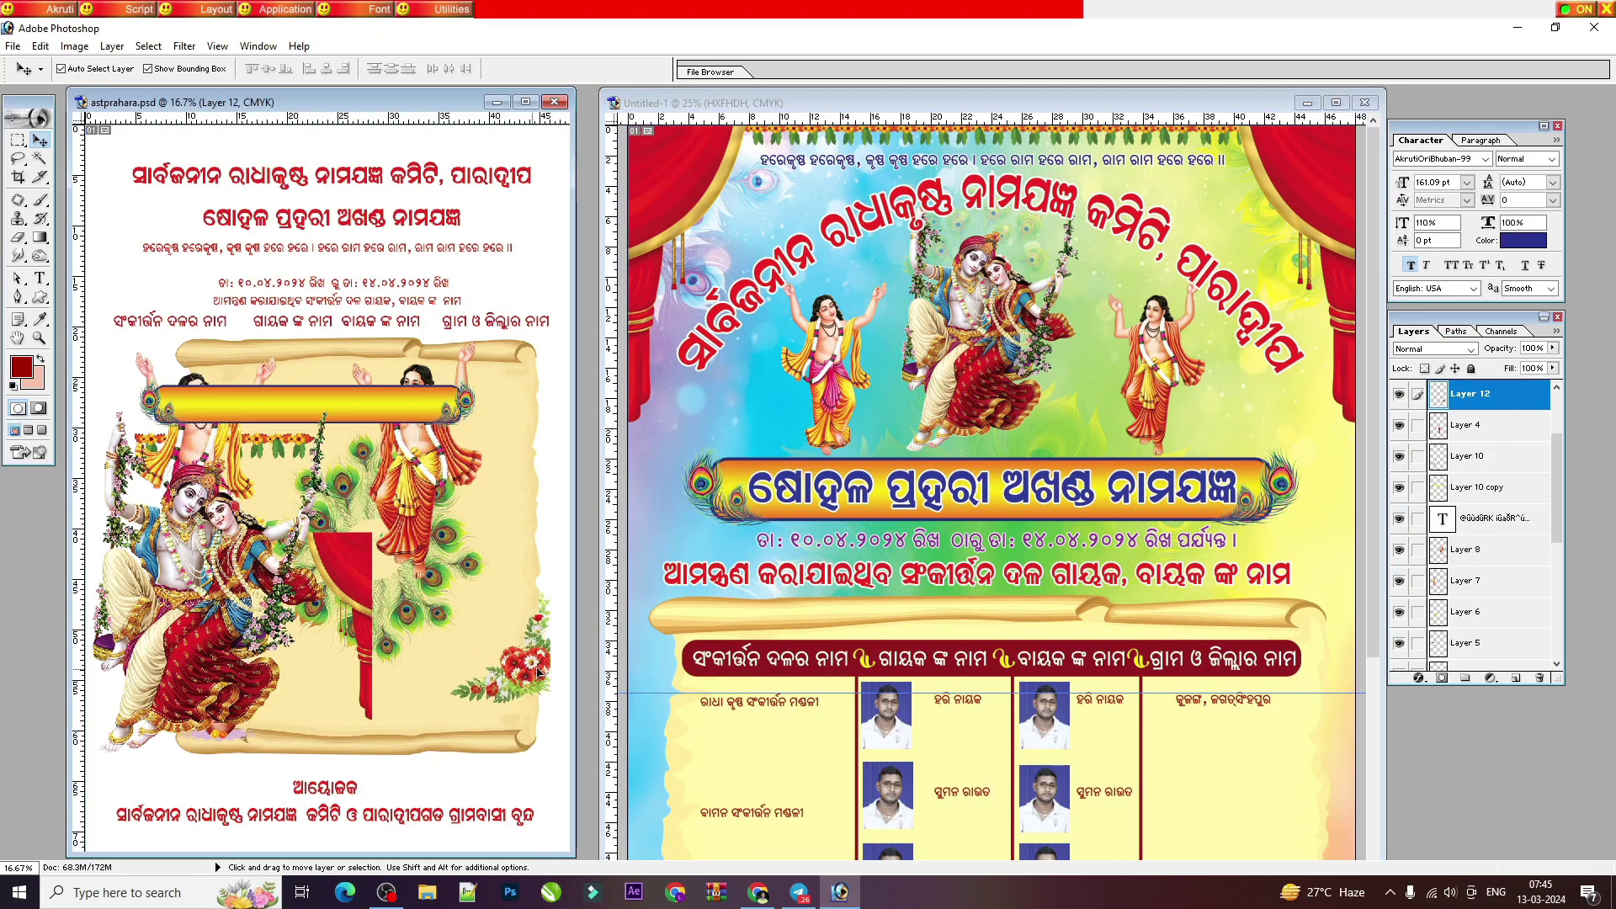
pyautogui.hotkey('ctrl', '-')
pyautogui.moveTo(404, 591); pyautogui.dragTo(1174, 840)
pyautogui.hotkey('ctrl', '-')
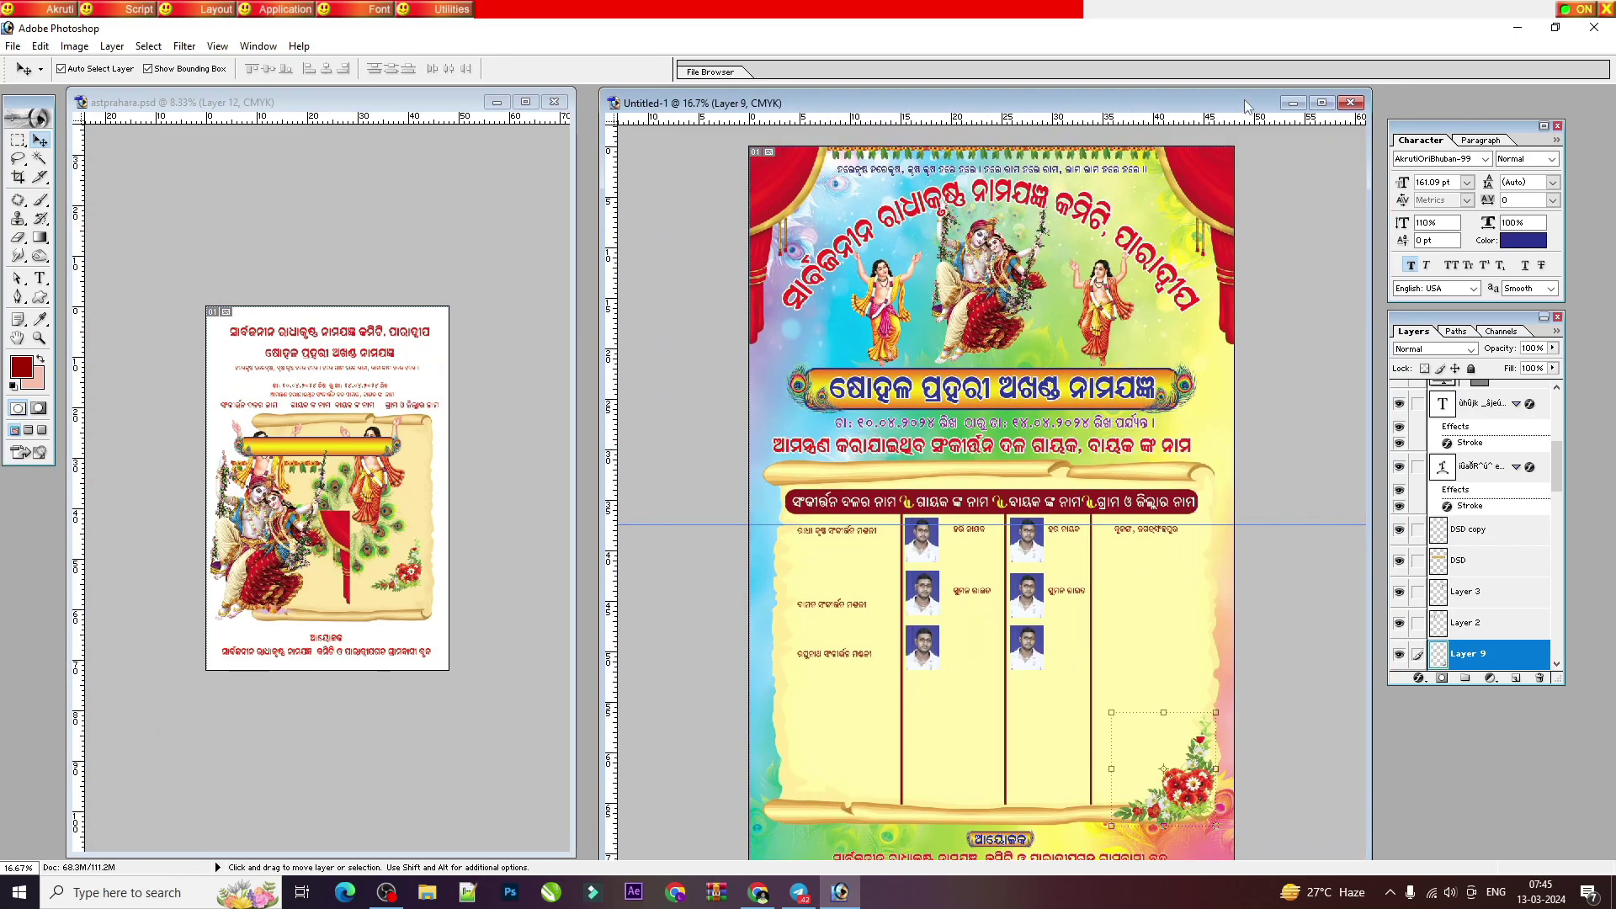
pyautogui.doubleClick(1247, 106)
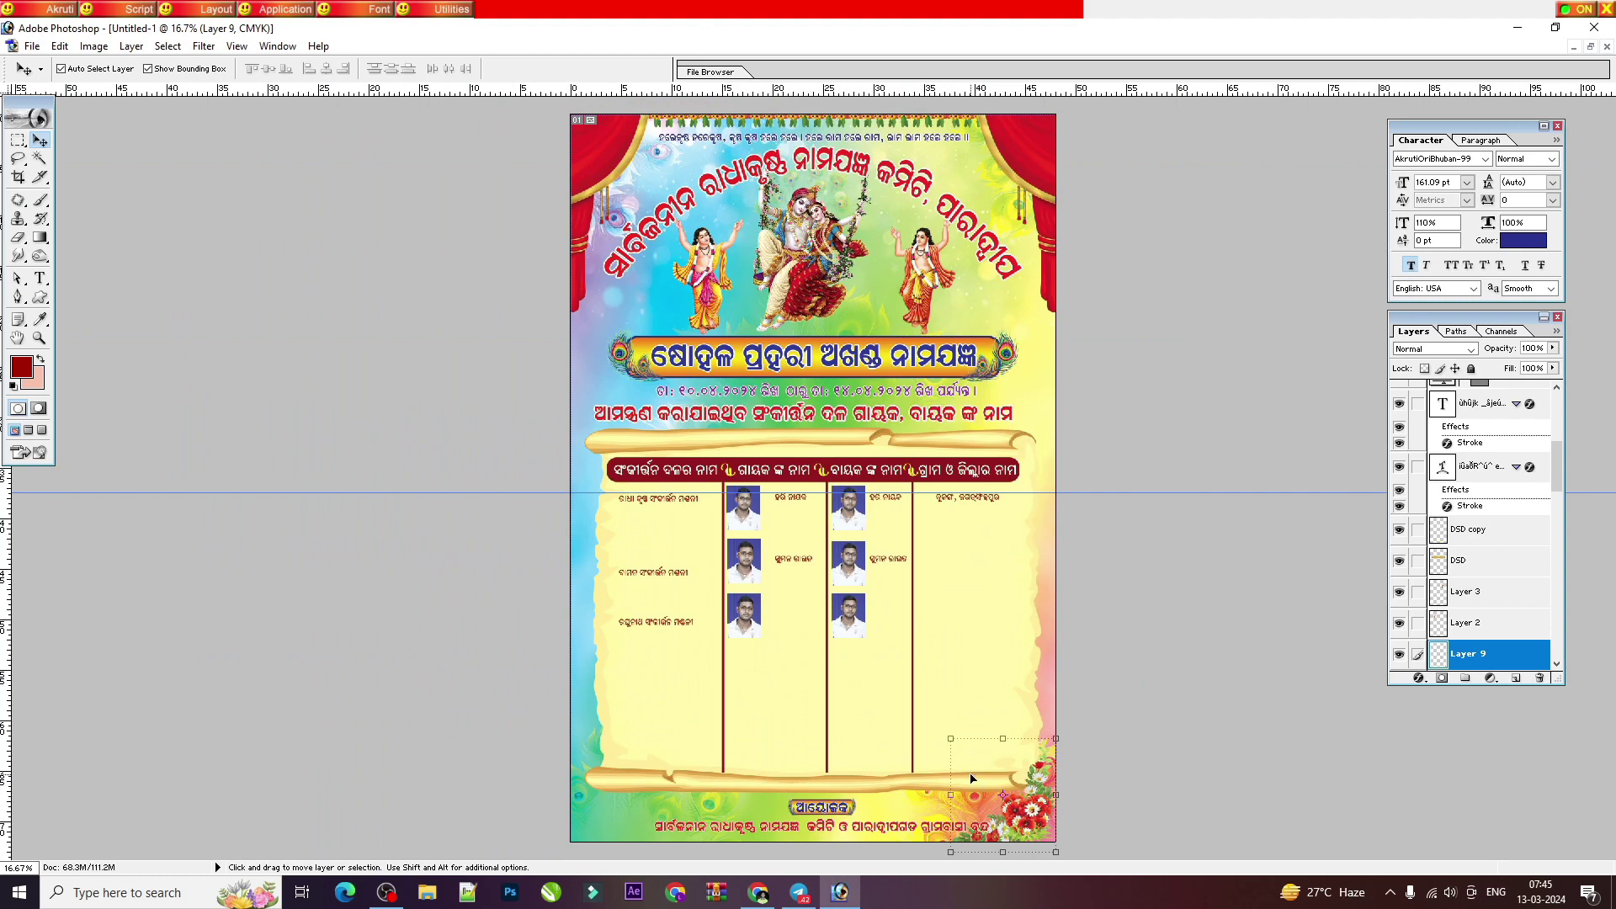
# Step: Shrink the flower cluster into the flyer's bottom-right corner
pyautogui.click(946, 735)
pyautogui.press('Return')
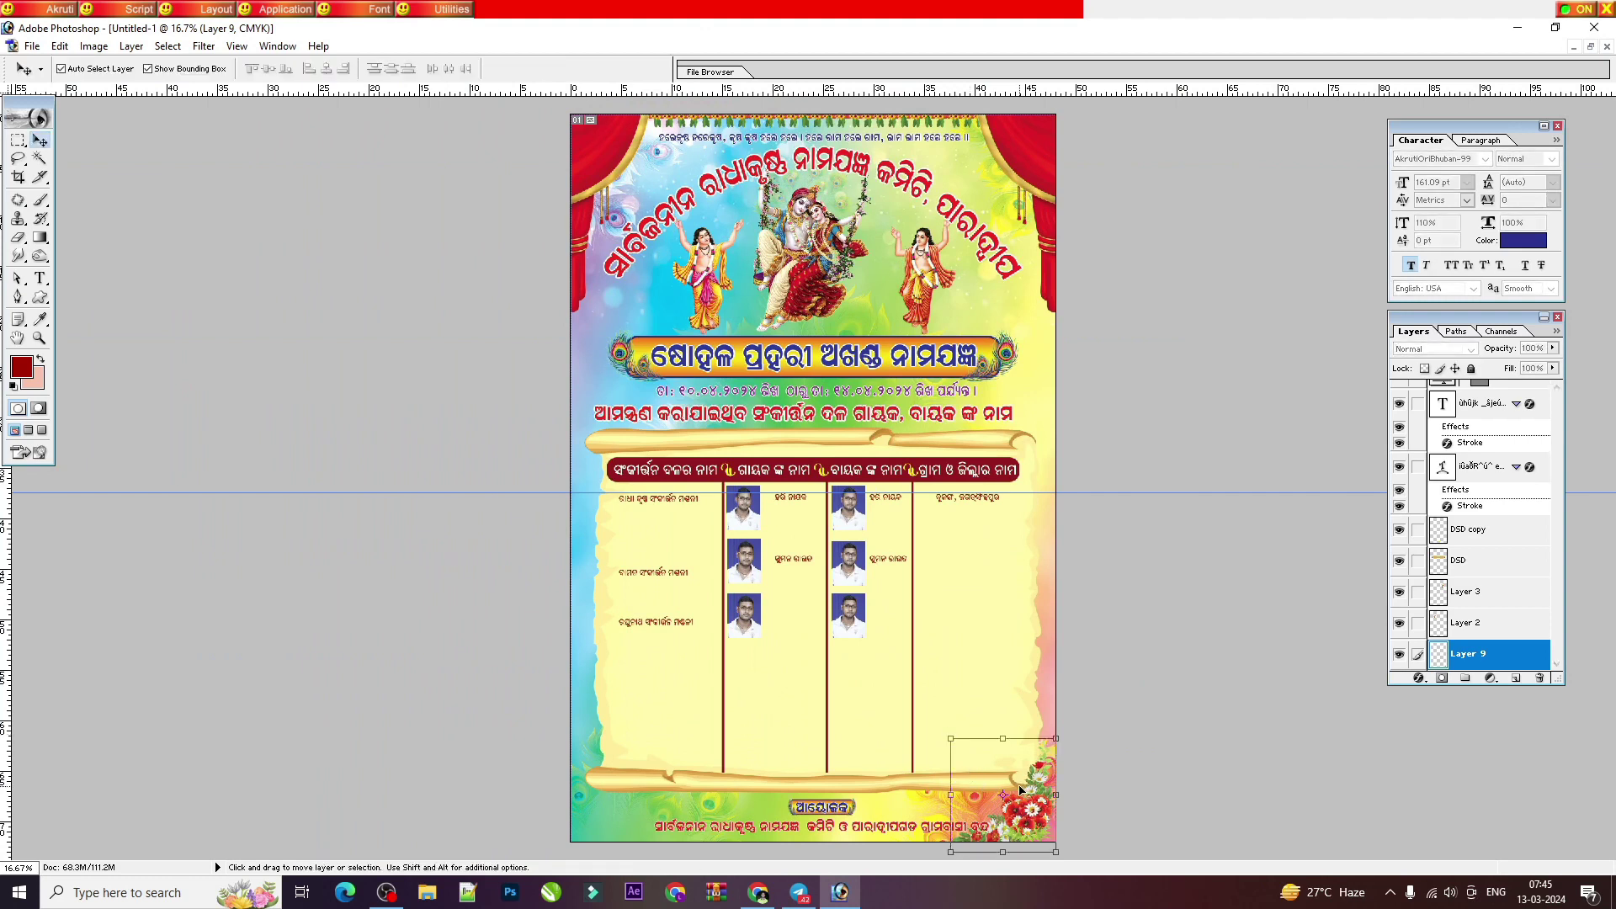
pyautogui.click(950, 740)
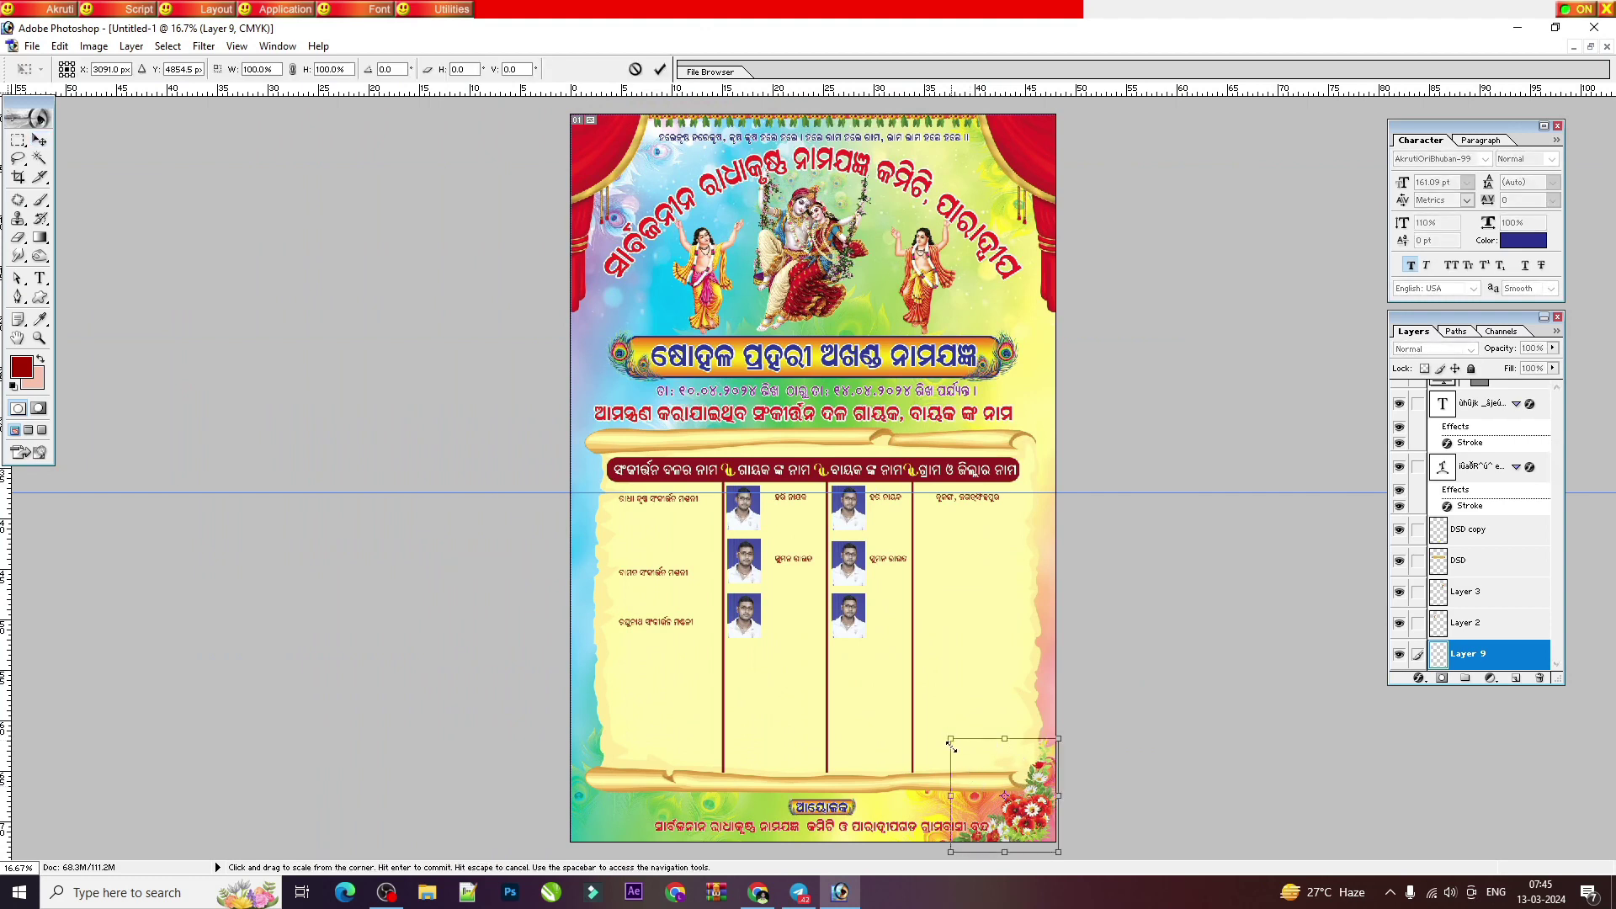
pyautogui.moveTo(950, 744); pyautogui.dragTo(1018, 795)
pyautogui.press('Return')
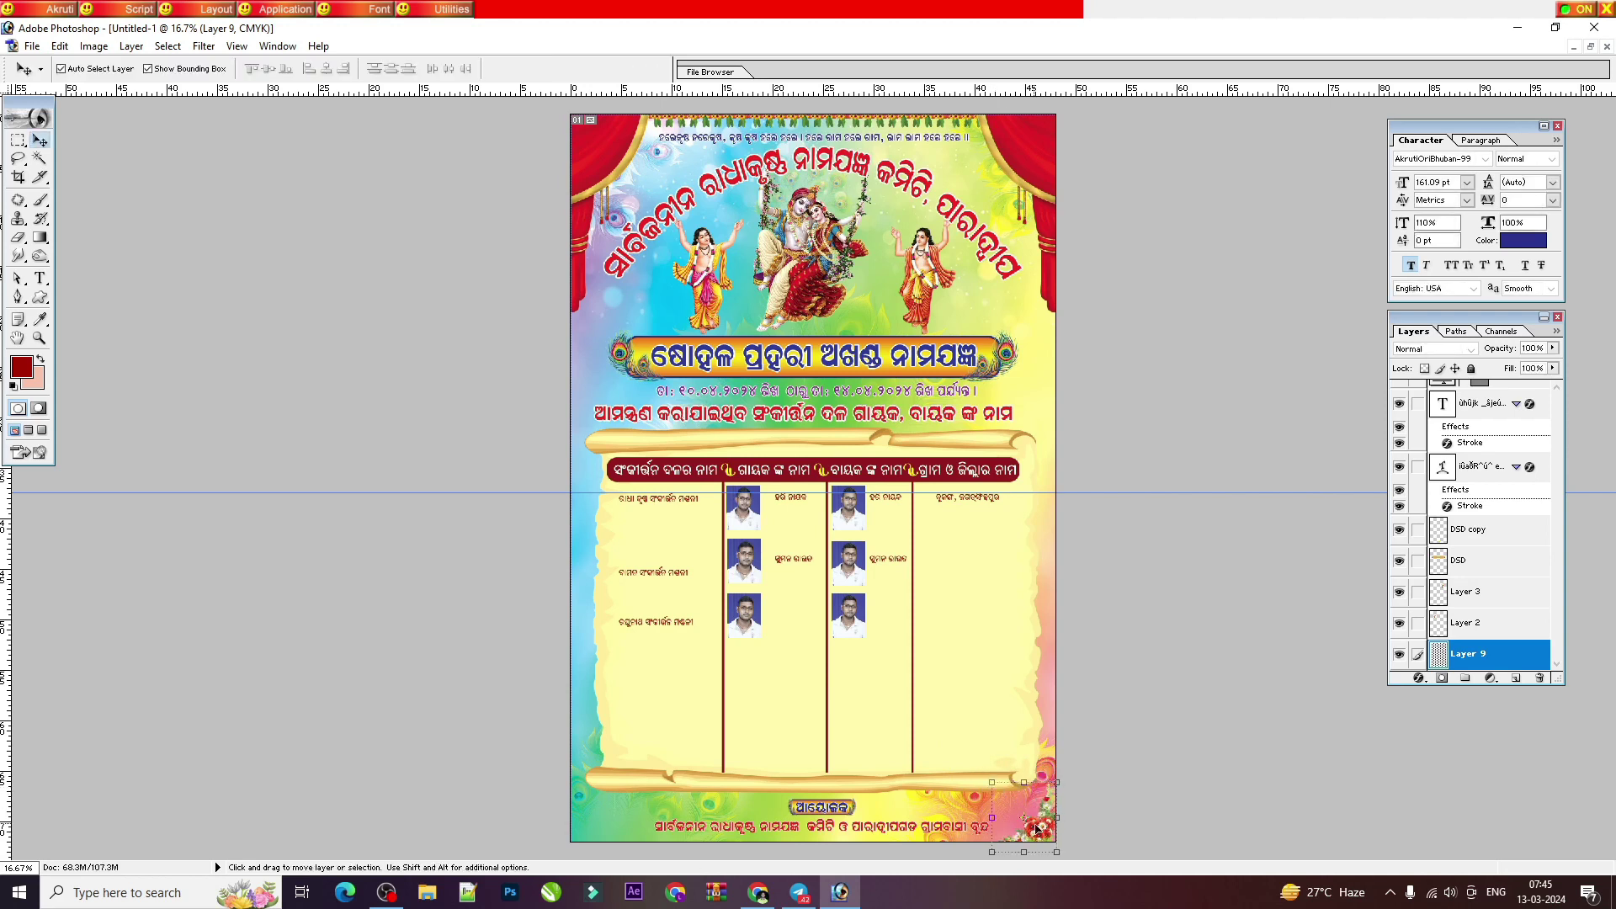
# Step: Place a copy of the corner flower at bottom-left and flip it horizontally
pyautogui.click(1049, 835)
pyautogui.press('Return')
pyautogui.moveTo(1039, 821); pyautogui.dragTo(609, 817)
pyautogui.hotkey('ctrl', 't')
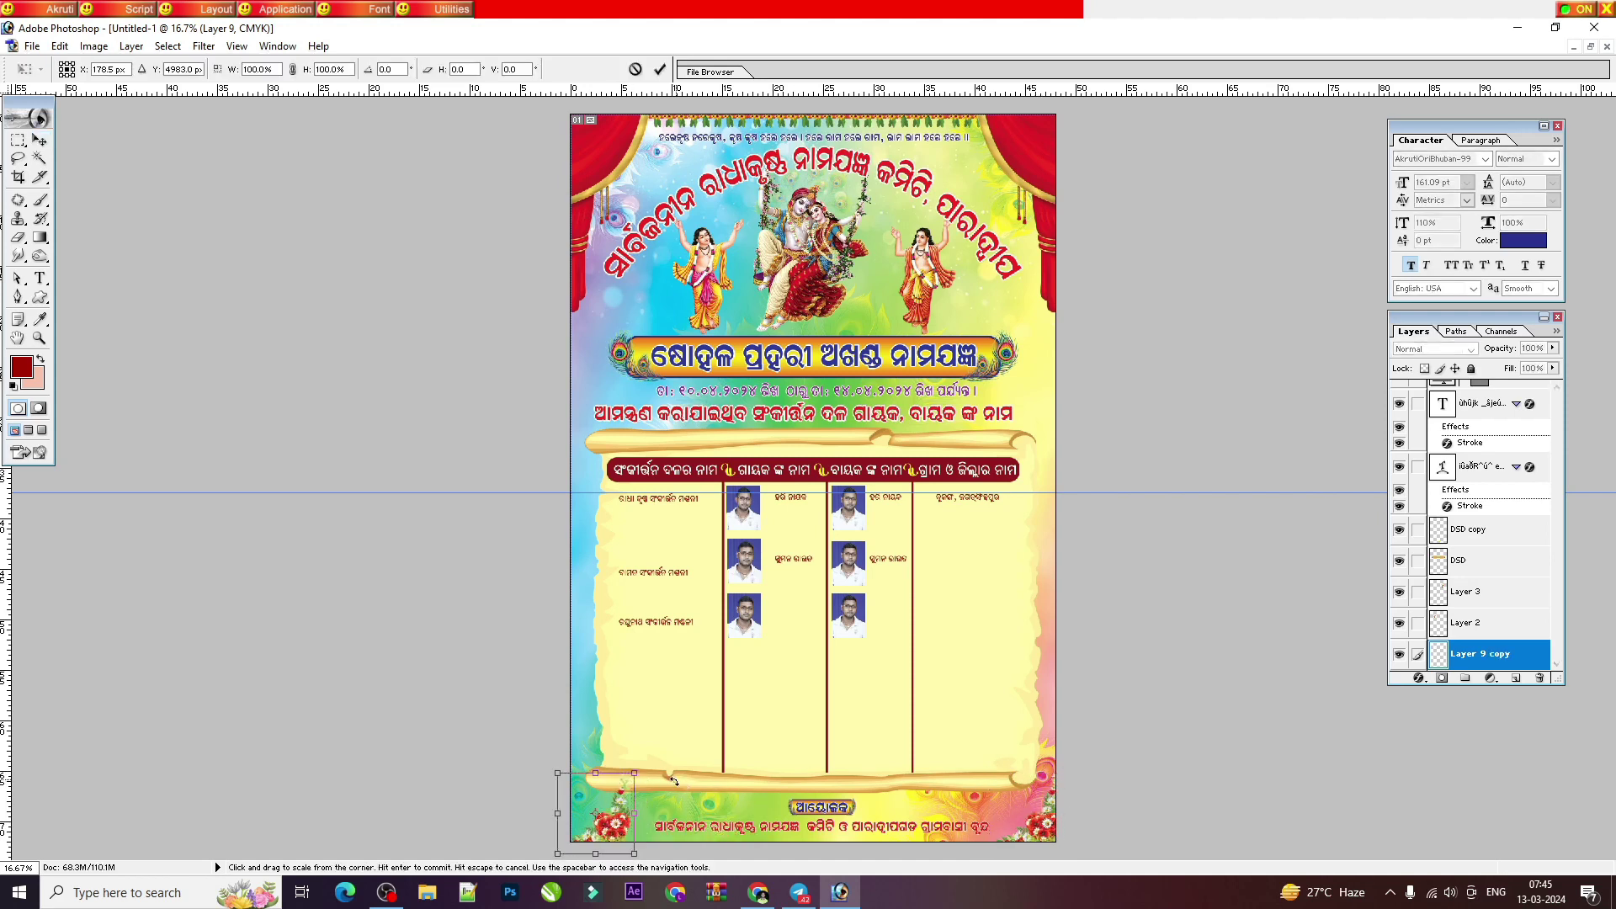
pyautogui.rightClick(633, 773)
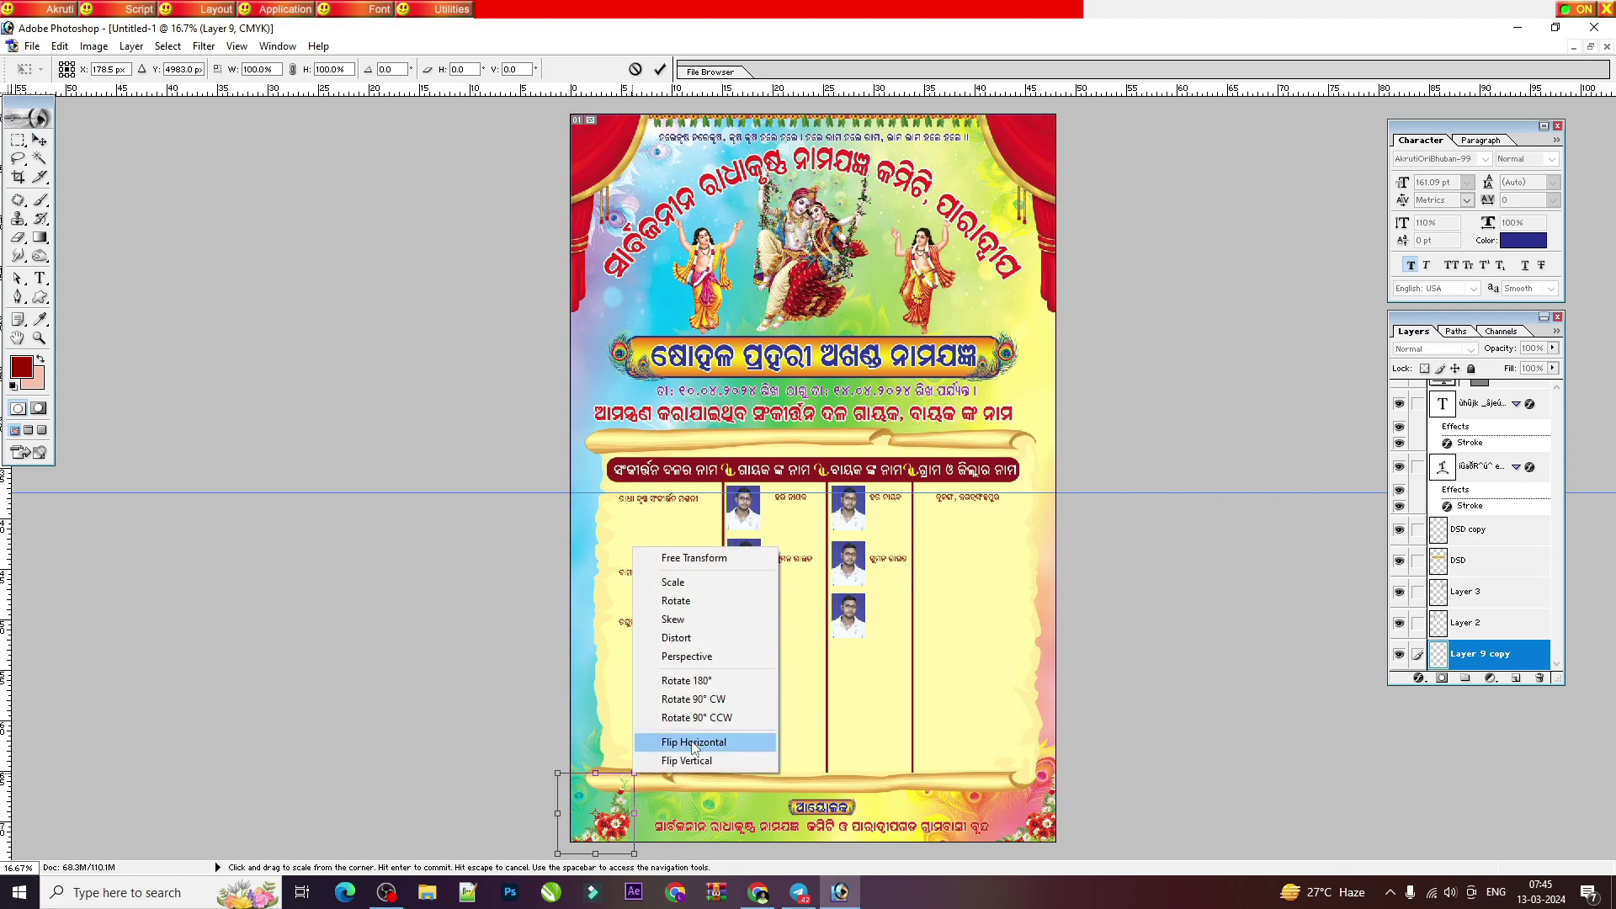
pyautogui.click(673, 743)
pyautogui.press('Return')
pyautogui.hotkey('shift', 'Right')
pyautogui.hotkey('shift', 'Right')
pyautogui.hotkey('shift', 'Right')
pyautogui.hotkey('shift', 'Right')
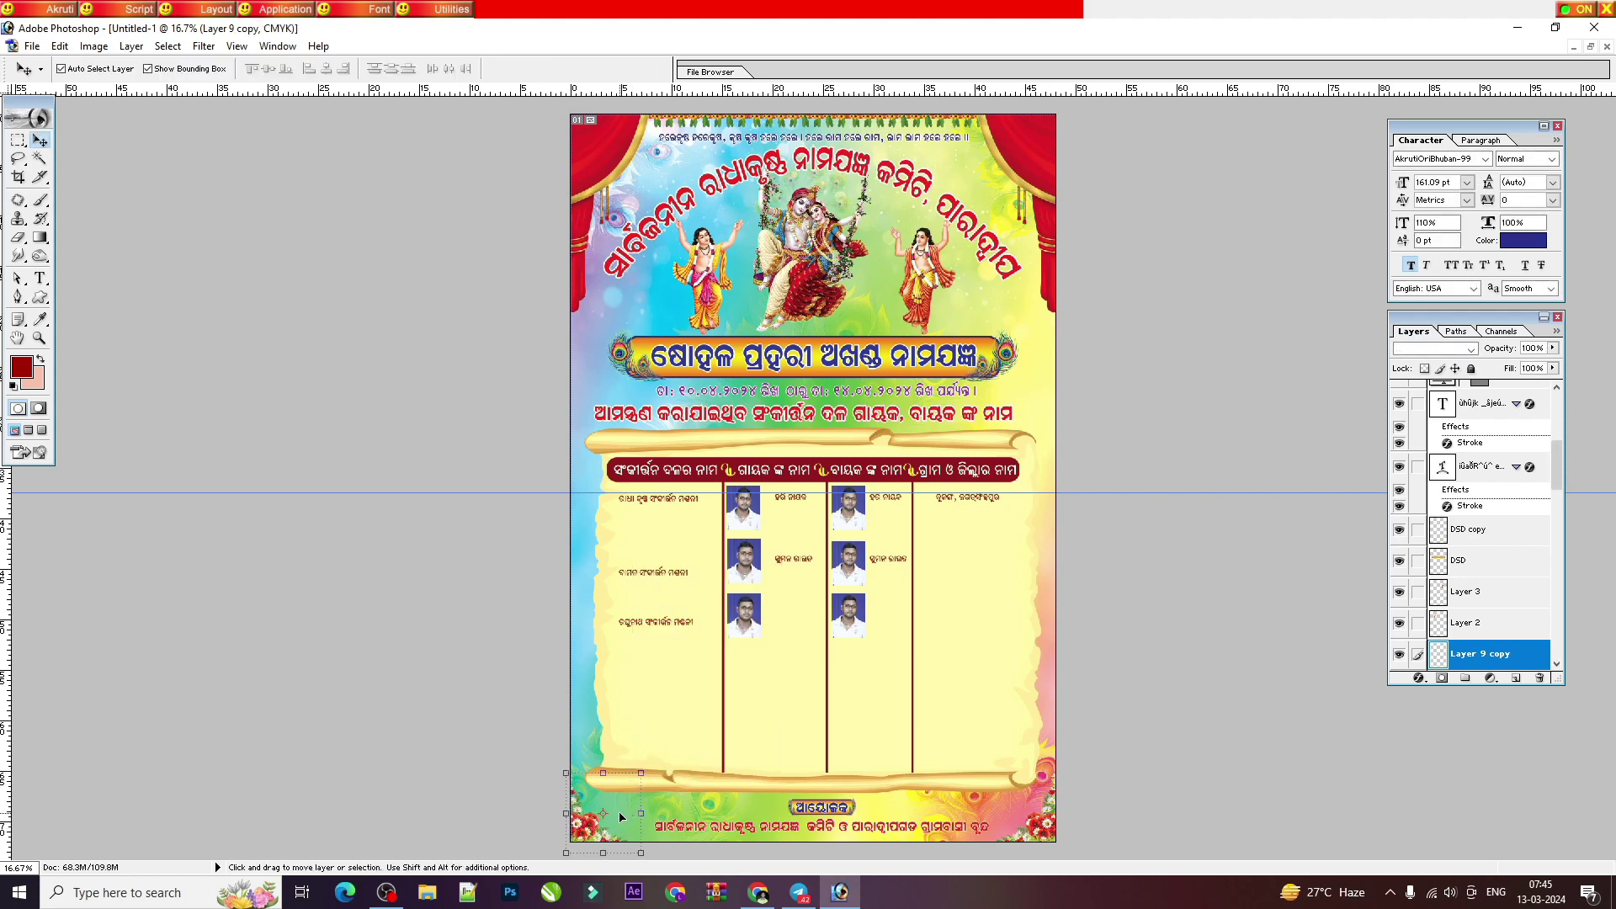
pyautogui.hotkey('shift', 'Left')
pyautogui.hotkey('shift', 'Left')
# Step: Make the Background layer active and drag the horizontal guide back onto the ruler
pyautogui.rightClick(735, 542)
pyautogui.click(774, 587)
pyautogui.moveTo(1078, 494); pyautogui.dragTo(1065, 89)
pyautogui.hotkey('ctrl', '+')
pyautogui.hotkey('ctrl', '+')
pyautogui.hotkey('ctrl', '+')
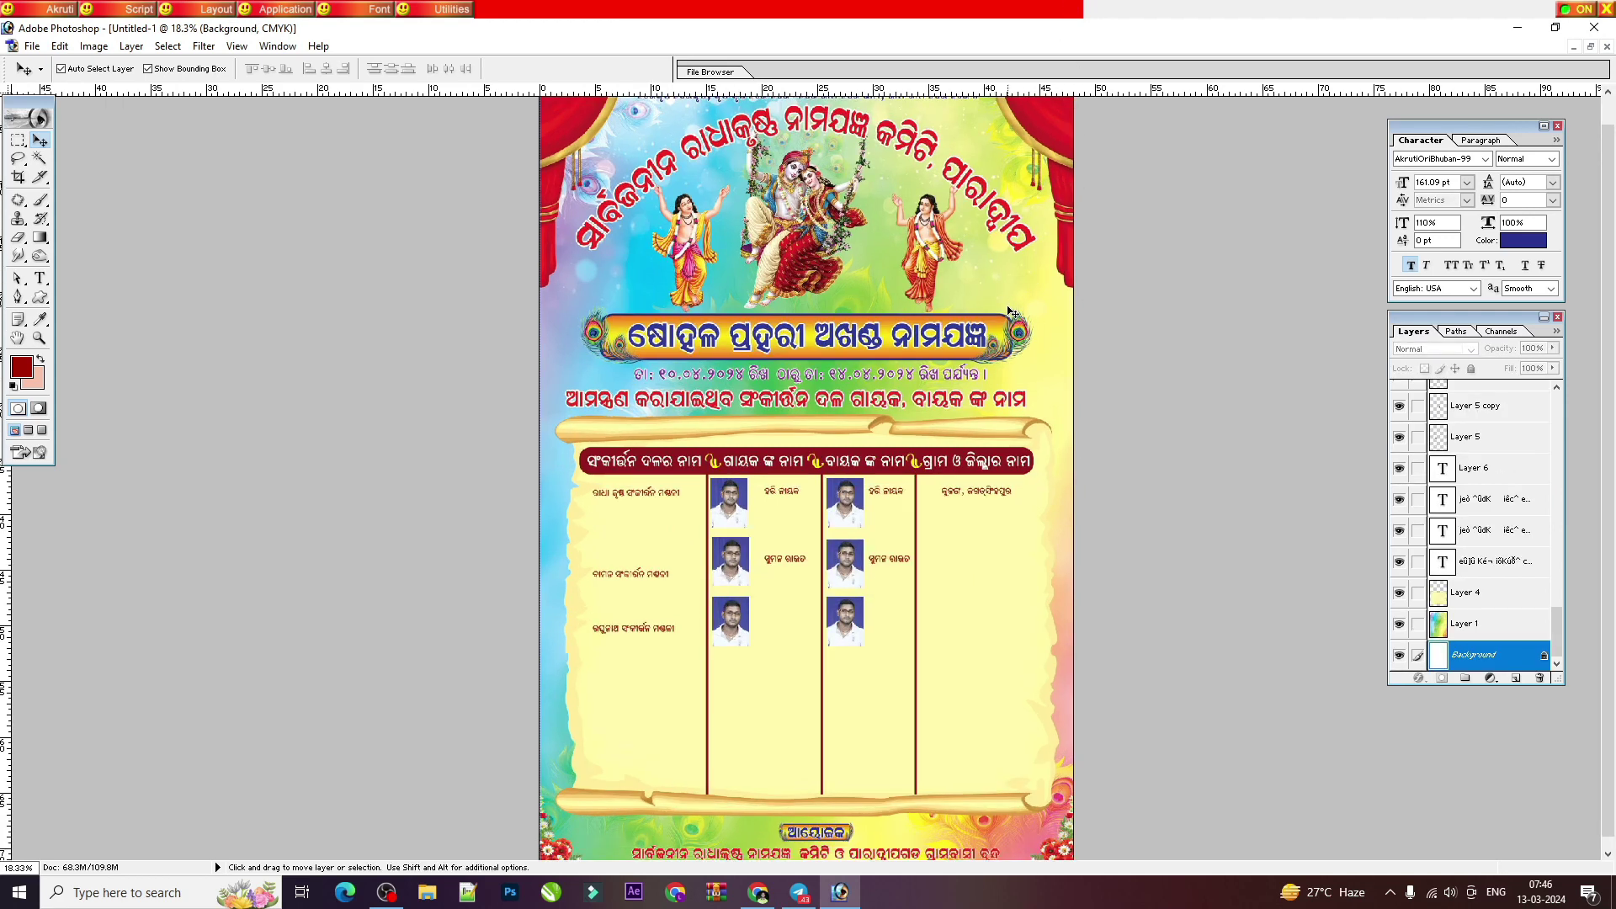
pyautogui.scroll(-5, 913, 412)
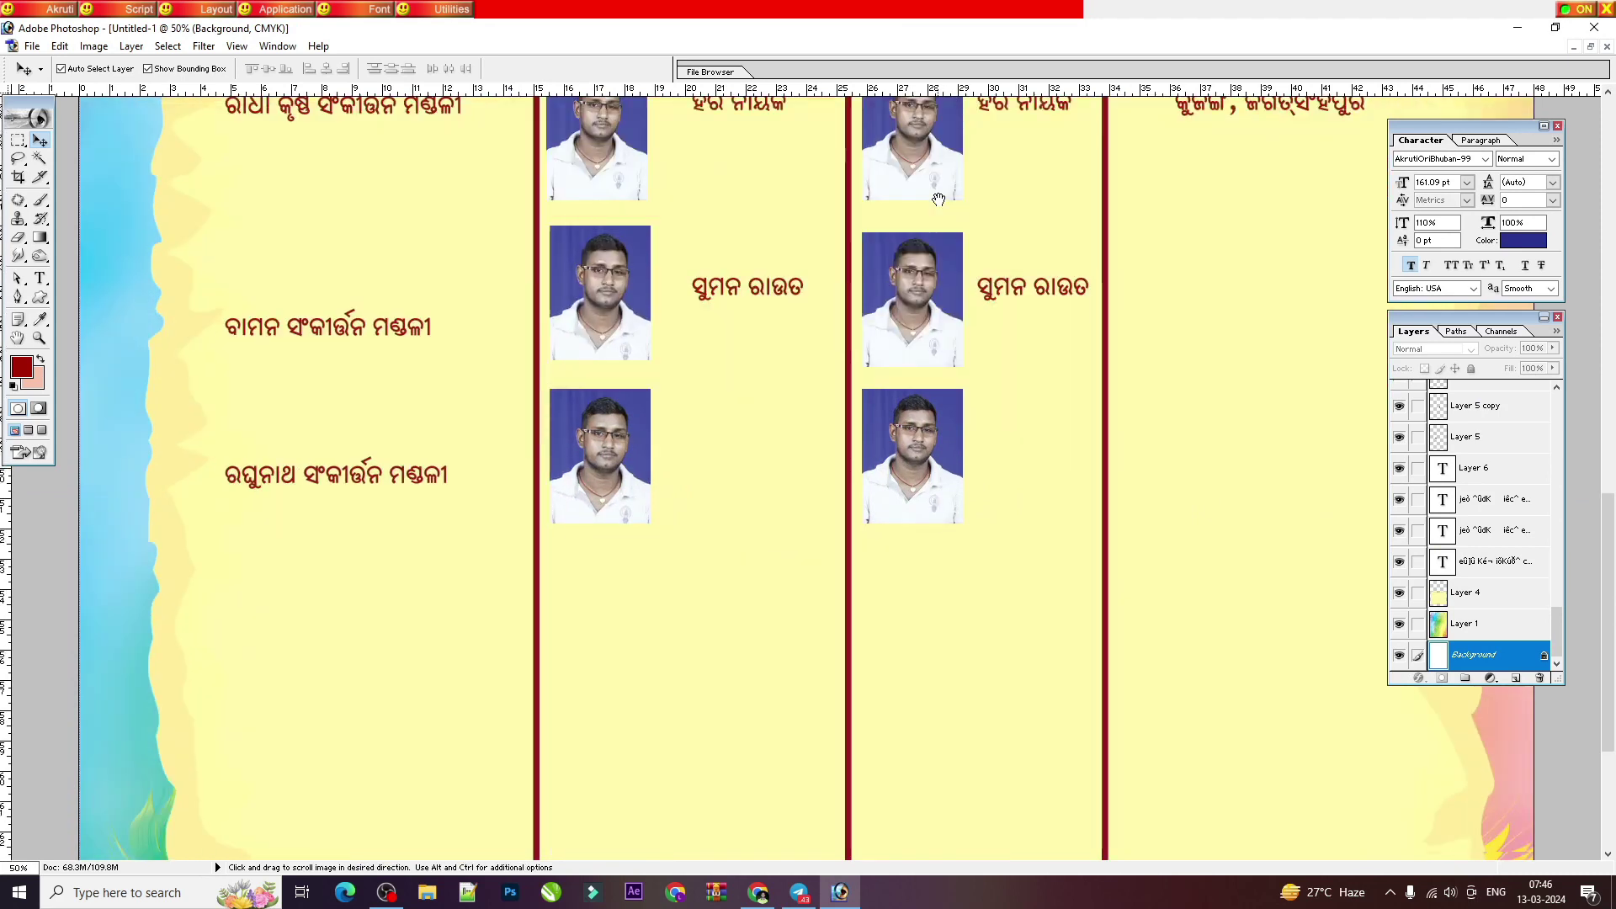
pyautogui.hotkey('ctrl', '-')
pyautogui.hotkey('ctrl', '-')
pyautogui.hotkey('ctrl', '-')
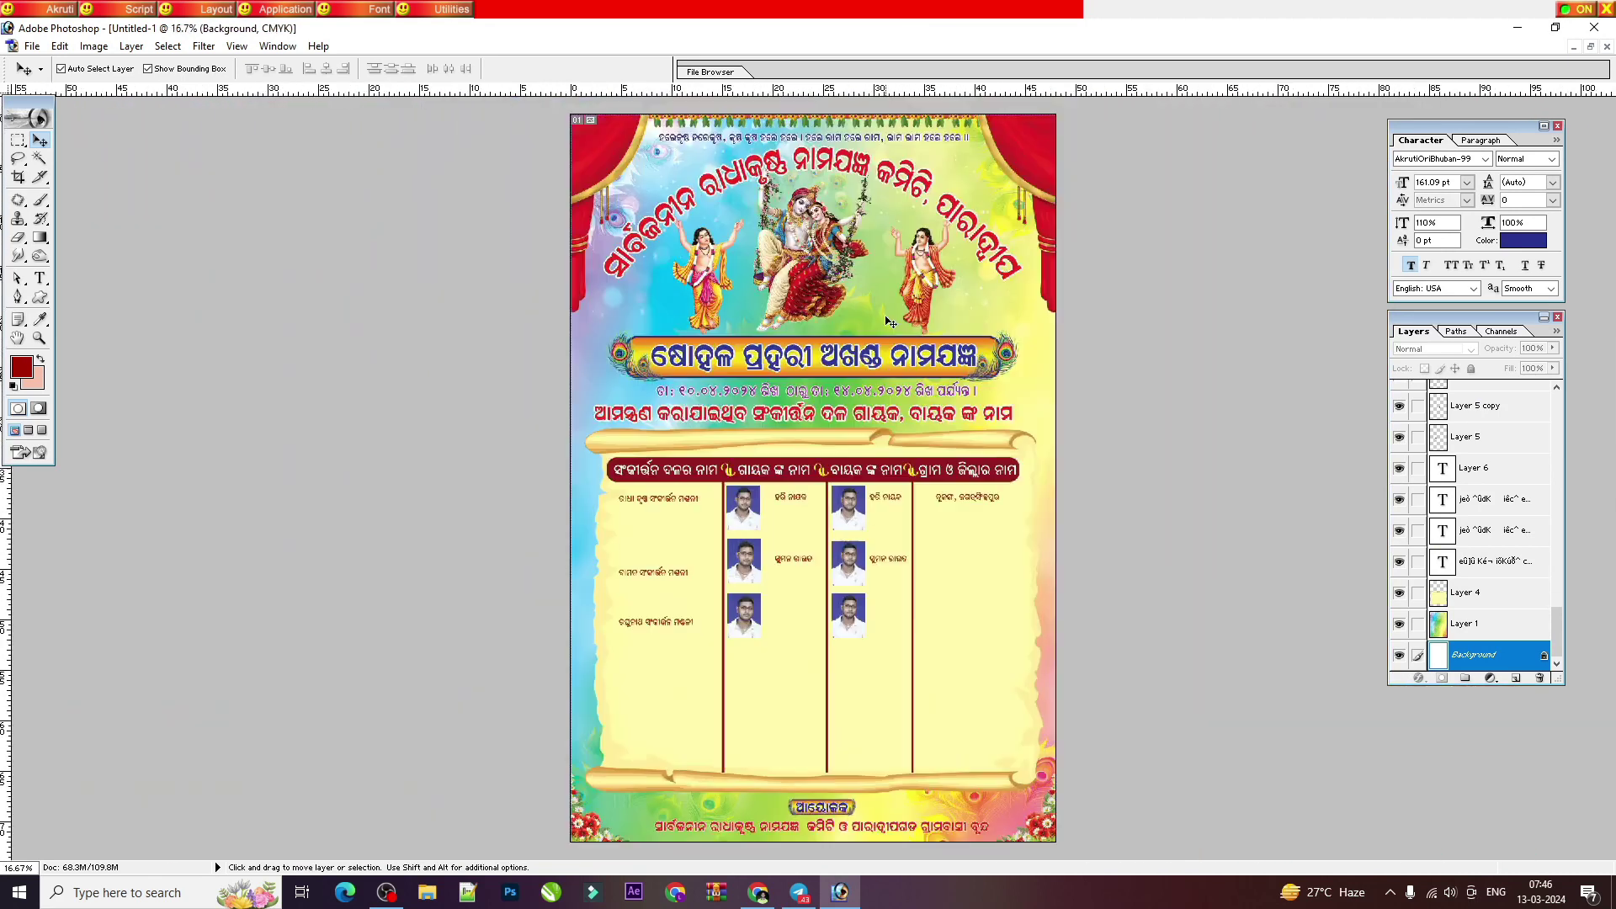
pyautogui.scroll(1, 827, 566)
pyautogui.scroll(3, 779, 554)
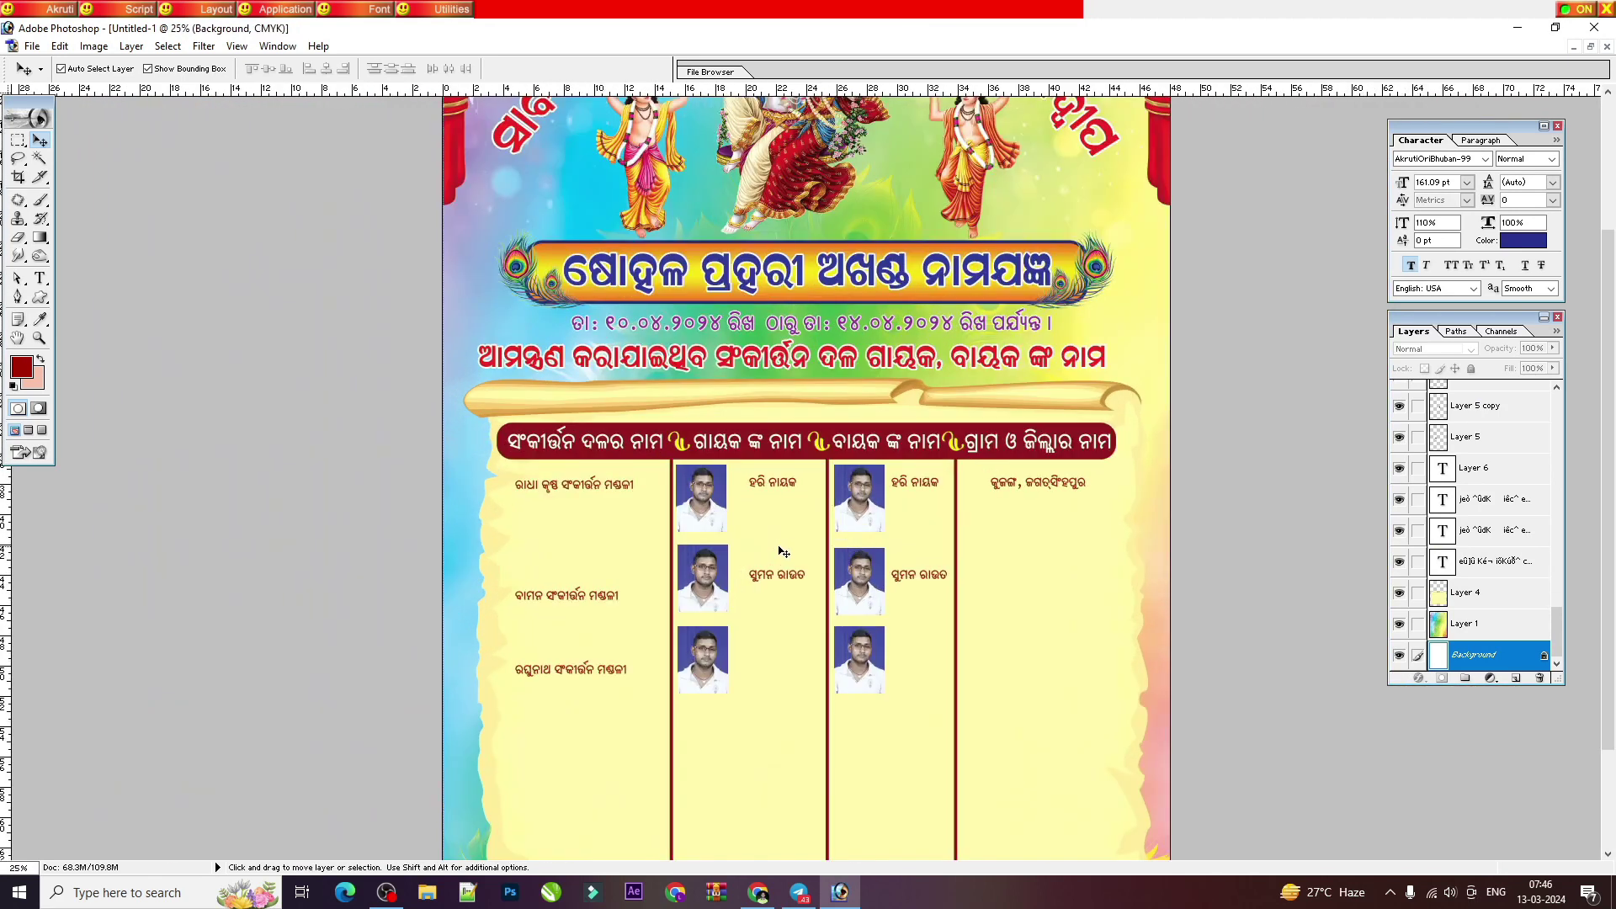
pyautogui.scroll(-1, 940, 561)
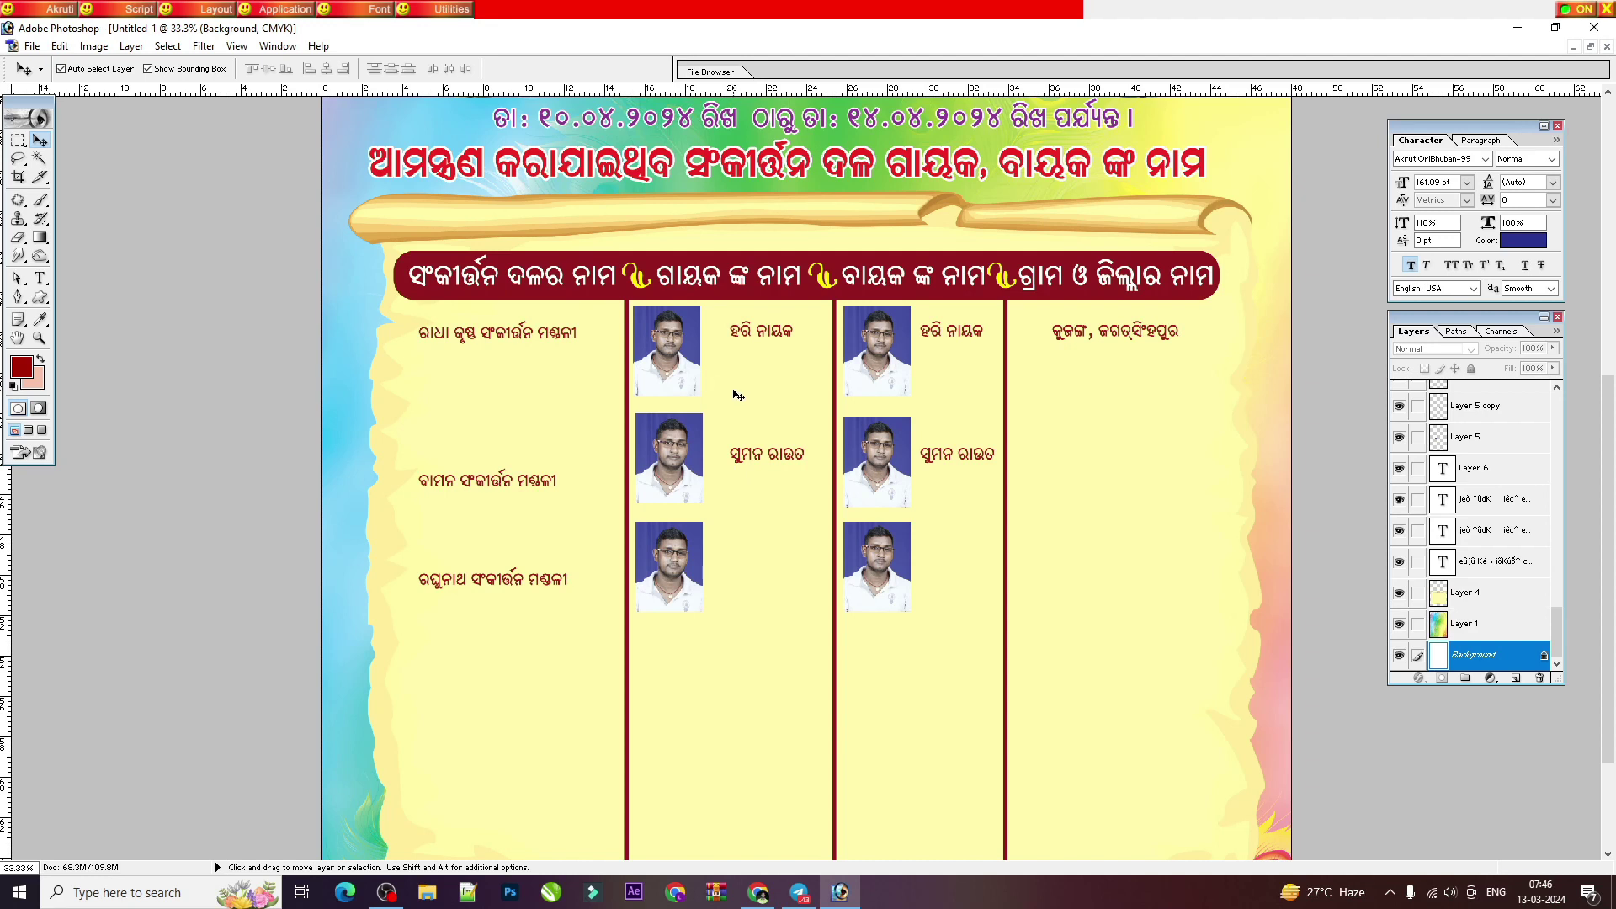
pyautogui.scroll(3, 738, 393)
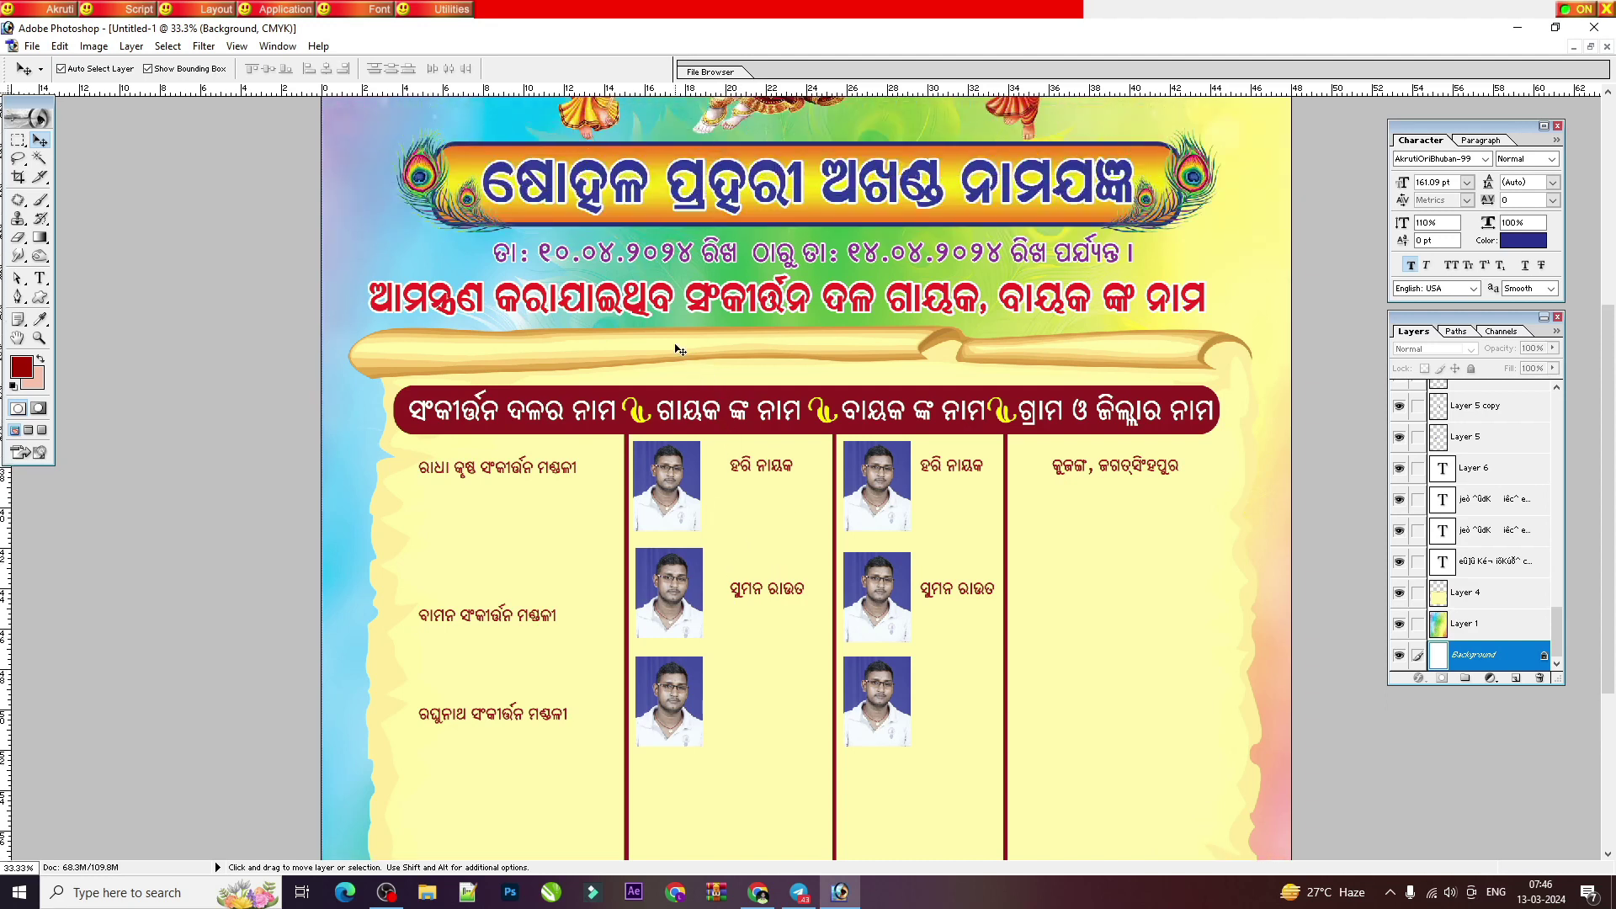
pyautogui.hotkey('ctrl', '-')
pyautogui.hotkey('ctrl', '-')
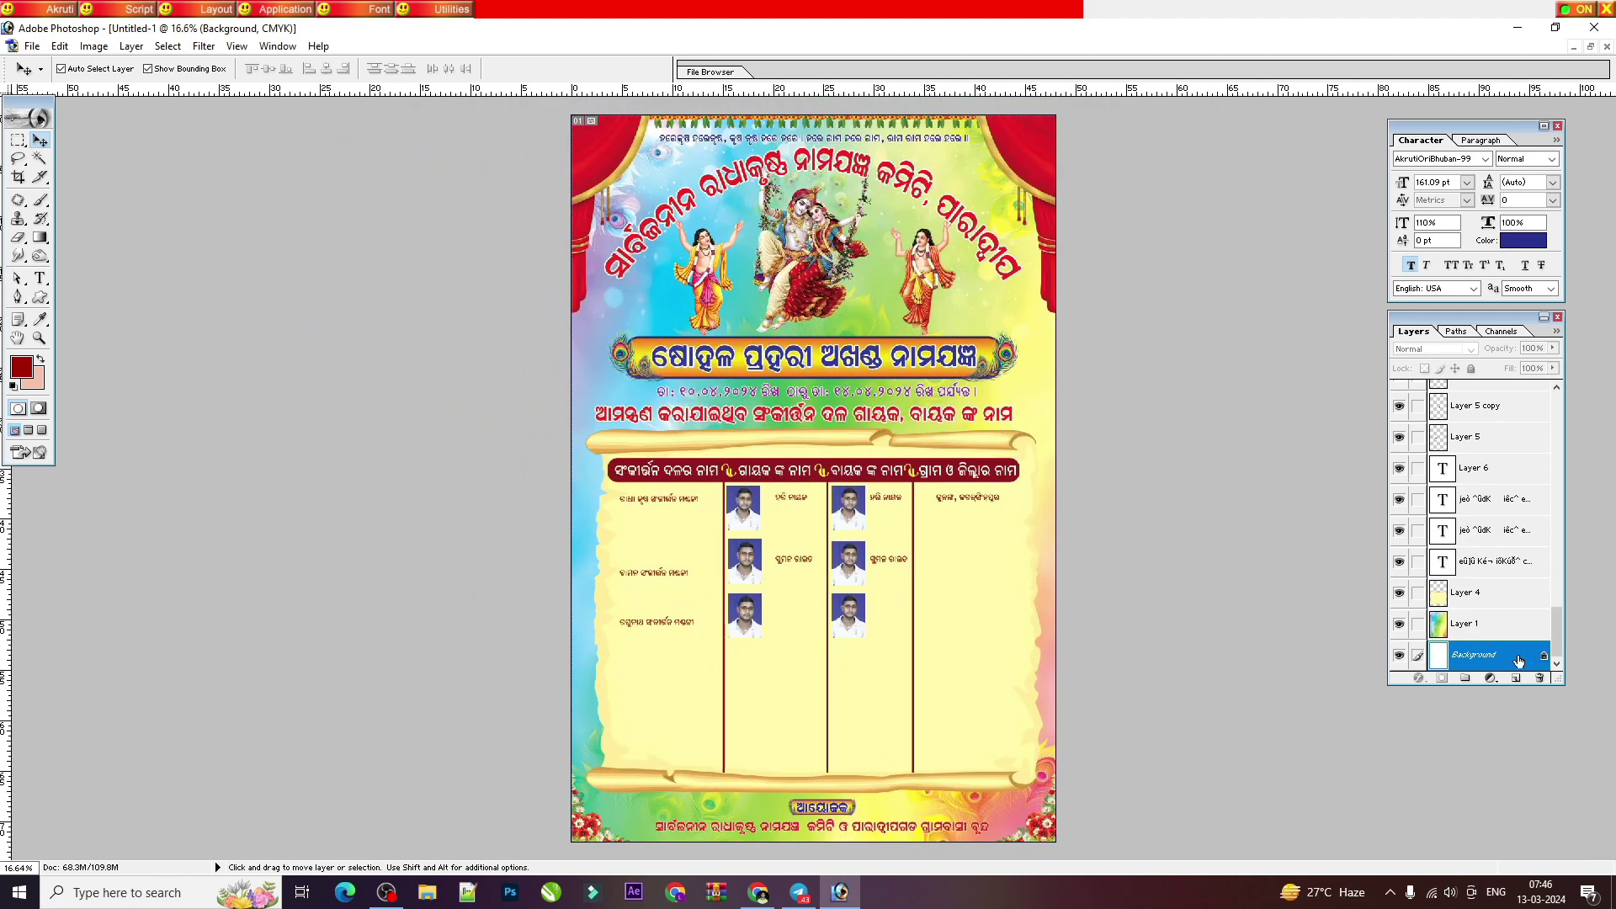
# Step: Add a new empty layer above Layer 7 copy and select the entire canvas
pyautogui.moveTo(1556, 627); pyautogui.dragTo(1556, 404)
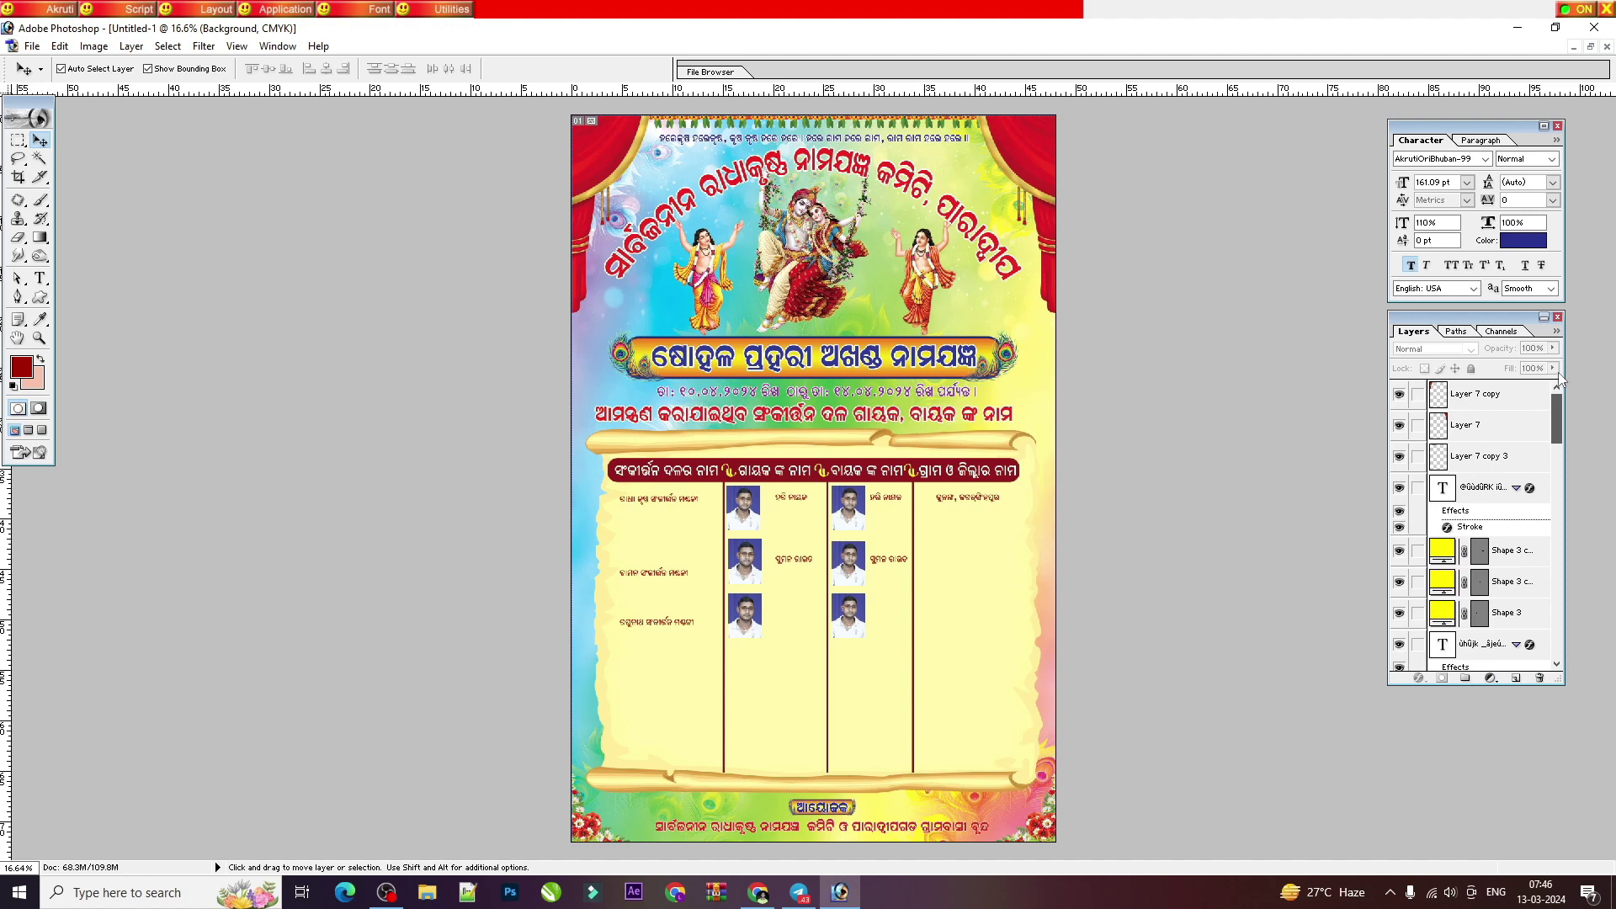
pyautogui.click(1467, 403)
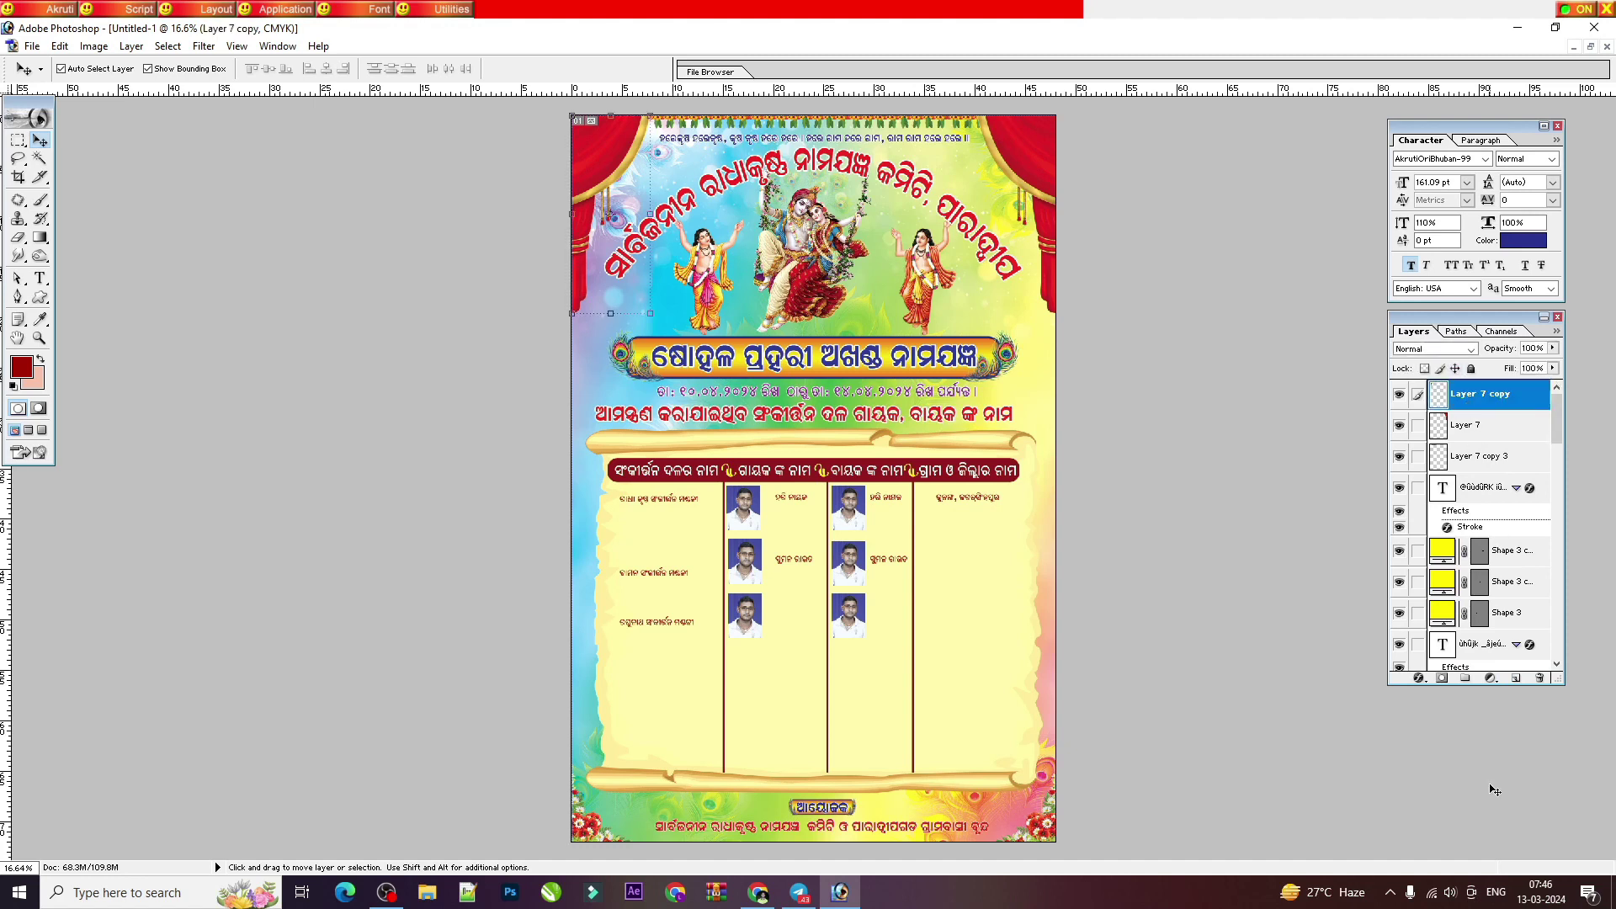
pyautogui.click(1516, 679)
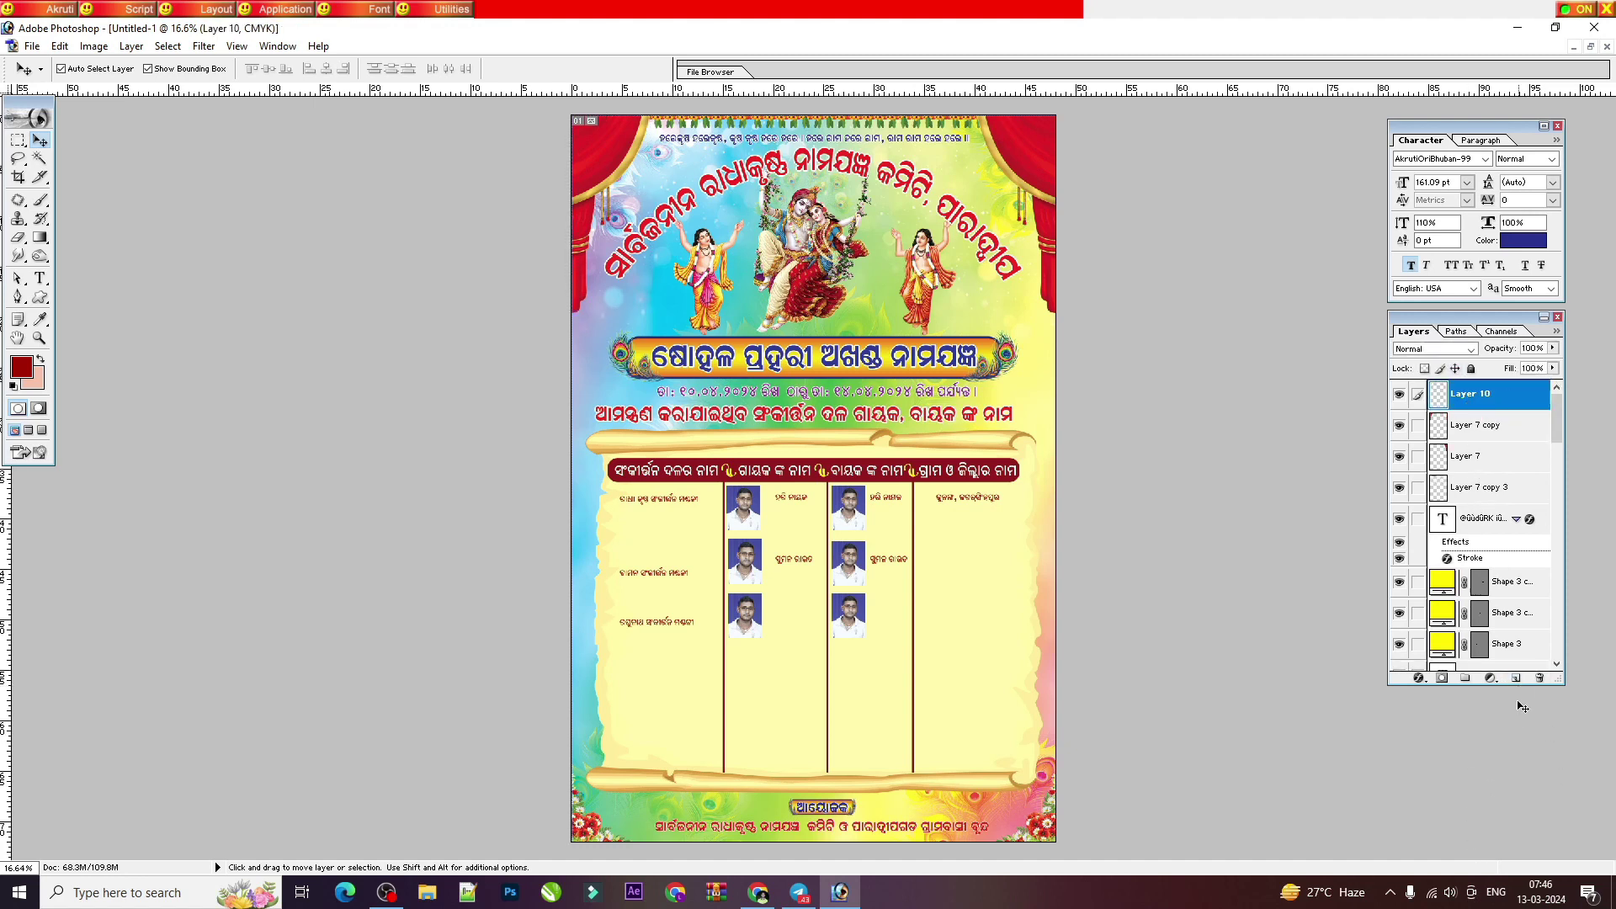
pyautogui.hotkey('ctrl', 'a')
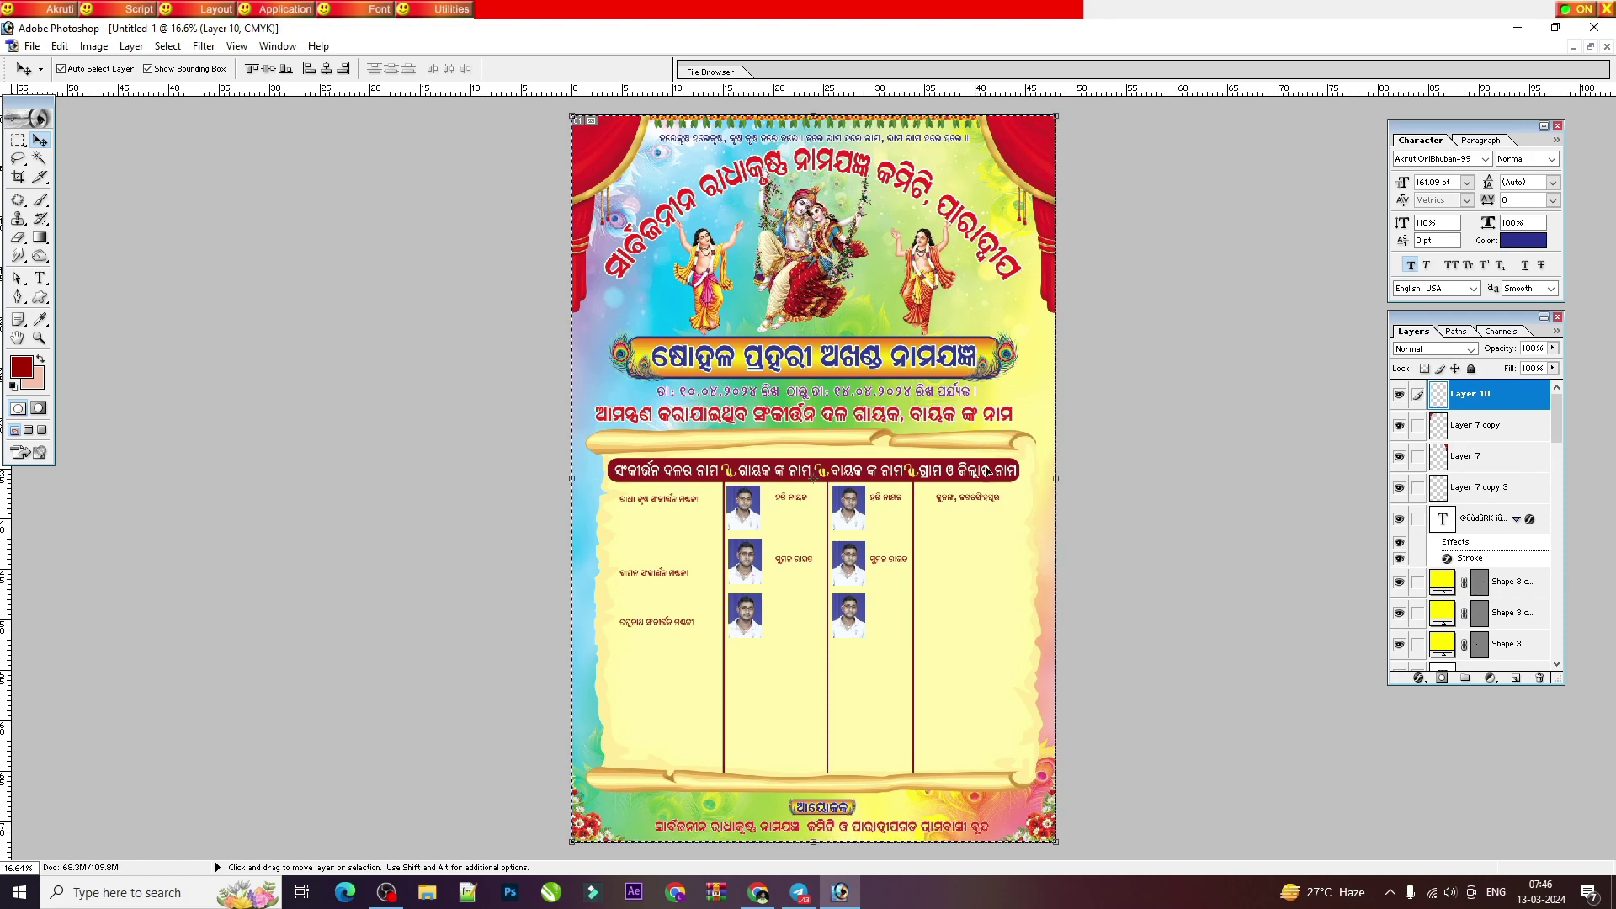
# Step: Stroke the full-canvas selection with a 50 px dark-red (A00000) centred border
pyautogui.click(20, 143)
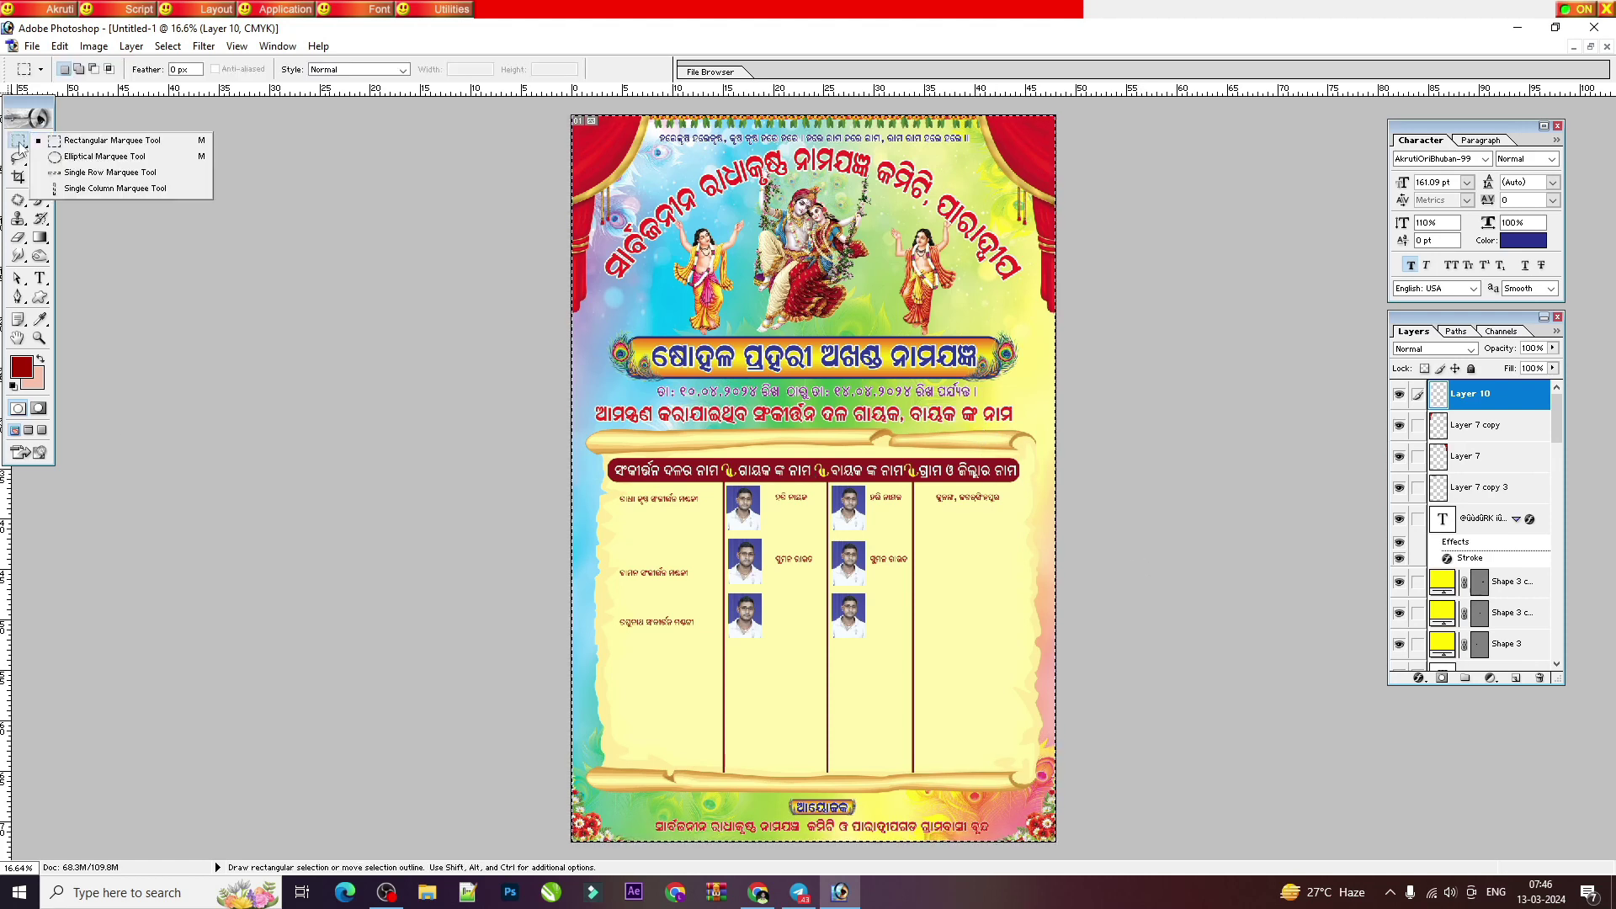
pyautogui.click(134, 141)
pyautogui.rightClick(924, 318)
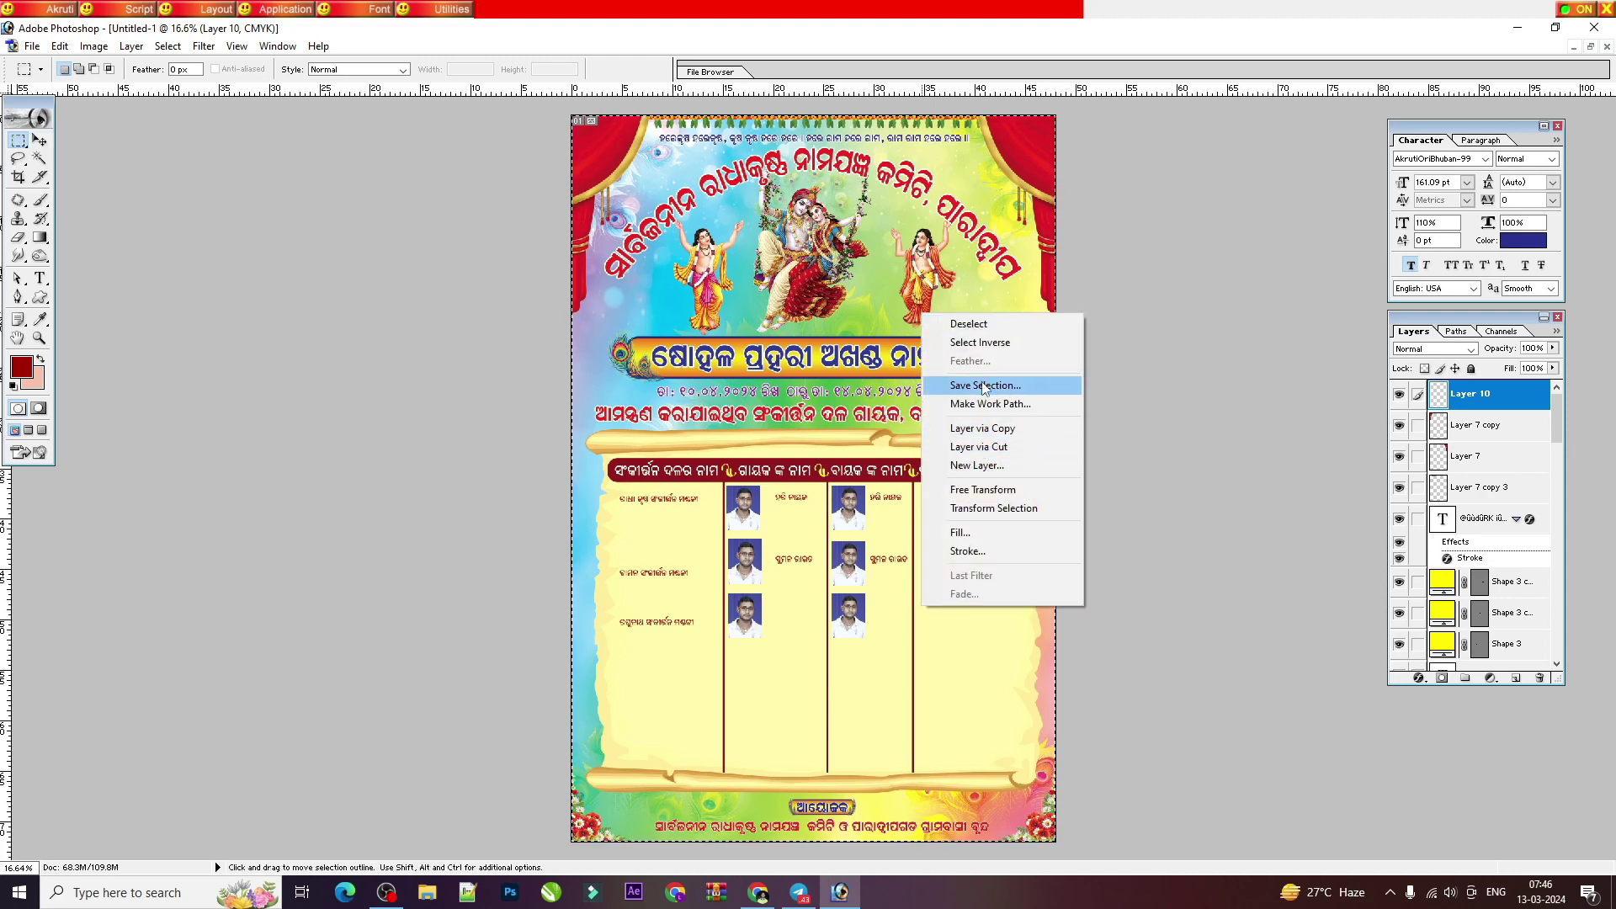
pyautogui.click(963, 553)
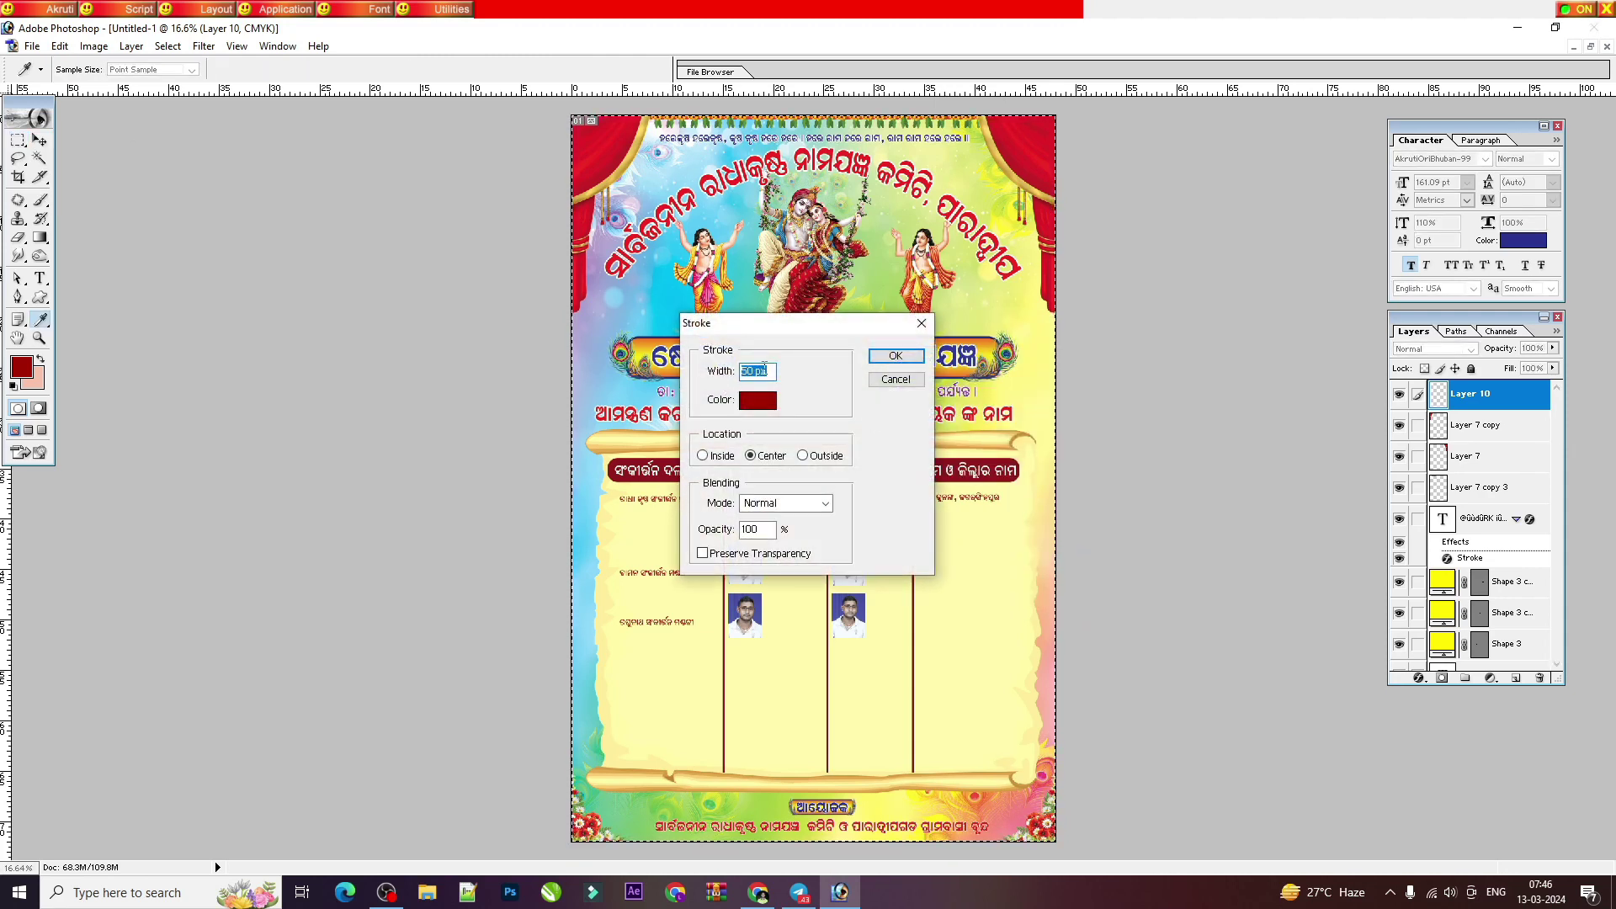
pyautogui.click(757, 400)
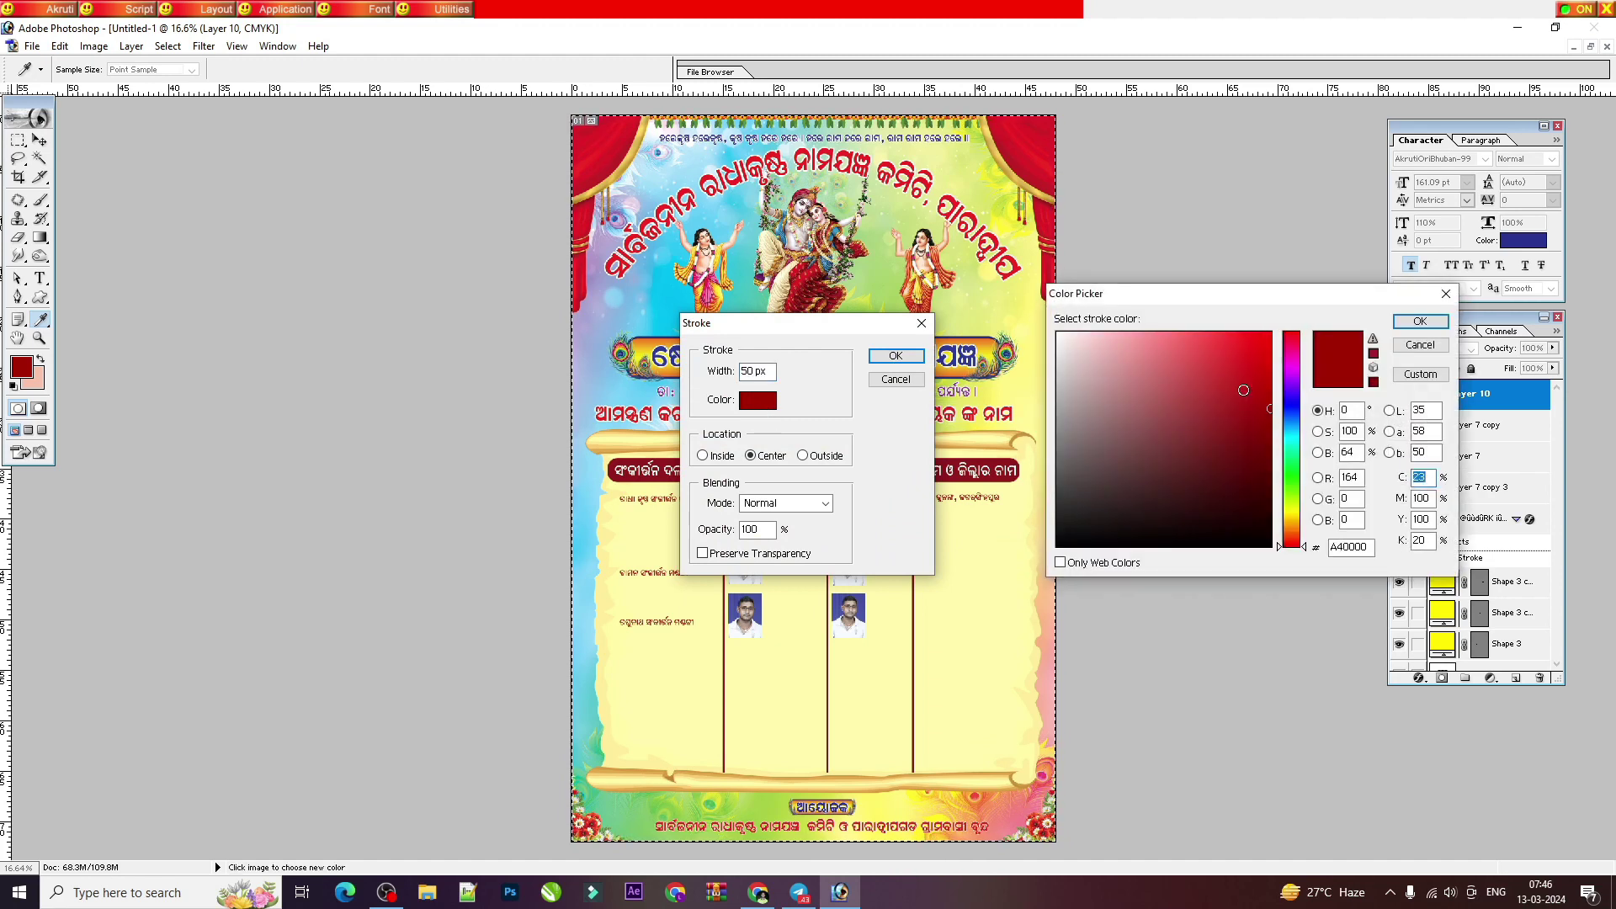
pyautogui.press('Return')
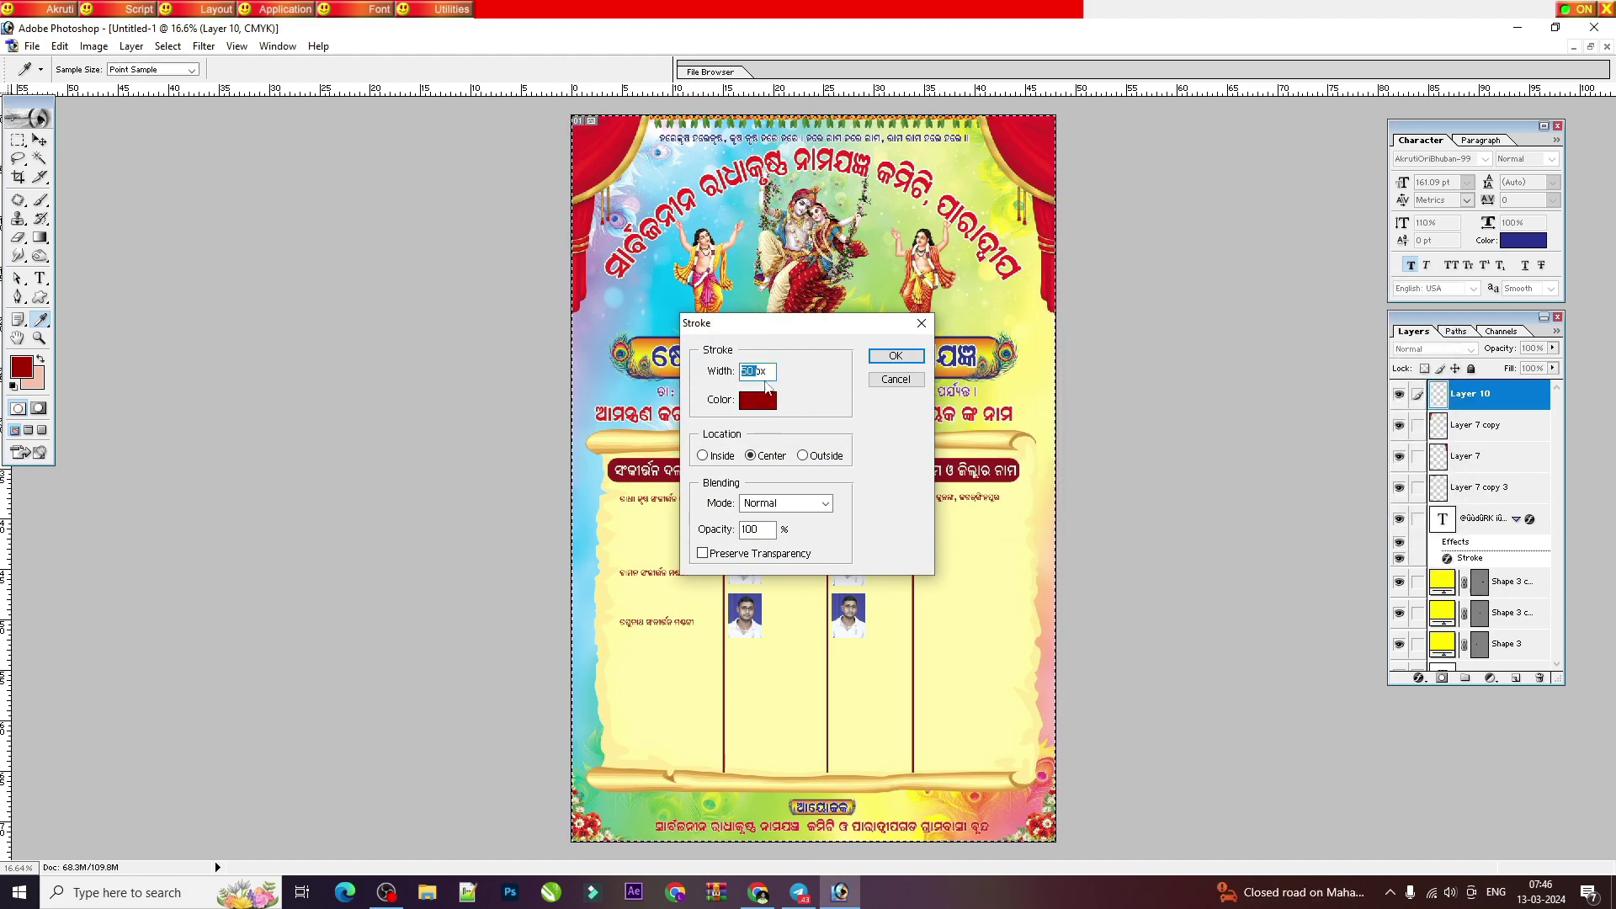
pyautogui.press('Return')
pyautogui.press('m')
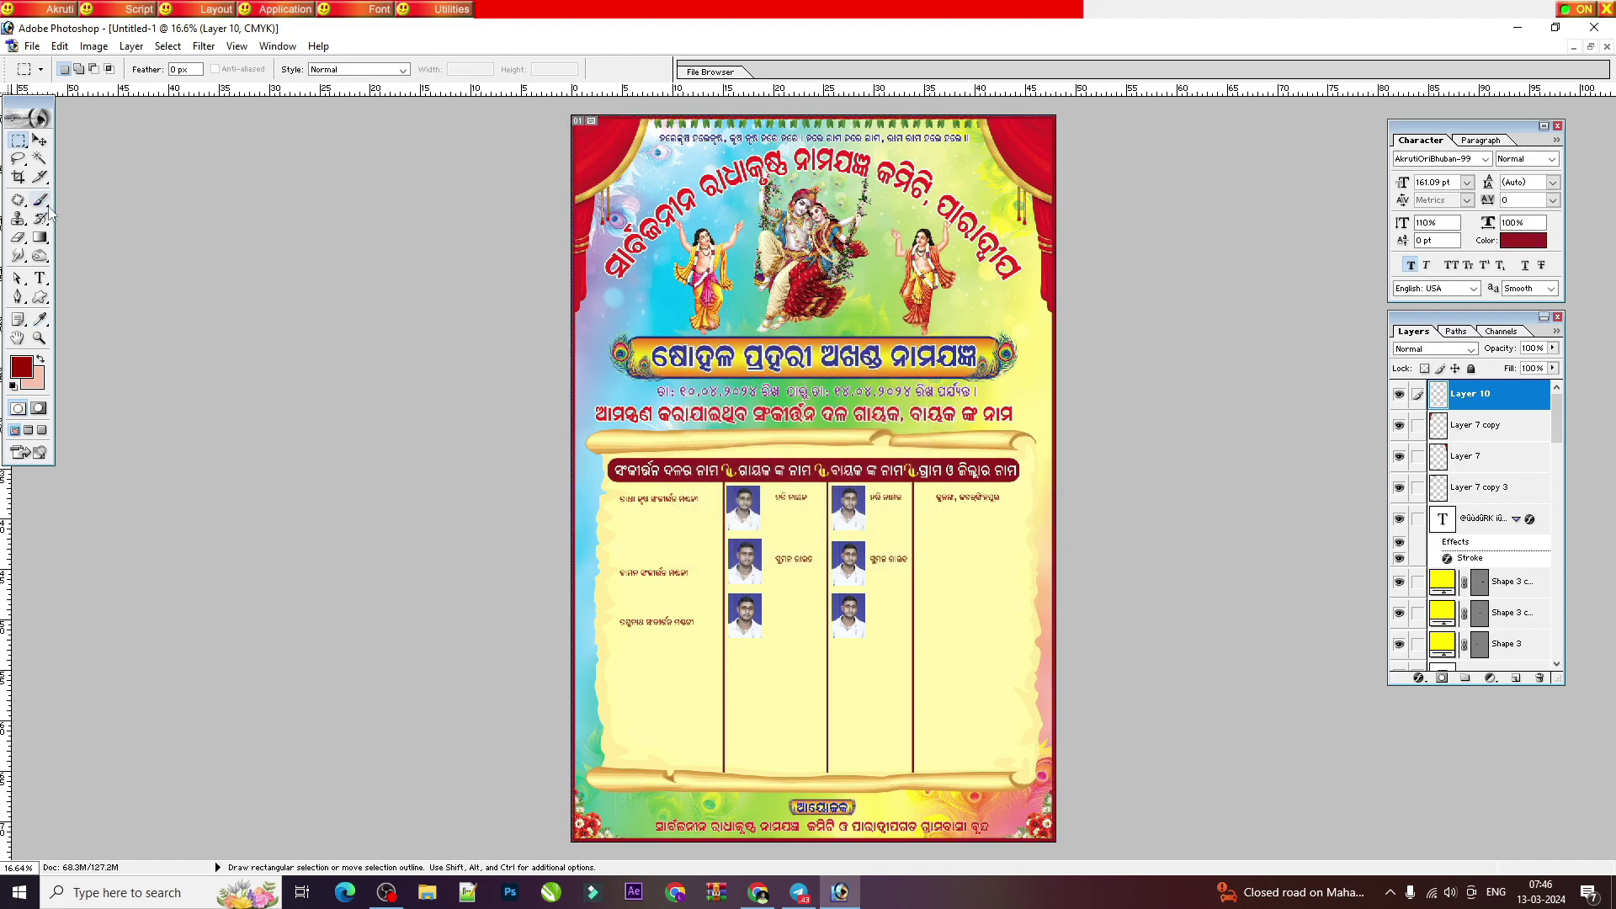
pyautogui.click(39, 140)
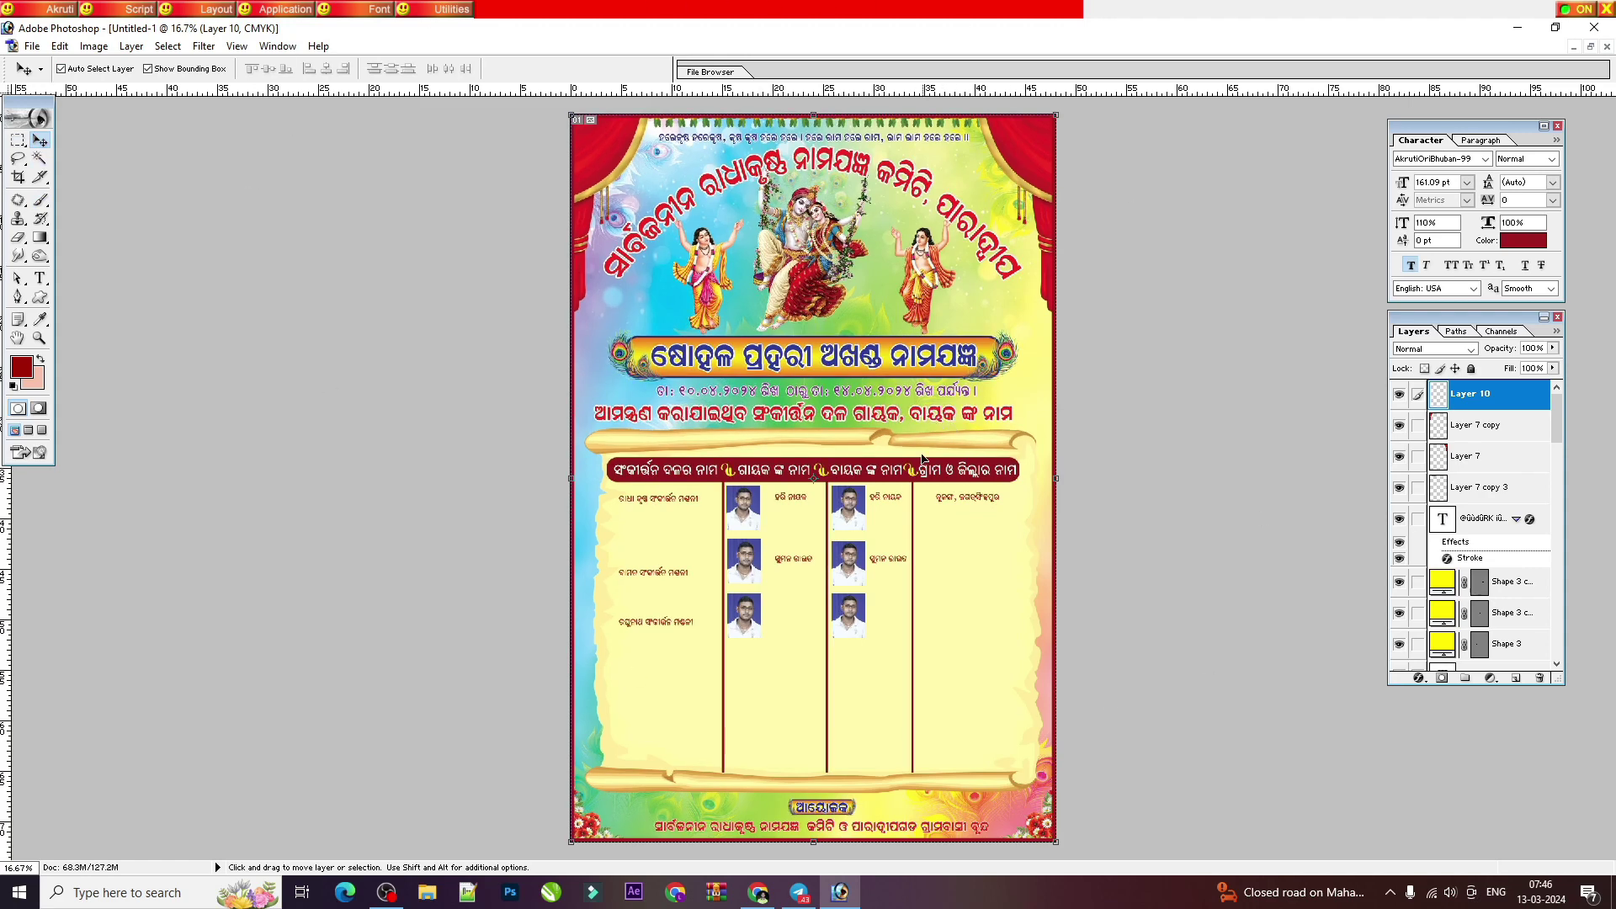
pyautogui.hotkey('ctrl', '+')
pyautogui.moveTo(974, 703); pyautogui.dragTo(975, 517)
pyautogui.scroll(6, 974, 517)
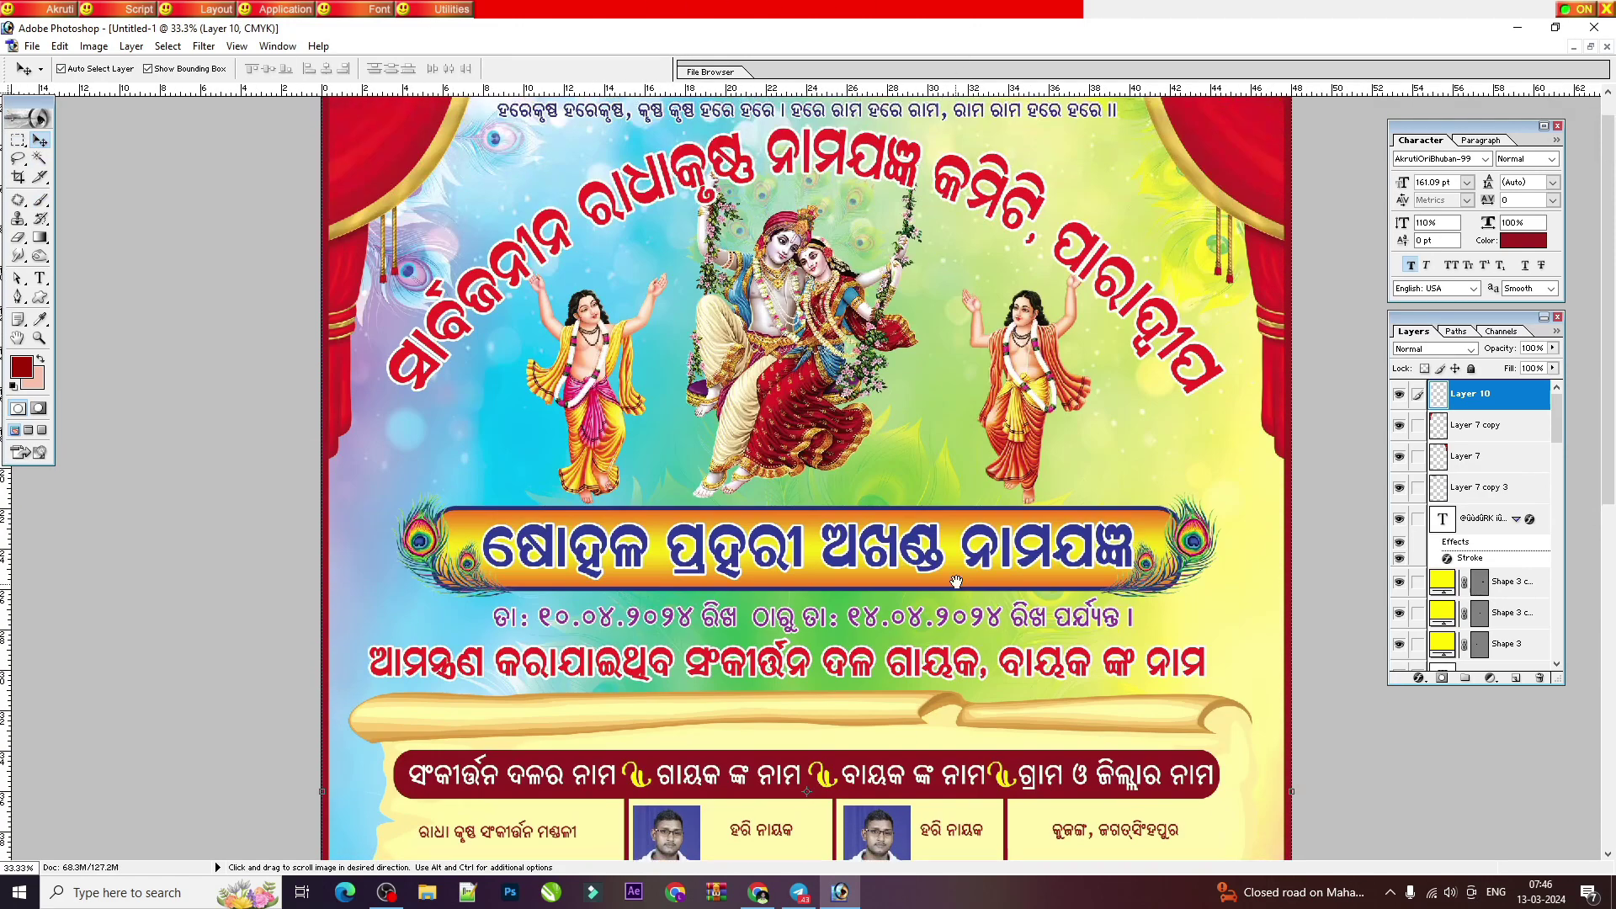
pyautogui.scroll(-8, 912, 357)
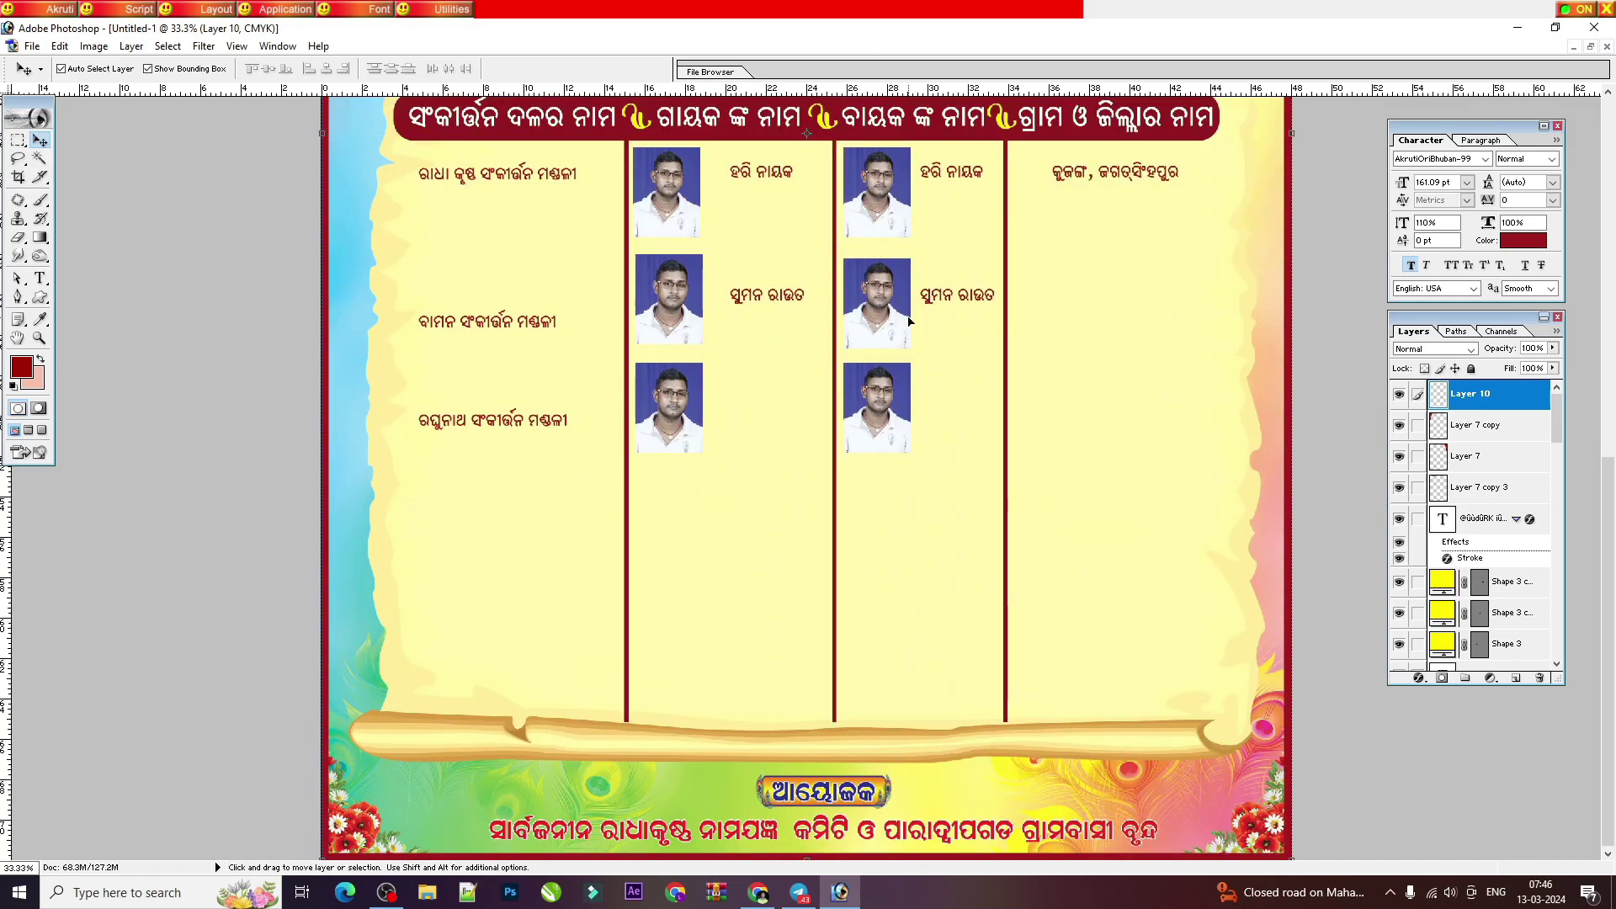
pyautogui.hotkey('ctrl', '-')
pyautogui.hotkey('ctrl', '-')
pyautogui.hotkey('ctrl', '-')
pyautogui.hotkey('ctrl', '-')
pyautogui.hotkey('ctrl', '0')
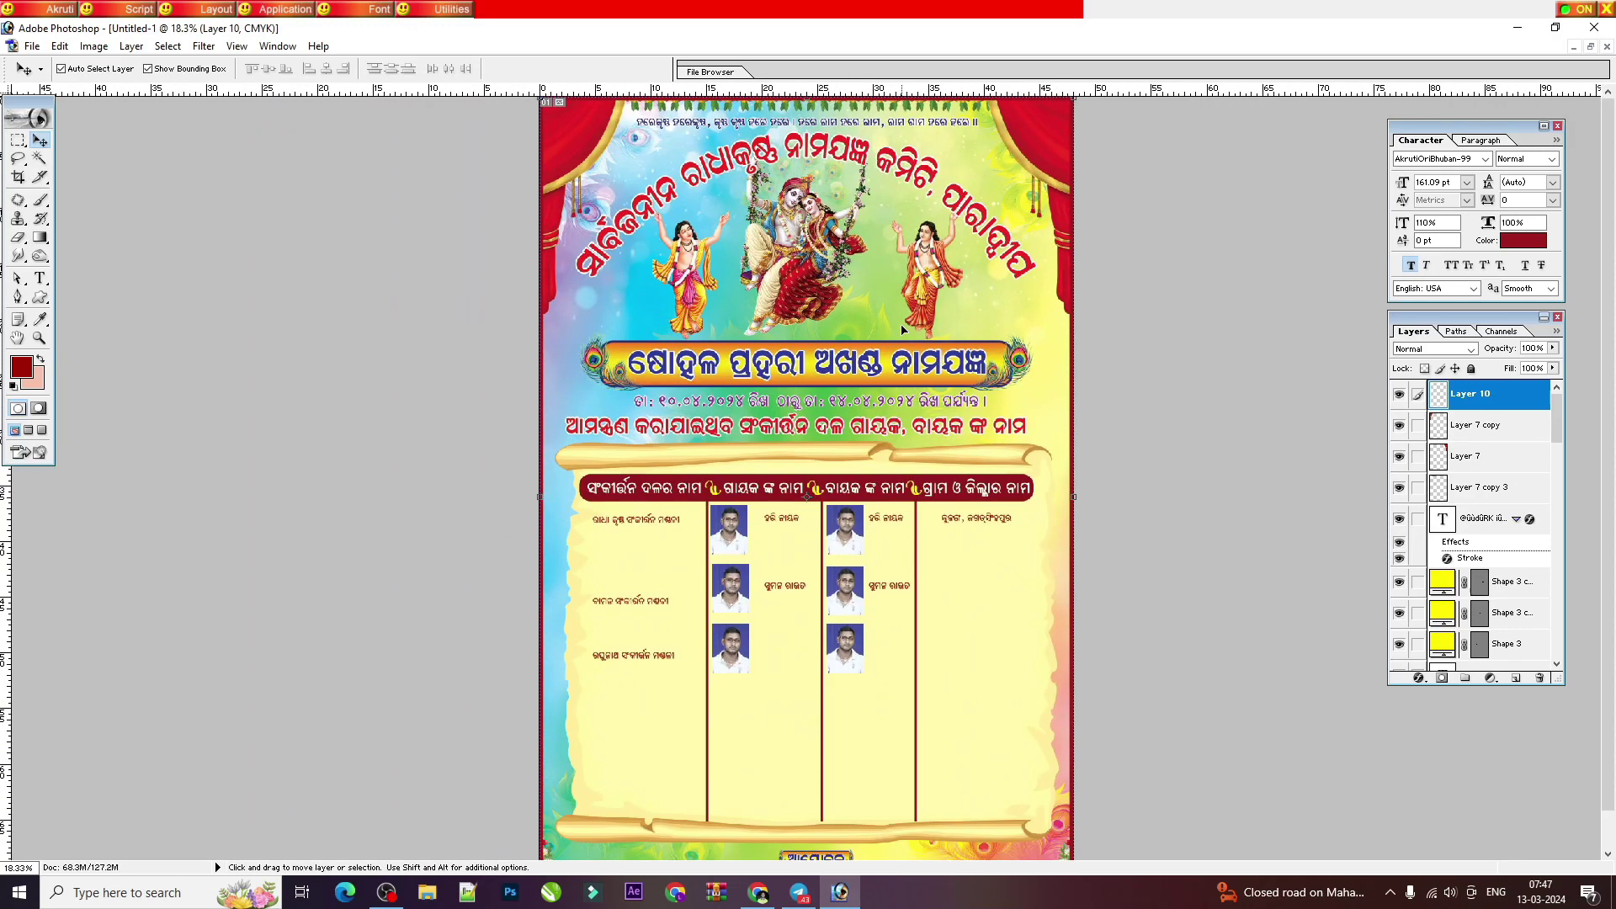